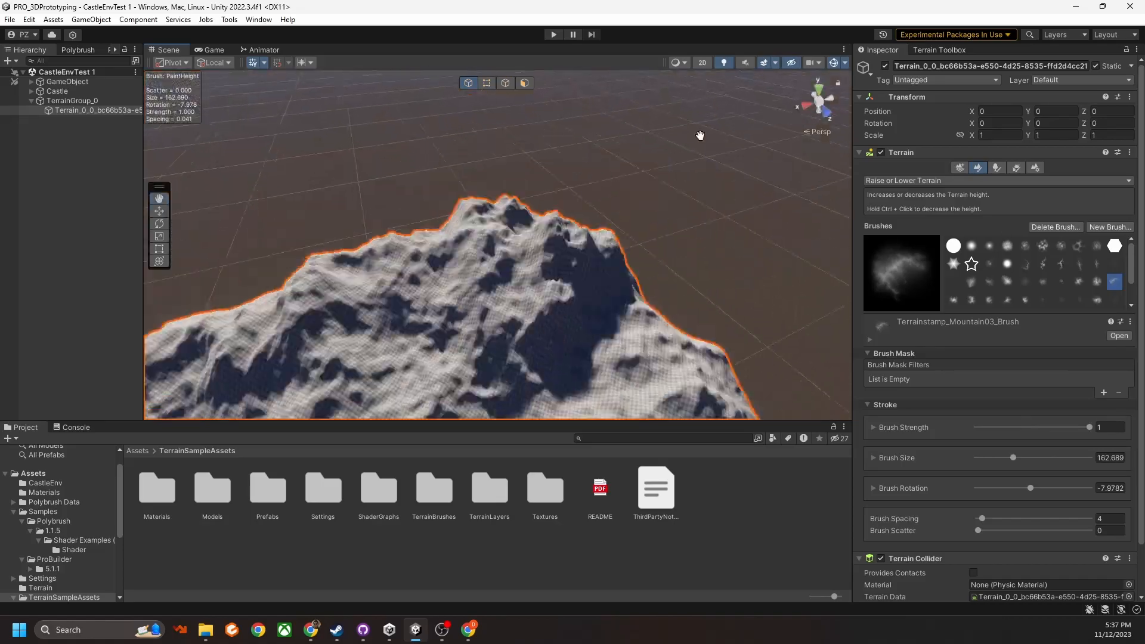
{"action": "key", "text": "d"}
{"action": "mouse_move", "coordinate": [550, 260]}
{"action": "right_mouse_down"}
{"action": "mouse_move", "coordinate": [532, 230]}
{"action": "mouse_move", "coordinate": [573, 250]}
{"action": "mouse_move", "coordinate": [555, 328]}
{"action": "right_mouse_up"}
{"action": "scroll", "coordinate": [1039, 275], "scroll_direction": "down", "scroll_amount": 3}
{"action": "left_click", "coordinate": [1044, 238]}
{"action": "left_click", "coordinate": [1007, 257]}
{"action": "mouse_move", "coordinate": [555, 328]}
{"action": "middle_mouse_down"}
{"action": "mouse_move", "coordinate": [615, 217]}
{"action": "mouse_move", "coordinate": [544, 274]}
{"action": "middle_mouse_up"}
{"action": "scroll", "coordinate": [529, 250], "scroll_direction": "up", "scroll_amount": 5}
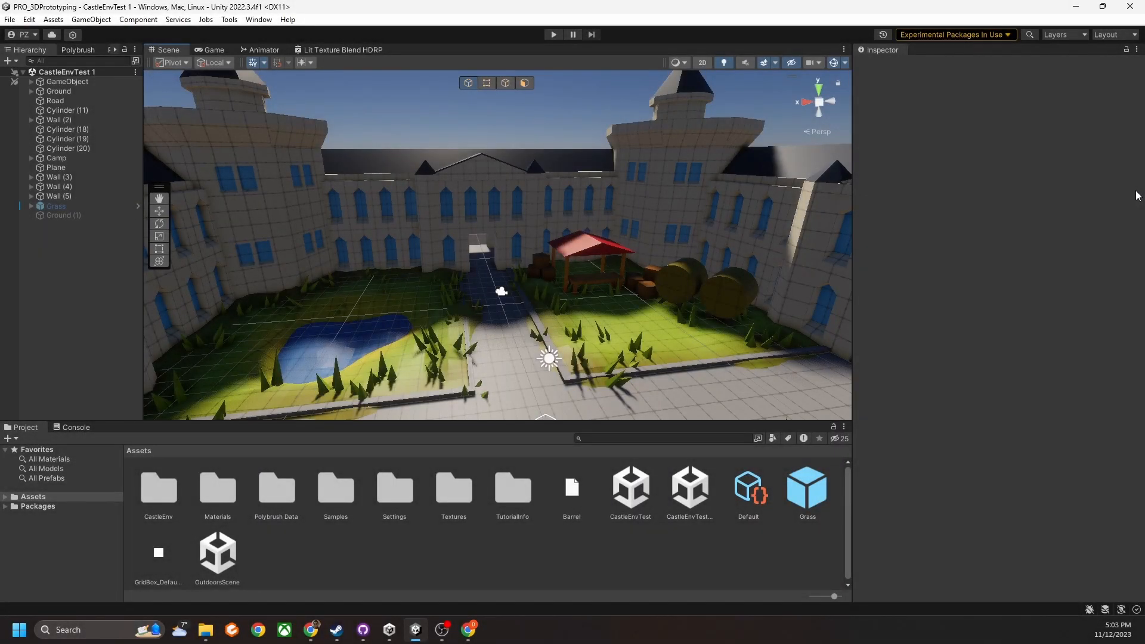
Find the Terrain Tools package in the Unity Registry by searching "terra" and install it
{"action": "left_click", "coordinate": [256, 19]}
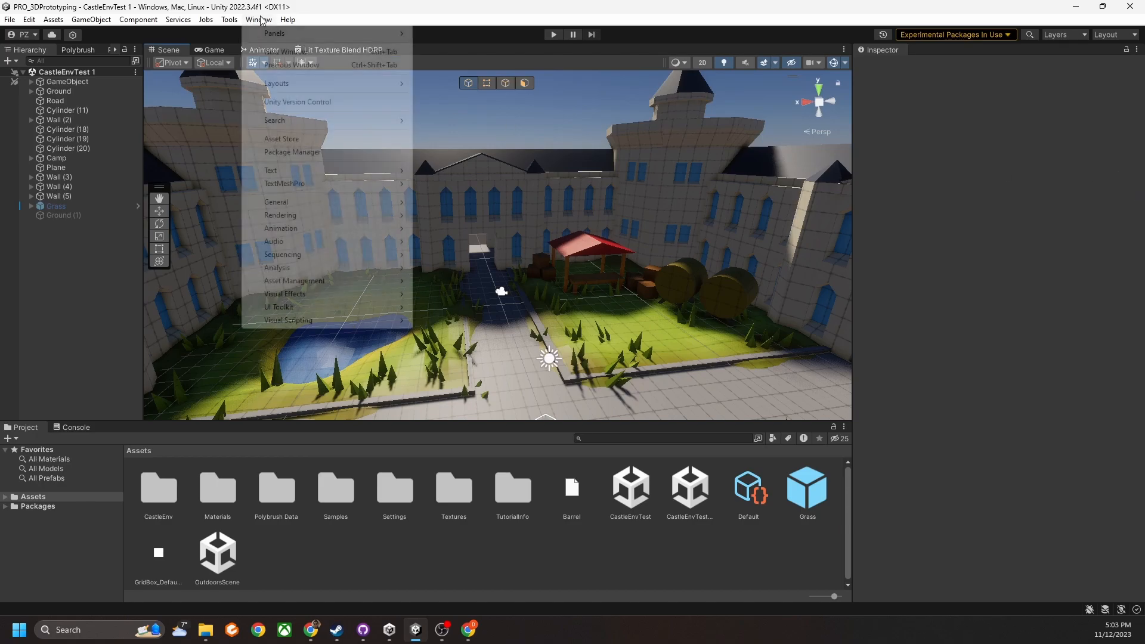
{"action": "left_click", "coordinate": [292, 152]}
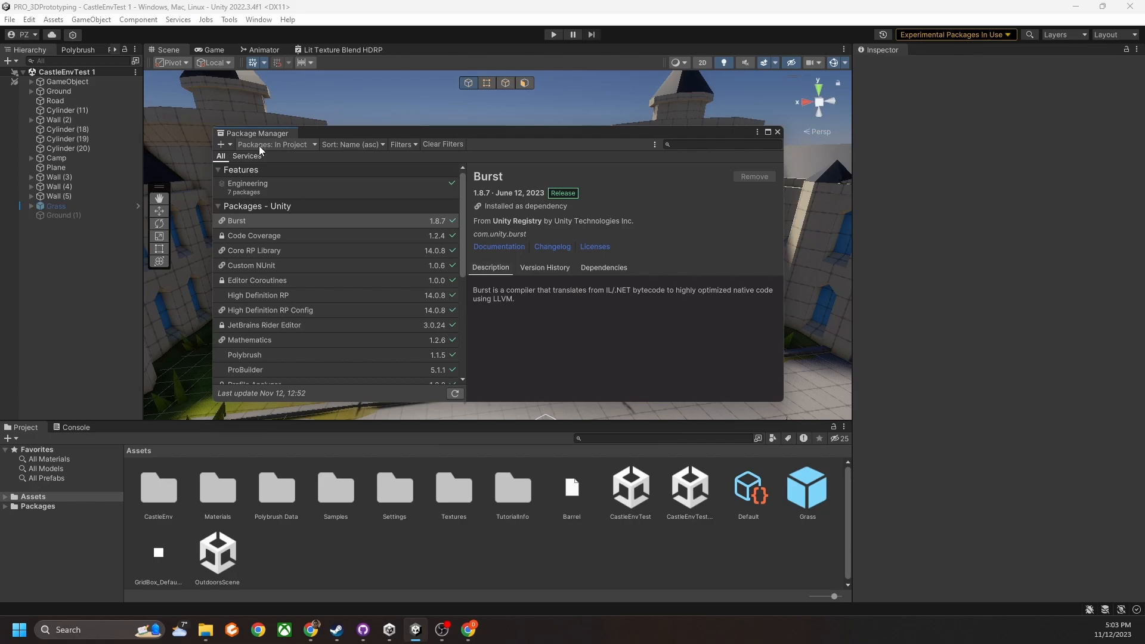
{"action": "left_click", "coordinate": [279, 146]}
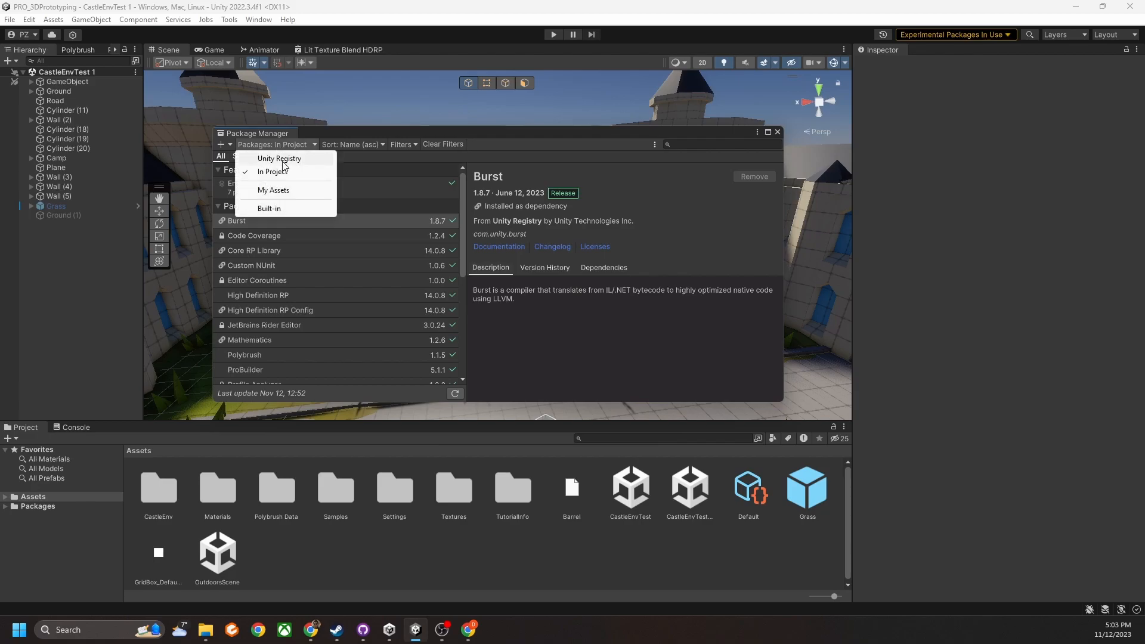
{"action": "left_click", "coordinate": [280, 159]}
{"action": "left_click", "coordinate": [697, 144]}
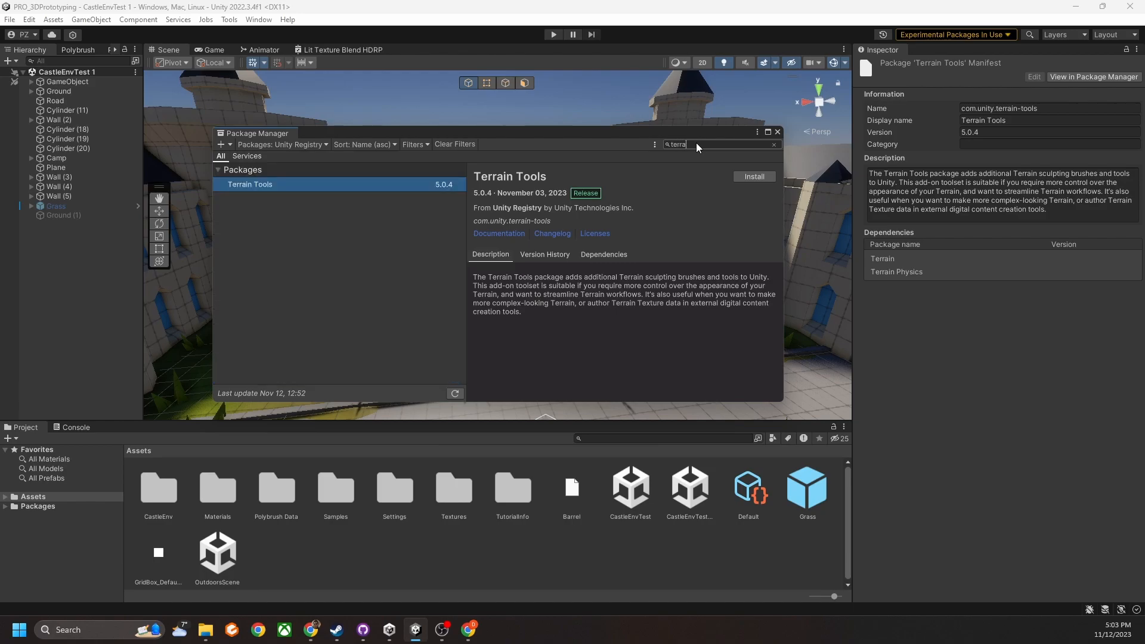
{"action": "left_click", "coordinate": [761, 175]}
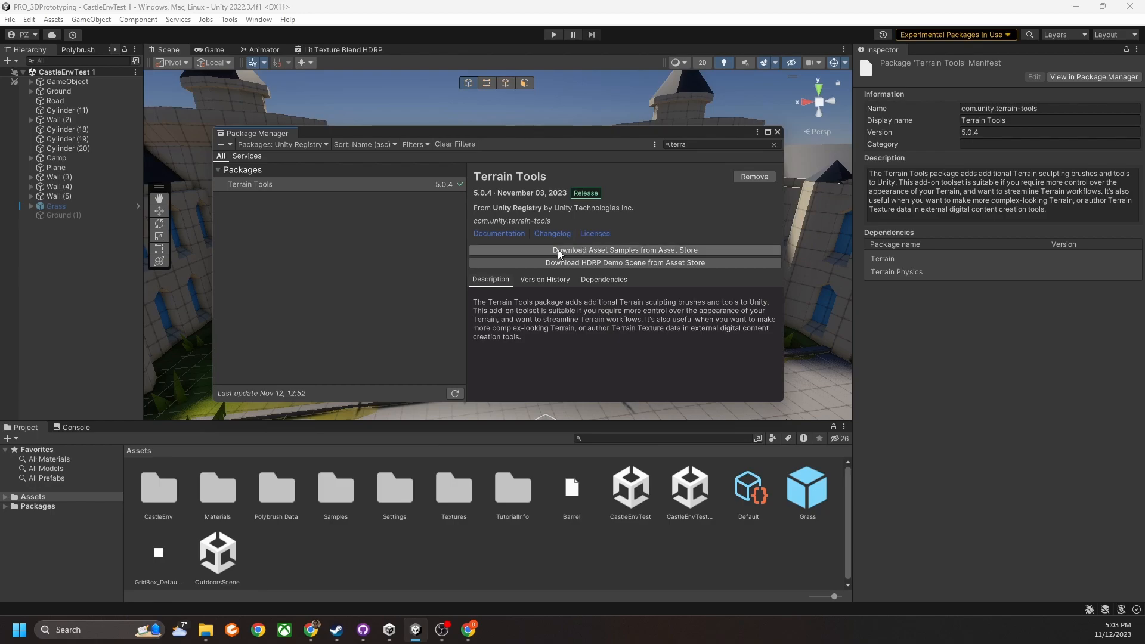
Open the Terrain Tools asset samples page in the Asset Store and look over the pack and the account options
{"action": "left_click", "coordinate": [636, 253]}
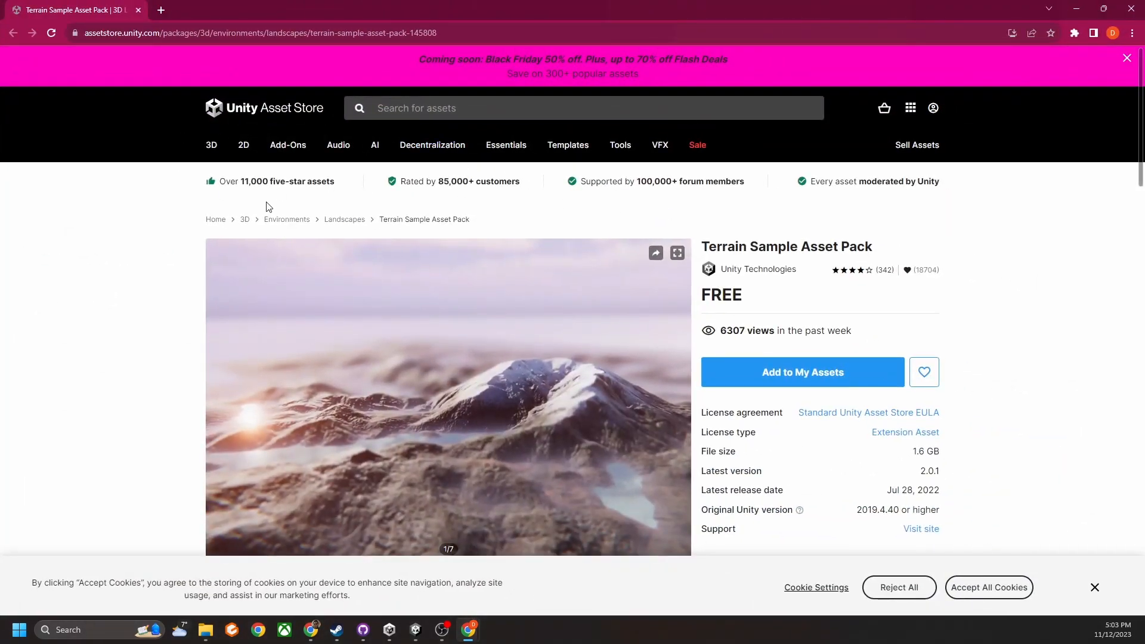
{"action": "scroll", "coordinate": [835, 280], "scroll_direction": "down", "scroll_amount": 1}
{"action": "scroll", "coordinate": [820, 328], "scroll_direction": "up", "scroll_amount": 1}
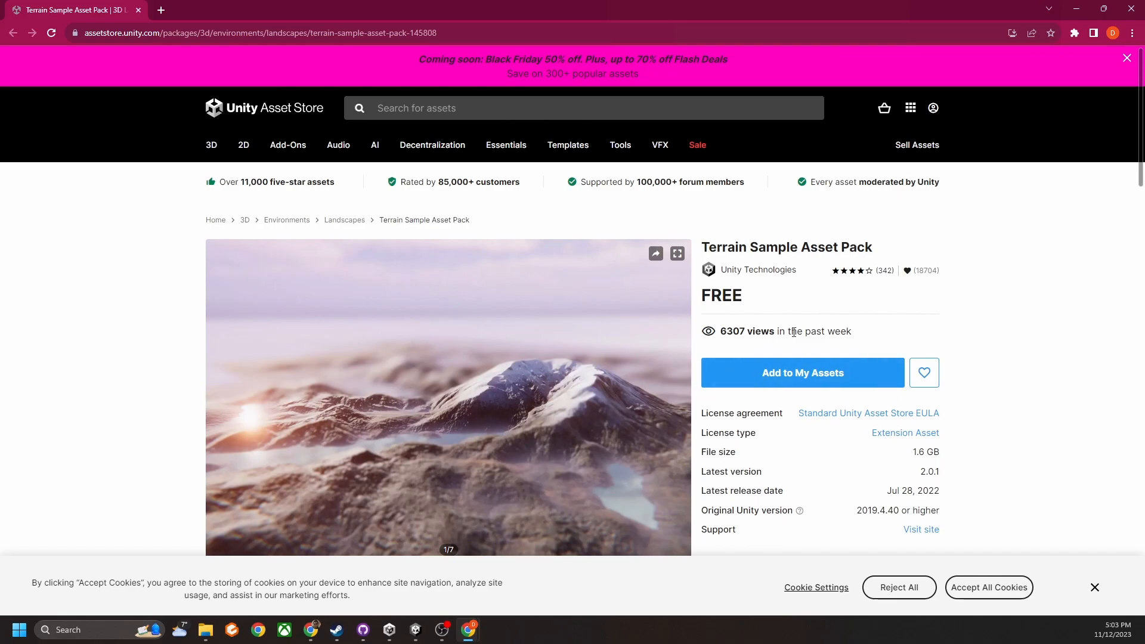
{"action": "left_click", "coordinate": [935, 108]}
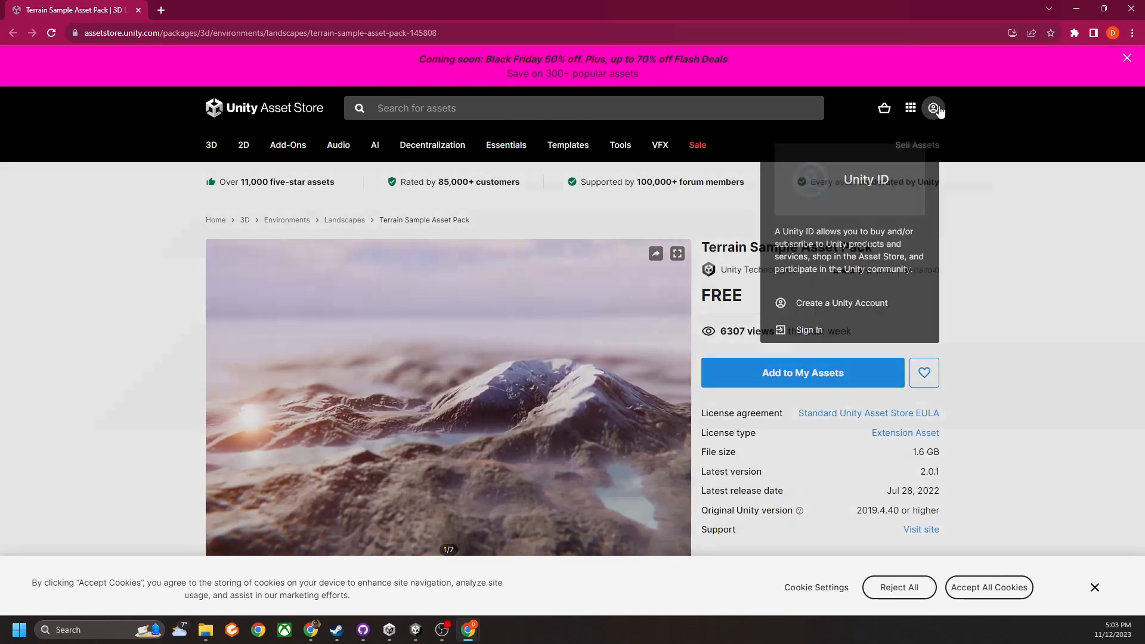
{"action": "scroll", "coordinate": [562, 364], "scroll_direction": "down", "scroll_amount": 1}
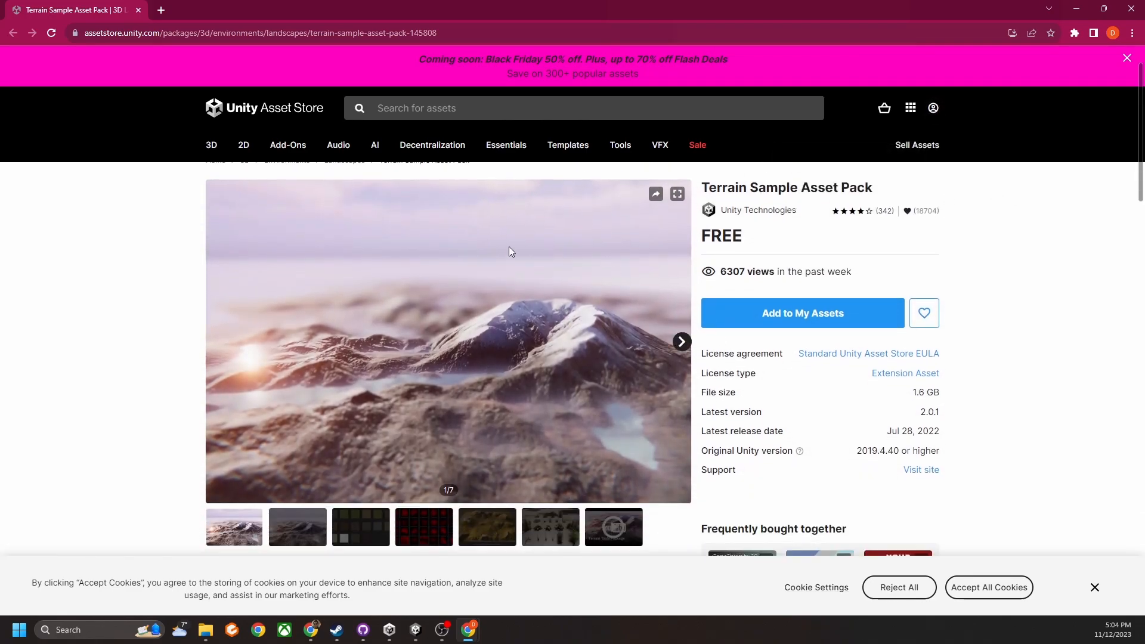
Switch back to Unity and start importing the Terrain Sample Asset Pack from My Assets, installing its package dependencies
{"action": "left_click", "coordinate": [416, 630]}
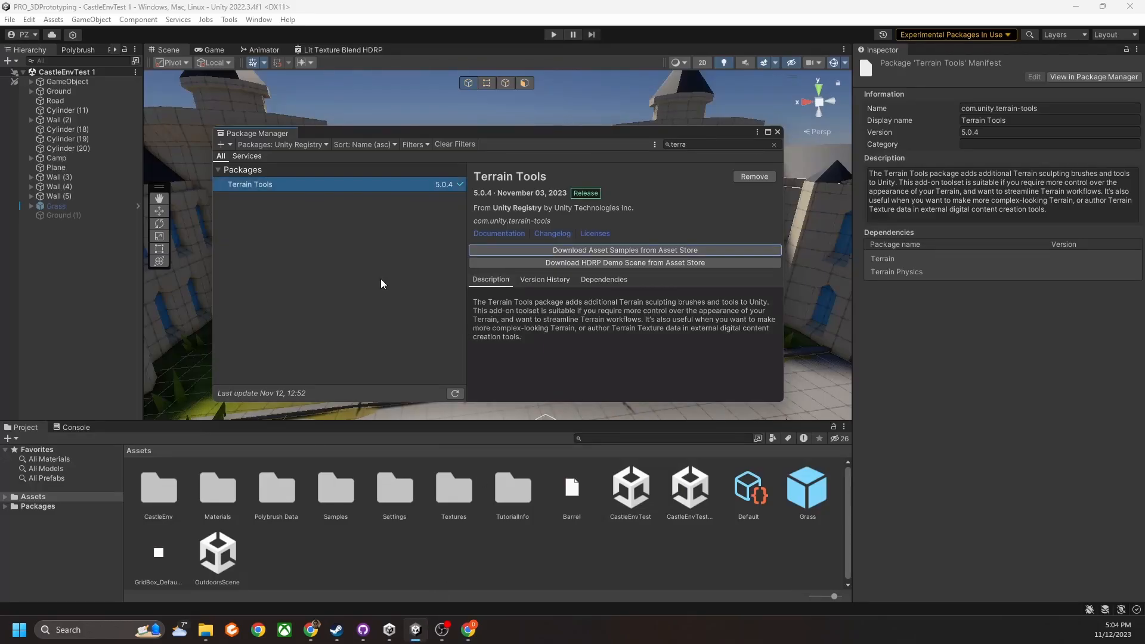
{"action": "left_click", "coordinate": [294, 144]}
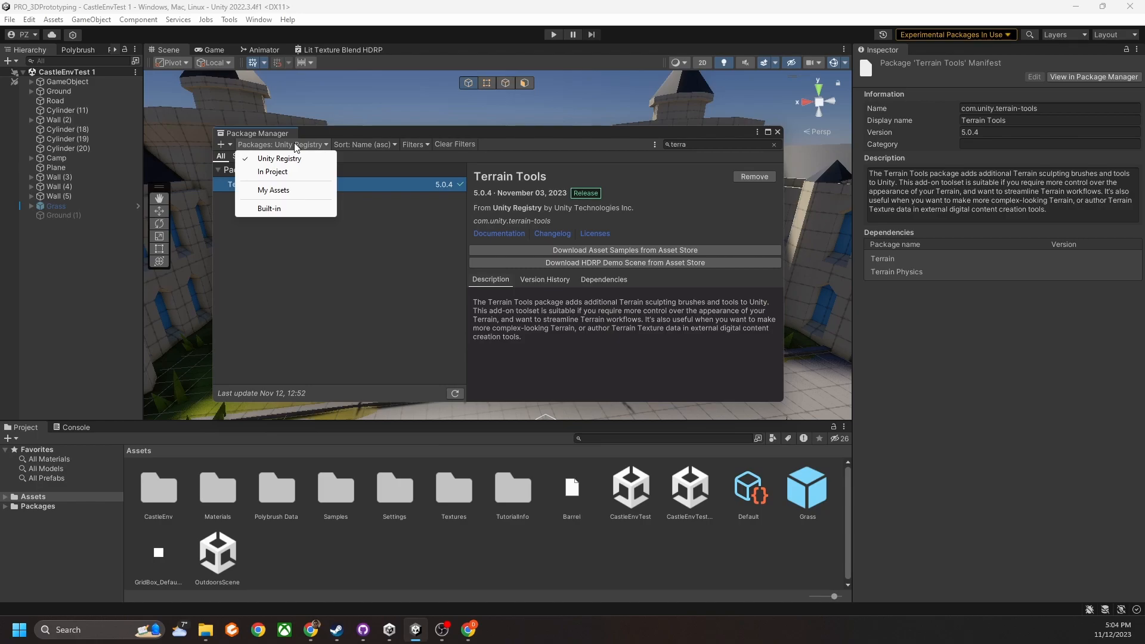
{"action": "left_click", "coordinate": [273, 191]}
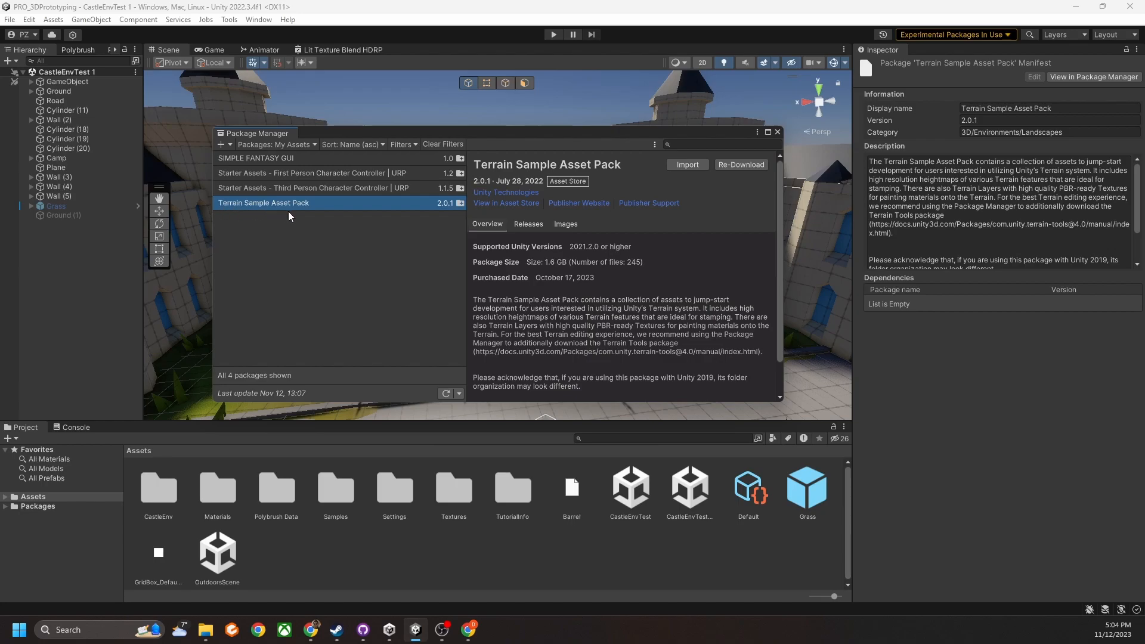
{"action": "left_click", "coordinate": [682, 166]}
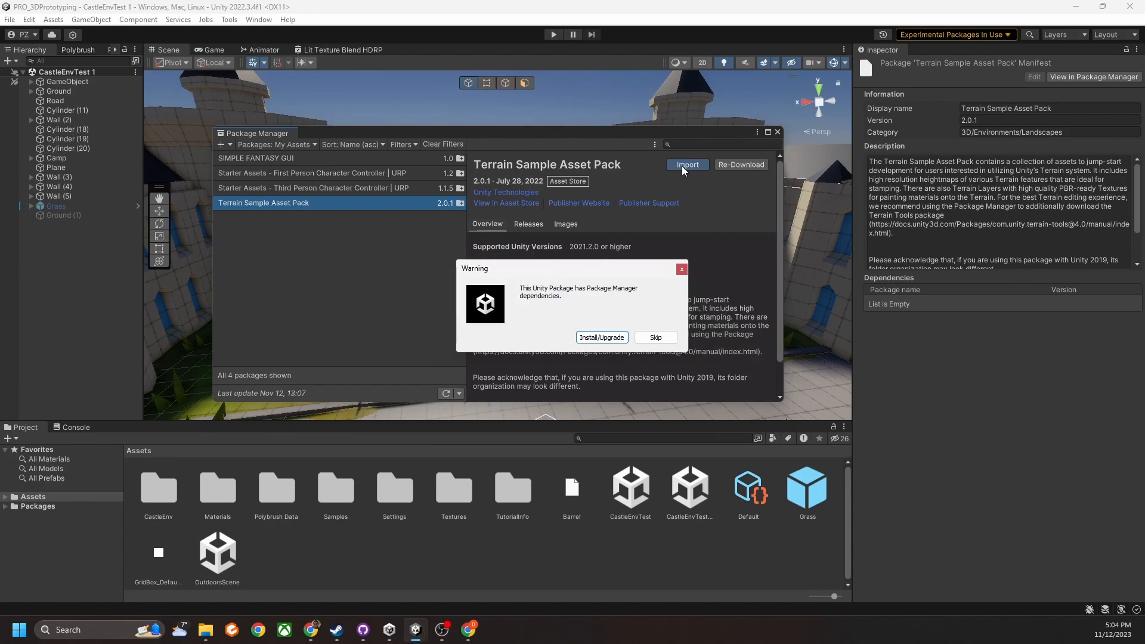
{"action": "left_click", "coordinate": [582, 336]}
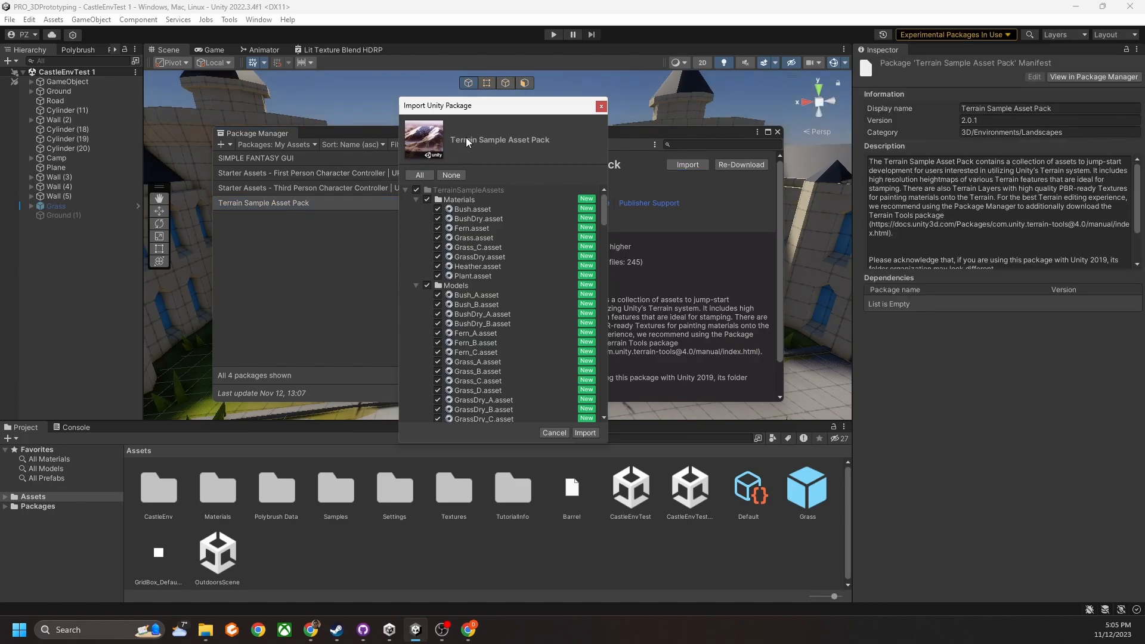
Import all files of the Terrain Sample Asset Pack and open the imported TerrainSampleAssets folder, closing the Package Manager
{"action": "scroll", "coordinate": [471, 263], "scroll_direction": "down", "scroll_amount": 10}
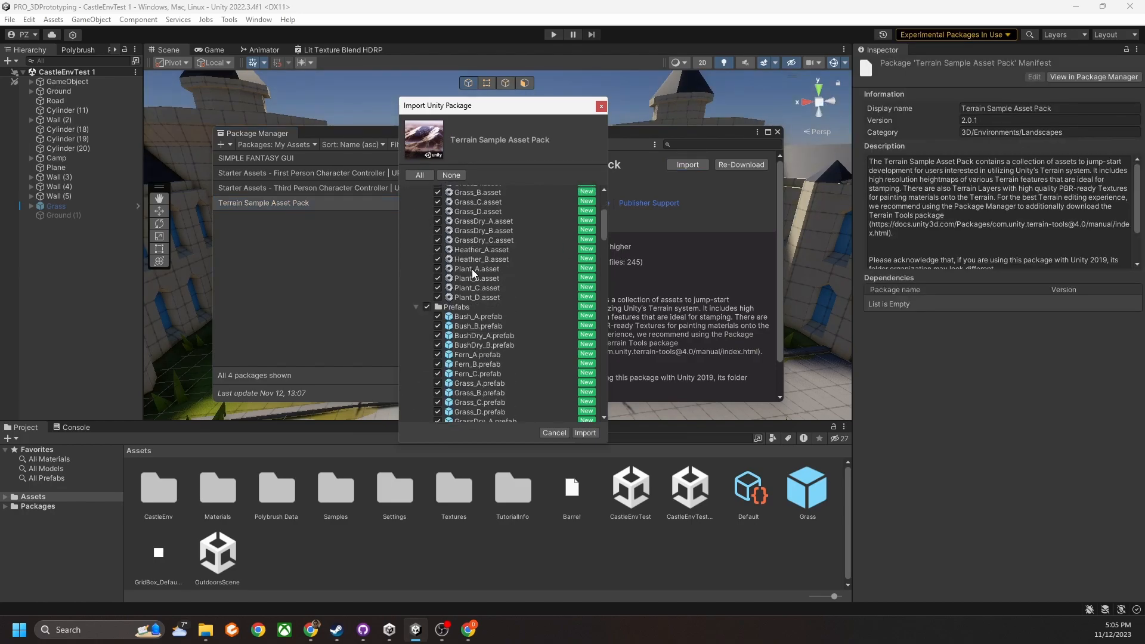
{"action": "scroll", "coordinate": [485, 288], "scroll_direction": "down", "scroll_amount": 3}
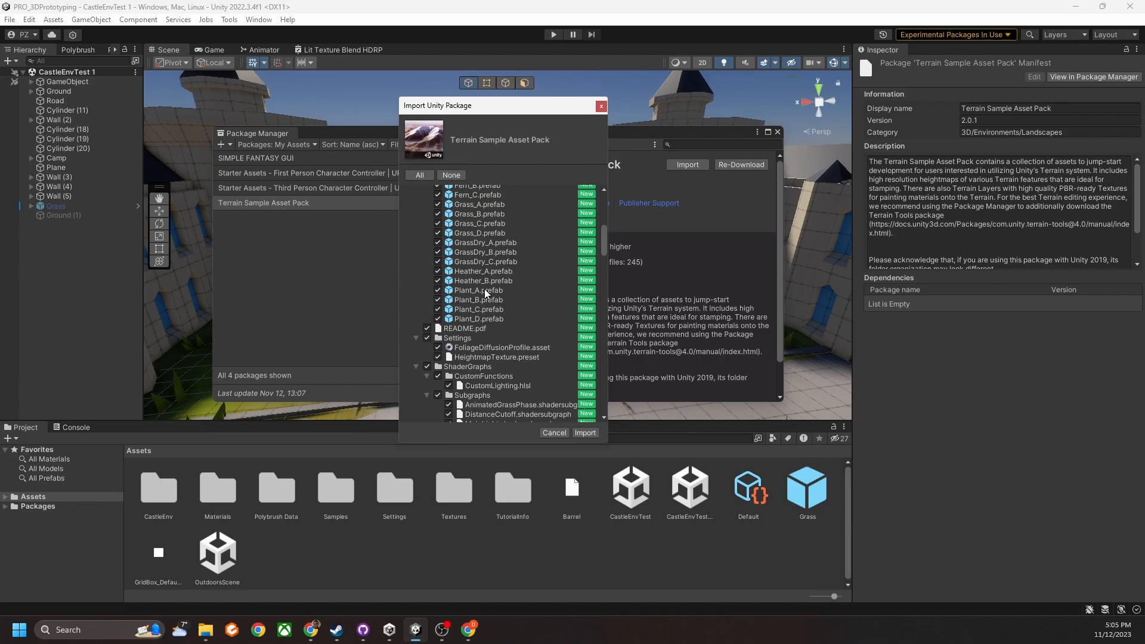
{"action": "scroll", "coordinate": [485, 288], "scroll_direction": "down", "scroll_amount": 3}
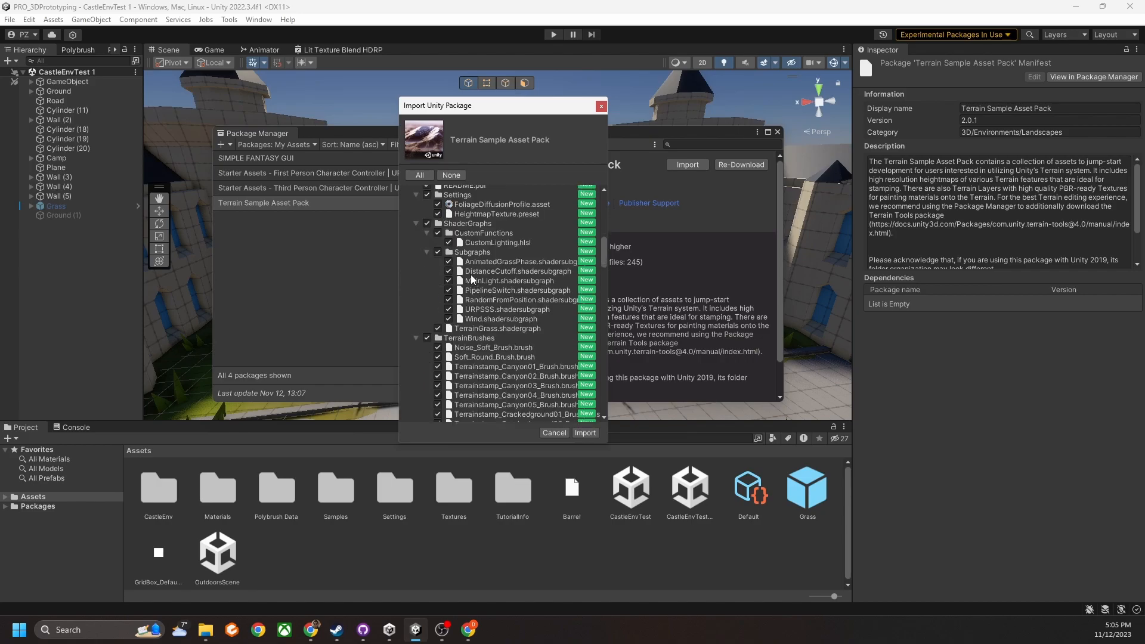
{"action": "scroll", "coordinate": [477, 281], "scroll_direction": "down", "scroll_amount": 6}
{"action": "scroll", "coordinate": [496, 315], "scroll_direction": "down", "scroll_amount": 9}
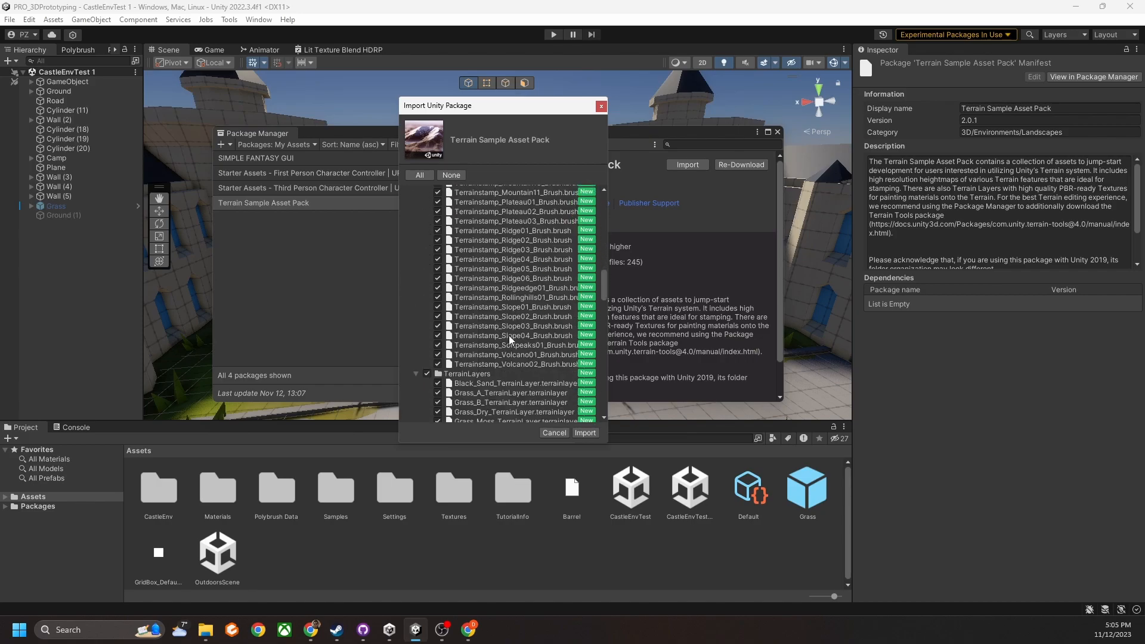
{"action": "left_click", "coordinate": [585, 433]}
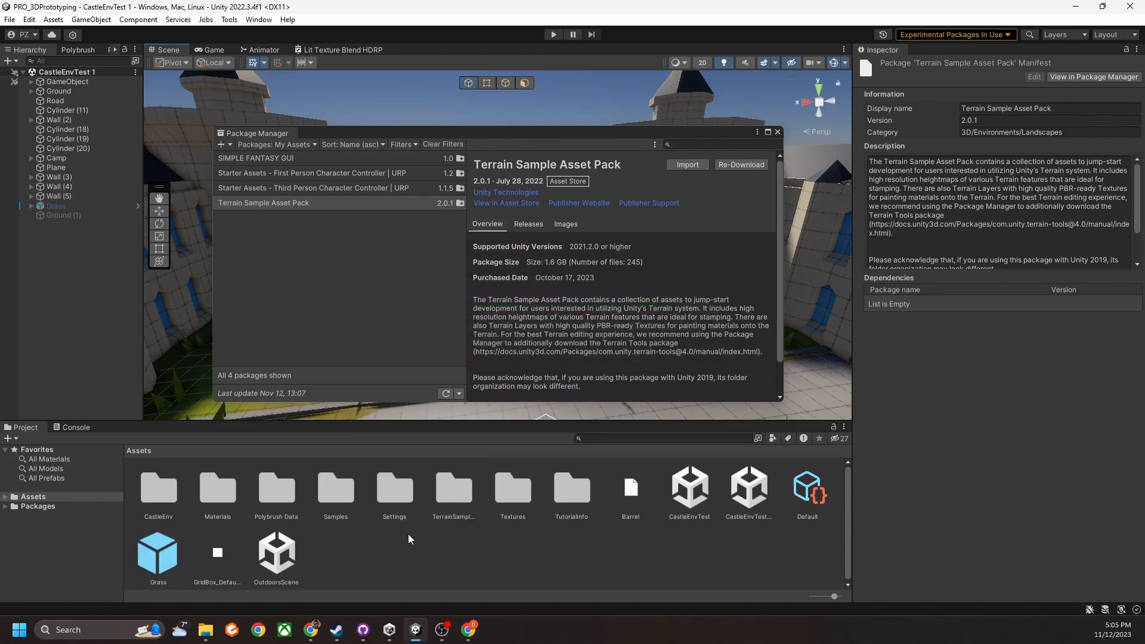
{"action": "double_click", "coordinate": [457, 499]}
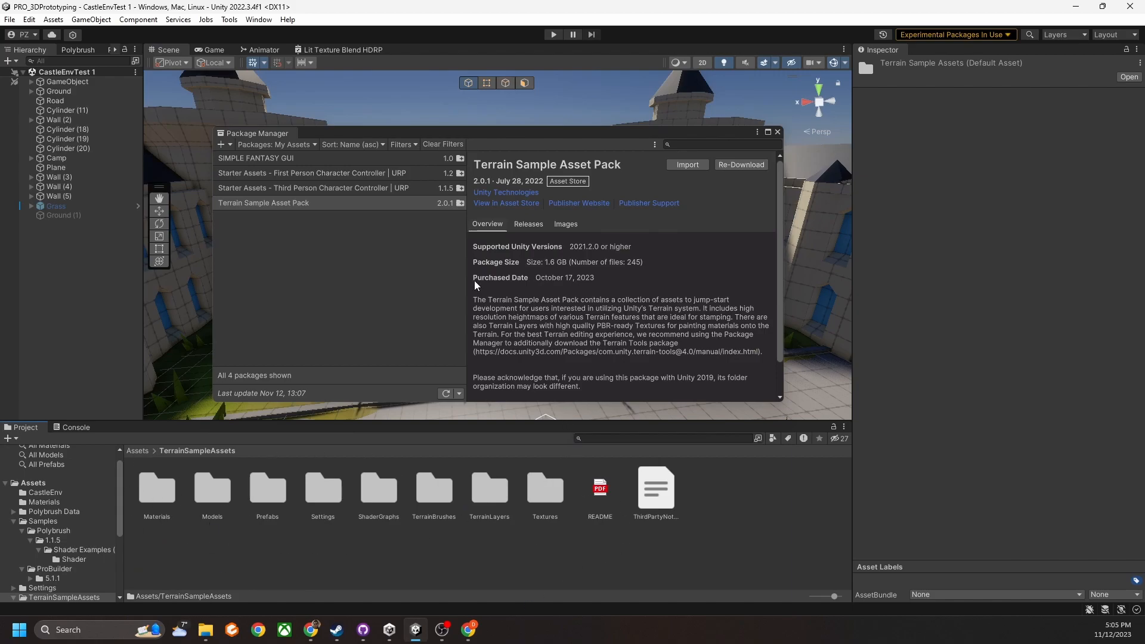
{"action": "left_click", "coordinate": [778, 132]}
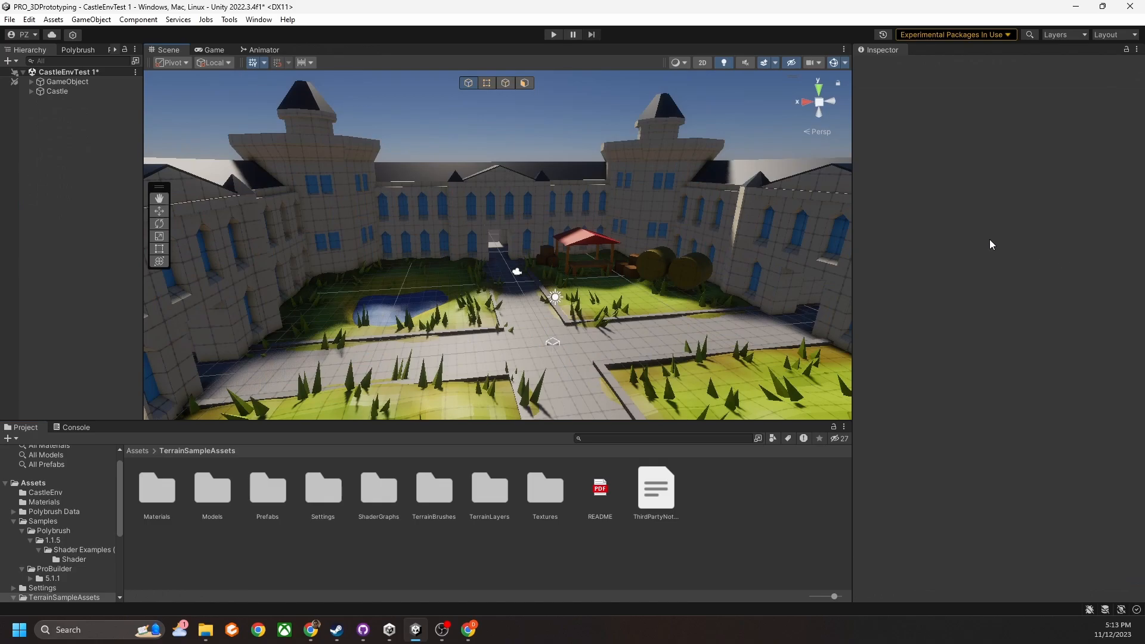
Add a default Terrain 3D object to the scene and check its placement and size against the castle
{"action": "right_click_drag", "start_coordinate": [619, 271], "coordinate": [633, 325]}
{"action": "scroll", "coordinate": [634, 325], "scroll_direction": "down", "scroll_amount": 10}
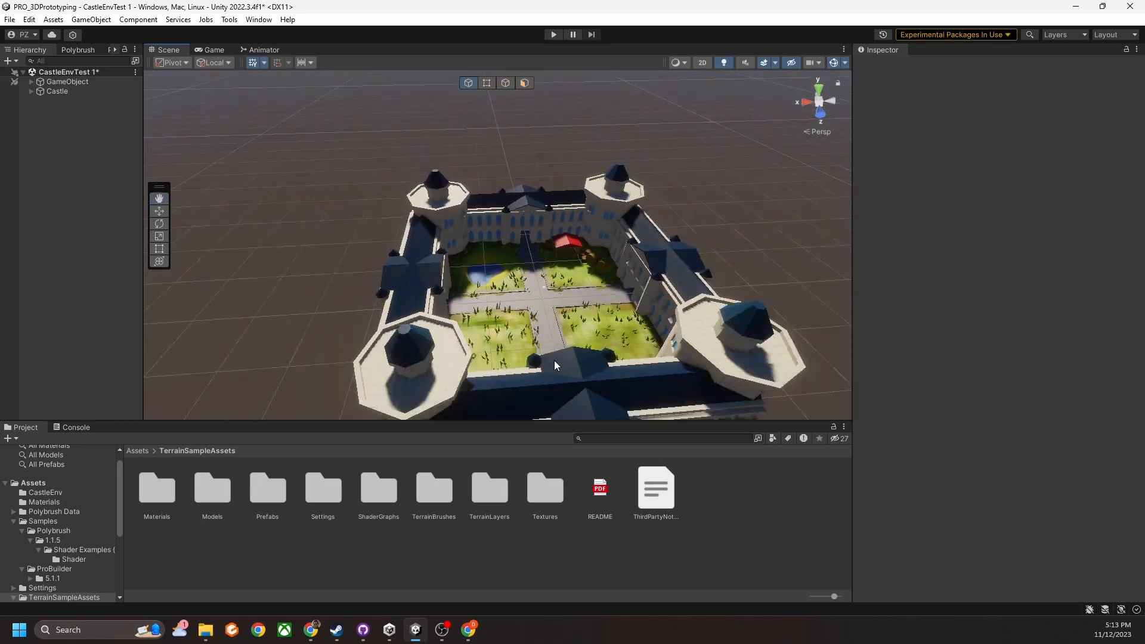
{"action": "scroll", "coordinate": [542, 322], "scroll_direction": "up", "scroll_amount": 10}
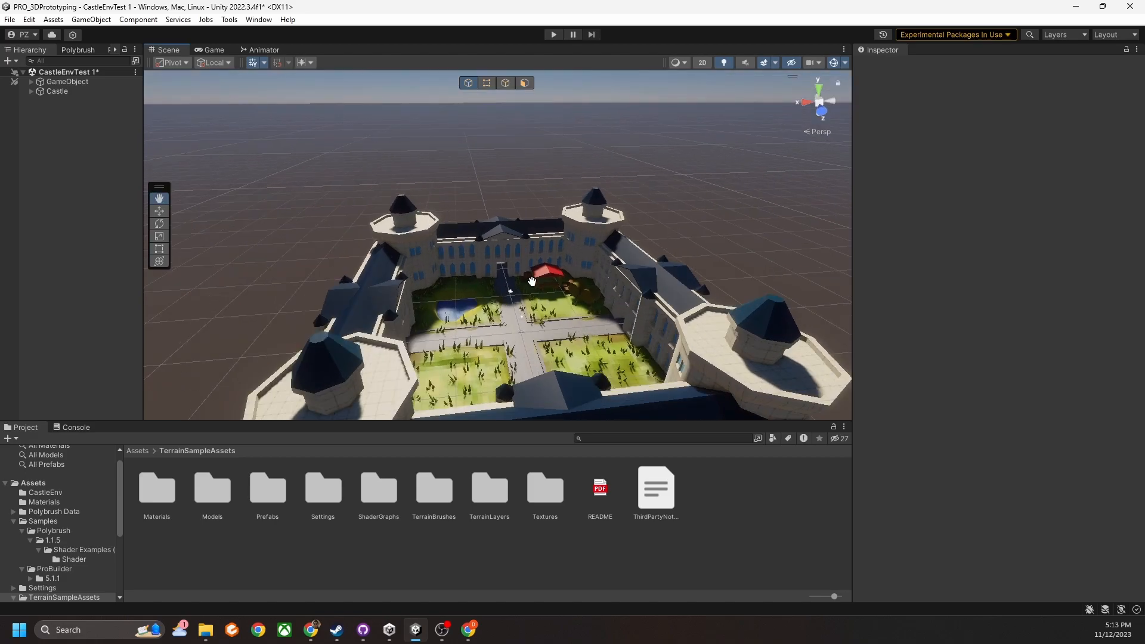
{"action": "right_click_drag", "start_coordinate": [528, 303], "coordinate": [548, 318]}
{"action": "middle_click_drag", "start_coordinate": [561, 208], "coordinate": [545, 267]}
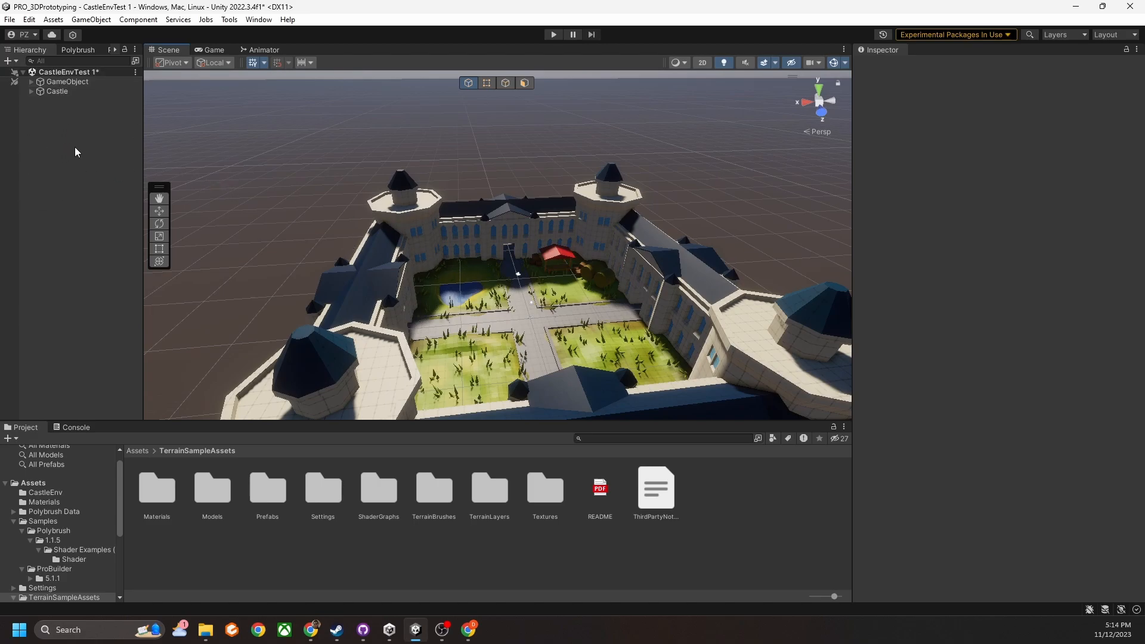
{"action": "right_click", "coordinate": [56, 144]}
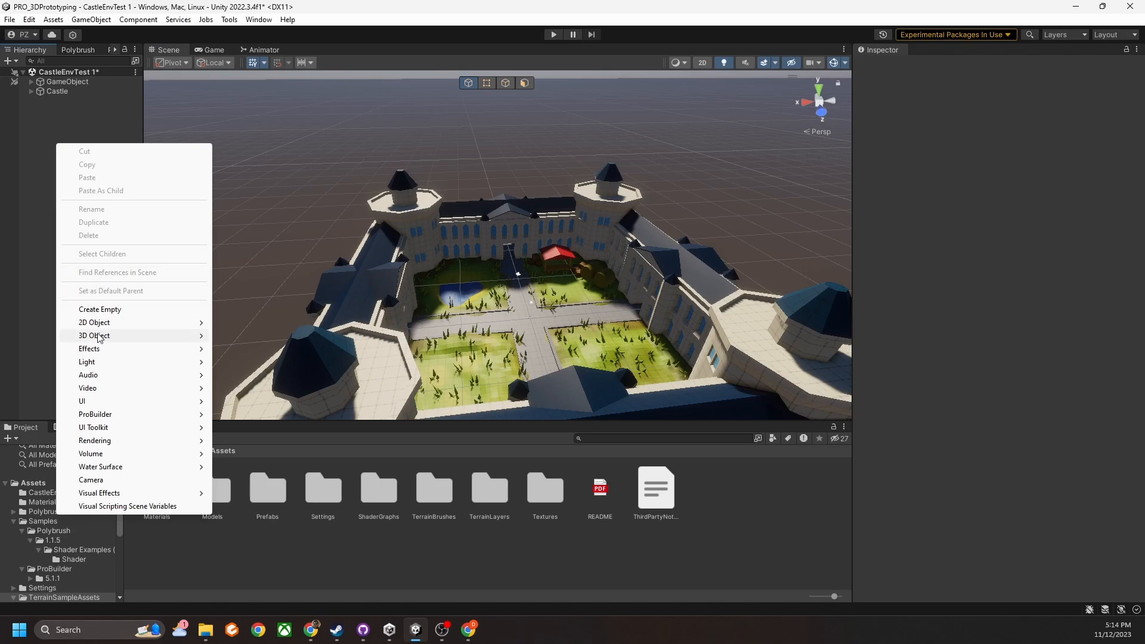
{"action": "mouse_move", "coordinate": [110, 337]}
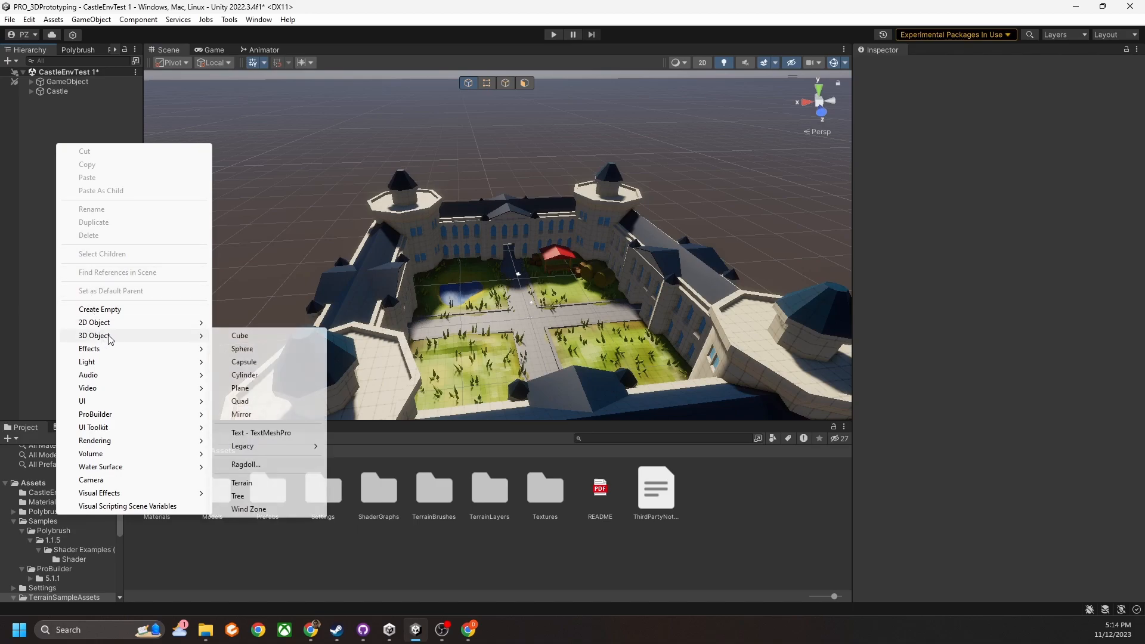
{"action": "left_click", "coordinate": [250, 481]}
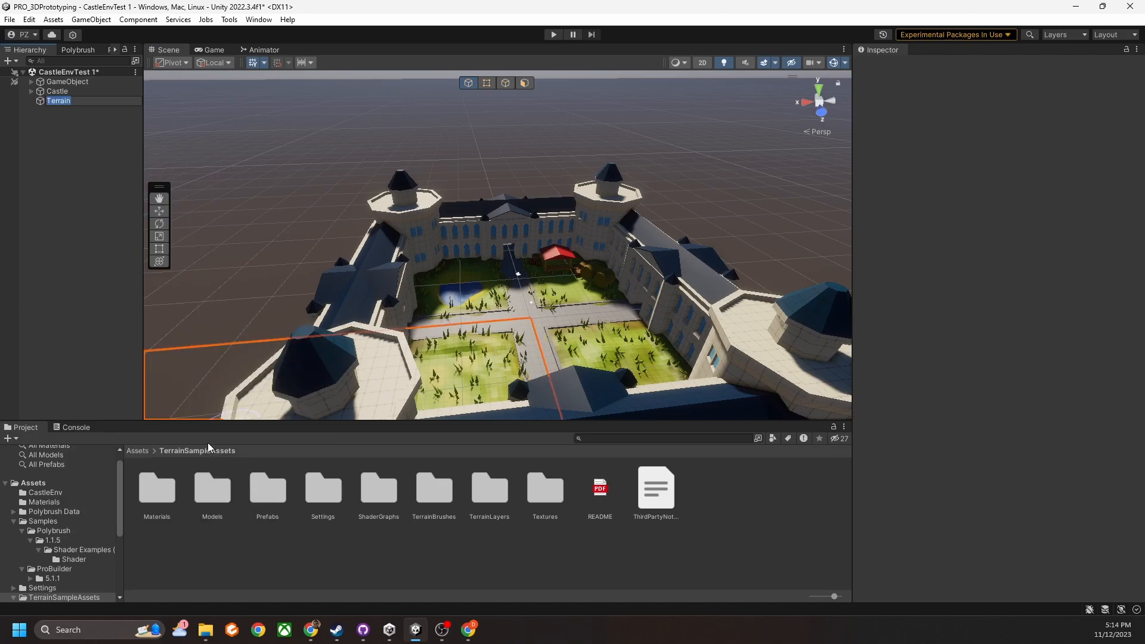
{"action": "right_click_drag", "start_coordinate": [531, 320], "coordinate": [481, 296]}
{"action": "scroll", "coordinate": [480, 297], "scroll_direction": "down", "scroll_amount": 10}
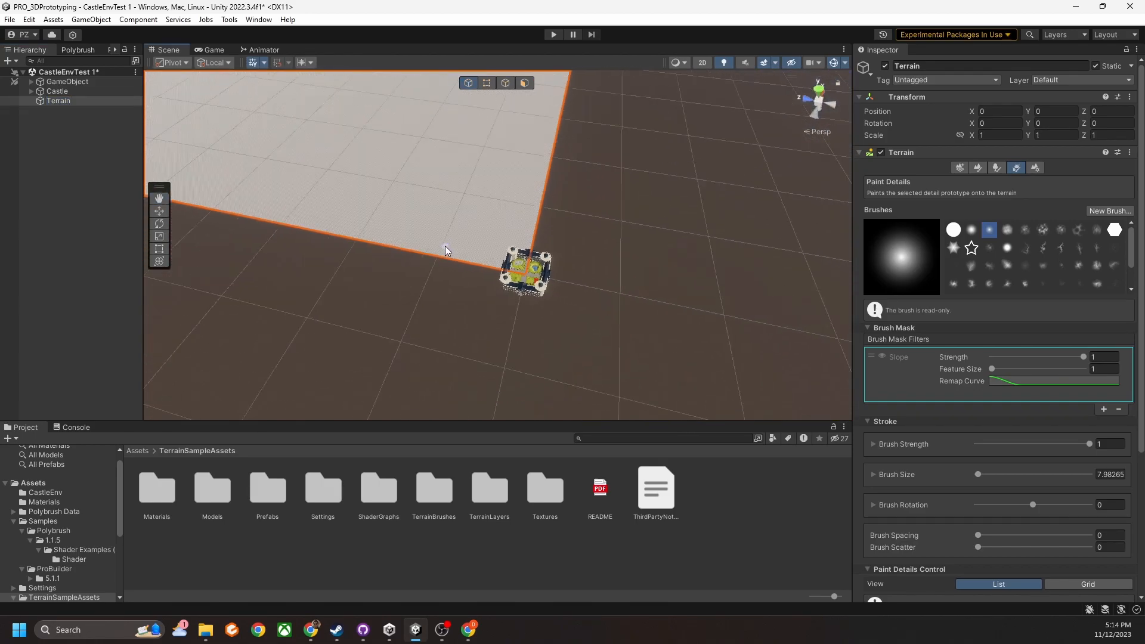
{"action": "scroll", "coordinate": [457, 298], "scroll_direction": "up", "scroll_amount": 8}
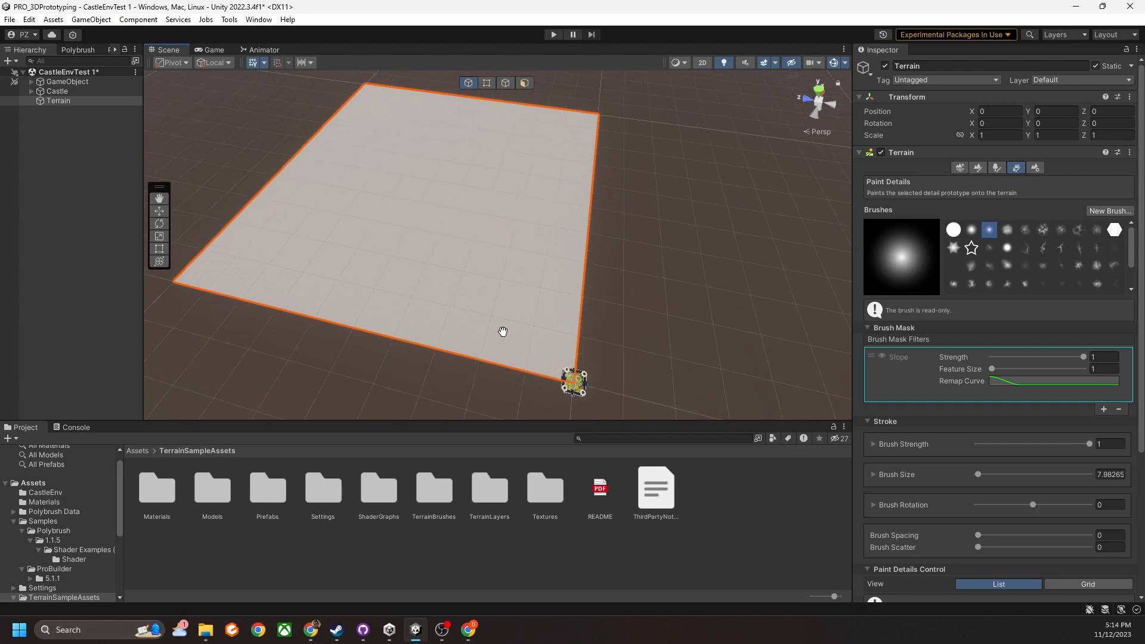
{"action": "middle_click_drag", "start_coordinate": [614, 355], "coordinate": [518, 224]}
{"action": "scroll", "coordinate": [518, 225], "scroll_direction": "up", "scroll_amount": 10}
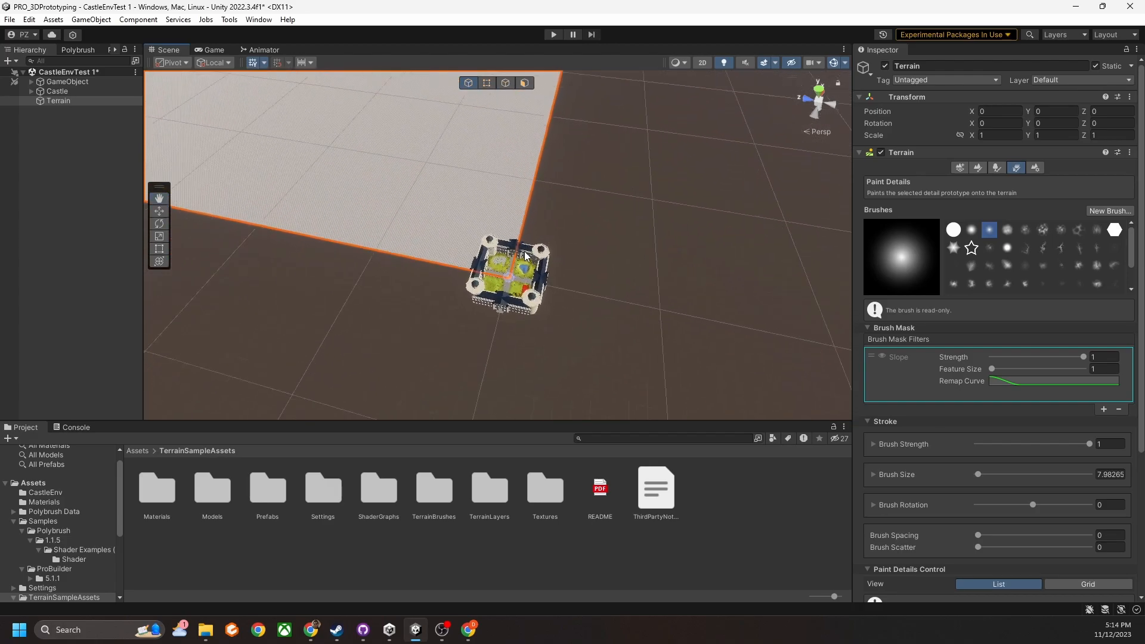
{"action": "scroll", "coordinate": [556, 238], "scroll_direction": "up", "scroll_amount": 8}
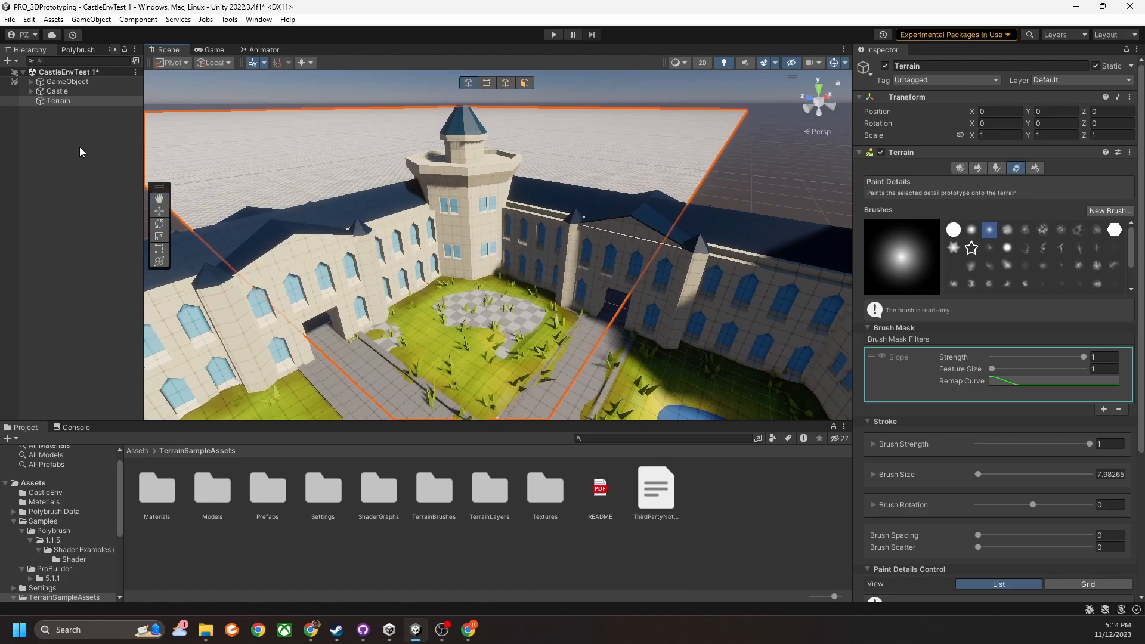
Delete the Terrain object from the scene
{"action": "left_click", "coordinate": [58, 121]}
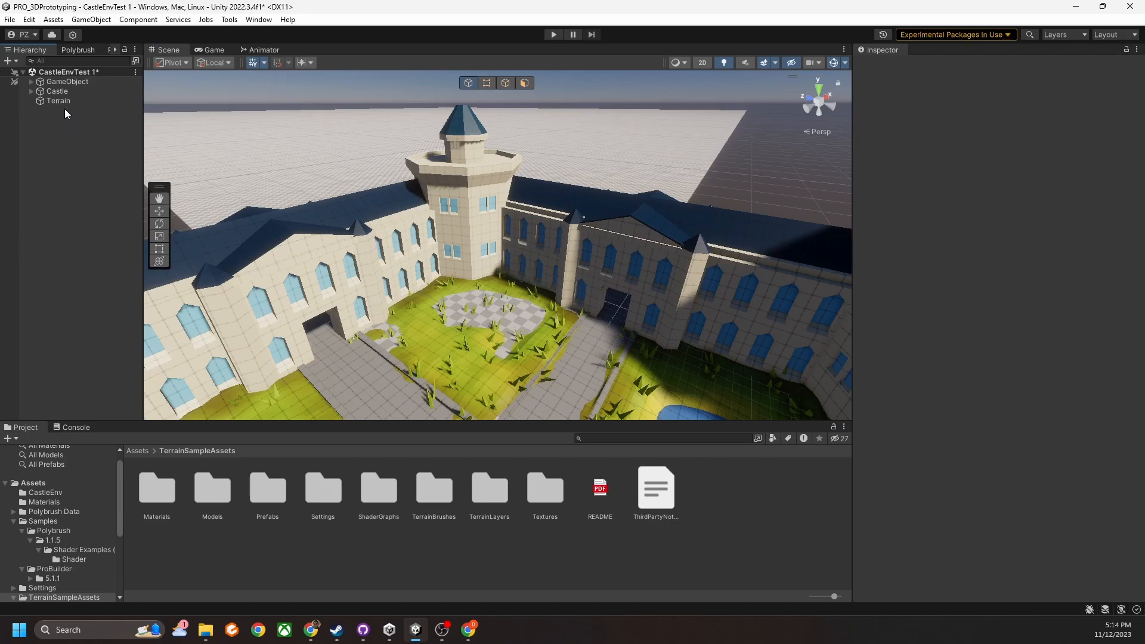
{"action": "left_click", "coordinate": [59, 100]}
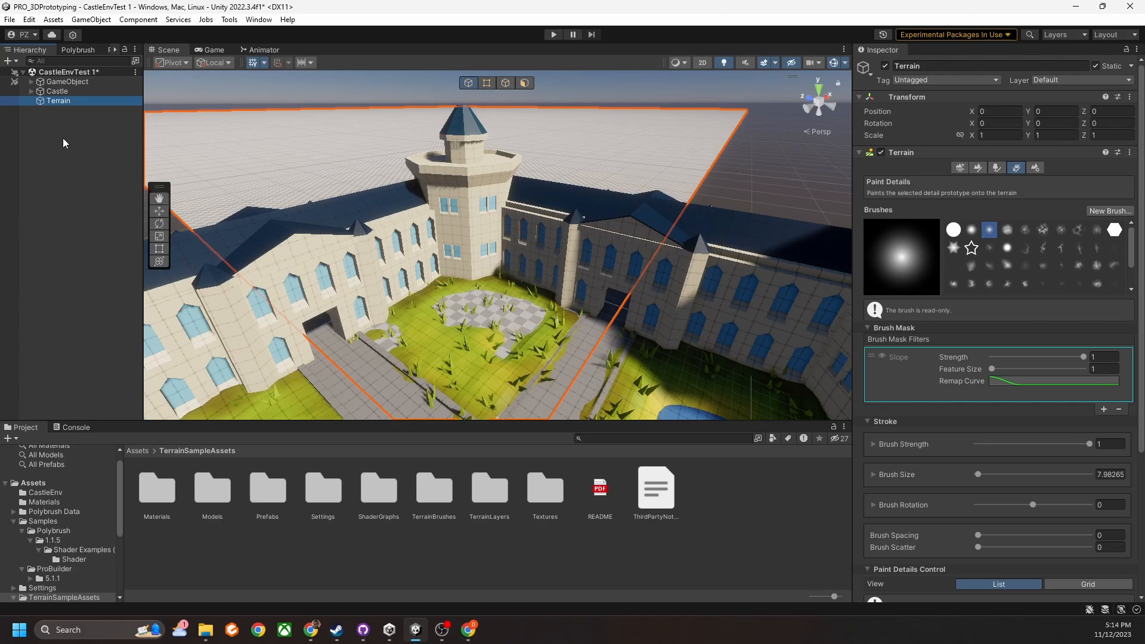
{"action": "key", "text": "Delete"}
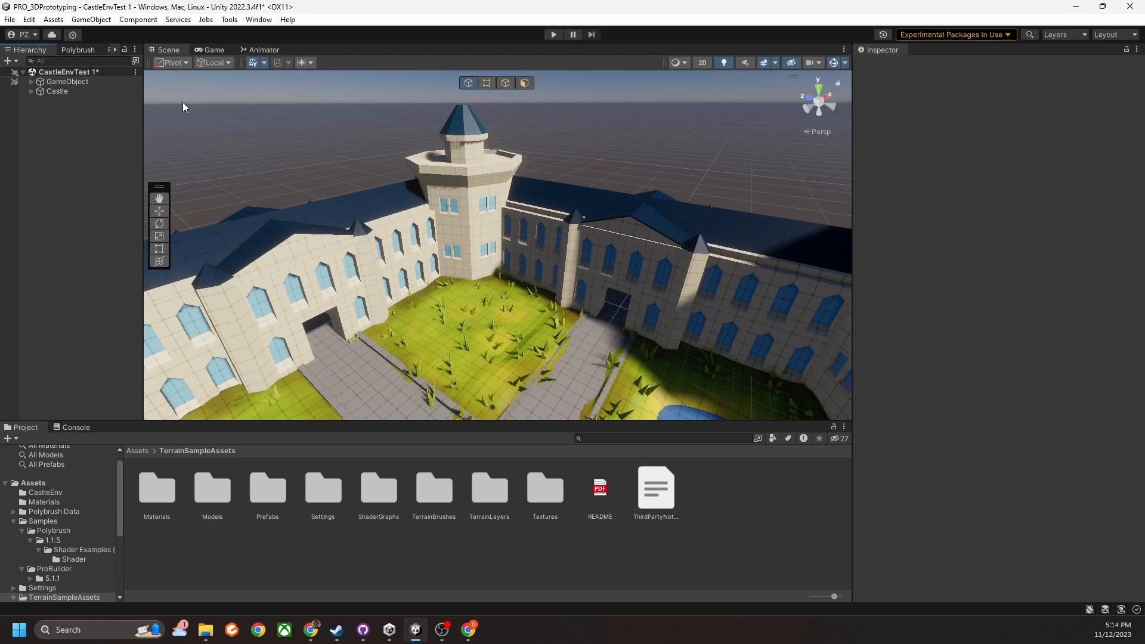
Open the Terrain Toolbox and dock it beside the Inspector
{"action": "left_click", "coordinate": [259, 20]}
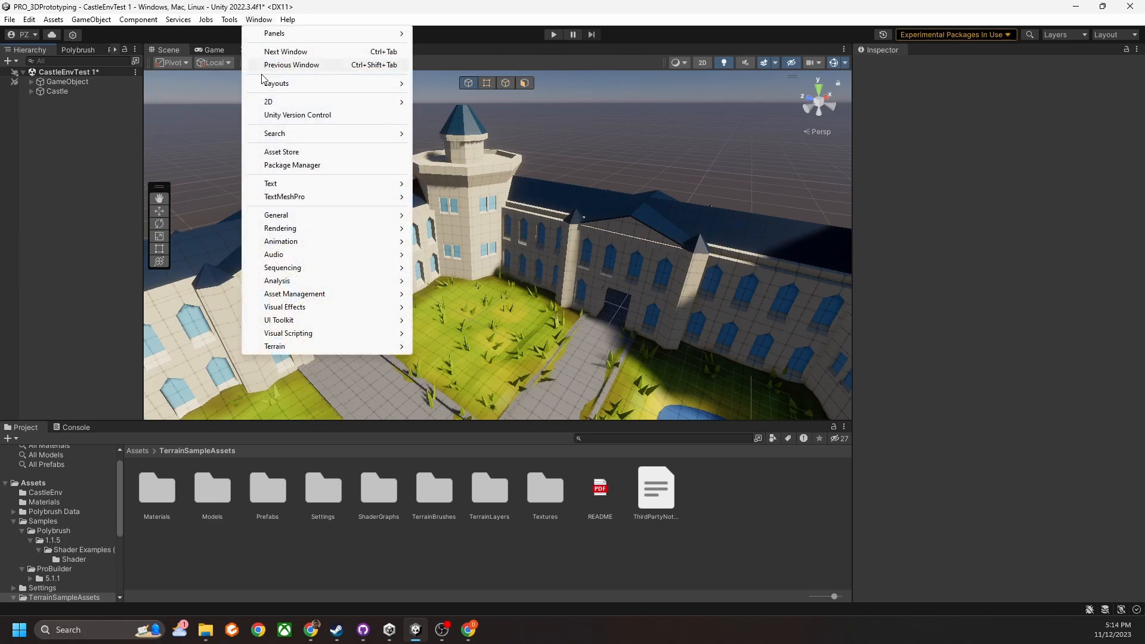
{"action": "mouse_move", "coordinate": [292, 347]}
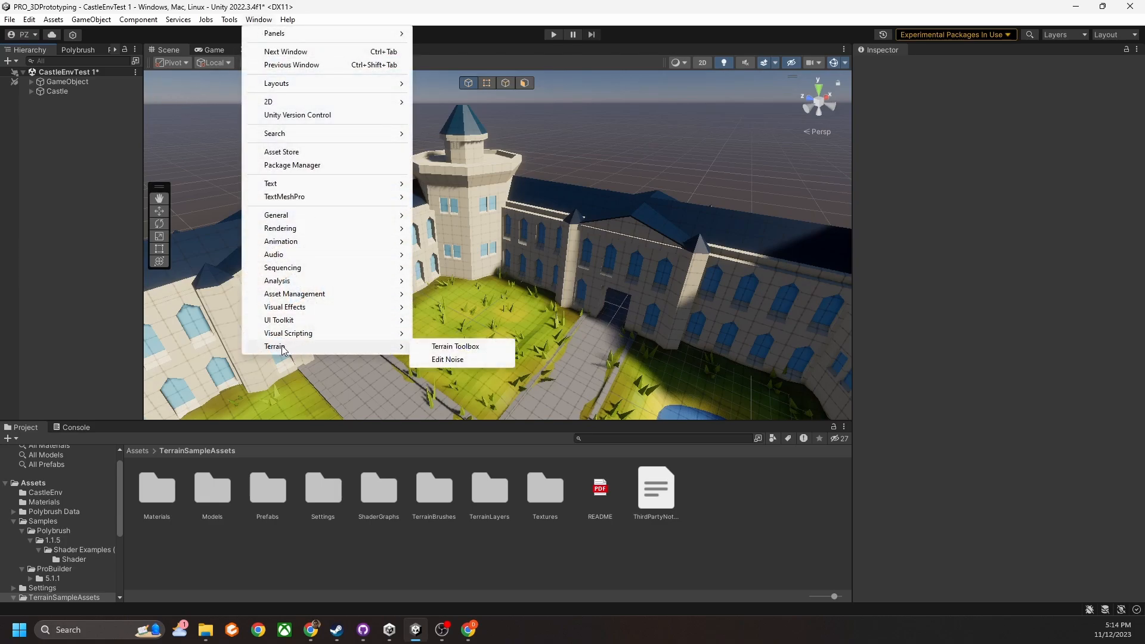
{"action": "mouse_move", "coordinate": [358, 347]}
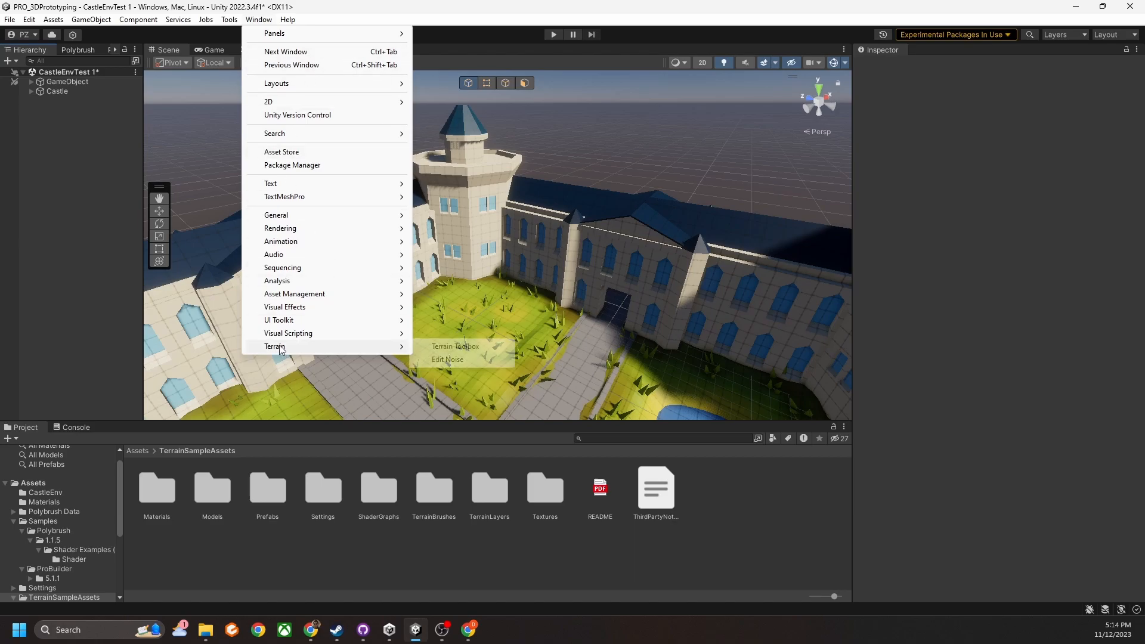
{"action": "left_click", "coordinate": [463, 348]}
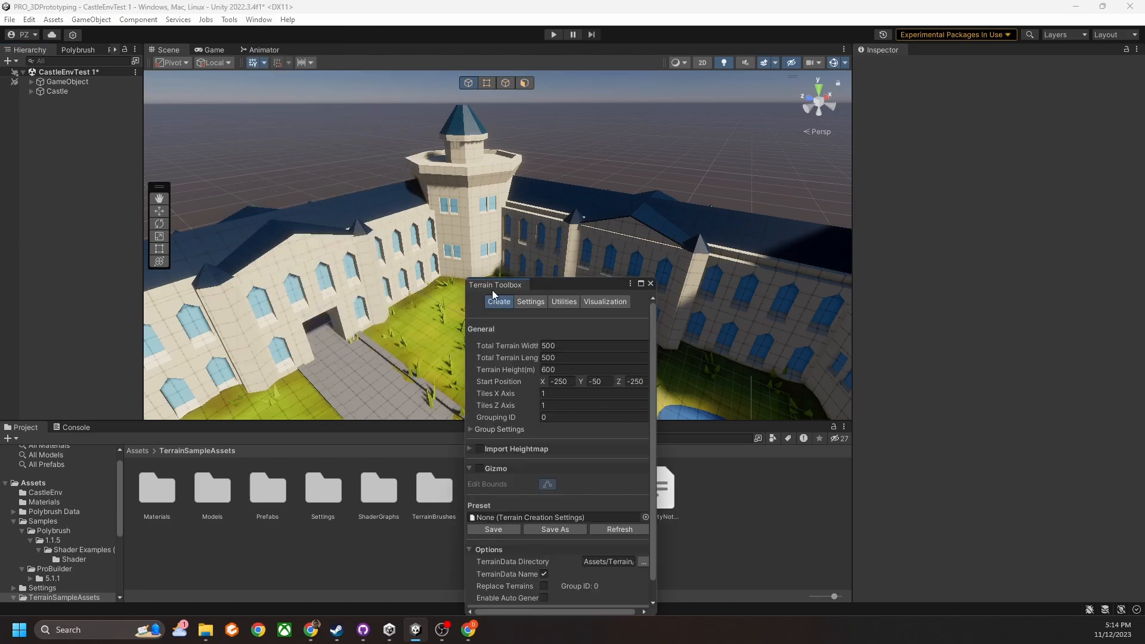
{"action": "left_click_drag", "start_coordinate": [537, 284], "coordinate": [943, 51]}
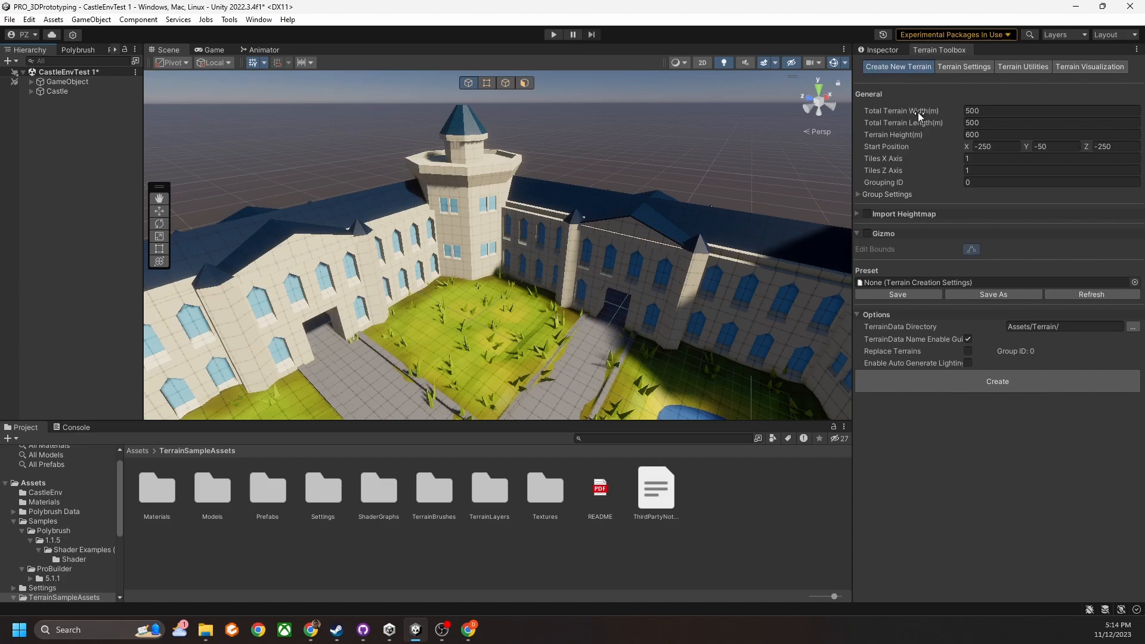
Set the new terrain's start position to X 0, Y 0, Z 0
{"action": "left_click", "coordinate": [971, 110]}
{"action": "left_click_drag", "start_coordinate": [1005, 147], "coordinate": [960, 144]}
{"action": "type", "text": "0"}
{"action": "left_click_drag", "start_coordinate": [1051, 149], "coordinate": [1024, 145]}
{"action": "type", "text": "0"}
{"action": "left_click_drag", "start_coordinate": [1121, 147], "coordinate": [1098, 147]}
{"action": "type", "text": "0"}
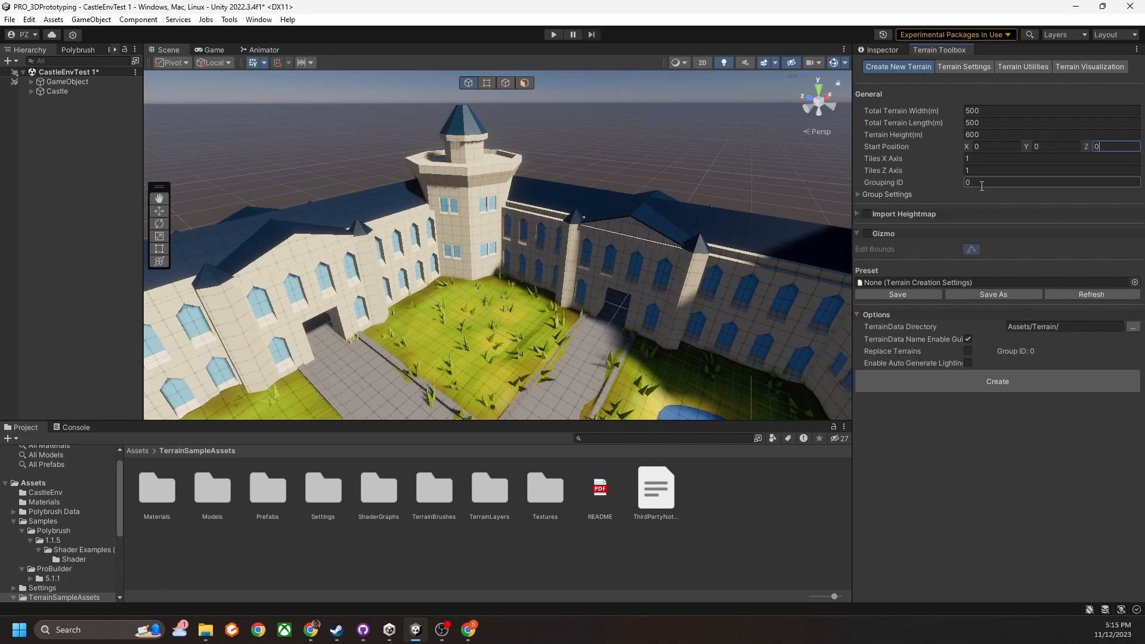
Create a terrain from the toolbox starting at the world origin and check how it lines up with the castle
{"action": "right_click_drag", "start_coordinate": [518, 125], "coordinate": [579, 202]}
{"action": "scroll", "coordinate": [591, 199], "scroll_direction": "down", "scroll_amount": 5}
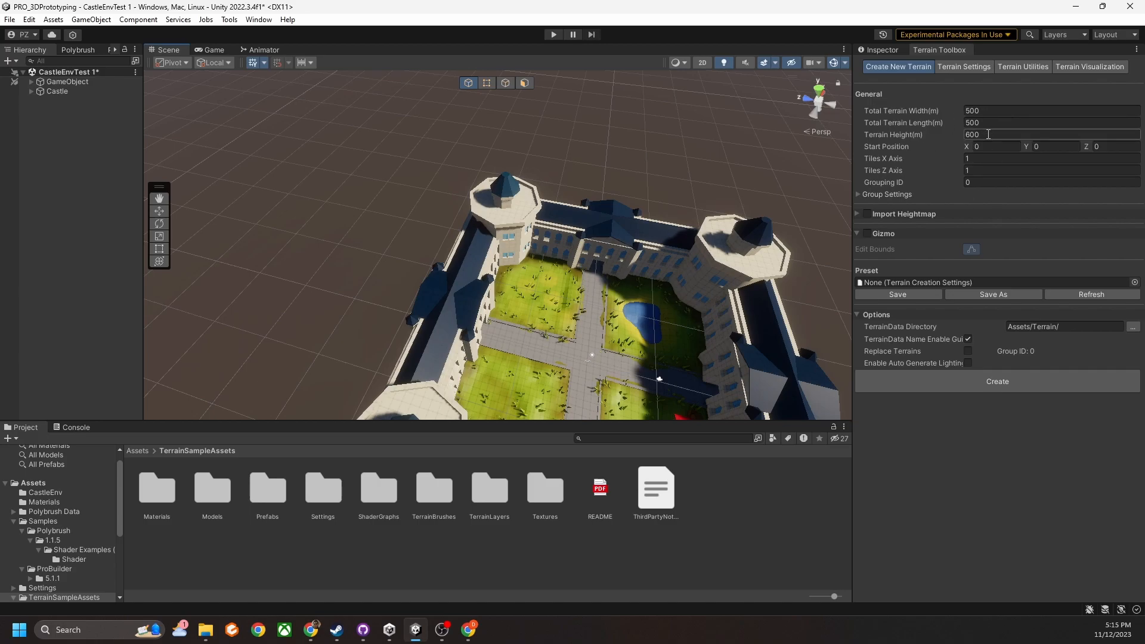
{"action": "left_click", "coordinate": [988, 383]}
{"action": "right_click_drag", "start_coordinate": [492, 255], "coordinate": [575, 275]}
{"action": "left_click", "coordinate": [522, 279]}
{"action": "middle_click_drag", "start_coordinate": [587, 303], "coordinate": [562, 239]}
{"action": "right_click_drag", "start_coordinate": [695, 242], "coordinate": [716, 278]}
{"action": "middle_click_drag", "start_coordinate": [716, 278], "coordinate": [529, 252]}
{"action": "scroll", "coordinate": [441, 243], "scroll_direction": "up", "scroll_amount": 10}
{"action": "middle_click_drag", "start_coordinate": [440, 242], "coordinate": [568, 300]}
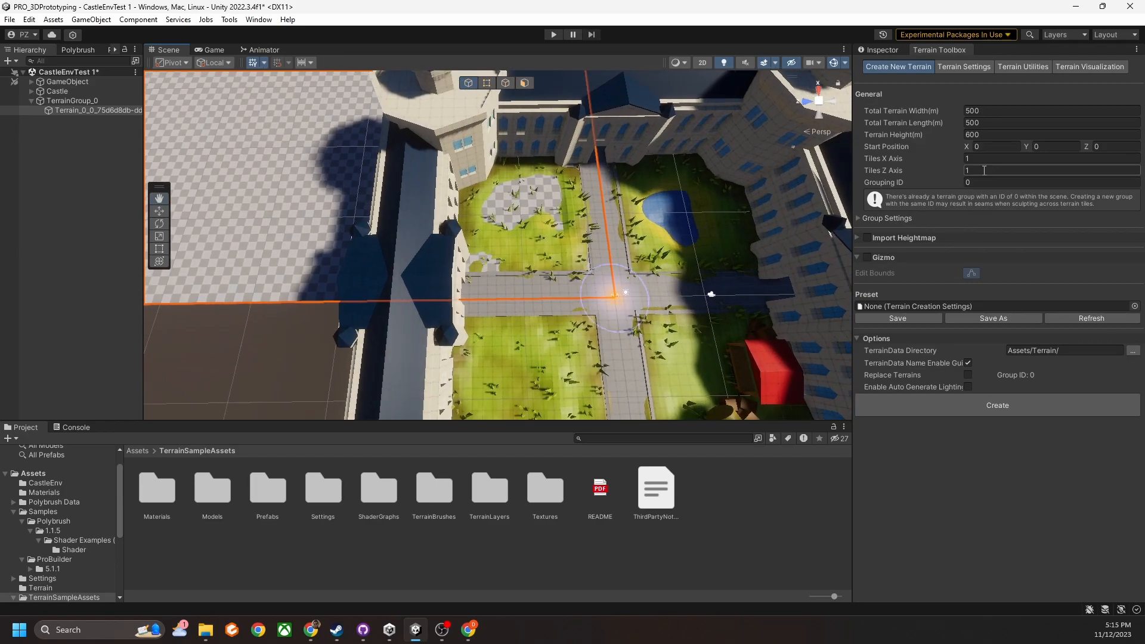
Delete TerrainGroup_0 together with its terrain tile from the scene
{"action": "left_click", "coordinate": [77, 102]}
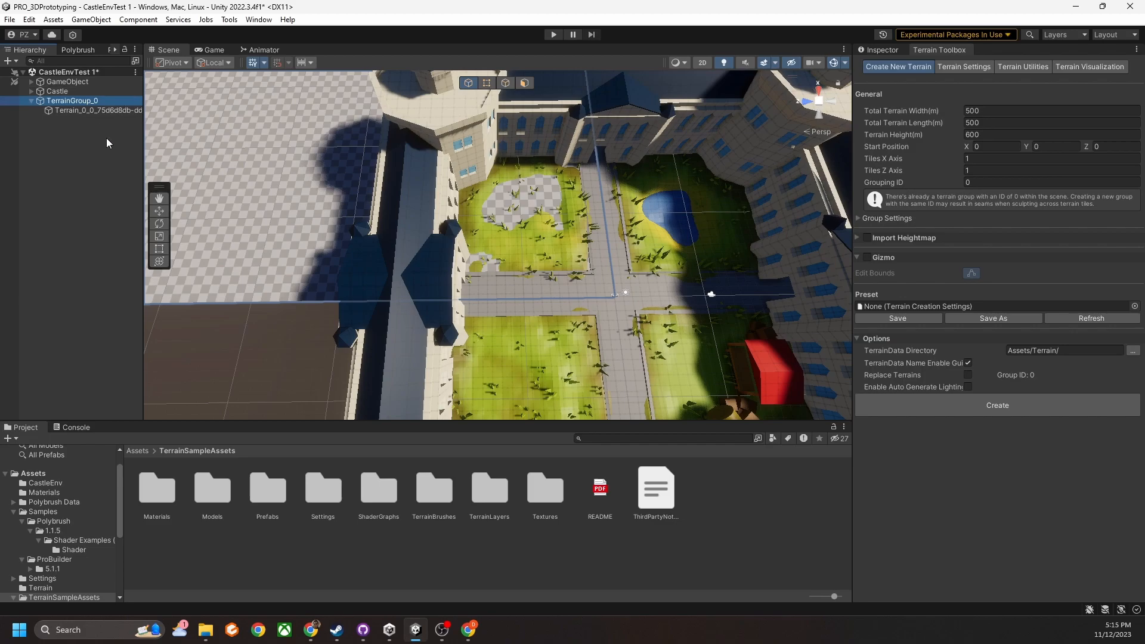
{"action": "left_click", "coordinate": [81, 110]}
{"action": "left_click", "coordinate": [83, 101]}
{"action": "key", "text": "Delete"}
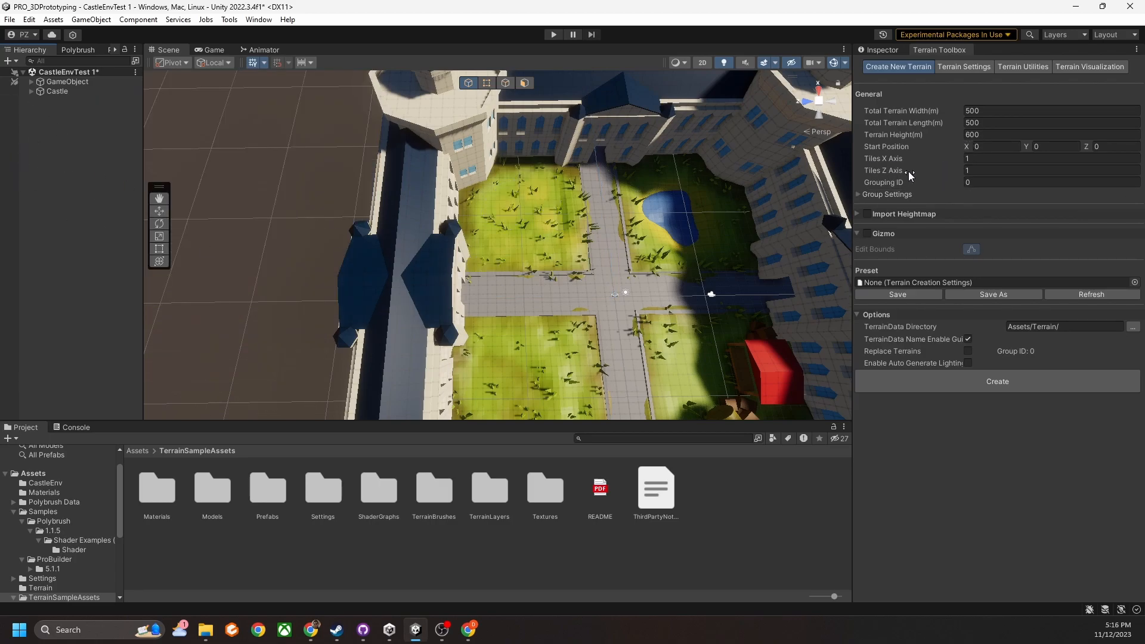
Set the number of tiles on the Z axis to 2 and create the terrain
{"action": "left_click", "coordinate": [981, 169]}
{"action": "type", "text": "2"}
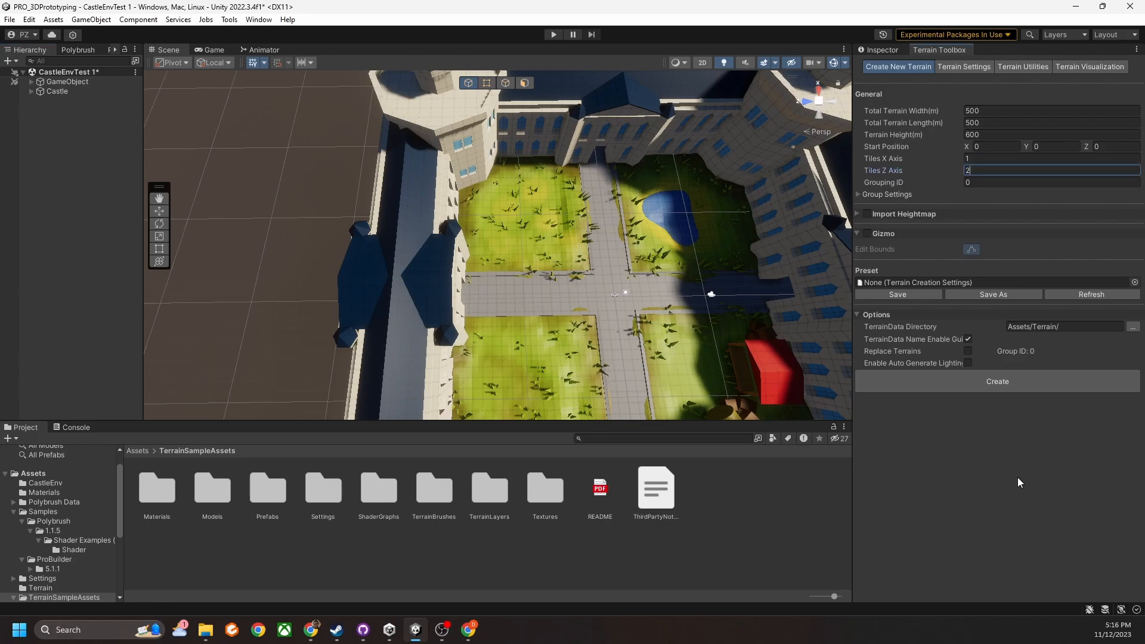
{"action": "left_click", "coordinate": [991, 389]}
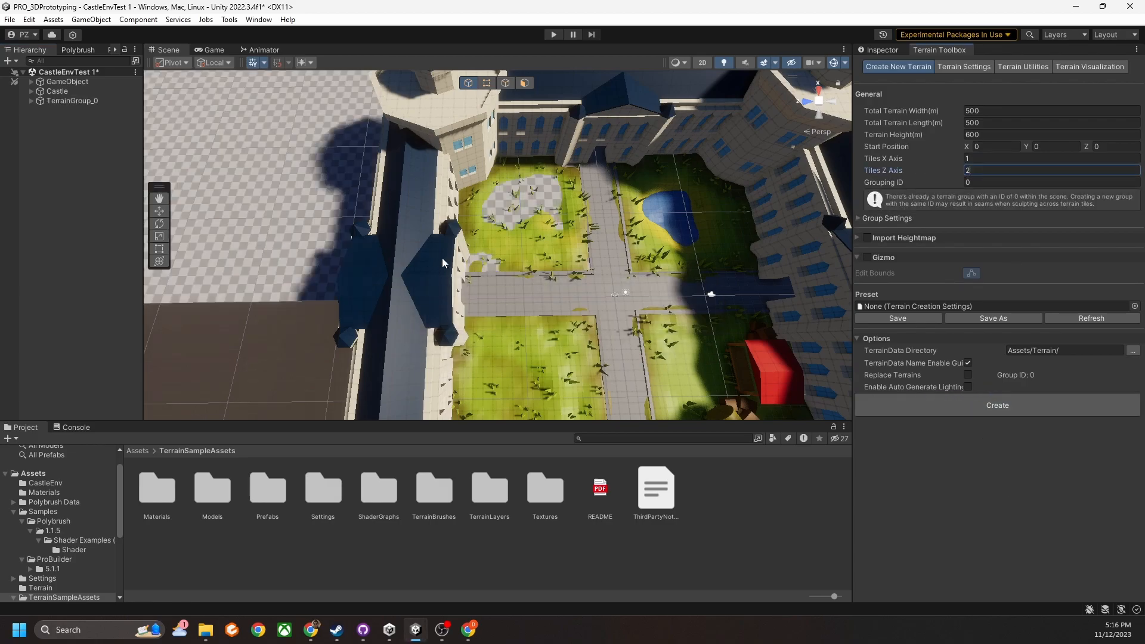
Examine how the terrain tiles are divided along the Z axis and where they lie relative to the castle
{"action": "middle_click_drag", "start_coordinate": [399, 226], "coordinate": [539, 283]}
{"action": "left_click", "coordinate": [539, 283]}
{"action": "middle_click_drag", "start_coordinate": [360, 267], "coordinate": [460, 263]}
{"action": "left_click", "coordinate": [462, 263]}
{"action": "mouse_move", "coordinate": [573, 294]}
{"action": "right_mouse_down"}
{"action": "mouse_move", "coordinate": [557, 269]}
{"action": "mouse_move", "coordinate": [567, 296]}
{"action": "right_mouse_up"}
{"action": "scroll", "coordinate": [566, 296], "scroll_direction": "down", "scroll_amount": 4}
{"action": "middle_click_drag", "start_coordinate": [567, 296], "coordinate": [473, 356]}
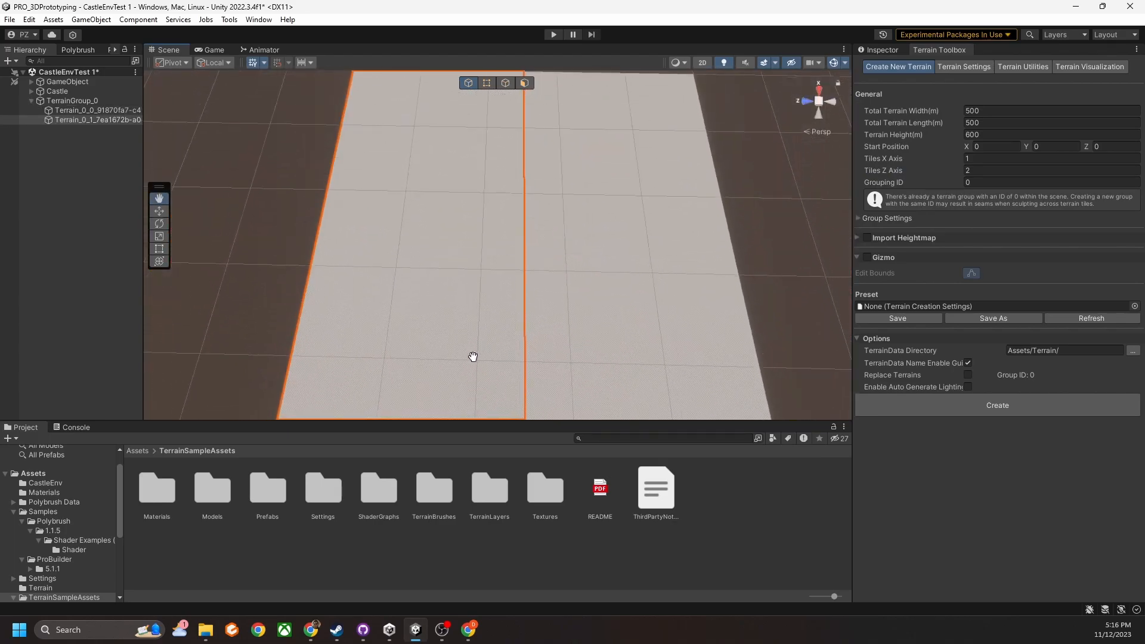
{"action": "scroll", "coordinate": [356, 317], "scroll_direction": "down", "scroll_amount": 3}
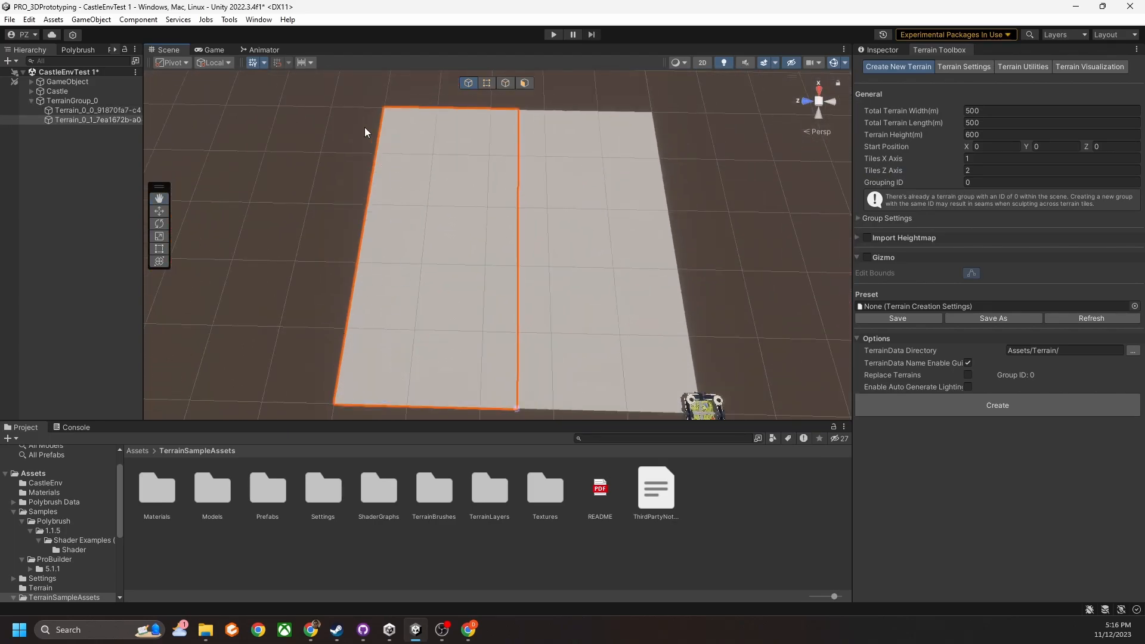
{"action": "middle_click_drag", "start_coordinate": [529, 233], "coordinate": [460, 184]}
{"action": "scroll", "coordinate": [473, 249], "scroll_direction": "up", "scroll_amount": 3}
{"action": "left_click", "coordinate": [460, 264]}
{"action": "middle_click_drag", "start_coordinate": [531, 288], "coordinate": [484, 232]}
{"action": "middle_click_drag", "start_coordinate": [511, 274], "coordinate": [639, 230]}
{"action": "scroll", "coordinate": [417, 253], "scroll_direction": "up", "scroll_amount": 10}
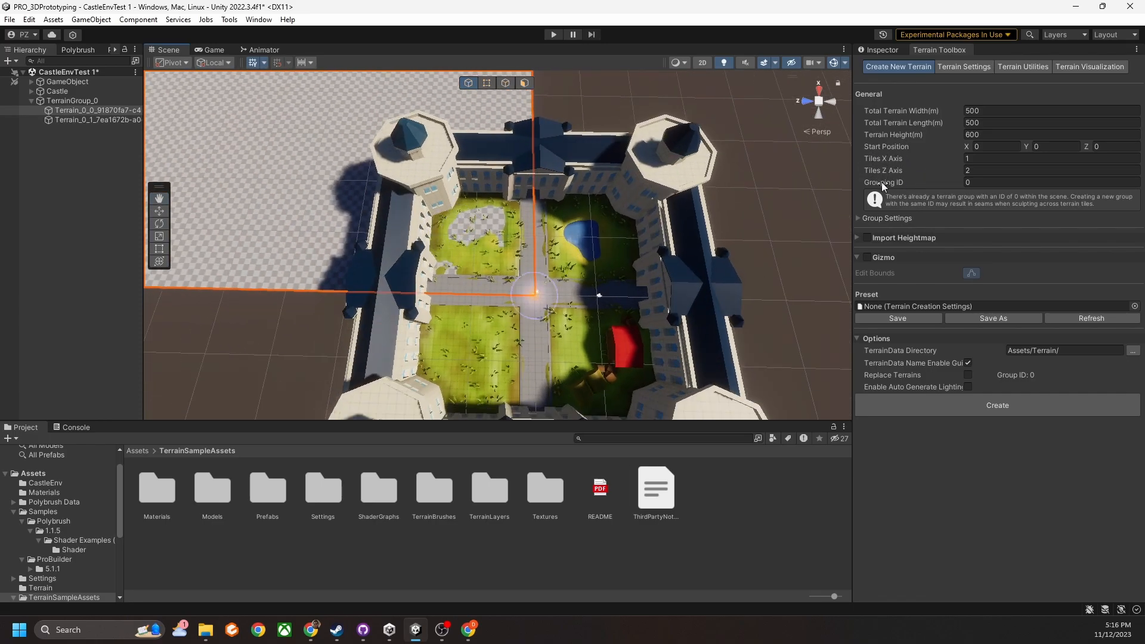
Set the number of tiles on the Z axis to 1 and delete the two-tile terrain group
{"action": "left_click", "coordinate": [981, 169]}
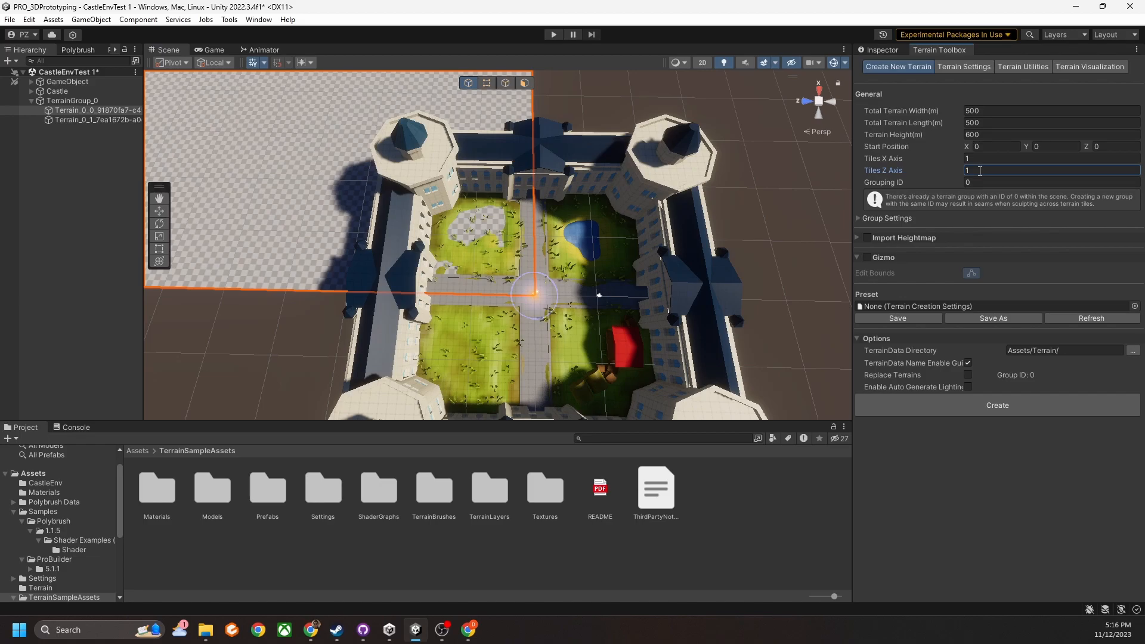
{"action": "left_click", "coordinate": [80, 102]}
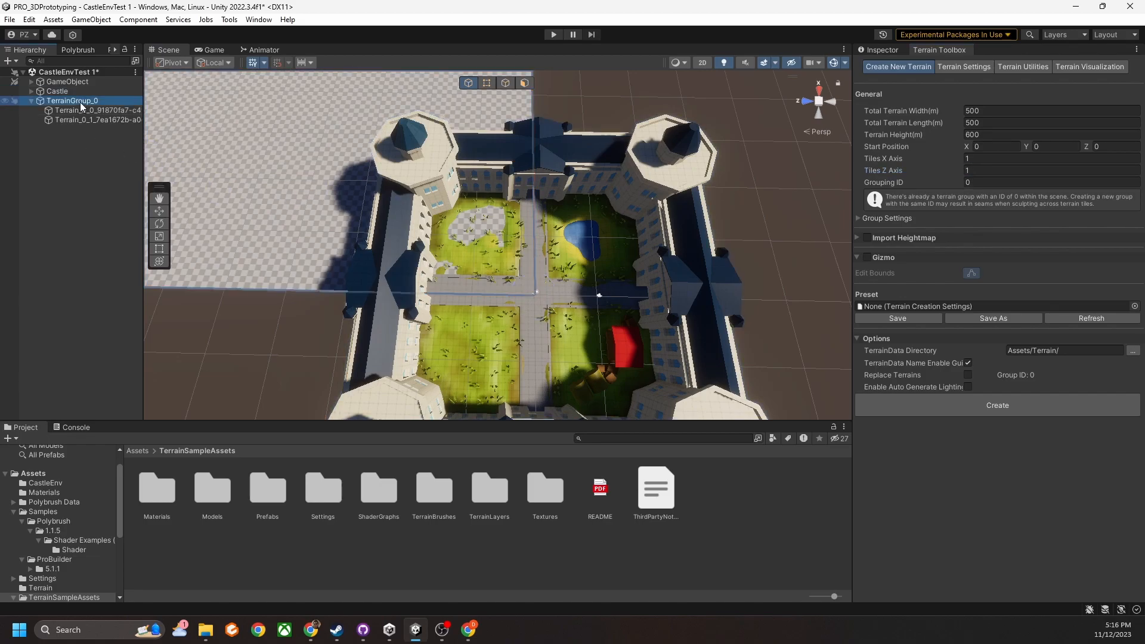
{"action": "key", "text": "Delete"}
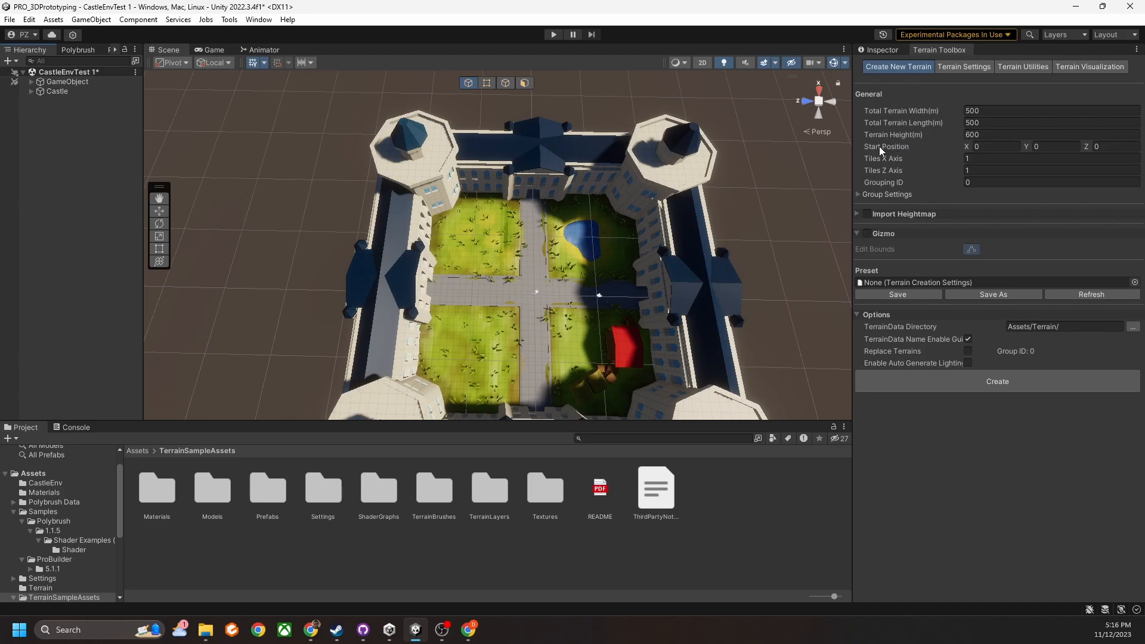
Create a single-tile terrain at start position 0, 0, 0
{"action": "left_click", "coordinate": [1039, 143]}
{"action": "right_click_drag", "start_coordinate": [654, 290], "coordinate": [665, 177]}
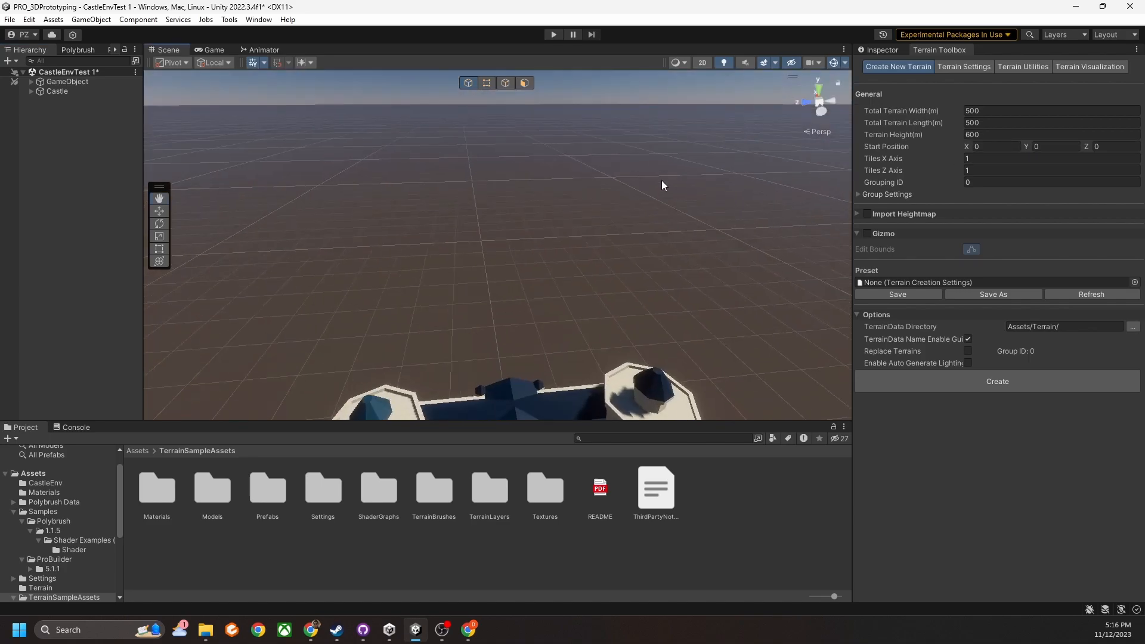
{"action": "scroll", "coordinate": [664, 177], "scroll_direction": "down", "scroll_amount": 6}
{"action": "right_click_drag", "start_coordinate": [678, 260], "coordinate": [660, 212]}
{"action": "scroll", "coordinate": [660, 212], "scroll_direction": "down", "scroll_amount": 2}
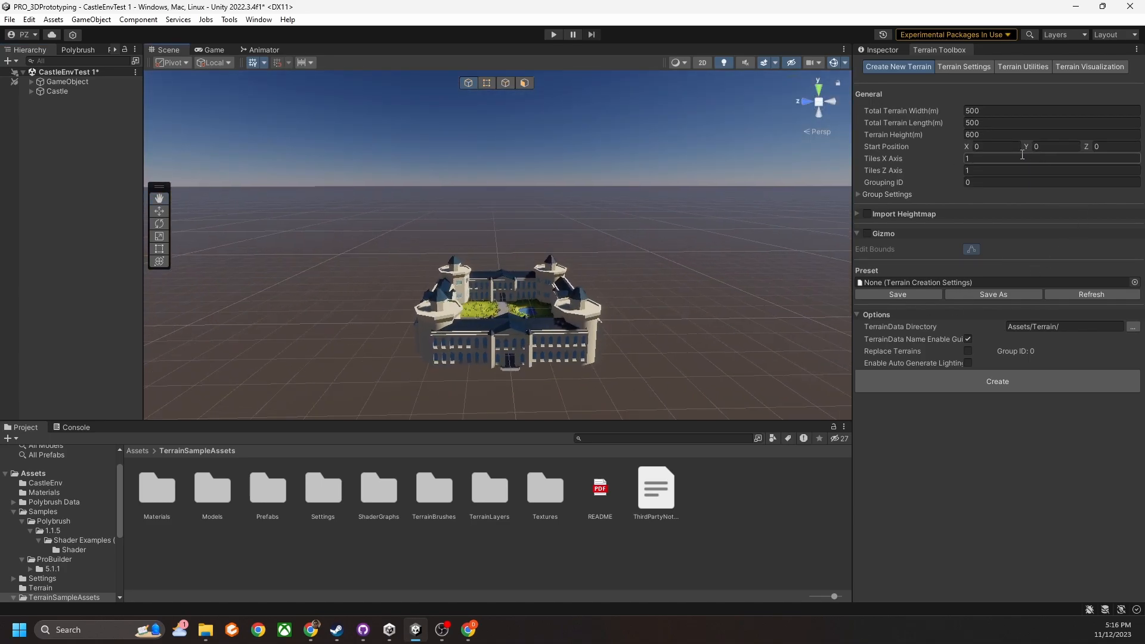
{"action": "left_click", "coordinate": [999, 379]}
{"action": "right_click_drag", "start_coordinate": [507, 197], "coordinate": [501, 281]}
{"action": "scroll", "coordinate": [501, 281], "scroll_direction": "down", "scroll_amount": 3}
{"action": "middle_click_drag", "start_coordinate": [463, 167], "coordinate": [526, 219]}
{"action": "scroll", "coordinate": [526, 219], "scroll_direction": "up", "scroll_amount": 5}
{"action": "mouse_move", "coordinate": [587, 212]}
{"action": "right_mouse_down"}
{"action": "mouse_move", "coordinate": [599, 197]}
{"action": "mouse_move", "coordinate": [581, 230]}
{"action": "right_mouse_up"}
Move TerrainGroup_0 horizontally so the castle sits near the middle of the terrain
{"action": "left_click", "coordinate": [60, 102]}
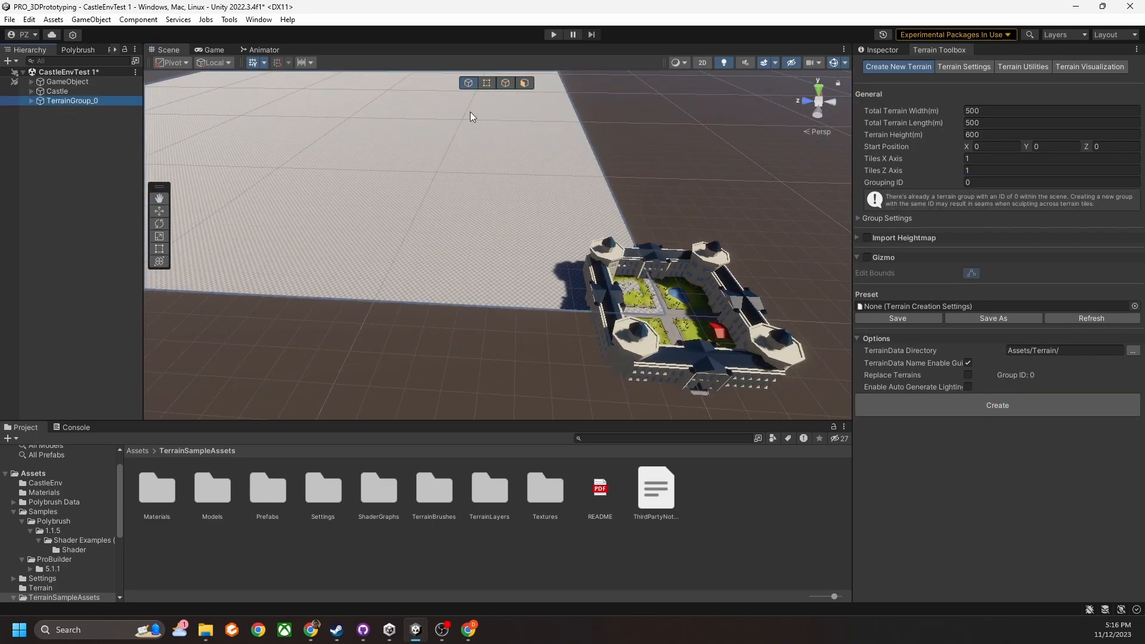
{"action": "right_click_drag", "start_coordinate": [471, 112], "coordinate": [460, 160]}
{"action": "scroll", "coordinate": [461, 160], "scroll_direction": "down", "scroll_amount": 6}
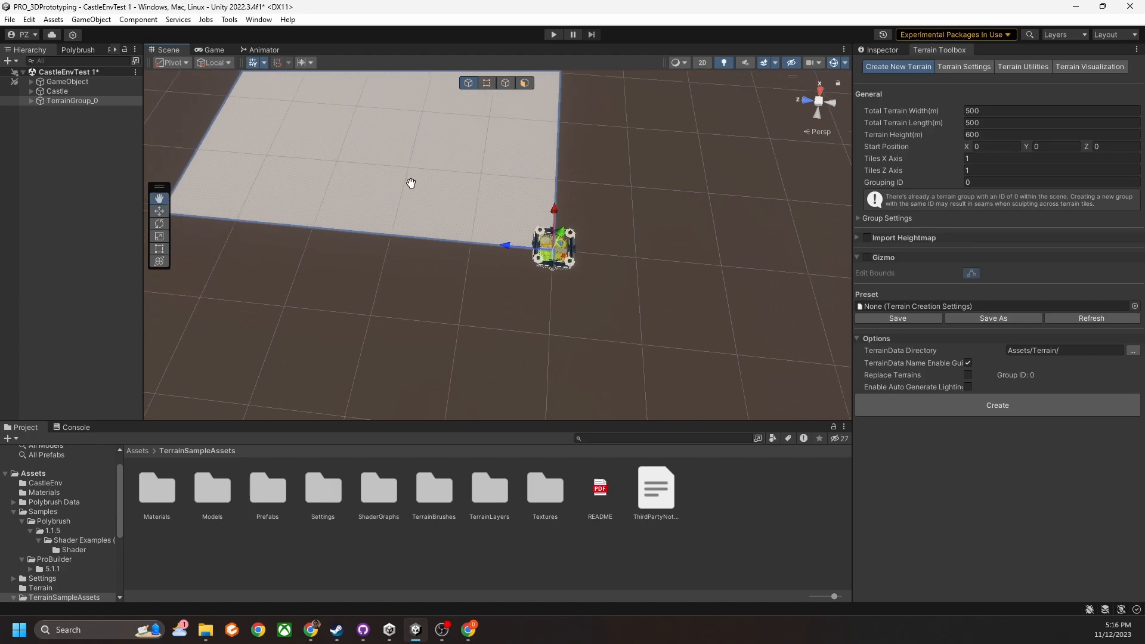
{"action": "left_click_drag", "start_coordinate": [546, 246], "coordinate": [790, 510]}
{"action": "scroll", "coordinate": [559, 275], "scroll_direction": "up", "scroll_amount": 2}
{"action": "scroll", "coordinate": [559, 276], "scroll_direction": "up", "scroll_amount": 2}
{"action": "middle_click_drag", "start_coordinate": [620, 304], "coordinate": [578, 246]}
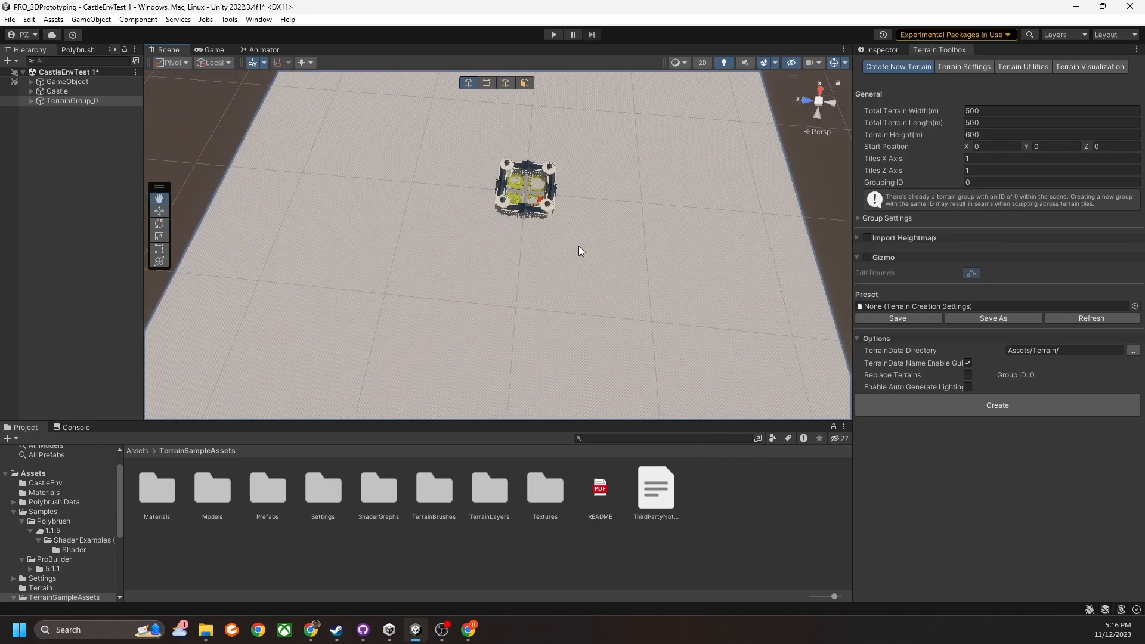
Examine the castle on the terrain from several angles, checking the ground level and the terrain's edges
{"action": "scroll", "coordinate": [562, 258], "scroll_direction": "up", "scroll_amount": 6}
{"action": "right_click_drag", "start_coordinate": [561, 257], "coordinate": [641, 182]}
{"action": "scroll", "coordinate": [642, 182], "scroll_direction": "down", "scroll_amount": 3}
{"action": "middle_click_drag", "start_coordinate": [635, 256], "coordinate": [637, 187]}
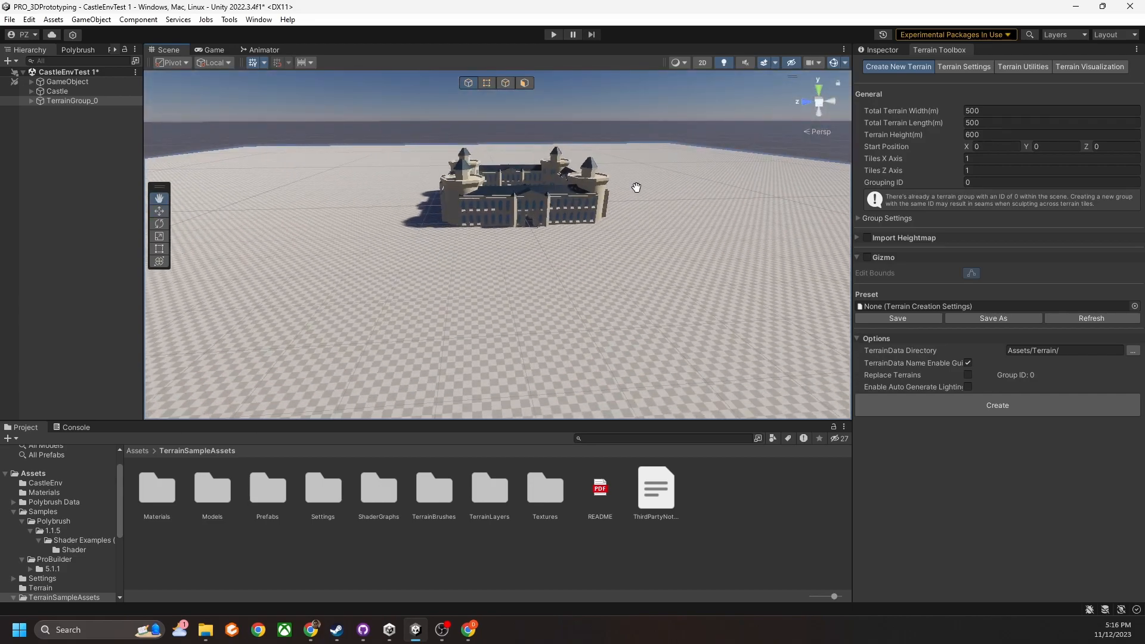
{"action": "scroll", "coordinate": [562, 223], "scroll_direction": "up", "scroll_amount": 6}
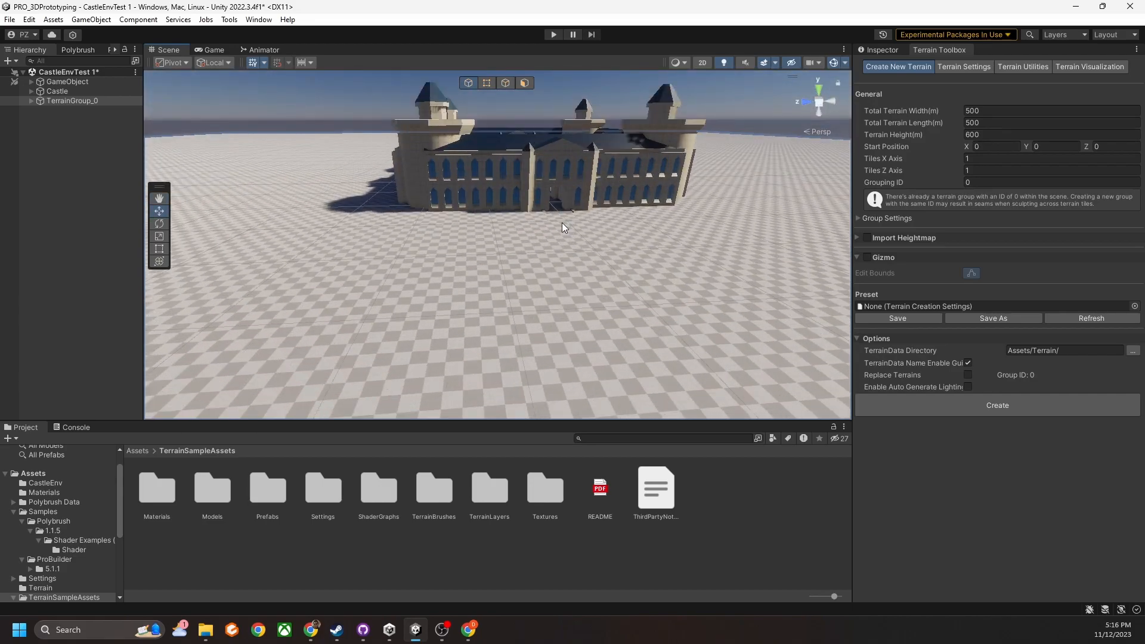
{"action": "right_click_drag", "start_coordinate": [417, 218], "coordinate": [432, 184]}
{"action": "scroll", "coordinate": [432, 184], "scroll_direction": "down", "scroll_amount": 4}
{"action": "middle_click_drag", "start_coordinate": [432, 184], "coordinate": [490, 180]}
{"action": "right_click_drag", "start_coordinate": [490, 180], "coordinate": [463, 202]}
{"action": "middle_click_drag", "start_coordinate": [463, 202], "coordinate": [509, 175]}
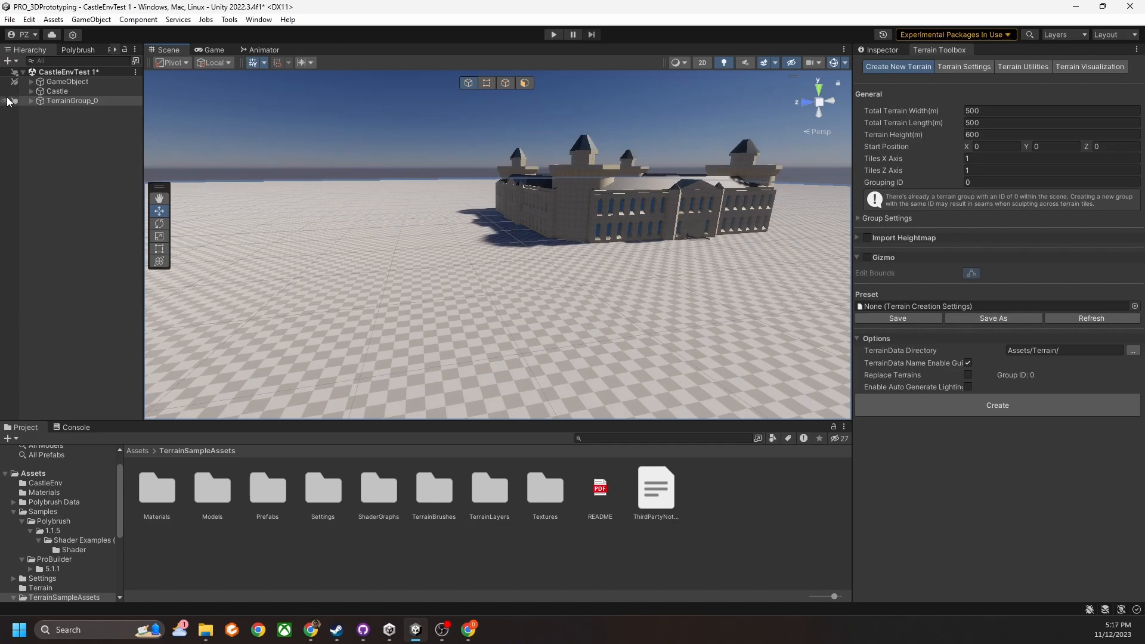
{"action": "right_click_drag", "start_coordinate": [475, 191], "coordinate": [453, 231]}
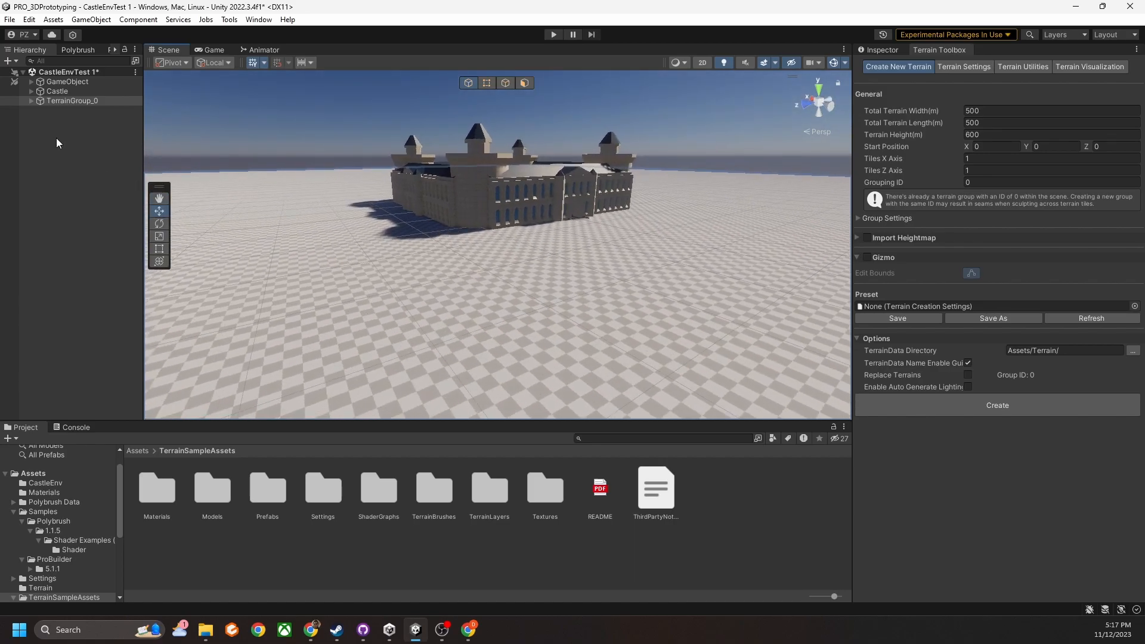
{"action": "right_click_drag", "start_coordinate": [423, 192], "coordinate": [689, 134]}
{"action": "left_click_drag", "start_coordinate": [677, 128], "coordinate": [693, 209]}
{"action": "right_click_drag", "start_coordinate": [693, 210], "coordinate": [733, 194]}
Delete the manually repositioned terrain group from the scene
{"action": "left_click", "coordinate": [74, 103]}
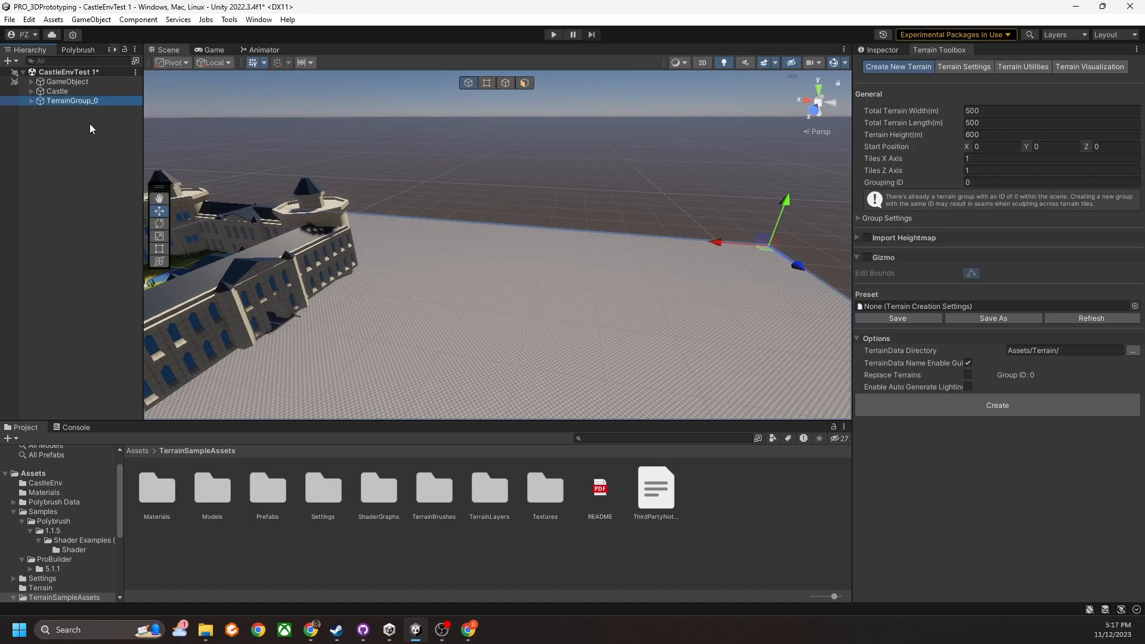
{"action": "key", "text": "Delete"}
Set the new terrain's start position to X -250, Y -50, Z -250
{"action": "right_click_drag", "start_coordinate": [719, 165], "coordinate": [542, 173]}
{"action": "scroll", "coordinate": [543, 173], "scroll_direction": "down", "scroll_amount": 5}
{"action": "middle_click_drag", "start_coordinate": [544, 174], "coordinate": [548, 206]}
{"action": "mouse_move", "coordinate": [548, 205]}
{"action": "right_mouse_down"}
{"action": "mouse_move", "coordinate": [536, 239]}
{"action": "mouse_move", "coordinate": [533, 221]}
{"action": "right_mouse_up"}
{"action": "key", "text": "w"}
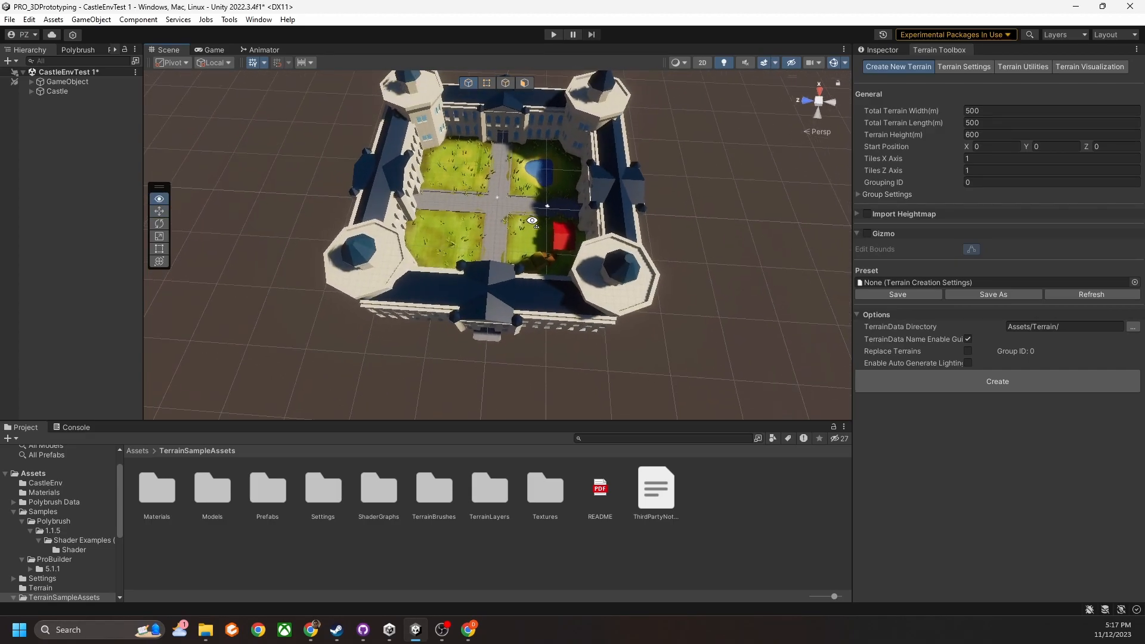
{"action": "middle_click_drag", "start_coordinate": [532, 221], "coordinate": [499, 206]}
{"action": "right_click_drag", "start_coordinate": [452, 203], "coordinate": [467, 186]}
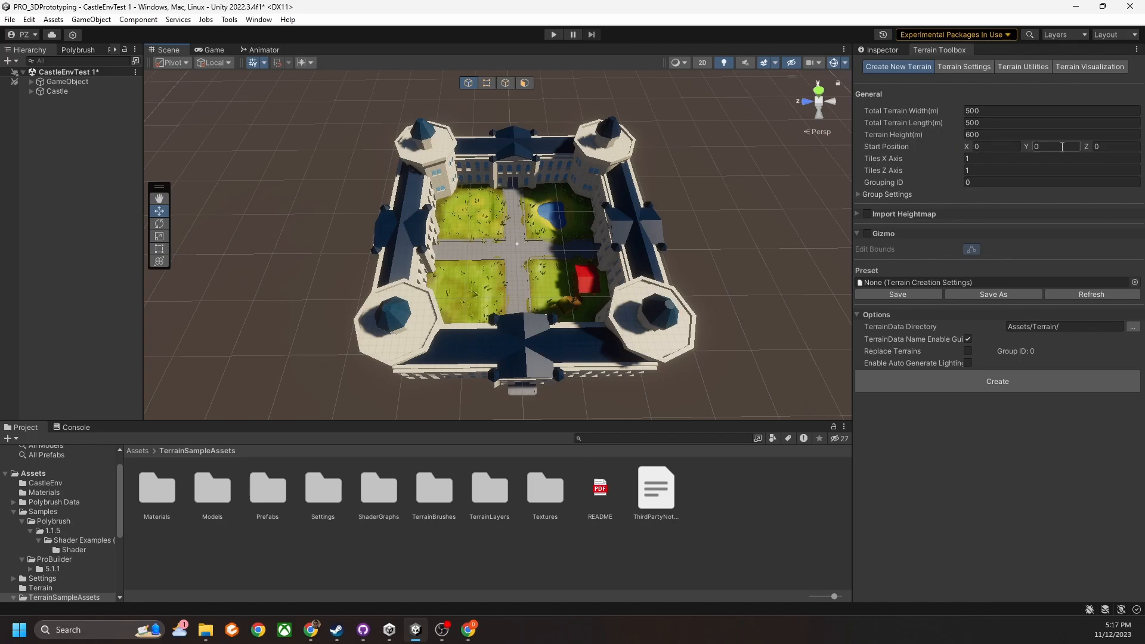
{"action": "left_click", "coordinate": [1004, 148]}
{"action": "left_click", "coordinate": [1106, 148]}
{"action": "type", "text": "-250"}
{"action": "right_click_drag", "start_coordinate": [681, 258], "coordinate": [682, 263]}
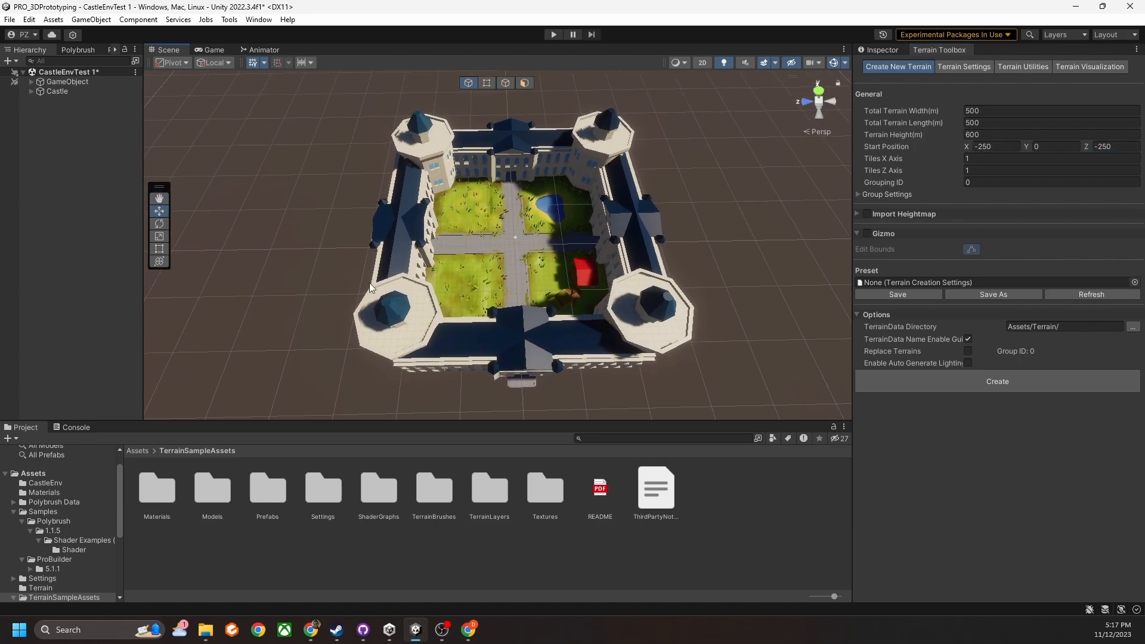
{"action": "left_click", "coordinate": [1059, 146]}
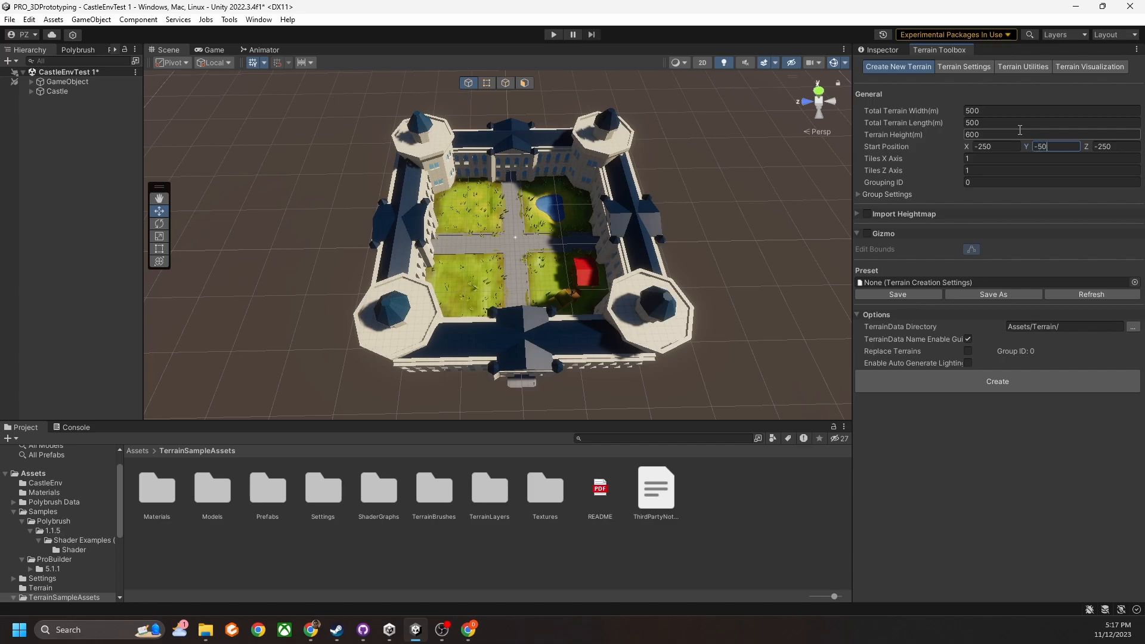
{"action": "type", "text": "-50"}
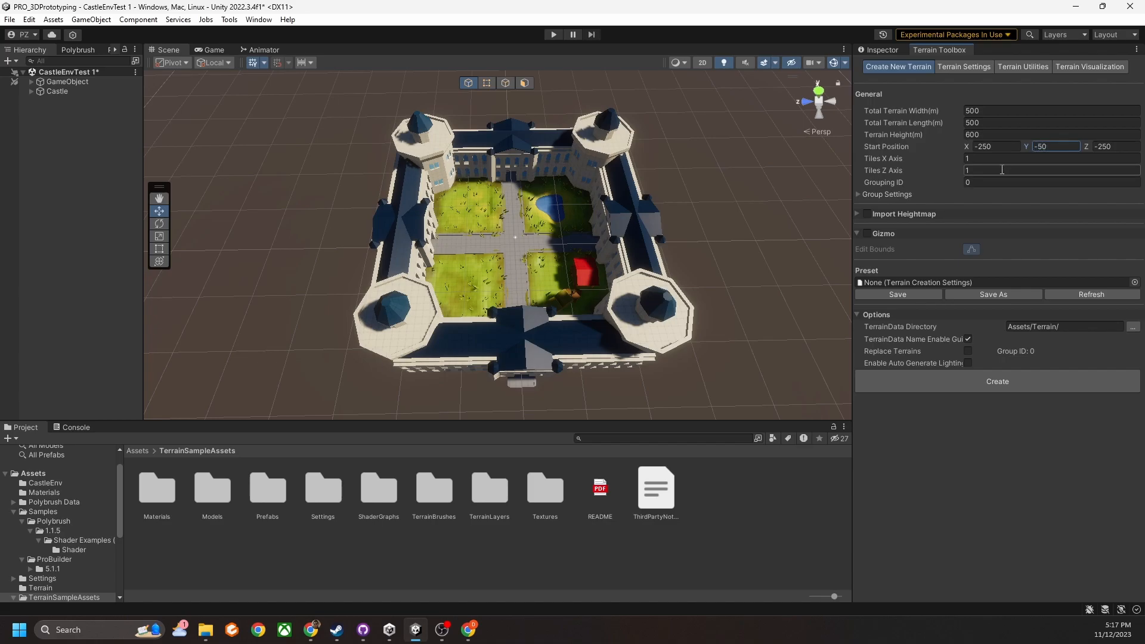
Create the terrain with the offset start position and check that it surrounds the castle evenly
{"action": "left_click", "coordinate": [943, 388]}
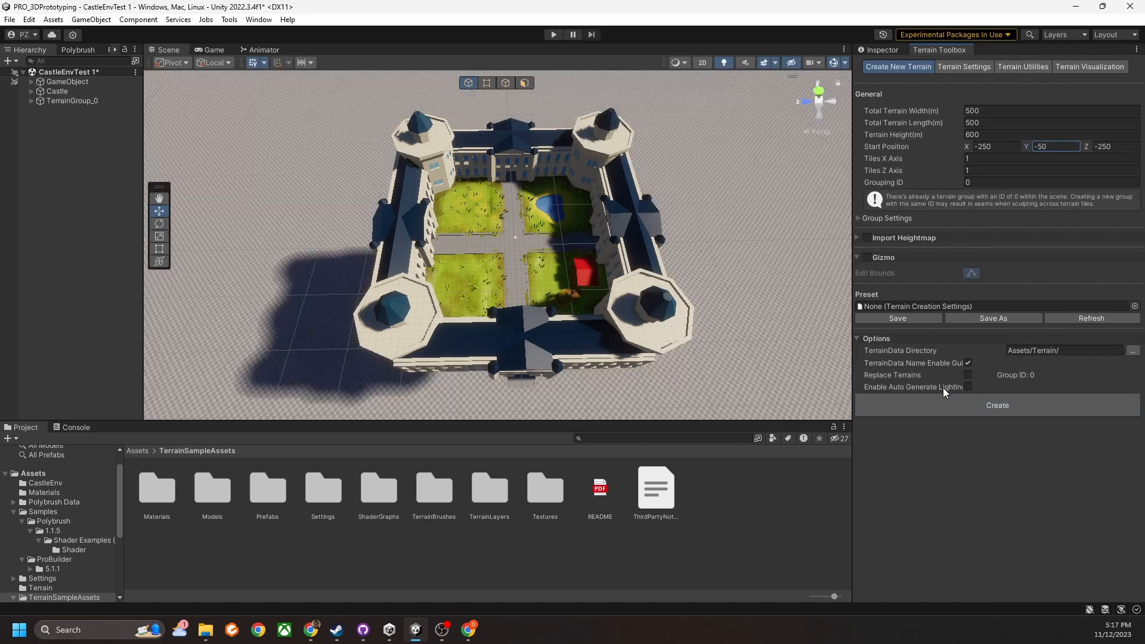
{"action": "right_click_drag", "start_coordinate": [496, 277], "coordinate": [448, 261]}
{"action": "scroll", "coordinate": [457, 266], "scroll_direction": "down", "scroll_amount": 15}
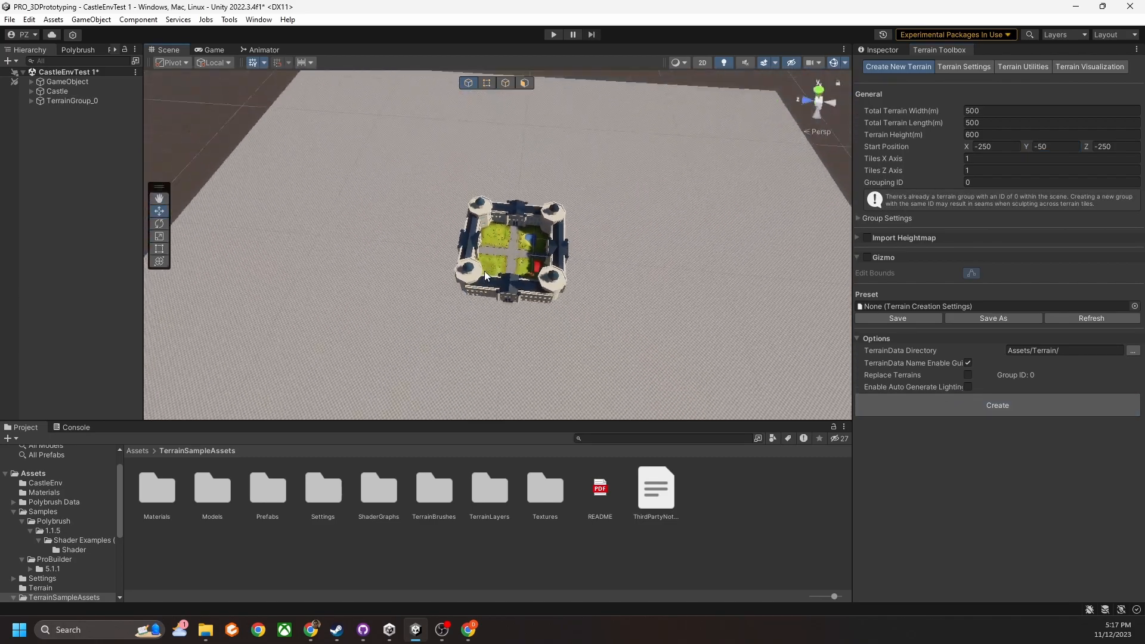
Examine the castle on the new terrain from overhead and low angles to check its placement
{"action": "right_click_drag", "start_coordinate": [504, 286], "coordinate": [525, 270]}
{"action": "middle_click_drag", "start_coordinate": [522, 273], "coordinate": [606, 210]}
{"action": "right_click_drag", "start_coordinate": [567, 251], "coordinate": [631, 200]}
{"action": "mouse_move", "coordinate": [615, 257]}
{"action": "middle_mouse_down"}
{"action": "mouse_move", "coordinate": [624, 151]}
{"action": "mouse_move", "coordinate": [601, 266]}
{"action": "middle_mouse_up"}
{"action": "scroll", "coordinate": [580, 286], "scroll_direction": "up", "scroll_amount": 6}
{"action": "scroll", "coordinate": [577, 285], "scroll_direction": "up", "scroll_amount": 10}
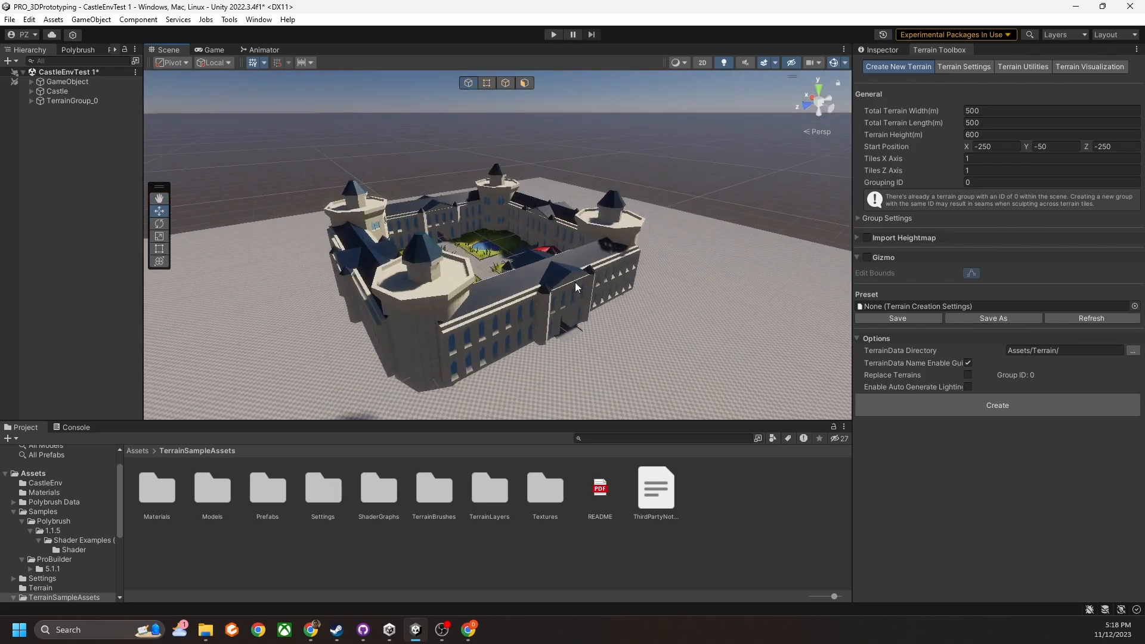
{"action": "scroll", "coordinate": [573, 245], "scroll_direction": "down", "scroll_amount": 10}
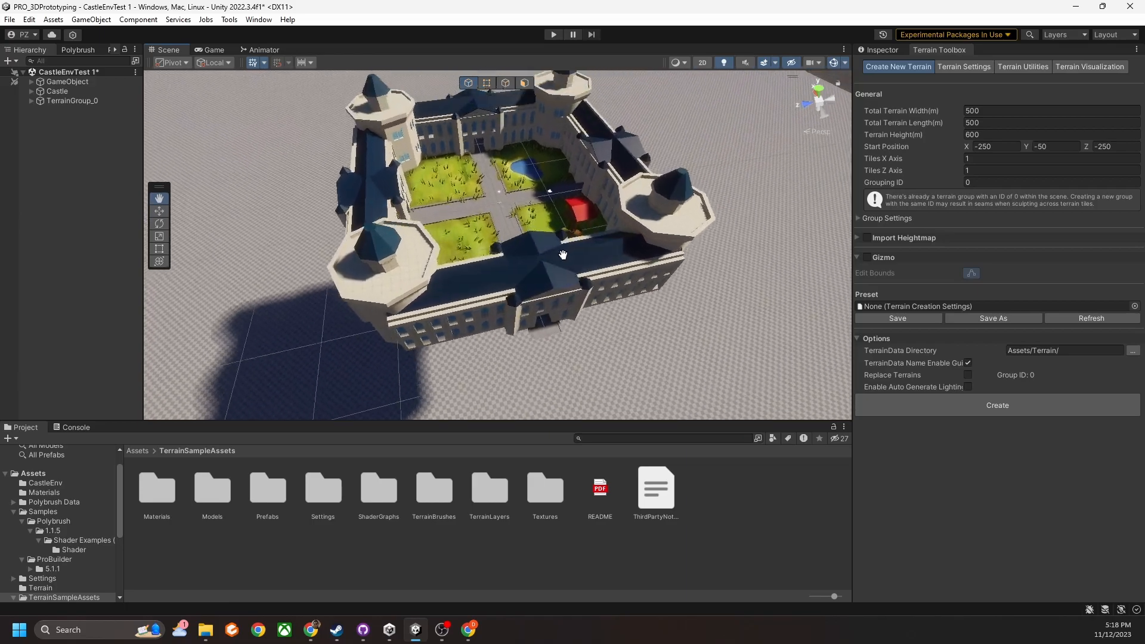
{"action": "left_click", "coordinate": [994, 405]}
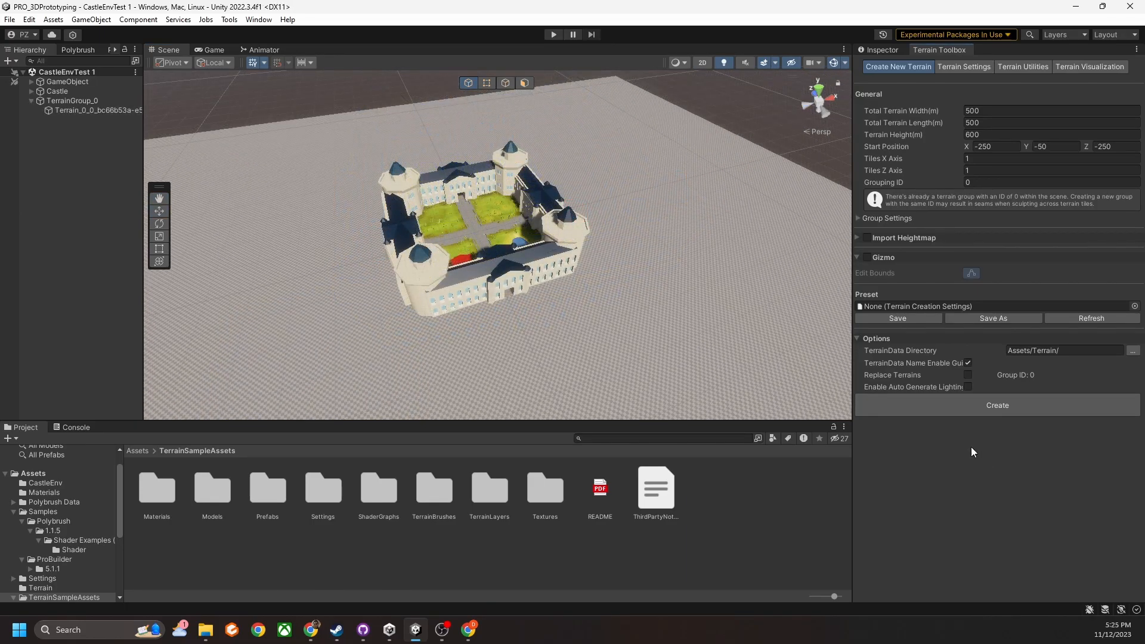
Select the terrain tile inside the terrain group and display its Terrain component properties
{"action": "left_click", "coordinate": [85, 110]}
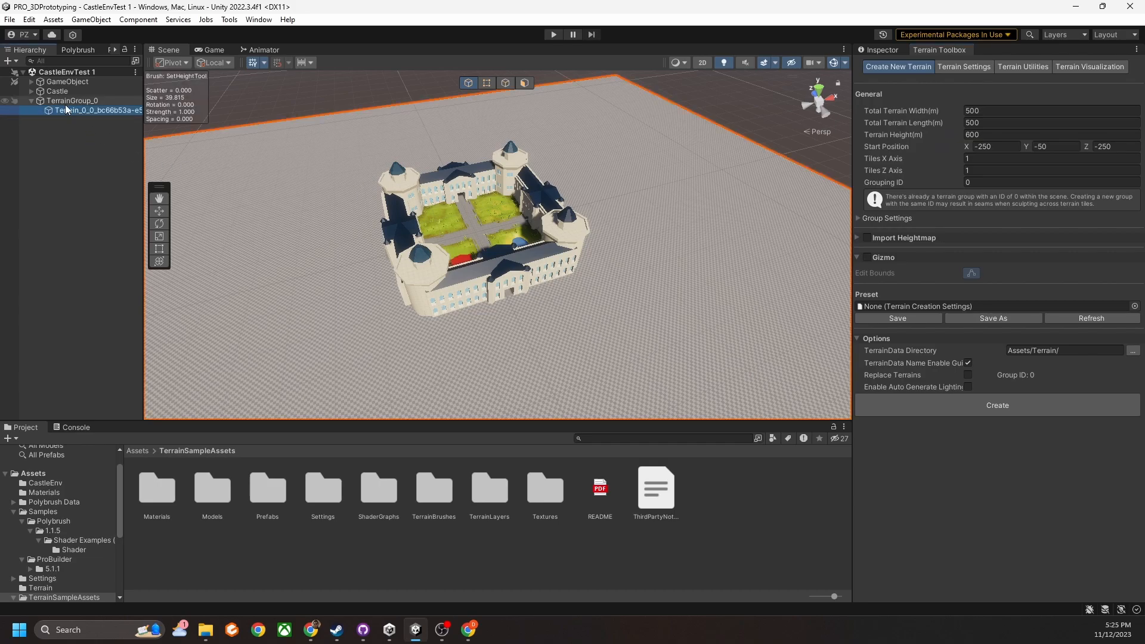
{"action": "left_click", "coordinate": [71, 101]}
{"action": "left_click", "coordinate": [77, 110]}
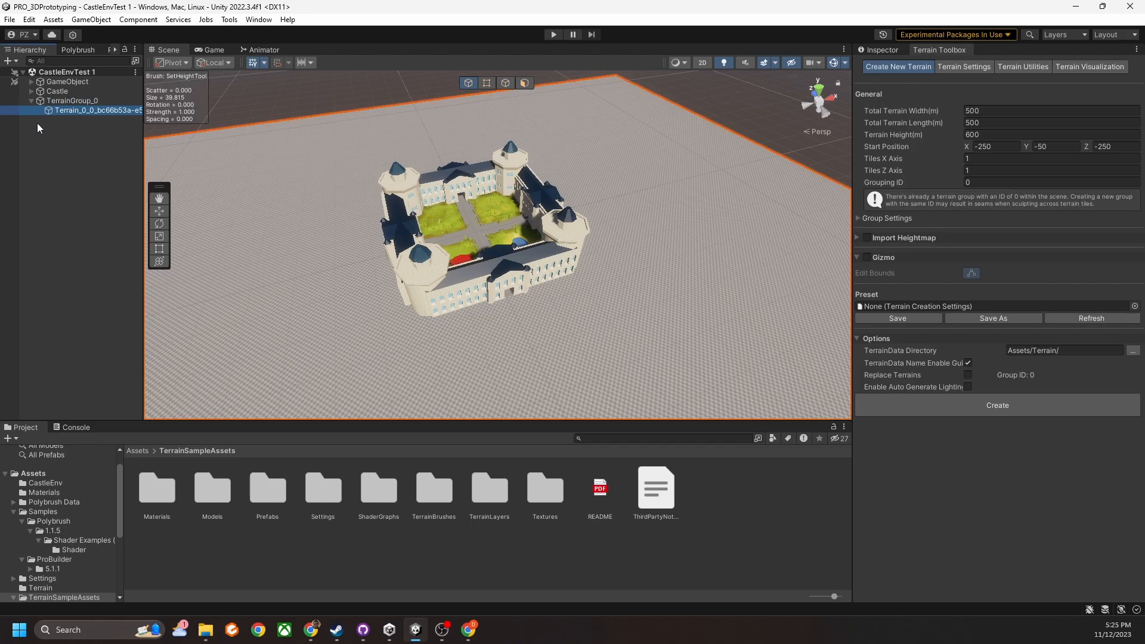
{"action": "middle_click_drag", "start_coordinate": [550, 132], "coordinate": [582, 158]}
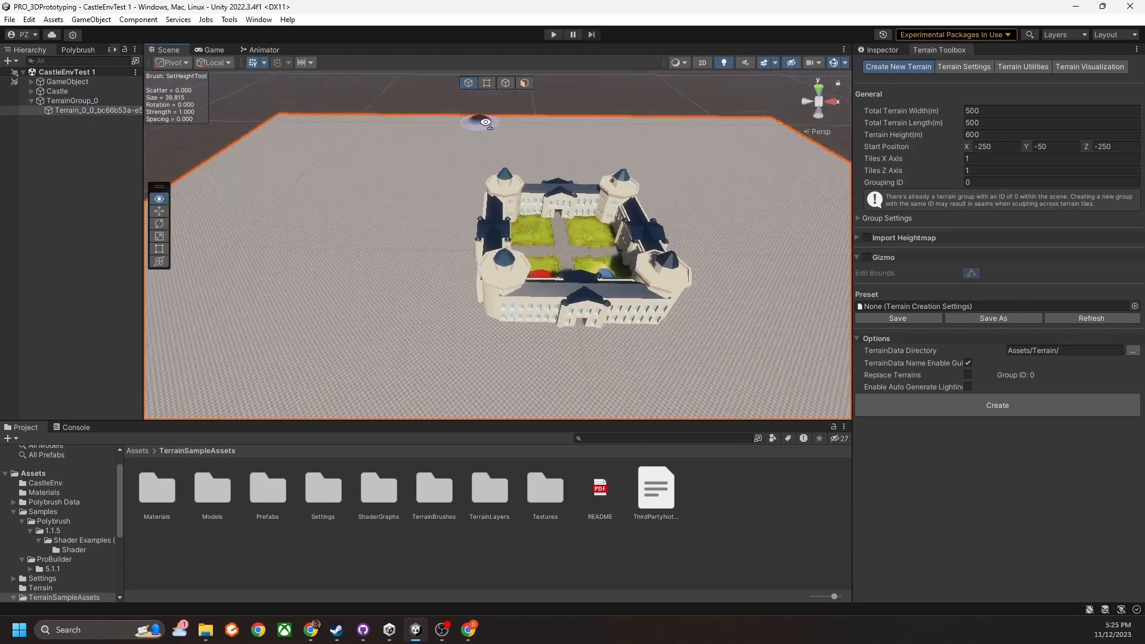
{"action": "left_click", "coordinate": [883, 49]}
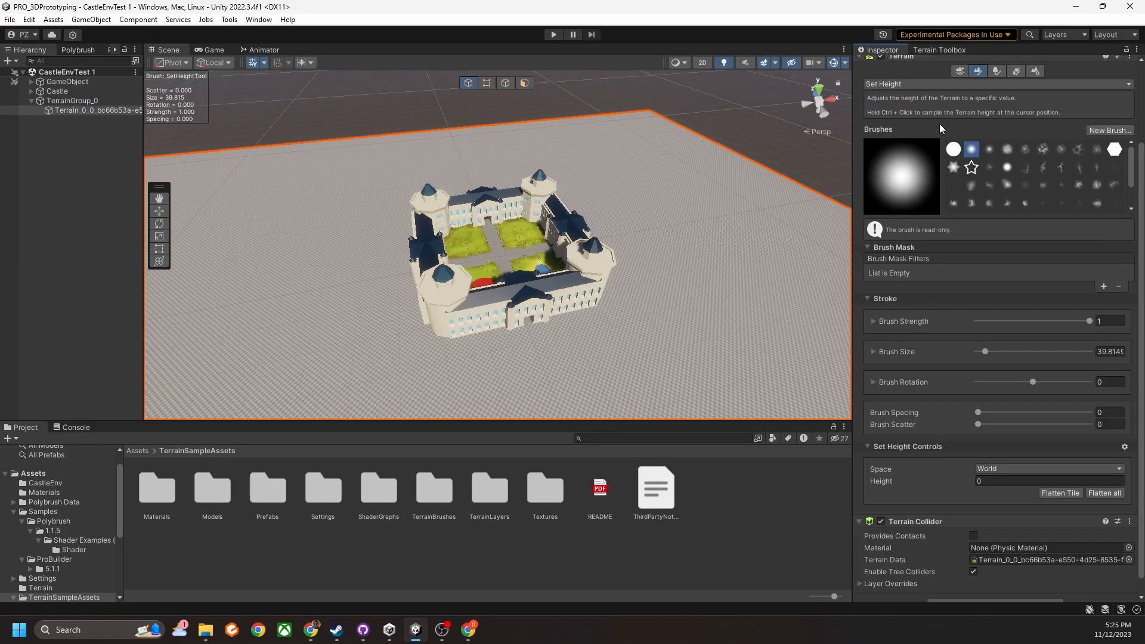
{"action": "scroll", "coordinate": [940, 124], "scroll_direction": "up", "scroll_amount": 3}
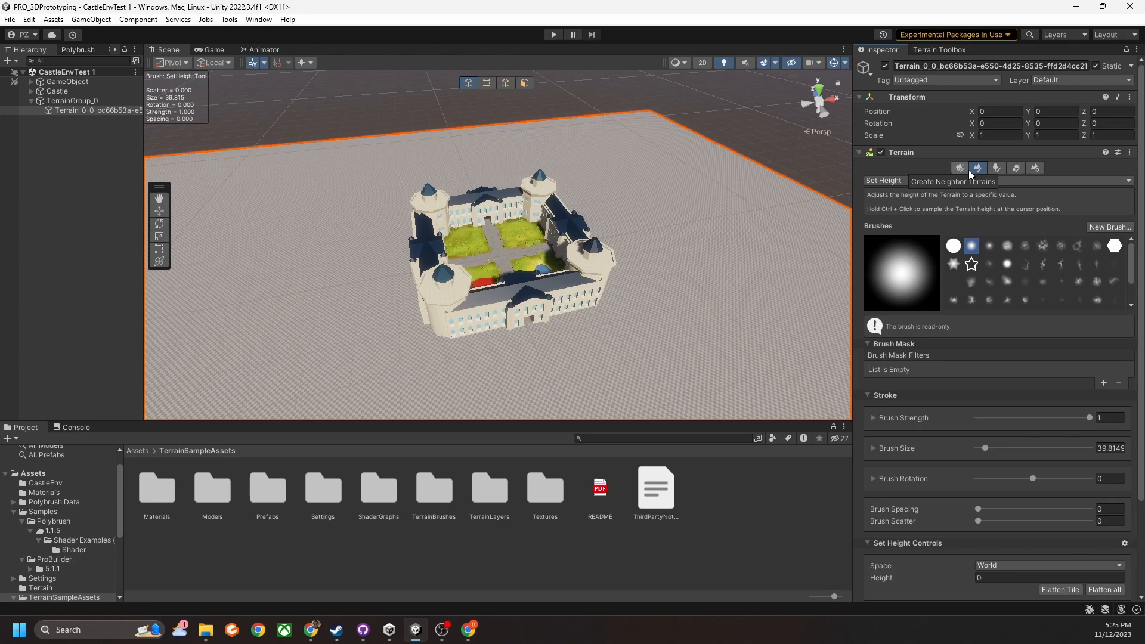
Review the terrain tile's settings, covering the basic, tree and detail, grass wind and mesh resolution options
{"action": "left_click", "coordinate": [1036, 169]}
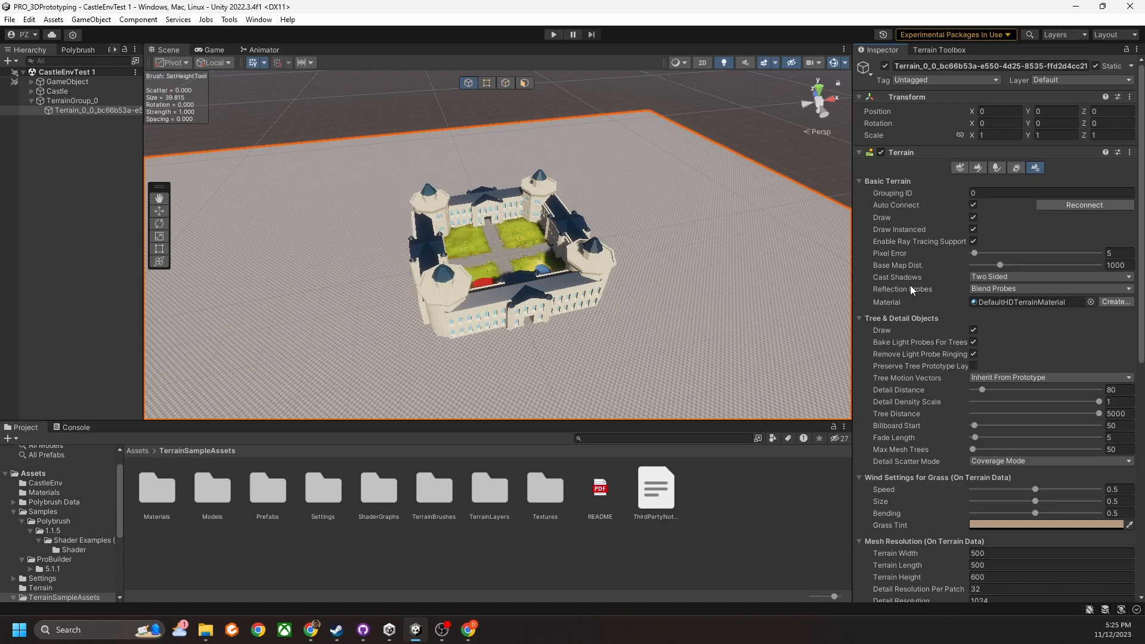
{"action": "scroll", "coordinate": [911, 307], "scroll_direction": "down", "scroll_amount": 1}
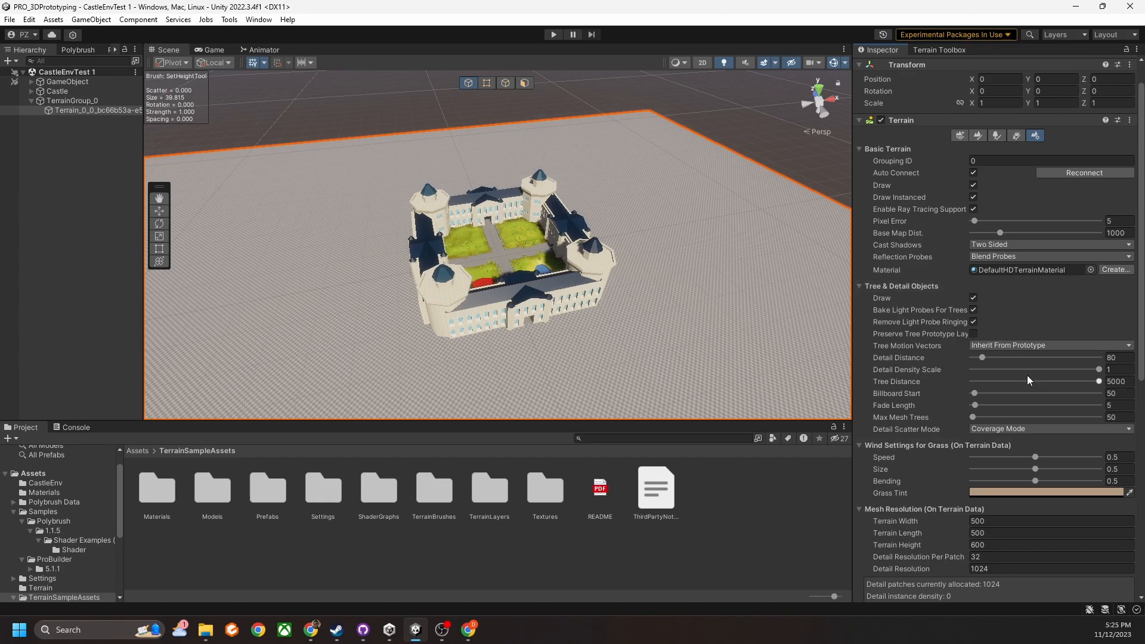
{"action": "scroll", "coordinate": [941, 352], "scroll_direction": "down", "scroll_amount": 2}
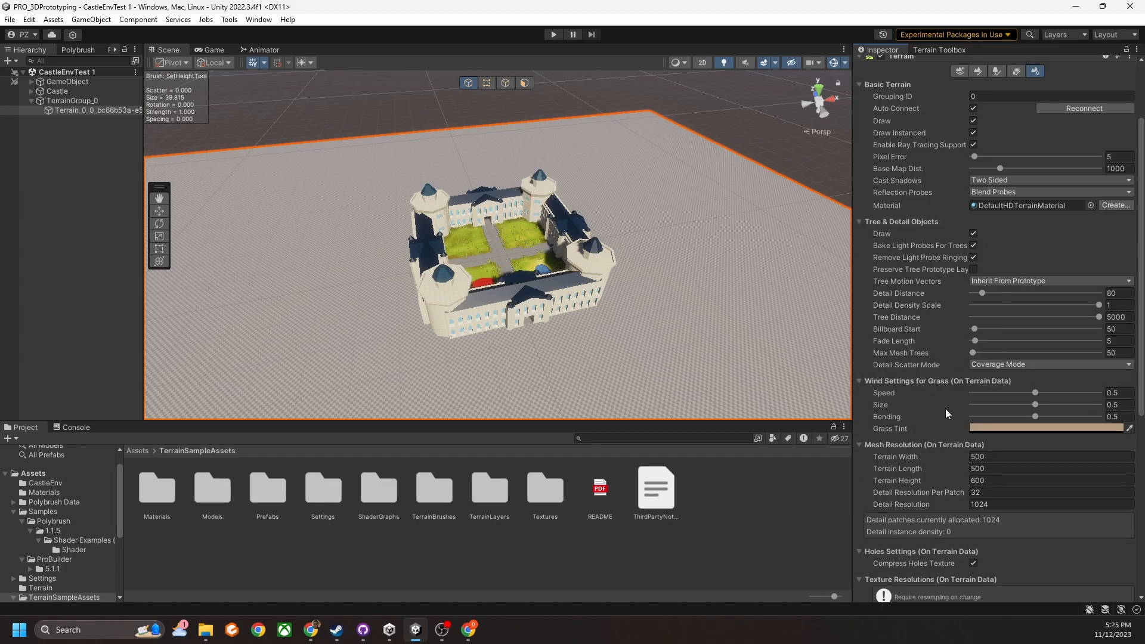
{"action": "scroll", "coordinate": [944, 424], "scroll_direction": "down", "scroll_amount": 2}
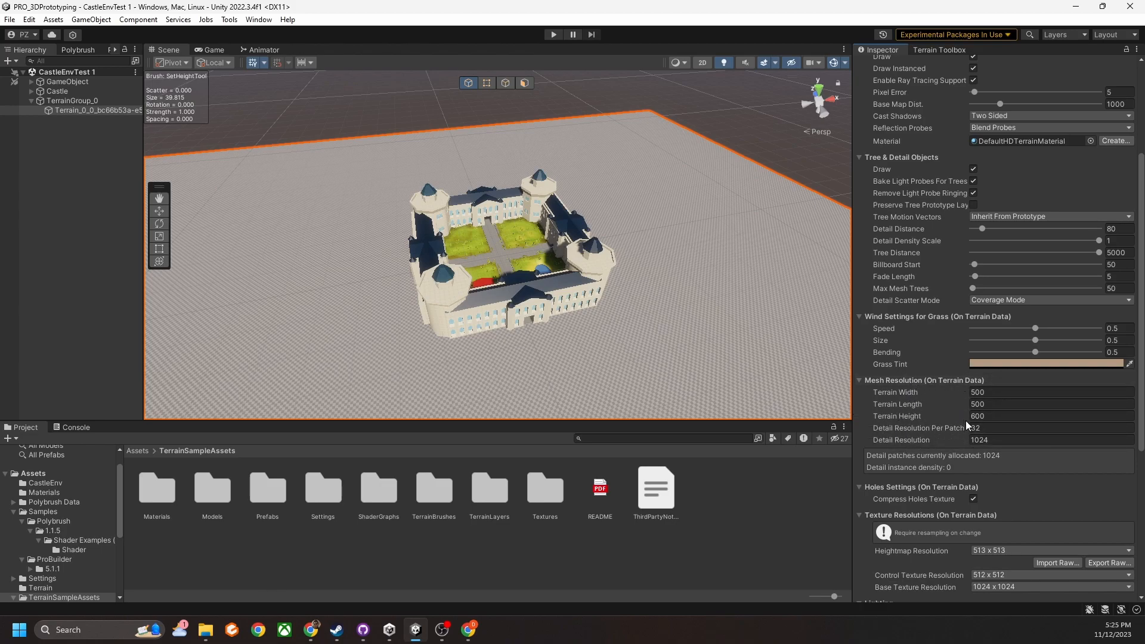
{"action": "scroll", "coordinate": [965, 421], "scroll_direction": "up", "scroll_amount": 5}
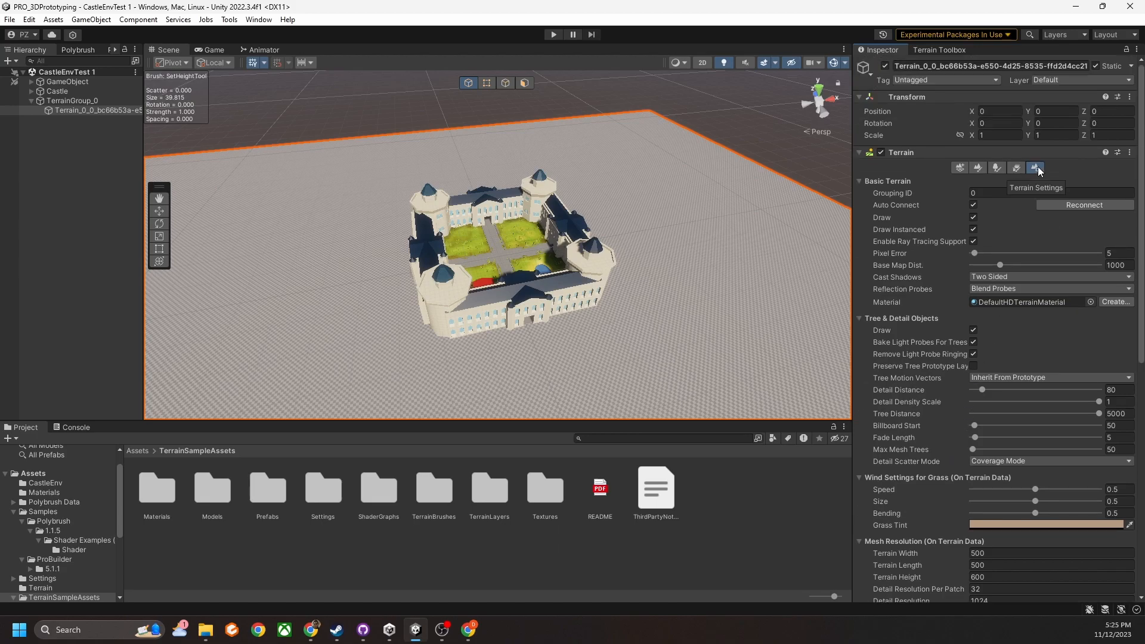
{"action": "scroll", "coordinate": [1038, 167], "scroll_direction": "down", "scroll_amount": 4}
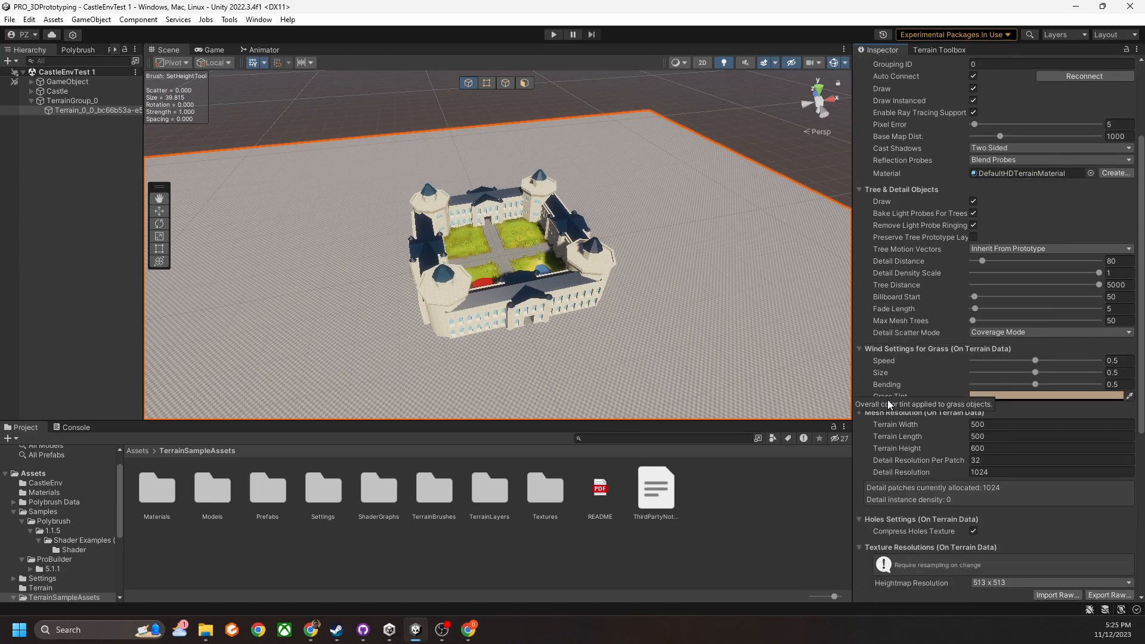
Set the terrain's Detail Resolution to 2048
{"action": "mouse_move", "coordinate": [883, 425]}
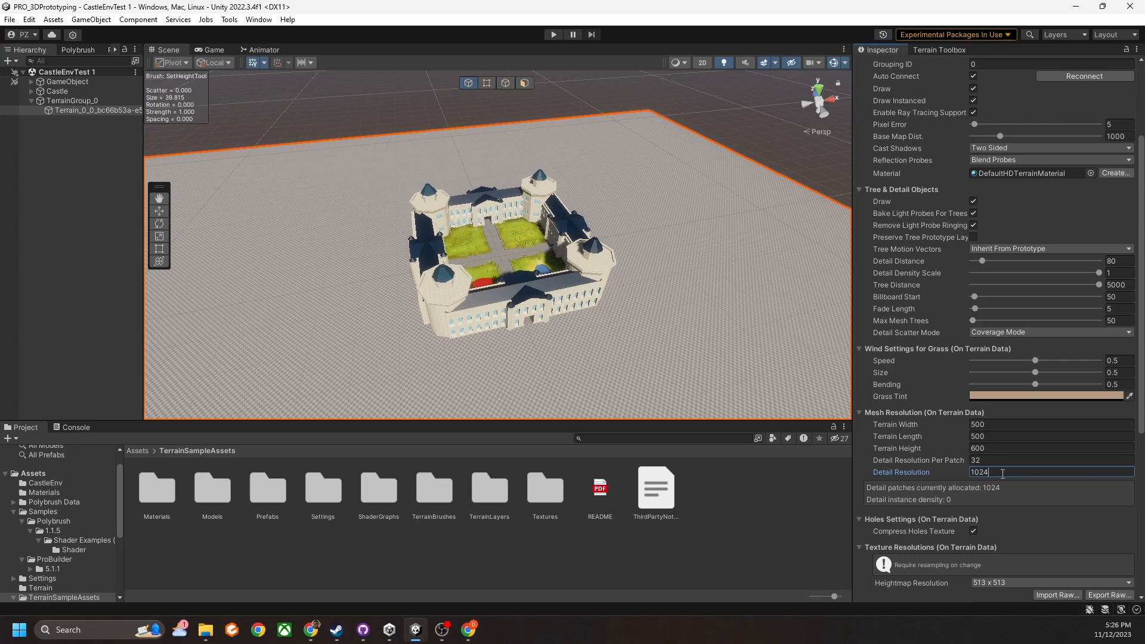
{"action": "key", "text": "Return"}
{"action": "right_click_drag", "start_coordinate": [569, 281], "coordinate": [554, 300]}
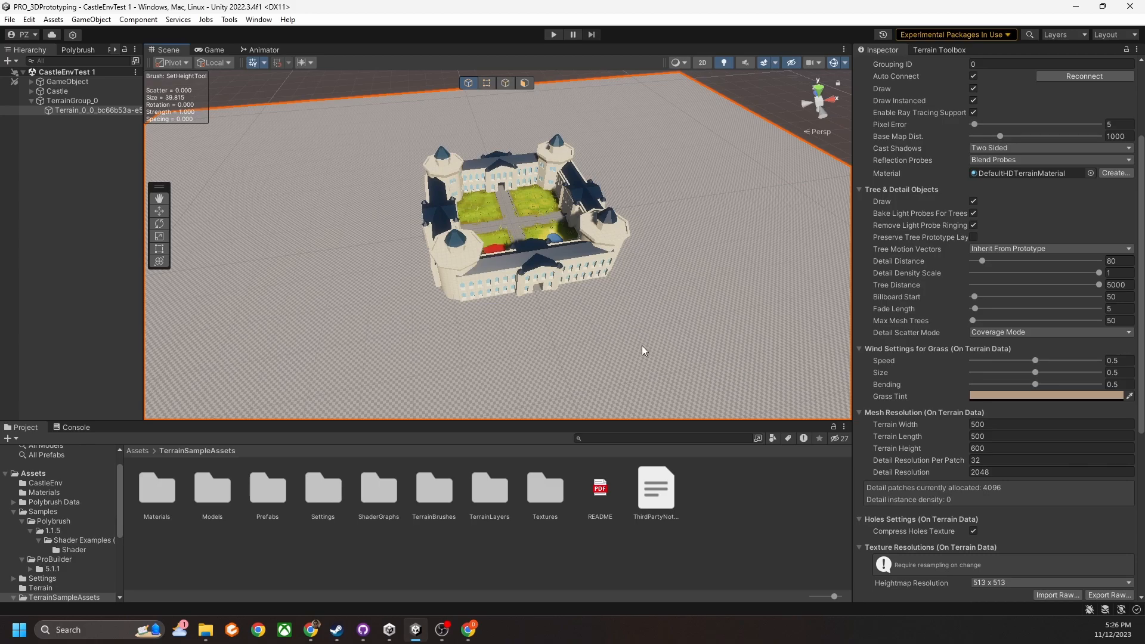
{"action": "right_click_drag", "start_coordinate": [673, 350], "coordinate": [685, 307]}
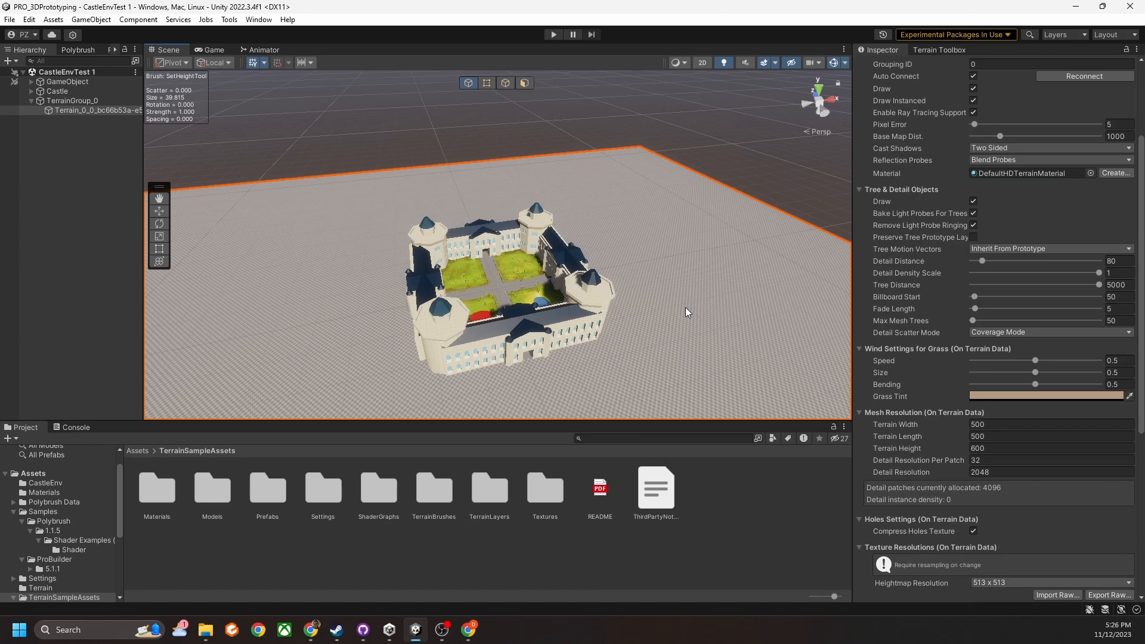
Halve the terrain's Detail Resolution to restore it to 1024
{"action": "left_click", "coordinate": [1010, 472]}
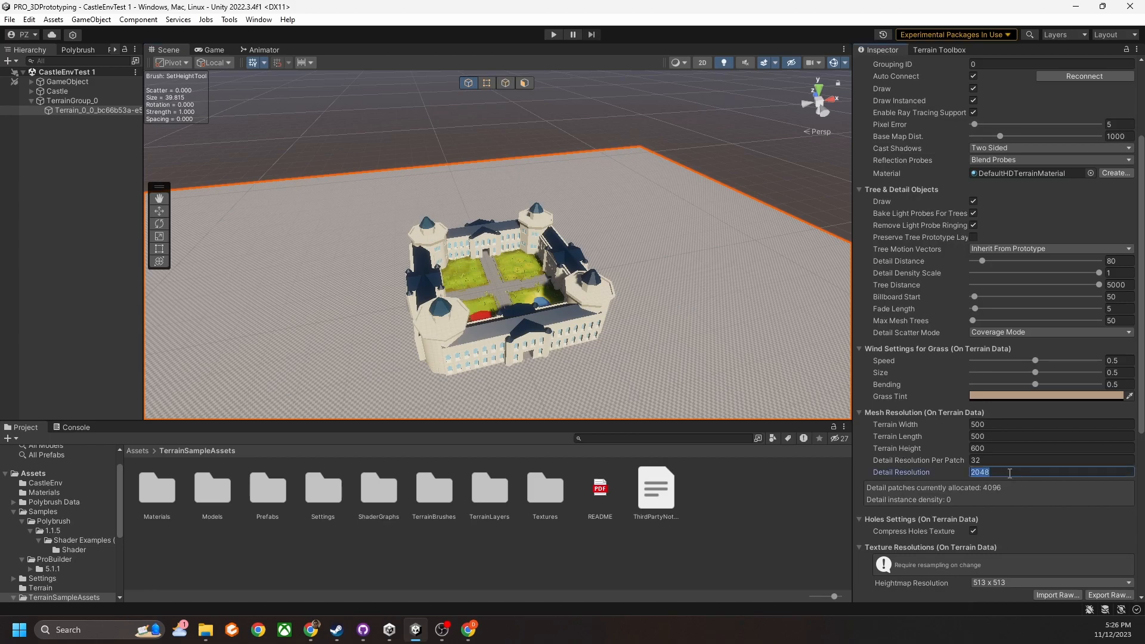
{"action": "key", "text": "End"}
{"action": "type", "text": "/2"}
{"action": "key", "text": "Return"}
Examine the castle's height above the terrain from side-on and elevated angles
{"action": "scroll", "coordinate": [972, 466], "scroll_direction": "up", "scroll_amount": 3}
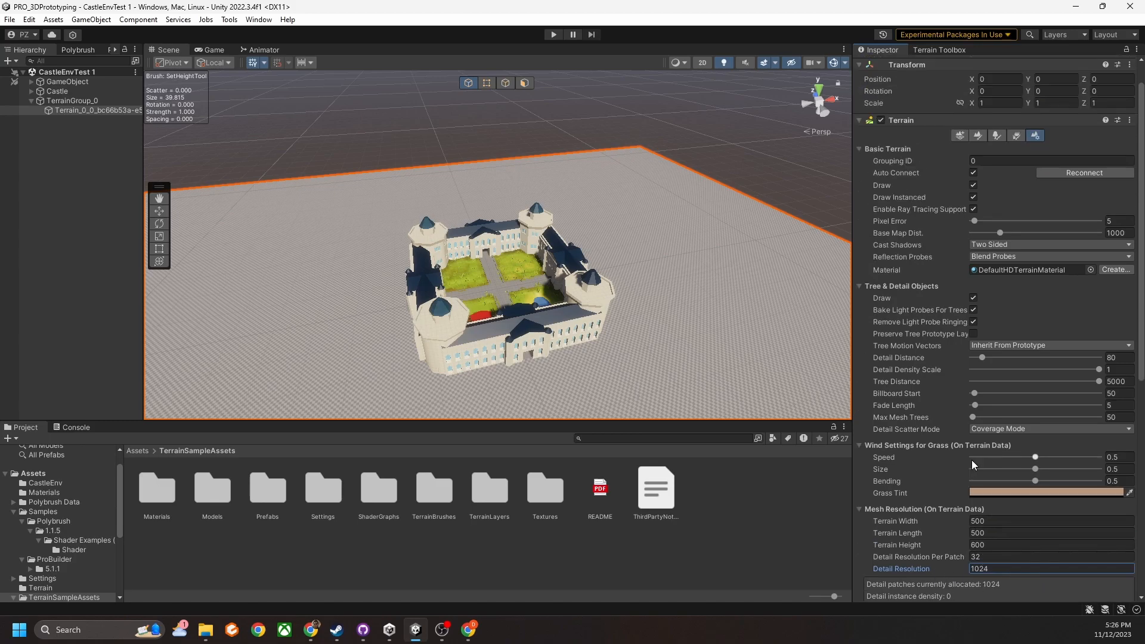
{"action": "scroll", "coordinate": [972, 459], "scroll_direction": "up", "scroll_amount": 2}
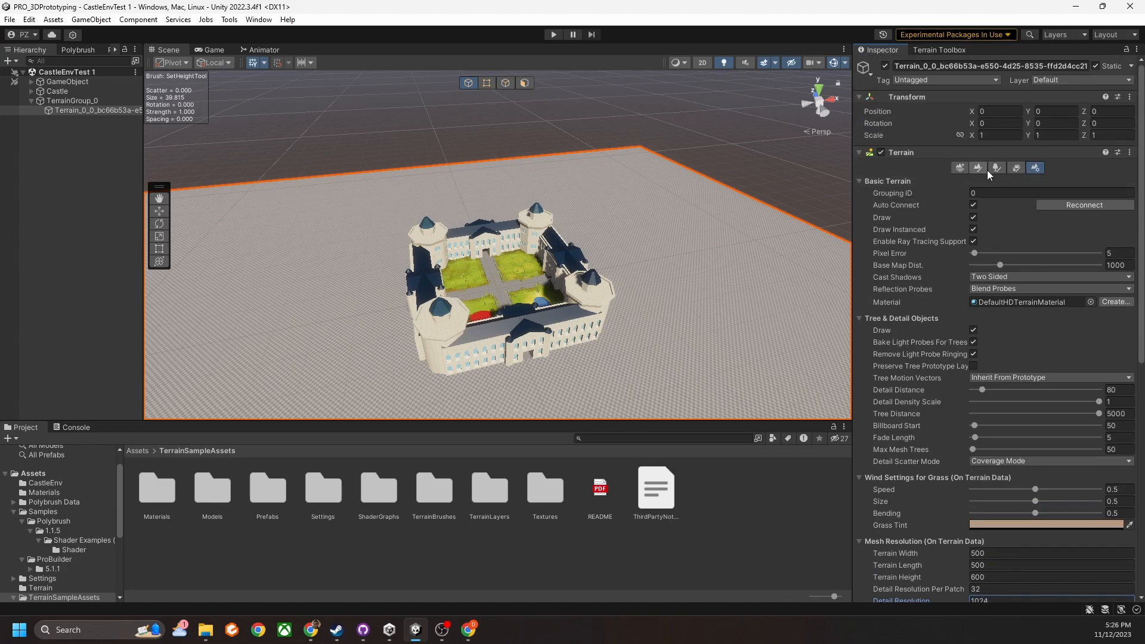
{"action": "scroll", "coordinate": [716, 222], "scroll_direction": "up", "scroll_amount": 8}
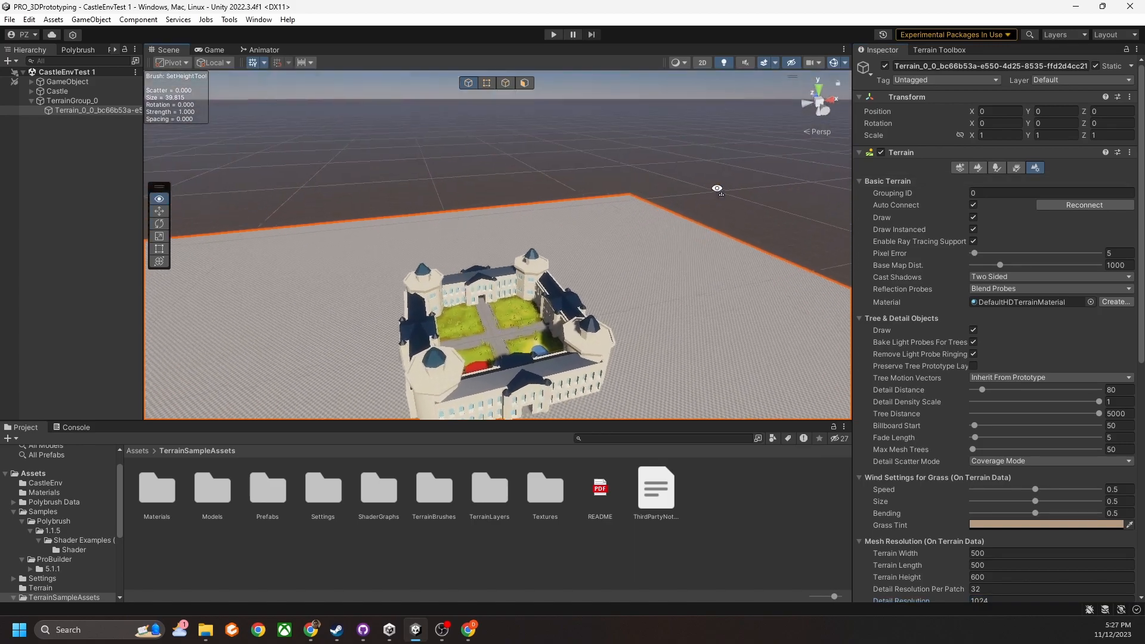
{"action": "scroll", "coordinate": [717, 200], "scroll_direction": "down", "scroll_amount": 6}
{"action": "right_click_drag", "start_coordinate": [710, 238], "coordinate": [686, 213]}
{"action": "middle_click_drag", "start_coordinate": [686, 213], "coordinate": [660, 199]}
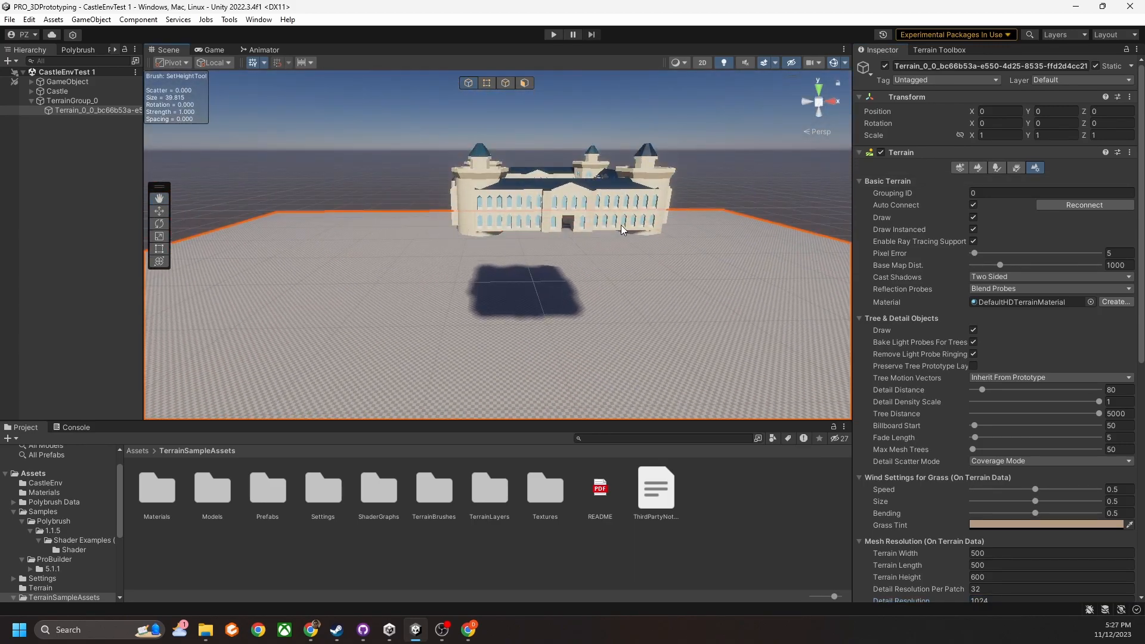
{"action": "right_click_drag", "start_coordinate": [586, 248], "coordinate": [635, 322]}
{"action": "mouse_move", "coordinate": [597, 179]}
{"action": "middle_mouse_down"}
{"action": "mouse_move", "coordinate": [610, 278]}
{"action": "mouse_move", "coordinate": [603, 269]}
{"action": "middle_mouse_up"}
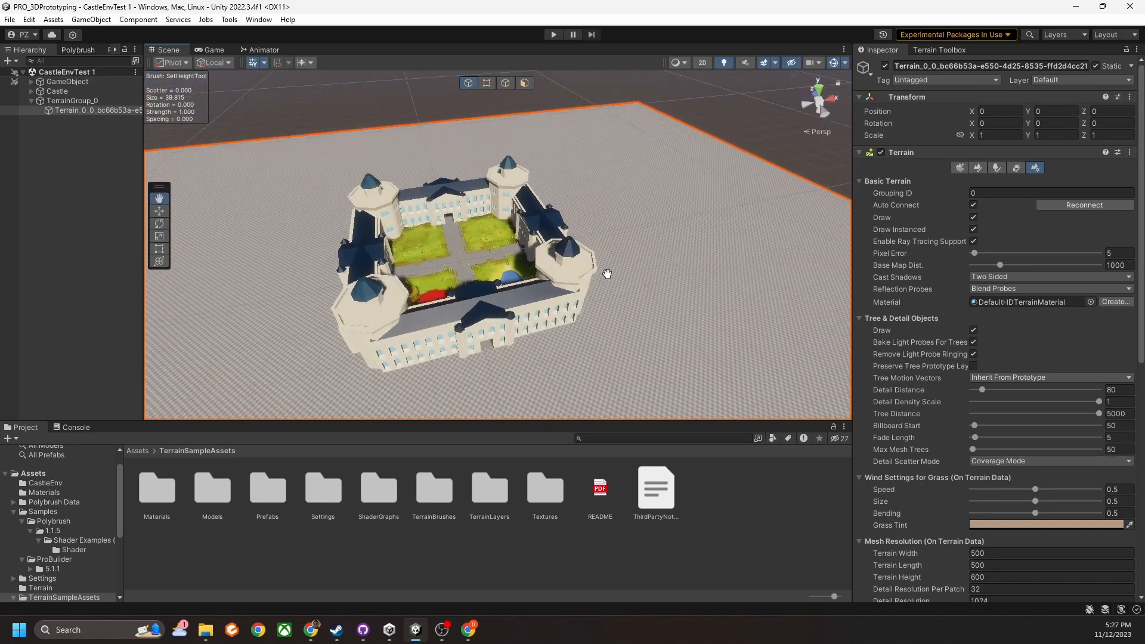
Switch the terrain to painting mode and choose Set Height as the sculpting tool
{"action": "left_click", "coordinate": [977, 169]}
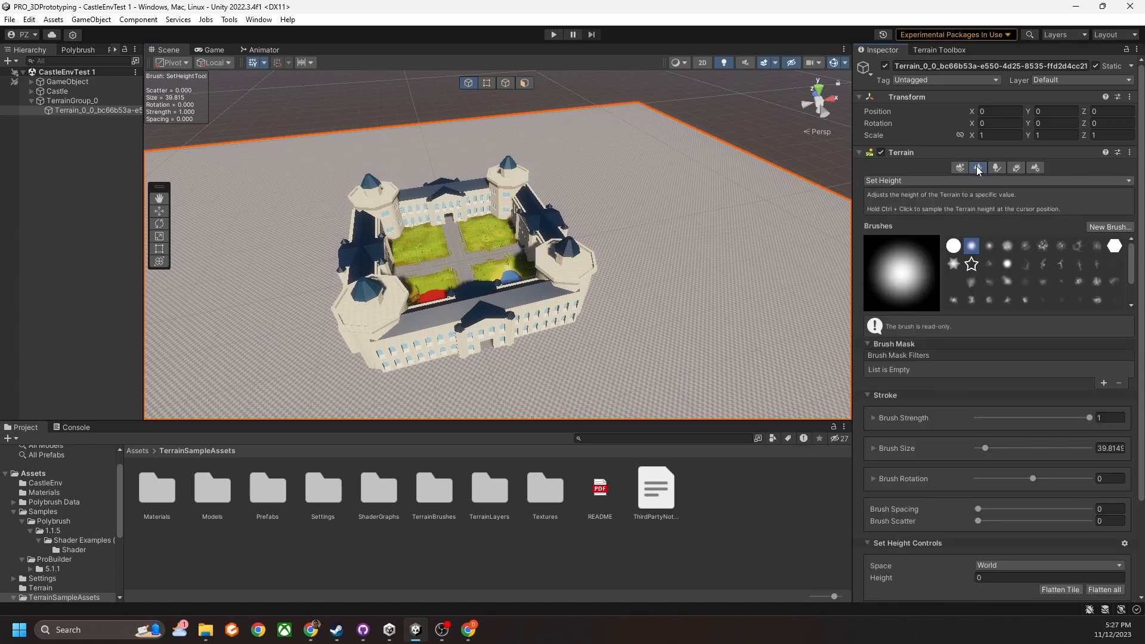
{"action": "left_click", "coordinate": [896, 182]}
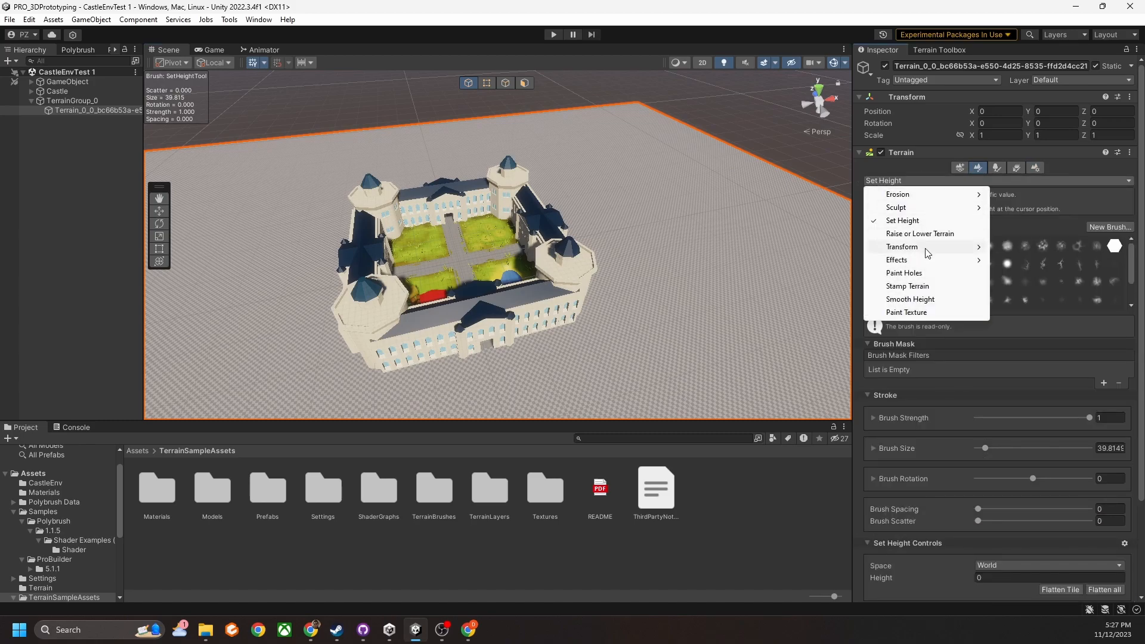
{"action": "left_click", "coordinate": [902, 221]}
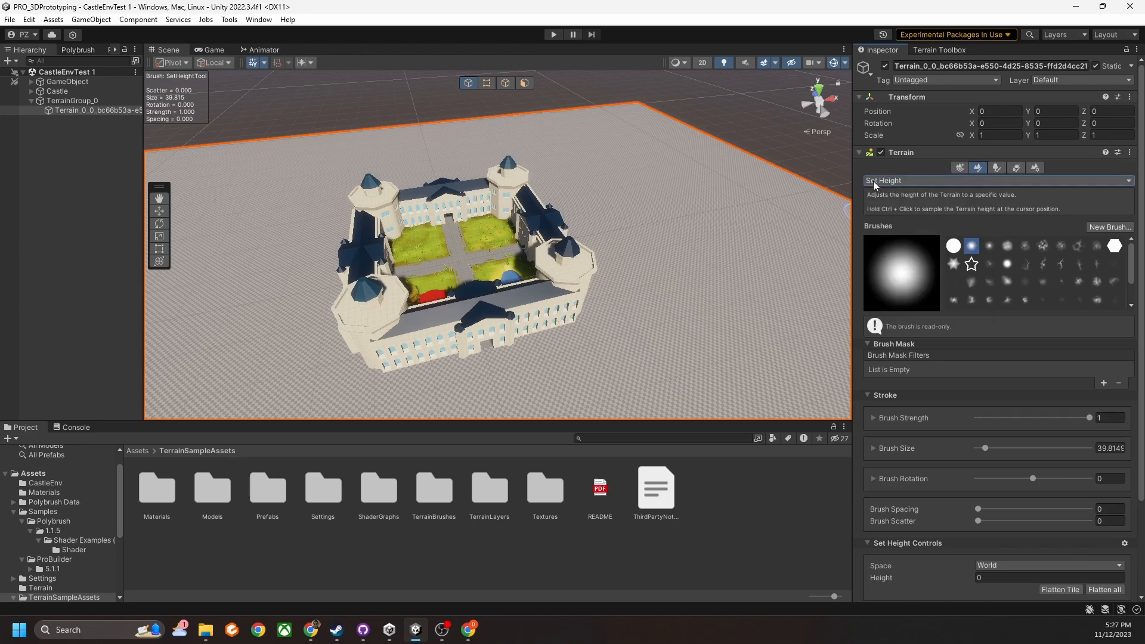
{"action": "left_click", "coordinate": [903, 181]}
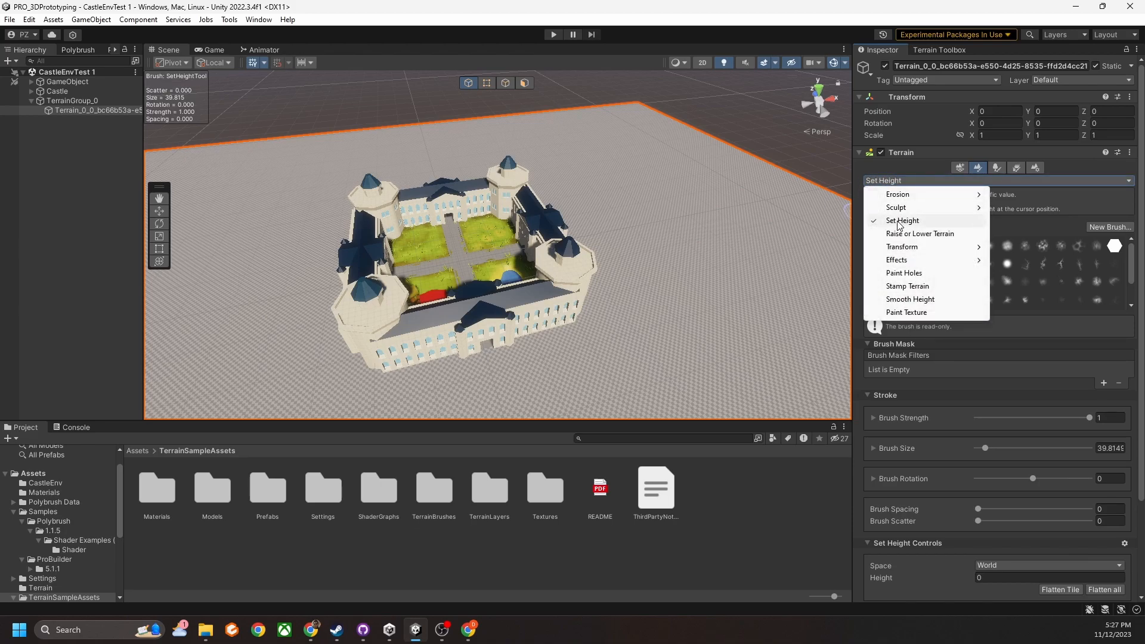
{"action": "left_click", "coordinate": [903, 178]}
{"action": "left_click", "coordinate": [903, 179]}
{"action": "left_click", "coordinate": [1014, 197]}
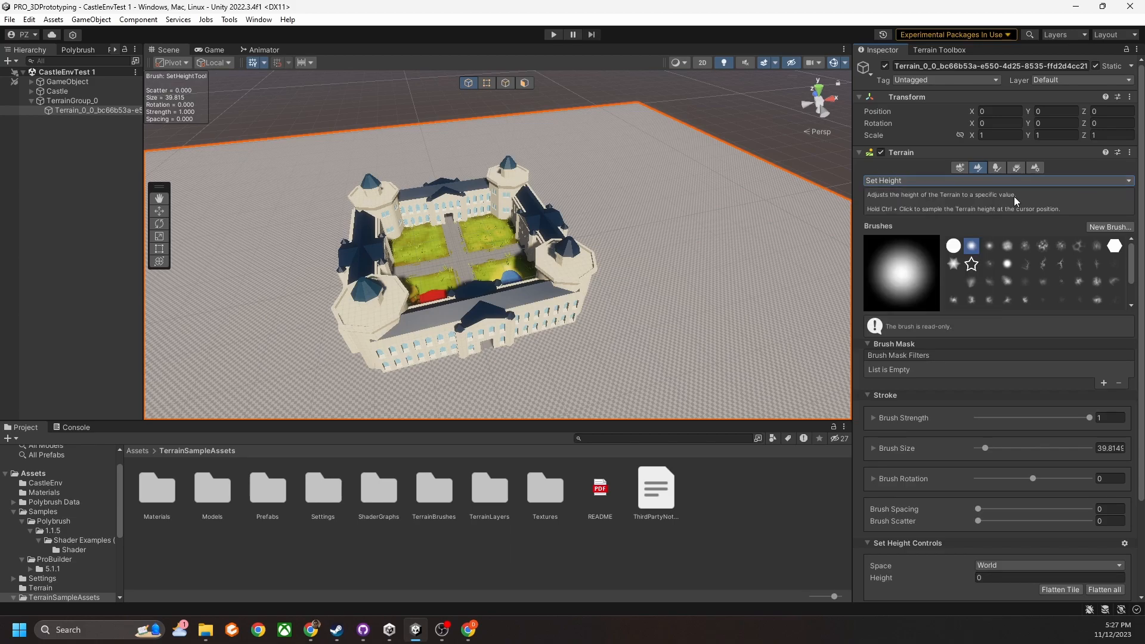
Review the Set Height brush and height controls, keeping the height space set to World
{"action": "right_click_drag", "start_coordinate": [718, 219], "coordinate": [669, 225]}
{"action": "scroll", "coordinate": [954, 217], "scroll_direction": "down", "scroll_amount": 1}
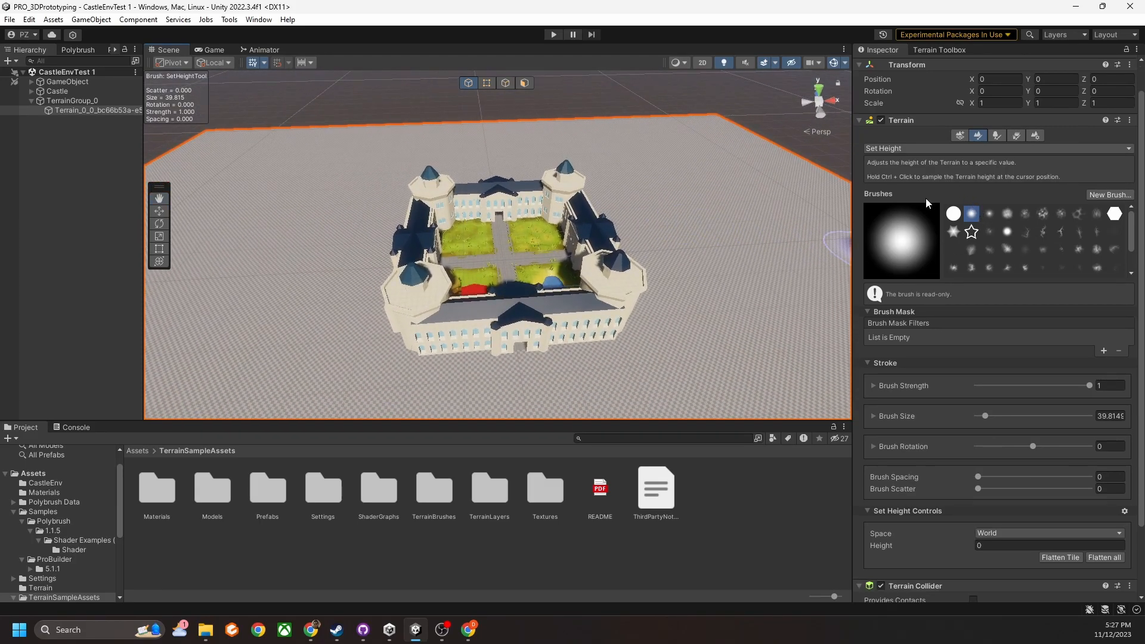
{"action": "scroll", "coordinate": [922, 195], "scroll_direction": "down", "scroll_amount": 3}
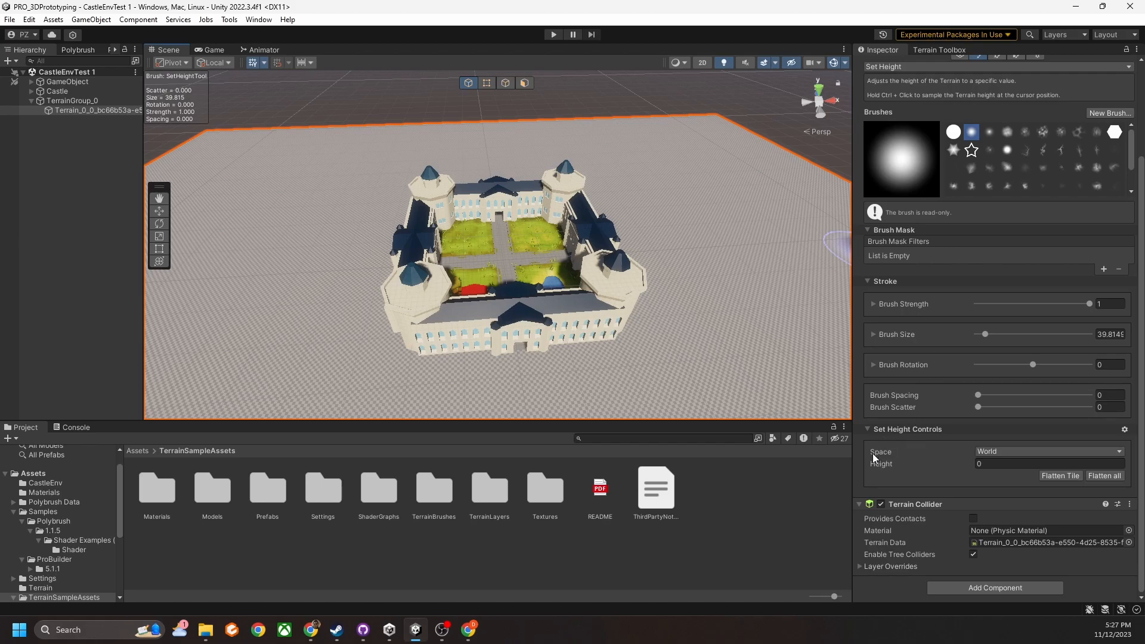
{"action": "left_click", "coordinate": [1015, 452]}
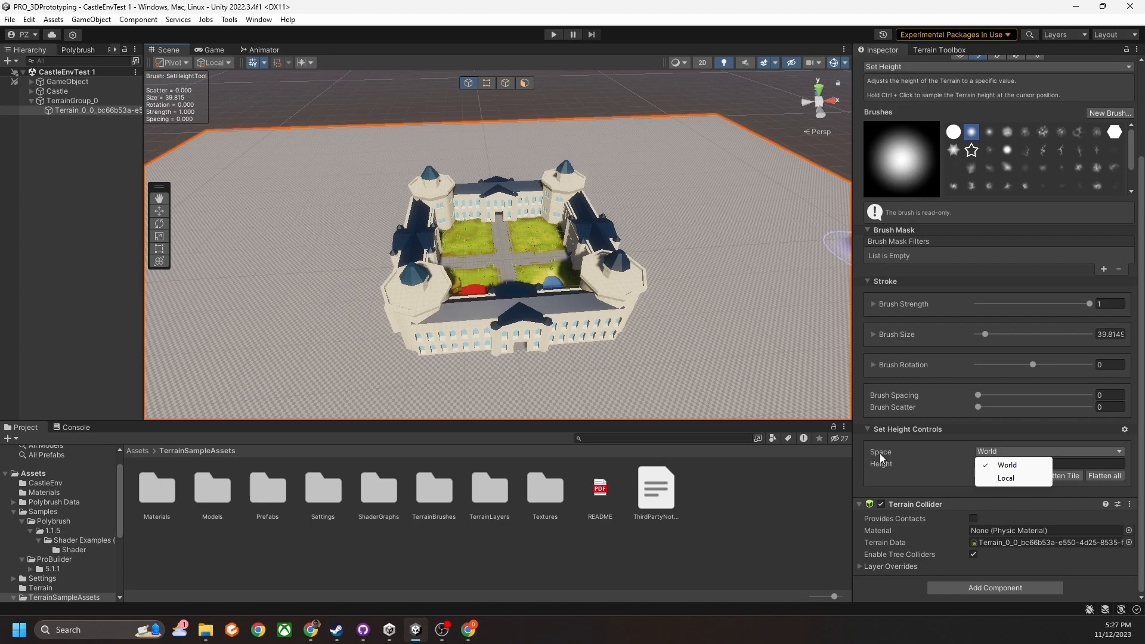
{"action": "left_click", "coordinate": [931, 450]}
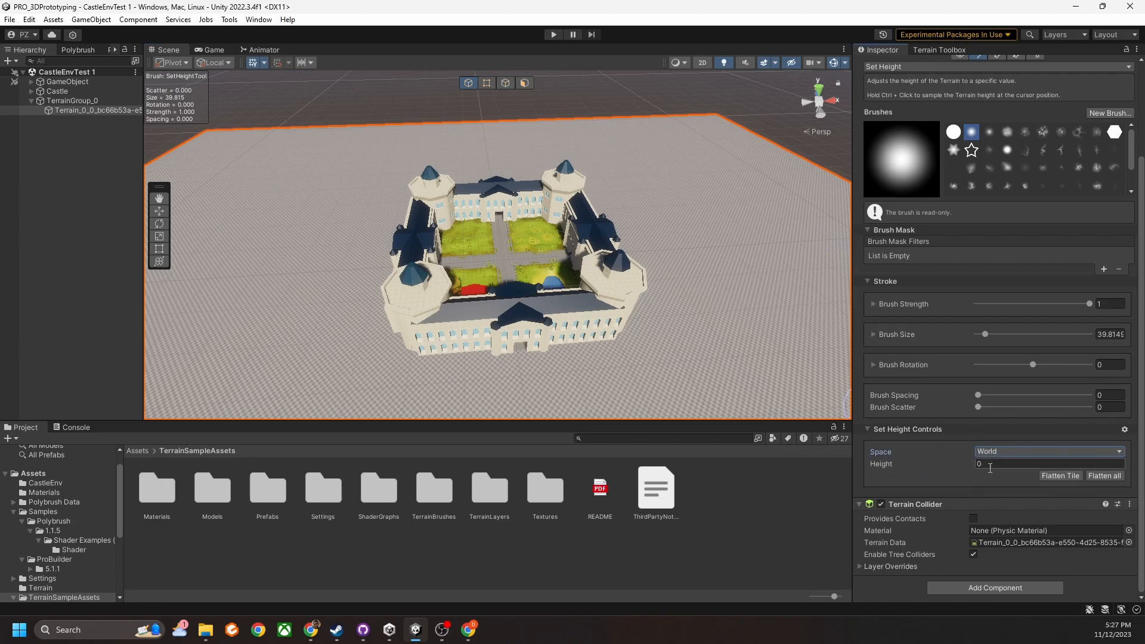
Paint the ground beneath and around the castle up to world height 0 with the Set Height brush, forming a plateau
{"action": "middle_click_drag", "start_coordinate": [545, 327], "coordinate": [629, 255]}
{"action": "scroll", "coordinate": [589, 260], "scroll_direction": "up", "scroll_amount": 4}
{"action": "right_click_drag", "start_coordinate": [630, 230], "coordinate": [630, 313]}
{"action": "middle_click_drag", "start_coordinate": [627, 143], "coordinate": [626, 323]}
{"action": "right_click_drag", "start_coordinate": [644, 238], "coordinate": [653, 327]}
{"action": "middle_click_drag", "start_coordinate": [537, 197], "coordinate": [597, 275]}
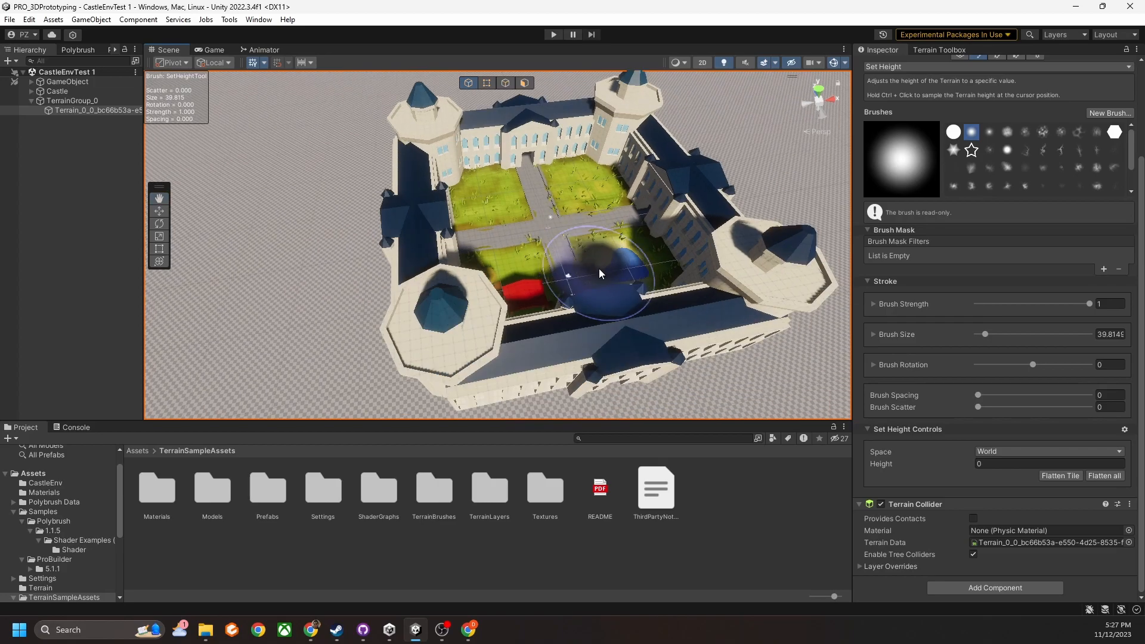
{"action": "scroll", "coordinate": [595, 274], "scroll_direction": "down", "scroll_amount": 5}
{"action": "mouse_move", "coordinate": [670, 302]}
{"action": "right_mouse_down"}
{"action": "mouse_move", "coordinate": [662, 286]}
{"action": "mouse_move", "coordinate": [668, 316]}
{"action": "right_mouse_up"}
{"action": "middle_click_drag", "start_coordinate": [662, 224], "coordinate": [615, 306]}
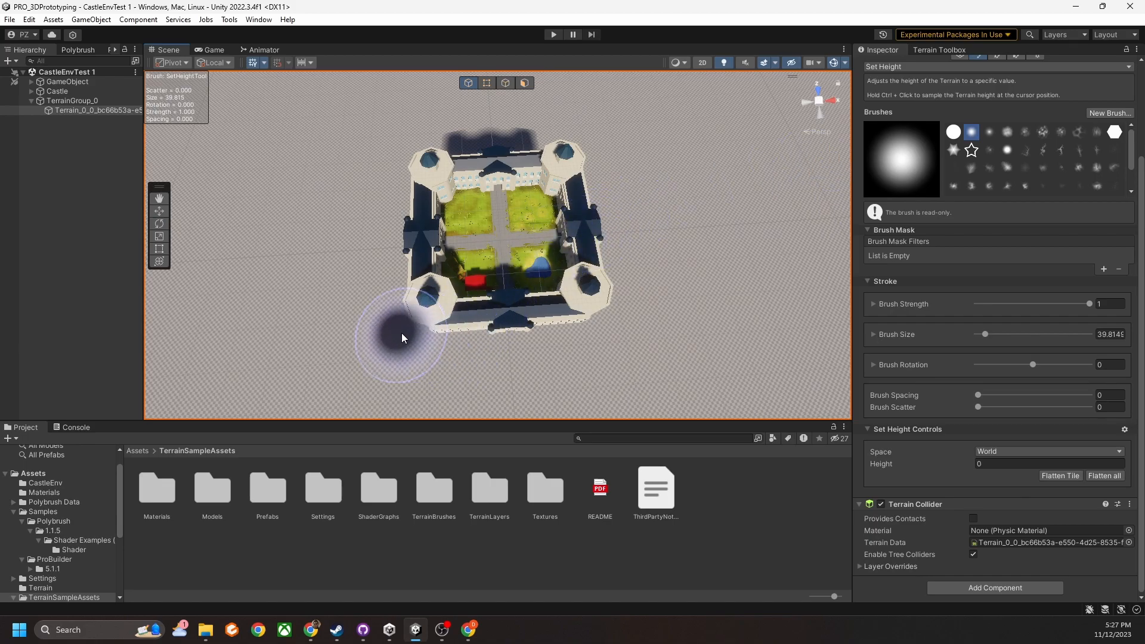
{"action": "mouse_move", "coordinate": [402, 332]}
{"action": "left_mouse_down"}
{"action": "mouse_move", "coordinate": [399, 318]}
{"action": "mouse_move", "coordinate": [447, 343]}
{"action": "mouse_move", "coordinate": [570, 333]}
{"action": "mouse_move", "coordinate": [578, 287]}
{"action": "mouse_move", "coordinate": [560, 149]}
{"action": "mouse_move", "coordinate": [457, 190]}
{"action": "mouse_move", "coordinate": [439, 268]}
{"action": "mouse_move", "coordinate": [546, 270]}
{"action": "mouse_move", "coordinate": [489, 262]}
{"action": "mouse_move", "coordinate": [549, 239]}
{"action": "mouse_move", "coordinate": [519, 173]}
{"action": "mouse_move", "coordinate": [406, 301]}
{"action": "mouse_move", "coordinate": [480, 210]}
{"action": "mouse_move", "coordinate": [504, 256]}
{"action": "mouse_move", "coordinate": [469, 339]}
{"action": "left_mouse_up"}
{"action": "mouse_move", "coordinate": [469, 338]}
{"action": "right_mouse_down"}
{"action": "mouse_move", "coordinate": [523, 327]}
{"action": "mouse_move", "coordinate": [560, 261]}
{"action": "mouse_move", "coordinate": [525, 281]}
{"action": "mouse_move", "coordinate": [534, 288]}
{"action": "right_mouse_up"}
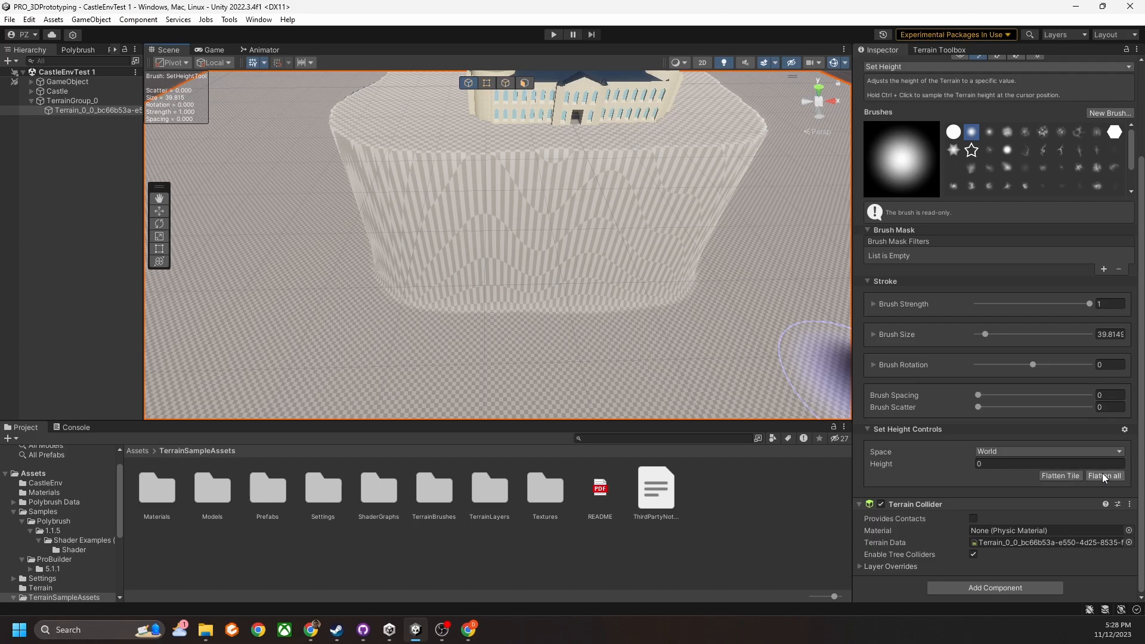
Flatten the whole terrain tile to world height 0 with the Set Height controls
{"action": "left_click", "coordinate": [1065, 476]}
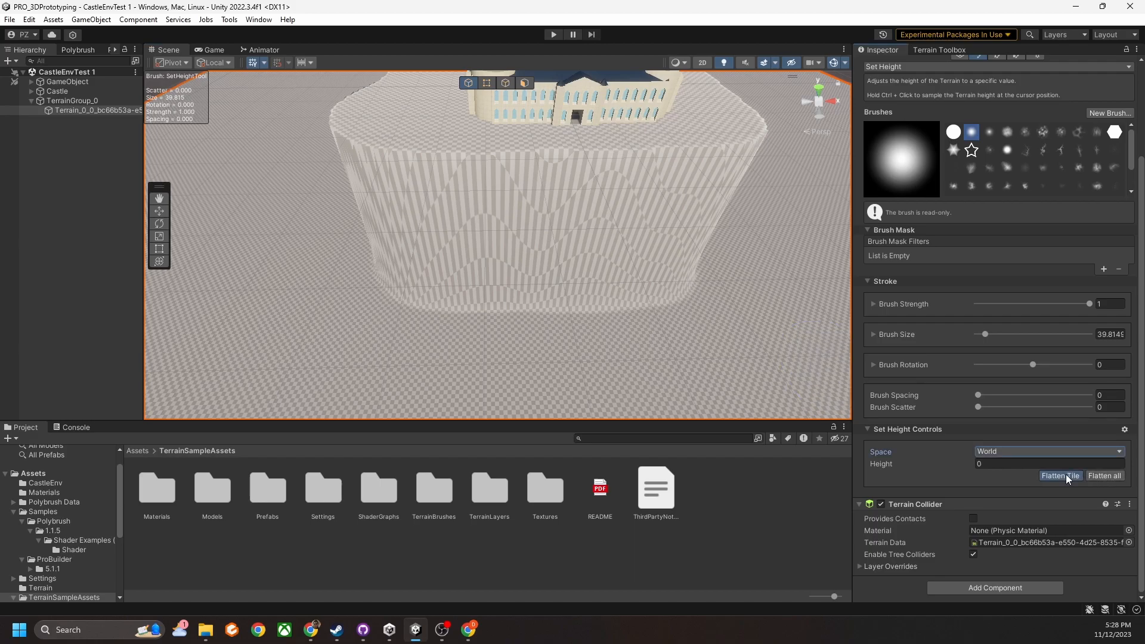
{"action": "mouse_move", "coordinate": [603, 311]}
{"action": "right_mouse_down"}
{"action": "mouse_move", "coordinate": [667, 217]}
{"action": "mouse_move", "coordinate": [585, 320]}
{"action": "right_mouse_up"}
{"action": "scroll", "coordinate": [583, 319], "scroll_direction": "down", "scroll_amount": 10}
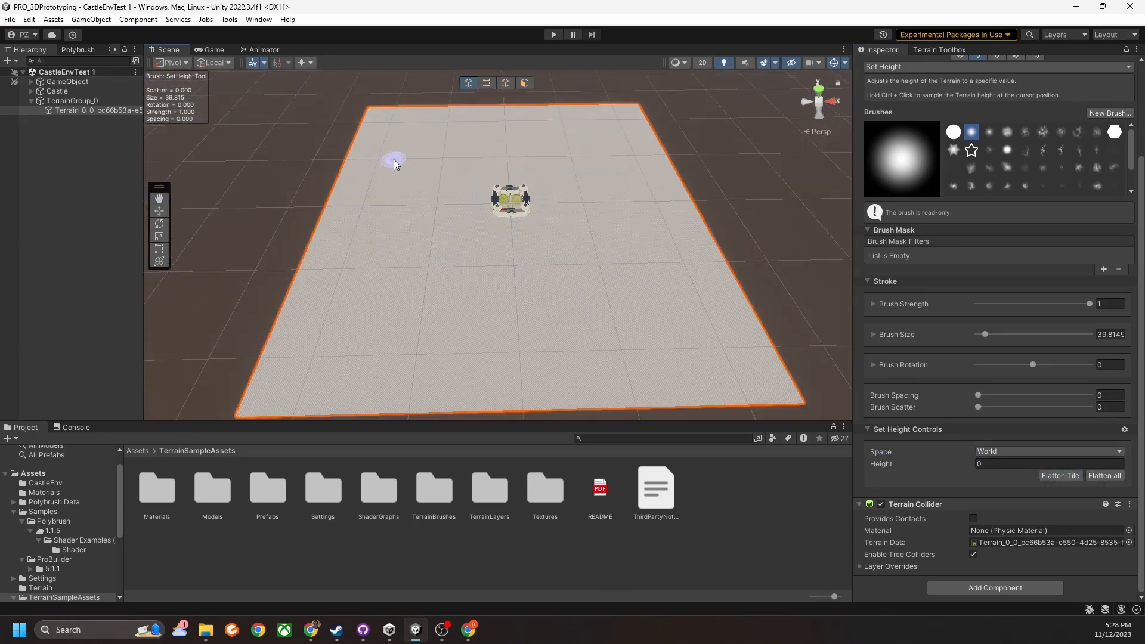
{"action": "scroll", "coordinate": [575, 166], "scroll_direction": "up", "scroll_amount": 6}
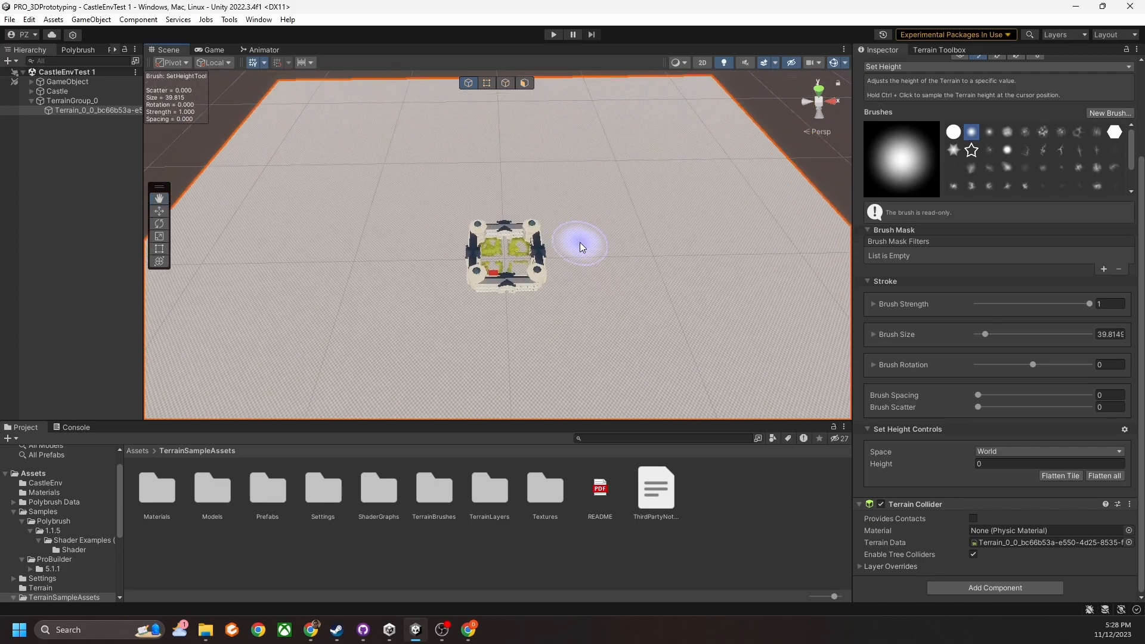
{"action": "scroll", "coordinate": [582, 246], "scroll_direction": "up", "scroll_amount": 8}
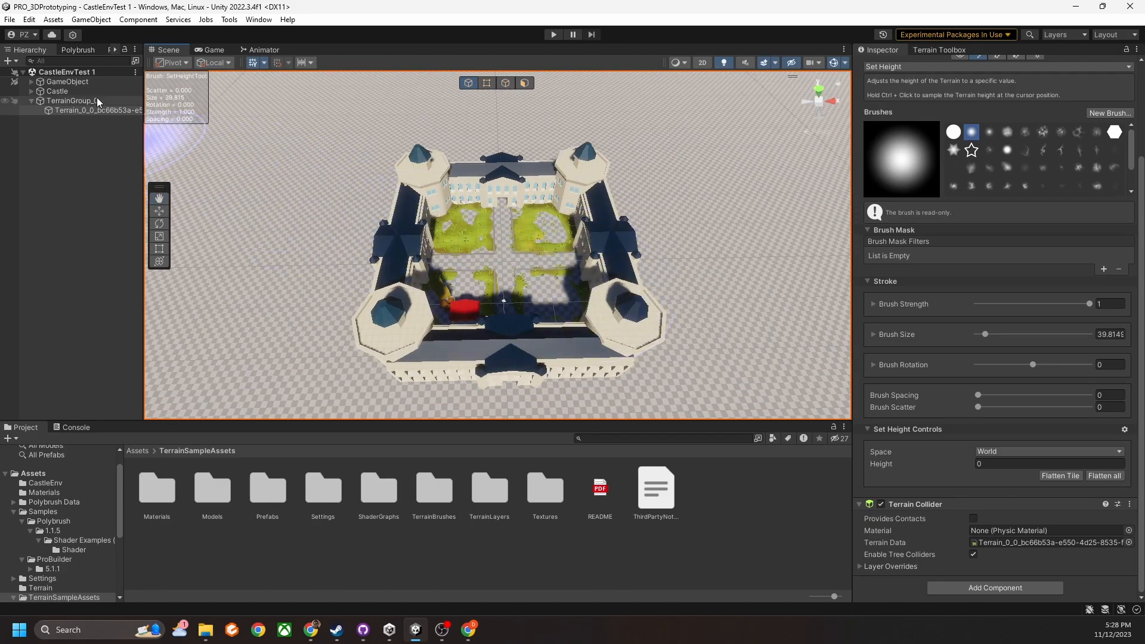
Set the Set Height tool's target height to -10 in world space
{"action": "right_click_drag", "start_coordinate": [400, 248], "coordinate": [573, 334]}
{"action": "scroll", "coordinate": [547, 297], "scroll_direction": "down", "scroll_amount": 4}
{"action": "scroll", "coordinate": [550, 308], "scroll_direction": "up", "scroll_amount": 4}
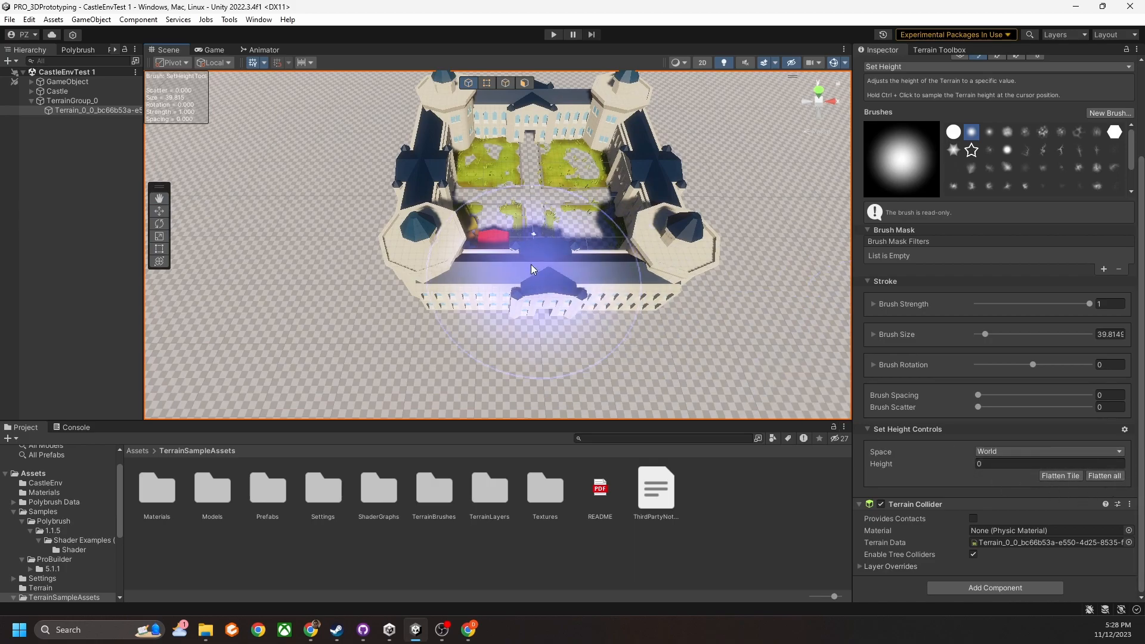
{"action": "scroll", "coordinate": [453, 244], "scroll_direction": "down", "scroll_amount": 5}
{"action": "scroll", "coordinate": [470, 276], "scroll_direction": "up", "scroll_amount": 3}
{"action": "mouse_move", "coordinate": [546, 262]}
{"action": "right_mouse_down"}
{"action": "mouse_move", "coordinate": [537, 299]}
{"action": "mouse_move", "coordinate": [542, 284]}
{"action": "right_mouse_up"}
{"action": "left_click", "coordinate": [999, 465]}
{"action": "right_click_drag", "start_coordinate": [388, 197], "coordinate": [490, 186]}
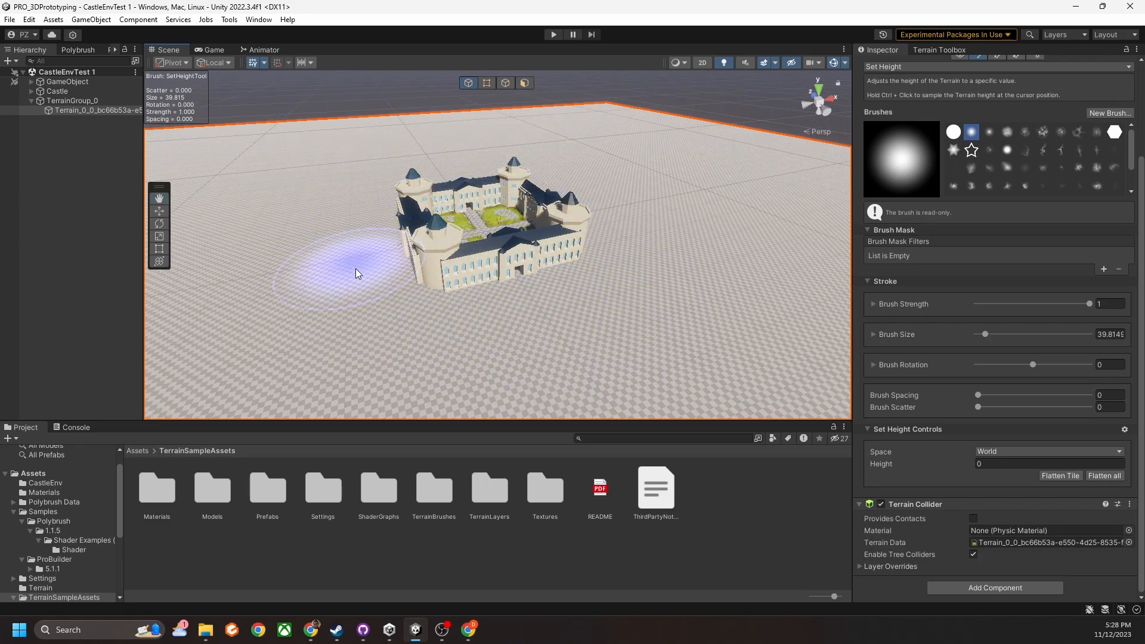
{"action": "left_click", "coordinate": [978, 464]}
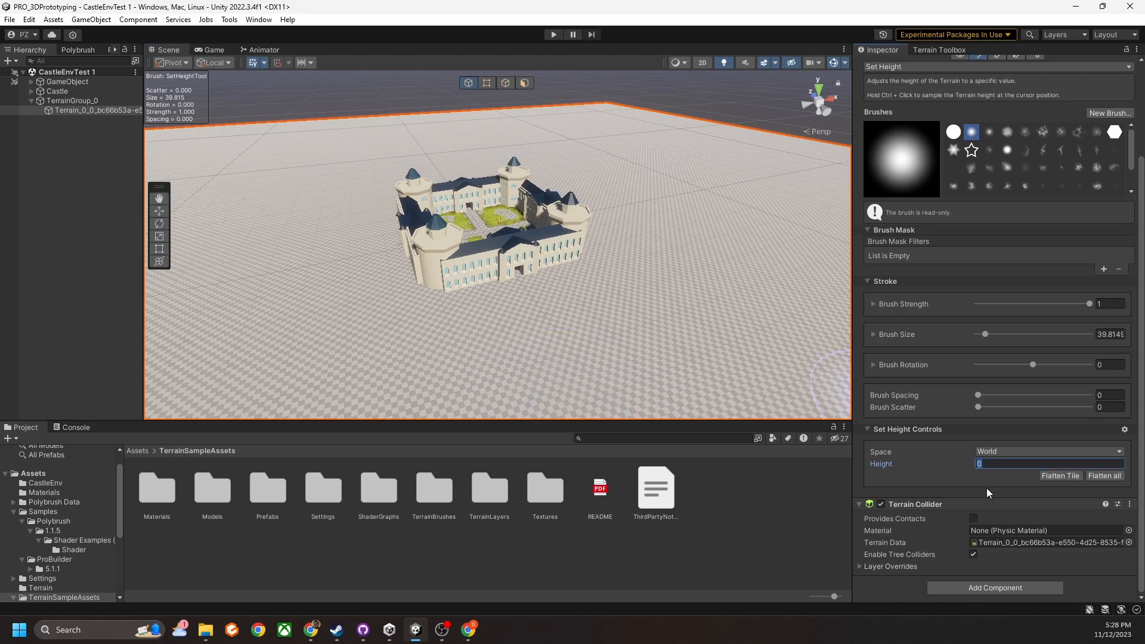
{"action": "type", "text": "-1"}
Paint the ground around the castle down to world height -10, leaving a raised plateau under the castle
{"action": "scroll", "coordinate": [550, 371], "scroll_direction": "up", "scroll_amount": 6}
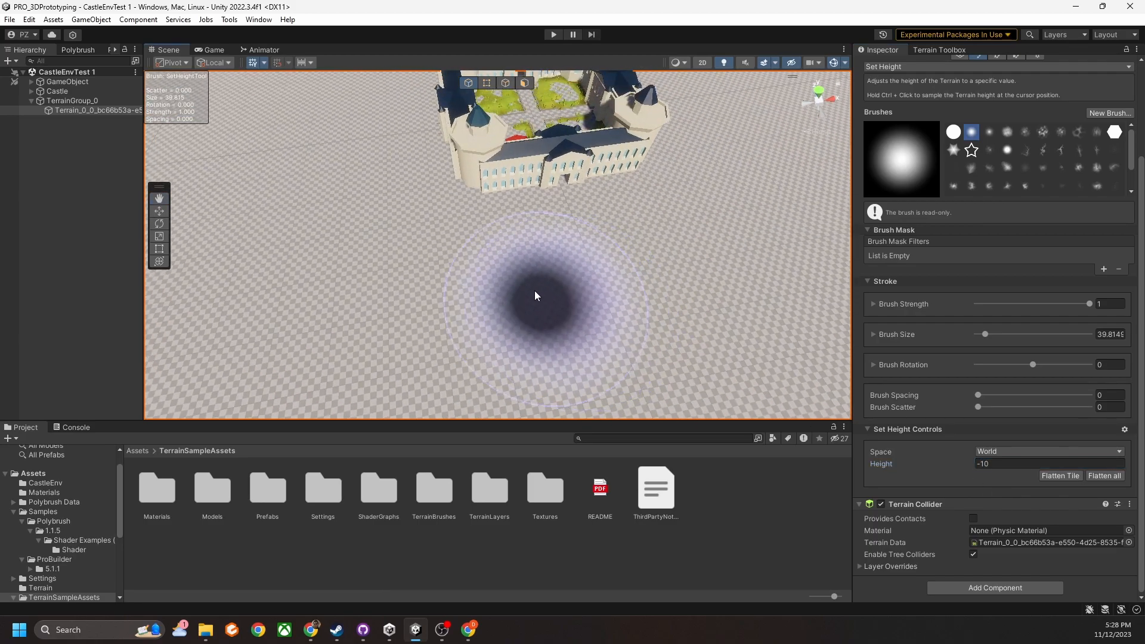
{"action": "mouse_move", "coordinate": [397, 294]}
{"action": "left_mouse_down"}
{"action": "mouse_move", "coordinate": [660, 250]}
{"action": "mouse_move", "coordinate": [575, 278]}
{"action": "left_mouse_up"}
{"action": "key", "text": "ctrl+z"}
{"action": "mouse_move", "coordinate": [400, 322]}
{"action": "left_mouse_down"}
{"action": "mouse_move", "coordinate": [581, 316]}
{"action": "mouse_move", "coordinate": [748, 275]}
{"action": "mouse_move", "coordinate": [770, 259]}
{"action": "left_mouse_up"}
{"action": "right_click_drag", "start_coordinate": [770, 259], "coordinate": [566, 277]}
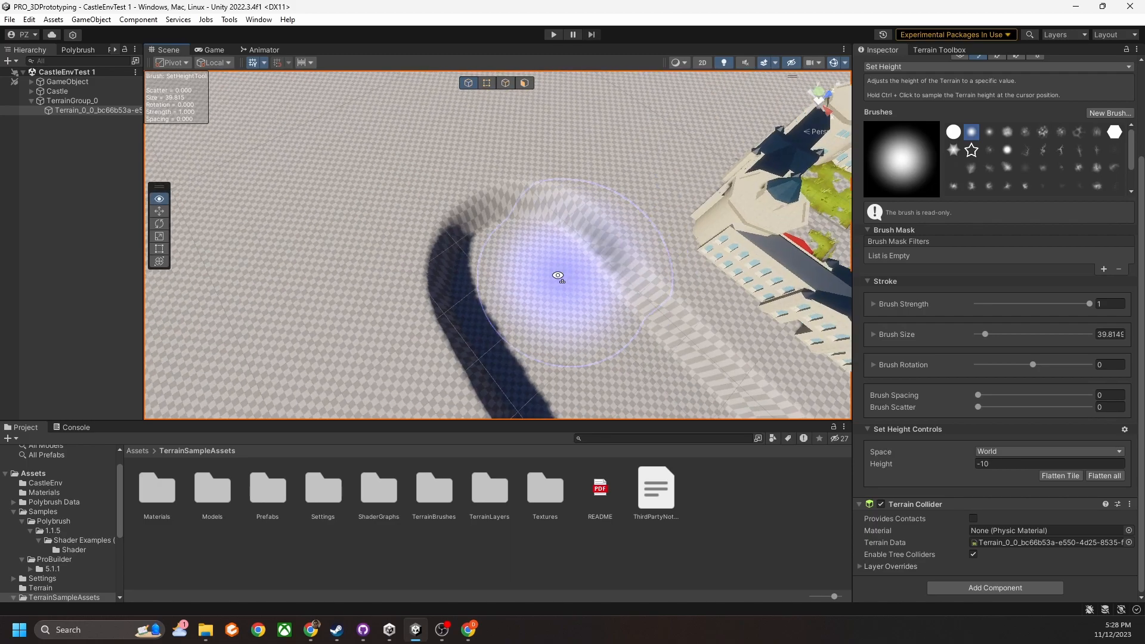
{"action": "scroll", "coordinate": [597, 276], "scroll_direction": "down", "scroll_amount": 5}
{"action": "left_click_drag", "start_coordinate": [301, 334], "coordinate": [394, 309]}
{"action": "mouse_move", "coordinate": [488, 249]}
{"action": "left_mouse_down"}
{"action": "mouse_move", "coordinate": [481, 174]}
{"action": "mouse_move", "coordinate": [440, 149]}
{"action": "mouse_move", "coordinate": [352, 156]}
{"action": "mouse_move", "coordinate": [310, 187]}
{"action": "mouse_move", "coordinate": [298, 219]}
{"action": "left_mouse_up"}
{"action": "mouse_move", "coordinate": [299, 219]}
{"action": "right_mouse_down"}
{"action": "mouse_move", "coordinate": [494, 276]}
{"action": "mouse_move", "coordinate": [648, 234]}
{"action": "right_mouse_up"}
{"action": "key", "text": "a"}
{"action": "mouse_move", "coordinate": [489, 358]}
{"action": "right_mouse_down"}
{"action": "mouse_move", "coordinate": [489, 314]}
{"action": "mouse_move", "coordinate": [468, 330]}
{"action": "mouse_move", "coordinate": [483, 313]}
{"action": "mouse_move", "coordinate": [473, 158]}
{"action": "right_mouse_up"}
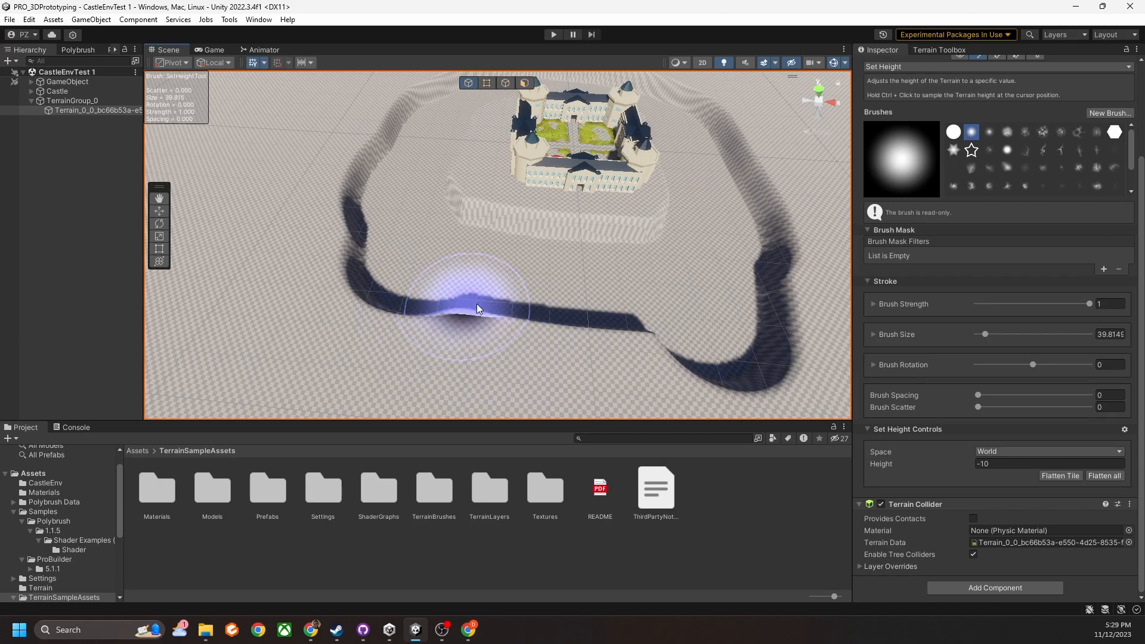
Extend and even out the lowered ground in front of the castle along its outer edge with the Set Height brush
{"action": "mouse_move", "coordinate": [439, 271]}
{"action": "right_mouse_down"}
{"action": "mouse_move", "coordinate": [524, 261]}
{"action": "mouse_move", "coordinate": [474, 272]}
{"action": "right_mouse_up"}
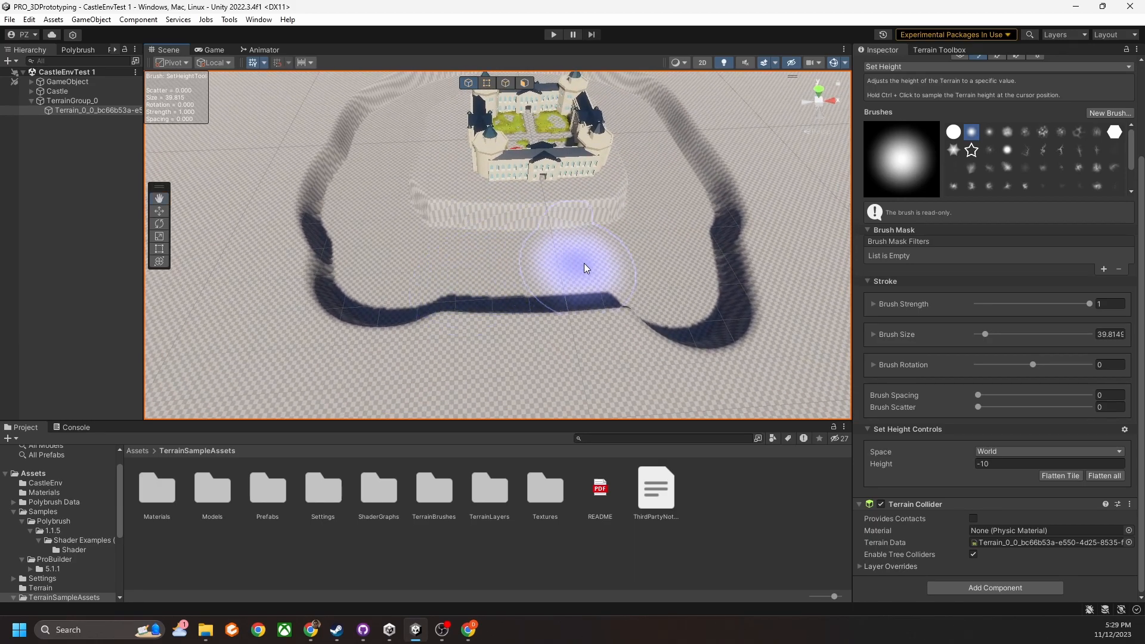
{"action": "right_click_drag", "start_coordinate": [517, 300], "coordinate": [514, 265]}
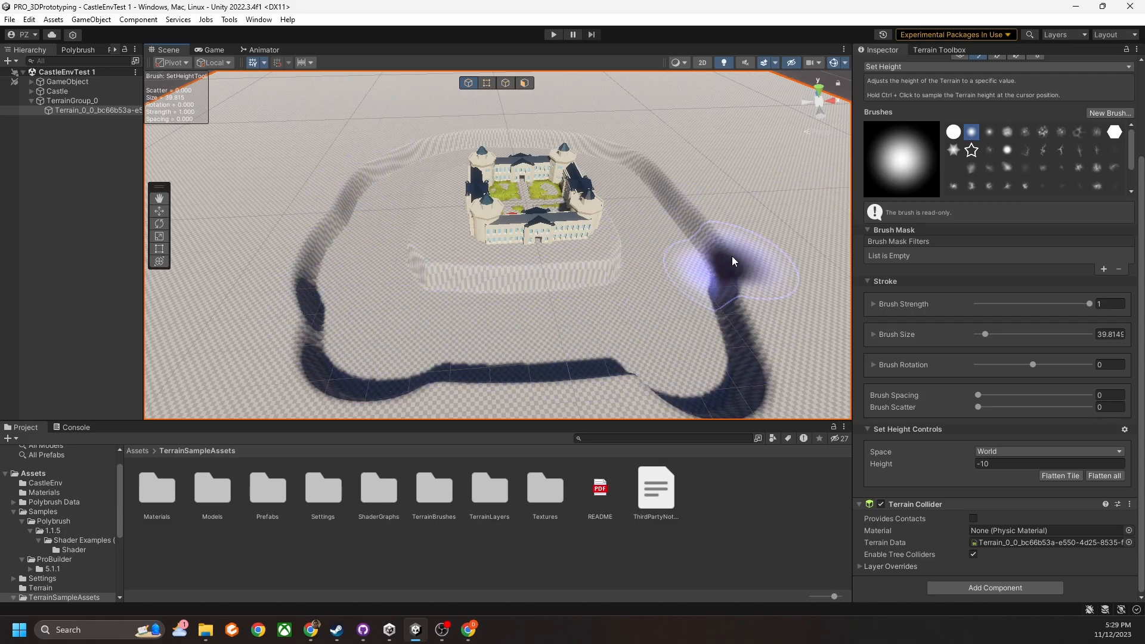
{"action": "mouse_move", "coordinate": [699, 221]}
{"action": "right_mouse_down"}
{"action": "mouse_move", "coordinate": [746, 205]}
{"action": "mouse_move", "coordinate": [691, 229]}
{"action": "right_mouse_up"}
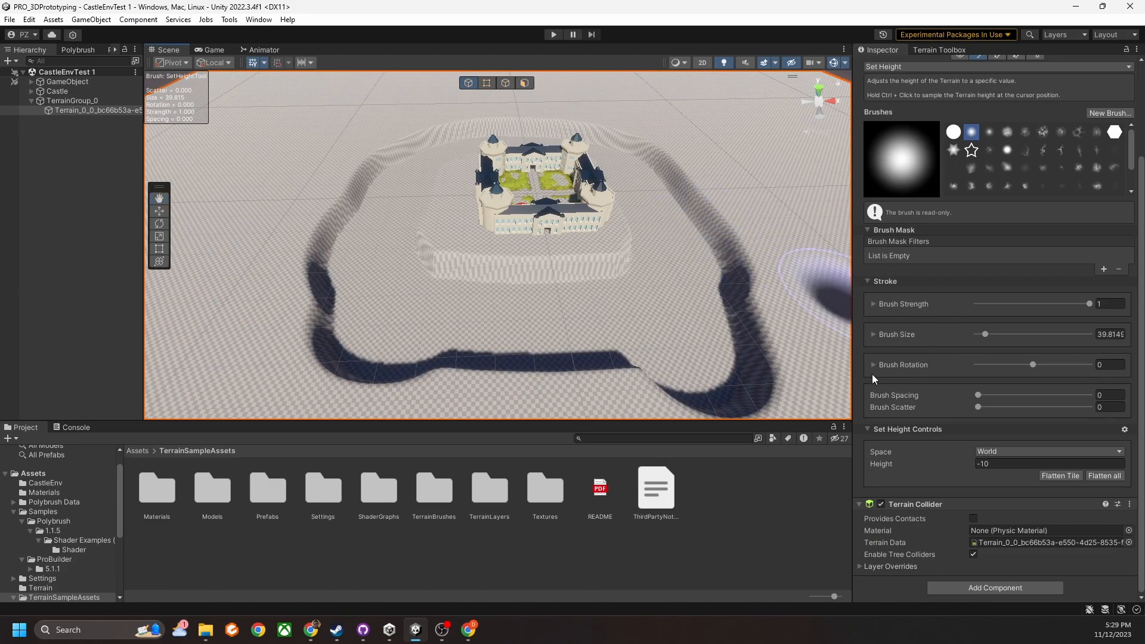
{"action": "scroll", "coordinate": [1059, 259], "scroll_direction": "up", "scroll_amount": 1}
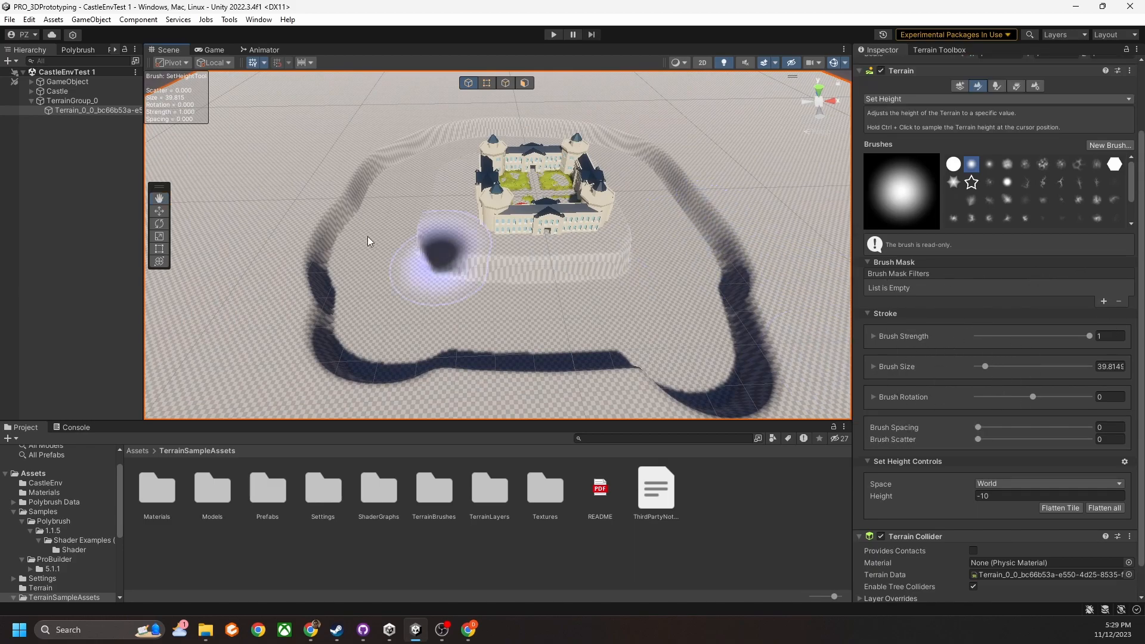
{"action": "right_click_drag", "start_coordinate": [397, 268], "coordinate": [402, 286]}
{"action": "middle_click_drag", "start_coordinate": [402, 286], "coordinate": [419, 287]}
{"action": "scroll", "coordinate": [419, 286], "scroll_direction": "up", "scroll_amount": 3}
{"action": "right_click_drag", "start_coordinate": [420, 286], "coordinate": [440, 292]}
{"action": "scroll", "coordinate": [421, 288], "scroll_direction": "down", "scroll_amount": 3}
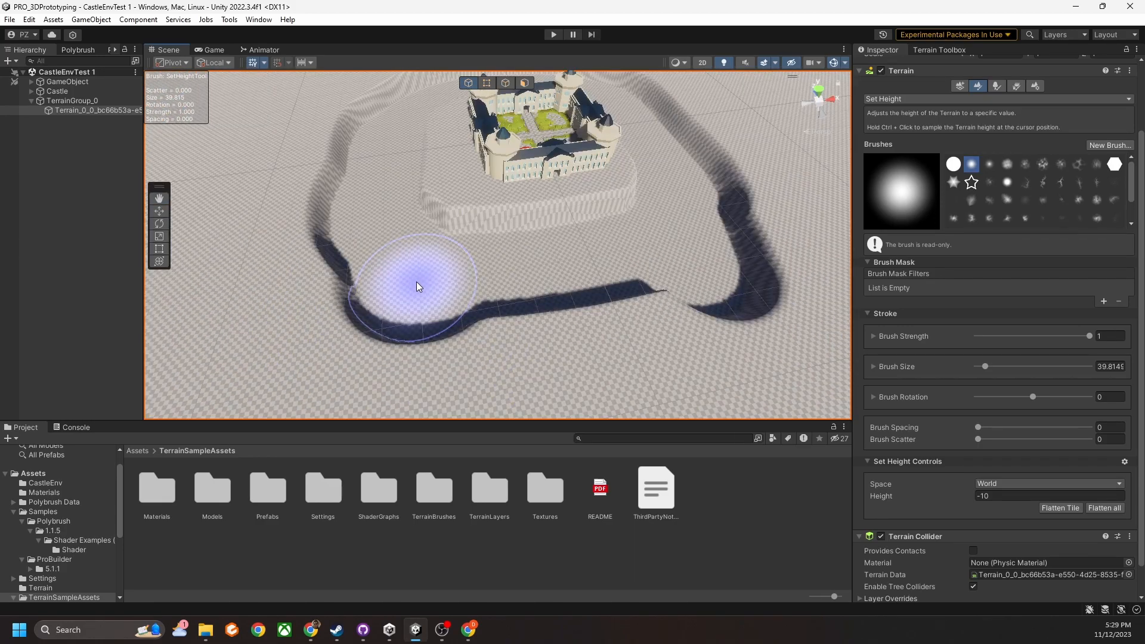
{"action": "mouse_move", "coordinate": [416, 282]}
{"action": "left_mouse_down"}
{"action": "mouse_move", "coordinate": [391, 259]}
{"action": "mouse_move", "coordinate": [404, 273]}
{"action": "mouse_move", "coordinate": [564, 272]}
{"action": "mouse_move", "coordinate": [670, 253]}
{"action": "mouse_move", "coordinate": [651, 272]}
{"action": "left_mouse_up"}
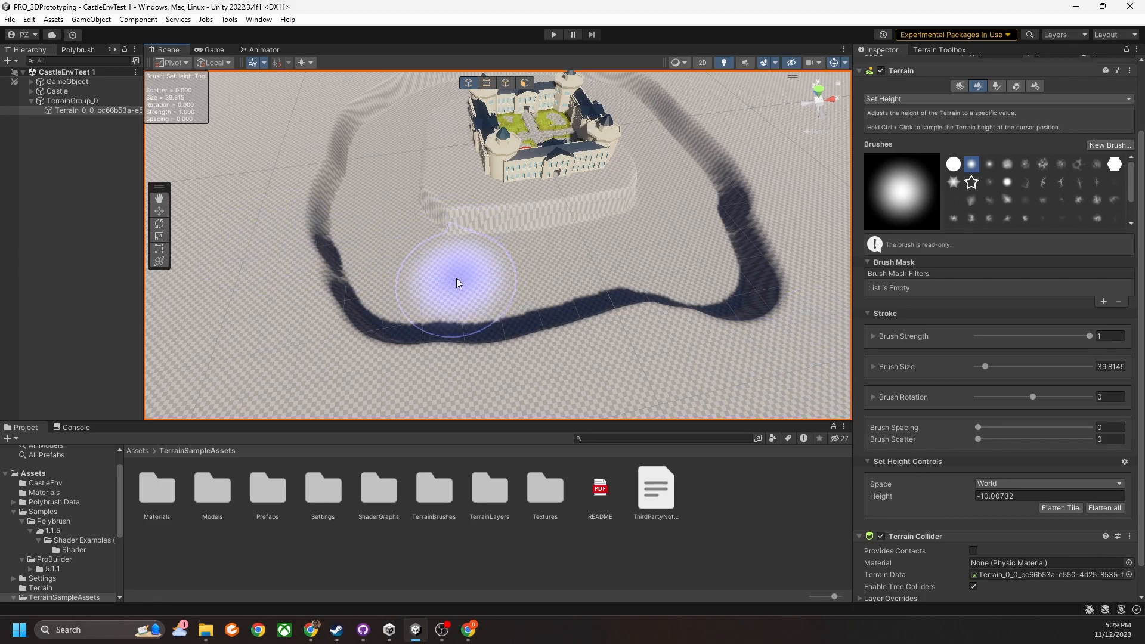
Try sampling heights from the plateau and surrounding ground, and raising the front of the lowered area to the sampled height
{"action": "left_click", "coordinate": [448, 189], "text": "ctrl"}
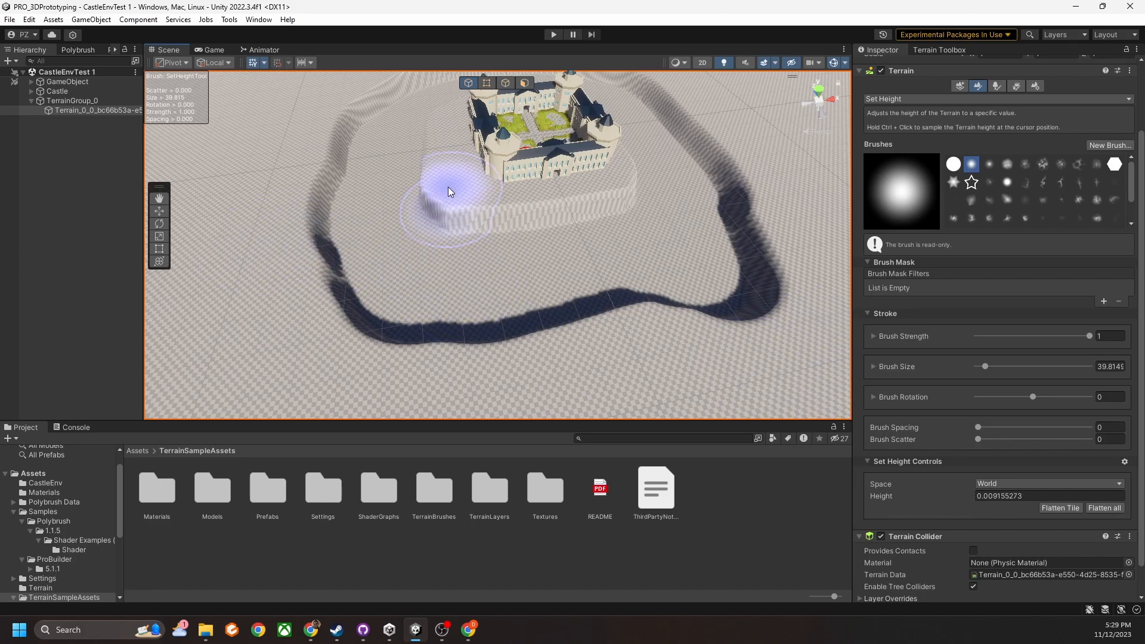
{"action": "left_click", "coordinate": [463, 287], "text": "ctrl"}
{"action": "left_click", "coordinate": [295, 294], "text": "ctrl"}
{"action": "mouse_move", "coordinate": [299, 294]}
{"action": "left_mouse_down"}
{"action": "mouse_move", "coordinate": [353, 319]}
{"action": "mouse_move", "coordinate": [509, 320]}
{"action": "mouse_move", "coordinate": [722, 289]}
{"action": "left_mouse_up"}
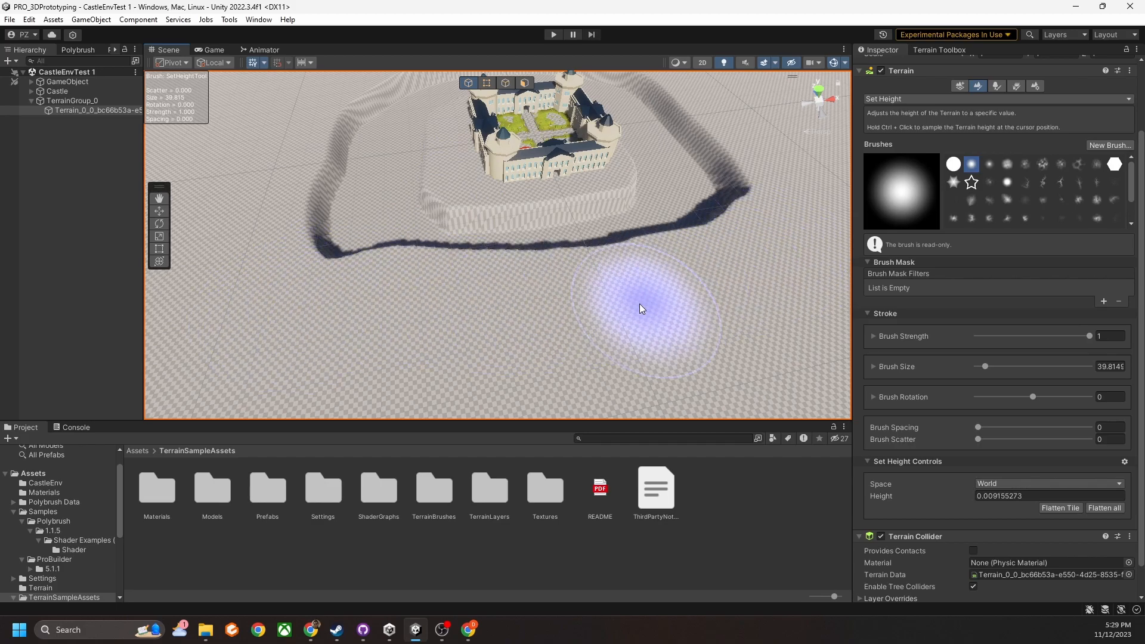
{"action": "key", "text": "ctrl+z"}
{"action": "key", "text": "ctrl+z"}
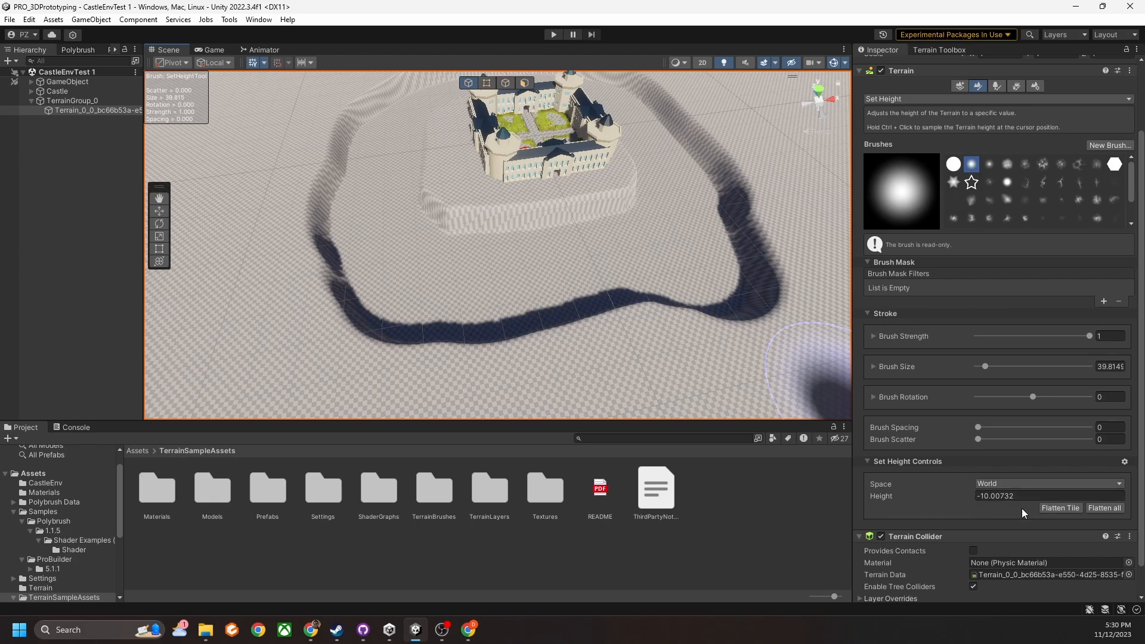
Lower the remaining terrain around the castle's plateau to world height -10.00732 with the Set Height tool
{"action": "right_click_drag", "start_coordinate": [683, 337], "coordinate": [634, 325]}
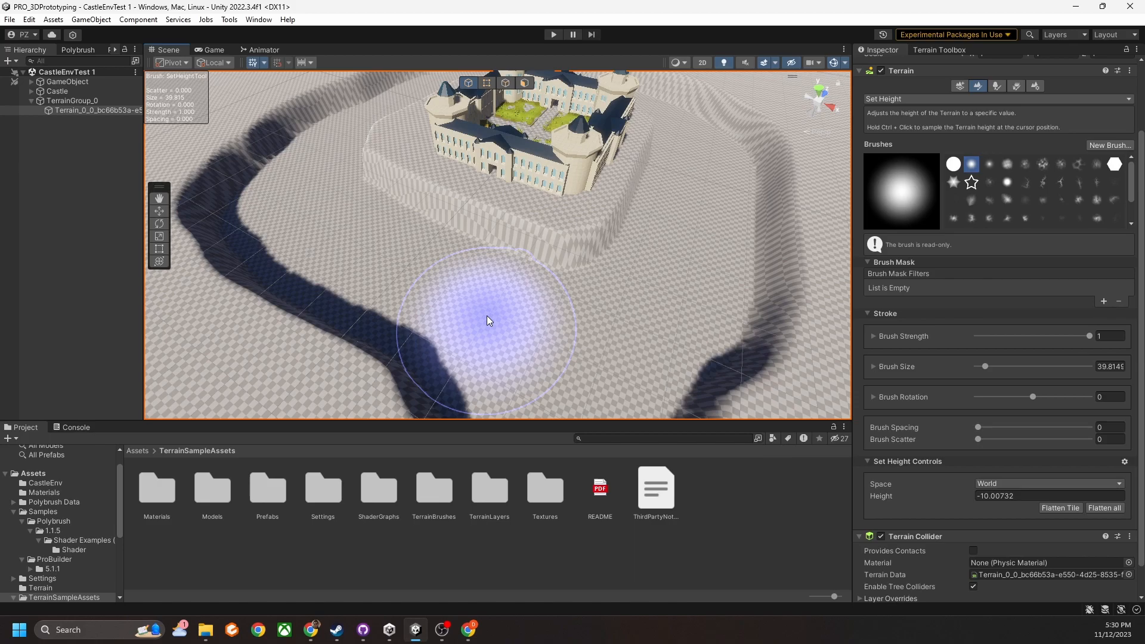
{"action": "right_click_drag", "start_coordinate": [547, 322], "coordinate": [496, 307]}
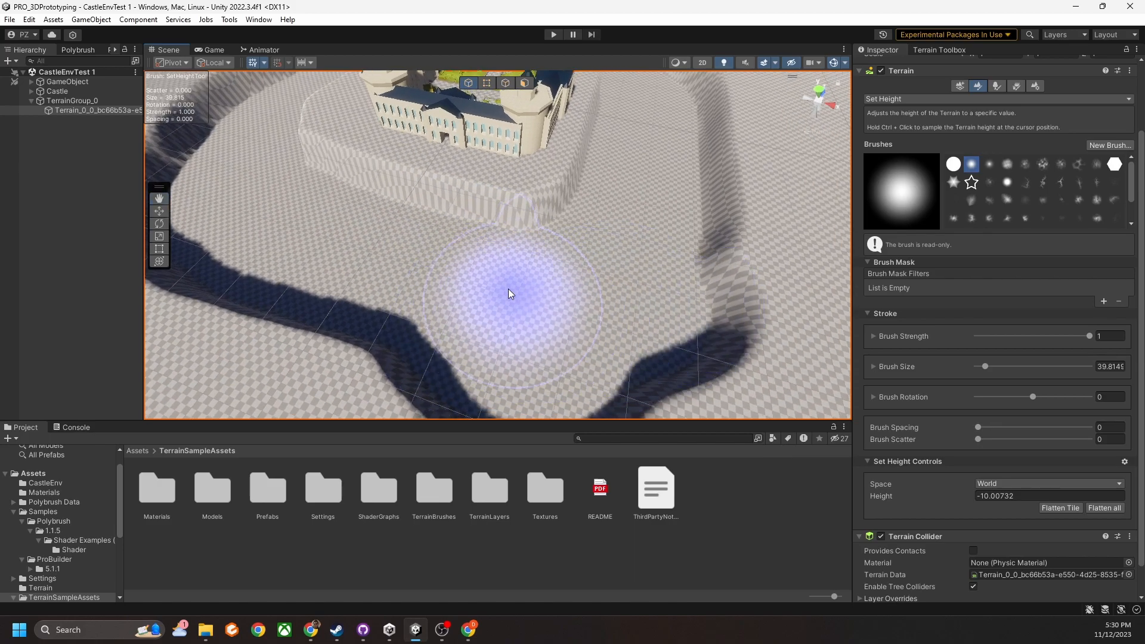
{"action": "right_click_drag", "start_coordinate": [294, 256], "coordinate": [402, 286]}
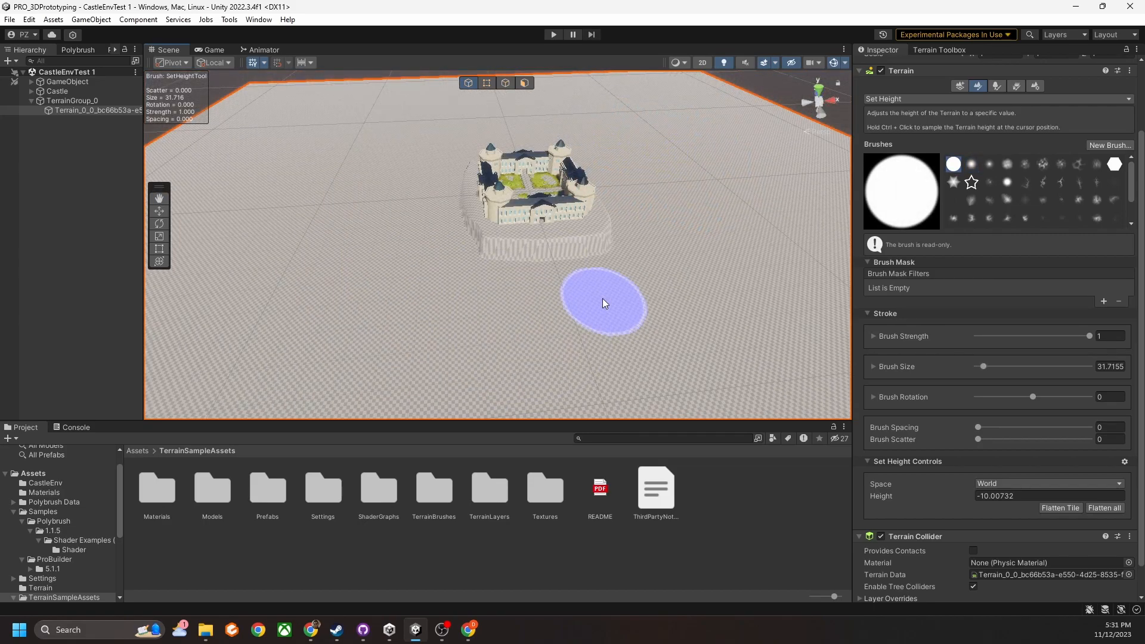
Switch the terrain sculpting tool from Set Height to Raise or Lower Terrain
{"action": "mouse_move", "coordinate": [599, 290]}
{"action": "right_mouse_down"}
{"action": "mouse_move", "coordinate": [464, 245]}
{"action": "mouse_move", "coordinate": [614, 277]}
{"action": "mouse_move", "coordinate": [552, 225]}
{"action": "mouse_move", "coordinate": [593, 277]}
{"action": "mouse_move", "coordinate": [622, 249]}
{"action": "mouse_move", "coordinate": [597, 242]}
{"action": "mouse_move", "coordinate": [591, 201]}
{"action": "mouse_move", "coordinate": [585, 238]}
{"action": "right_mouse_up"}
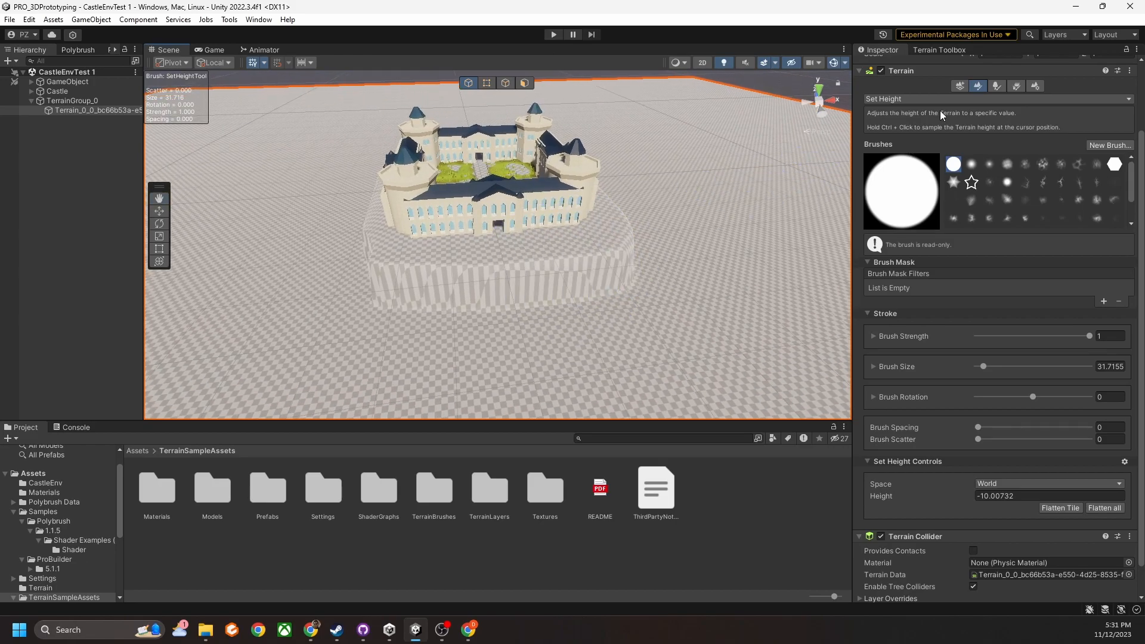
{"action": "scroll", "coordinate": [896, 110], "scroll_direction": "up", "scroll_amount": 2}
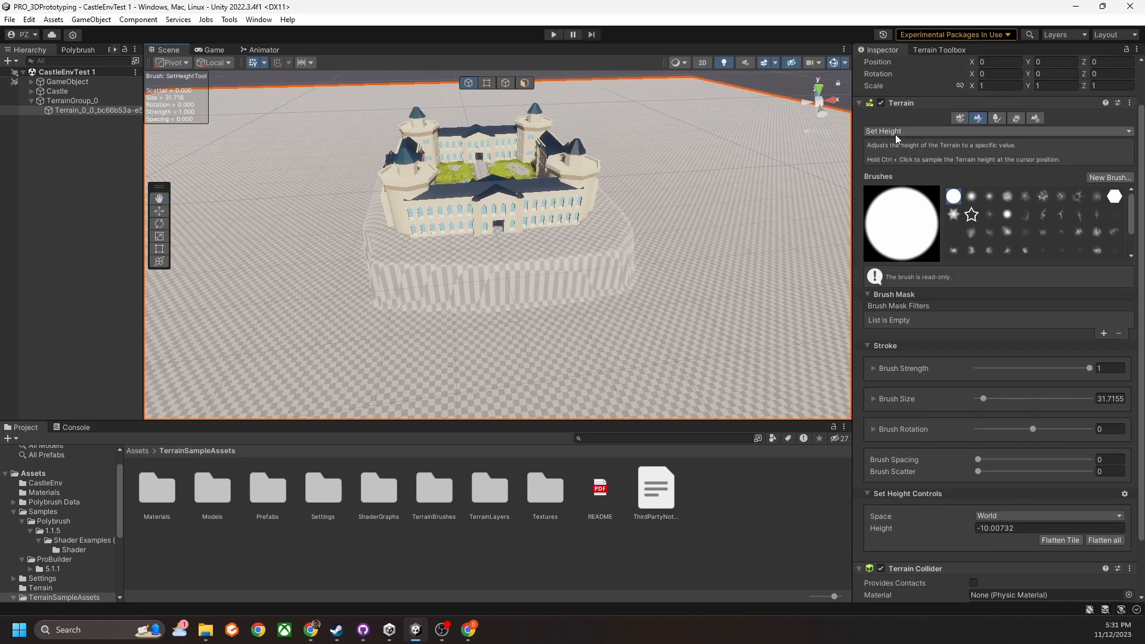
{"action": "left_click", "coordinate": [896, 129]}
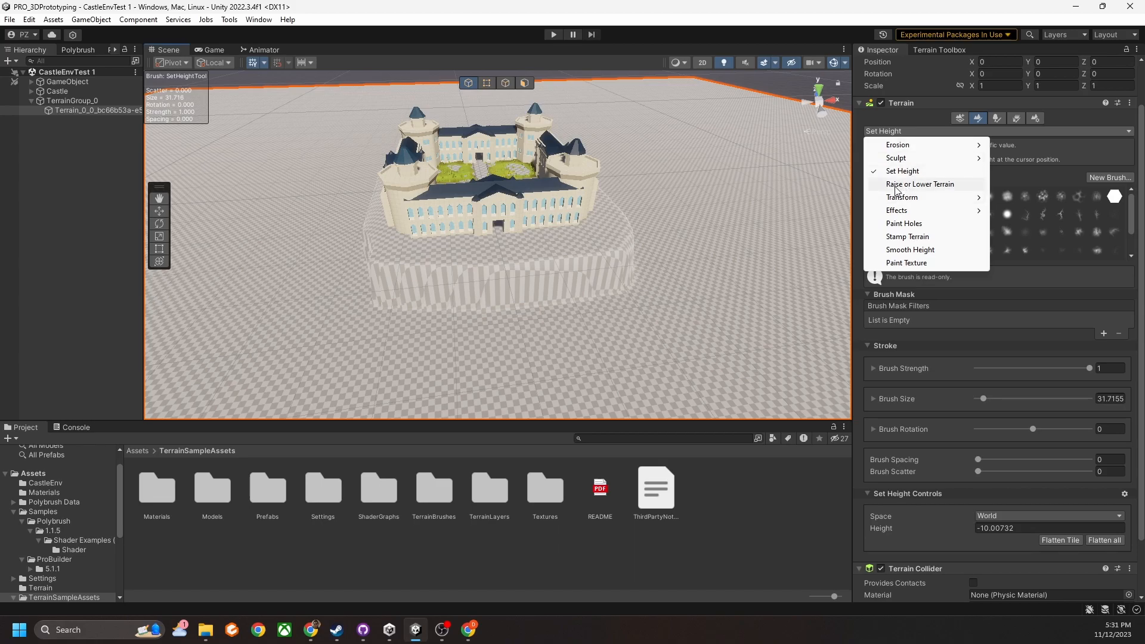
{"action": "left_click", "coordinate": [936, 185]}
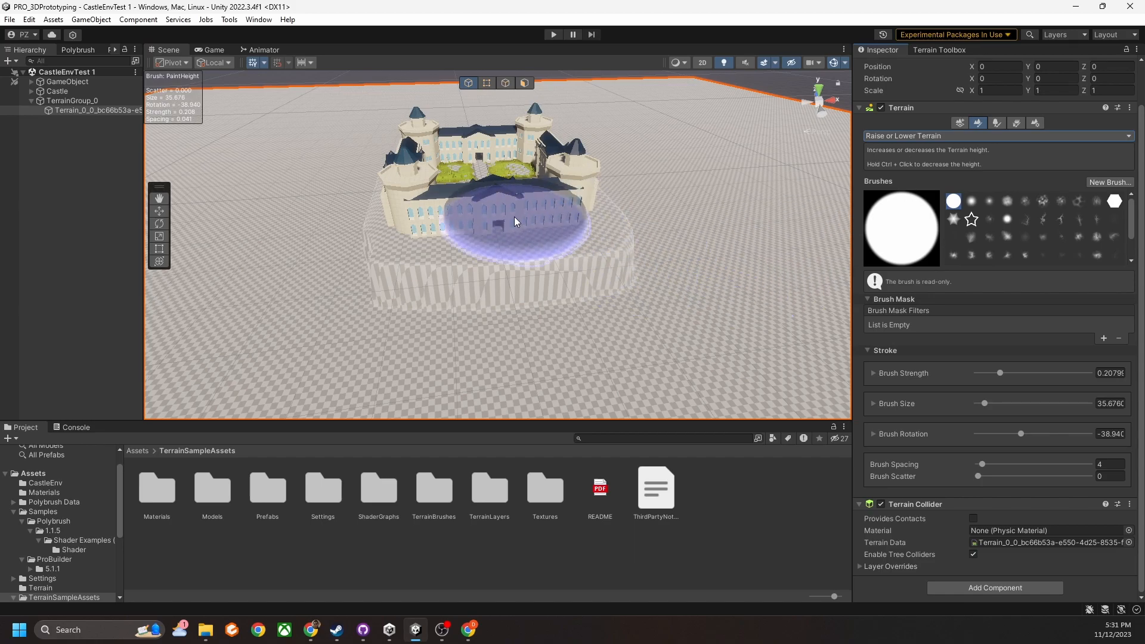
Compare the canyon, hills and mountain stamp brushes and choose Terrainstamp_Canyon01_Brush for sculpting
{"action": "right_click_drag", "start_coordinate": [585, 214], "coordinate": [583, 294]}
{"action": "scroll", "coordinate": [582, 294], "scroll_direction": "down", "scroll_amount": 4}
{"action": "middle_click_drag", "start_coordinate": [583, 294], "coordinate": [575, 209]}
{"action": "mouse_move", "coordinate": [574, 208]}
{"action": "right_mouse_down"}
{"action": "mouse_move", "coordinate": [554, 220]}
{"action": "mouse_move", "coordinate": [649, 248]}
{"action": "mouse_move", "coordinate": [650, 233]}
{"action": "mouse_move", "coordinate": [477, 258]}
{"action": "mouse_move", "coordinate": [845, 256]}
{"action": "right_mouse_up"}
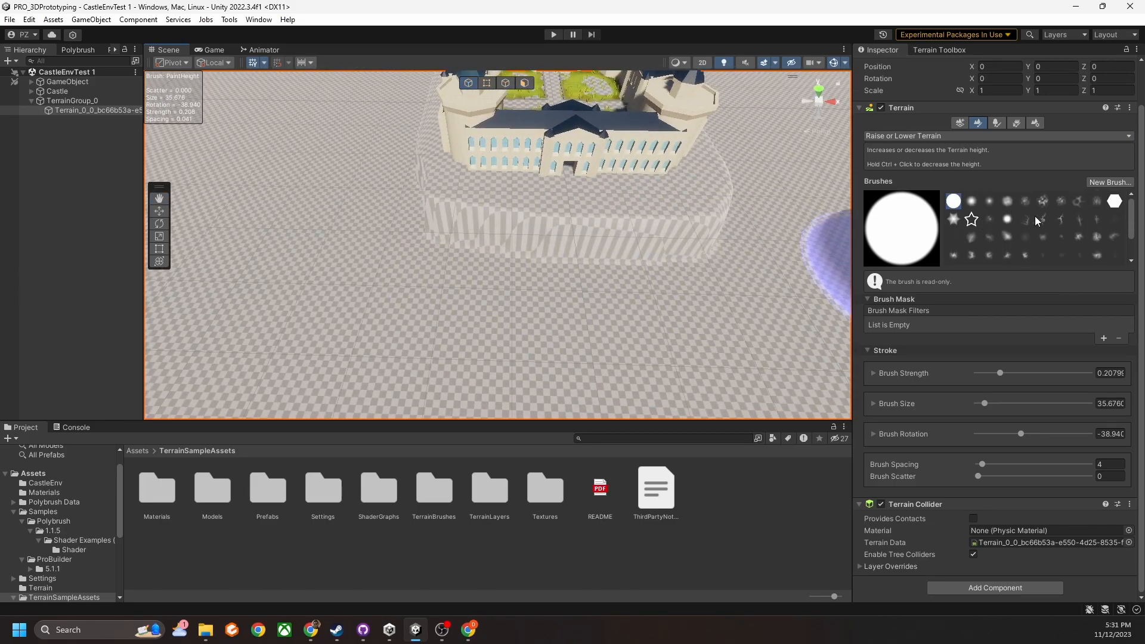
{"action": "scroll", "coordinate": [1020, 233], "scroll_direction": "down", "scroll_amount": 2}
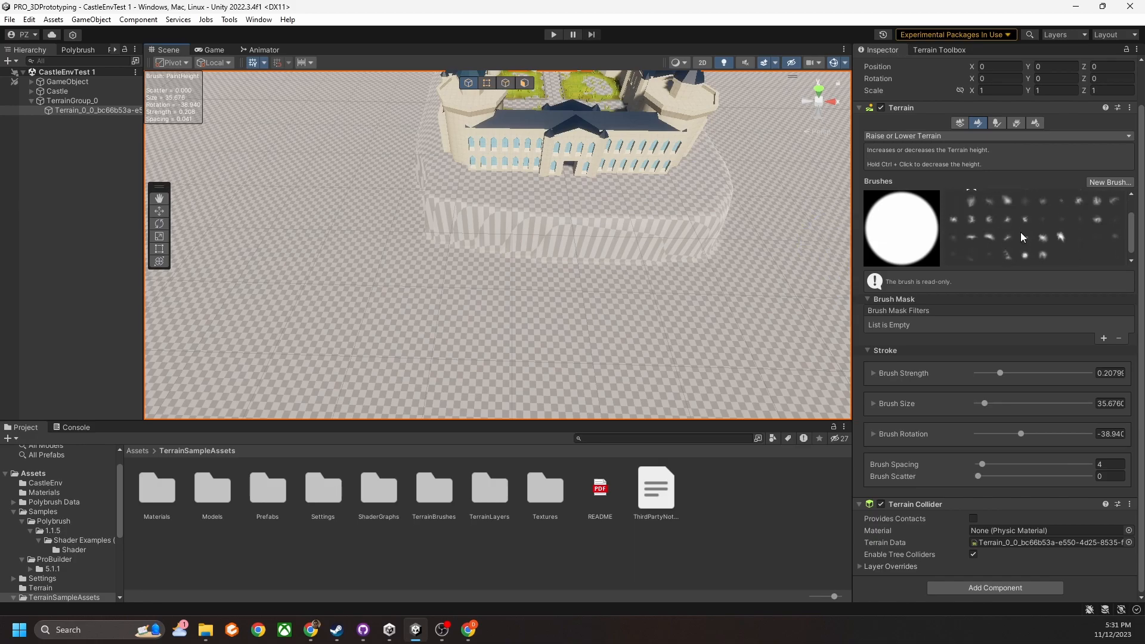
{"action": "scroll", "coordinate": [1018, 236], "scroll_direction": "up", "scroll_amount": 2}
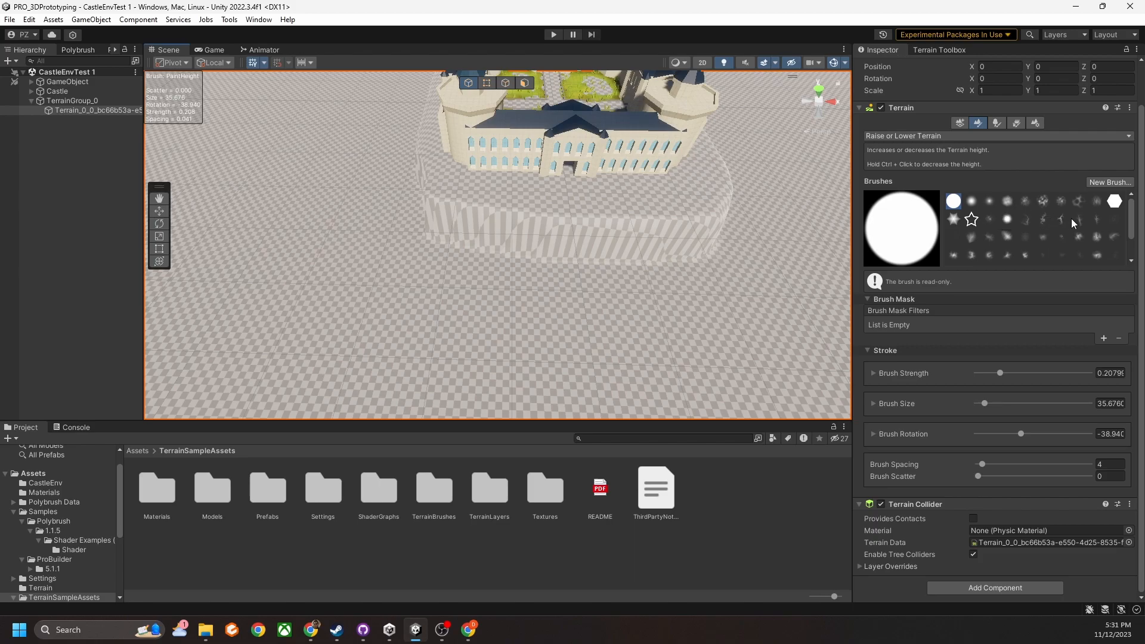
{"action": "left_click", "coordinate": [1045, 218]}
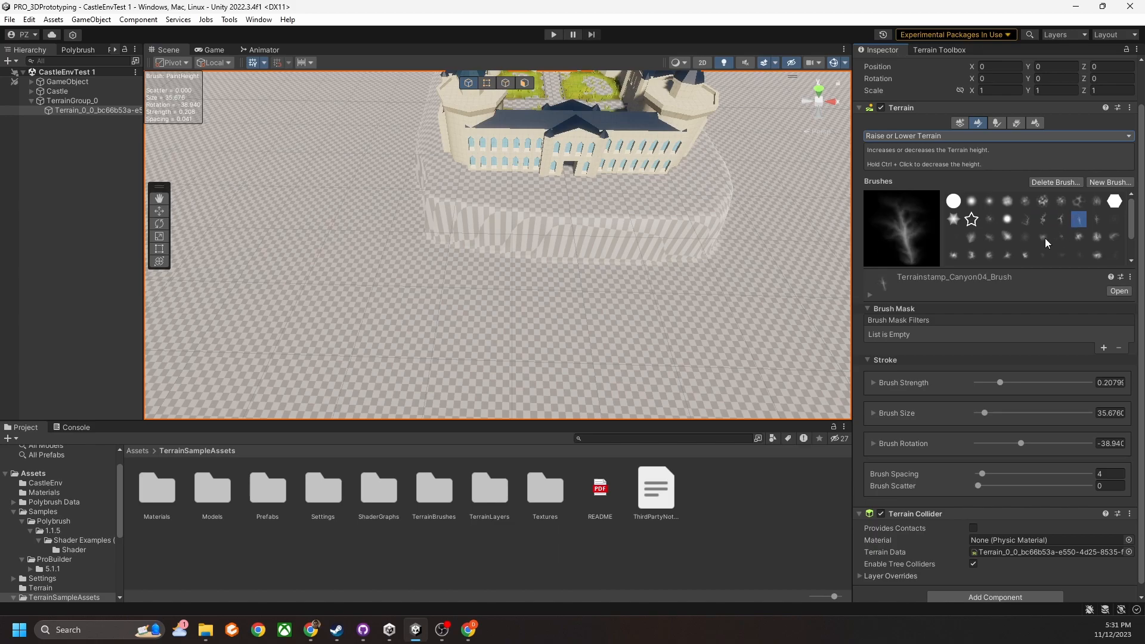
{"action": "left_click", "coordinate": [1044, 238]}
{"action": "left_click", "coordinate": [1010, 238]}
{"action": "left_click", "coordinate": [1026, 237]}
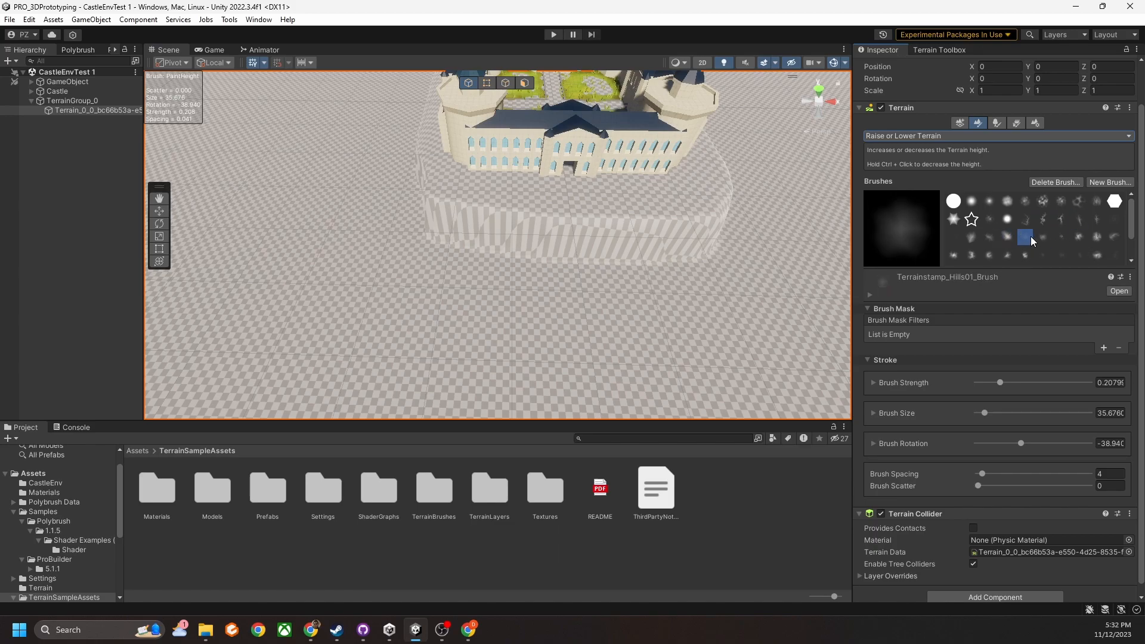
{"action": "left_click", "coordinate": [1028, 221]}
{"action": "left_click", "coordinate": [1044, 219]}
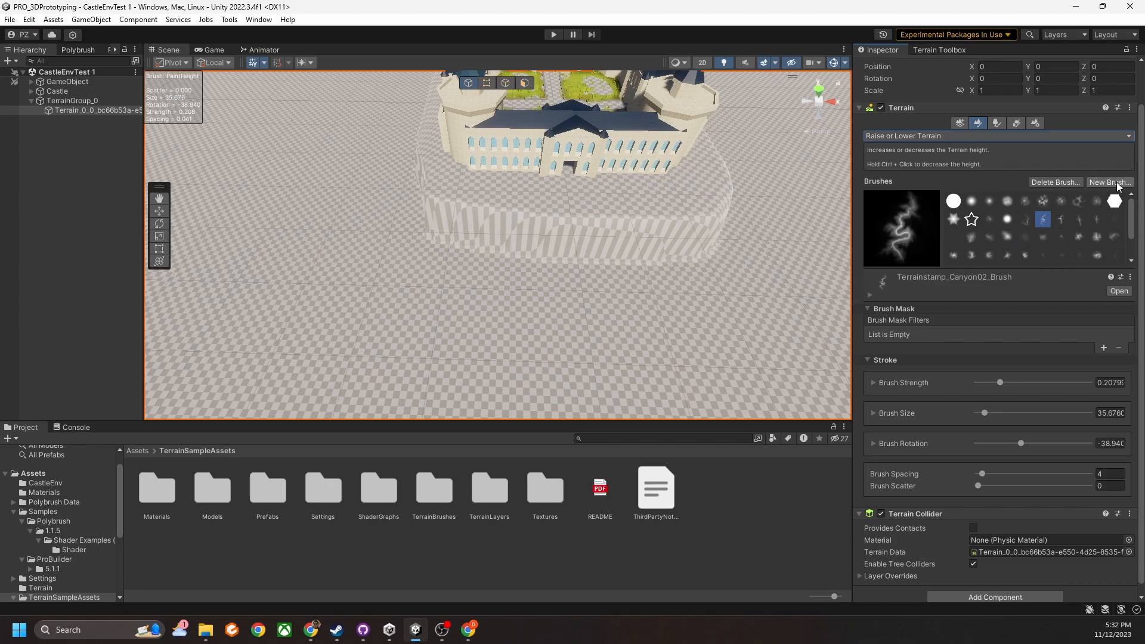
{"action": "left_click", "coordinate": [1061, 256]}
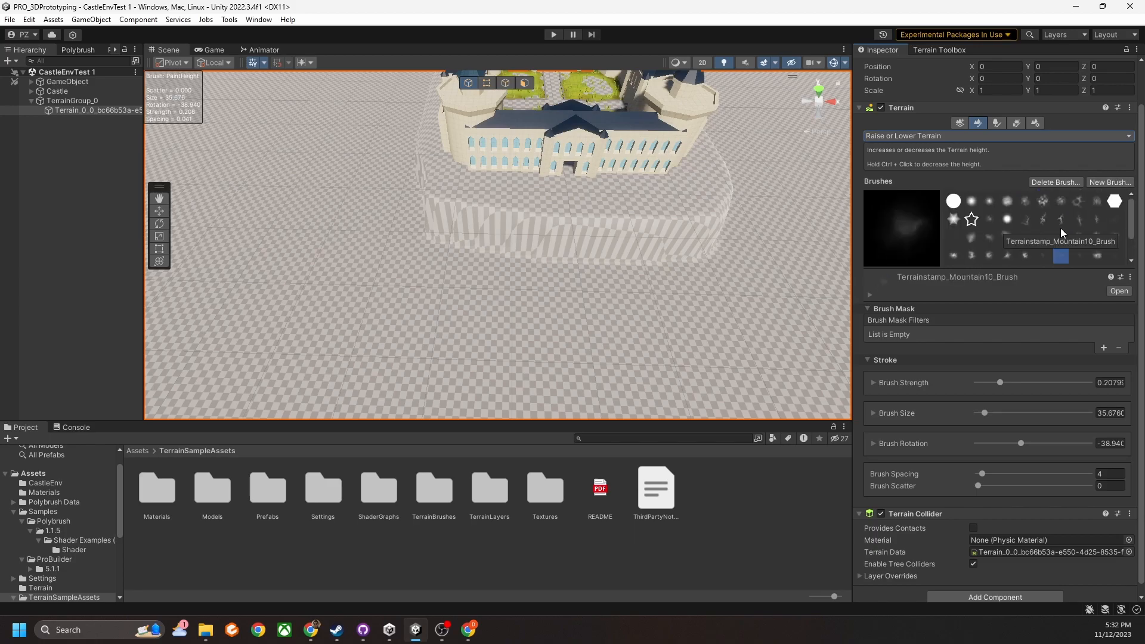
{"action": "left_click", "coordinate": [1062, 220]}
{"action": "left_click", "coordinate": [1025, 220]}
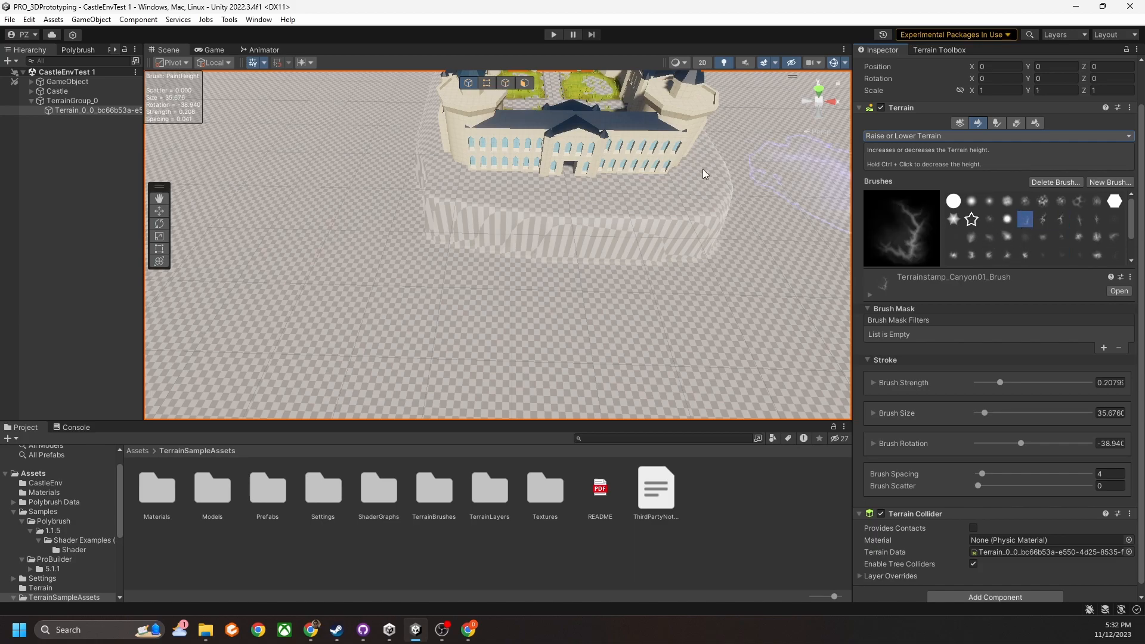
{"action": "right_click_drag", "start_coordinate": [483, 250], "coordinate": [477, 288]}
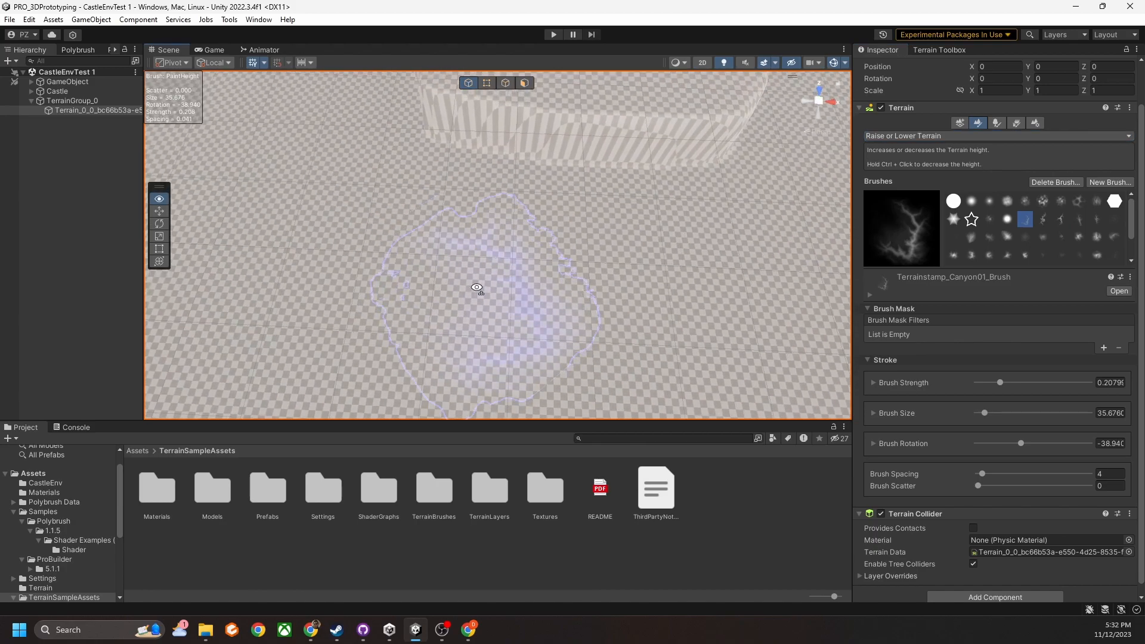
Look over the flat ground beside the castle's plateau and inspect the Brush Strength range and jitter options
{"action": "middle_click_drag", "start_coordinate": [477, 288], "coordinate": [467, 242]}
{"action": "right_click_drag", "start_coordinate": [470, 274], "coordinate": [481, 194]}
{"action": "middle_click_drag", "start_coordinate": [480, 195], "coordinate": [470, 223]}
{"action": "scroll", "coordinate": [473, 218], "scroll_direction": "up", "scroll_amount": 3}
{"action": "scroll", "coordinate": [471, 222], "scroll_direction": "down", "scroll_amount": 3}
{"action": "scroll", "coordinate": [447, 253], "scroll_direction": "down", "scroll_amount": 4}
{"action": "scroll", "coordinate": [445, 251], "scroll_direction": "up", "scroll_amount": 5}
{"action": "right_click_drag", "start_coordinate": [443, 253], "coordinate": [432, 280]}
{"action": "middle_click_drag", "start_coordinate": [412, 260], "coordinate": [417, 260]}
{"action": "right_click_drag", "start_coordinate": [416, 260], "coordinate": [422, 280]}
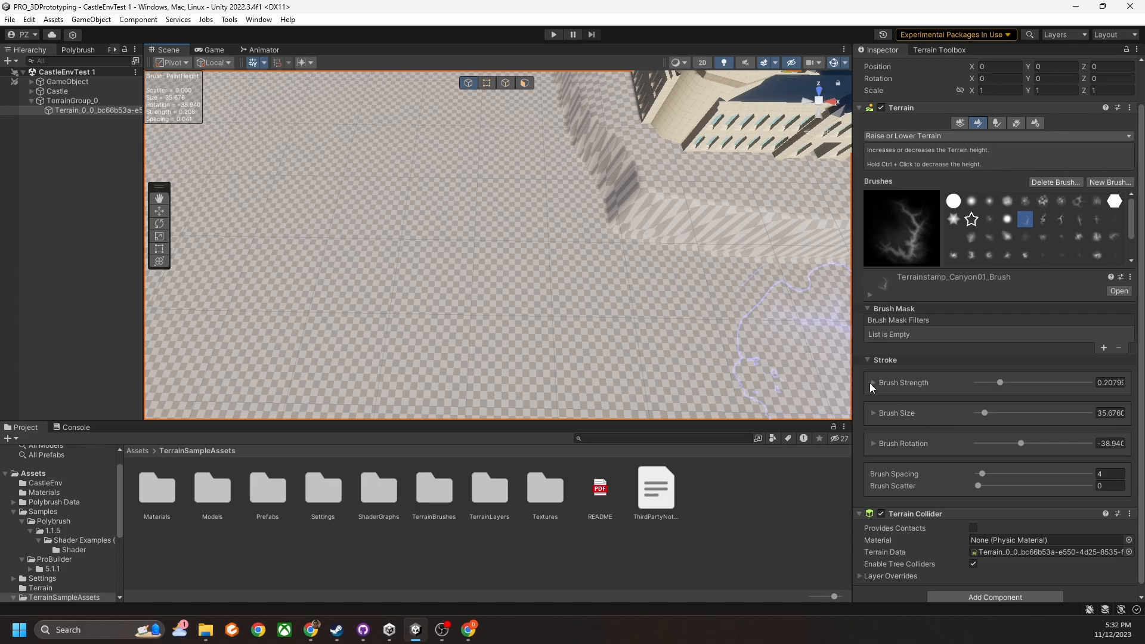
{"action": "left_click", "coordinate": [874, 383]}
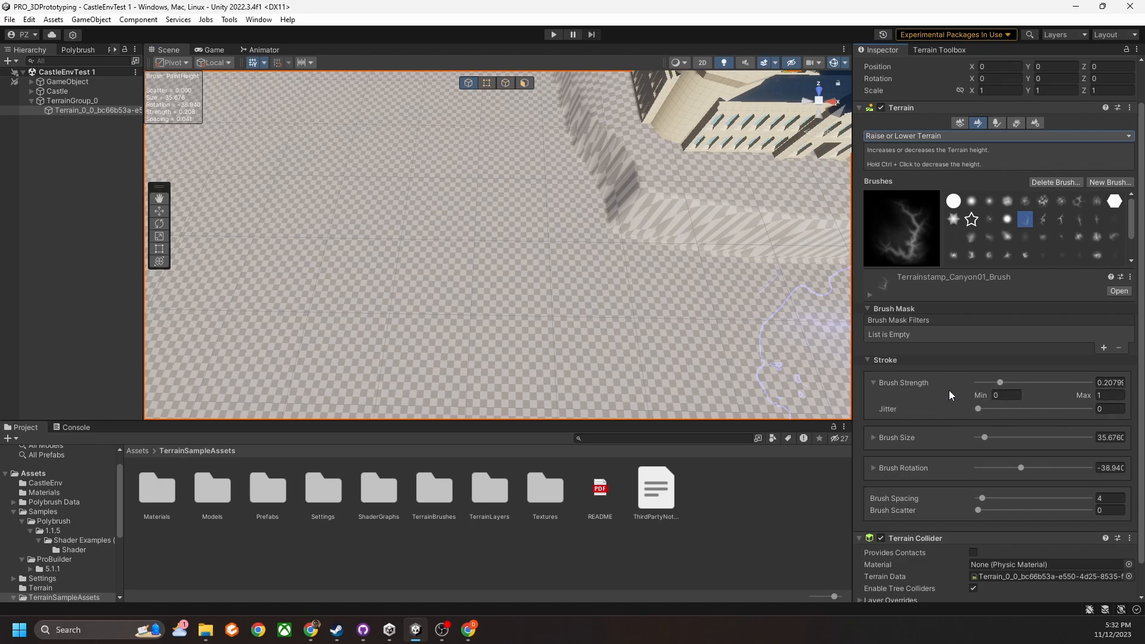
{"action": "left_click", "coordinate": [874, 383]}
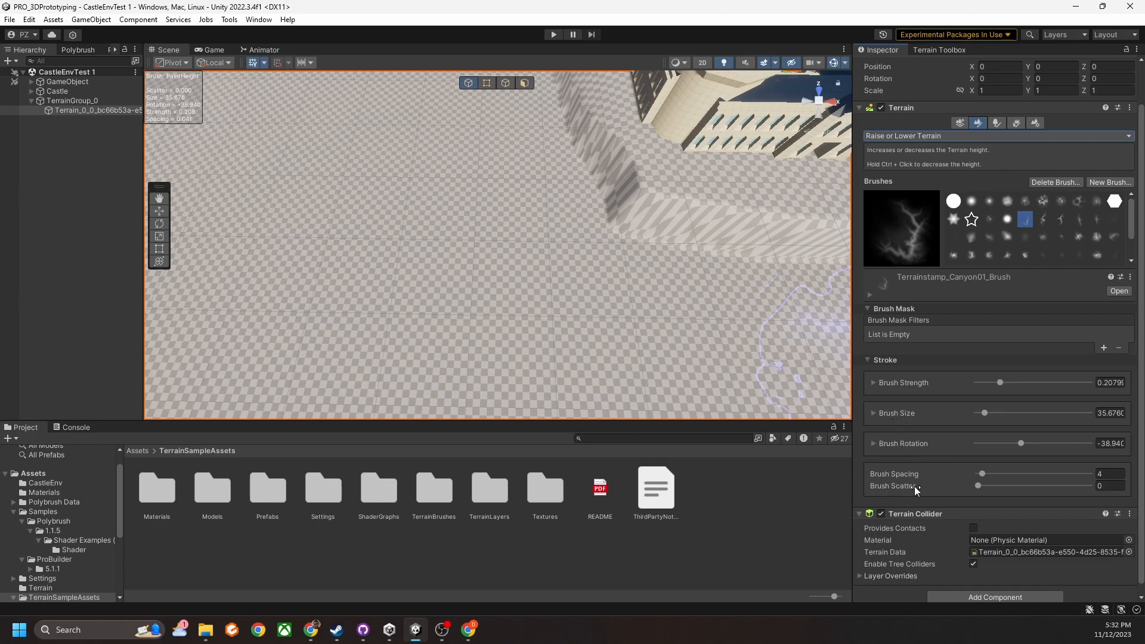
{"action": "right_click_drag", "start_coordinate": [450, 220], "coordinate": [453, 248]}
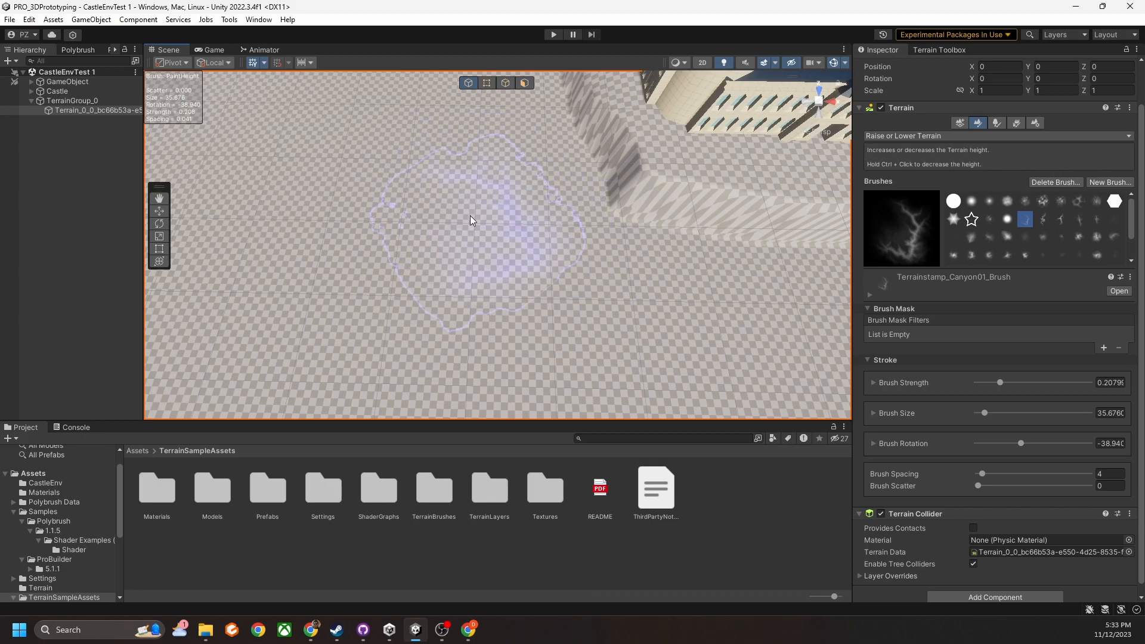
Reduce the canyon brush size to about 32.08 and raise the brush strength to 1
{"action": "key", "text": "s"}
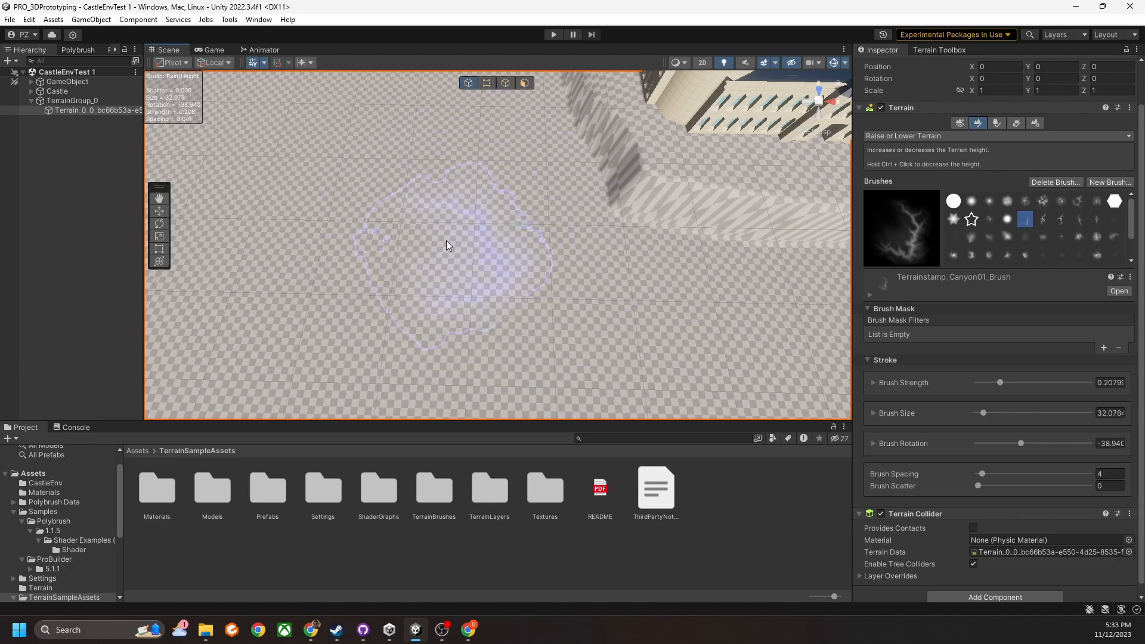
{"action": "key", "text": "a"}
{"action": "key", "text": "a"}
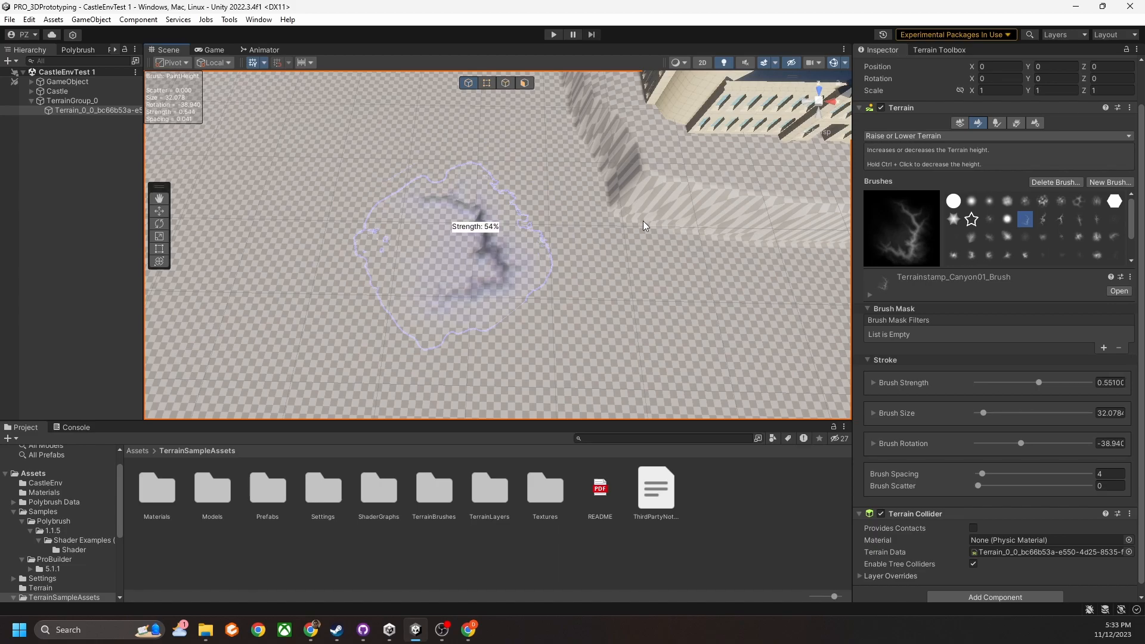
{"action": "key", "text": "a"}
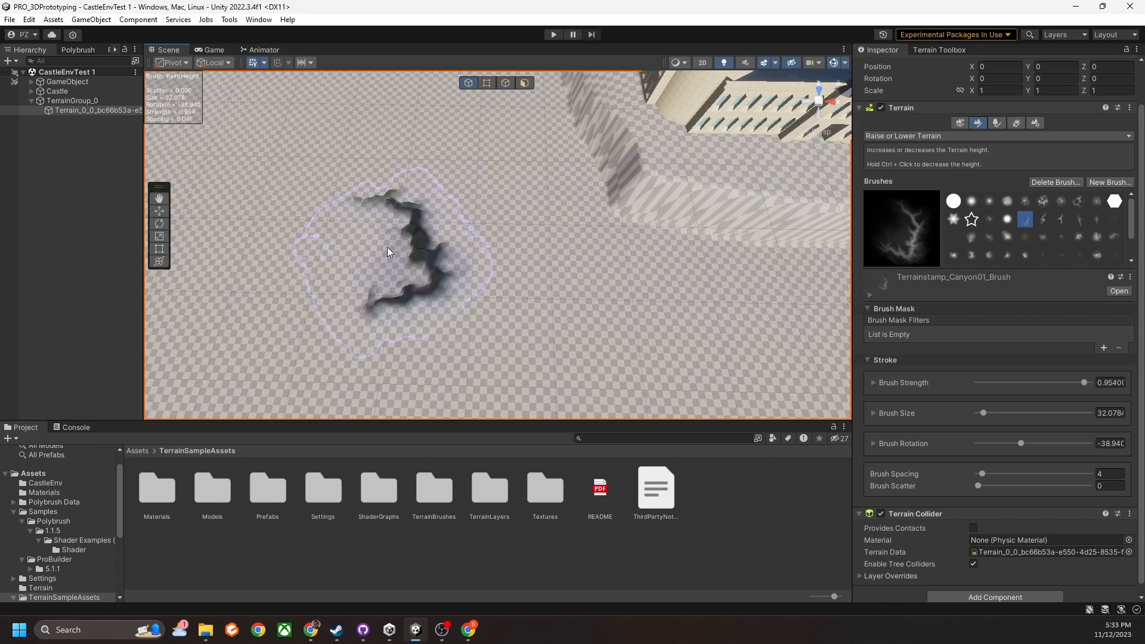
{"action": "key", "text": "a"}
{"action": "key", "text": "a"}
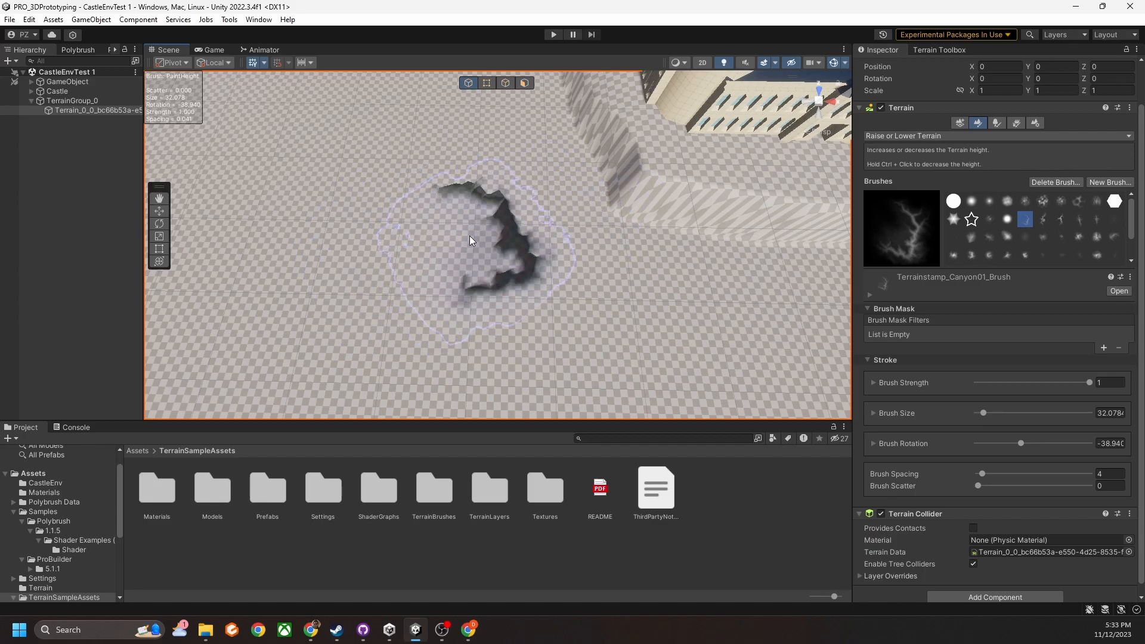
{"action": "mouse_move", "coordinate": [458, 238]}
{"action": "right_mouse_down"}
{"action": "mouse_move", "coordinate": [475, 195]}
{"action": "mouse_move", "coordinate": [481, 215]}
{"action": "mouse_move", "coordinate": [486, 205]}
{"action": "mouse_move", "coordinate": [470, 213]}
{"action": "right_mouse_up"}
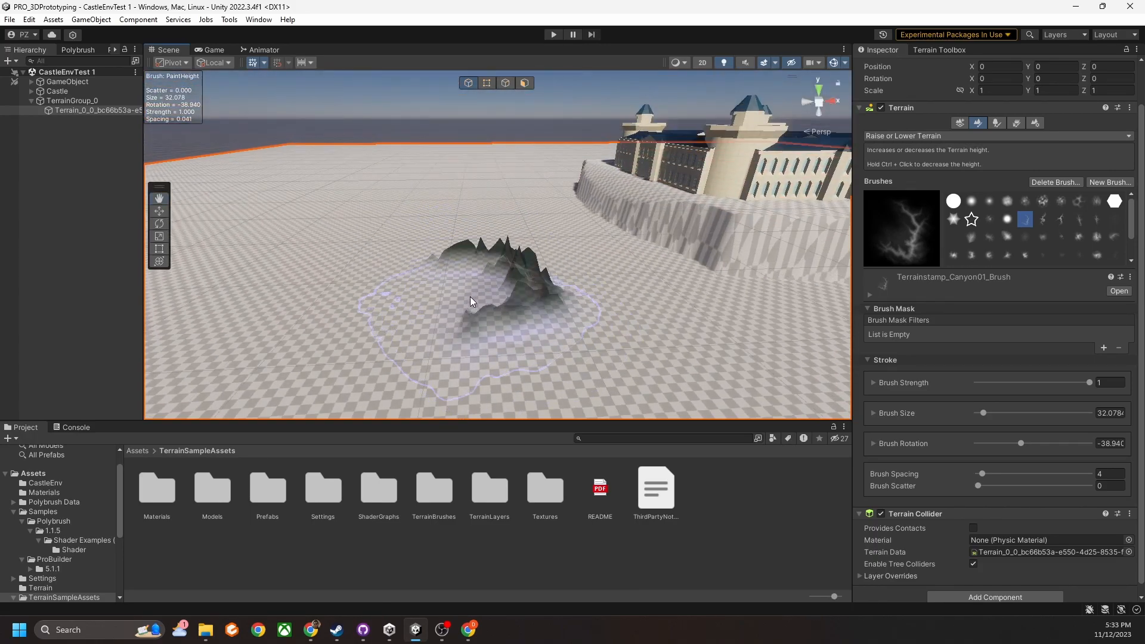
{"action": "mouse_move", "coordinate": [510, 282]}
{"action": "right_mouse_down"}
{"action": "mouse_move", "coordinate": [488, 251]}
{"action": "mouse_move", "coordinate": [448, 242]}
{"action": "right_mouse_up"}
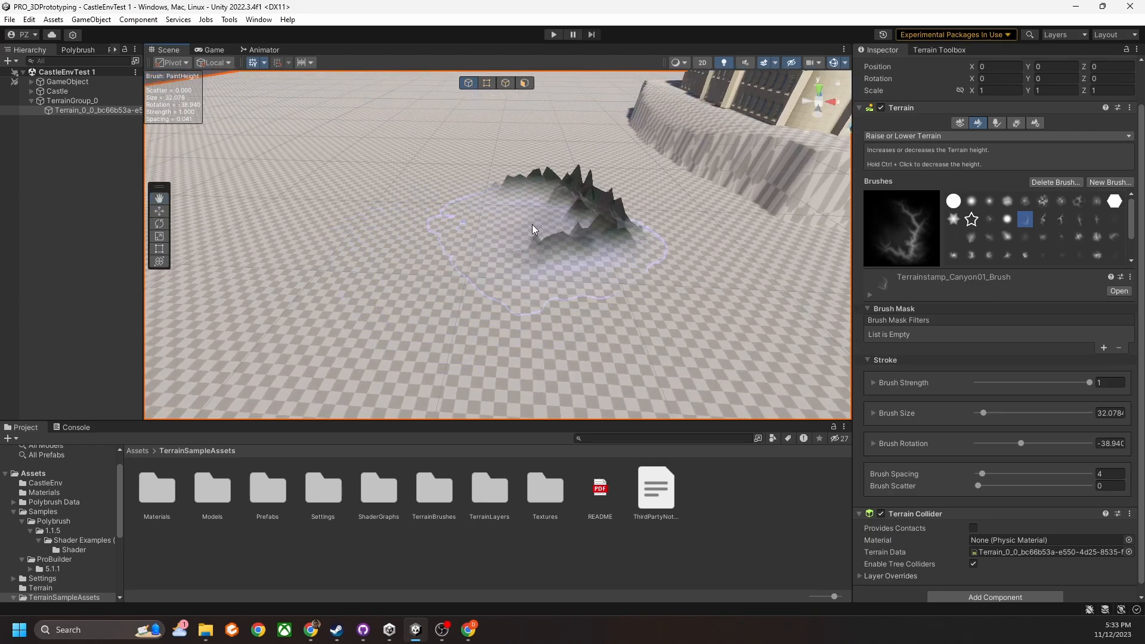
{"action": "key", "text": "a"}
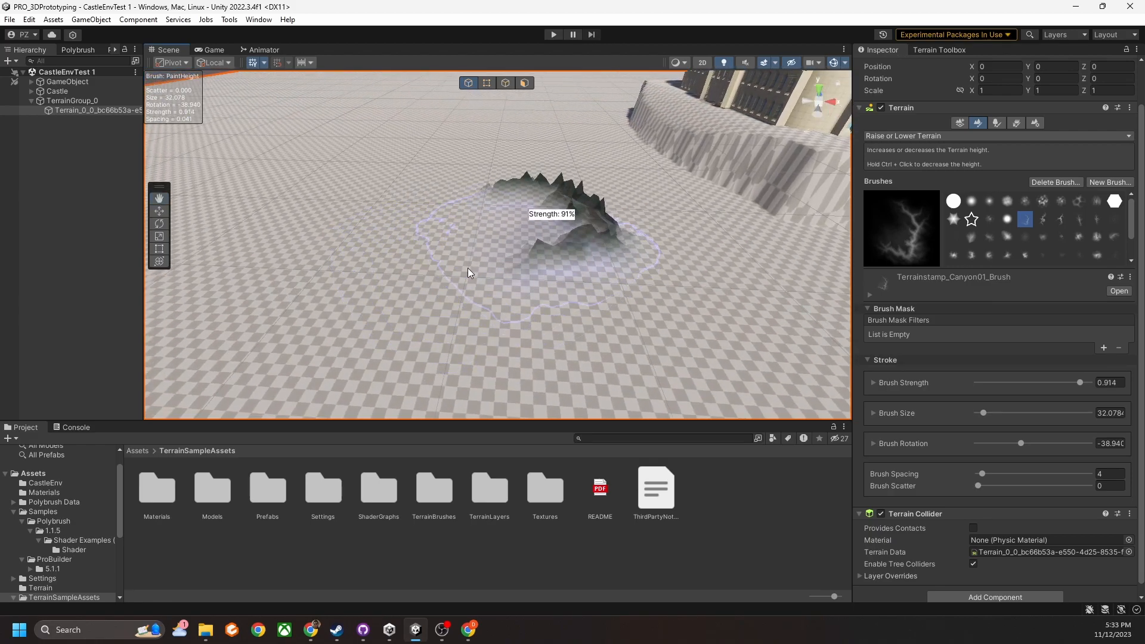
Try raising a jagged ridge across the flat ground with the canyon brush at full strength, and undo it
{"action": "mouse_move", "coordinate": [335, 331]}
{"action": "left_mouse_down"}
{"action": "mouse_move", "coordinate": [475, 238]}
{"action": "mouse_move", "coordinate": [239, 329]}
{"action": "mouse_move", "coordinate": [601, 203]}
{"action": "mouse_move", "coordinate": [596, 189]}
{"action": "mouse_move", "coordinate": [690, 183]}
{"action": "mouse_move", "coordinate": [747, 119]}
{"action": "mouse_move", "coordinate": [534, 216]}
{"action": "mouse_move", "coordinate": [728, 159]}
{"action": "mouse_move", "coordinate": [762, 130]}
{"action": "left_mouse_up"}
{"action": "middle_click_drag", "start_coordinate": [550, 262], "coordinate": [528, 213]}
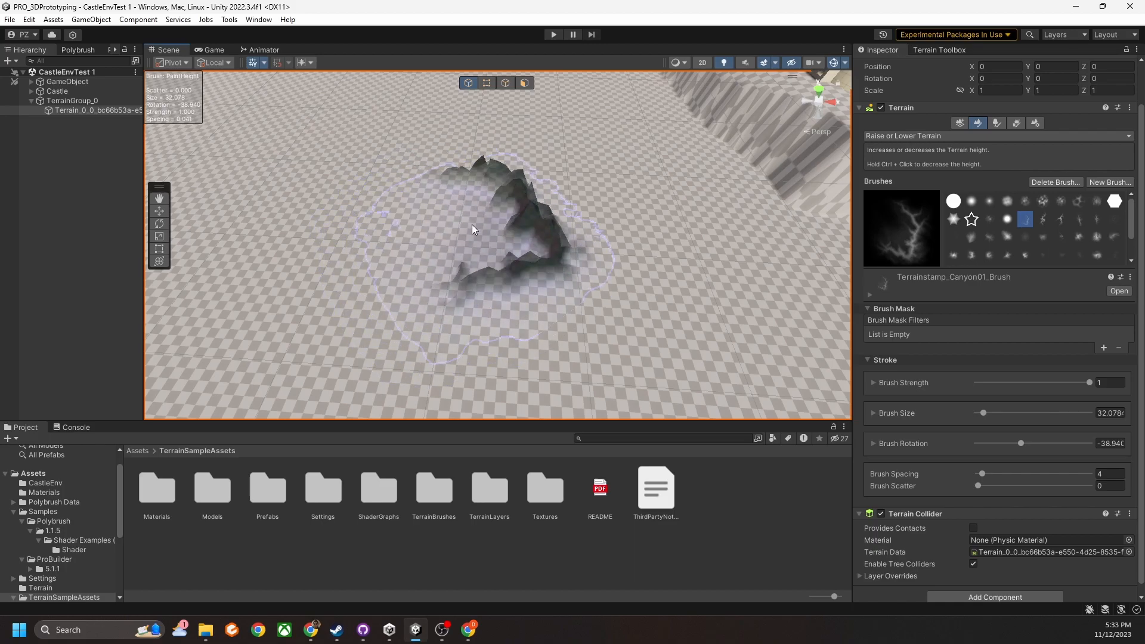
{"action": "right_click_drag", "start_coordinate": [531, 233], "coordinate": [550, 232]}
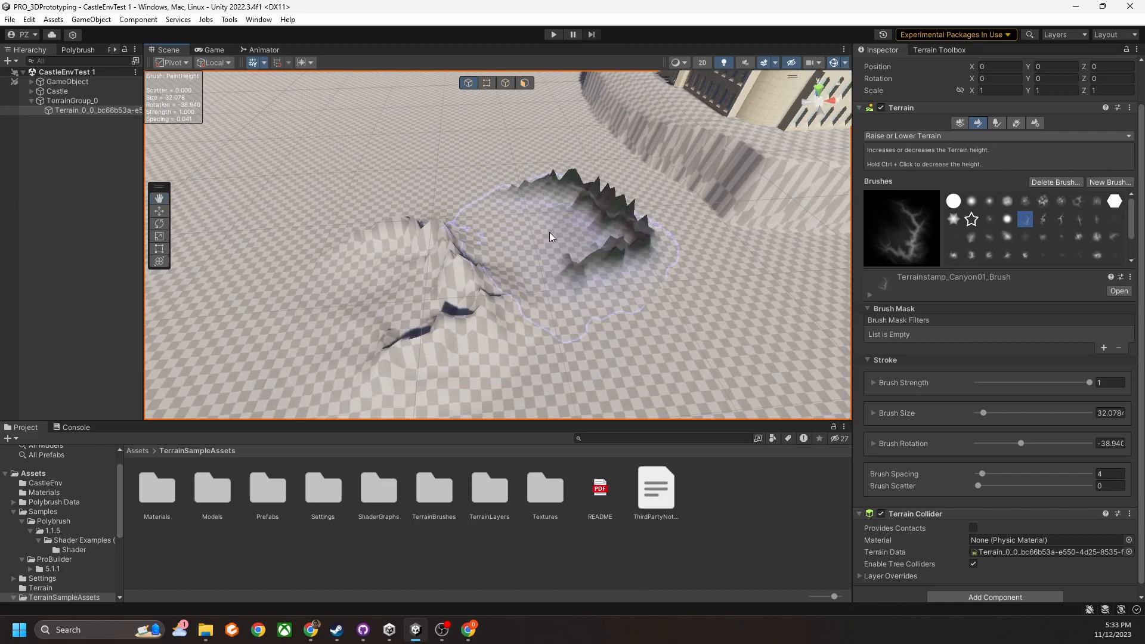
{"action": "mouse_move", "coordinate": [568, 279]}
{"action": "right_mouse_down"}
{"action": "mouse_move", "coordinate": [533, 301]}
{"action": "mouse_move", "coordinate": [504, 278]}
{"action": "right_mouse_up"}
{"action": "right_click_drag", "start_coordinate": [601, 227], "coordinate": [564, 246]}
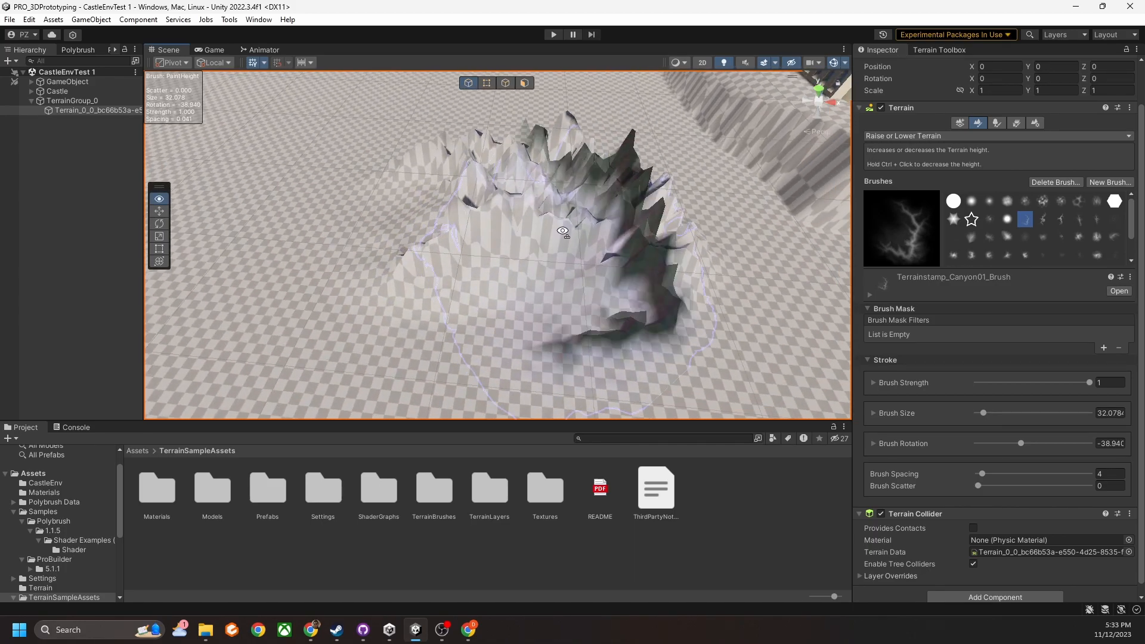
{"action": "key", "text": "ctrl+z"}
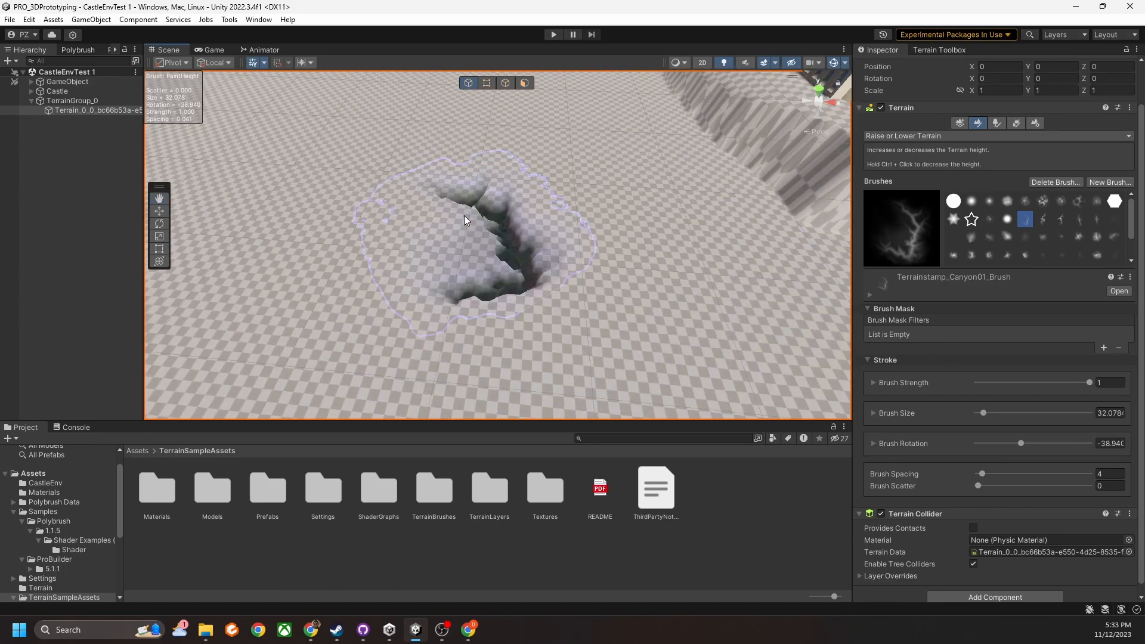
Try carving short depressions into the flat ground by lowering the terrain with the canyon brush, and undo the strokes
{"action": "left_click", "coordinate": [480, 213], "text": "ctrl"}
{"action": "mouse_move", "coordinate": [481, 213]}
{"action": "left_mouse_down", "text": "ctrl"}
{"action": "mouse_move", "coordinate": [401, 221]}
{"action": "mouse_move", "coordinate": [650, 235]}
{"action": "left_mouse_up", "text": "ctrl"}
{"action": "mouse_move", "coordinate": [651, 236]}
{"action": "right_mouse_down"}
{"action": "mouse_move", "coordinate": [673, 272]}
{"action": "mouse_move", "coordinate": [642, 228]}
{"action": "mouse_move", "coordinate": [495, 218]}
{"action": "right_mouse_up"}
{"action": "key", "text": "ctrl+z"}
{"action": "mouse_move", "coordinate": [382, 221]}
{"action": "left_mouse_down", "text": "ctrl"}
{"action": "mouse_move", "coordinate": [338, 231]}
{"action": "mouse_move", "coordinate": [499, 174]}
{"action": "mouse_move", "coordinate": [698, 147]}
{"action": "mouse_move", "coordinate": [657, 270]}
{"action": "mouse_move", "coordinate": [350, 302]}
{"action": "mouse_move", "coordinate": [453, 203]}
{"action": "left_mouse_up", "text": "ctrl"}
{"action": "right_click_drag", "start_coordinate": [453, 202], "coordinate": [428, 250]}
{"action": "scroll", "coordinate": [453, 235], "scroll_direction": "down", "scroll_amount": 8}
{"action": "scroll", "coordinate": [467, 234], "scroll_direction": "up", "scroll_amount": 4}
{"action": "left_click_drag", "start_coordinate": [467, 233], "coordinate": [536, 226], "text": "alt"}
{"action": "scroll", "coordinate": [543, 246], "scroll_direction": "up", "scroll_amount": 5}
{"action": "key", "text": "ctrl+z"}
{"action": "key", "text": "ctrl+z"}
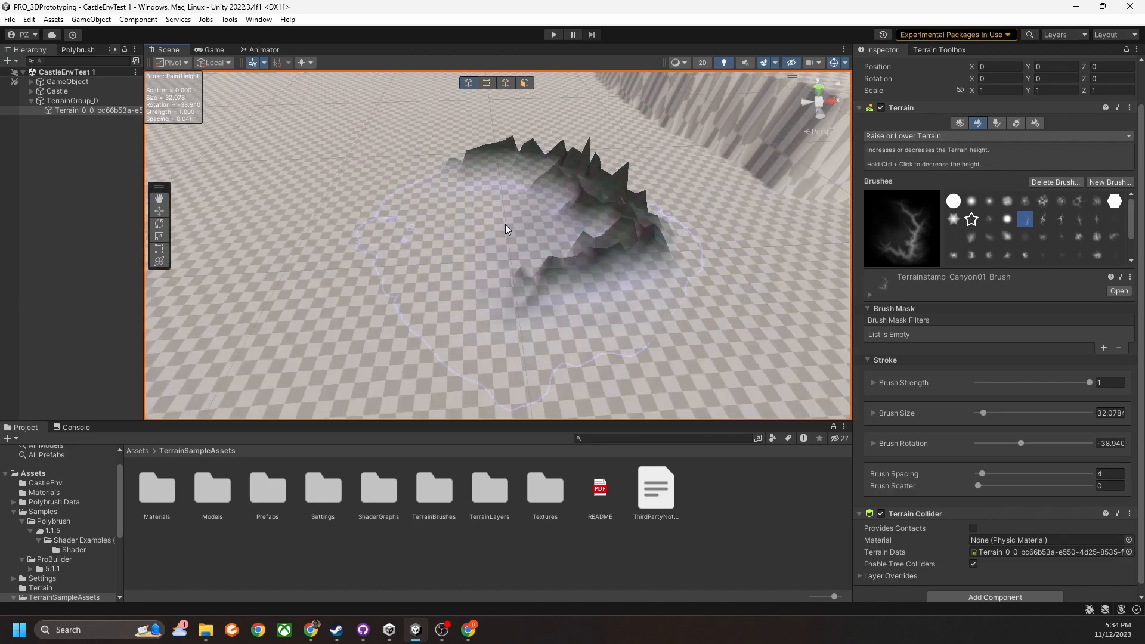
Try lowering a longer, deeper canyon with two canyon brush strokes at full strength, and undo the changes
{"action": "left_click_drag", "start_coordinate": [271, 213], "coordinate": [600, 190], "text": "ctrl"}
{"action": "scroll", "coordinate": [603, 200], "scroll_direction": "up", "scroll_amount": 3}
{"action": "right_click_drag", "start_coordinate": [604, 206], "coordinate": [605, 256]}
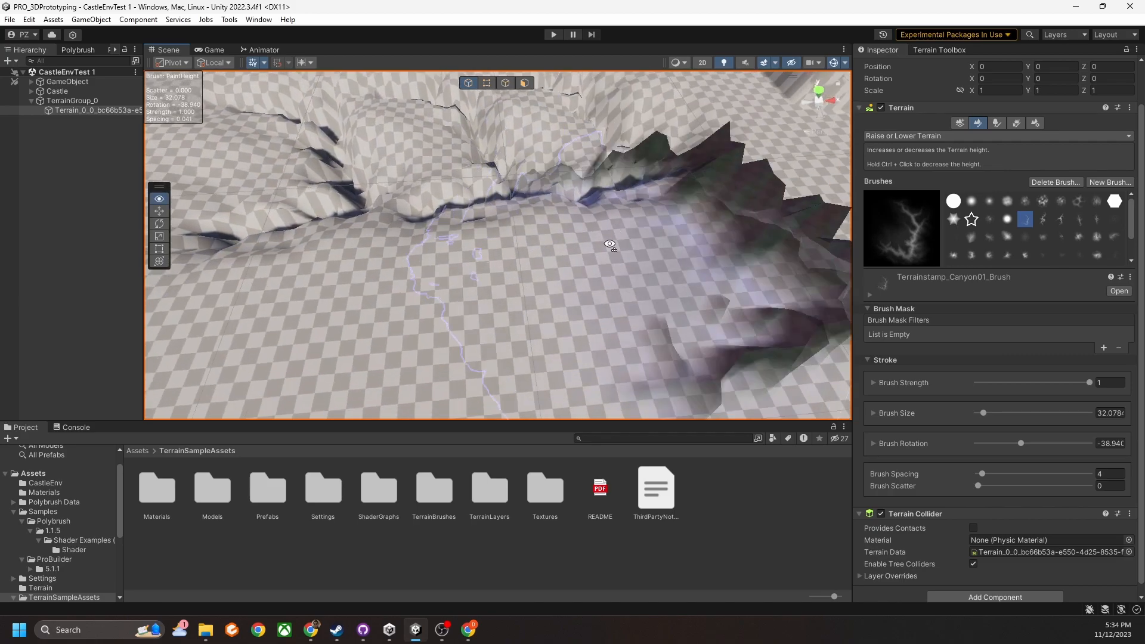
{"action": "mouse_move", "coordinate": [418, 268]}
{"action": "left_mouse_down", "text": "ctrl"}
{"action": "mouse_move", "coordinate": [603, 247]}
{"action": "mouse_move", "coordinate": [656, 254]}
{"action": "left_mouse_up", "text": "ctrl"}
{"action": "mouse_move", "coordinate": [519, 209]}
{"action": "right_mouse_down"}
{"action": "mouse_move", "coordinate": [534, 170]}
{"action": "mouse_move", "coordinate": [507, 174]}
{"action": "mouse_move", "coordinate": [521, 191]}
{"action": "right_mouse_up"}
{"action": "scroll", "coordinate": [507, 174], "scroll_direction": "down", "scroll_amount": 8}
{"action": "scroll", "coordinate": [507, 176], "scroll_direction": "up", "scroll_amount": 4}
{"action": "key", "text": "ctrl+z"}
{"action": "key", "text": "ctrl+z"}
{"action": "key", "text": "ctrl+z"}
{"action": "key", "text": "ctrl+z"}
{"action": "key", "text": "ctrl+z"}
Reduce the canyon brush strength to 0.562
{"action": "left_click", "coordinate": [457, 222]}
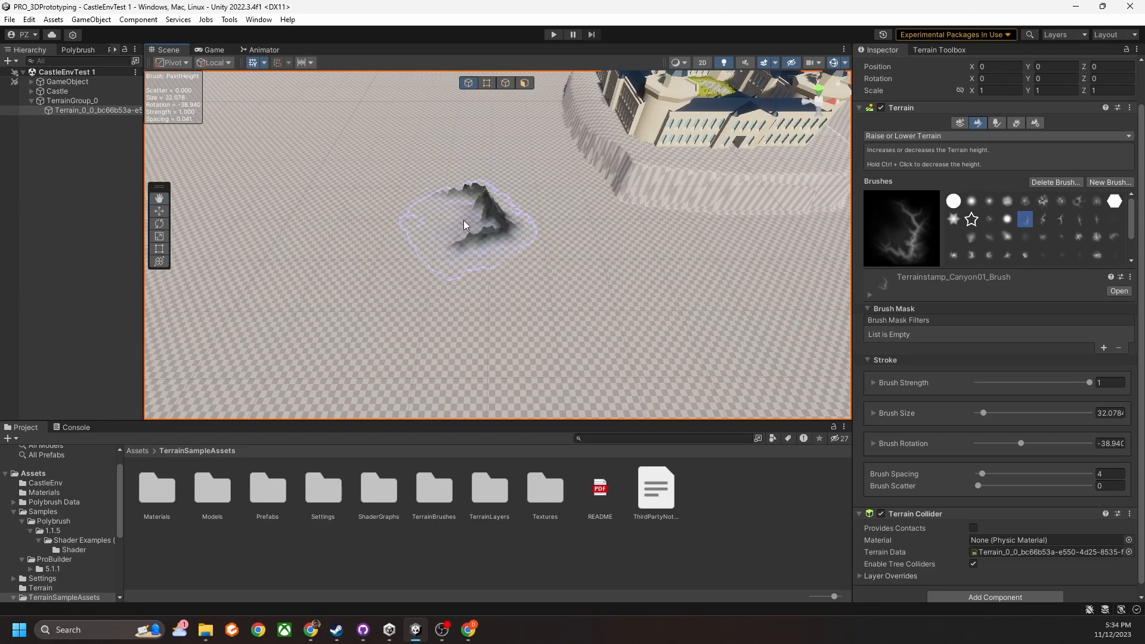
{"action": "key", "text": "a"}
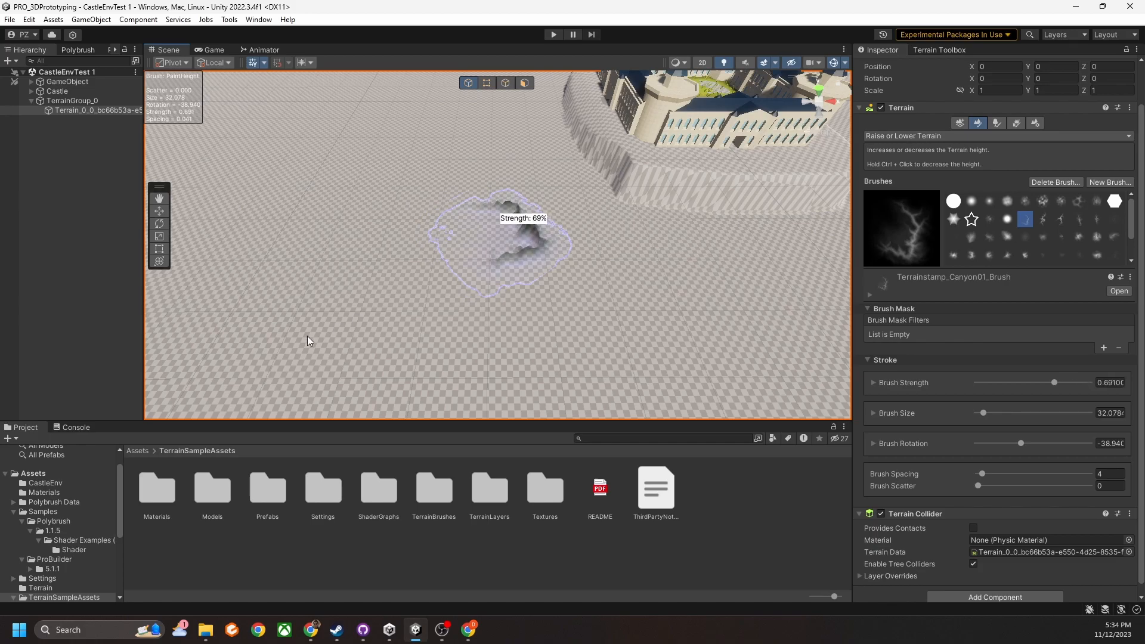
Try building up a tall rocky mound near the castle with the reduced-strength canyon brush, and undo the strokes
{"action": "mouse_move", "coordinate": [349, 252]}
{"action": "left_mouse_down"}
{"action": "mouse_move", "coordinate": [541, 245]}
{"action": "mouse_move", "coordinate": [524, 251]}
{"action": "left_mouse_up"}
{"action": "scroll", "coordinate": [521, 241], "scroll_direction": "up", "scroll_amount": 10}
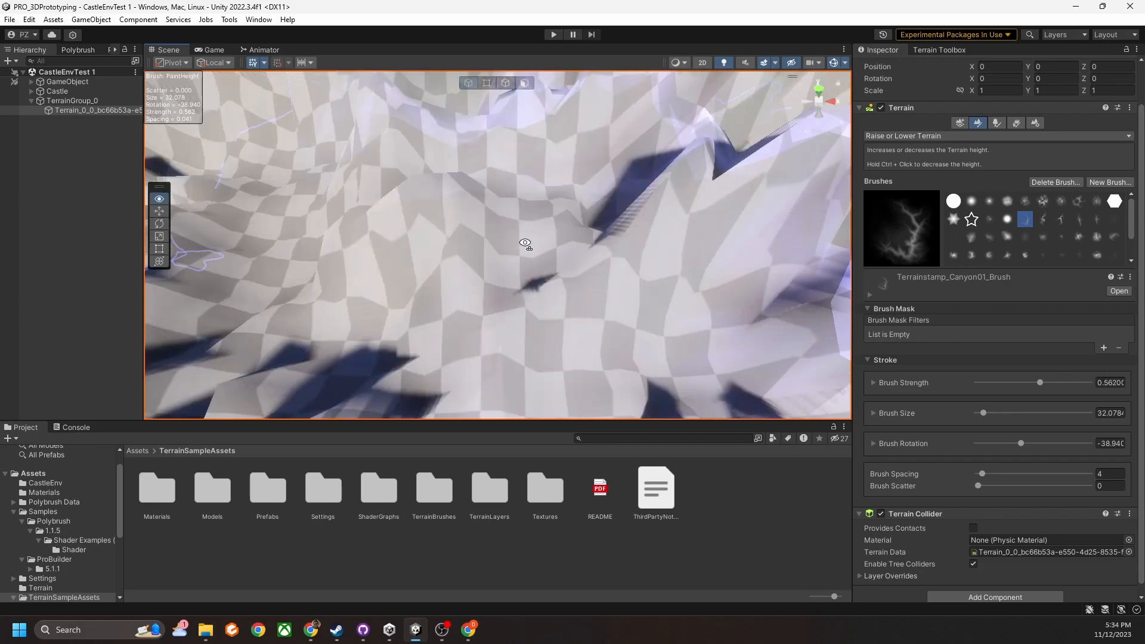
{"action": "scroll", "coordinate": [525, 242], "scroll_direction": "down", "scroll_amount": 10}
{"action": "mouse_move", "coordinate": [435, 259]}
{"action": "left_mouse_down"}
{"action": "mouse_move", "coordinate": [440, 239]}
{"action": "mouse_move", "coordinate": [345, 273]}
{"action": "mouse_move", "coordinate": [354, 201]}
{"action": "mouse_move", "coordinate": [442, 172]}
{"action": "left_mouse_up"}
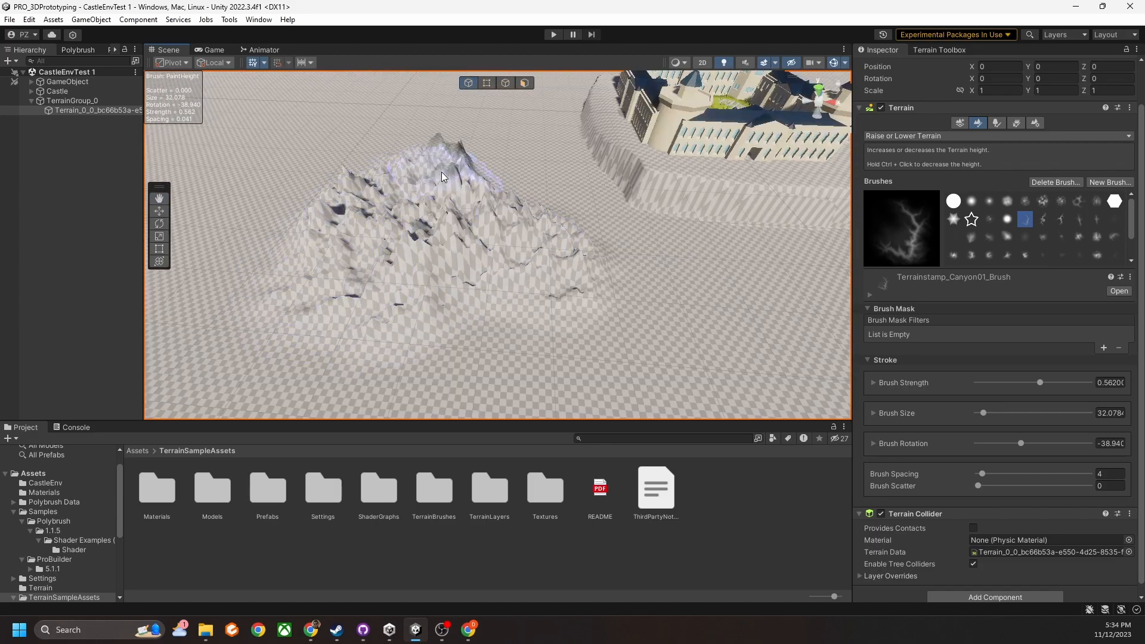
{"action": "mouse_move", "coordinate": [349, 245]}
{"action": "right_mouse_down"}
{"action": "mouse_move", "coordinate": [512, 230]}
{"action": "mouse_move", "coordinate": [469, 249]}
{"action": "right_mouse_up"}
{"action": "middle_click_drag", "start_coordinate": [469, 248], "coordinate": [472, 245]}
{"action": "scroll", "coordinate": [472, 245], "scroll_direction": "down", "scroll_amount": 5}
{"action": "key", "text": "ctrl+z"}
{"action": "key", "text": "ctrl+z"}
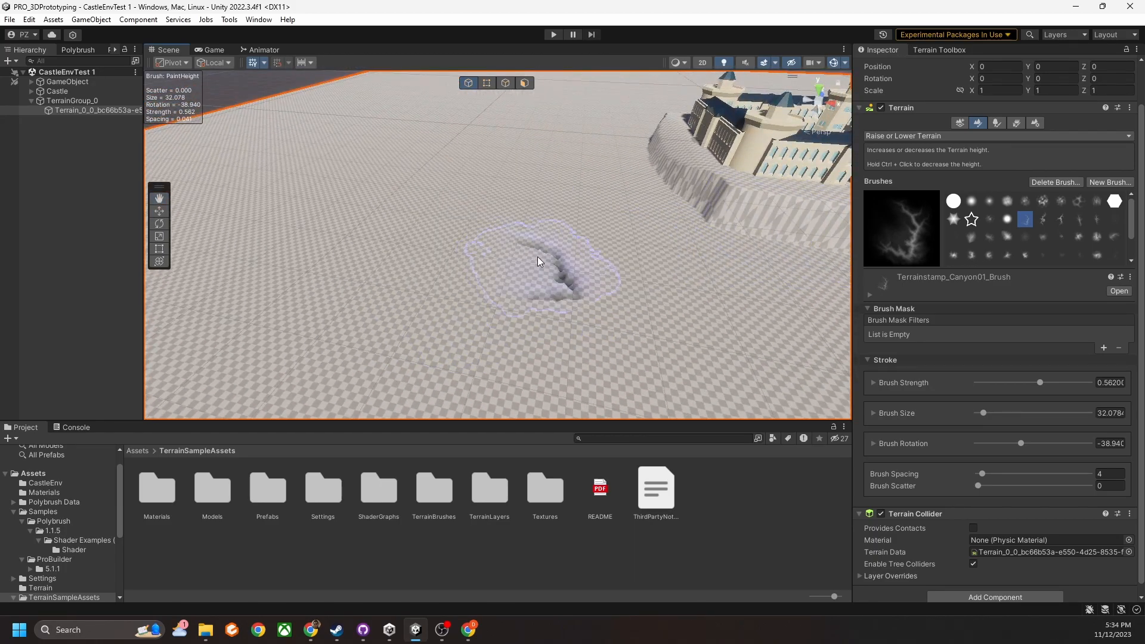
Choose Terrainstamp_Mountain01_Brush and raise a first mountain ridge on the flat ground away from the castle
{"action": "left_click", "coordinate": [1044, 205]}
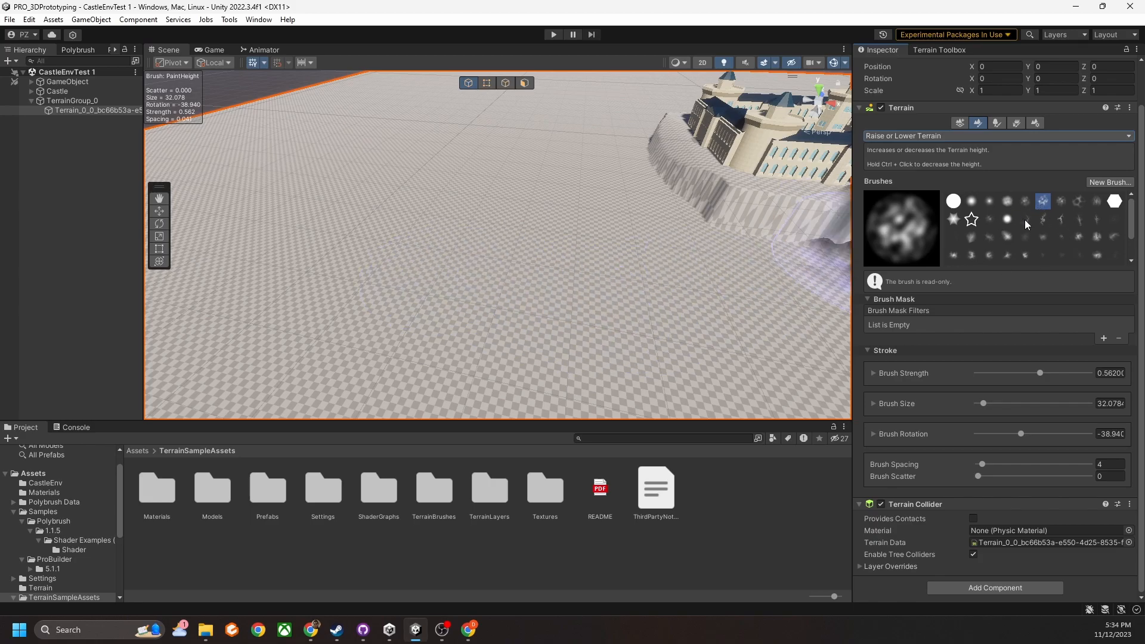
{"action": "left_click", "coordinate": [1082, 235]}
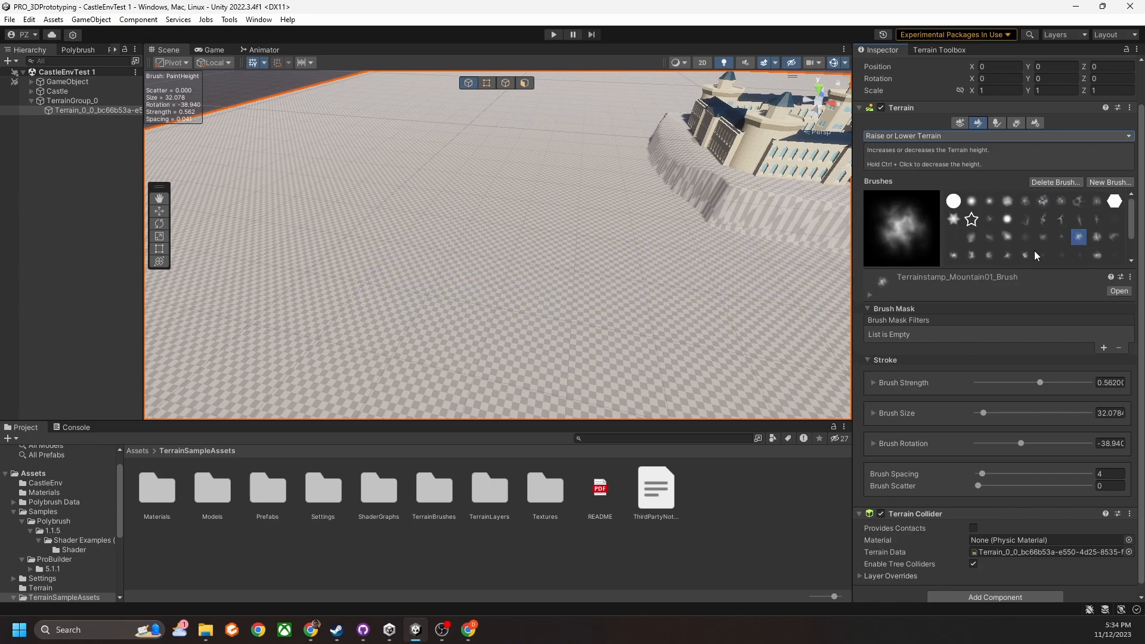
{"action": "left_click_drag", "start_coordinate": [444, 279], "coordinate": [606, 295]}
{"action": "right_click_drag", "start_coordinate": [541, 283], "coordinate": [645, 255]}
{"action": "key", "text": "a"}
{"action": "middle_click_drag", "start_coordinate": [645, 256], "coordinate": [639, 262]}
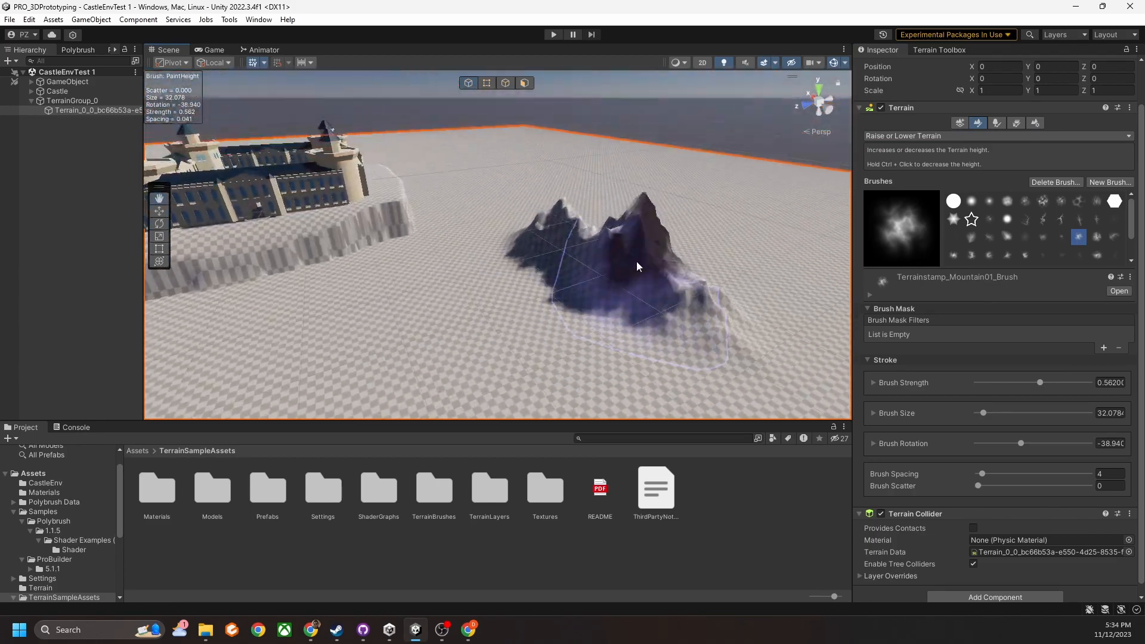
Extend the mountain range with several more raising strokes beside the first ridge, using the mountain brush
{"action": "left_click_drag", "start_coordinate": [525, 295], "coordinate": [636, 343]}
{"action": "mouse_move", "coordinate": [633, 336]}
{"action": "right_mouse_down"}
{"action": "mouse_move", "coordinate": [645, 327]}
{"action": "mouse_move", "coordinate": [548, 256]}
{"action": "right_mouse_up"}
{"action": "mouse_move", "coordinate": [549, 256]}
{"action": "left_mouse_down"}
{"action": "mouse_move", "coordinate": [512, 310]}
{"action": "mouse_move", "coordinate": [667, 298]}
{"action": "mouse_move", "coordinate": [580, 337]}
{"action": "left_mouse_up"}
{"action": "right_click_drag", "start_coordinate": [580, 338], "coordinate": [585, 267]}
{"action": "mouse_move", "coordinate": [585, 267]}
{"action": "left_mouse_down"}
{"action": "mouse_move", "coordinate": [477, 234]}
{"action": "mouse_move", "coordinate": [588, 231]}
{"action": "left_mouse_up"}
{"action": "mouse_move", "coordinate": [589, 232]}
{"action": "right_mouse_down"}
{"action": "mouse_move", "coordinate": [467, 281]}
{"action": "mouse_move", "coordinate": [389, 258]}
{"action": "mouse_move", "coordinate": [543, 276]}
{"action": "mouse_move", "coordinate": [494, 256]}
{"action": "mouse_move", "coordinate": [568, 243]}
{"action": "mouse_move", "coordinate": [570, 258]}
{"action": "mouse_move", "coordinate": [491, 274]}
{"action": "mouse_move", "coordinate": [538, 293]}
{"action": "right_mouse_up"}
{"action": "scroll", "coordinate": [390, 259], "scroll_direction": "up", "scroll_amount": 5}
{"action": "left_click_drag", "start_coordinate": [538, 292], "coordinate": [554, 297]}
{"action": "mouse_move", "coordinate": [554, 296]}
{"action": "right_mouse_down"}
{"action": "mouse_move", "coordinate": [620, 299]}
{"action": "mouse_move", "coordinate": [600, 317]}
{"action": "mouse_move", "coordinate": [629, 285]}
{"action": "right_mouse_up"}
Stamp a group of separate, spaced-out peaks on the open ground beyond the ridge with the mountain brush
{"action": "left_click", "coordinate": [621, 299]}
{"action": "left_click", "coordinate": [628, 285]}
{"action": "left_click", "coordinate": [492, 212]}
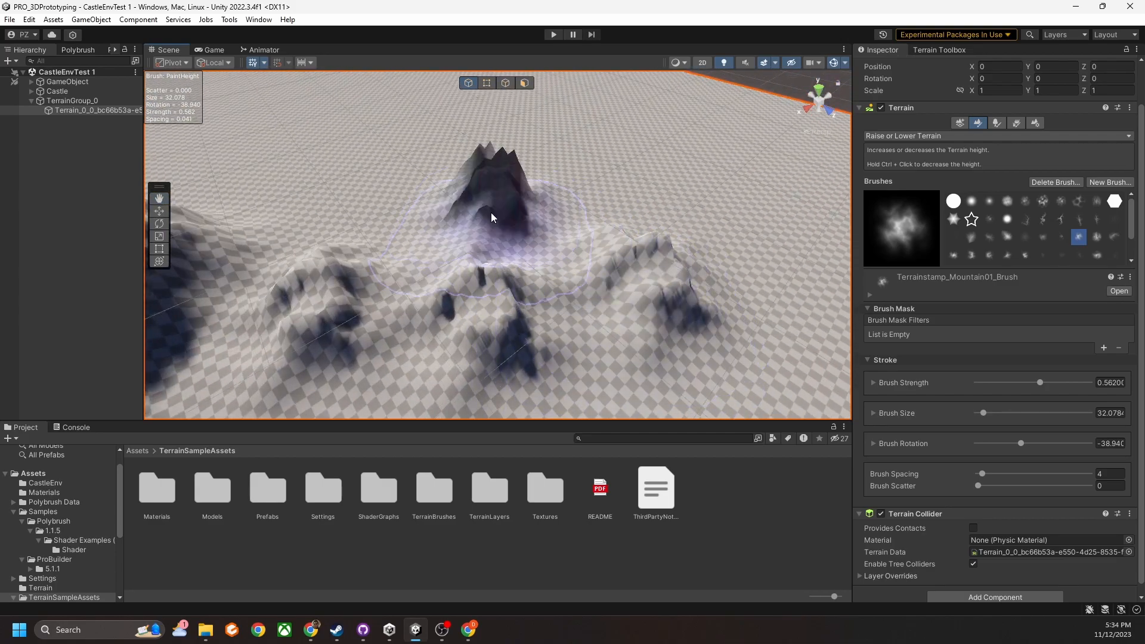
{"action": "left_click", "coordinate": [592, 180]}
{"action": "left_click", "coordinate": [354, 188]}
{"action": "left_click", "coordinate": [457, 144]}
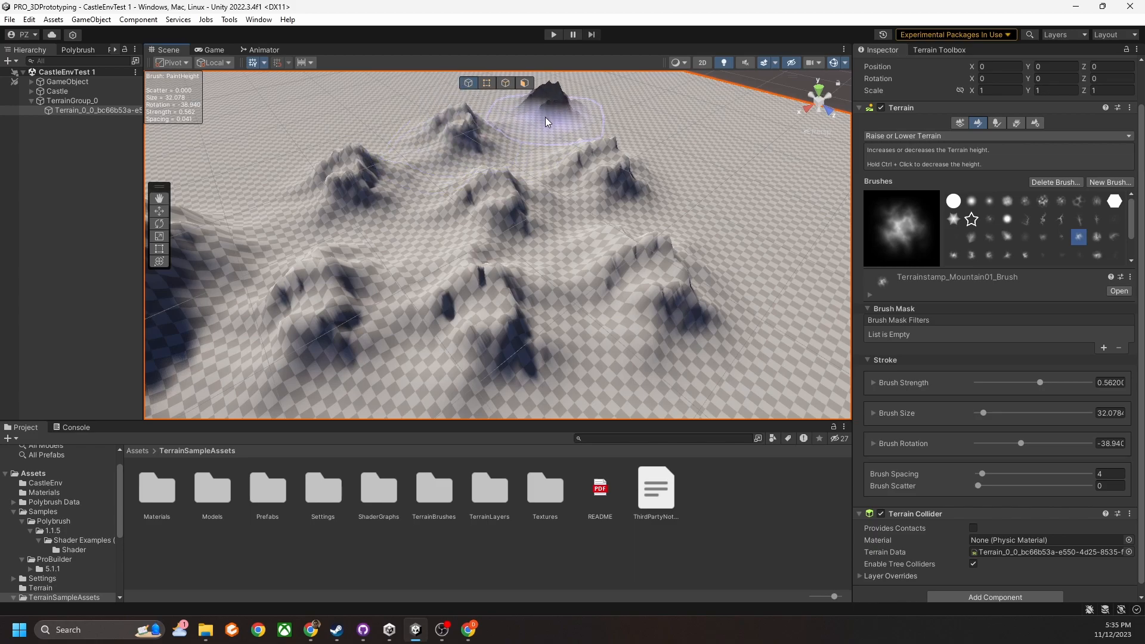
{"action": "left_click", "coordinate": [546, 120]}
{"action": "right_click_drag", "start_coordinate": [547, 120], "coordinate": [558, 209]}
{"action": "mouse_move", "coordinate": [558, 209]}
{"action": "middle_mouse_down"}
{"action": "mouse_move", "coordinate": [537, 225]}
{"action": "mouse_move", "coordinate": [450, 188]}
{"action": "middle_mouse_up"}
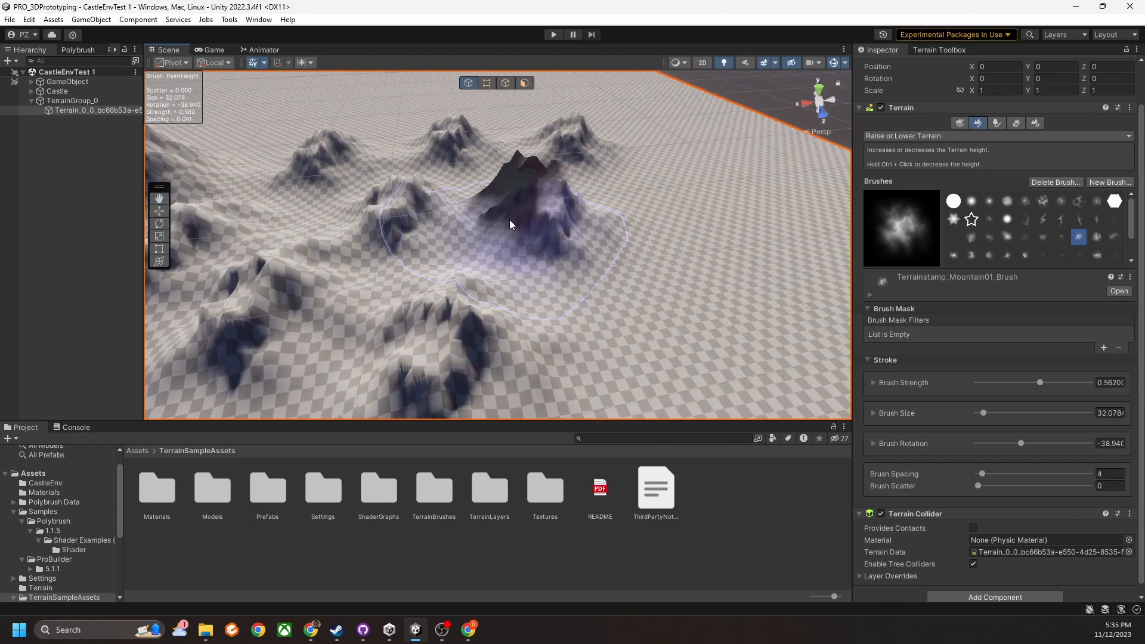
Stamp three more peaks beside the group, rotating the brush before each one and ending at about 66.29 degrees
{"action": "right_click_drag", "start_coordinate": [545, 208], "coordinate": [526, 246]}
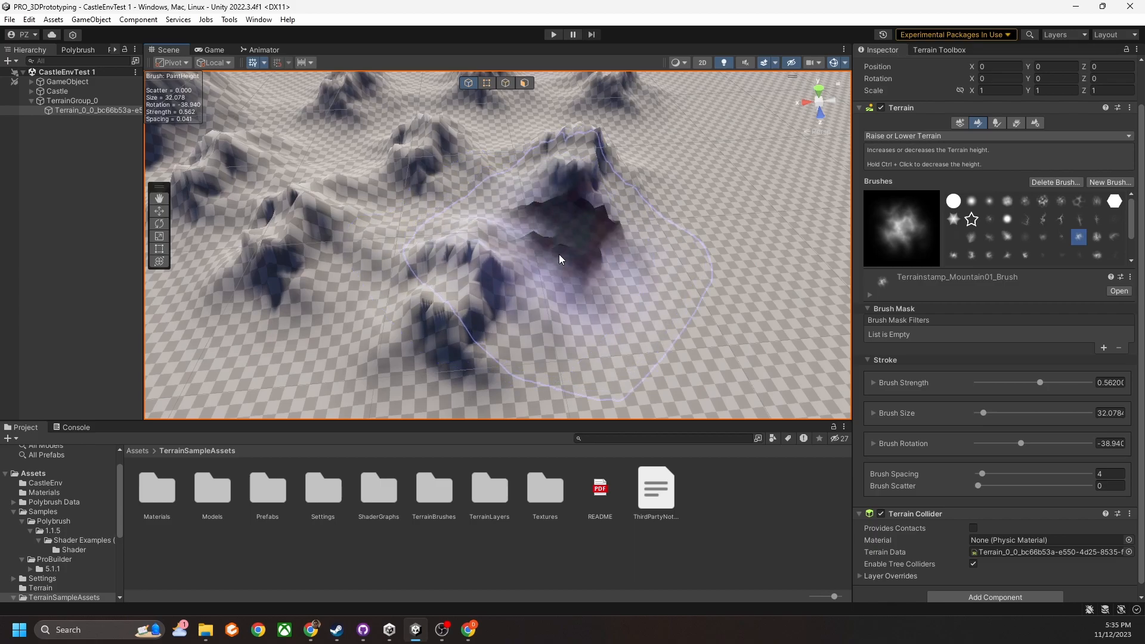
{"action": "key", "text": "d"}
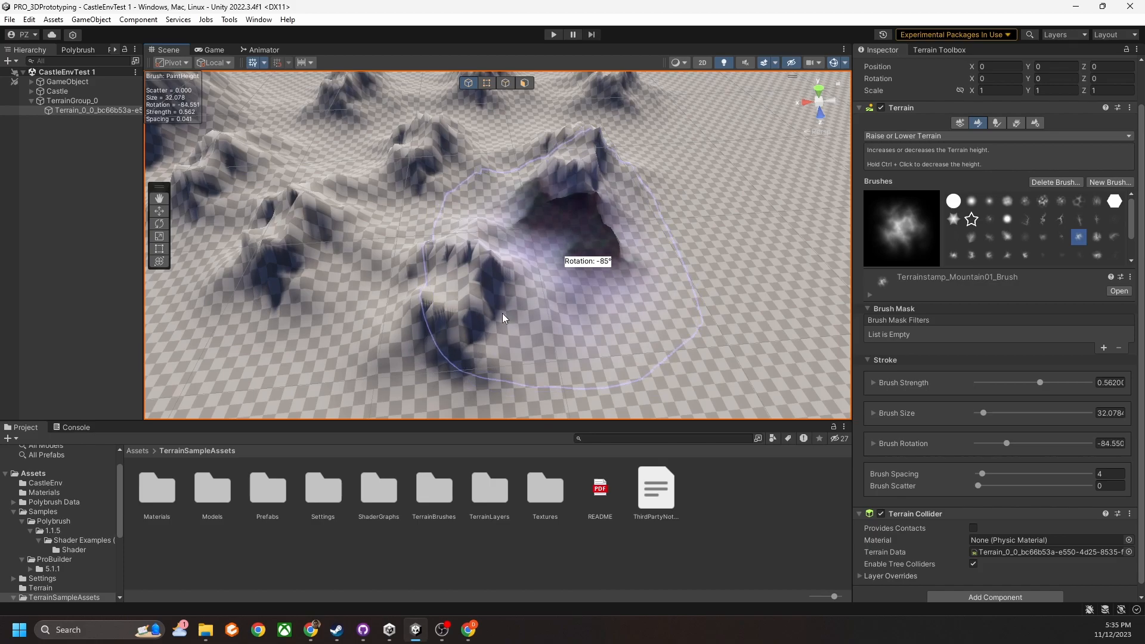
{"action": "key", "text": "d"}
{"action": "left_click", "coordinate": [692, 181]}
{"action": "mouse_move", "coordinate": [692, 181]}
{"action": "right_mouse_down"}
{"action": "mouse_move", "coordinate": [657, 210]}
{"action": "mouse_move", "coordinate": [592, 231]}
{"action": "right_mouse_up"}
{"action": "key", "text": "d"}
{"action": "key", "text": "d"}
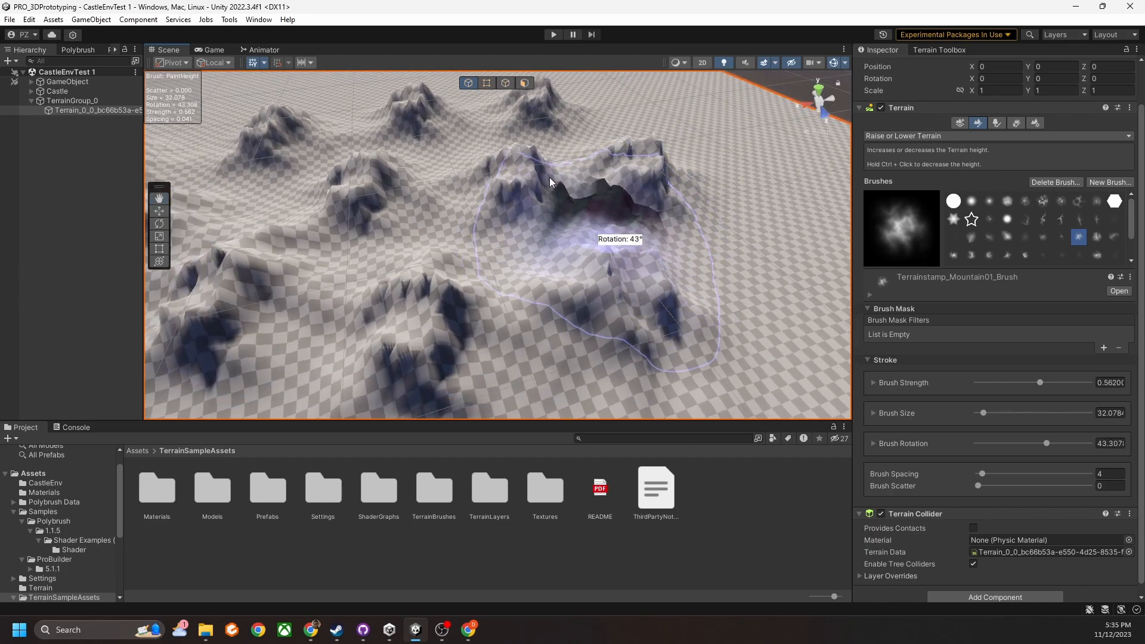
{"action": "left_click", "coordinate": [697, 249]}
{"action": "key", "text": "d"}
{"action": "left_click", "coordinate": [712, 174]}
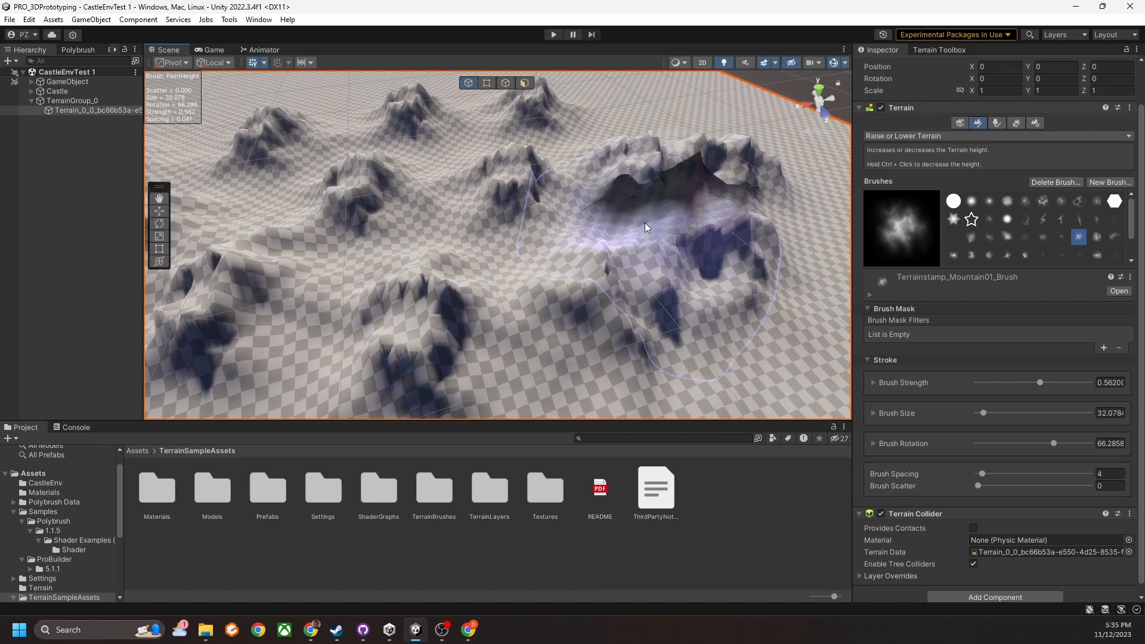
Examine the stamped peaks and the mountain ridge close up and from far away, relative to the castle
{"action": "right_click_drag", "start_coordinate": [584, 238], "coordinate": [600, 238]}
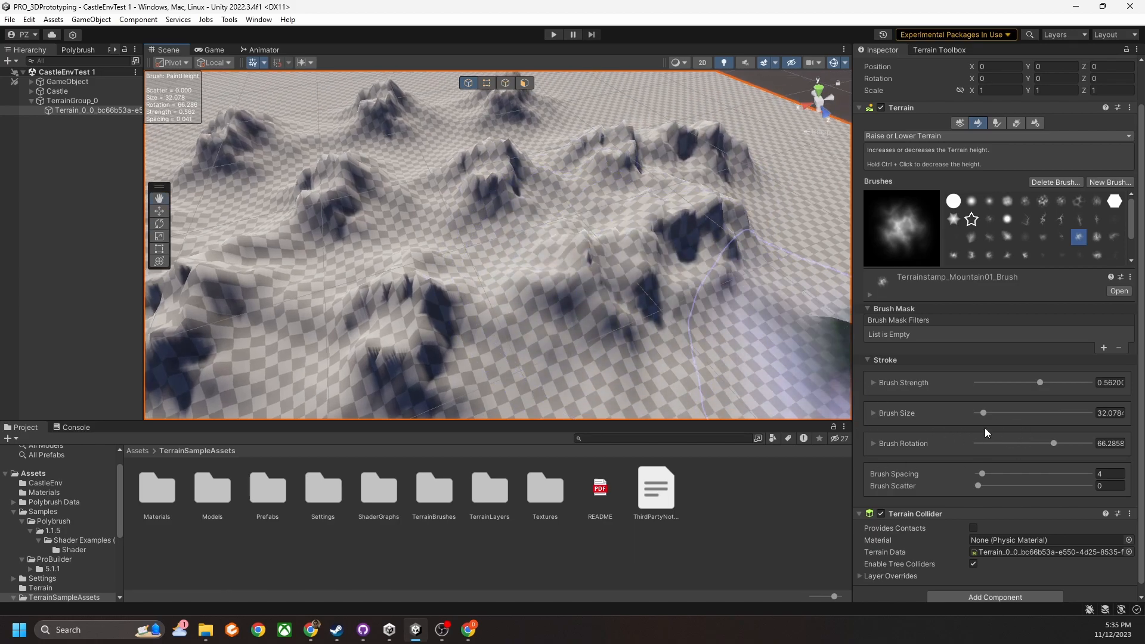
{"action": "scroll", "coordinate": [583, 225], "scroll_direction": "down", "scroll_amount": 3}
{"action": "scroll", "coordinate": [549, 266], "scroll_direction": "down", "scroll_amount": 6}
{"action": "mouse_move", "coordinate": [583, 225]}
{"action": "right_mouse_down"}
{"action": "mouse_move", "coordinate": [550, 266]}
{"action": "mouse_move", "coordinate": [500, 250]}
{"action": "mouse_move", "coordinate": [644, 243]}
{"action": "mouse_move", "coordinate": [600, 220]}
{"action": "mouse_move", "coordinate": [608, 216]}
{"action": "mouse_move", "coordinate": [573, 262]}
{"action": "mouse_move", "coordinate": [554, 263]}
{"action": "right_mouse_up"}
{"action": "scroll", "coordinate": [513, 253], "scroll_direction": "up", "scroll_amount": 5}
{"action": "scroll", "coordinate": [600, 220], "scroll_direction": "down", "scroll_amount": 8}
{"action": "scroll", "coordinate": [610, 220], "scroll_direction": "up", "scroll_amount": 5}
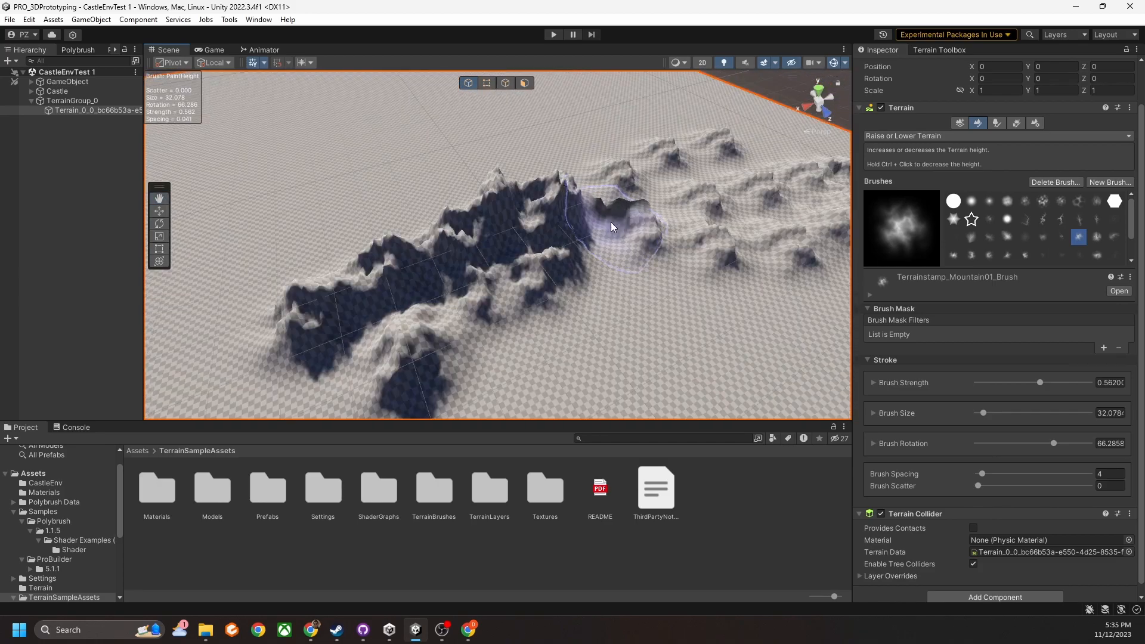
{"action": "scroll", "coordinate": [611, 222], "scroll_direction": "down", "scroll_amount": 8}
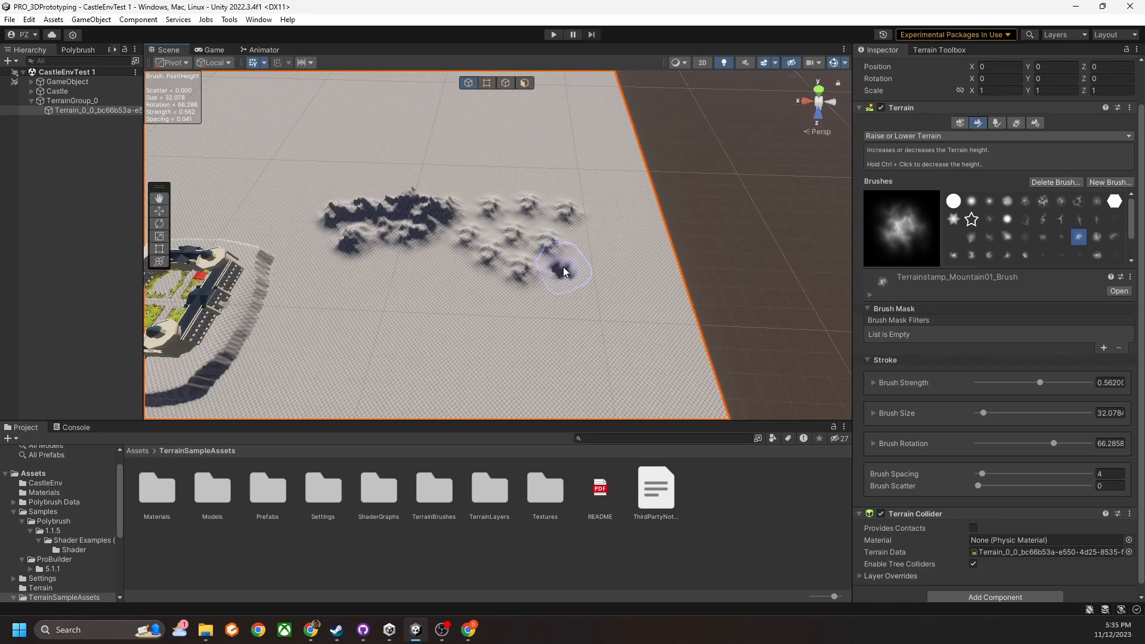
Undo all the stamped peaks and the mountain ridge beside the castle
{"action": "key", "text": "ctrl+z"}
{"action": "key", "text": "ctrl+z"}
{"action": "key", "text": "ctrl+z"}
{"action": "key", "text": "ctrl+z"}
{"action": "key", "text": "ctrl+z"}
{"action": "key", "text": "ctrl+z"}
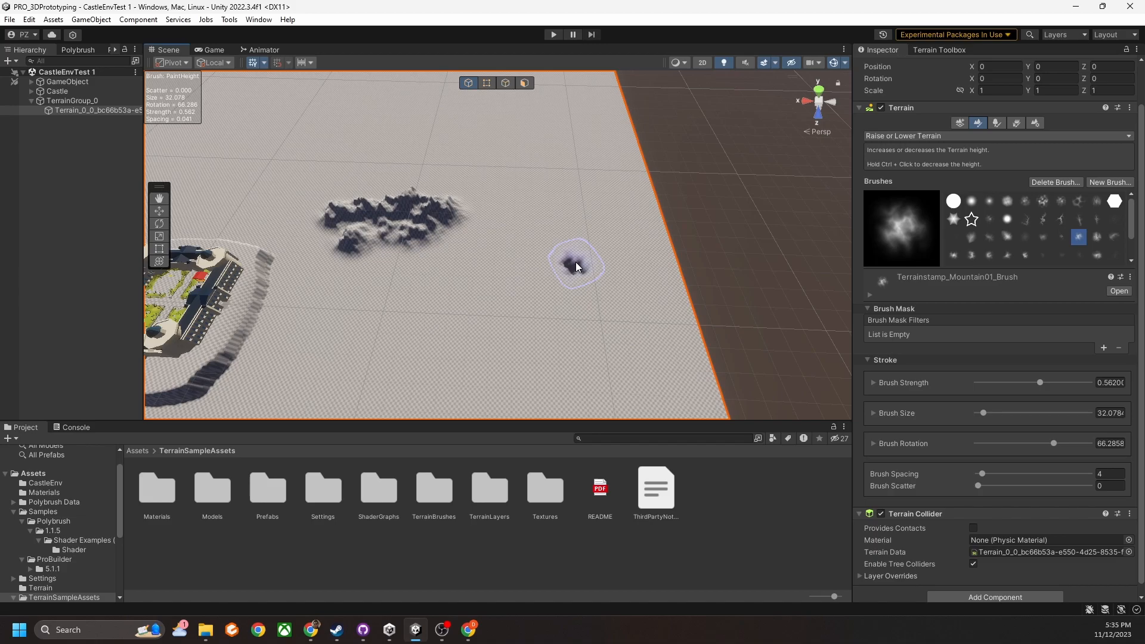
{"action": "key", "text": "ctrl+z"}
{"action": "key", "text": "ctrl+z"}
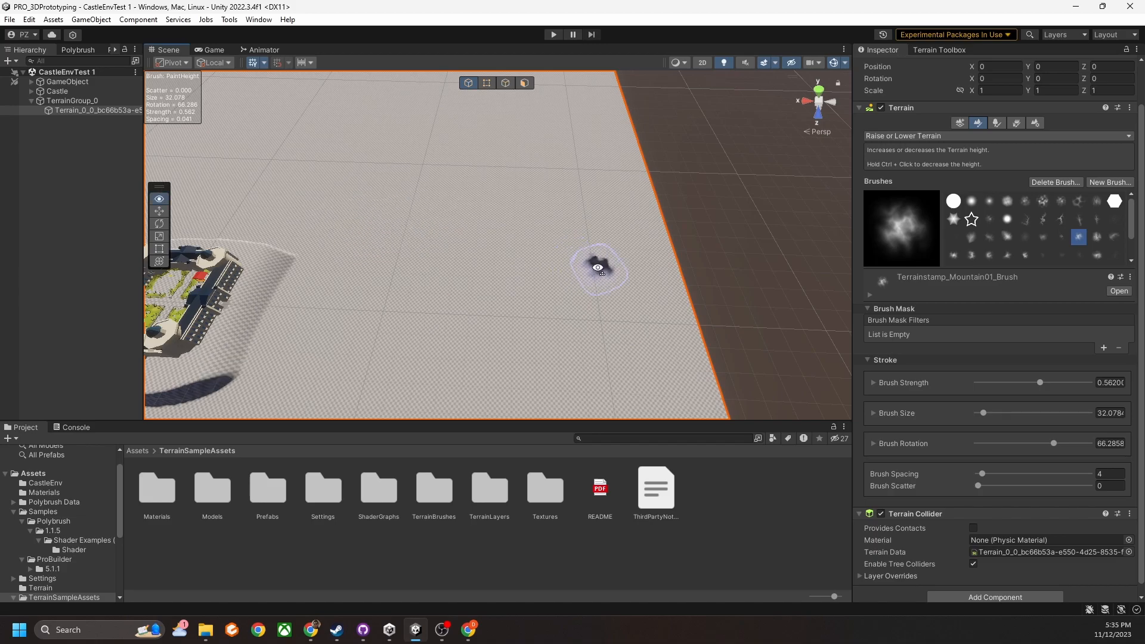
Examine the castle, its plateau and the surrounding flat terrain from several angles and from far away
{"action": "right_click_drag", "start_coordinate": [599, 268], "coordinate": [518, 216]}
{"action": "middle_click_drag", "start_coordinate": [517, 216], "coordinate": [522, 241]}
{"action": "scroll", "coordinate": [513, 245], "scroll_direction": "up", "scroll_amount": 5}
{"action": "right_click_drag", "start_coordinate": [512, 245], "coordinate": [567, 222]}
{"action": "middle_click_drag", "start_coordinate": [567, 223], "coordinate": [584, 210]}
{"action": "scroll", "coordinate": [583, 211], "scroll_direction": "up", "scroll_amount": 3}
{"action": "right_click_drag", "start_coordinate": [583, 212], "coordinate": [678, 210]}
{"action": "middle_click_drag", "start_coordinate": [678, 210], "coordinate": [673, 210]}
{"action": "scroll", "coordinate": [672, 235], "scroll_direction": "up", "scroll_amount": 3}
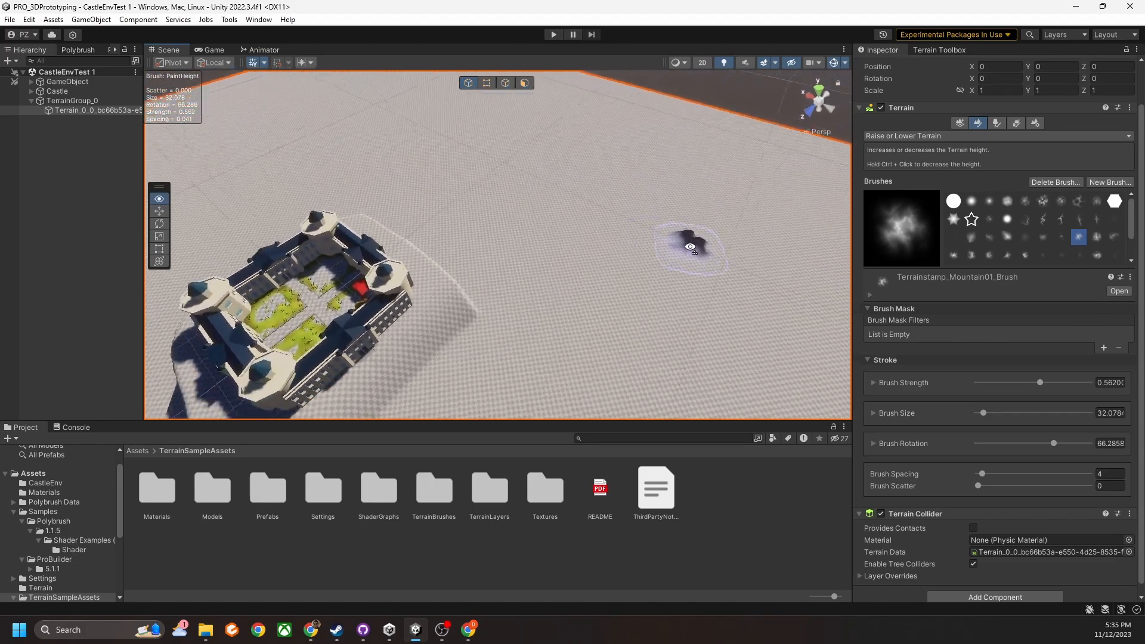
{"action": "right_click_drag", "start_coordinate": [680, 240], "coordinate": [638, 257]}
{"action": "middle_click_drag", "start_coordinate": [637, 257], "coordinate": [650, 263]}
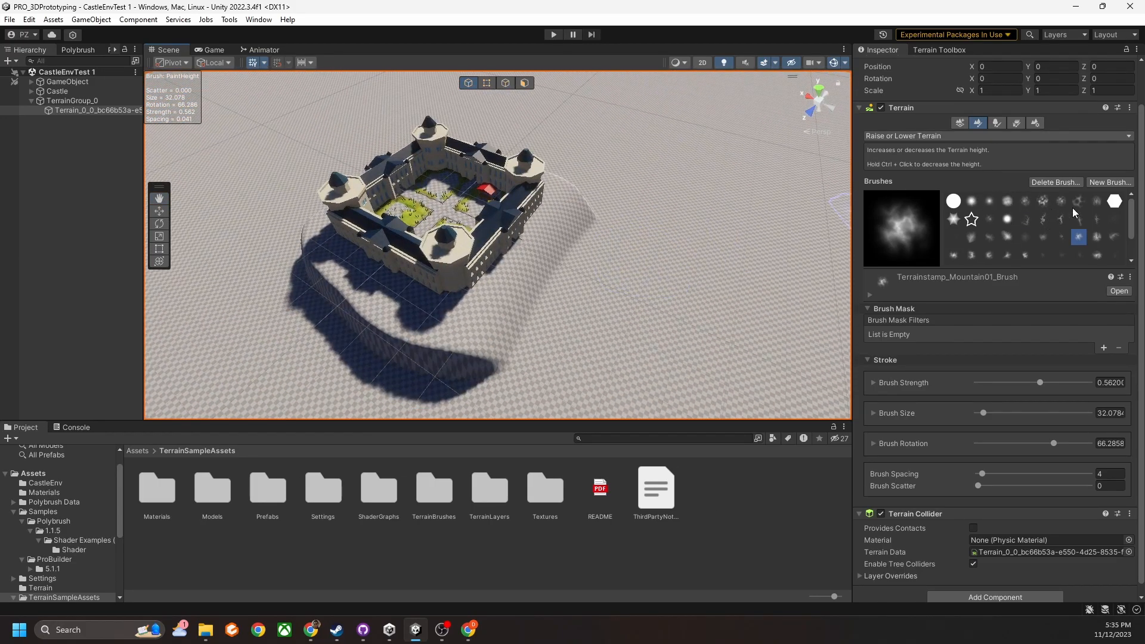
{"action": "right_click_drag", "start_coordinate": [629, 208], "coordinate": [567, 230]}
{"action": "scroll", "coordinate": [568, 232], "scroll_direction": "down", "scroll_amount": 4}
{"action": "right_click_drag", "start_coordinate": [650, 257], "coordinate": [749, 228]}
{"action": "scroll", "coordinate": [686, 236], "scroll_direction": "down", "scroll_amount": 4}
{"action": "middle_click_drag", "start_coordinate": [620, 214], "coordinate": [608, 212]}
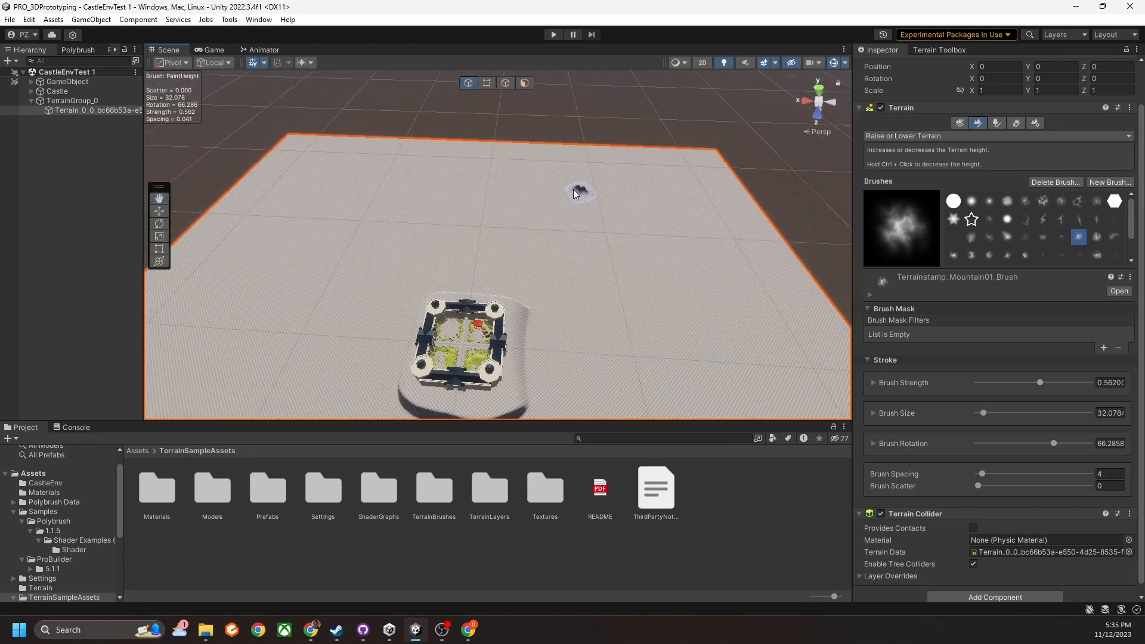
{"action": "left_click_drag", "start_coordinate": [406, 184], "coordinate": [784, 222]}
{"action": "mouse_move", "coordinate": [731, 165]}
{"action": "left_mouse_down"}
{"action": "mouse_move", "coordinate": [661, 149]}
{"action": "mouse_move", "coordinate": [435, 188]}
{"action": "left_mouse_up"}
{"action": "left_click_drag", "start_coordinate": [485, 186], "coordinate": [497, 185]}
{"action": "left_click_drag", "start_coordinate": [545, 145], "coordinate": [271, 196]}
{"action": "left_click_drag", "start_coordinate": [406, 187], "coordinate": [540, 182], "text": "alt"}
{"action": "left_click_drag", "start_coordinate": [529, 141], "coordinate": [344, 385]}
{"action": "left_click_drag", "start_coordinate": [587, 262], "coordinate": [445, 292], "text": "alt"}
{"action": "right_click", "coordinate": [823, 82]}
{"action": "left_click", "coordinate": [683, 198]}
{"action": "right_click_drag", "start_coordinate": [682, 198], "coordinate": [305, 274]}
{"action": "right_click_drag", "start_coordinate": [385, 205], "coordinate": [697, 250]}
{"action": "mouse_move", "coordinate": [575, 267]}
{"action": "right_mouse_down"}
{"action": "mouse_move", "coordinate": [537, 256]}
{"action": "mouse_move", "coordinate": [617, 271]}
{"action": "mouse_move", "coordinate": [582, 270]}
{"action": "mouse_move", "coordinate": [604, 261]}
{"action": "mouse_move", "coordinate": [552, 289]}
{"action": "right_mouse_up"}
{"action": "key", "text": "ctrl+z"}
{"action": "key", "text": "ctrl+z"}
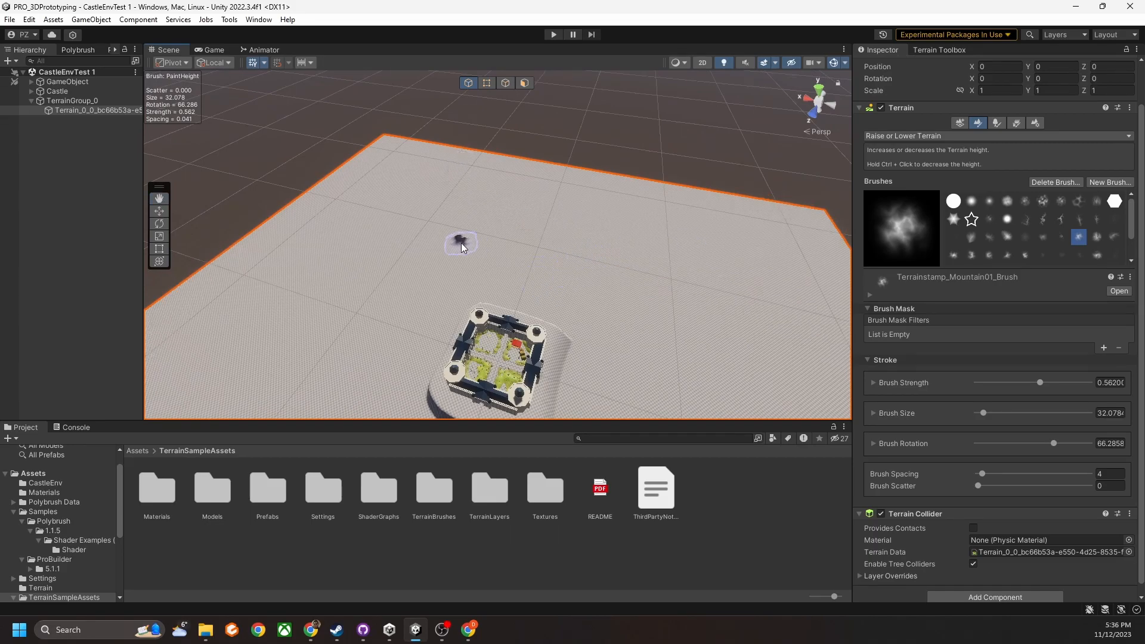
Raise large mountains along the terrain's outer edge with the mountain brush enlarged to about 173 and rotated to about 30.87 degrees
{"action": "right_click_drag", "start_coordinate": [461, 243], "coordinate": [316, 262]}
{"action": "key", "text": "s"}
{"action": "left_click_drag", "start_coordinate": [566, 245], "coordinate": [686, 257]}
{"action": "right_click_drag", "start_coordinate": [686, 257], "coordinate": [511, 260]}
{"action": "left_click_drag", "start_coordinate": [511, 260], "coordinate": [624, 221]}
{"action": "right_click_drag", "start_coordinate": [624, 221], "coordinate": [542, 253]}
{"action": "key", "text": "d"}
{"action": "mouse_move", "coordinate": [542, 253]}
{"action": "left_mouse_down"}
{"action": "mouse_move", "coordinate": [639, 171]}
{"action": "mouse_move", "coordinate": [585, 209]}
{"action": "left_mouse_up"}
{"action": "left_click", "coordinate": [278, 233]}
{"action": "left_click", "coordinate": [429, 227]}
{"action": "mouse_move", "coordinate": [429, 227]}
{"action": "right_mouse_down"}
{"action": "mouse_move", "coordinate": [367, 190]}
{"action": "mouse_move", "coordinate": [409, 260]}
{"action": "right_mouse_up"}
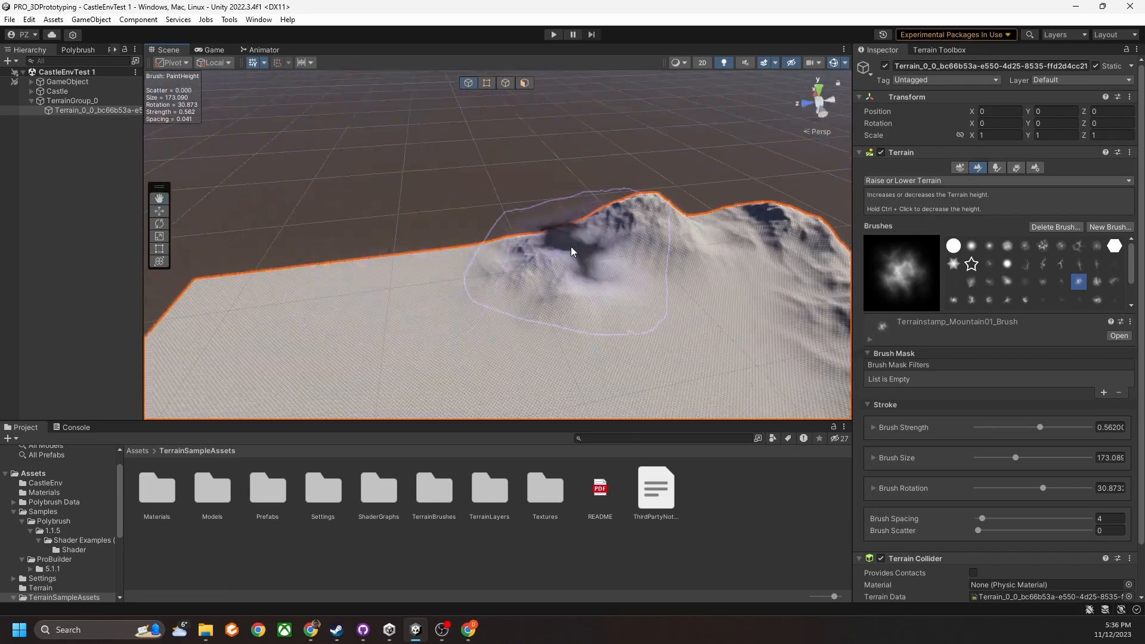
Extend the large mountains further along the terrain's edge, rotating the mountain brush before another raising stroke
{"action": "left_click_drag", "start_coordinate": [409, 261], "coordinate": [525, 269]}
{"action": "right_click_drag", "start_coordinate": [655, 312], "coordinate": [498, 251]}
{"action": "key", "text": "d"}
{"action": "left_click_drag", "start_coordinate": [346, 278], "coordinate": [454, 220]}
{"action": "mouse_move", "coordinate": [590, 212]}
{"action": "right_mouse_down"}
{"action": "mouse_move", "coordinate": [652, 286]}
{"action": "mouse_move", "coordinate": [597, 238]}
{"action": "right_mouse_up"}
Raise more mountains using the next two terrain stamp brushes, changing the brush rotation between stamps
{"action": "left_click", "coordinate": [1097, 282]}
{"action": "left_click_drag", "start_coordinate": [647, 186], "coordinate": [704, 256]}
{"action": "left_click", "coordinate": [1115, 282]}
{"action": "right_click_drag", "start_coordinate": [639, 306], "coordinate": [573, 281]}
{"action": "key", "text": "d"}
{"action": "left_click", "coordinate": [533, 264]}
{"action": "key", "text": "d"}
{"action": "left_click", "coordinate": [441, 191]}
Adjust the brush strength and add one more raising stroke and several single stamps to the mountains
{"action": "mouse_move", "coordinate": [442, 191]}
{"action": "right_mouse_down"}
{"action": "mouse_move", "coordinate": [726, 225]}
{"action": "mouse_move", "coordinate": [519, 274]}
{"action": "mouse_move", "coordinate": [507, 261]}
{"action": "right_mouse_up"}
{"action": "key", "text": "a"}
{"action": "left_click_drag", "start_coordinate": [507, 261], "coordinate": [601, 215]}
{"action": "mouse_move", "coordinate": [602, 215]}
{"action": "right_mouse_down"}
{"action": "mouse_move", "coordinate": [675, 276]}
{"action": "mouse_move", "coordinate": [432, 299]}
{"action": "mouse_move", "coordinate": [506, 254]}
{"action": "right_mouse_up"}
{"action": "left_click", "coordinate": [432, 299]}
{"action": "left_click", "coordinate": [506, 254]}
{"action": "left_click", "coordinate": [561, 225]}
{"action": "mouse_move", "coordinate": [560, 225]}
{"action": "right_mouse_down"}
{"action": "mouse_move", "coordinate": [670, 228]}
{"action": "mouse_move", "coordinate": [716, 256]}
{"action": "mouse_move", "coordinate": [475, 248]}
{"action": "mouse_move", "coordinate": [628, 273]}
{"action": "mouse_move", "coordinate": [635, 181]}
{"action": "right_mouse_up"}
Shape further terrain with other stamp brushes from lower in the brush collection, adjusting brush rotation and size
{"action": "scroll", "coordinate": [1043, 263], "scroll_direction": "down", "scroll_amount": 3}
{"action": "left_click", "coordinate": [1044, 240]}
{"action": "left_click", "coordinate": [1008, 258]}
{"action": "key", "text": "d"}
{"action": "key", "text": "s"}
{"action": "mouse_move", "coordinate": [507, 219]}
{"action": "right_mouse_down"}
{"action": "mouse_move", "coordinate": [601, 205]}
{"action": "mouse_move", "coordinate": [557, 240]}
{"action": "mouse_move", "coordinate": [616, 242]}
{"action": "right_mouse_up"}
{"action": "left_click", "coordinate": [990, 293]}
{"action": "mouse_move", "coordinate": [518, 341]}
{"action": "right_mouse_down"}
{"action": "mouse_move", "coordinate": [407, 286]}
{"action": "mouse_move", "coordinate": [638, 260]}
{"action": "right_mouse_up"}
{"action": "mouse_move", "coordinate": [638, 260]}
{"action": "left_mouse_down"}
{"action": "mouse_move", "coordinate": [429, 223]}
{"action": "mouse_move", "coordinate": [617, 209]}
{"action": "left_mouse_up"}
{"action": "mouse_move", "coordinate": [618, 208]}
{"action": "right_mouse_down"}
{"action": "mouse_move", "coordinate": [591, 300]}
{"action": "mouse_move", "coordinate": [474, 292]}
{"action": "mouse_move", "coordinate": [473, 277]}
{"action": "mouse_move", "coordinate": [597, 251]}
{"action": "mouse_move", "coordinate": [716, 190]}
{"action": "right_mouse_up"}
Choose the soft cloud-shaped brush and adjust its size, with its strength at about 0.37
{"action": "scroll", "coordinate": [1026, 262], "scroll_direction": "up", "scroll_amount": 5}
{"action": "left_click", "coordinate": [1007, 246]}
{"action": "key", "text": "s"}
{"action": "key", "text": "a"}
{"action": "mouse_move", "coordinate": [588, 179]}
{"action": "right_mouse_down"}
{"action": "mouse_move", "coordinate": [711, 213]}
{"action": "mouse_move", "coordinate": [496, 217]}
{"action": "mouse_move", "coordinate": [453, 163]}
{"action": "mouse_move", "coordinate": [478, 215]}
{"action": "mouse_move", "coordinate": [332, 260]}
{"action": "right_mouse_up"}
{"action": "key", "text": "w"}
Flatten the ground around the castle to world height 0 using the Set Height tool
{"action": "left_click", "coordinate": [998, 180]}
{"action": "left_click", "coordinate": [901, 230]}
{"action": "right_click_drag", "start_coordinate": [536, 226], "coordinate": [608, 202]}
{"action": "type", "text": "0"}
{"action": "mouse_move", "coordinate": [465, 334]}
{"action": "left_mouse_down"}
{"action": "mouse_move", "coordinate": [546, 299]}
{"action": "mouse_move", "coordinate": [692, 281]}
{"action": "left_mouse_up"}
{"action": "mouse_move", "coordinate": [692, 281]}
{"action": "right_mouse_down"}
{"action": "mouse_move", "coordinate": [636, 280]}
{"action": "mouse_move", "coordinate": [610, 325]}
{"action": "right_mouse_up"}
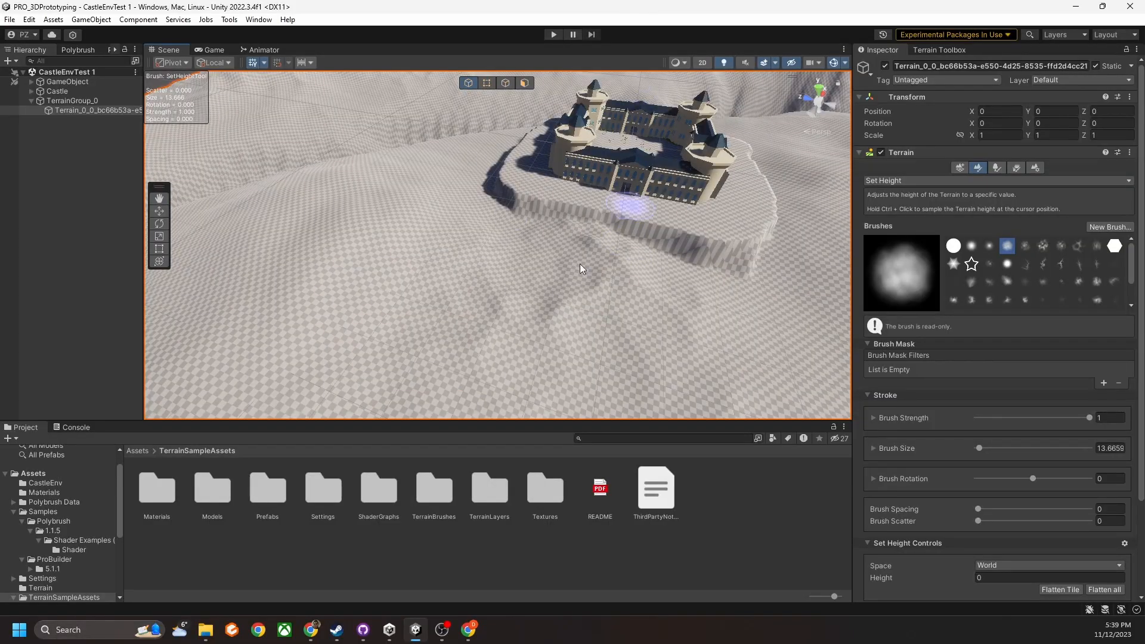
{"action": "mouse_move", "coordinate": [582, 269]}
{"action": "right_mouse_down"}
{"action": "mouse_move", "coordinate": [683, 232]}
{"action": "mouse_move", "coordinate": [750, 241]}
{"action": "mouse_move", "coordinate": [463, 269]}
{"action": "mouse_move", "coordinate": [553, 242]}
{"action": "mouse_move", "coordinate": [567, 266]}
{"action": "mouse_move", "coordinate": [609, 230]}
{"action": "mouse_move", "coordinate": [573, 222]}
{"action": "mouse_move", "coordinate": [650, 240]}
{"action": "mouse_move", "coordinate": [417, 281]}
{"action": "mouse_move", "coordinate": [550, 253]}
{"action": "mouse_move", "coordinate": [521, 236]}
{"action": "mouse_move", "coordinate": [514, 272]}
{"action": "mouse_move", "coordinate": [473, 244]}
{"action": "mouse_move", "coordinate": [473, 294]}
{"action": "mouse_move", "coordinate": [537, 179]}
{"action": "mouse_move", "coordinate": [428, 189]}
{"action": "mouse_move", "coordinate": [409, 235]}
{"action": "mouse_move", "coordinate": [396, 180]}
{"action": "mouse_move", "coordinate": [524, 216]}
{"action": "mouse_move", "coordinate": [451, 208]}
{"action": "right_mouse_up"}
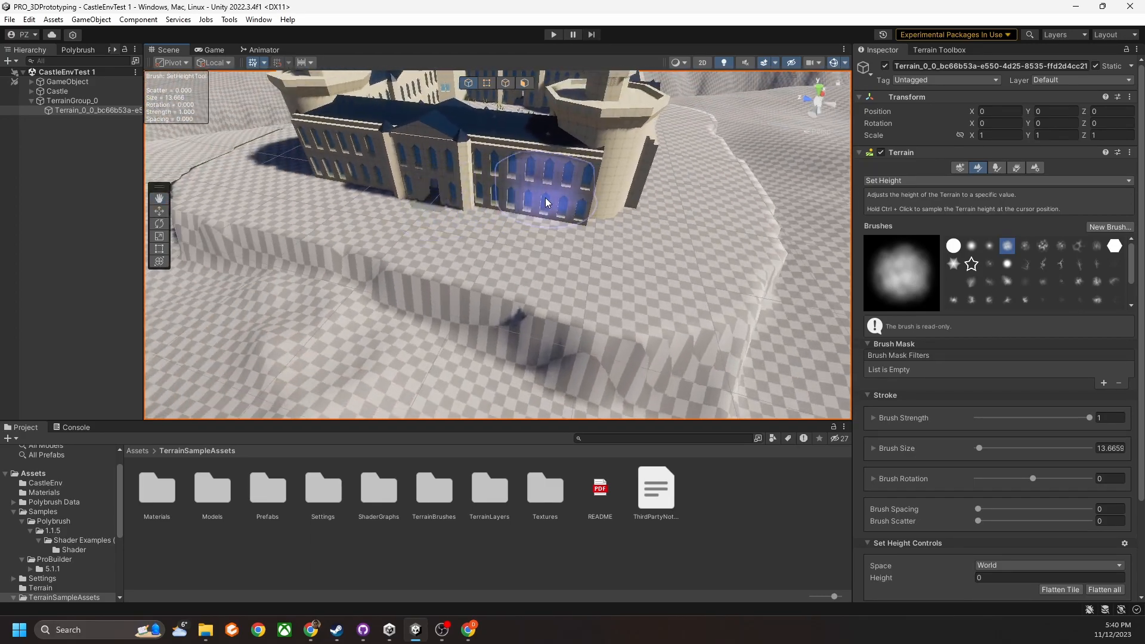
{"action": "mouse_move", "coordinate": [563, 219]}
{"action": "right_mouse_down"}
{"action": "mouse_move", "coordinate": [554, 205]}
{"action": "mouse_move", "coordinate": [608, 230]}
{"action": "mouse_move", "coordinate": [456, 226]}
{"action": "mouse_move", "coordinate": [613, 251]}
{"action": "right_mouse_up"}
Raise and lower the ground at the foot of the castle plateau using Raise or Lower Terrain with brush size about 25.3
{"action": "left_click", "coordinate": [897, 181]}
{"action": "left_click", "coordinate": [915, 231]}
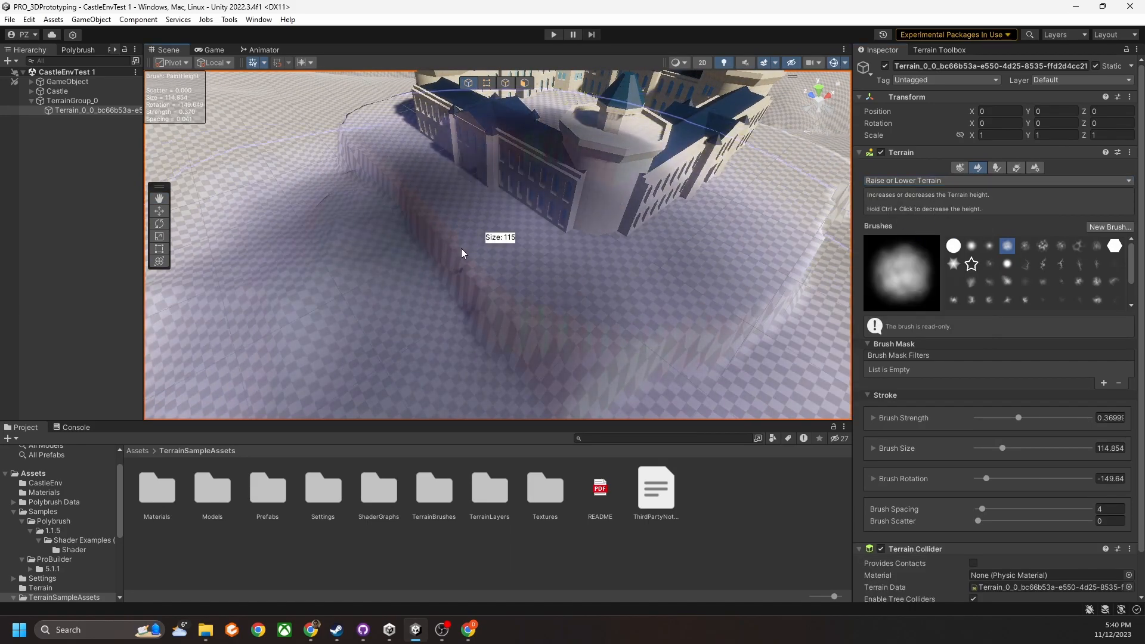
{"action": "key", "text": "s"}
{"action": "key", "text": "s"}
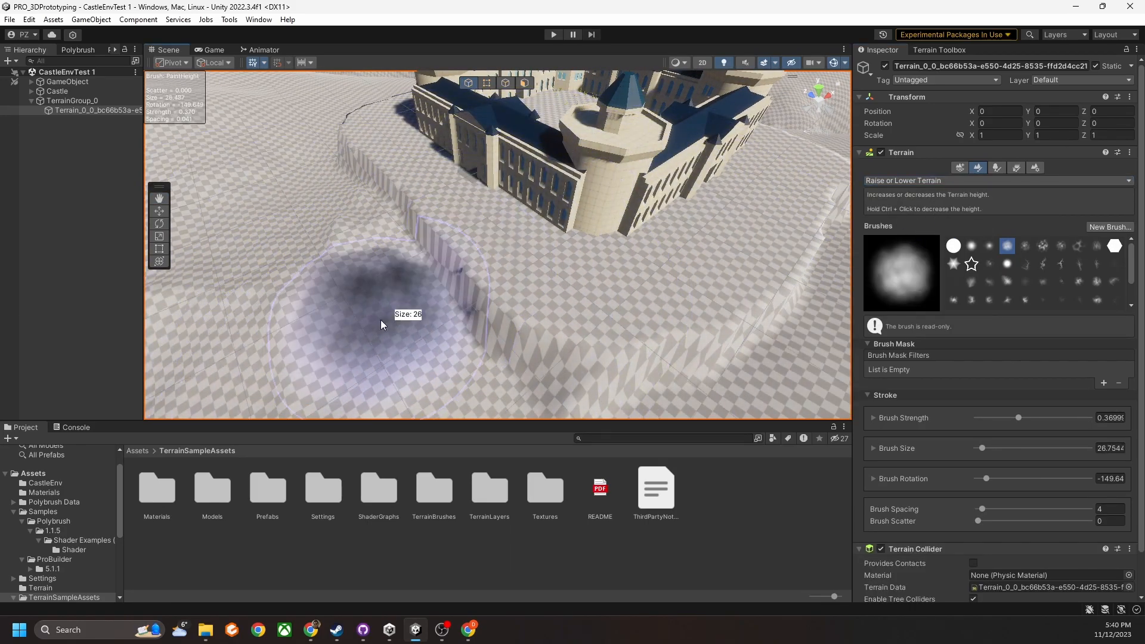
{"action": "mouse_move", "coordinate": [440, 323]}
{"action": "left_mouse_down"}
{"action": "mouse_move", "coordinate": [451, 298]}
{"action": "mouse_move", "coordinate": [493, 334]}
{"action": "left_mouse_up"}
{"action": "mouse_move", "coordinate": [468, 324]}
{"action": "right_mouse_down"}
{"action": "mouse_move", "coordinate": [583, 307]}
{"action": "mouse_move", "coordinate": [424, 299]}
{"action": "mouse_move", "coordinate": [593, 259]}
{"action": "mouse_move", "coordinate": [603, 271]}
{"action": "mouse_move", "coordinate": [649, 243]}
{"action": "mouse_move", "coordinate": [537, 312]}
{"action": "mouse_move", "coordinate": [373, 305]}
{"action": "mouse_move", "coordinate": [525, 306]}
{"action": "mouse_move", "coordinate": [455, 294]}
{"action": "right_mouse_up"}
{"action": "left_click_drag", "start_coordinate": [455, 294], "coordinate": [485, 307], "text": "ctrl"}
{"action": "mouse_move", "coordinate": [485, 307]}
{"action": "right_mouse_down"}
{"action": "mouse_move", "coordinate": [411, 284]}
{"action": "mouse_move", "coordinate": [511, 284]}
{"action": "mouse_move", "coordinate": [473, 276]}
{"action": "right_mouse_up"}
{"action": "scroll", "coordinate": [516, 330], "scroll_direction": "up", "scroll_amount": 3}
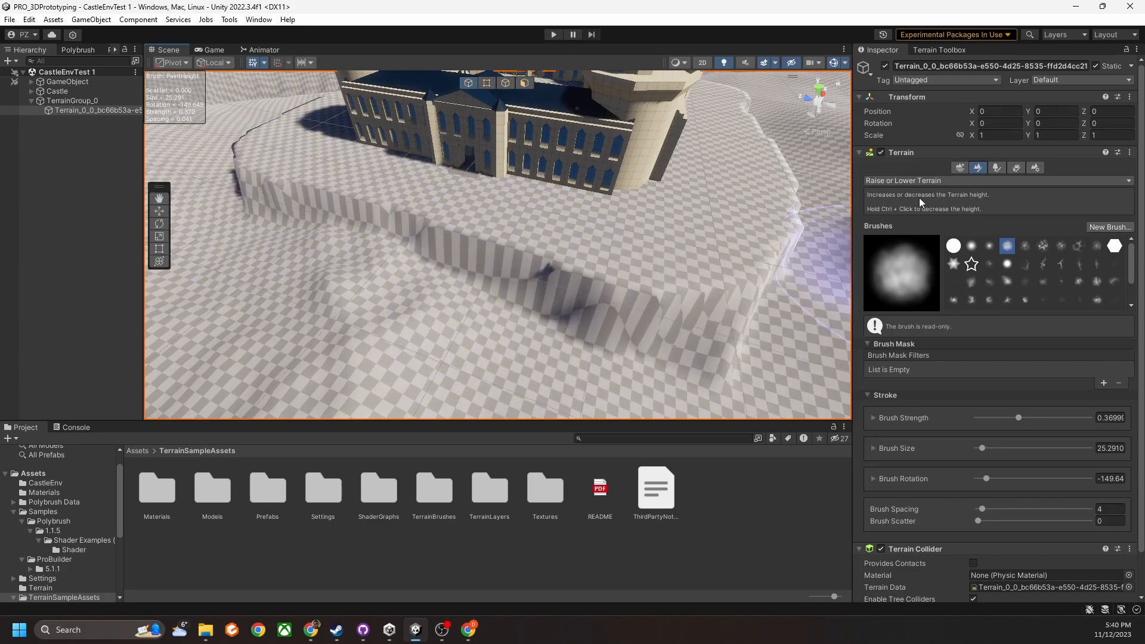
Smooth the plateau's steep edge near the castle with the Smooth Height tool at brush size about 31.8
{"action": "left_click", "coordinate": [911, 184]}
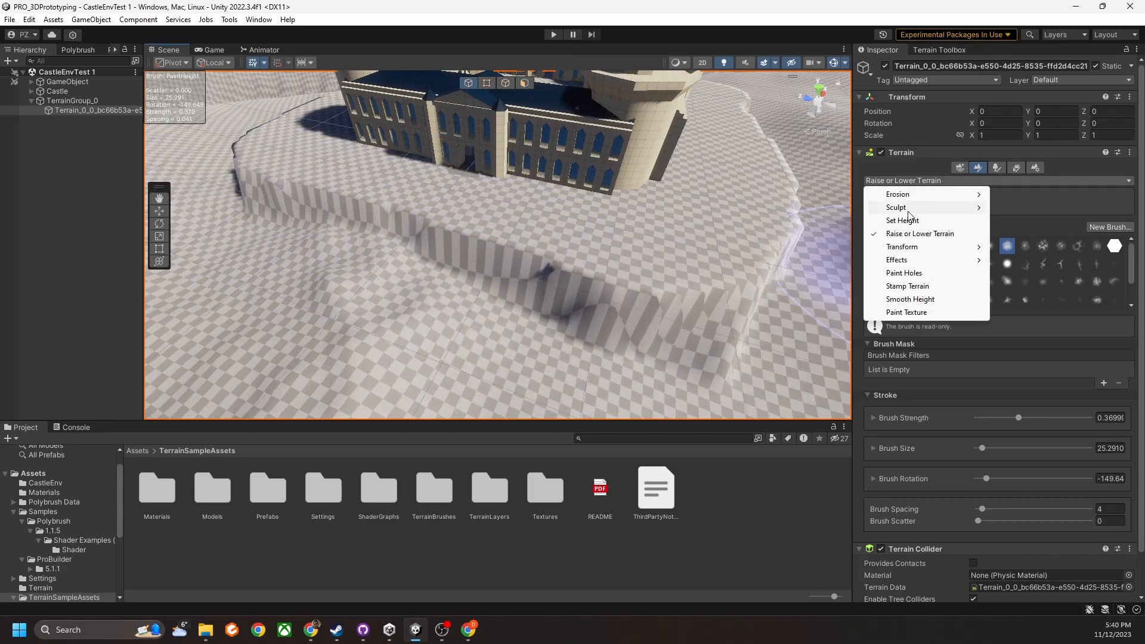
{"action": "left_click", "coordinate": [904, 300]}
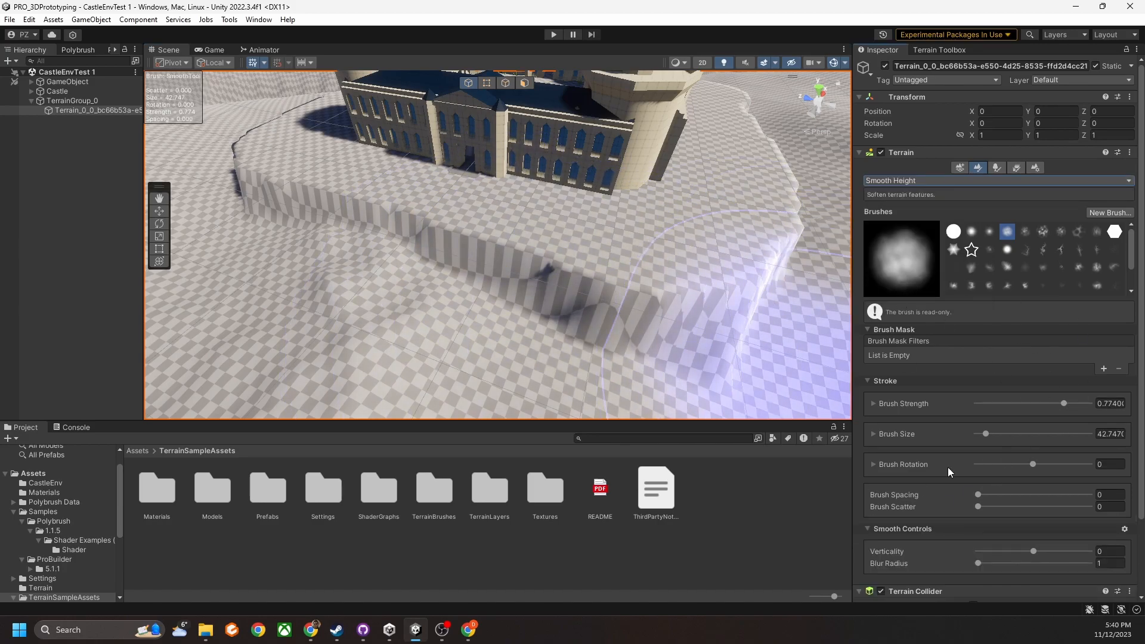
{"action": "key", "text": "s"}
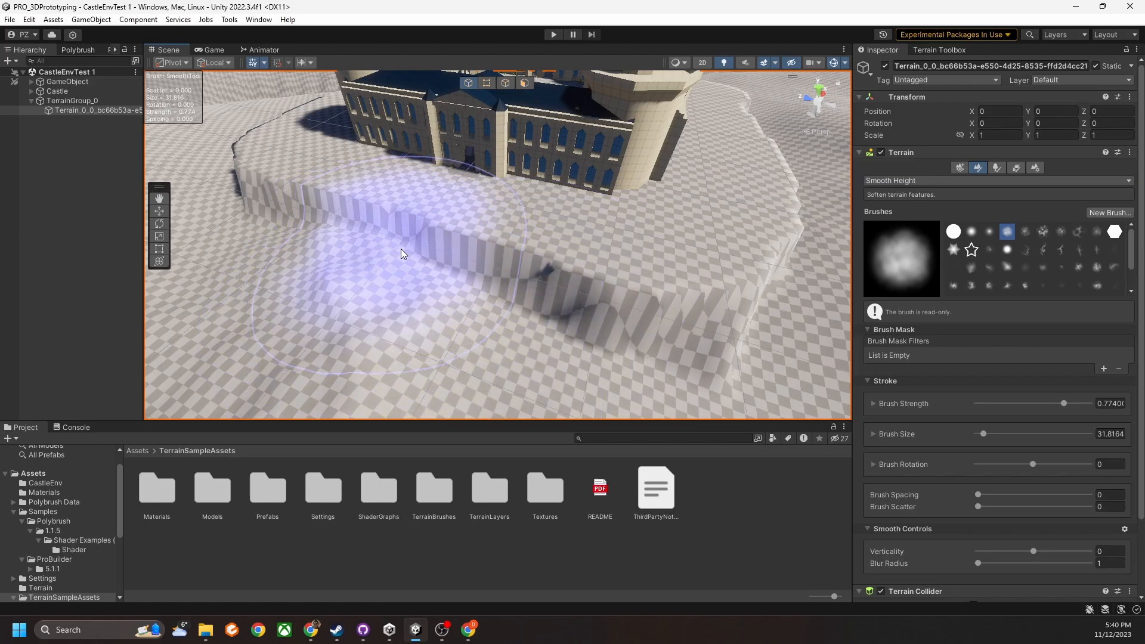
{"action": "scroll", "coordinate": [887, 554], "scroll_direction": "down", "scroll_amount": 1}
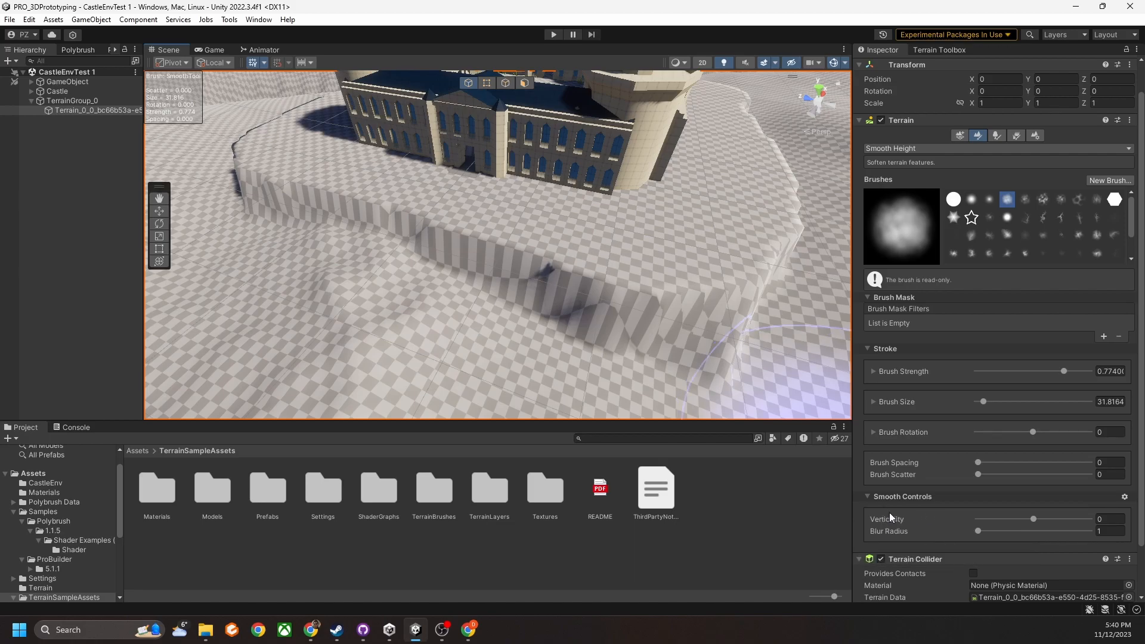
{"action": "right_click_drag", "start_coordinate": [471, 270], "coordinate": [517, 322]}
{"action": "middle_click_drag", "start_coordinate": [472, 192], "coordinate": [515, 256]}
{"action": "left_click_drag", "start_coordinate": [666, 293], "coordinate": [411, 285]}
{"action": "right_click_drag", "start_coordinate": [412, 285], "coordinate": [358, 274]}
{"action": "middle_click_drag", "start_coordinate": [358, 275], "coordinate": [639, 255]}
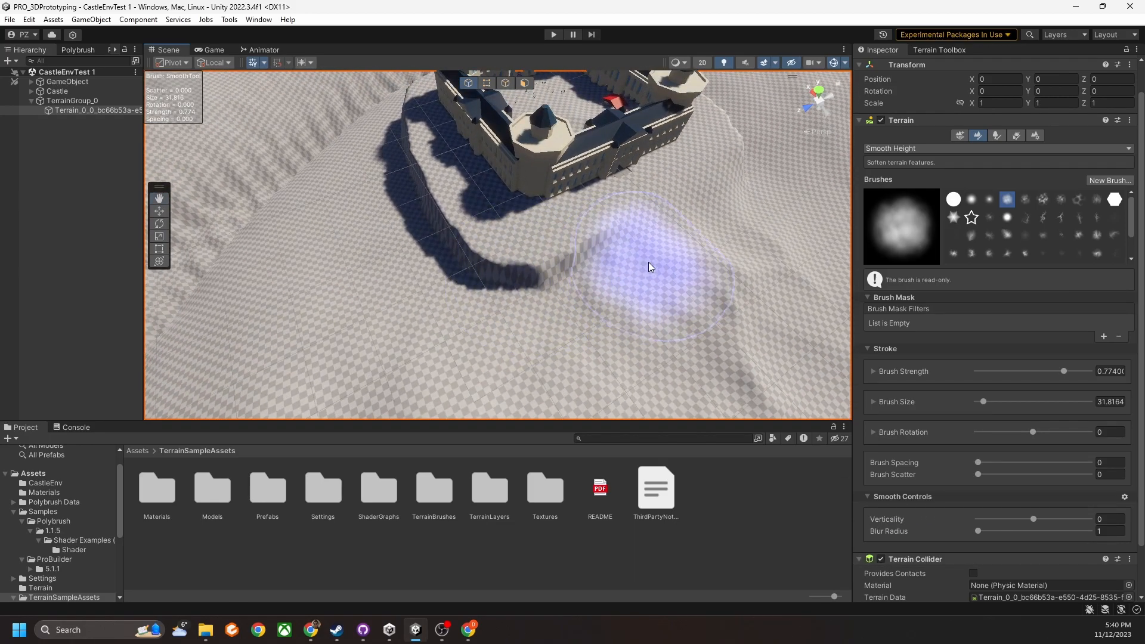
Continue smoothing the steep plateau edge along the castle's shaded side and around its corner tower
{"action": "right_click_drag", "start_coordinate": [441, 244], "coordinate": [615, 238]}
{"action": "mouse_move", "coordinate": [477, 238]}
{"action": "middle_mouse_down"}
{"action": "mouse_move", "coordinate": [580, 236]}
{"action": "mouse_move", "coordinate": [608, 257]}
{"action": "middle_mouse_up"}
{"action": "left_click_drag", "start_coordinate": [626, 272], "coordinate": [406, 254]}
{"action": "right_click_drag", "start_coordinate": [420, 256], "coordinate": [657, 226]}
{"action": "mouse_move", "coordinate": [382, 239]}
{"action": "middle_mouse_down"}
{"action": "mouse_move", "coordinate": [593, 233]}
{"action": "mouse_move", "coordinate": [653, 165]}
{"action": "middle_mouse_up"}
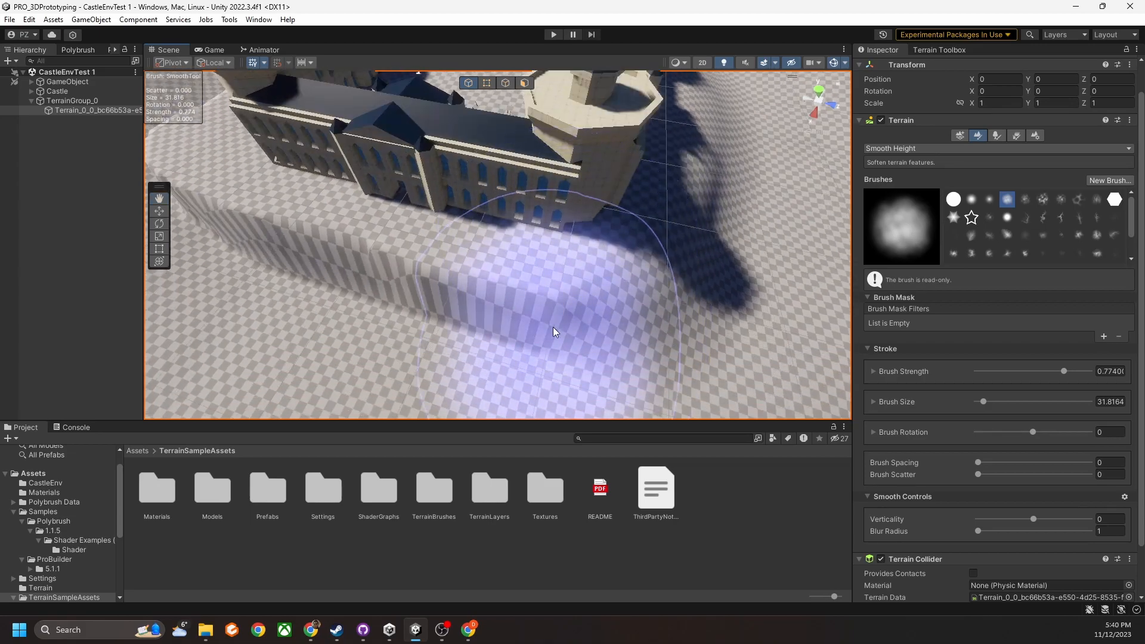
{"action": "left_click_drag", "start_coordinate": [450, 330], "coordinate": [338, 309]}
{"action": "scroll", "coordinate": [338, 310], "scroll_direction": "down", "scroll_amount": 5}
{"action": "middle_click_drag", "start_coordinate": [322, 298], "coordinate": [480, 312]}
{"action": "scroll", "coordinate": [507, 313], "scroll_direction": "up", "scroll_amount": 5}
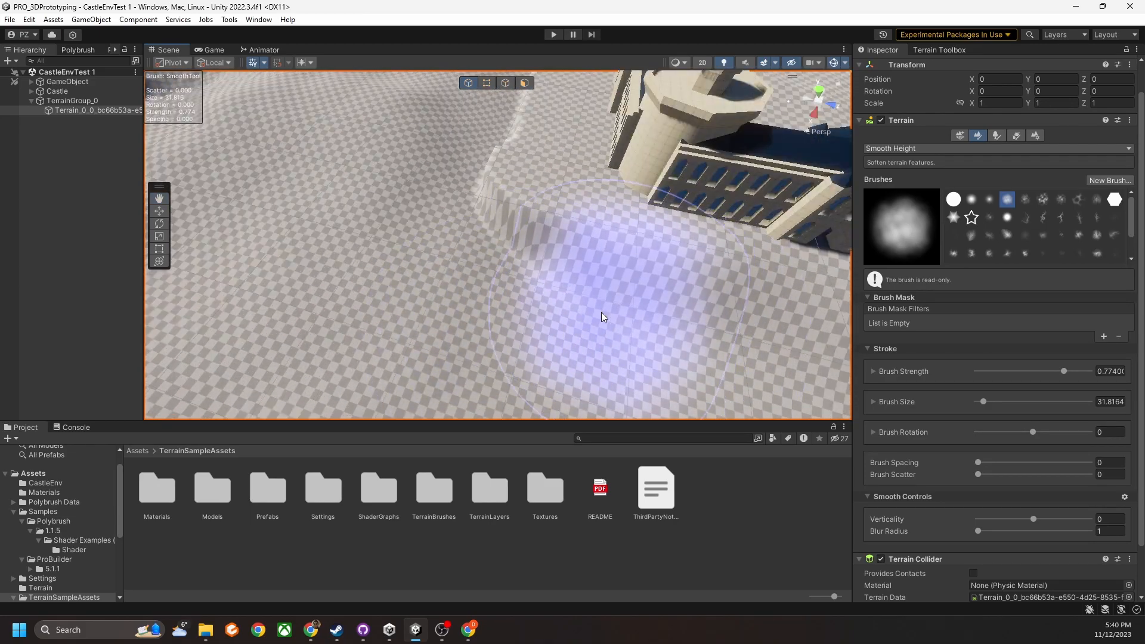
Smooth the slopes beyond the castle's sunlit facade and around the neighbouring corner tower
{"action": "scroll", "coordinate": [478, 242], "scroll_direction": "down", "scroll_amount": 4}
{"action": "right_click_drag", "start_coordinate": [449, 237], "coordinate": [557, 245]}
{"action": "middle_click_drag", "start_coordinate": [558, 245], "coordinate": [638, 286]}
{"action": "scroll", "coordinate": [638, 287], "scroll_direction": "up", "scroll_amount": 3}
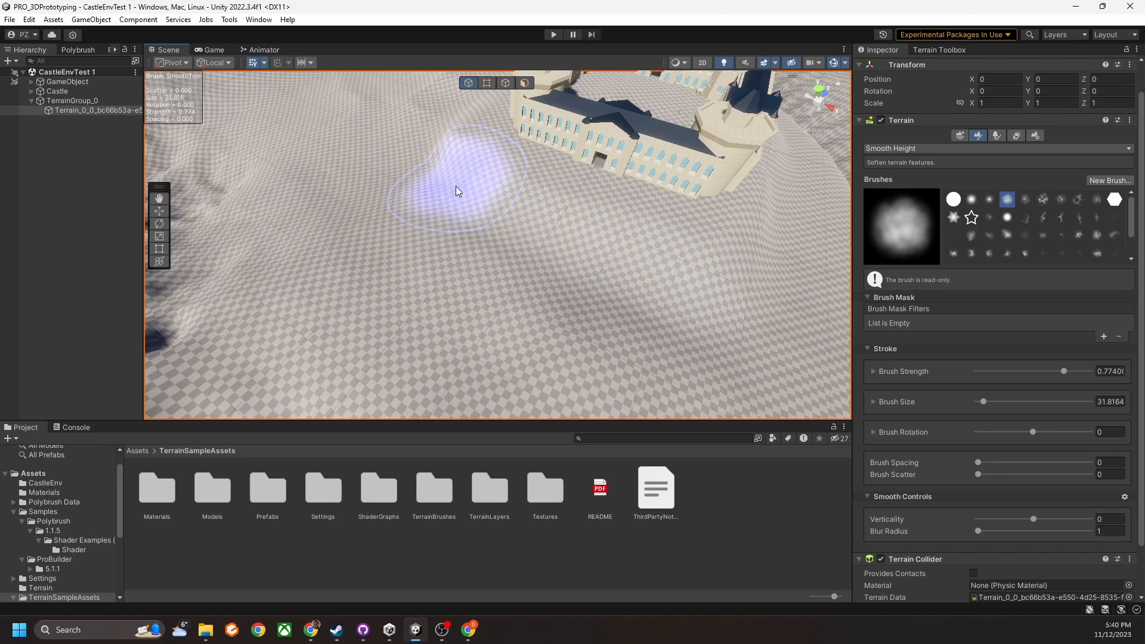
{"action": "left_click_drag", "start_coordinate": [436, 182], "coordinate": [557, 233], "text": "alt"}
{"action": "middle_click_drag", "start_coordinate": [394, 200], "coordinate": [605, 235]}
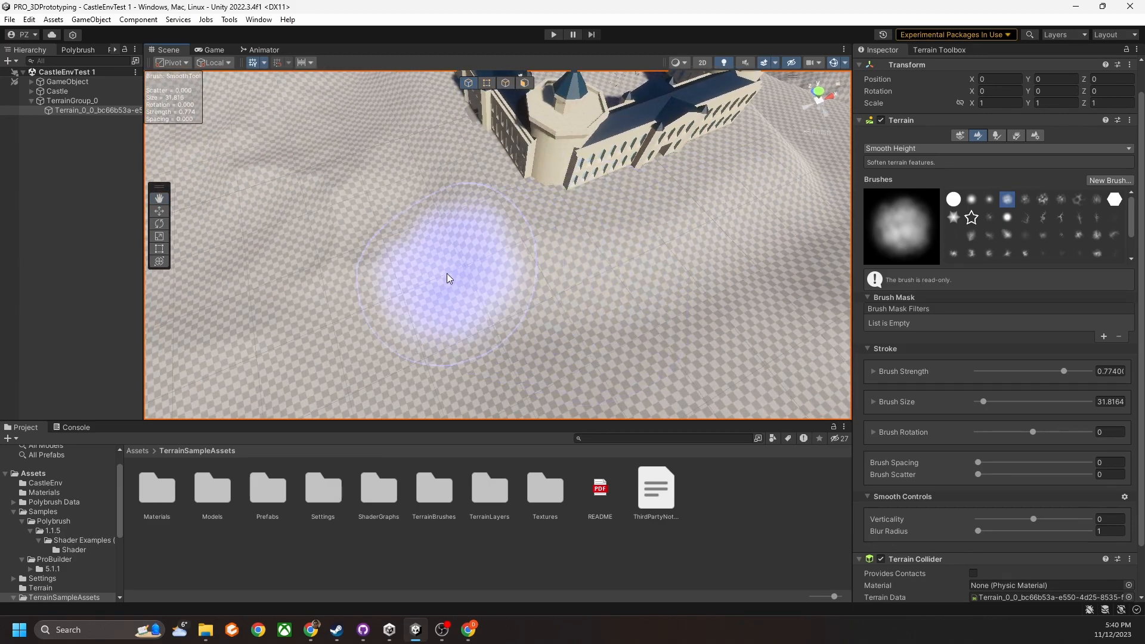
{"action": "left_click_drag", "start_coordinate": [447, 279], "coordinate": [598, 285], "text": "alt"}
{"action": "middle_click_drag", "start_coordinate": [599, 358], "coordinate": [593, 281]}
{"action": "left_click_drag", "start_coordinate": [593, 281], "coordinate": [636, 296], "text": "alt"}
{"action": "scroll", "coordinate": [656, 298], "scroll_direction": "up", "scroll_amount": 3}
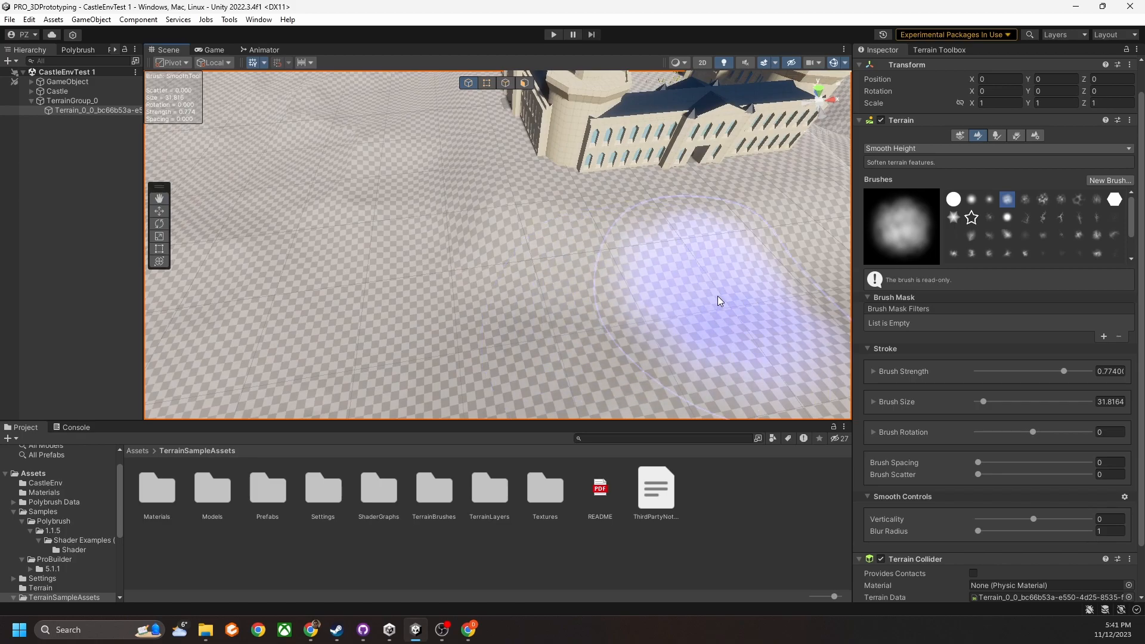
Smooth the remaining steep stretch of ground in front of the sunlit facade, blending it into the slope
{"action": "left_click_drag", "start_coordinate": [720, 302], "coordinate": [442, 248], "text": "alt"}
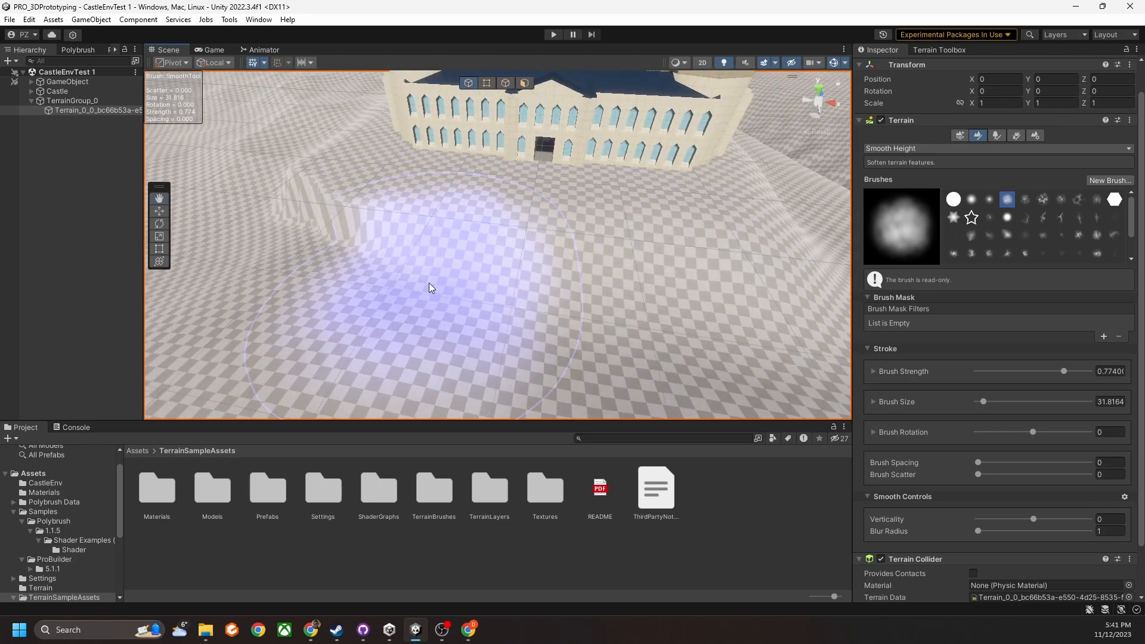
{"action": "mouse_move", "coordinate": [289, 225]}
{"action": "left_mouse_down", "text": "alt"}
{"action": "mouse_move", "coordinate": [438, 278]}
{"action": "mouse_move", "coordinate": [458, 281]}
{"action": "mouse_move", "coordinate": [433, 259]}
{"action": "mouse_move", "coordinate": [450, 256]}
{"action": "mouse_move", "coordinate": [564, 297]}
{"action": "left_mouse_up", "text": "alt"}
{"action": "scroll", "coordinate": [450, 256], "scroll_direction": "down", "scroll_amount": 3}
{"action": "scroll", "coordinate": [450, 271], "scroll_direction": "up", "scroll_amount": 3}
{"action": "mouse_move", "coordinate": [626, 269]}
{"action": "left_mouse_down", "text": "alt"}
{"action": "mouse_move", "coordinate": [562, 253]}
{"action": "mouse_move", "coordinate": [537, 267]}
{"action": "left_mouse_up", "text": "alt"}
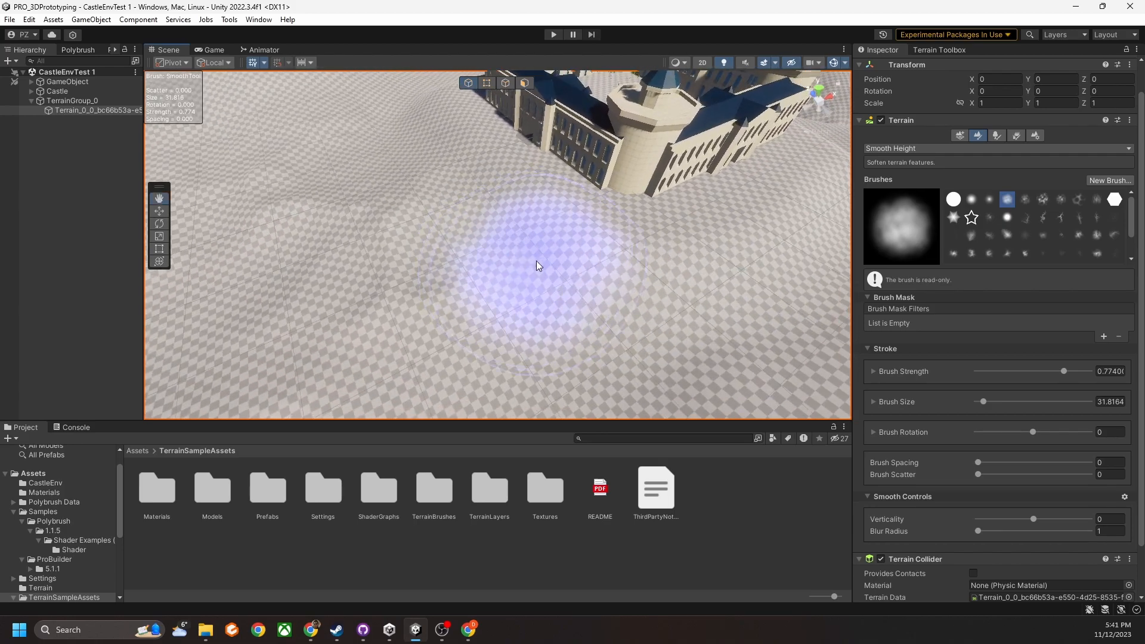
Raise a rounded hill on the open ground beside the castle using Raise or Lower Terrain with the soft cloud-shaped brush
{"action": "left_click", "coordinate": [911, 147]}
{"action": "left_click", "coordinate": [913, 201]}
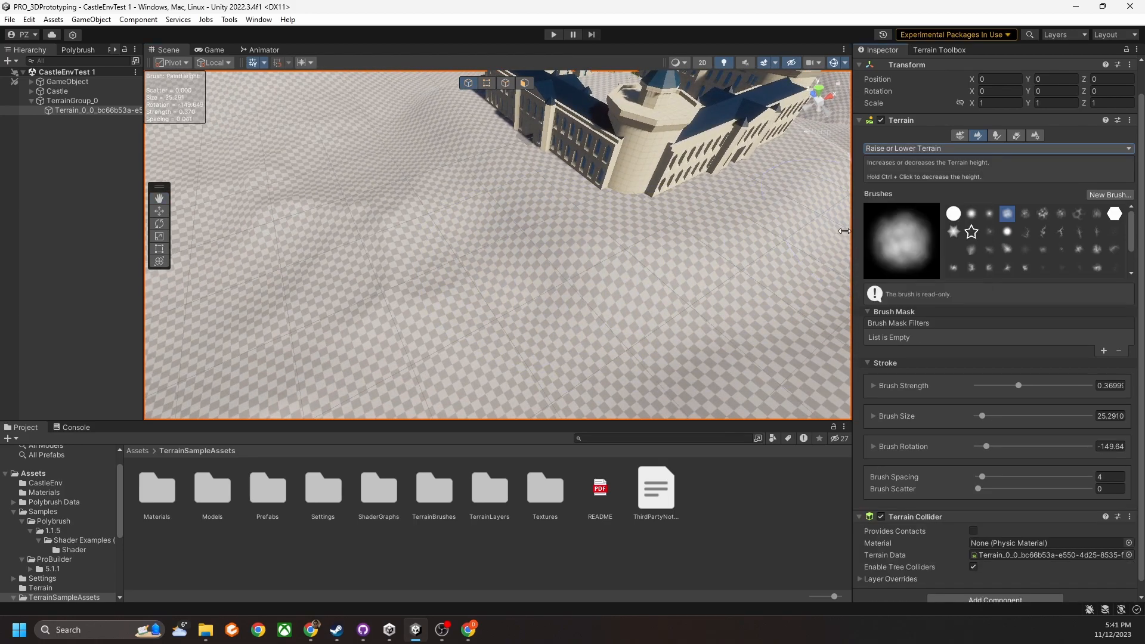
{"action": "scroll", "coordinate": [660, 233], "scroll_direction": "down", "scroll_amount": 3}
{"action": "mouse_move", "coordinate": [660, 233]}
{"action": "left_mouse_down", "text": "alt"}
{"action": "mouse_move", "coordinate": [611, 245]}
{"action": "mouse_move", "coordinate": [539, 288]}
{"action": "left_mouse_up", "text": "alt"}
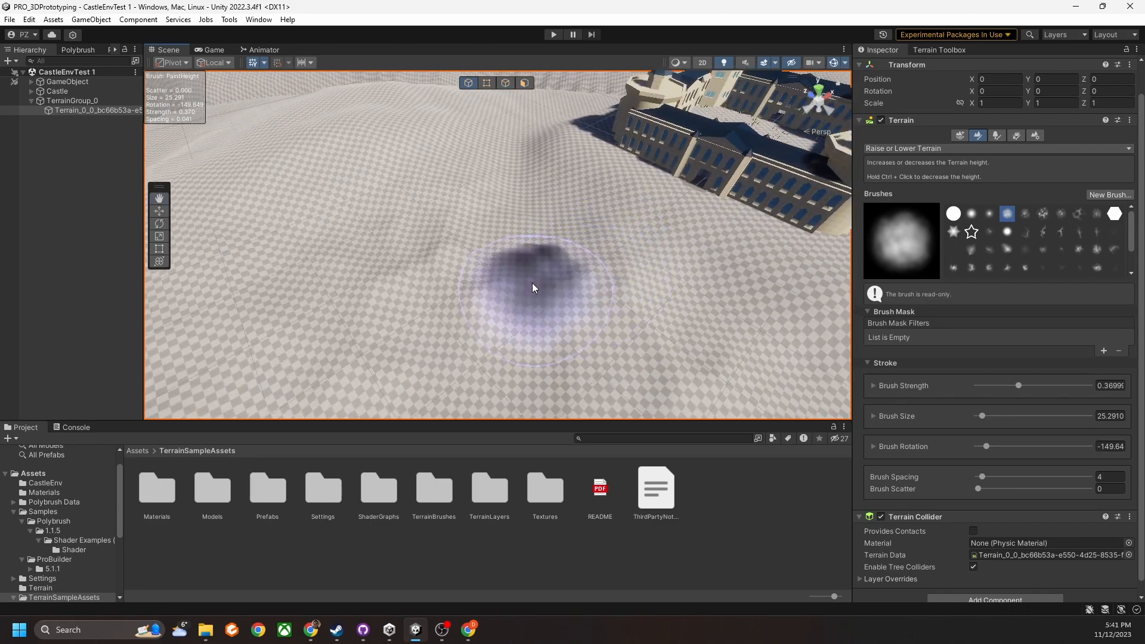
{"action": "left_click_drag", "start_coordinate": [492, 249], "coordinate": [449, 213], "text": "alt"}
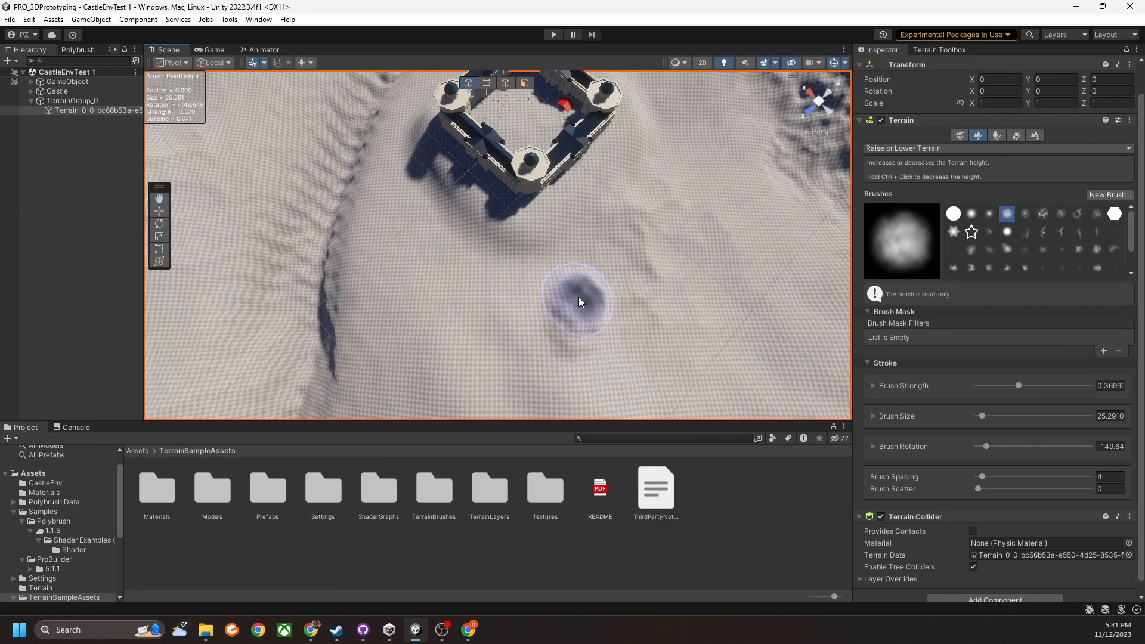
{"action": "left_click_drag", "start_coordinate": [610, 349], "coordinate": [583, 316], "text": "alt"}
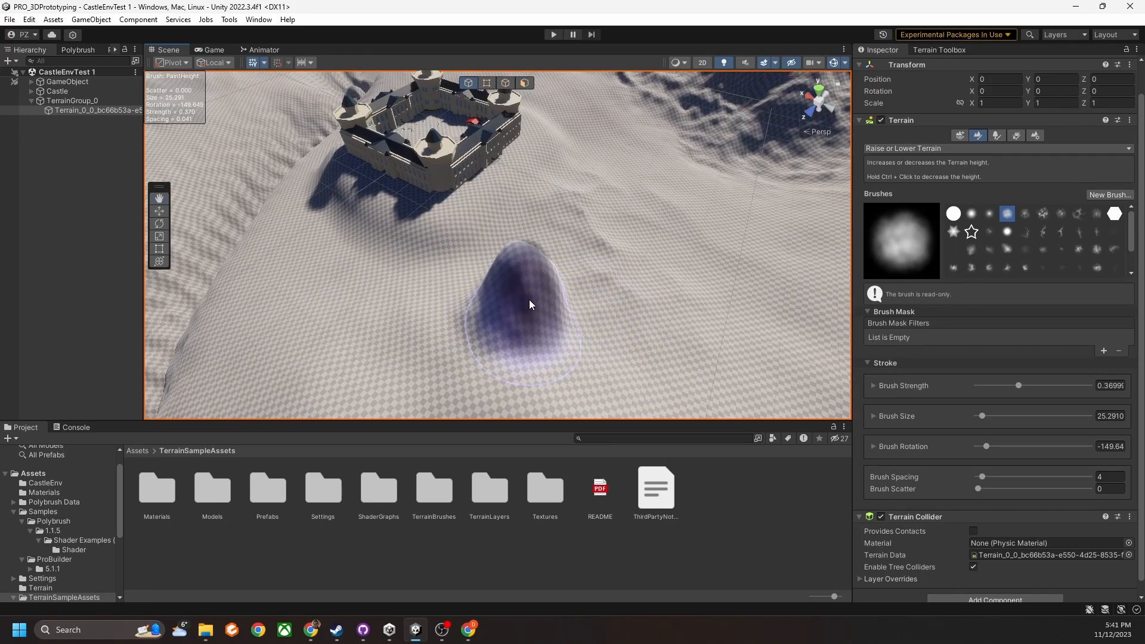
{"action": "mouse_move", "coordinate": [536, 283]}
{"action": "left_mouse_down", "text": "alt"}
{"action": "mouse_move", "coordinate": [726, 310]}
{"action": "mouse_move", "coordinate": [554, 299]}
{"action": "mouse_move", "coordinate": [663, 260]}
{"action": "left_mouse_up", "text": "alt"}
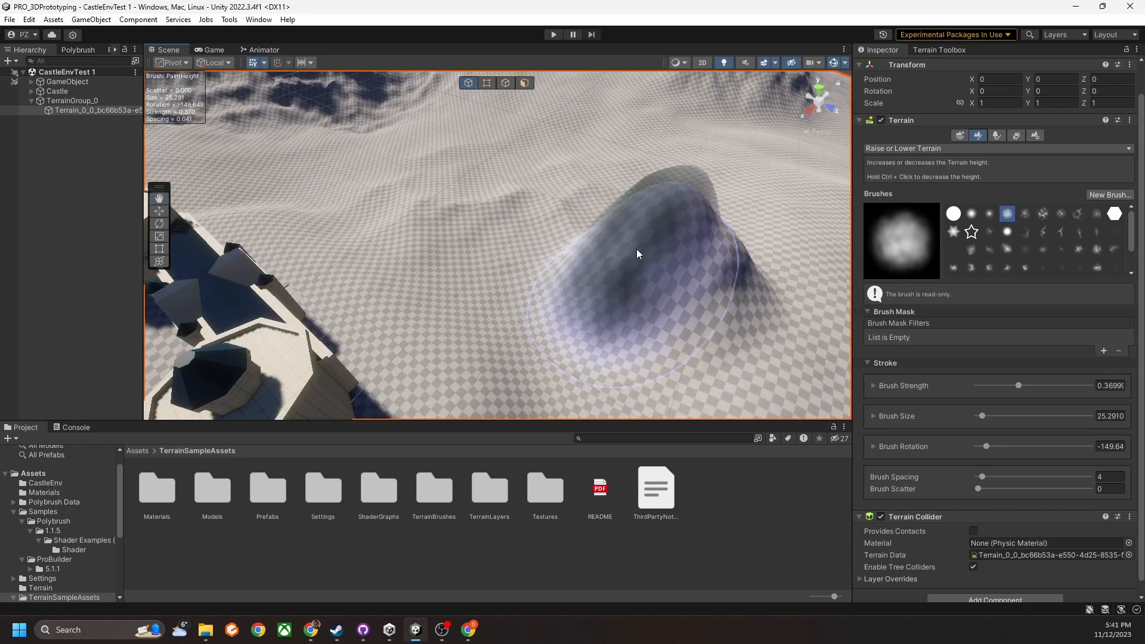
{"action": "left_click_drag", "start_coordinate": [576, 267], "coordinate": [635, 308], "text": "alt"}
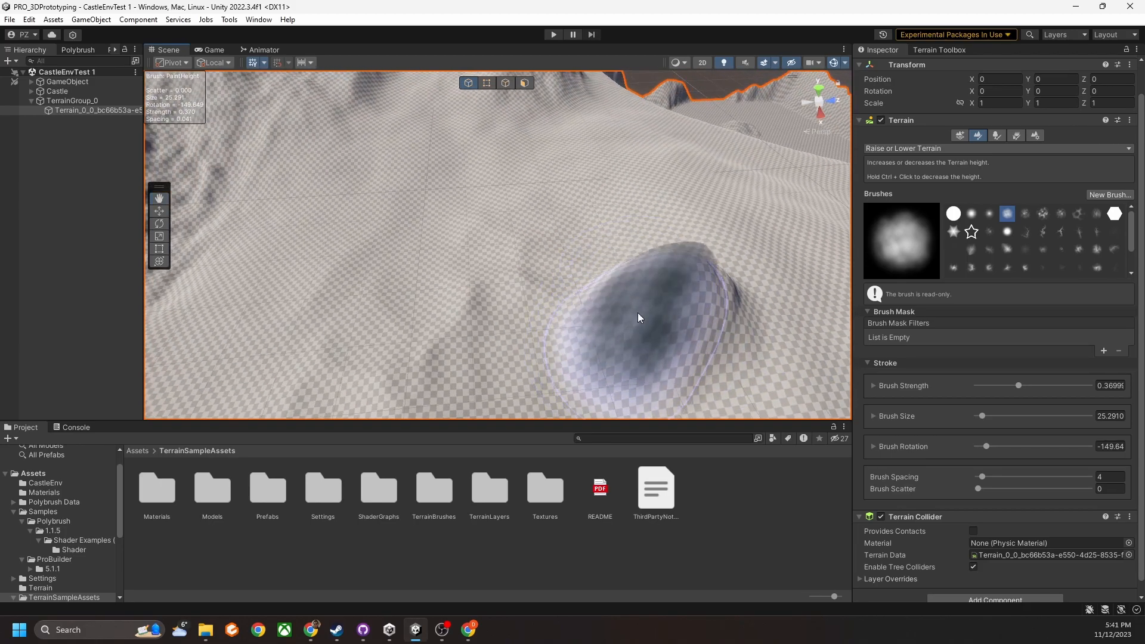
{"action": "left_click", "coordinate": [911, 149]}
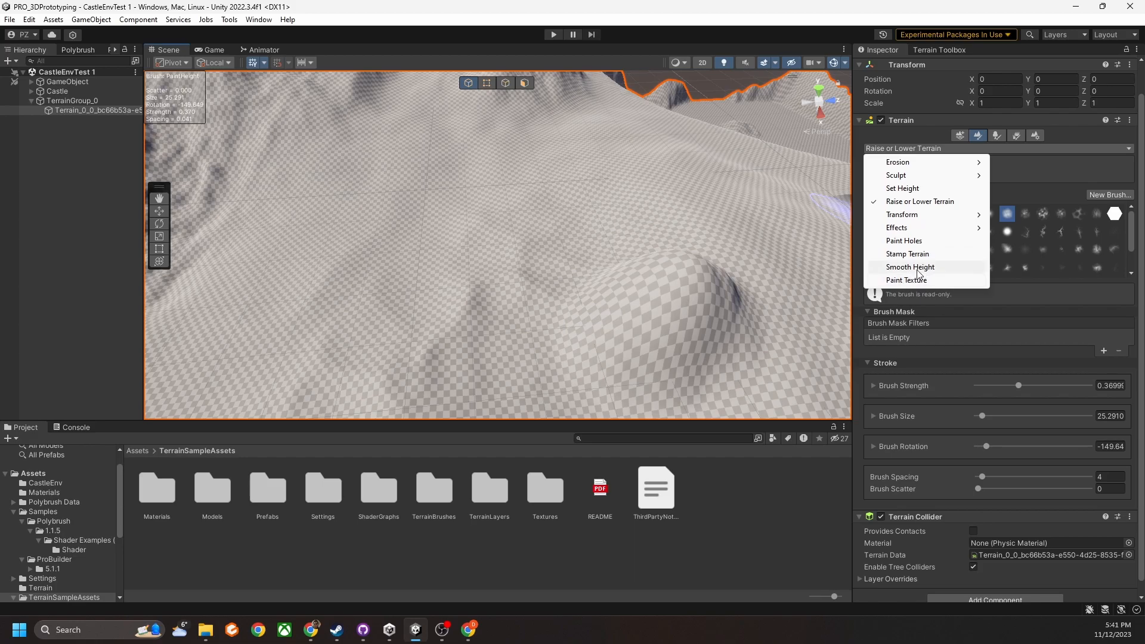
Try to lower the terrain inside the castle courtyard beneath its lawns, paths and pond
{"action": "left_click_drag", "start_coordinate": [577, 222], "coordinate": [641, 238], "text": "alt"}
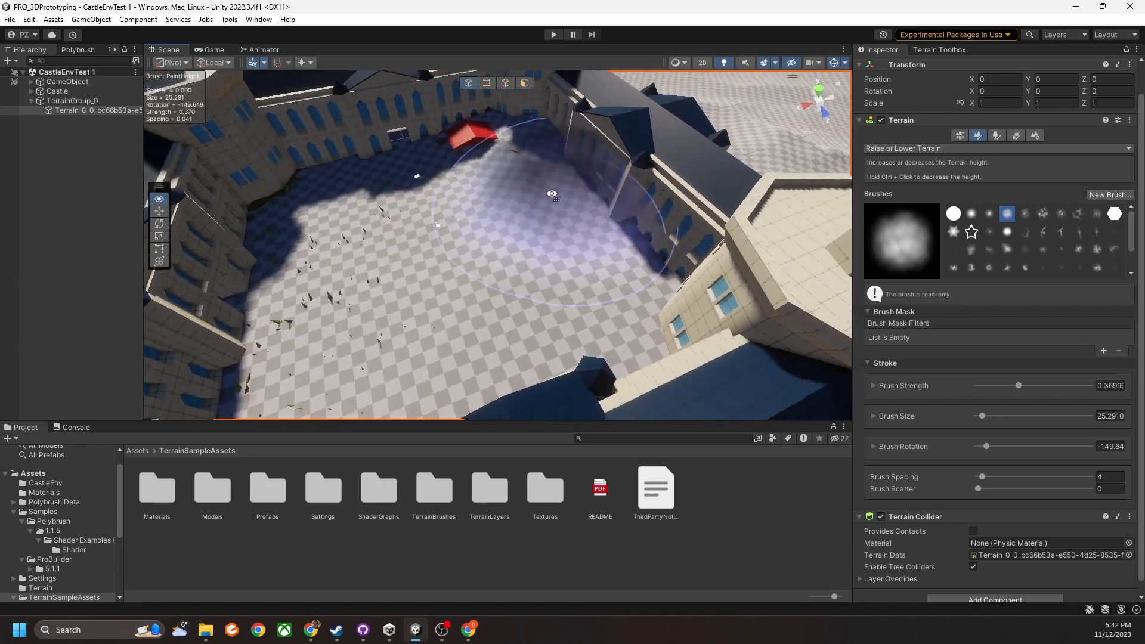
{"action": "scroll", "coordinate": [525, 227], "scroll_direction": "down", "scroll_amount": 10}
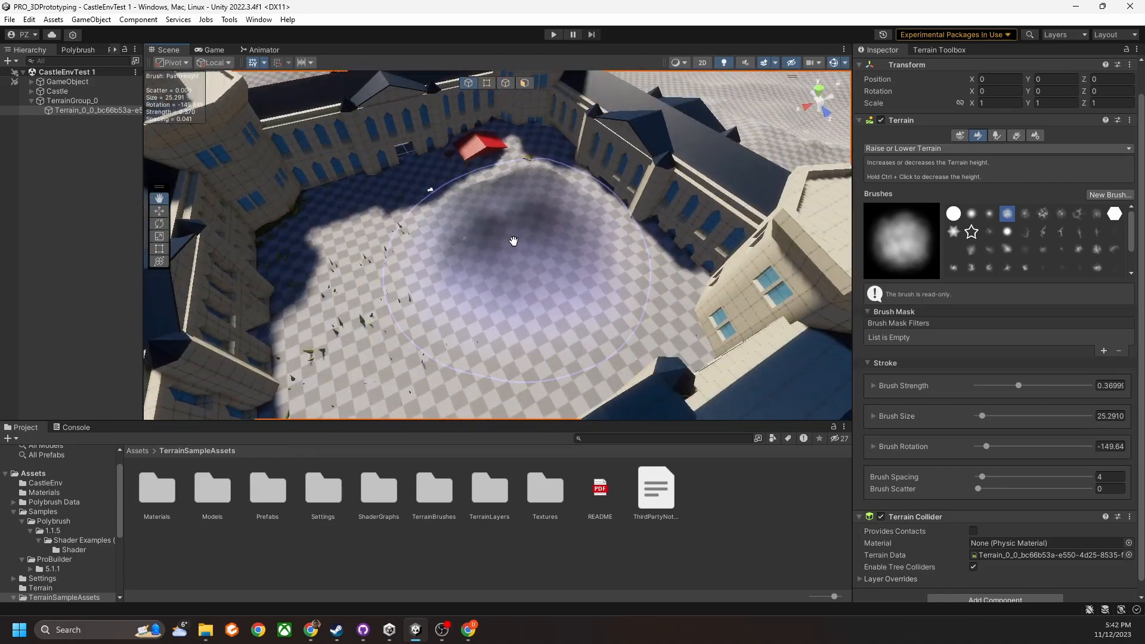
{"action": "scroll", "coordinate": [504, 249], "scroll_direction": "up", "scroll_amount": 5}
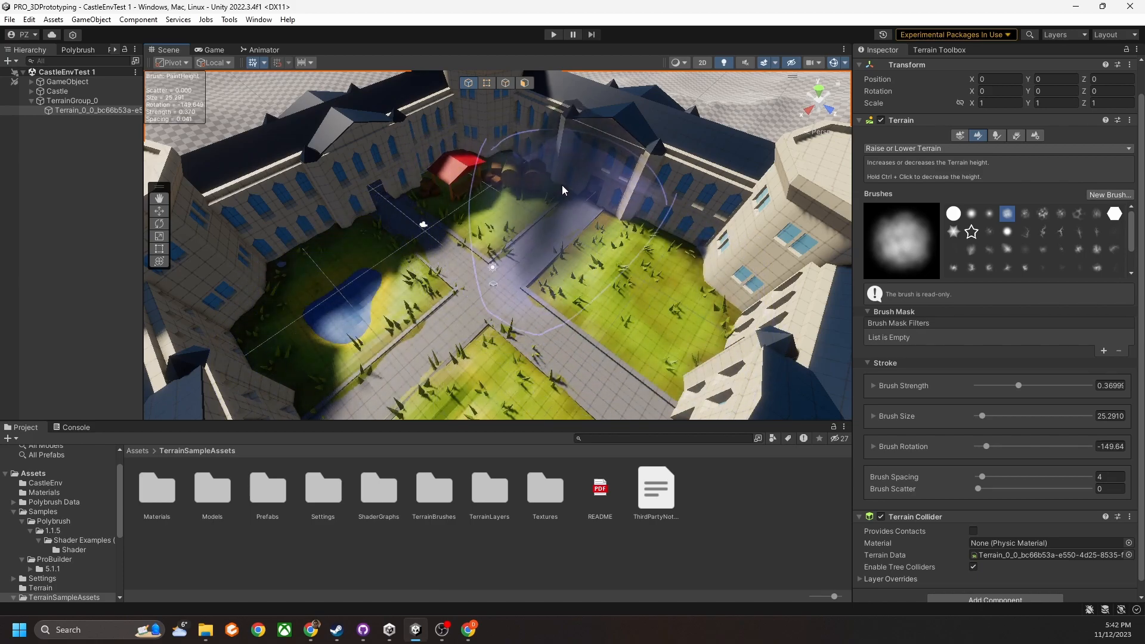
{"action": "right_click_drag", "start_coordinate": [563, 186], "coordinate": [499, 232]}
{"action": "mouse_move", "coordinate": [606, 239]}
{"action": "right_mouse_down"}
{"action": "mouse_move", "coordinate": [530, 311]}
{"action": "mouse_move", "coordinate": [578, 208]}
{"action": "right_mouse_up"}
{"action": "key", "text": "ctrl+z"}
Hide the Castle object in the scene to expose the terrain under its footprint
{"action": "left_click", "coordinate": [58, 91]}
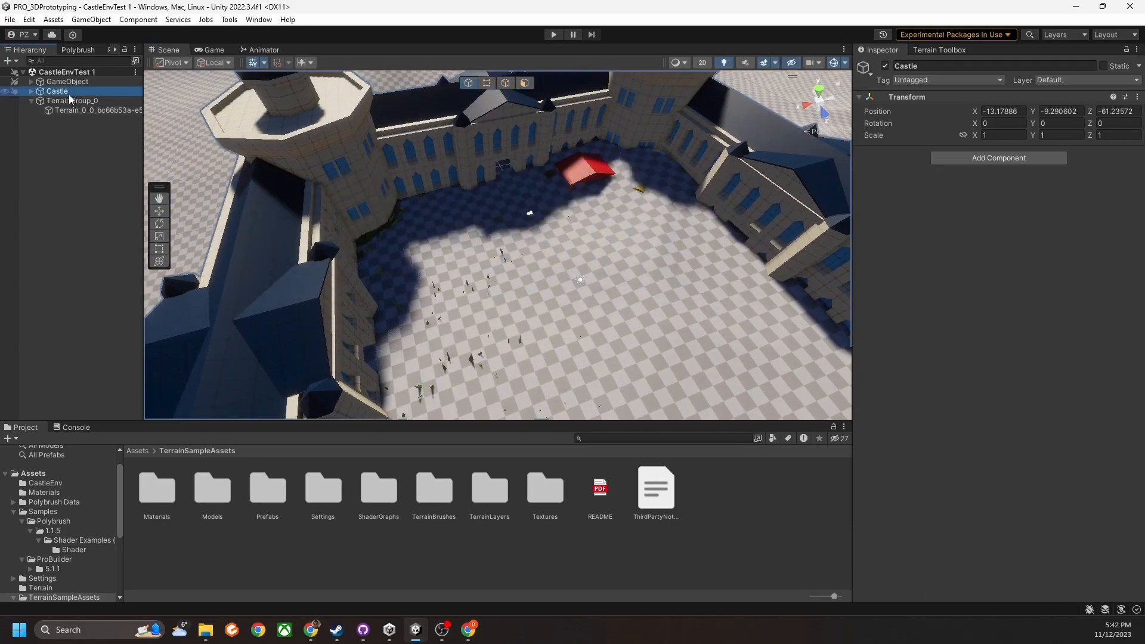
{"action": "left_click", "coordinate": [5, 92]}
{"action": "right_click_drag", "start_coordinate": [596, 240], "coordinate": [528, 327]}
{"action": "scroll", "coordinate": [542, 253], "scroll_direction": "down", "scroll_amount": 5}
{"action": "middle_click_drag", "start_coordinate": [542, 253], "coordinate": [537, 260]}
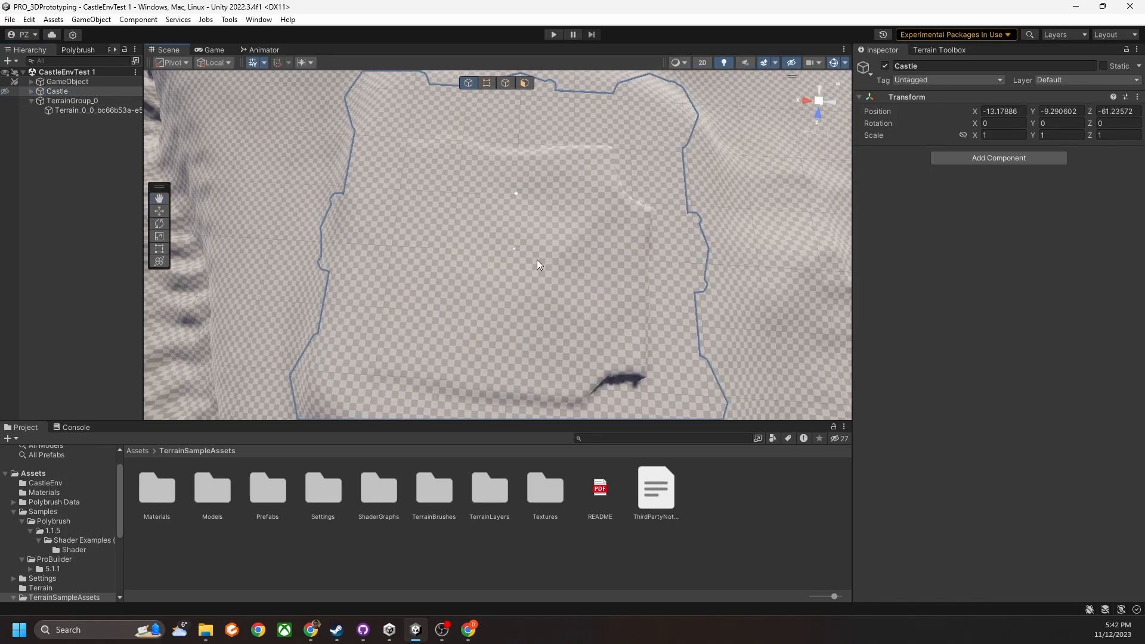
{"action": "scroll", "coordinate": [511, 263], "scroll_direction": "down", "scroll_amount": 6}
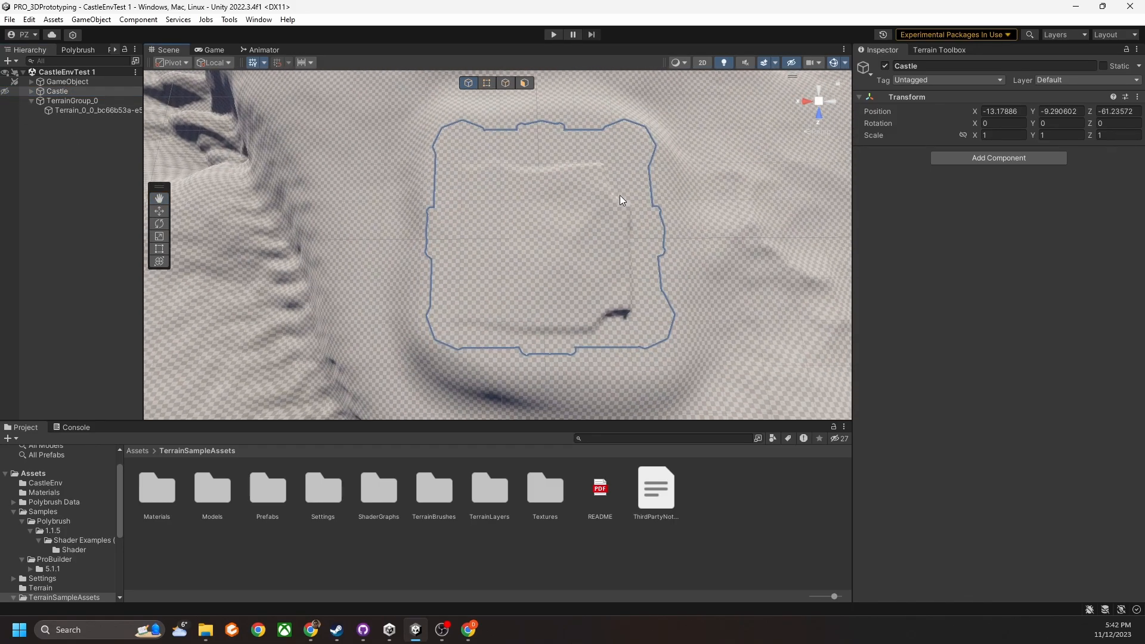
{"action": "scroll", "coordinate": [562, 291], "scroll_direction": "down", "scroll_amount": 5}
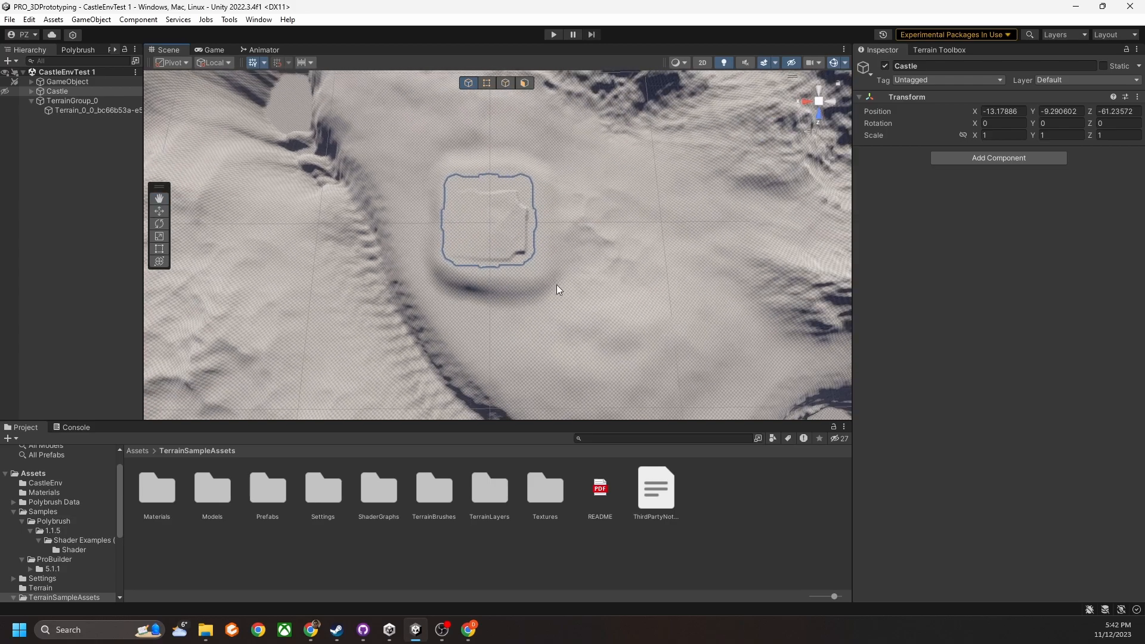
{"action": "scroll", "coordinate": [509, 268], "scroll_direction": "up", "scroll_amount": 7}
{"action": "scroll", "coordinate": [500, 223], "scroll_direction": "up", "scroll_amount": 5}
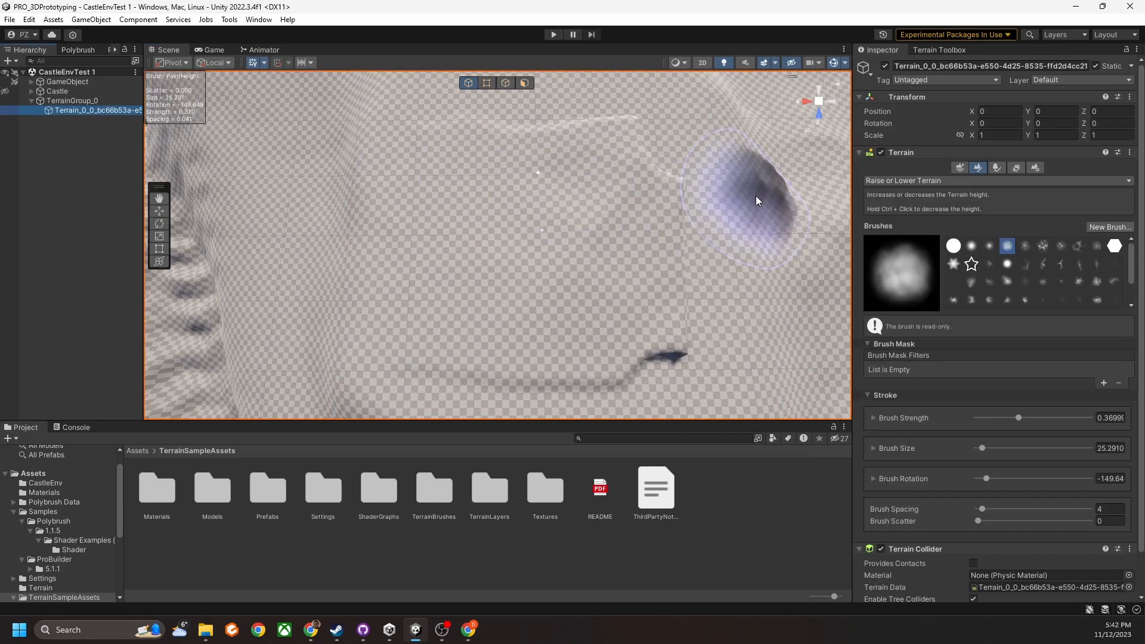
Cut a continuous band of holes in the terrain just inside the castle's footprint outline with the Paint Holes tool
{"action": "left_click", "coordinate": [902, 181]}
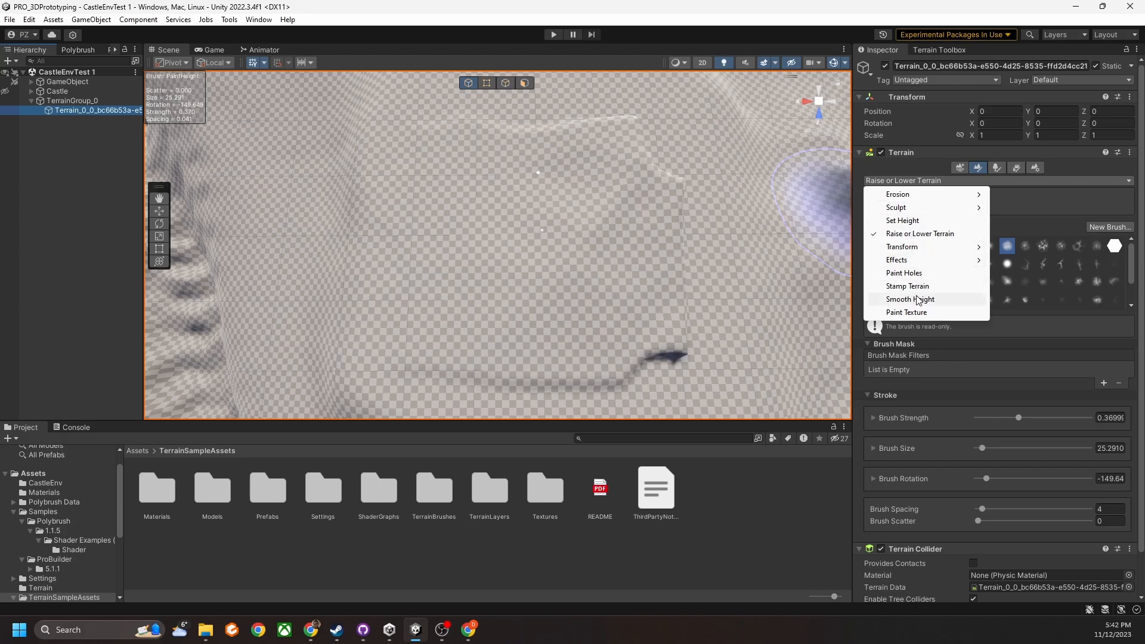
{"action": "left_click", "coordinate": [922, 274]}
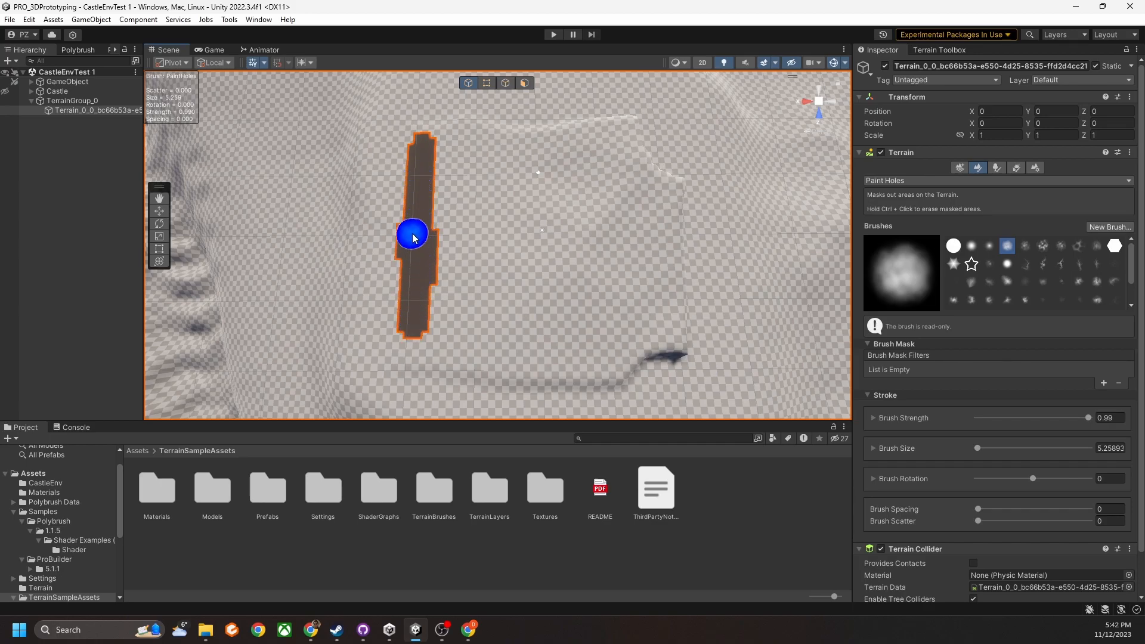
{"action": "left_click_drag", "start_coordinate": [494, 366], "coordinate": [630, 369]}
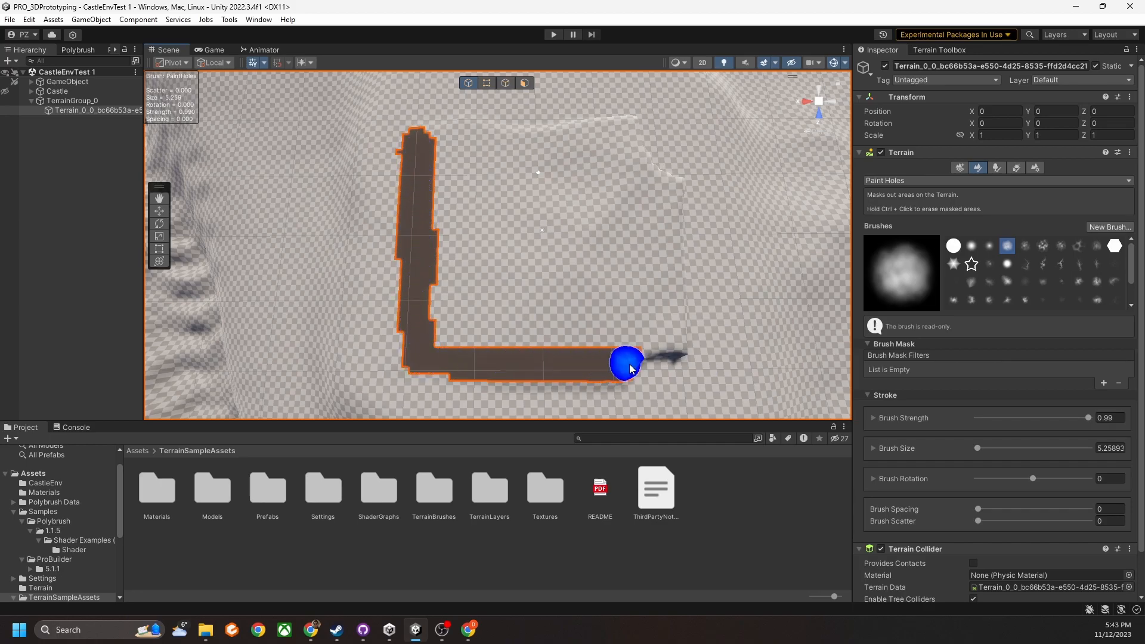
{"action": "left_click_drag", "start_coordinate": [657, 138], "coordinate": [430, 141]}
Mask out the terrain remaining inside the outlined castle footprint, including the leftover patches, to form one large hole
{"action": "mouse_move", "coordinate": [443, 343]}
{"action": "left_mouse_down"}
{"action": "mouse_move", "coordinate": [460, 167]}
{"action": "mouse_move", "coordinate": [493, 174]}
{"action": "left_mouse_up"}
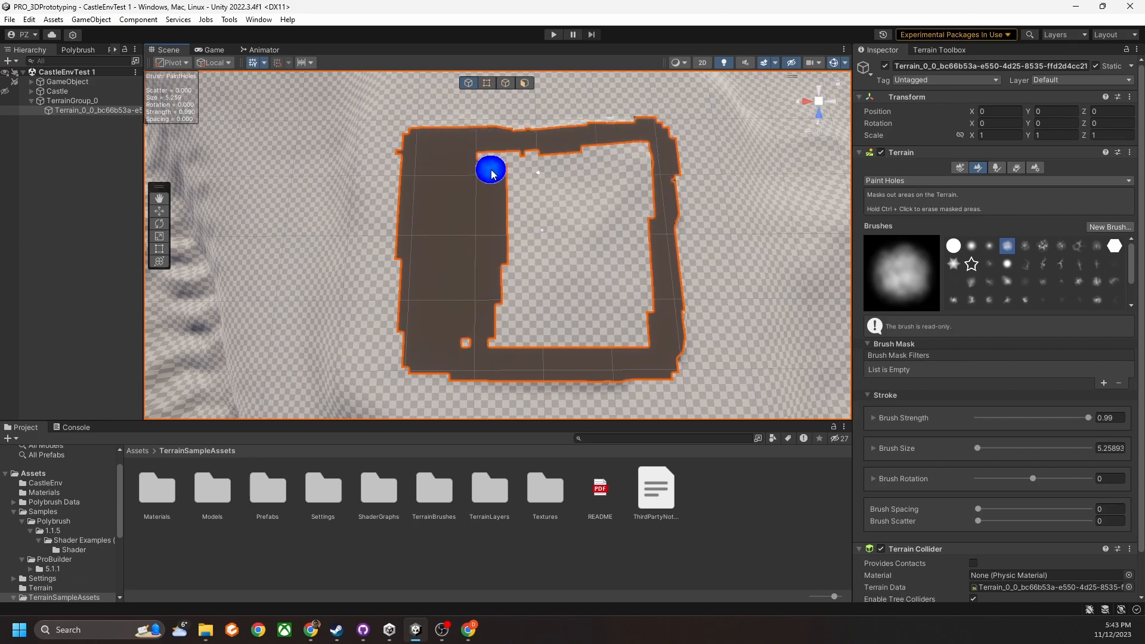
{"action": "mouse_move", "coordinate": [540, 340]}
{"action": "left_mouse_down", "text": "ctrl"}
{"action": "mouse_move", "coordinate": [639, 314]}
{"action": "mouse_move", "coordinate": [489, 152]}
{"action": "left_mouse_up", "text": "ctrl"}
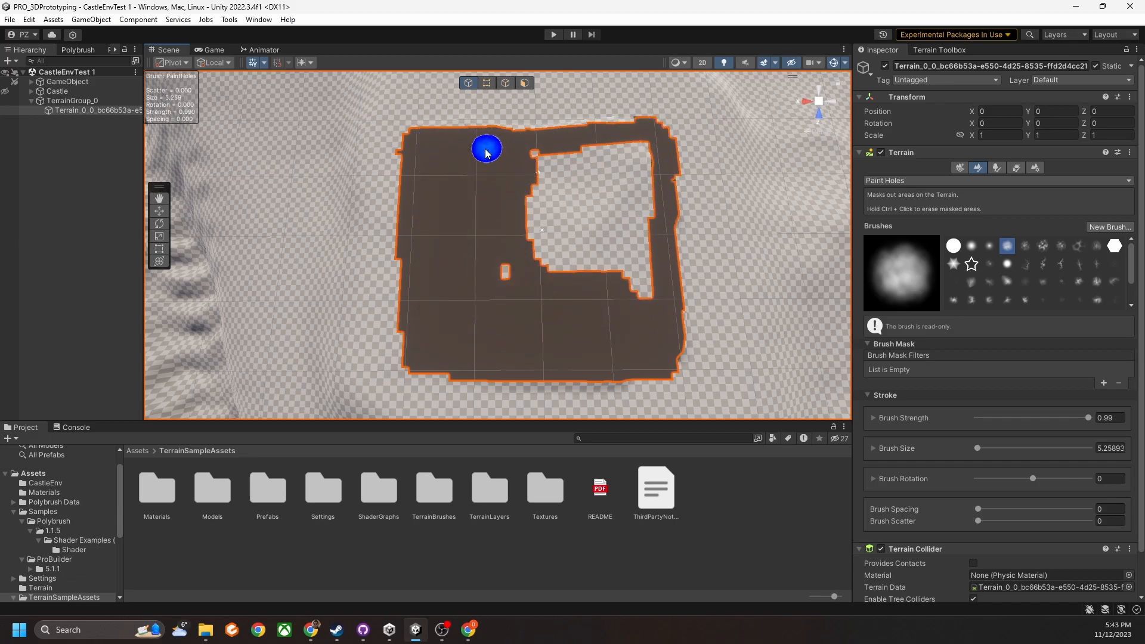
{"action": "left_click_drag", "start_coordinate": [493, 275], "coordinate": [535, 159], "text": "ctrl"}
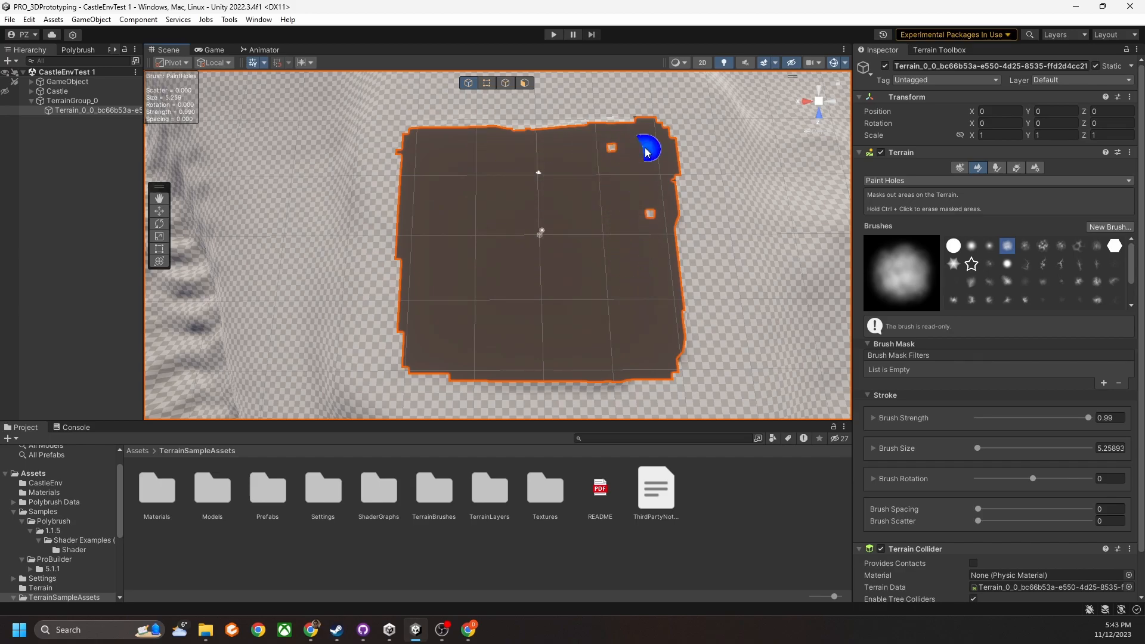
Make the hidden Castle object visible again over the terrain hole
{"action": "right_click_drag", "start_coordinate": [606, 299], "coordinate": [645, 263]}
{"action": "middle_click_drag", "start_coordinate": [644, 264], "coordinate": [667, 103]}
{"action": "right_click_drag", "start_coordinate": [627, 231], "coordinate": [670, 263]}
{"action": "middle_click_drag", "start_coordinate": [670, 263], "coordinate": [544, 227]}
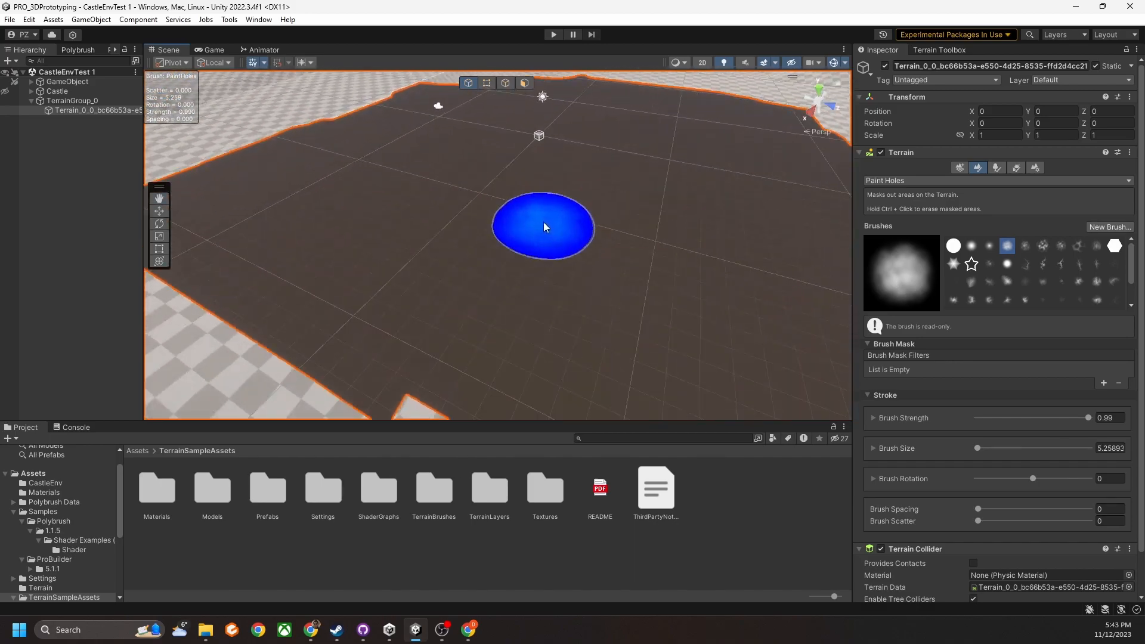
{"action": "right_click_drag", "start_coordinate": [545, 227], "coordinate": [592, 252]}
{"action": "middle_click_drag", "start_coordinate": [593, 252], "coordinate": [520, 291]}
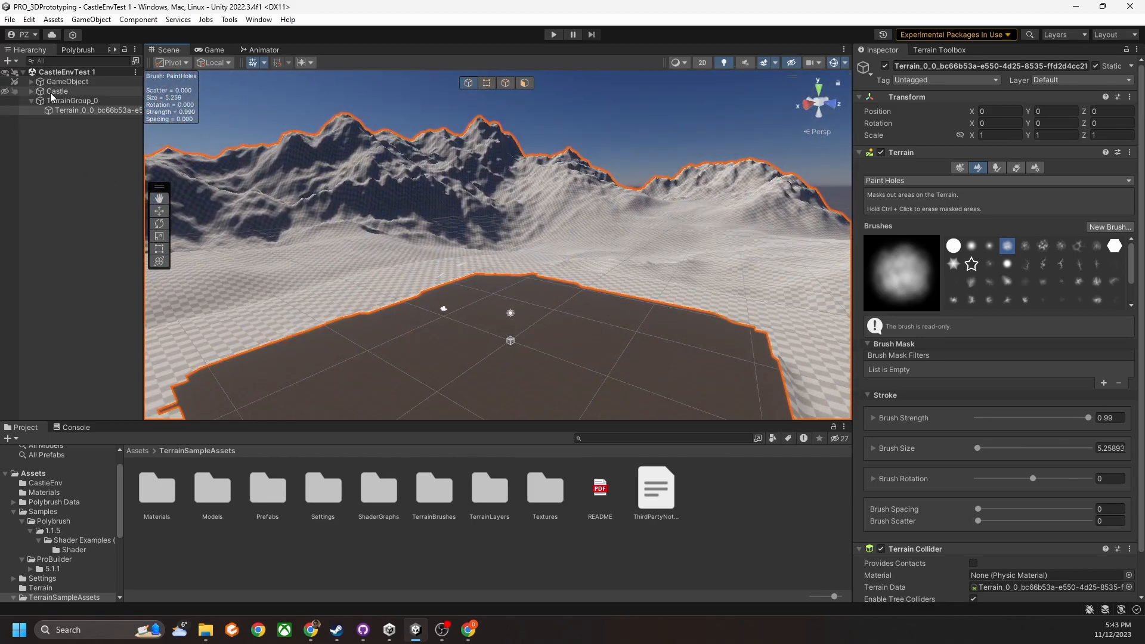
{"action": "left_click", "coordinate": [4, 92]}
{"action": "right_click_drag", "start_coordinate": [486, 179], "coordinate": [513, 224]}
{"action": "scroll", "coordinate": [525, 239], "scroll_direction": "down", "scroll_amount": 3}
Paint a trial cave-like hole into the mountainside away from the castle and erase it again
{"action": "middle_click_drag", "start_coordinate": [542, 262], "coordinate": [636, 270]}
{"action": "right_click_drag", "start_coordinate": [637, 273], "coordinate": [577, 169]}
{"action": "middle_click_drag", "start_coordinate": [504, 257], "coordinate": [619, 174]}
{"action": "middle_click_drag", "start_coordinate": [483, 194], "coordinate": [588, 197]}
{"action": "middle_click_drag", "start_coordinate": [433, 161], "coordinate": [685, 354]}
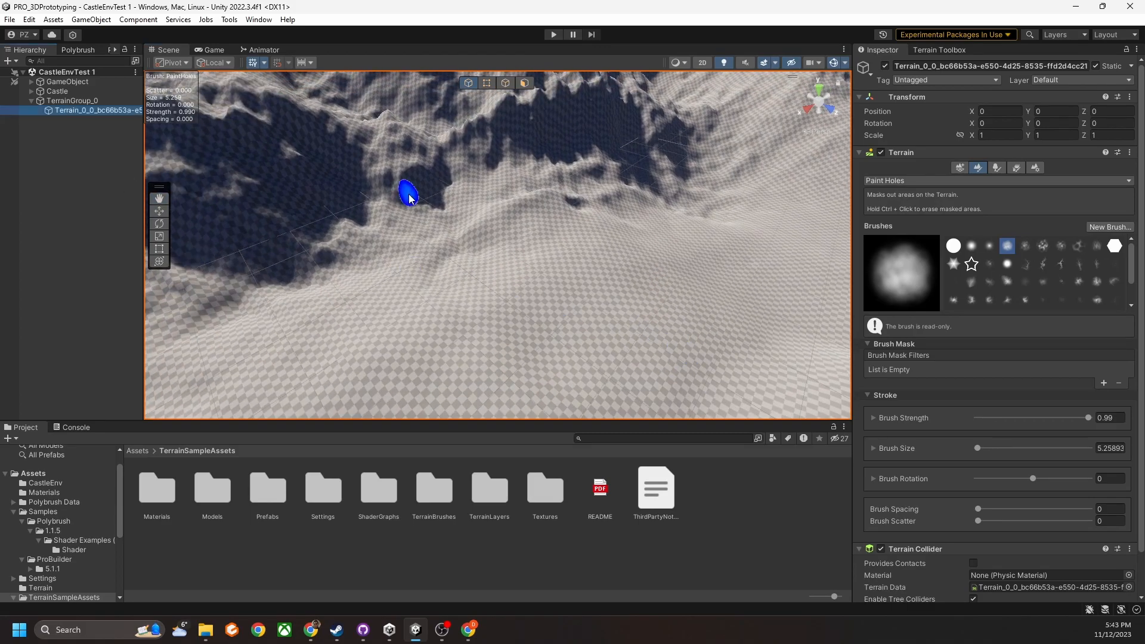
{"action": "middle_click_drag", "start_coordinate": [410, 198], "coordinate": [797, 266]}
{"action": "scroll", "coordinate": [575, 307], "scroll_direction": "up", "scroll_amount": 5}
{"action": "scroll", "coordinate": [443, 196], "scroll_direction": "up", "scroll_amount": 1}
{"action": "right_click_drag", "start_coordinate": [490, 168], "coordinate": [529, 189]}
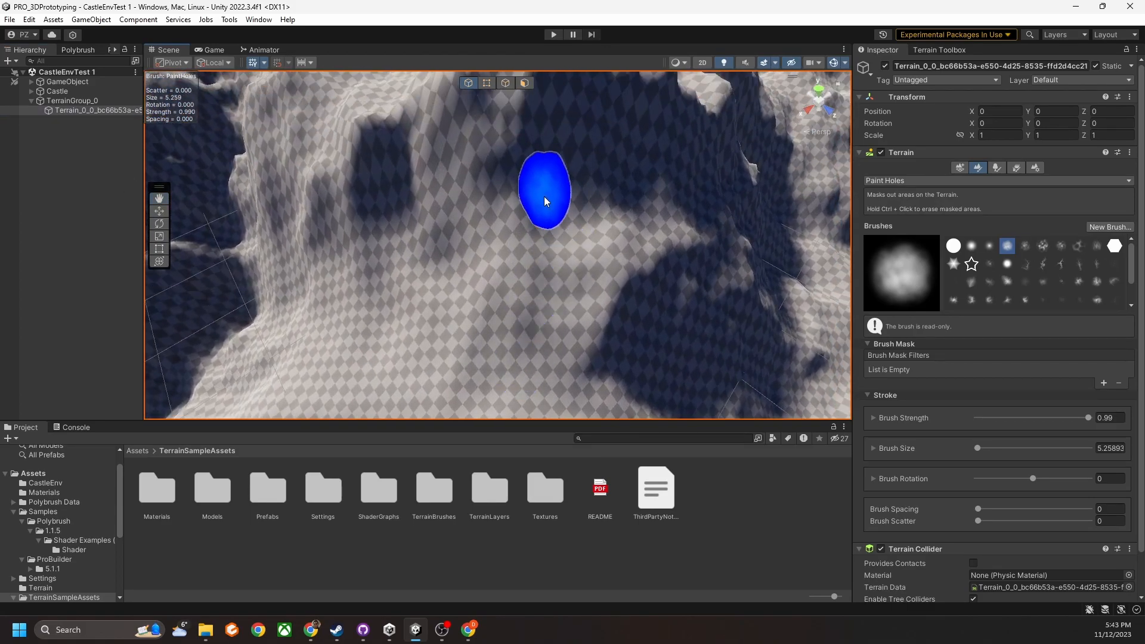
{"action": "mouse_move", "coordinate": [550, 195]}
{"action": "right_mouse_down"}
{"action": "mouse_move", "coordinate": [511, 128]}
{"action": "mouse_move", "coordinate": [527, 207]}
{"action": "right_mouse_up"}
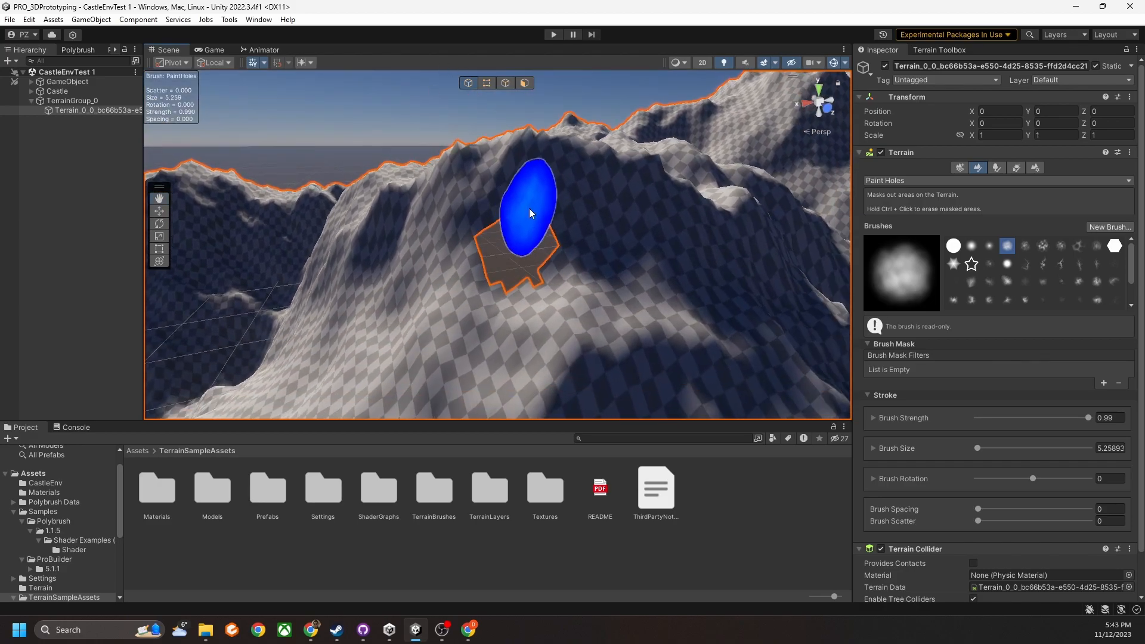
{"action": "scroll", "coordinate": [524, 239], "scroll_direction": "up", "scroll_amount": 3}
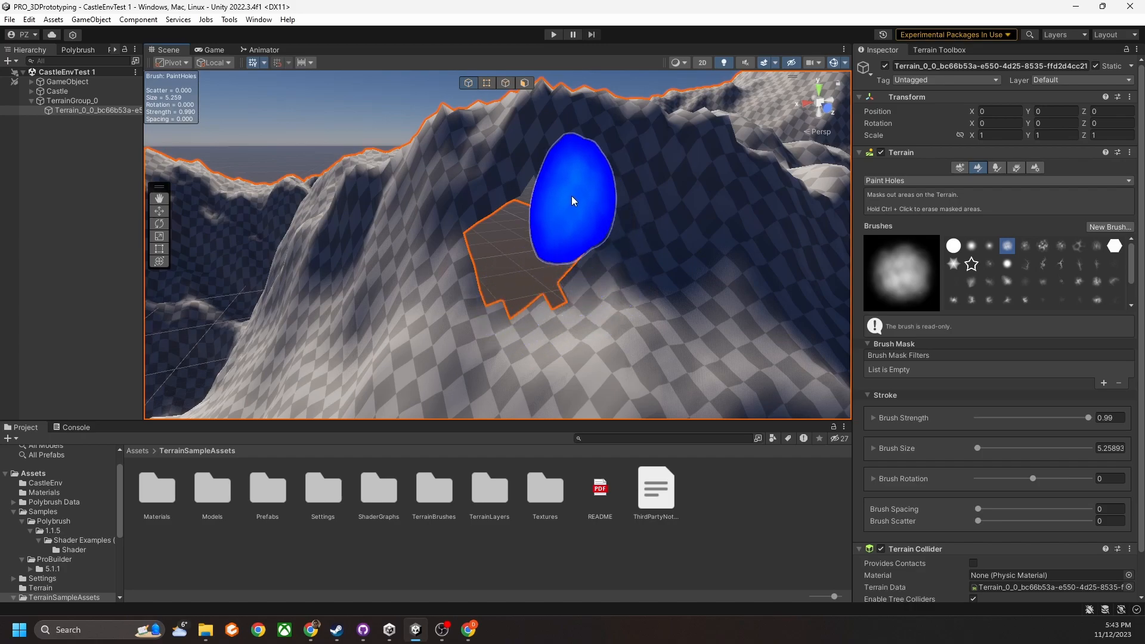
{"action": "mouse_move", "coordinate": [570, 233]}
{"action": "right_mouse_down"}
{"action": "mouse_move", "coordinate": [614, 305]}
{"action": "mouse_move", "coordinate": [589, 288]}
{"action": "right_mouse_up"}
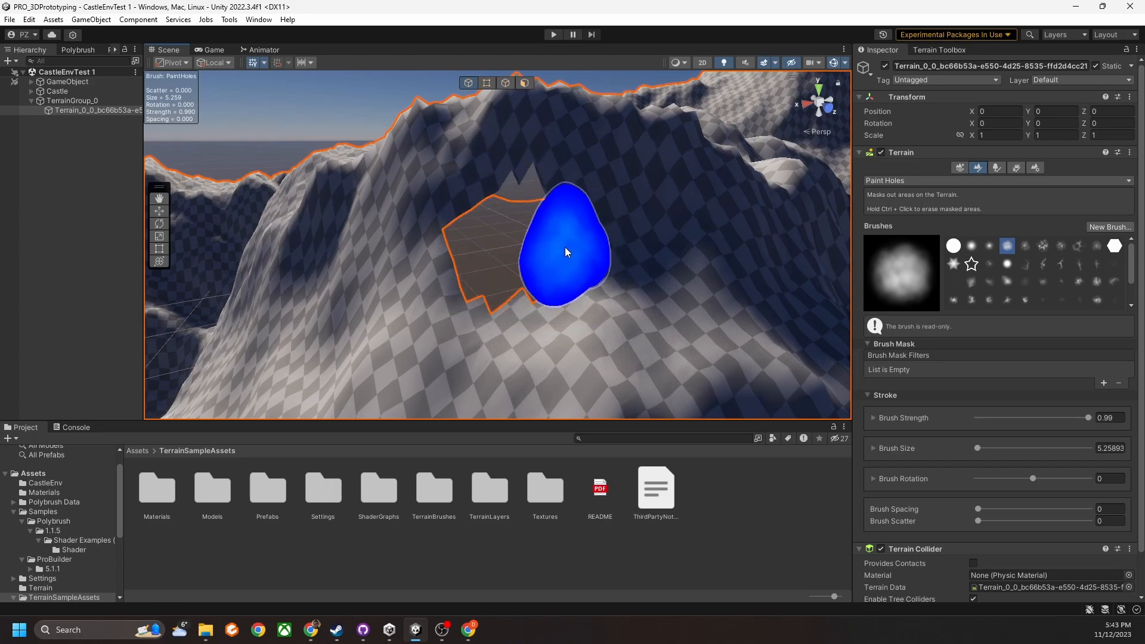
{"action": "mouse_move", "coordinate": [567, 253]}
{"action": "right_mouse_down"}
{"action": "mouse_move", "coordinate": [558, 223]}
{"action": "mouse_move", "coordinate": [645, 401]}
{"action": "mouse_move", "coordinate": [681, 342]}
{"action": "mouse_move", "coordinate": [705, 248]}
{"action": "mouse_move", "coordinate": [564, 239]}
{"action": "right_mouse_up"}
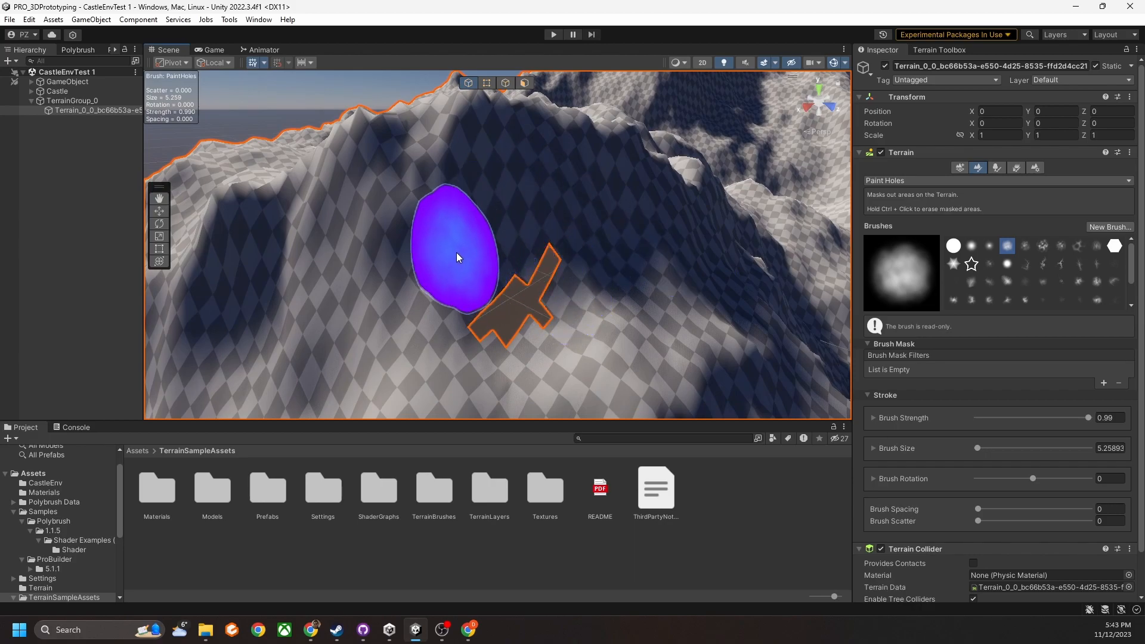
{"action": "mouse_move", "coordinate": [553, 253]}
{"action": "right_mouse_down"}
{"action": "mouse_move", "coordinate": [599, 312]}
{"action": "mouse_move", "coordinate": [537, 283]}
{"action": "mouse_move", "coordinate": [580, 301]}
{"action": "right_mouse_up"}
Enable Terrain Hole in the HDRP High Fidelity rendering options of the project's quality settings
{"action": "key", "text": "s"}
{"action": "middle_click_drag", "start_coordinate": [580, 302], "coordinate": [325, 273]}
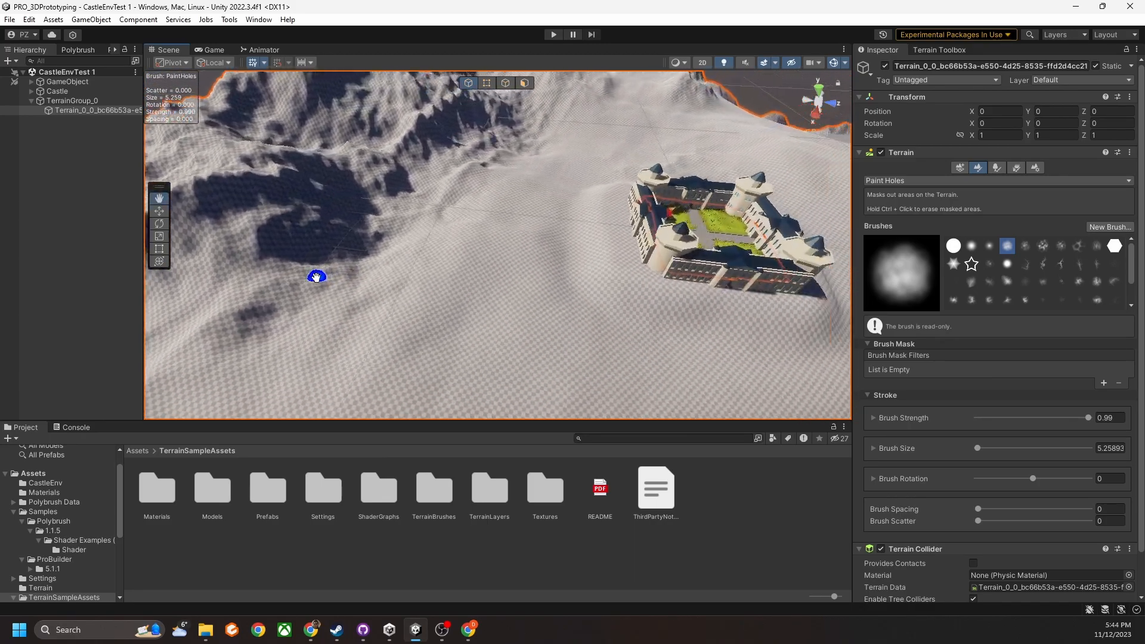
{"action": "middle_click_drag", "start_coordinate": [527, 253], "coordinate": [309, 271]}
{"action": "scroll", "coordinate": [404, 298], "scroll_direction": "up", "scroll_amount": 10}
{"action": "scroll", "coordinate": [406, 302], "scroll_direction": "up", "scroll_amount": 6}
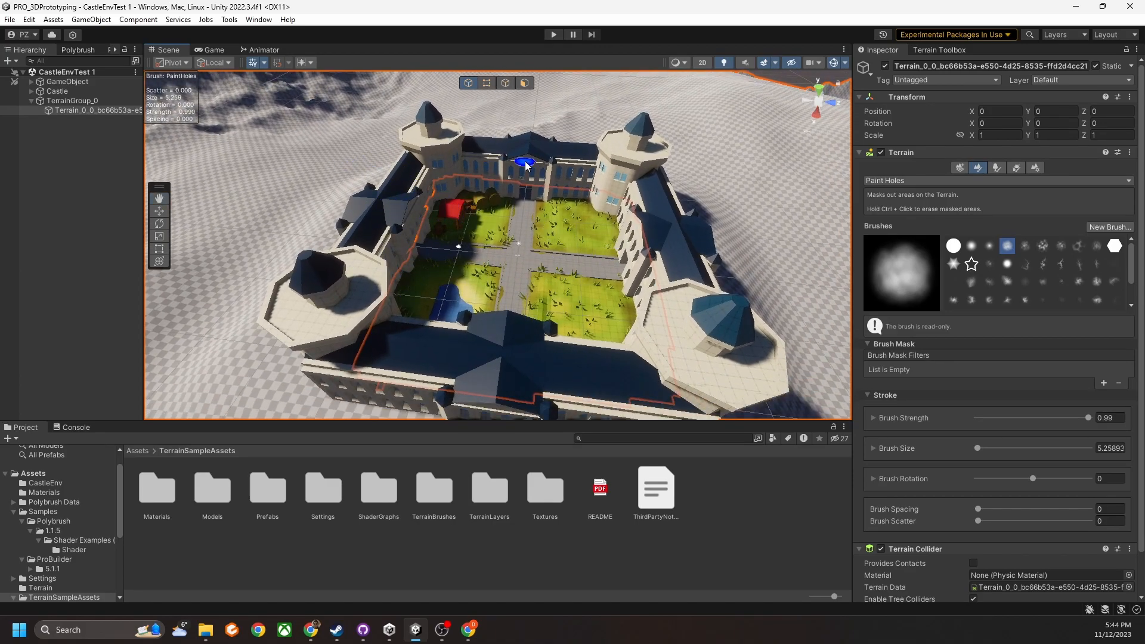
{"action": "left_click", "coordinate": [29, 20]}
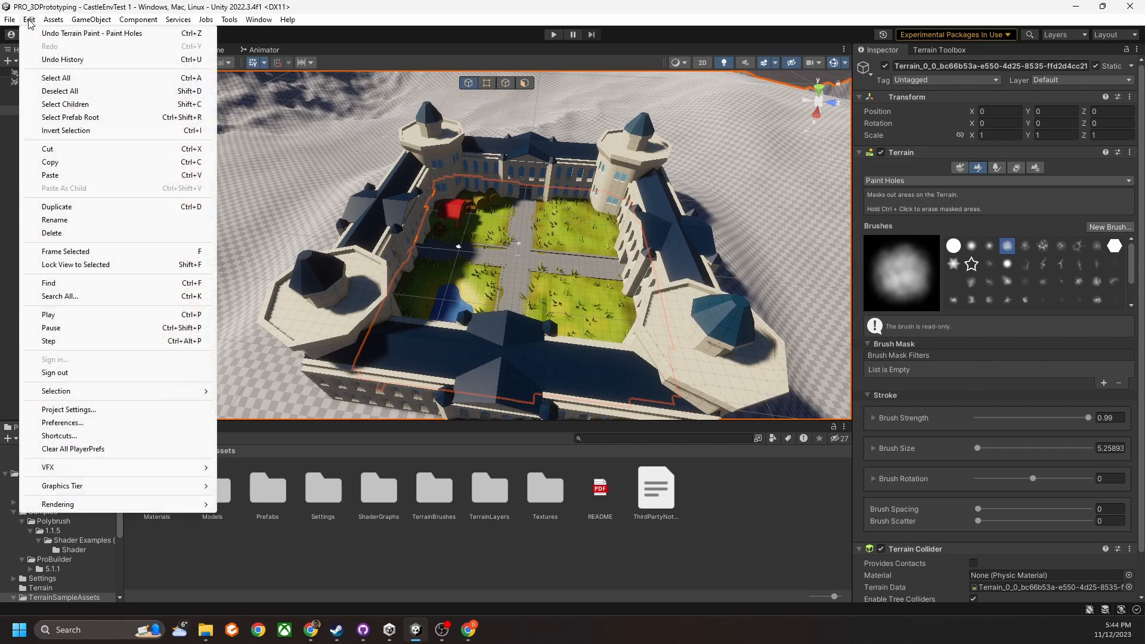
{"action": "left_click", "coordinate": [84, 411]}
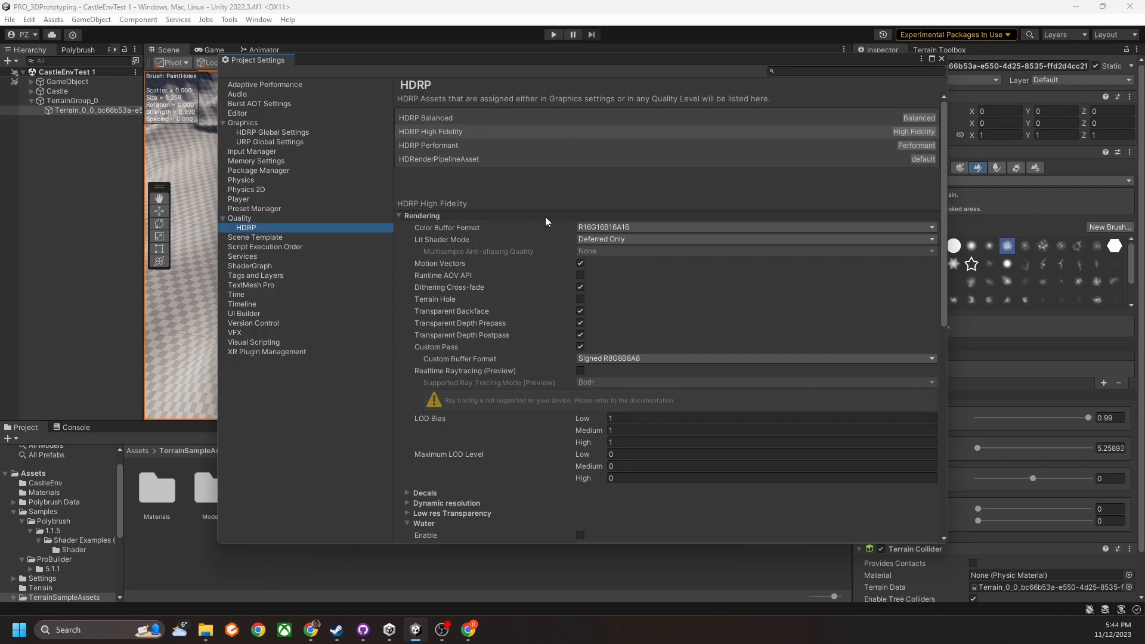
{"action": "mouse_move", "coordinate": [435, 306]}
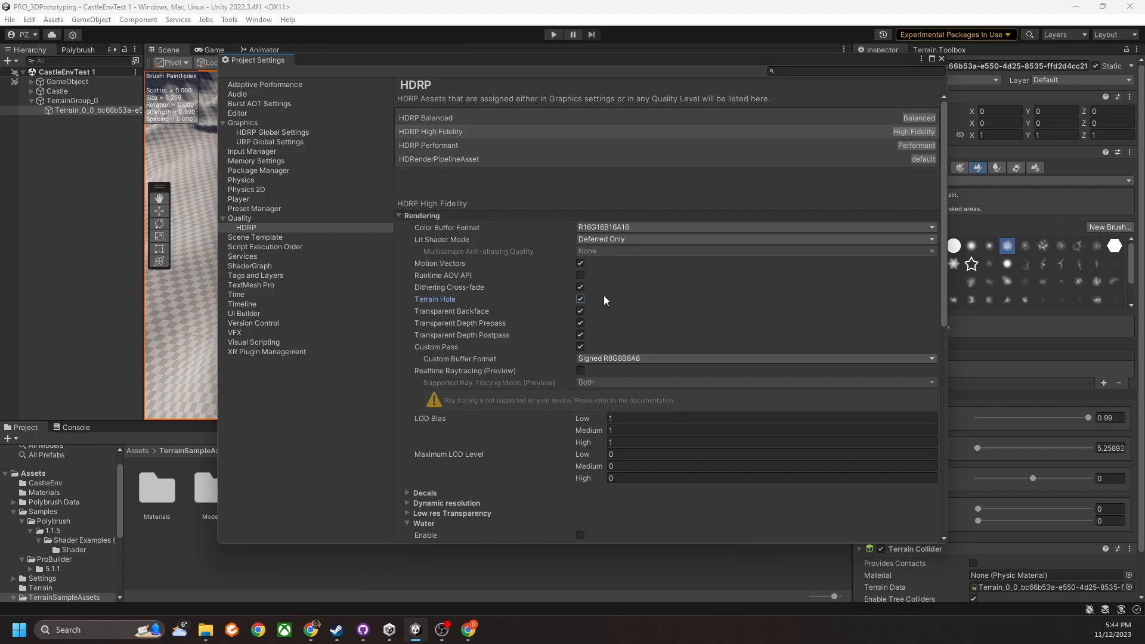
{"action": "left_click", "coordinate": [942, 58]}
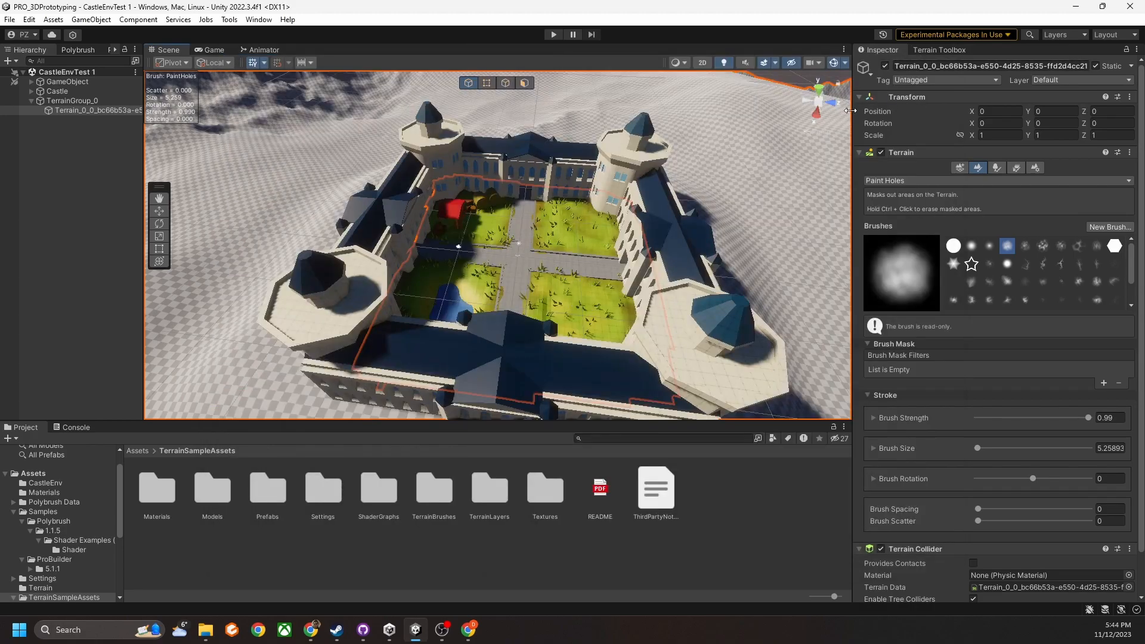
Lower the leftover bumps on the flat outer corner of the terrain with Raise or Lower Terrain
{"action": "mouse_move", "coordinate": [488, 314]}
{"action": "right_mouse_down"}
{"action": "mouse_move", "coordinate": [584, 163]}
{"action": "mouse_move", "coordinate": [588, 184]}
{"action": "mouse_move", "coordinate": [532, 376]}
{"action": "mouse_move", "coordinate": [450, 376]}
{"action": "mouse_move", "coordinate": [651, 379]}
{"action": "right_mouse_up"}
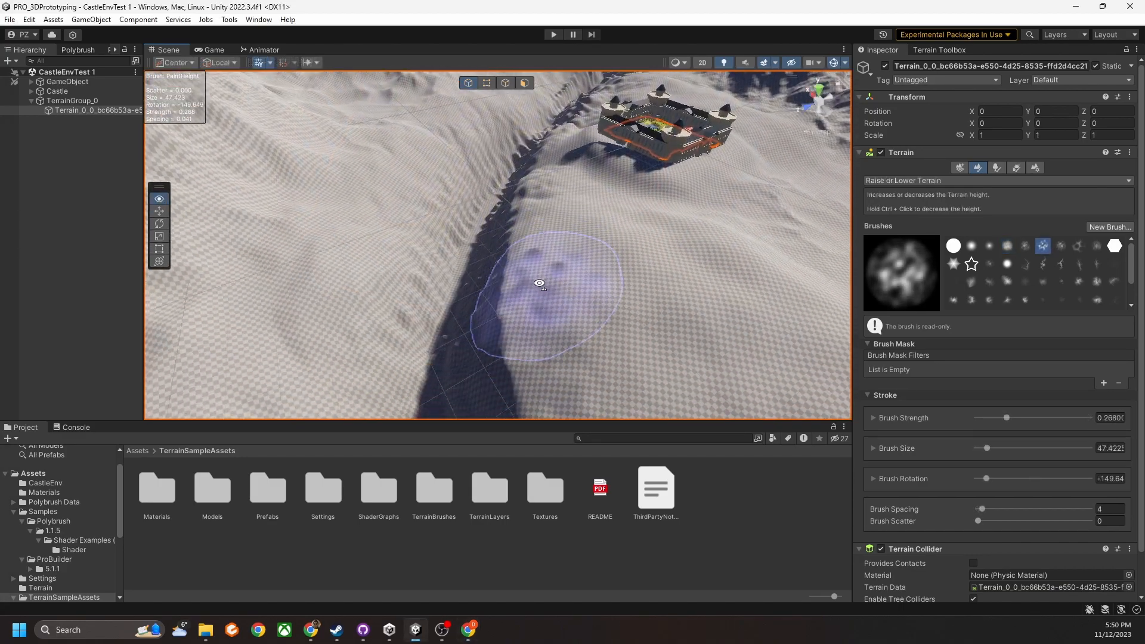
{"action": "mouse_move", "coordinate": [539, 284]}
{"action": "right_mouse_down"}
{"action": "mouse_move", "coordinate": [409, 307]}
{"action": "mouse_move", "coordinate": [384, 332]}
{"action": "mouse_move", "coordinate": [421, 255]}
{"action": "mouse_move", "coordinate": [436, 267]}
{"action": "mouse_move", "coordinate": [429, 328]}
{"action": "mouse_move", "coordinate": [453, 287]}
{"action": "right_mouse_up"}
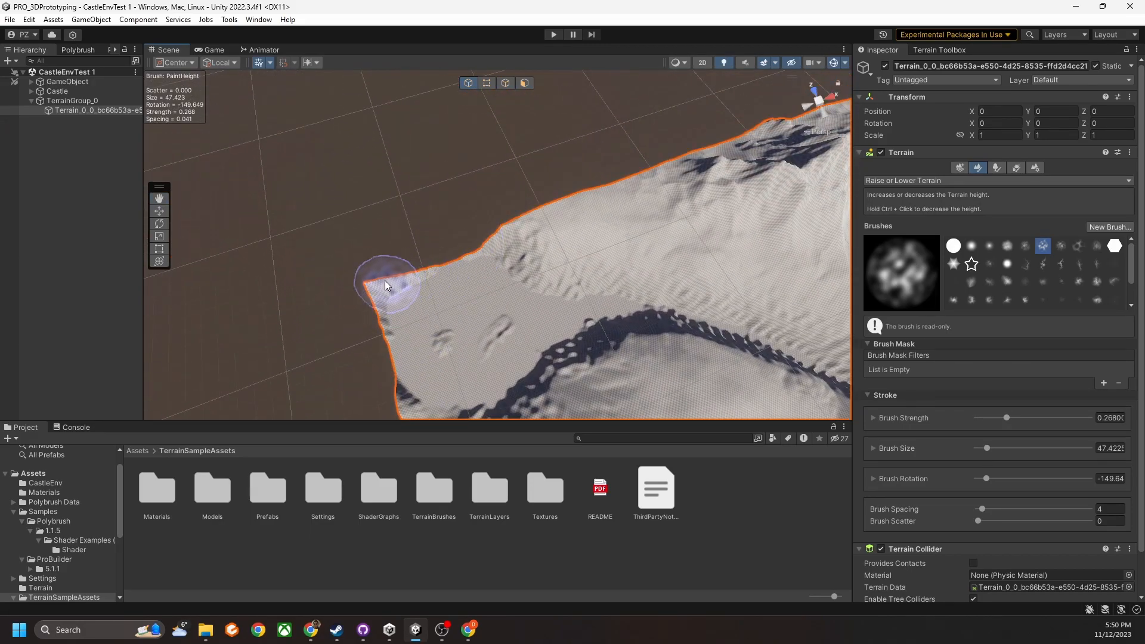
{"action": "mouse_move", "coordinate": [410, 401]}
{"action": "left_mouse_down", "text": "ctrl"}
{"action": "mouse_move", "coordinate": [390, 294]}
{"action": "mouse_move", "coordinate": [376, 301]}
{"action": "mouse_move", "coordinate": [507, 357]}
{"action": "left_mouse_up", "text": "ctrl"}
Apply Hydraulic erosion to the steep ravine between the two neighbouring peaks, wearing down its walls and floor
{"action": "left_click", "coordinate": [905, 181]}
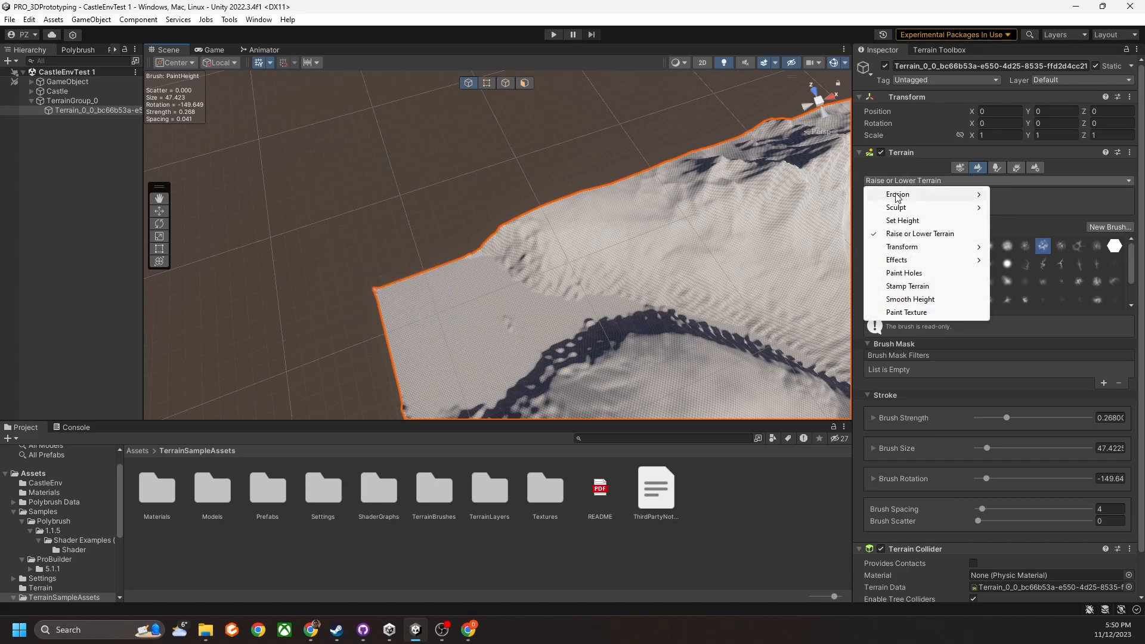
{"action": "mouse_move", "coordinate": [898, 196]}
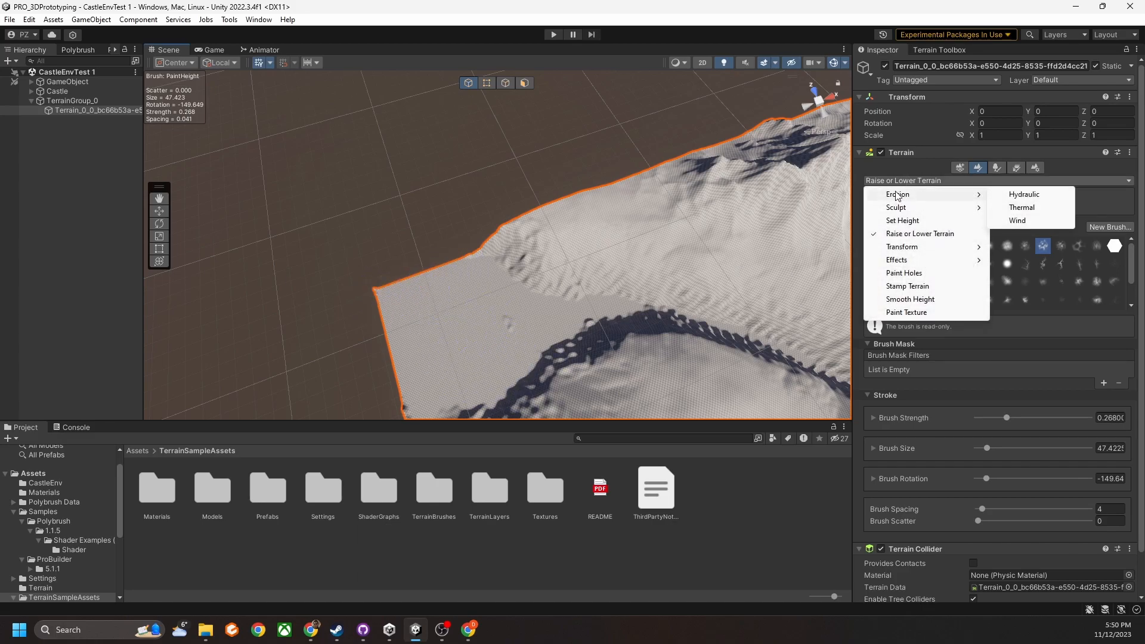
{"action": "left_click", "coordinate": [1023, 197]}
{"action": "right_click_drag", "start_coordinate": [515, 267], "coordinate": [450, 275]}
{"action": "scroll", "coordinate": [683, 302], "scroll_direction": "up", "scroll_amount": 10}
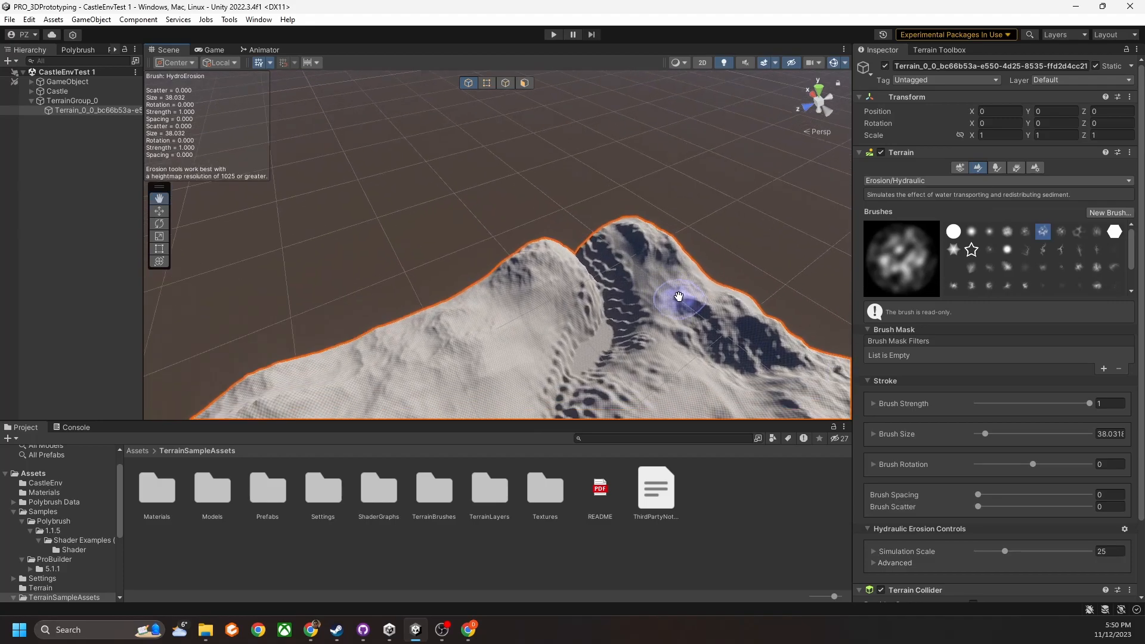
{"action": "scroll", "coordinate": [589, 289], "scroll_direction": "up", "scroll_amount": 3}
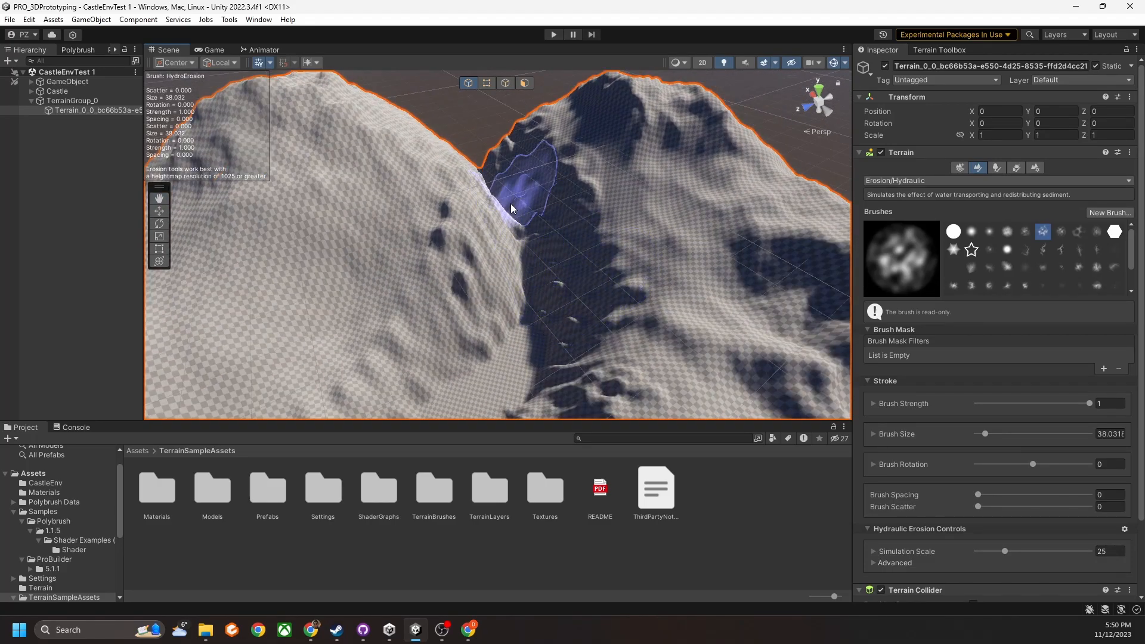
{"action": "scroll", "coordinate": [511, 208], "scroll_direction": "down", "scroll_amount": 5}
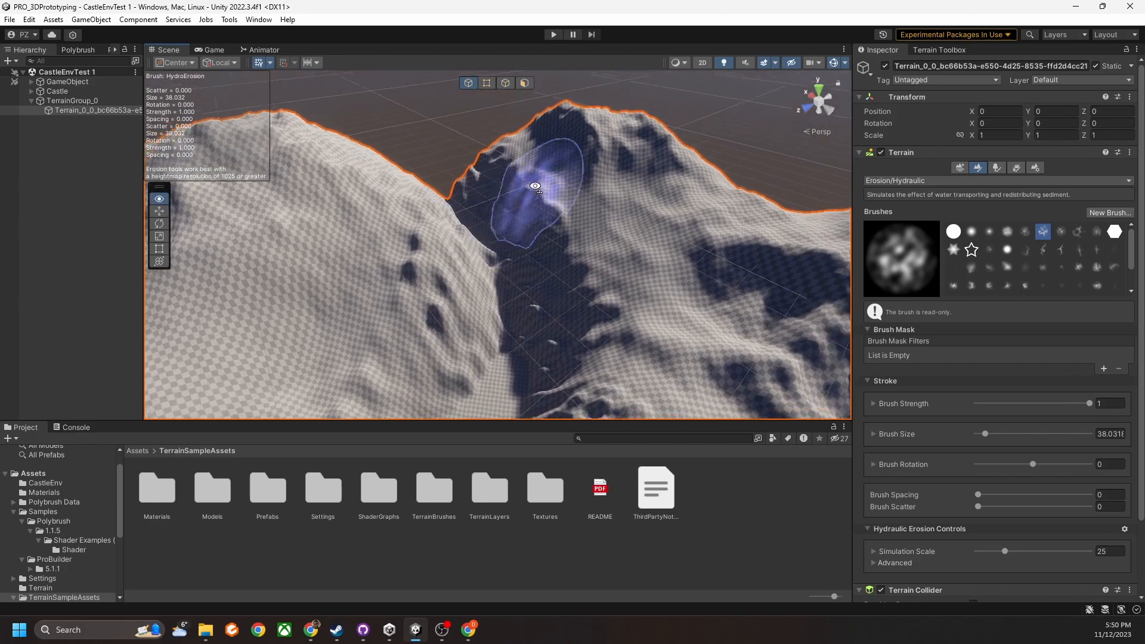
{"action": "scroll", "coordinate": [484, 226], "scroll_direction": "down", "scroll_amount": 2}
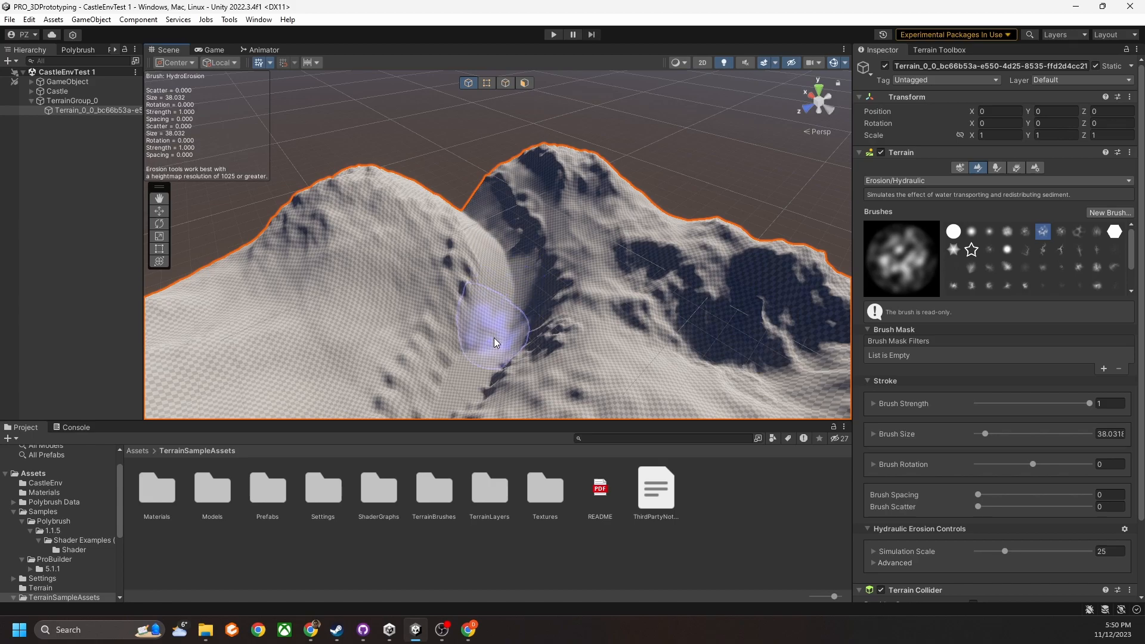
Erode the saddle between the two peaks further with Hydraulic erosion, wearing back its shaded wall and rounded shoulder
{"action": "scroll", "coordinate": [477, 358], "scroll_direction": "up", "scroll_amount": 5}
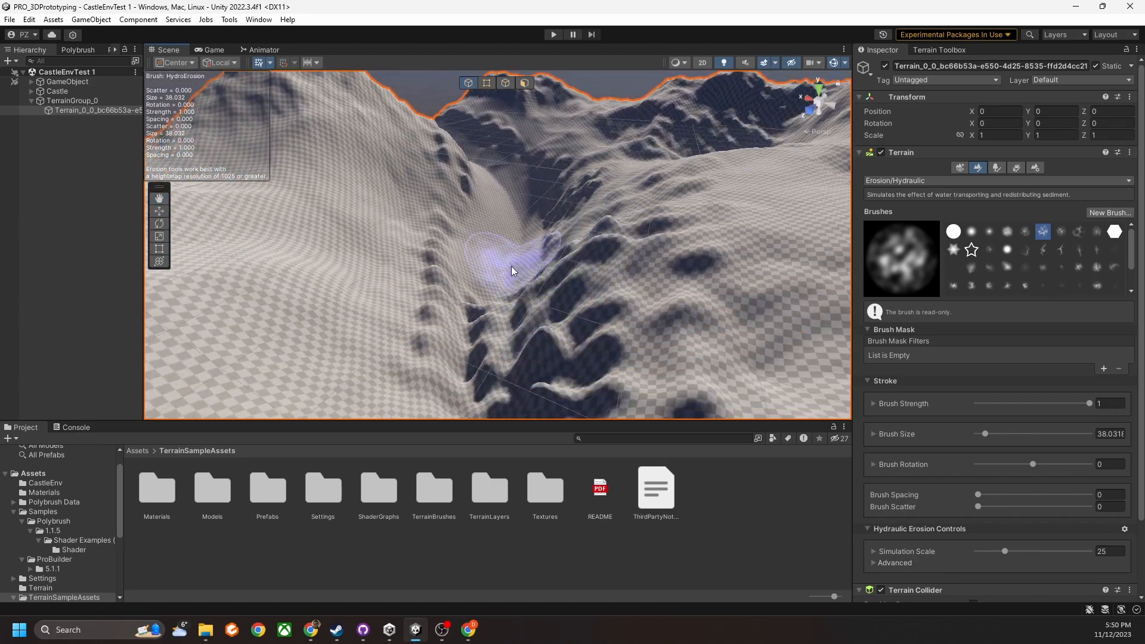
{"action": "left_click_drag", "start_coordinate": [487, 327], "coordinate": [494, 326]}
{"action": "right_click_drag", "start_coordinate": [513, 240], "coordinate": [540, 312]}
{"action": "right_click_drag", "start_coordinate": [686, 198], "coordinate": [554, 170]}
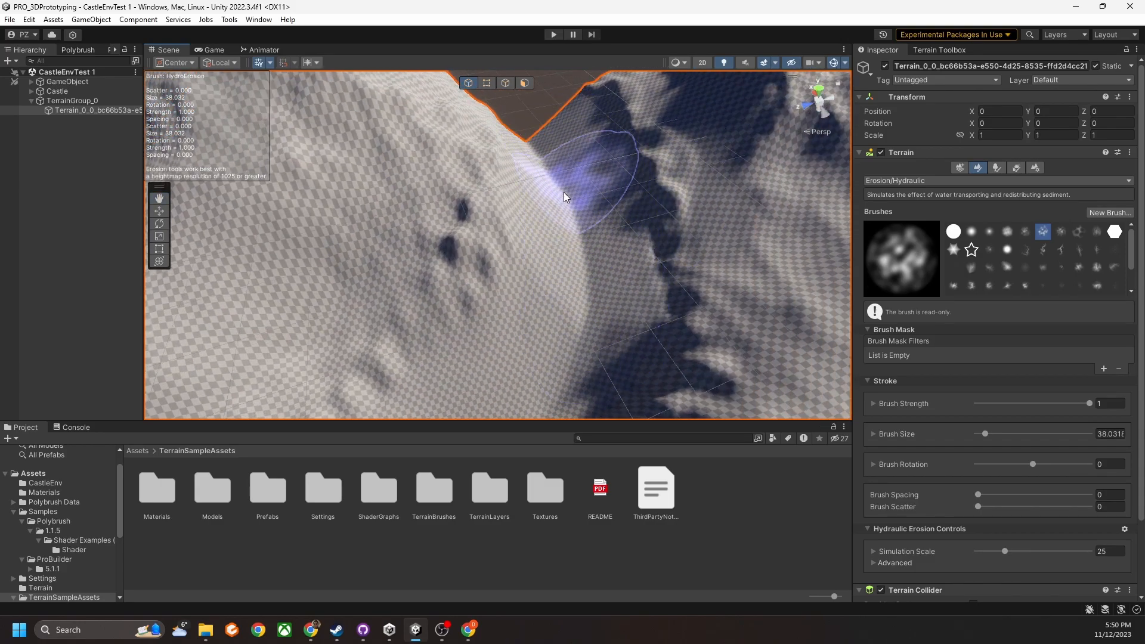
{"action": "left_click_drag", "start_coordinate": [609, 302], "coordinate": [574, 241]}
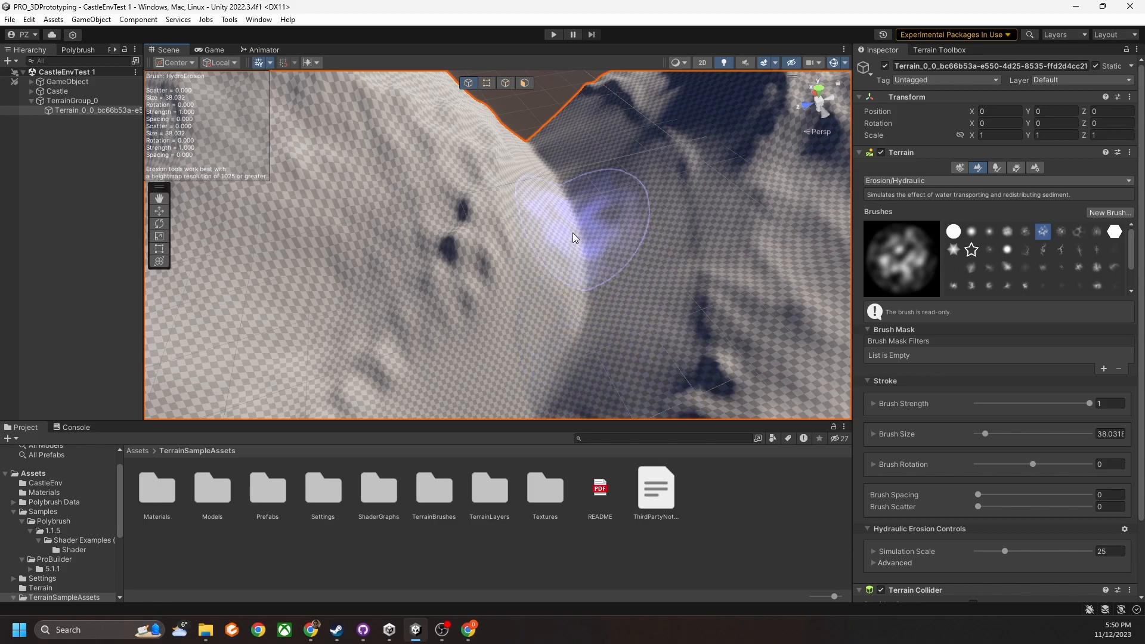
{"action": "scroll", "coordinate": [535, 338], "scroll_direction": "down", "scroll_amount": 8}
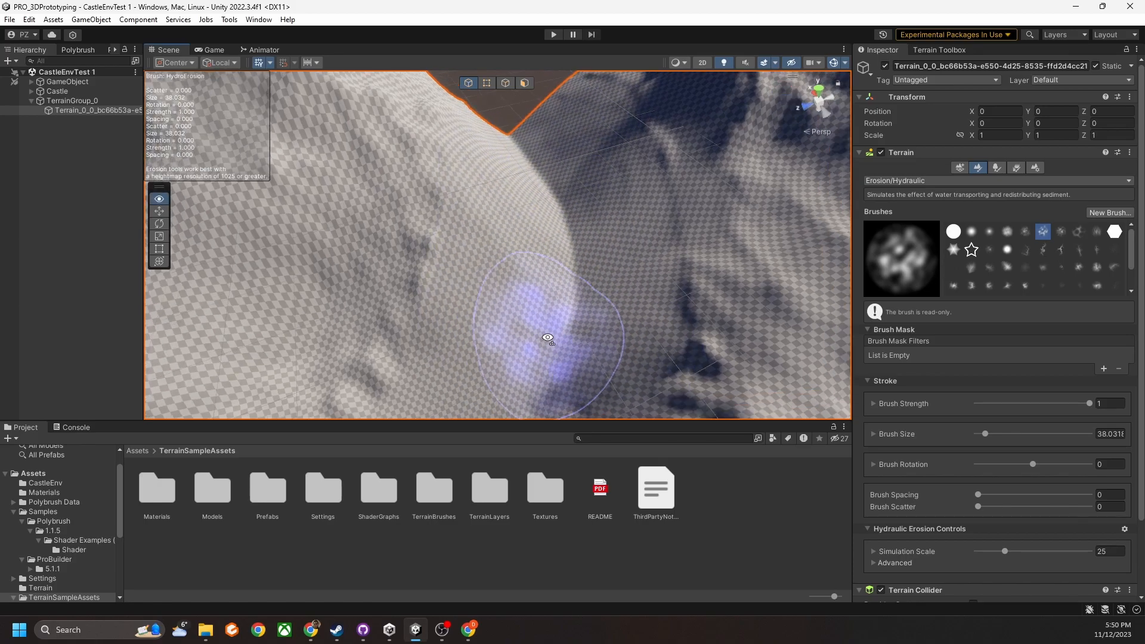
Apply Hydraulic erosion along the walls and floor of the long ravine that runs past the castle
{"action": "right_click_drag", "start_coordinate": [547, 329], "coordinate": [588, 220]}
{"action": "scroll", "coordinate": [635, 293], "scroll_direction": "down", "scroll_amount": 3}
{"action": "scroll", "coordinate": [635, 293], "scroll_direction": "up", "scroll_amount": 6}
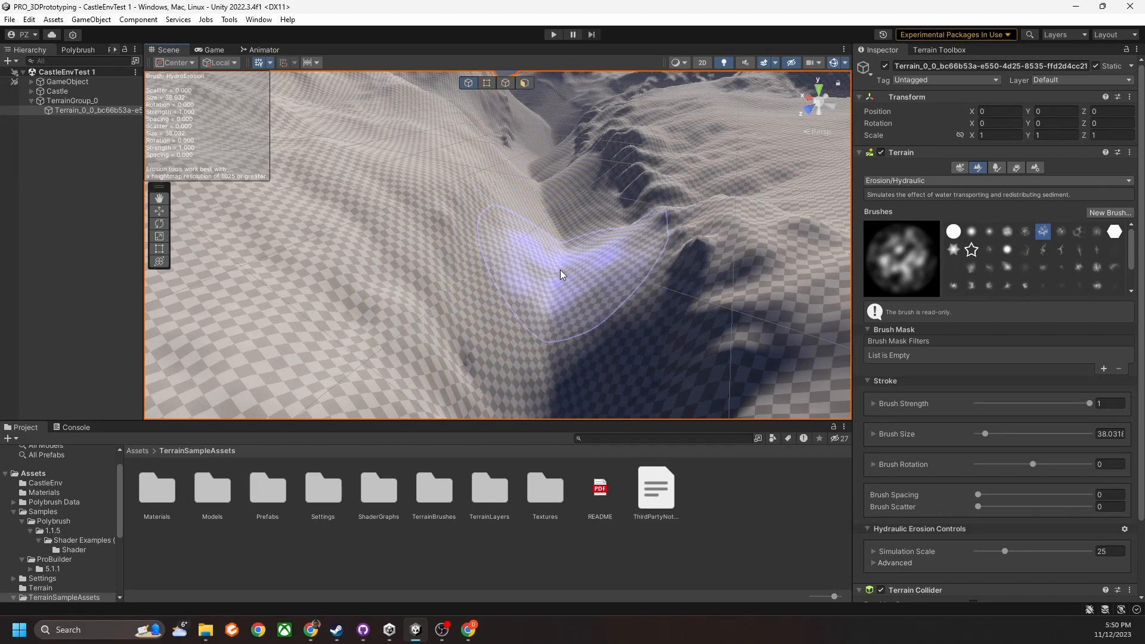
{"action": "scroll", "coordinate": [561, 326], "scroll_direction": "down", "scroll_amount": 4}
{"action": "right_click_drag", "start_coordinate": [561, 326], "coordinate": [545, 304]}
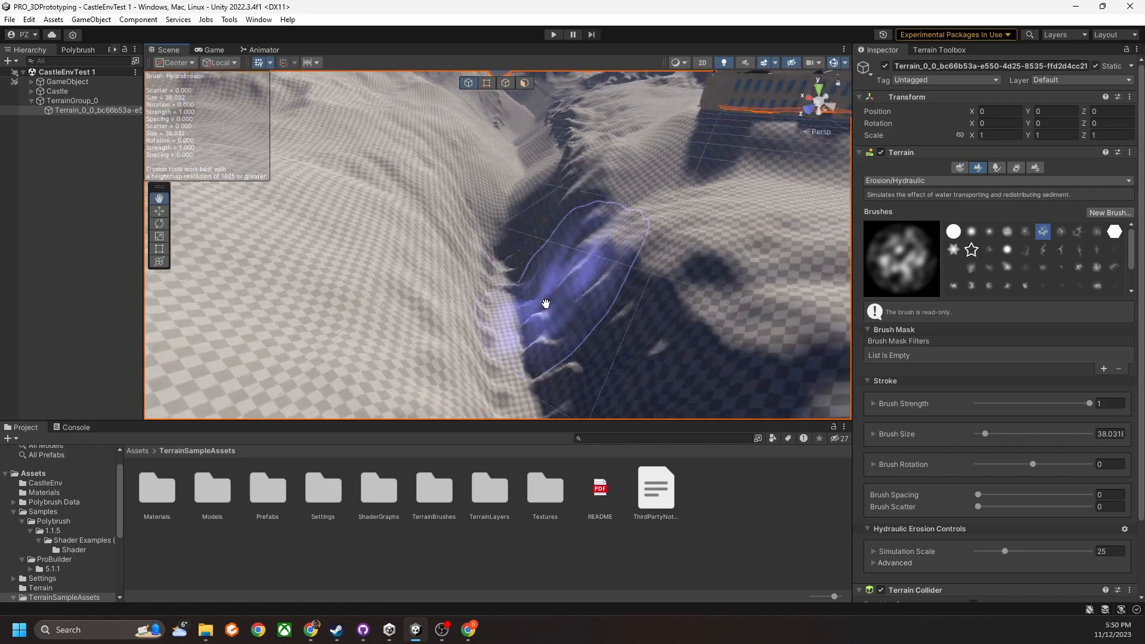
{"action": "scroll", "coordinate": [531, 391], "scroll_direction": "up", "scroll_amount": 4}
{"action": "scroll", "coordinate": [527, 302], "scroll_direction": "down", "scroll_amount": 4}
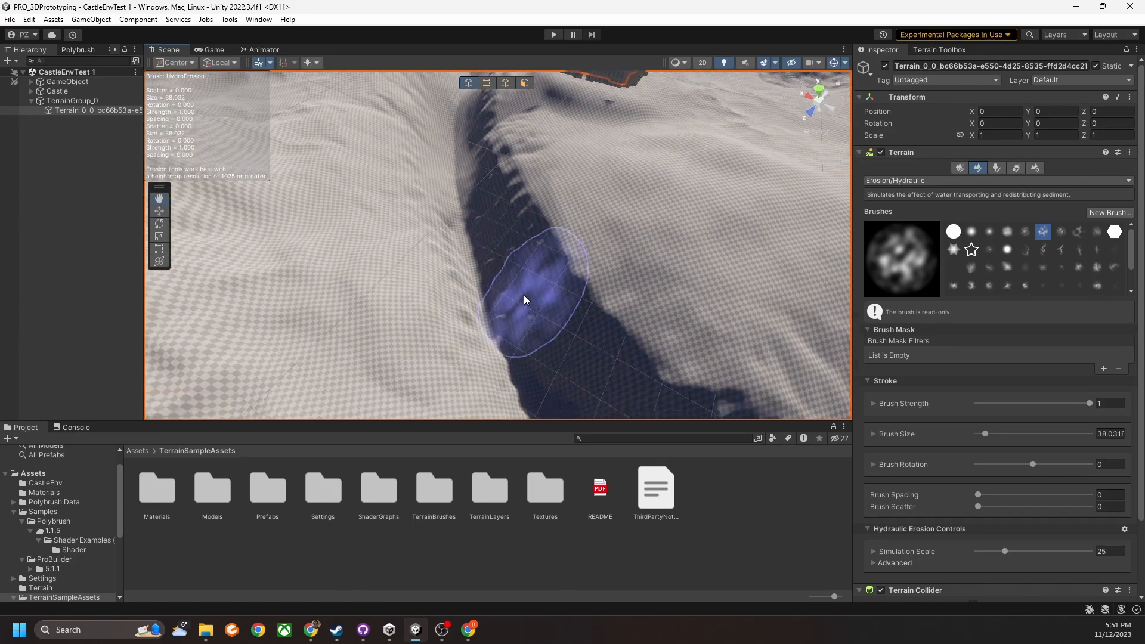
{"action": "scroll", "coordinate": [501, 360], "scroll_direction": "up", "scroll_amount": 3}
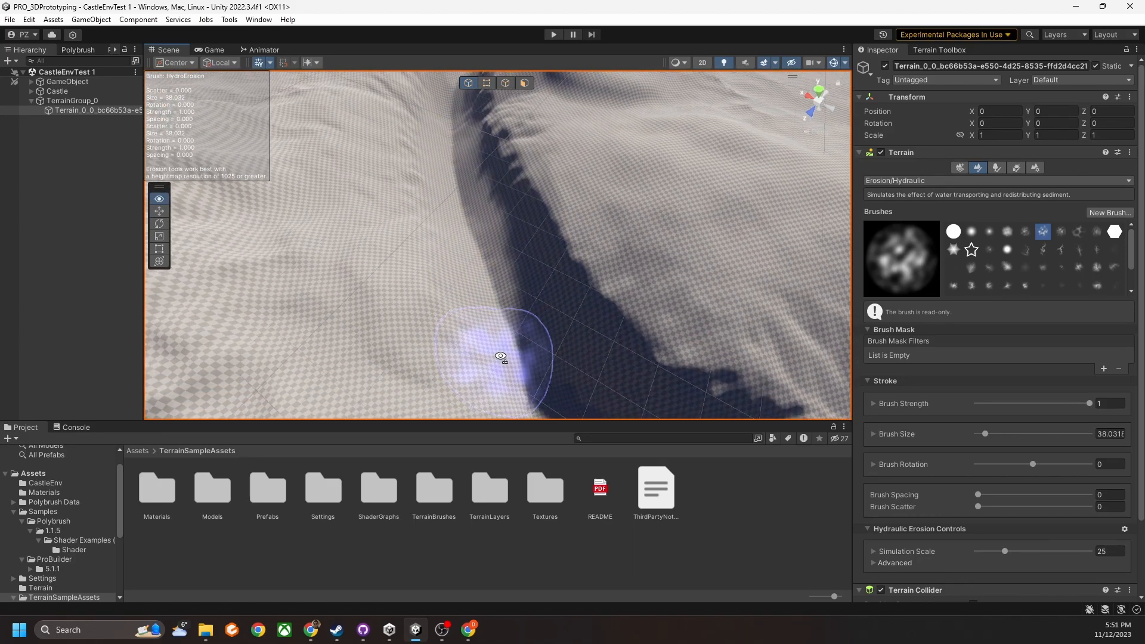
{"action": "scroll", "coordinate": [501, 360], "scroll_direction": "down", "scroll_amount": 4}
{"action": "right_click_drag", "start_coordinate": [501, 360], "coordinate": [485, 317]}
{"action": "scroll", "coordinate": [481, 302], "scroll_direction": "up", "scroll_amount": 4}
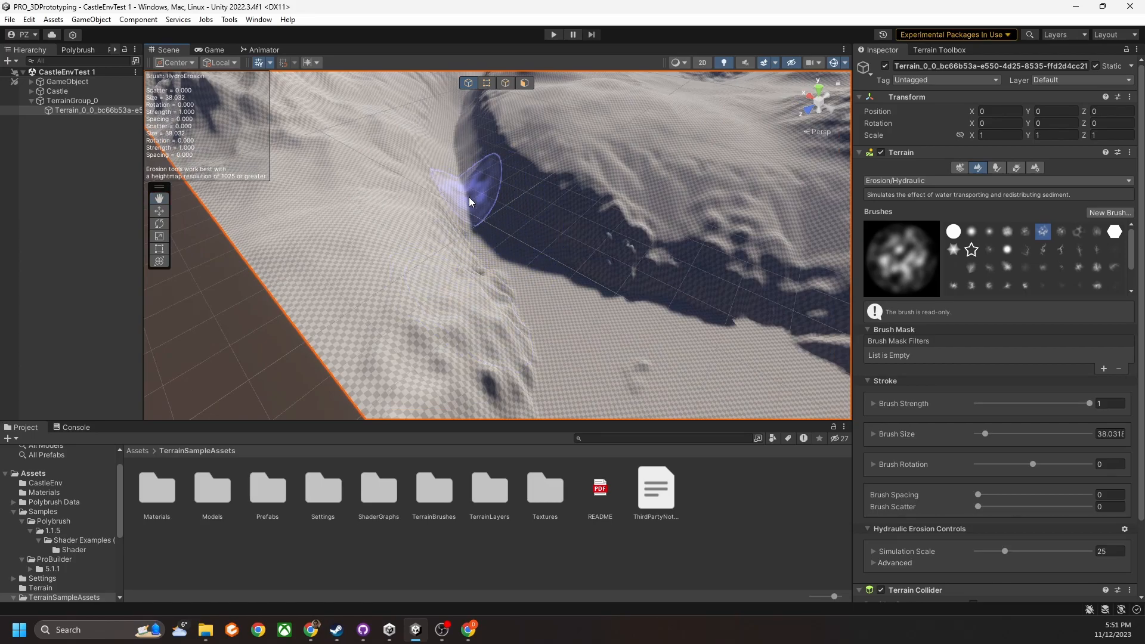
Erode the steep bank and adjoining rounded slope at the ravine's outer mouth, near the terrain edge, with Hydraulic erosion
{"action": "mouse_move", "coordinate": [529, 379]}
{"action": "right_mouse_down"}
{"action": "mouse_move", "coordinate": [667, 302]}
{"action": "mouse_move", "coordinate": [457, 304]}
{"action": "right_mouse_up"}
{"action": "scroll", "coordinate": [663, 303], "scroll_direction": "up", "scroll_amount": 4}
{"action": "scroll", "coordinate": [611, 316], "scroll_direction": "down", "scroll_amount": 4}
{"action": "scroll", "coordinate": [458, 304], "scroll_direction": "up", "scroll_amount": 4}
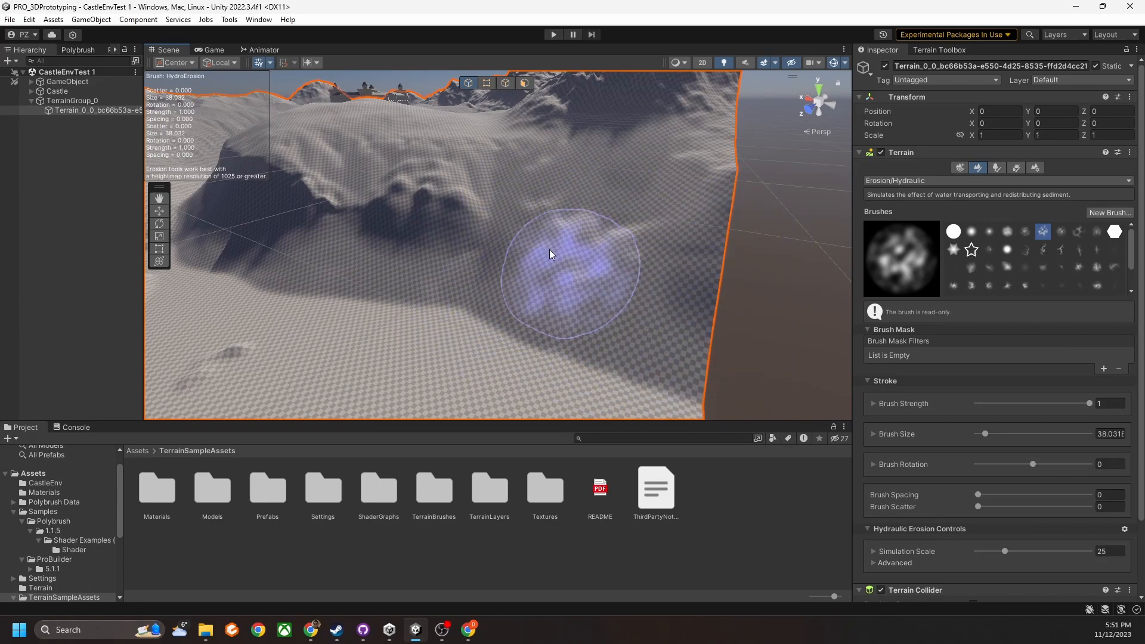
{"action": "middle_click_drag", "start_coordinate": [529, 173], "coordinate": [531, 182]}
{"action": "right_click_drag", "start_coordinate": [531, 182], "coordinate": [477, 191]}
{"action": "middle_click_drag", "start_coordinate": [477, 190], "coordinate": [516, 199]}
{"action": "scroll", "coordinate": [511, 160], "scroll_direction": "up", "scroll_amount": 5}
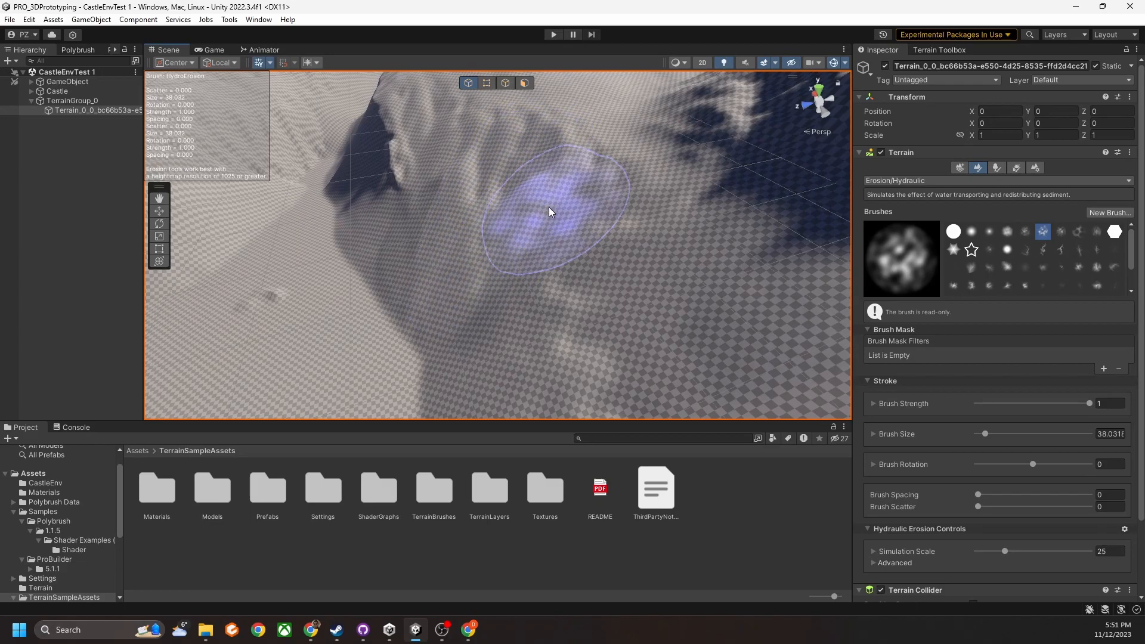
{"action": "left_click_drag", "start_coordinate": [601, 227], "coordinate": [435, 241]}
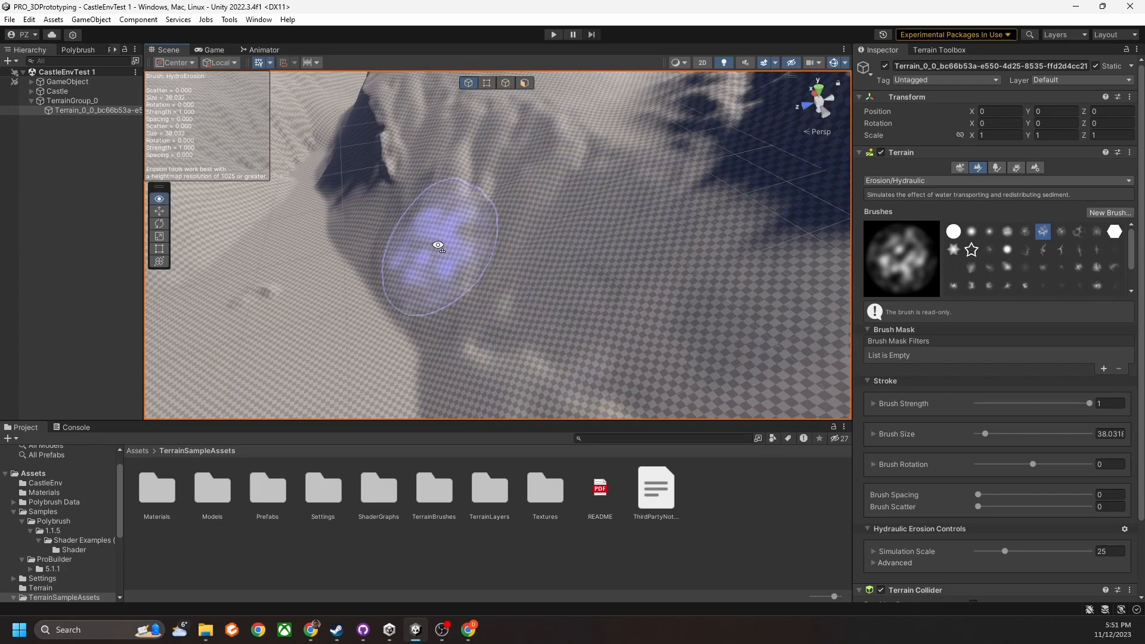
{"action": "right_click_drag", "start_coordinate": [434, 240], "coordinate": [596, 227]}
{"action": "left_click_drag", "start_coordinate": [404, 199], "coordinate": [606, 214]}
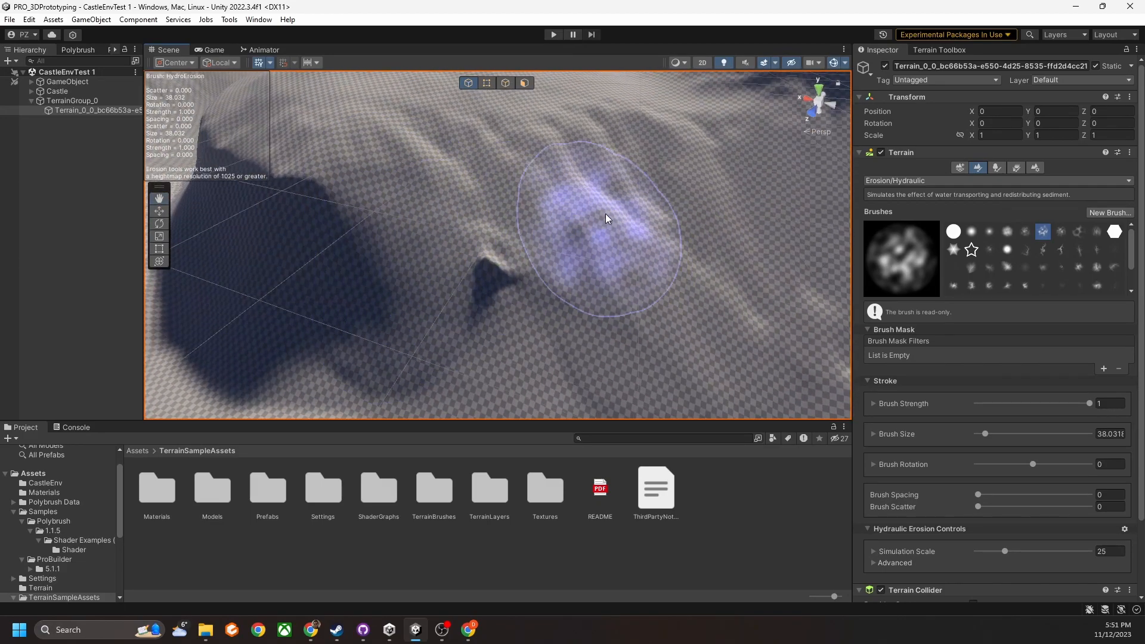
Wear down the small sharp bump on the rounded slope with Hydraulic erosion, using a soft round brush
{"action": "left_click", "coordinate": [990, 232]}
{"action": "left_click_drag", "start_coordinate": [415, 182], "coordinate": [450, 233]}
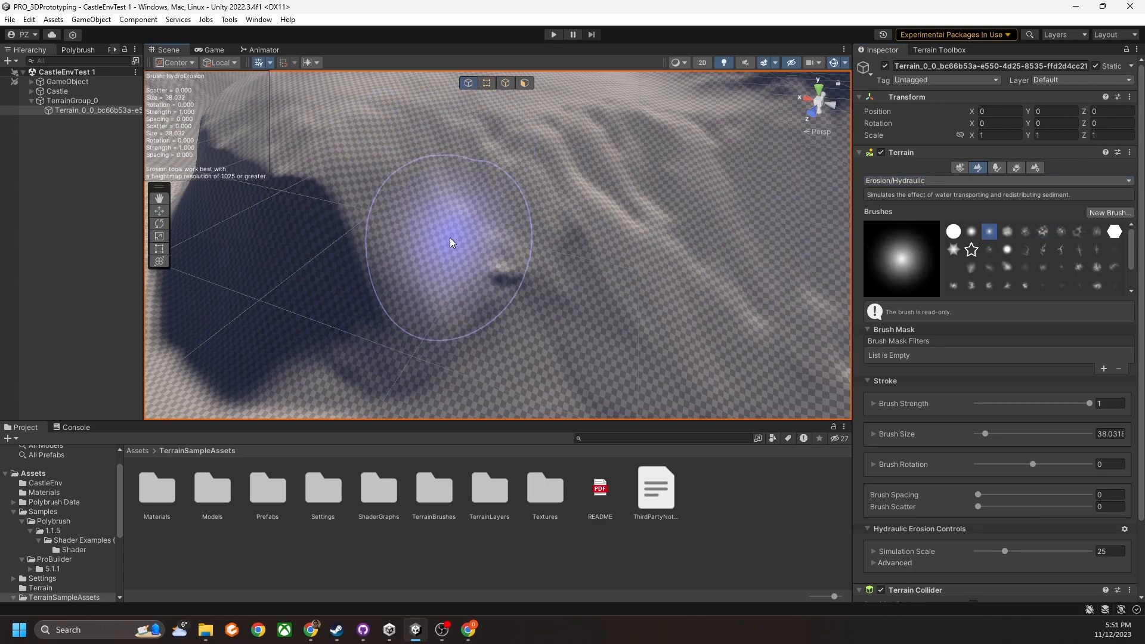
{"action": "mouse_move", "coordinate": [490, 300]}
{"action": "right_mouse_down"}
{"action": "mouse_move", "coordinate": [453, 233]}
{"action": "mouse_move", "coordinate": [535, 263]}
{"action": "right_mouse_up"}
{"action": "mouse_move", "coordinate": [502, 182]}
{"action": "left_mouse_down"}
{"action": "mouse_move", "coordinate": [547, 212]}
{"action": "mouse_move", "coordinate": [574, 258]}
{"action": "mouse_move", "coordinate": [574, 299]}
{"action": "mouse_move", "coordinate": [519, 204]}
{"action": "mouse_move", "coordinate": [555, 202]}
{"action": "mouse_move", "coordinate": [561, 233]}
{"action": "mouse_move", "coordinate": [531, 230]}
{"action": "left_mouse_up"}
{"action": "scroll", "coordinate": [531, 230], "scroll_direction": "down", "scroll_amount": 3}
{"action": "scroll", "coordinate": [591, 299], "scroll_direction": "up", "scroll_amount": 3}
{"action": "mouse_move", "coordinate": [661, 230]}
{"action": "right_mouse_down"}
{"action": "mouse_move", "coordinate": [656, 257]}
{"action": "mouse_move", "coordinate": [619, 276]}
{"action": "mouse_move", "coordinate": [463, 225]}
{"action": "mouse_move", "coordinate": [429, 251]}
{"action": "mouse_move", "coordinate": [511, 233]}
{"action": "mouse_move", "coordinate": [397, 184]}
{"action": "right_mouse_up"}
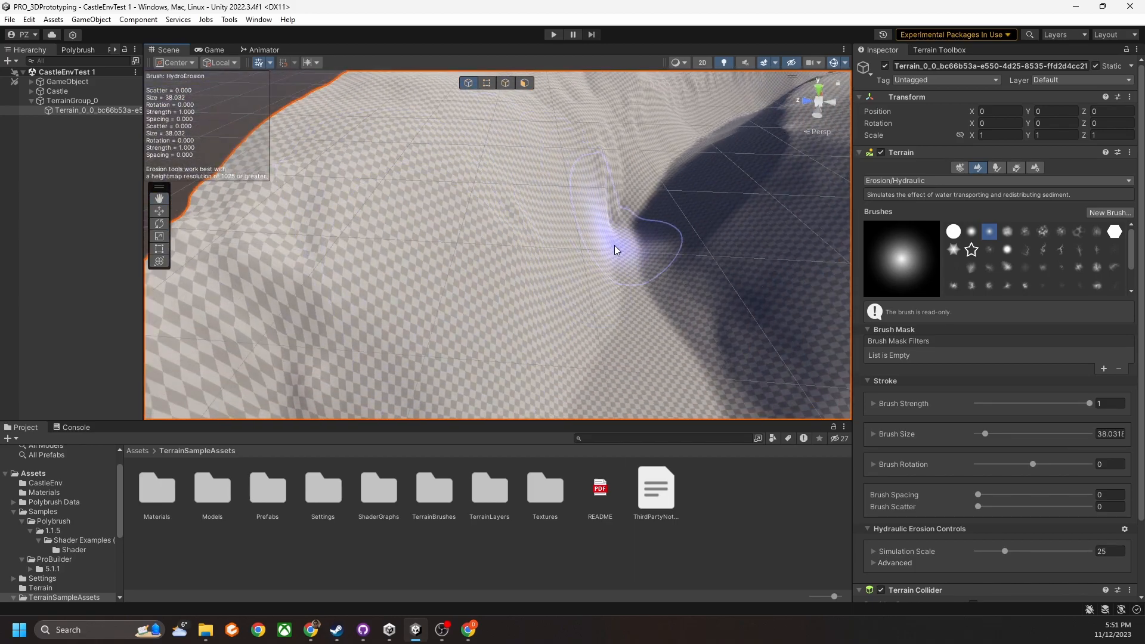
{"action": "scroll", "coordinate": [615, 247], "scroll_direction": "down", "scroll_amount": 3}
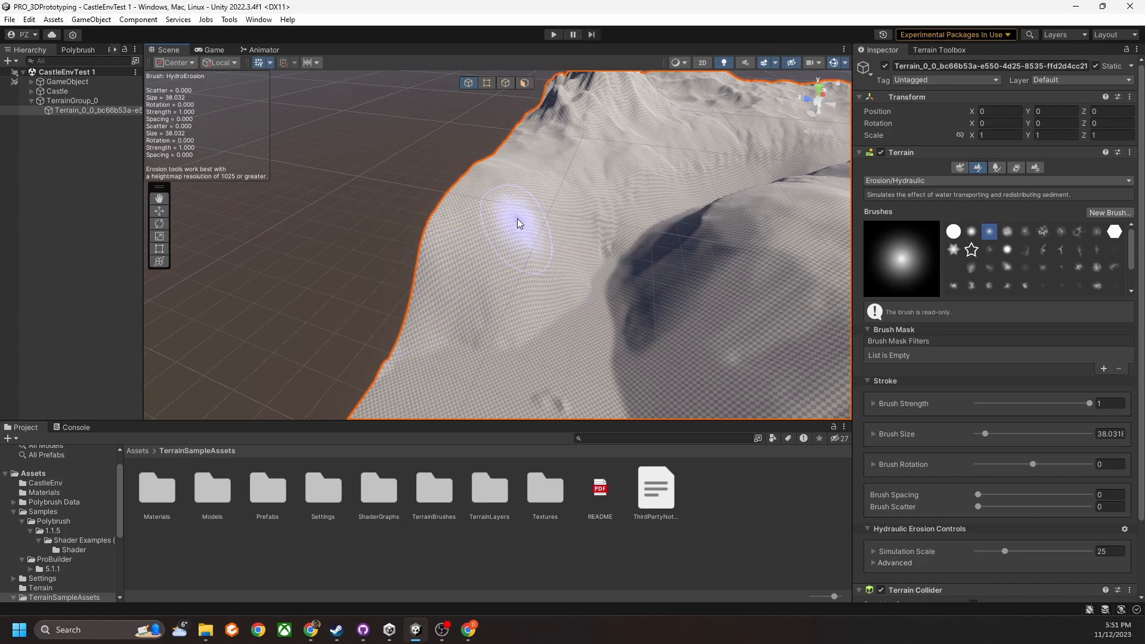
Choose a mottled cloud-like brush for Hydraulic erosion and roughen the slopes beside the valley
{"action": "right_click_drag", "start_coordinate": [521, 227], "coordinate": [517, 279]}
{"action": "left_click", "coordinate": [1061, 232]}
{"action": "scroll", "coordinate": [616, 273], "scroll_direction": "up", "scroll_amount": 5}
{"action": "scroll", "coordinate": [616, 274], "scroll_direction": "down", "scroll_amount": 5}
{"action": "right_click_drag", "start_coordinate": [439, 171], "coordinate": [579, 269]}
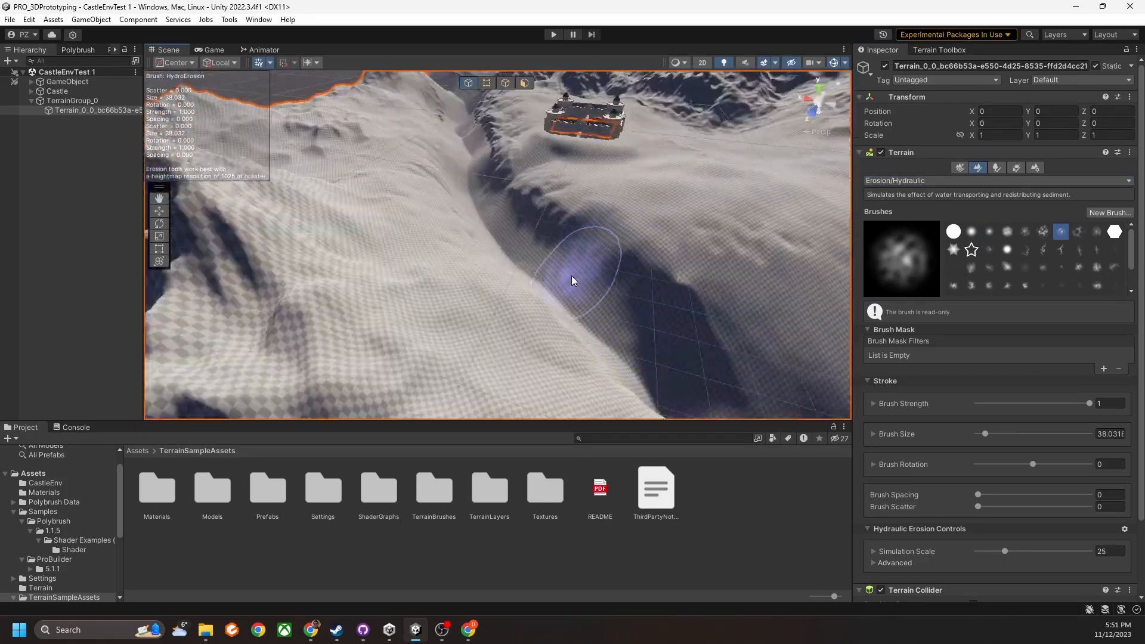
Stretch an edge of the small ProBuilder plane in the valley to lengthen it into a long strip
{"action": "scroll", "coordinate": [578, 269], "scroll_direction": "down", "scroll_amount": 3}
{"action": "right_click_drag", "start_coordinate": [552, 328], "coordinate": [537, 358]}
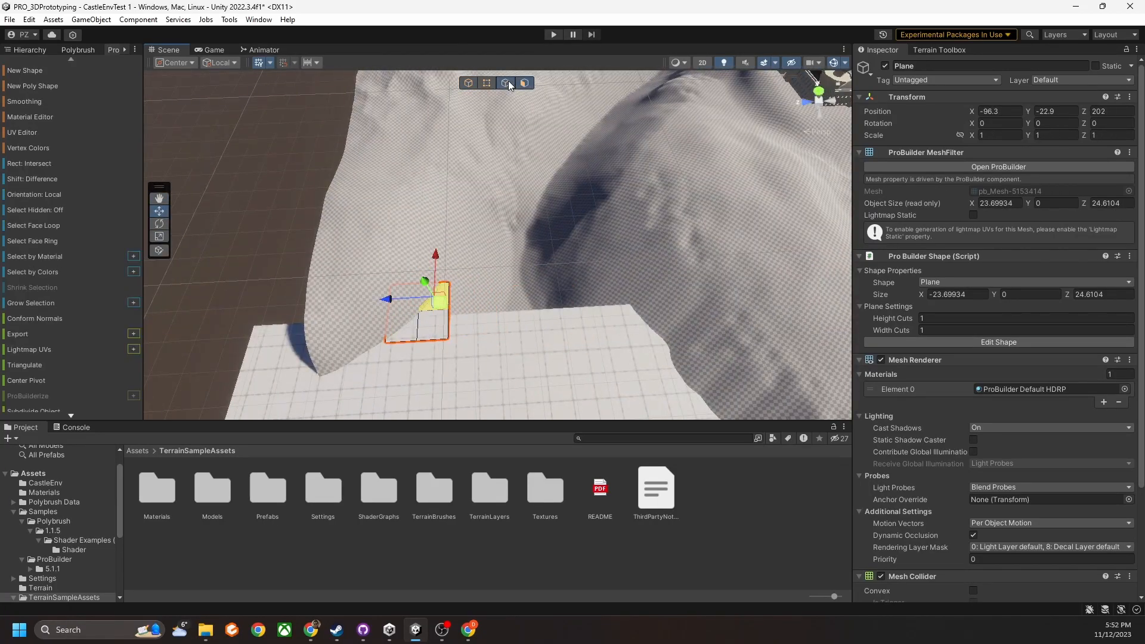
{"action": "right_click_drag", "start_coordinate": [454, 334], "coordinate": [469, 352]}
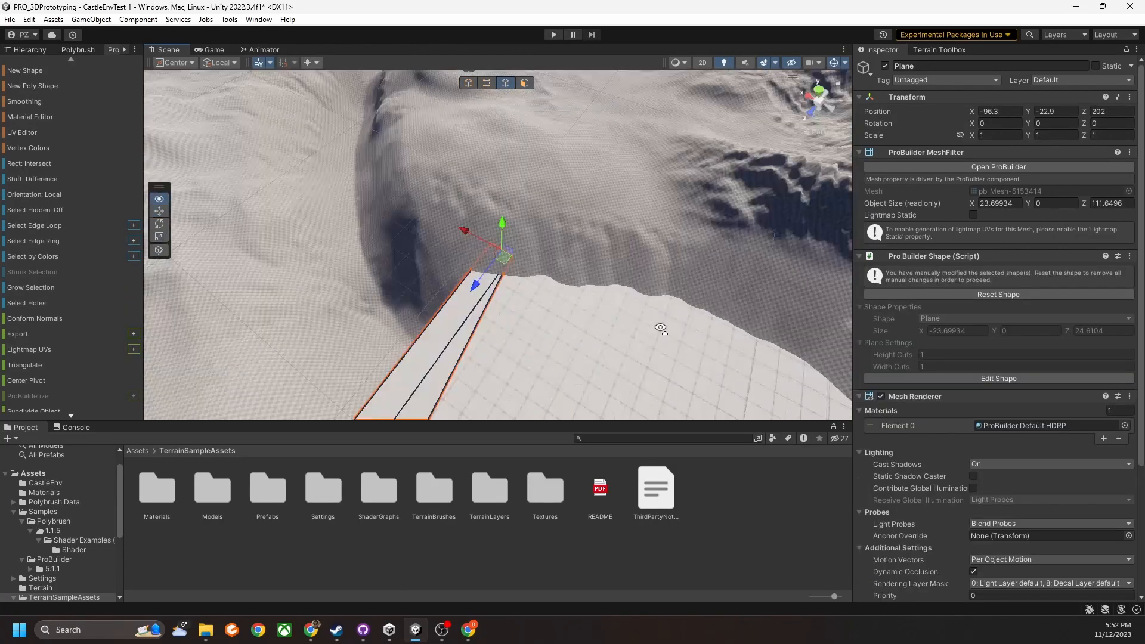
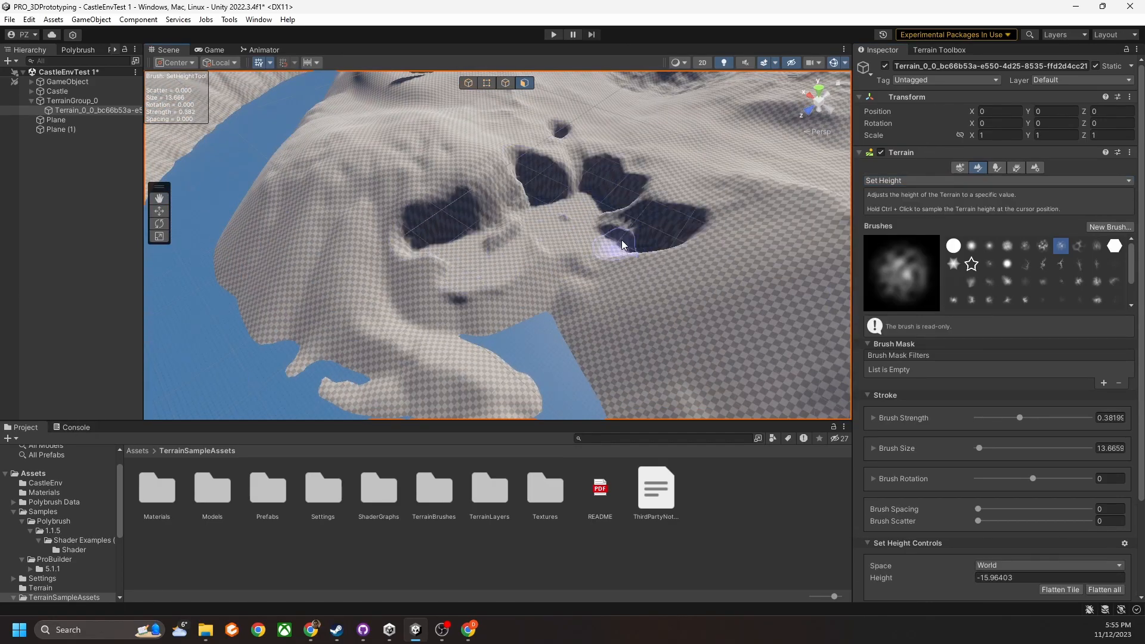
Switch the terrain tool to Smooth Height for the pitted ground beside the water
{"action": "left_click", "coordinate": [998, 180]}
{"action": "left_click", "coordinate": [912, 297]}
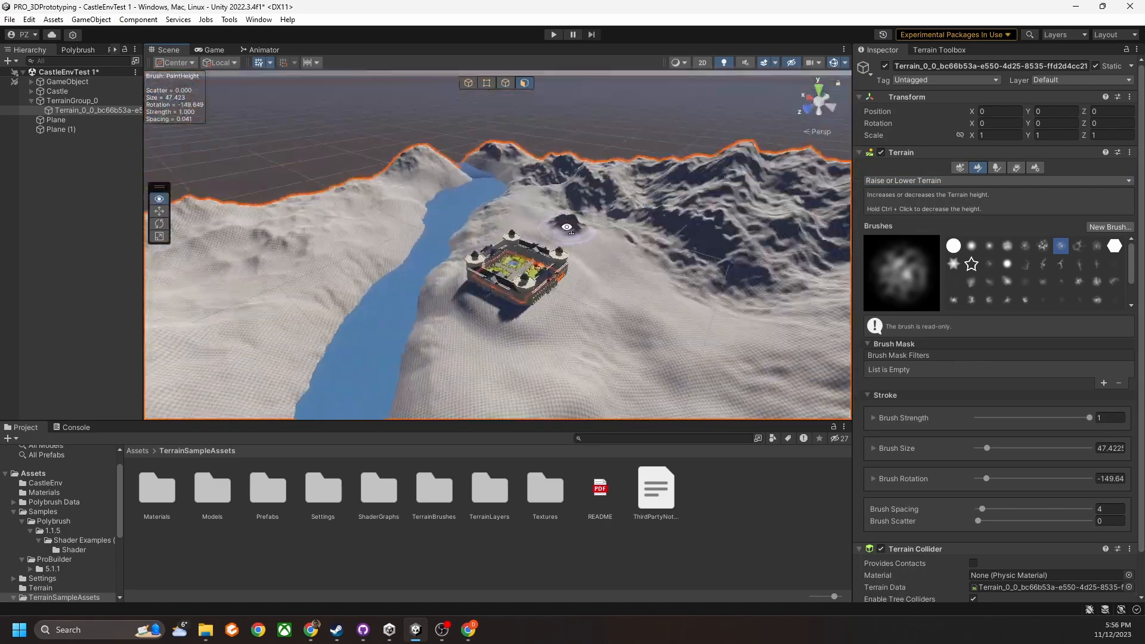
Try lowering and raising the ground near the castle with Raise or Lower Terrain, and undo the two strokes
{"action": "mouse_move", "coordinate": [567, 228]}
{"action": "right_mouse_down"}
{"action": "mouse_move", "coordinate": [598, 225]}
{"action": "mouse_move", "coordinate": [548, 230]}
{"action": "right_mouse_up"}
{"action": "left_click_drag", "start_coordinate": [548, 230], "coordinate": [476, 185], "text": "ctrl"}
{"action": "mouse_move", "coordinate": [478, 334]}
{"action": "left_mouse_down"}
{"action": "mouse_move", "coordinate": [456, 184]}
{"action": "mouse_move", "coordinate": [436, 161]}
{"action": "left_mouse_up"}
{"action": "mouse_move", "coordinate": [507, 256]}
{"action": "right_mouse_down"}
{"action": "mouse_move", "coordinate": [514, 182]}
{"action": "mouse_move", "coordinate": [495, 269]}
{"action": "right_mouse_up"}
{"action": "key", "text": "s"}
{"action": "key", "text": "a"}
{"action": "key", "text": "ctrl+z"}
{"action": "key", "text": "ctrl+z"}
Examine the terrain around the castle, from the riverbank and surrounding hills to the ground before its entrance
{"action": "mouse_move", "coordinate": [481, 346]}
{"action": "right_mouse_down"}
{"action": "mouse_move", "coordinate": [674, 257]}
{"action": "mouse_move", "coordinate": [575, 188]}
{"action": "mouse_move", "coordinate": [356, 306]}
{"action": "mouse_move", "coordinate": [746, 260]}
{"action": "mouse_move", "coordinate": [524, 231]}
{"action": "mouse_move", "coordinate": [686, 229]}
{"action": "mouse_move", "coordinate": [670, 218]}
{"action": "mouse_move", "coordinate": [606, 235]}
{"action": "mouse_move", "coordinate": [230, 218]}
{"action": "mouse_move", "coordinate": [328, 205]}
{"action": "mouse_move", "coordinate": [665, 225]}
{"action": "mouse_move", "coordinate": [379, 230]}
{"action": "mouse_move", "coordinate": [565, 245]}
{"action": "mouse_move", "coordinate": [557, 231]}
{"action": "mouse_move", "coordinate": [620, 195]}
{"action": "right_mouse_up"}
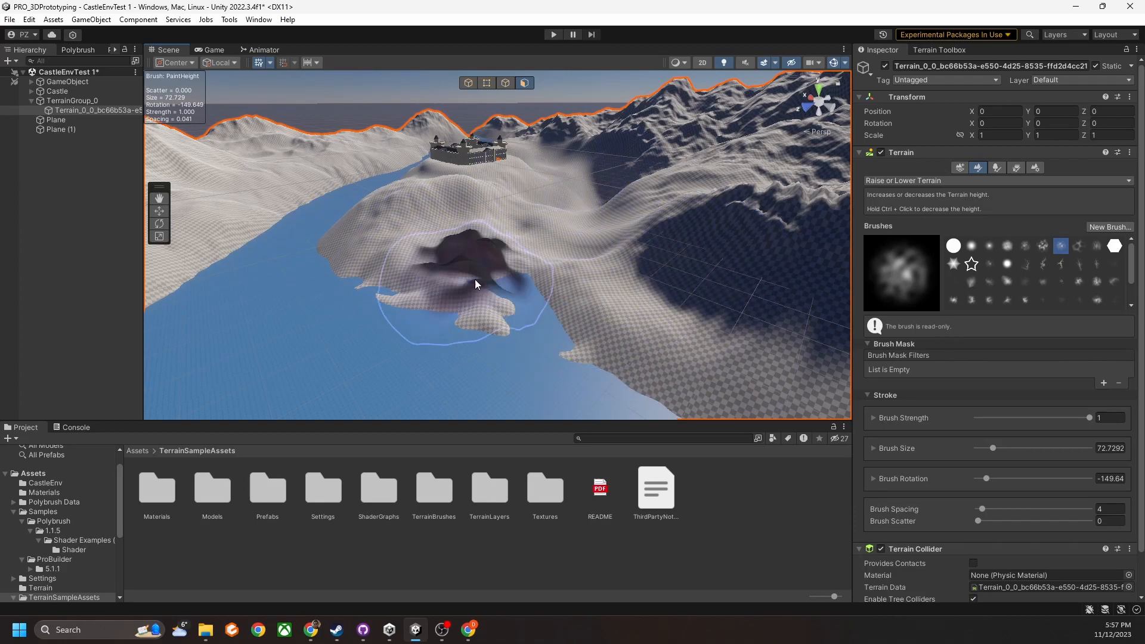
{"action": "mouse_move", "coordinate": [546, 220]}
{"action": "right_mouse_down"}
{"action": "mouse_move", "coordinate": [537, 253]}
{"action": "mouse_move", "coordinate": [525, 197]}
{"action": "mouse_move", "coordinate": [540, 218]}
{"action": "mouse_move", "coordinate": [436, 189]}
{"action": "right_mouse_up"}
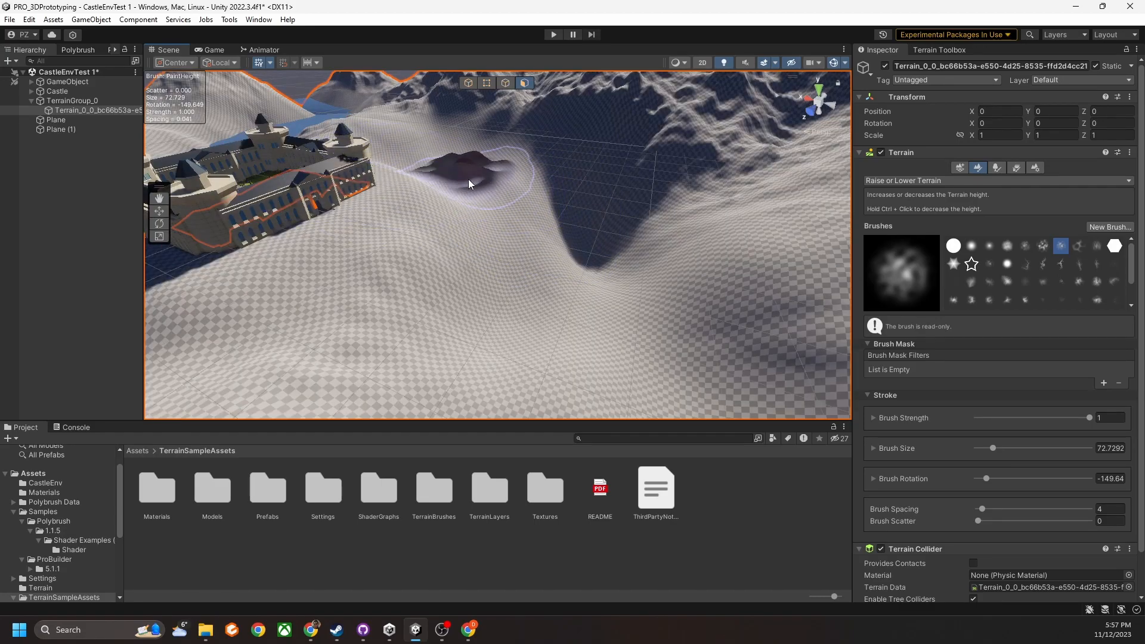
{"action": "scroll", "coordinate": [486, 203], "scroll_direction": "down", "scroll_amount": 4}
{"action": "right_click_drag", "start_coordinate": [504, 227], "coordinate": [505, 220]}
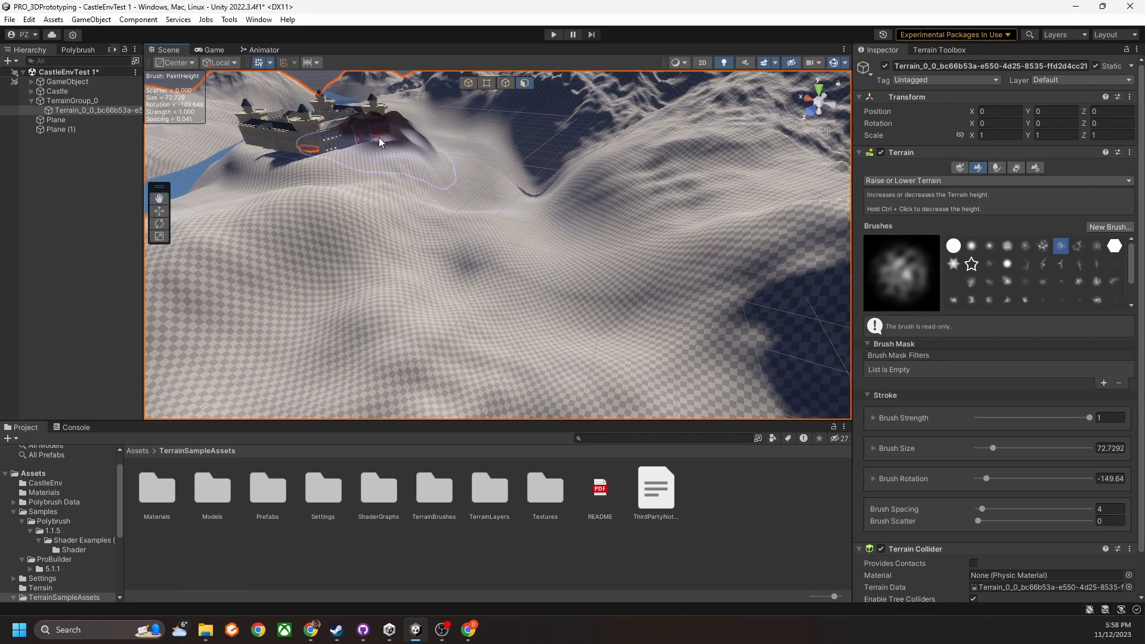
{"action": "scroll", "coordinate": [443, 150], "scroll_direction": "down", "scroll_amount": 5}
{"action": "scroll", "coordinate": [472, 251], "scroll_direction": "up", "scroll_amount": 4}
{"action": "right_click_drag", "start_coordinate": [491, 322], "coordinate": [829, 225]}
{"action": "scroll", "coordinate": [535, 274], "scroll_direction": "up", "scroll_amount": 5}
{"action": "scroll", "coordinate": [532, 292], "scroll_direction": "down", "scroll_amount": 2}
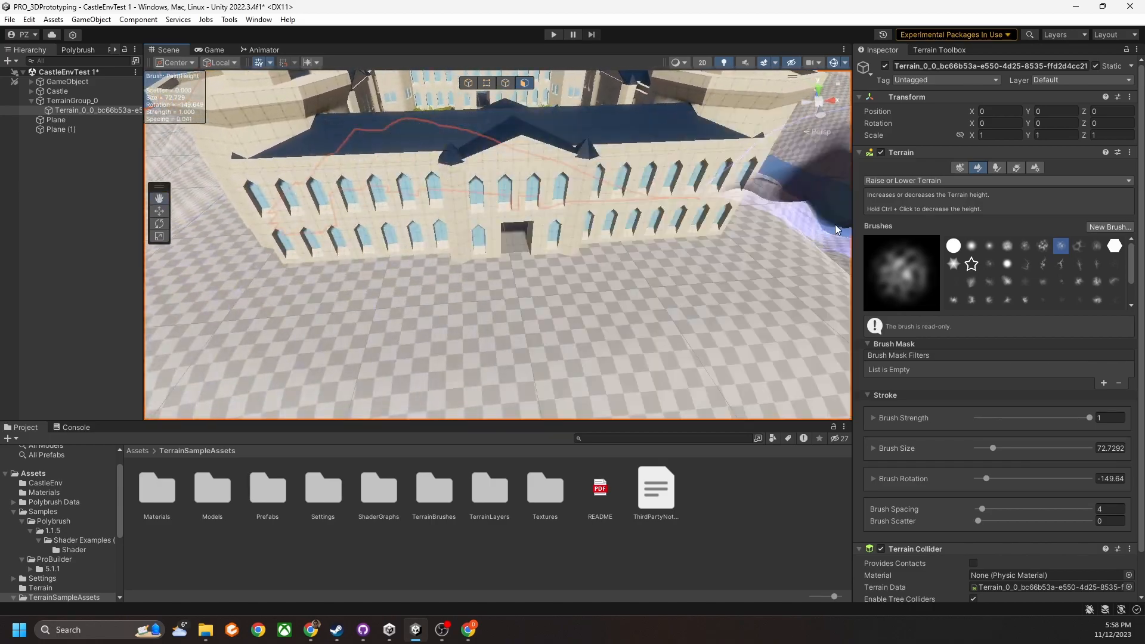
Build a short ramp with the Sculpt/Bridge tool between two points on the slope just outside the castle wall
{"action": "left_click", "coordinate": [895, 181]}
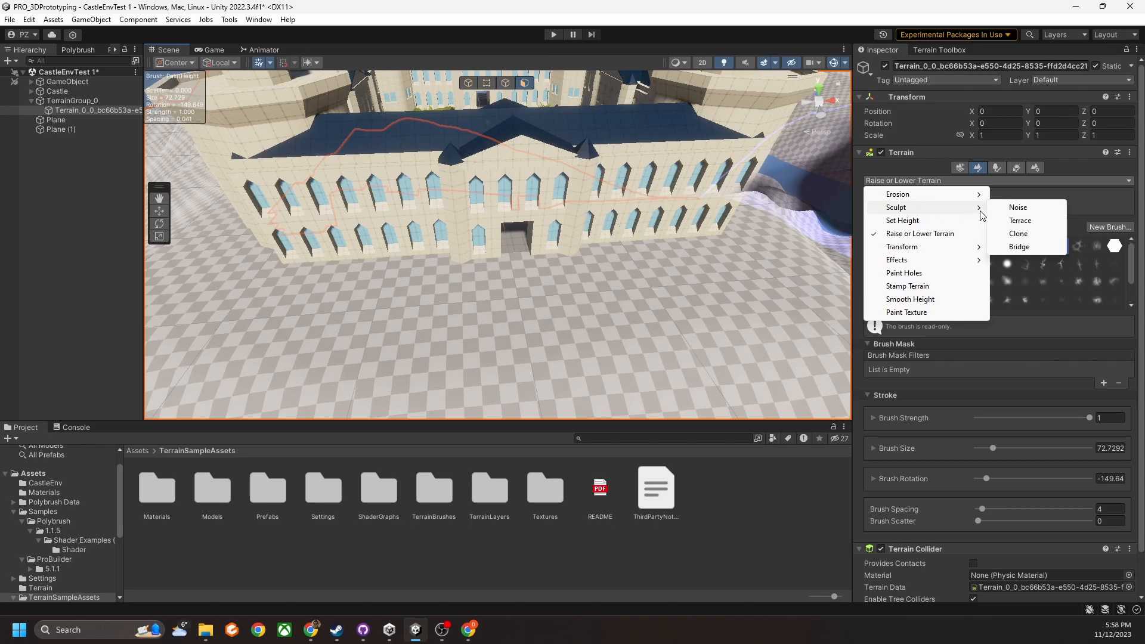
{"action": "left_click", "coordinate": [1020, 247]}
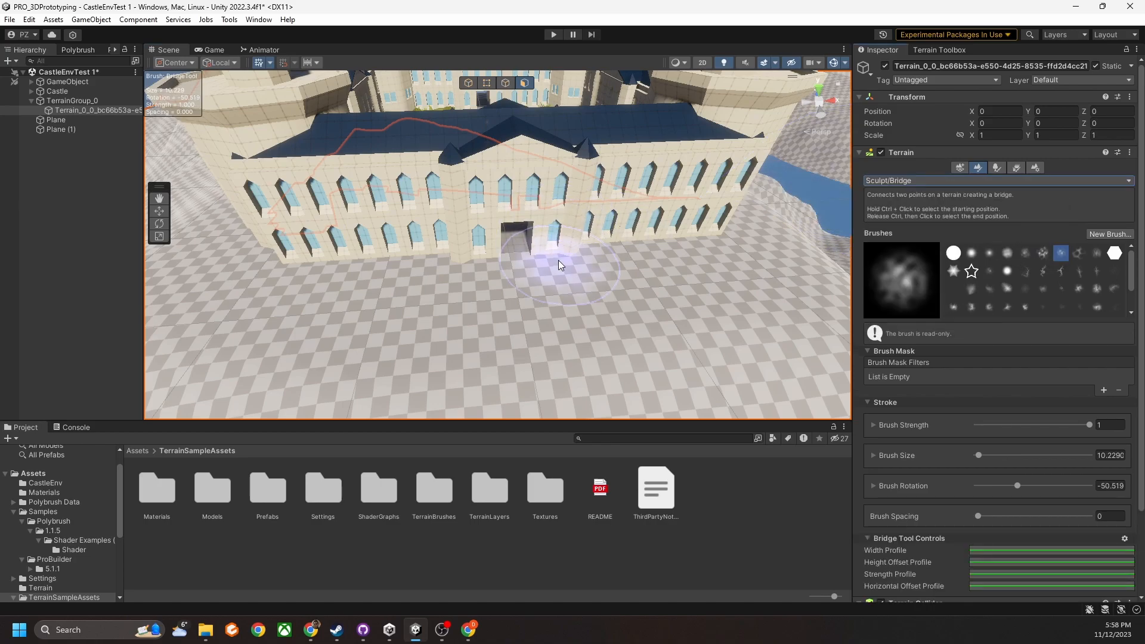
{"action": "scroll", "coordinate": [521, 265], "scroll_direction": "down", "scroll_amount": 10}
{"action": "scroll", "coordinate": [520, 263], "scroll_direction": "up", "scroll_amount": 10}
{"action": "right_click_drag", "start_coordinate": [520, 263], "coordinate": [599, 226]}
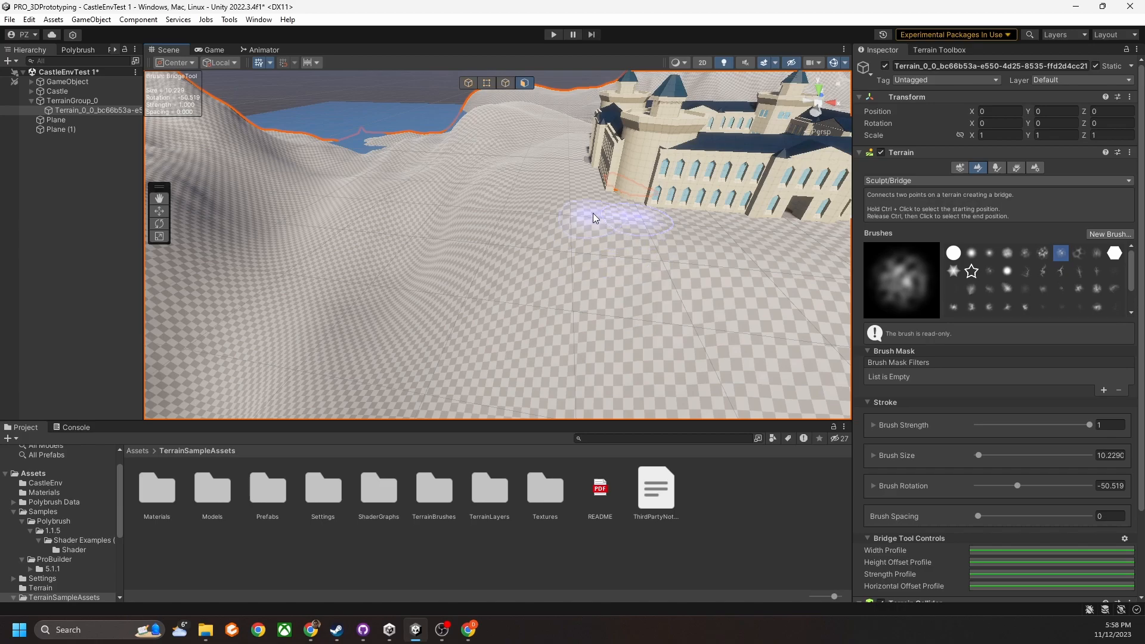
{"action": "mouse_move", "coordinate": [630, 240]}
{"action": "right_mouse_down"}
{"action": "mouse_move", "coordinate": [546, 253]}
{"action": "mouse_move", "coordinate": [328, 247]}
{"action": "mouse_move", "coordinate": [388, 272]}
{"action": "mouse_move", "coordinate": [403, 247]}
{"action": "mouse_move", "coordinate": [441, 269]}
{"action": "mouse_move", "coordinate": [353, 263]}
{"action": "mouse_move", "coordinate": [460, 280]}
{"action": "mouse_move", "coordinate": [565, 273]}
{"action": "mouse_move", "coordinate": [465, 252]}
{"action": "mouse_move", "coordinate": [487, 287]}
{"action": "right_mouse_up"}
{"action": "mouse_move", "coordinate": [410, 325]}
{"action": "right_mouse_down"}
{"action": "mouse_move", "coordinate": [485, 299]}
{"action": "mouse_move", "coordinate": [549, 309]}
{"action": "mouse_move", "coordinate": [428, 316]}
{"action": "mouse_move", "coordinate": [501, 312]}
{"action": "mouse_move", "coordinate": [462, 322]}
{"action": "mouse_move", "coordinate": [527, 276]}
{"action": "right_mouse_up"}
{"action": "left_click", "coordinate": [410, 316]}
{"action": "left_click", "coordinate": [549, 341]}
Widen the ramp beside the castle by bridging more pairs of neighbouring points down the slope
{"action": "mouse_move", "coordinate": [563, 346]}
{"action": "right_mouse_down"}
{"action": "mouse_move", "coordinate": [572, 326]}
{"action": "mouse_move", "coordinate": [577, 354]}
{"action": "right_mouse_up"}
{"action": "left_click", "coordinate": [551, 346]}
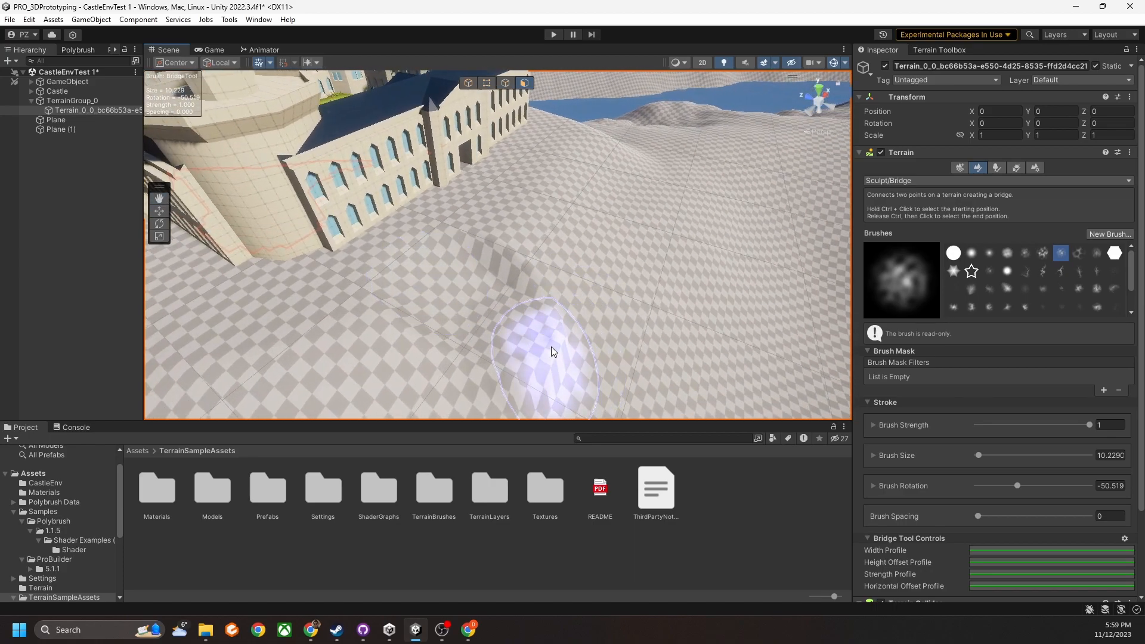
{"action": "left_click", "coordinate": [440, 282]}
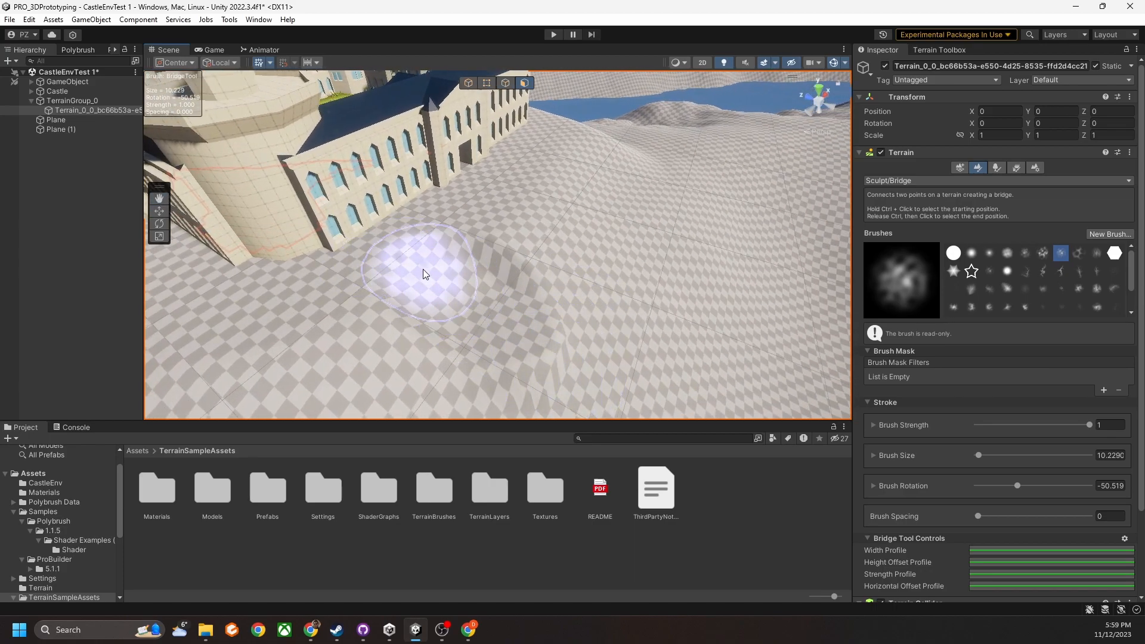
{"action": "left_click", "coordinate": [403, 259], "text": "ctrl"}
{"action": "left_click", "coordinate": [538, 341]}
{"action": "right_click_drag", "start_coordinate": [520, 323], "coordinate": [407, 223]}
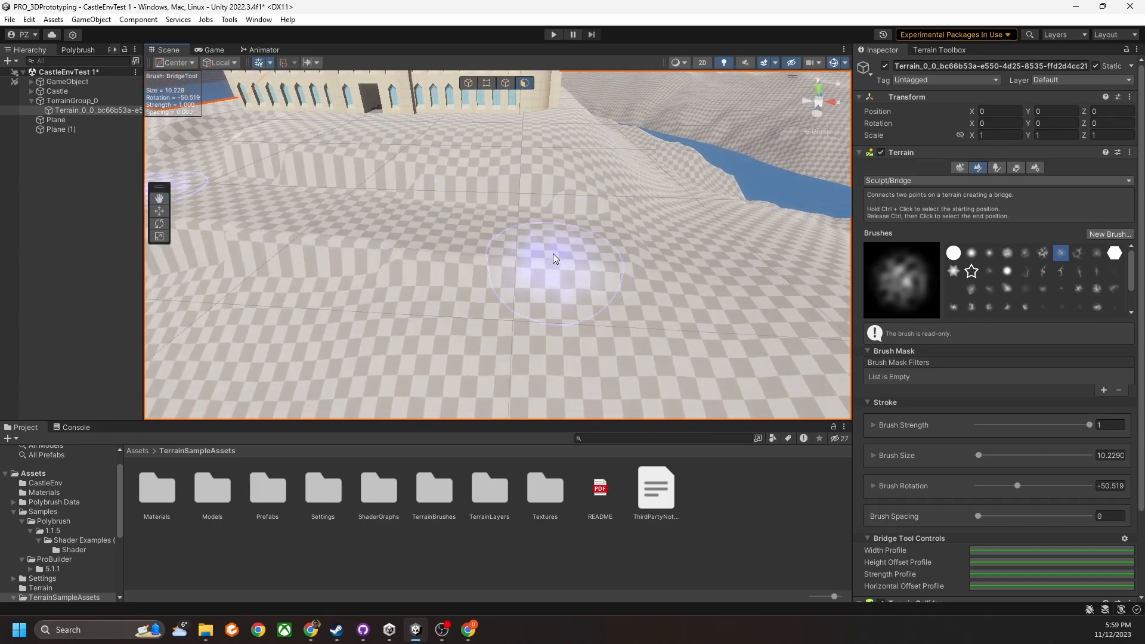
Extend the bridged path from the ramp outside the castle down the slope to the foot of the hill with Sculpt/Bridge
{"action": "right_click_drag", "start_coordinate": [539, 219], "coordinate": [589, 220]}
{"action": "left_click", "coordinate": [590, 220]}
{"action": "right_click_drag", "start_coordinate": [514, 270], "coordinate": [599, 262]}
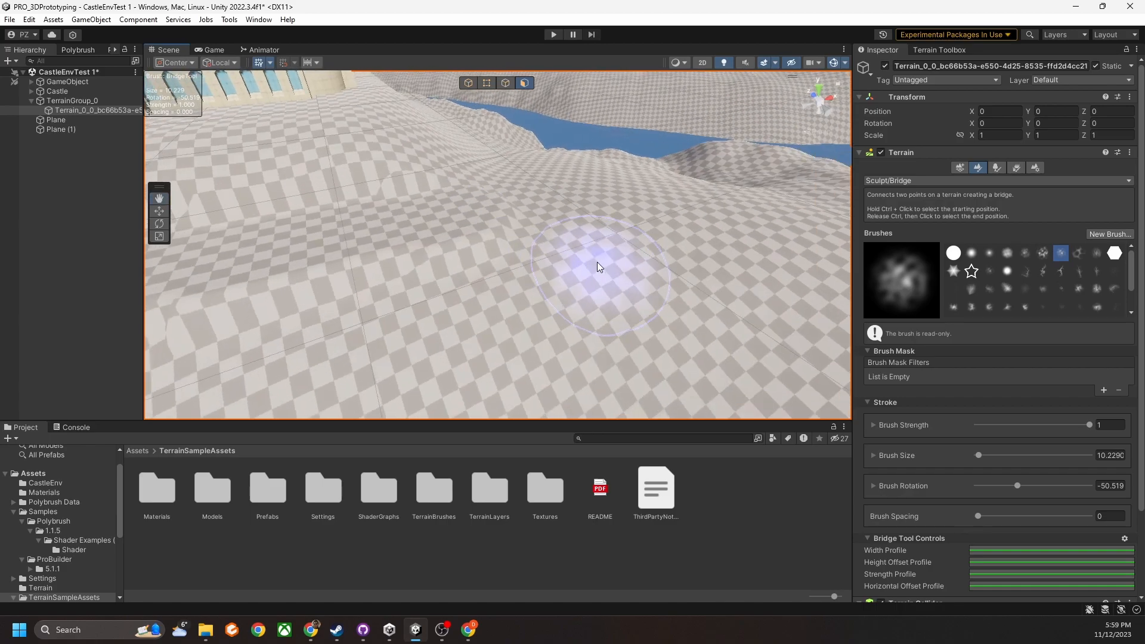
{"action": "right_click_drag", "start_coordinate": [532, 278], "coordinate": [463, 199]}
{"action": "mouse_move", "coordinate": [545, 238]}
{"action": "right_mouse_down"}
{"action": "mouse_move", "coordinate": [549, 266]}
{"action": "mouse_move", "coordinate": [481, 299]}
{"action": "right_mouse_up"}
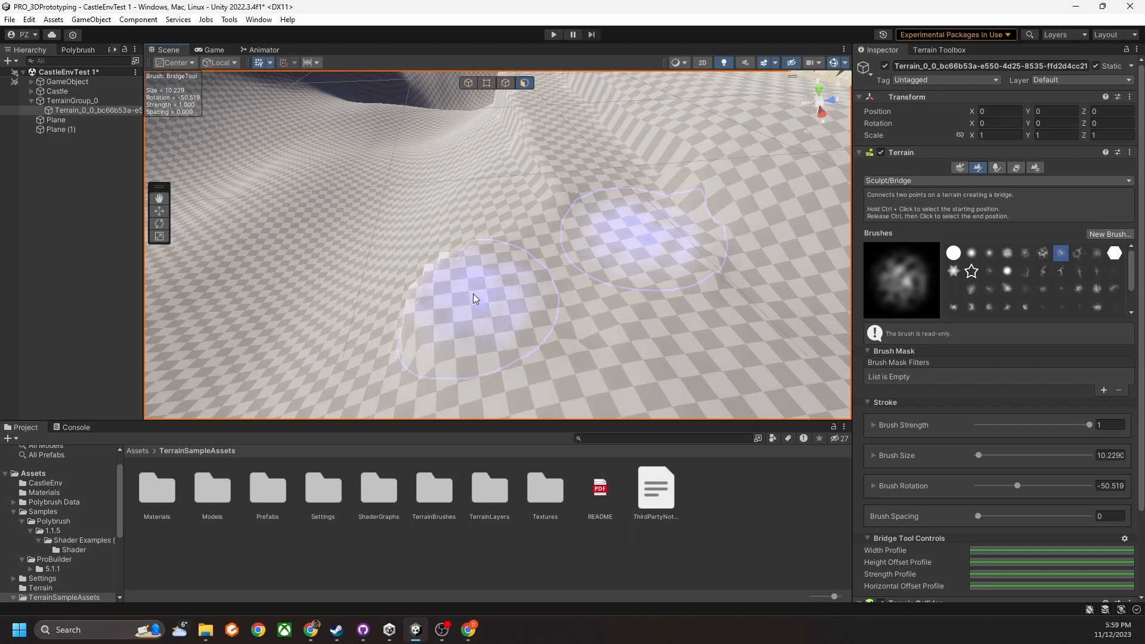
{"action": "mouse_move", "coordinate": [431, 296]}
{"action": "right_mouse_down"}
{"action": "mouse_move", "coordinate": [583, 284]}
{"action": "mouse_move", "coordinate": [672, 309]}
{"action": "mouse_move", "coordinate": [585, 294]}
{"action": "mouse_move", "coordinate": [496, 298]}
{"action": "mouse_move", "coordinate": [380, 261]}
{"action": "mouse_move", "coordinate": [512, 269]}
{"action": "mouse_move", "coordinate": [721, 315]}
{"action": "right_mouse_up"}
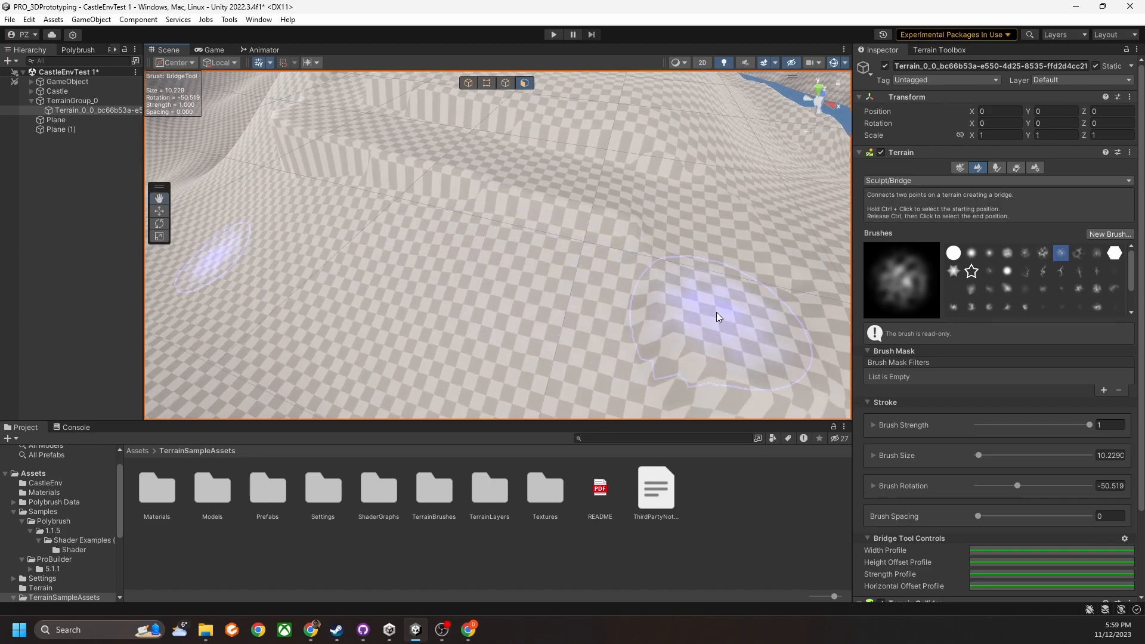
{"action": "right_click_drag", "start_coordinate": [435, 269], "coordinate": [670, 230]}
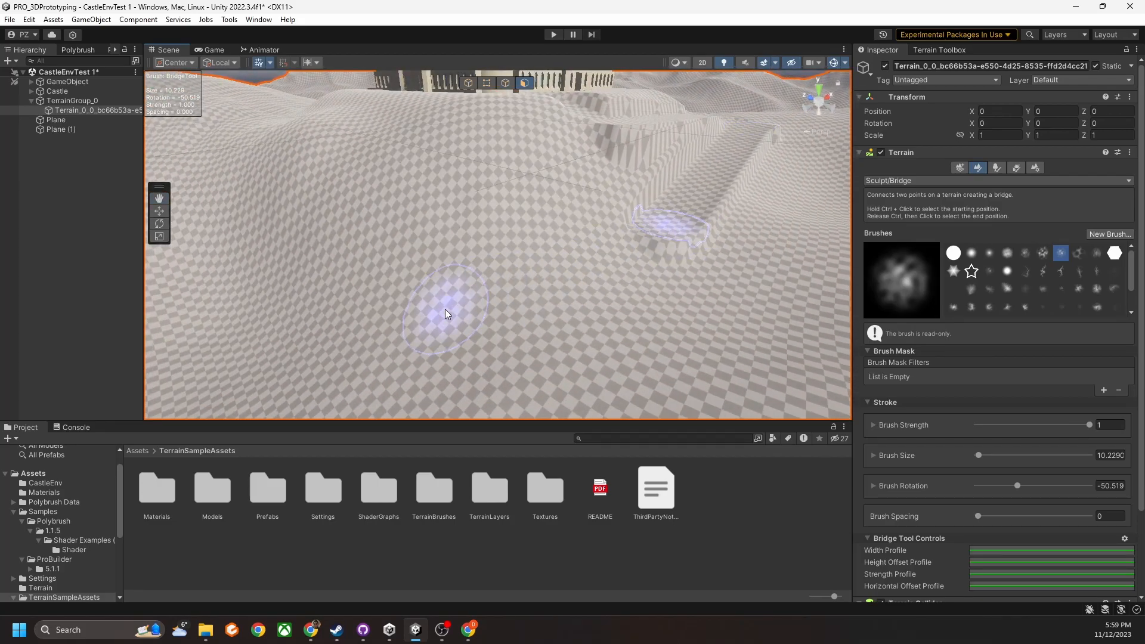
{"action": "left_click", "coordinate": [538, 306]}
{"action": "left_click", "coordinate": [548, 300], "text": "ctrl"}
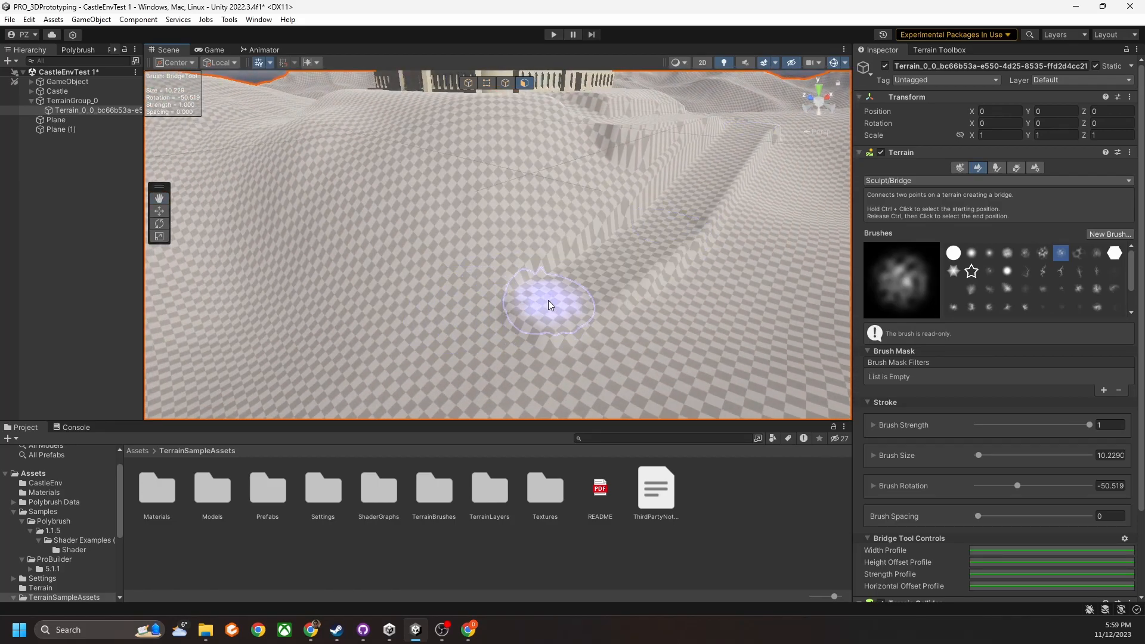
Continue the bridged path around the hillside below the castle and down toward the valley with further pairs of points
{"action": "right_click_drag", "start_coordinate": [438, 312], "coordinate": [365, 312]}
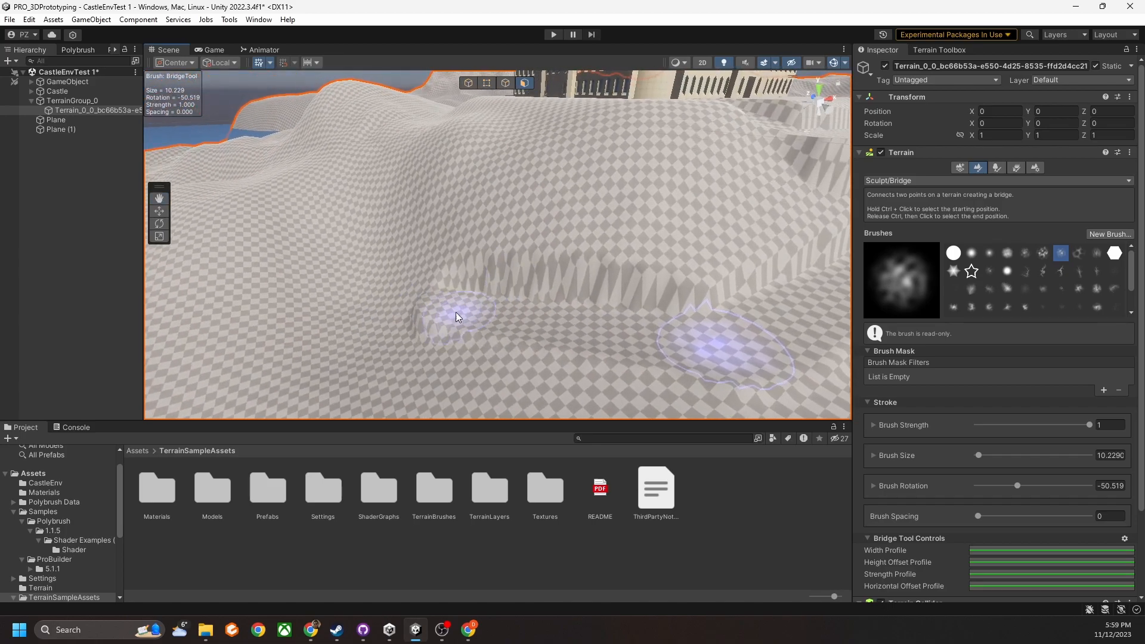
{"action": "mouse_move", "coordinate": [236, 264]}
{"action": "right_mouse_down"}
{"action": "mouse_move", "coordinate": [371, 312]}
{"action": "mouse_move", "coordinate": [327, 281]}
{"action": "mouse_move", "coordinate": [507, 315]}
{"action": "mouse_move", "coordinate": [439, 319]}
{"action": "mouse_move", "coordinate": [517, 310]}
{"action": "mouse_move", "coordinate": [686, 331]}
{"action": "mouse_move", "coordinate": [696, 319]}
{"action": "mouse_move", "coordinate": [653, 332]}
{"action": "right_mouse_up"}
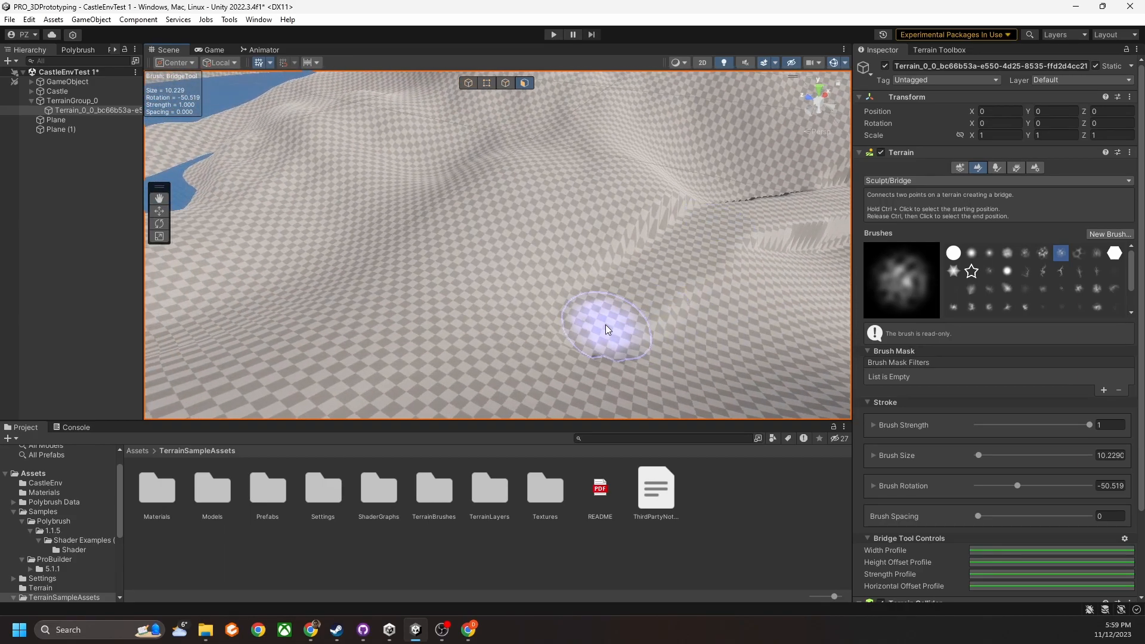
{"action": "right_click_drag", "start_coordinate": [300, 277], "coordinate": [560, 314]}
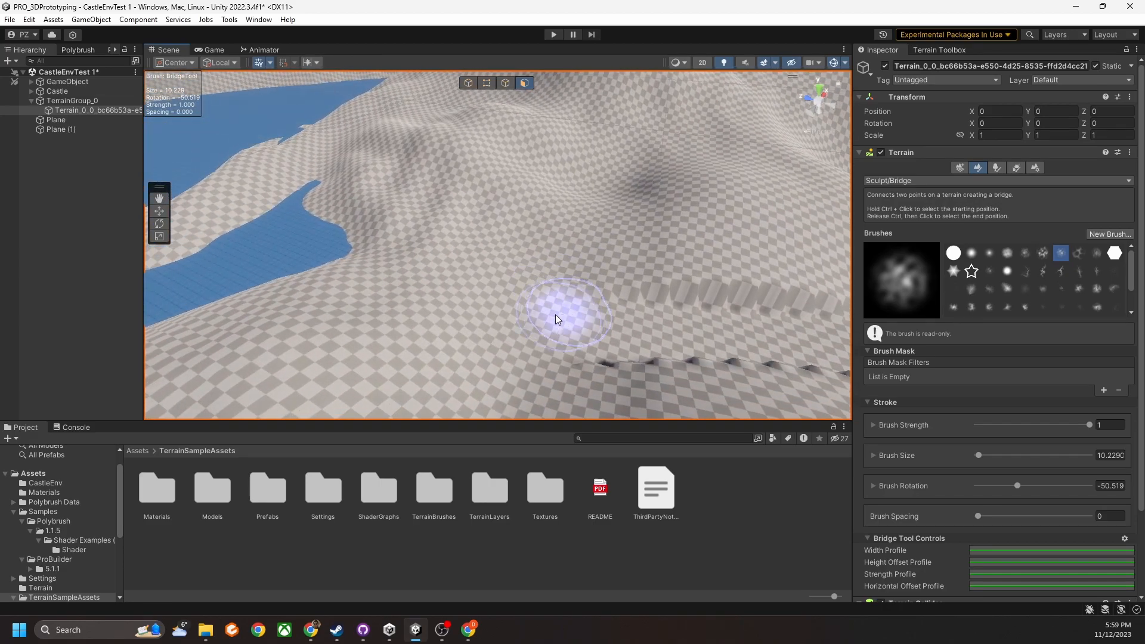
{"action": "left_click", "coordinate": [423, 250]}
{"action": "mouse_move", "coordinate": [422, 269]}
{"action": "right_mouse_down"}
{"action": "mouse_move", "coordinate": [455, 264]}
{"action": "mouse_move", "coordinate": [513, 358]}
{"action": "mouse_move", "coordinate": [614, 307]}
{"action": "mouse_move", "coordinate": [646, 250]}
{"action": "mouse_move", "coordinate": [614, 269]}
{"action": "mouse_move", "coordinate": [519, 229]}
{"action": "right_mouse_up"}
{"action": "right_click_drag", "start_coordinate": [592, 160], "coordinate": [500, 231]}
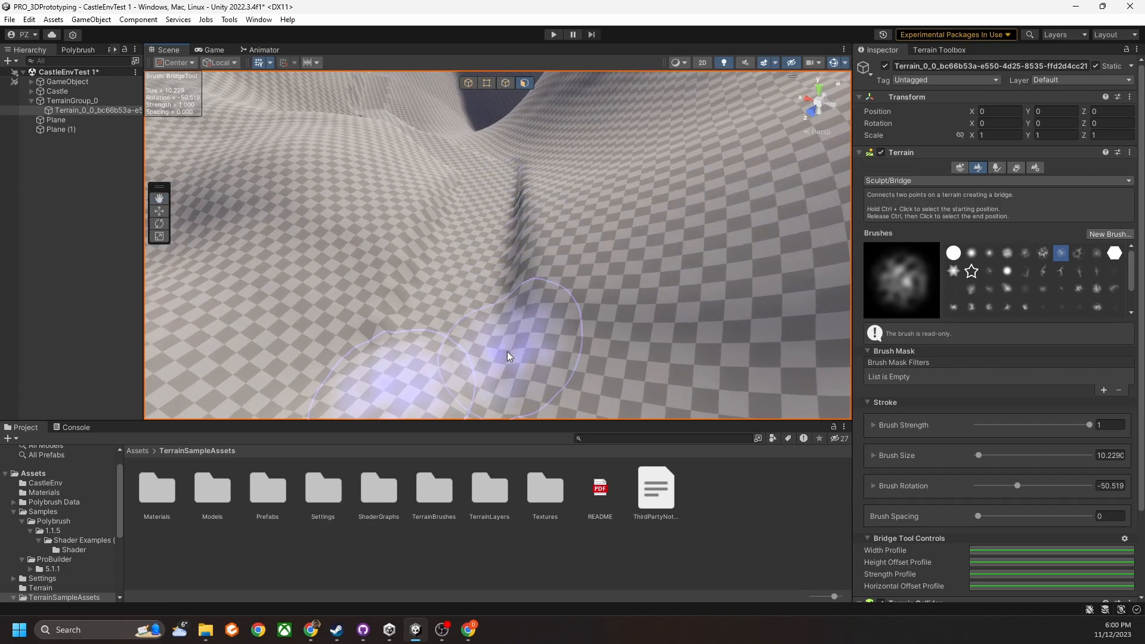
Examine the bridged path from the castle down to the valley, including its jagged edge along the hillside
{"action": "scroll", "coordinate": [589, 175], "scroll_direction": "down", "scroll_amount": 10}
{"action": "right_click_drag", "start_coordinate": [597, 200], "coordinate": [593, 172]}
{"action": "scroll", "coordinate": [573, 223], "scroll_direction": "up", "scroll_amount": 5}
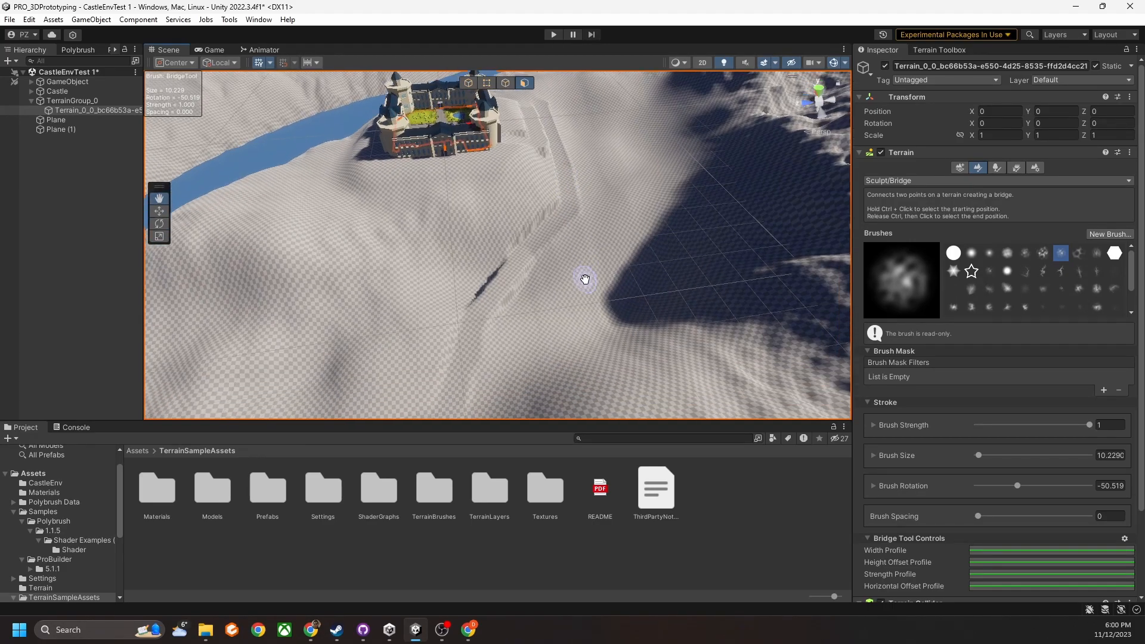
{"action": "middle_click_drag", "start_coordinate": [585, 279], "coordinate": [588, 274]}
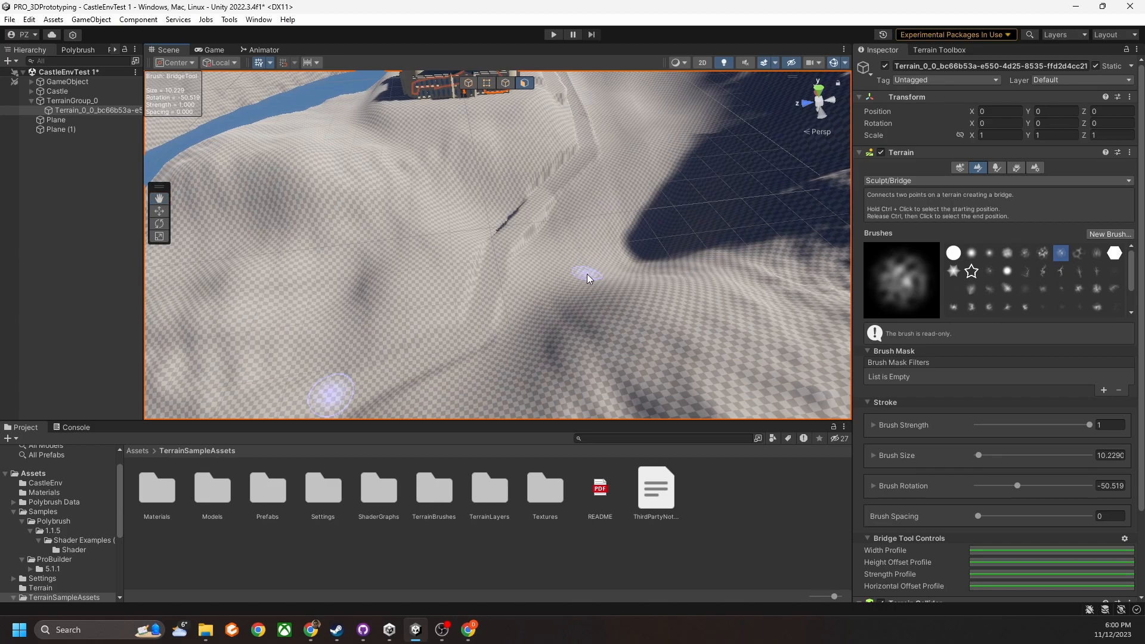
{"action": "scroll", "coordinate": [589, 273], "scroll_direction": "up", "scroll_amount": 3}
{"action": "right_click_drag", "start_coordinate": [588, 274], "coordinate": [489, 325]}
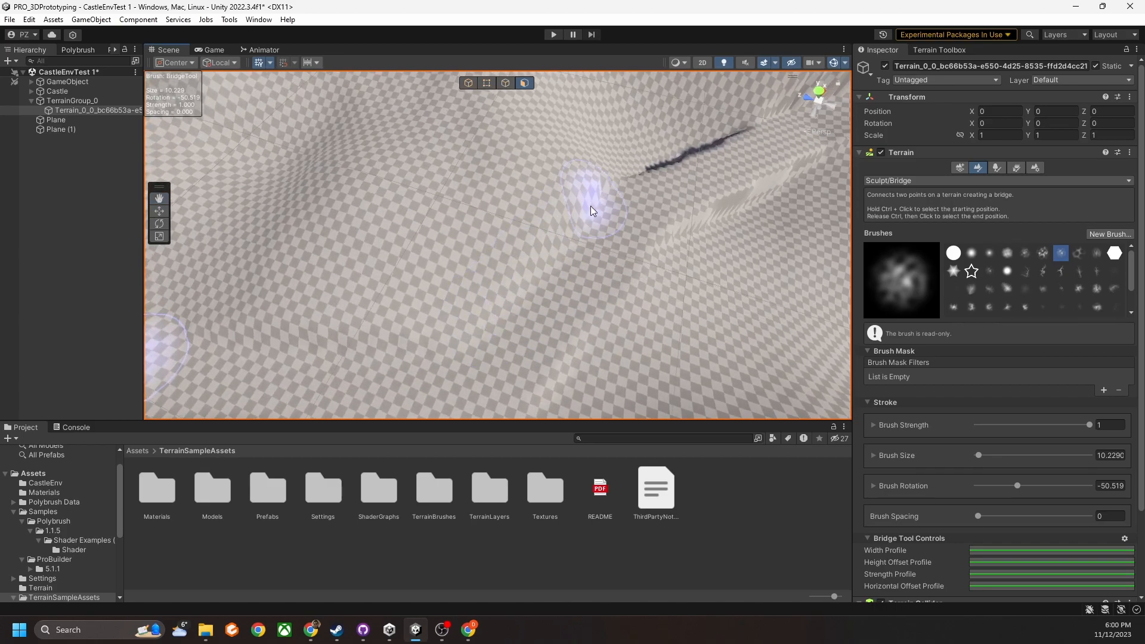
{"action": "scroll", "coordinate": [604, 239], "scroll_direction": "down", "scroll_amount": 5}
{"action": "scroll", "coordinate": [660, 205], "scroll_direction": "up", "scroll_amount": 5}
{"action": "middle_click_drag", "start_coordinate": [636, 207], "coordinate": [606, 212]}
{"action": "scroll", "coordinate": [609, 218], "scroll_direction": "down", "scroll_amount": 4}
{"action": "right_click_drag", "start_coordinate": [609, 220], "coordinate": [570, 216]}
{"action": "scroll", "coordinate": [477, 242], "scroll_direction": "up", "scroll_amount": 4}
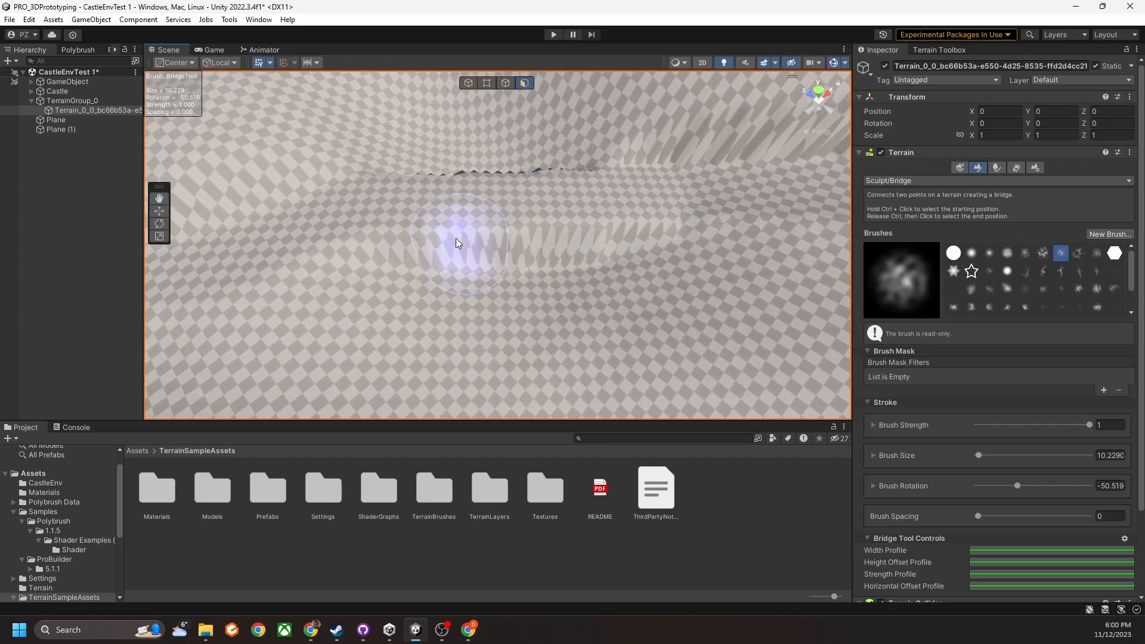
Bridge across the dark crevice beside the hillside path to even out its steep edge
{"action": "right_click_drag", "start_coordinate": [652, 256], "coordinate": [451, 327]}
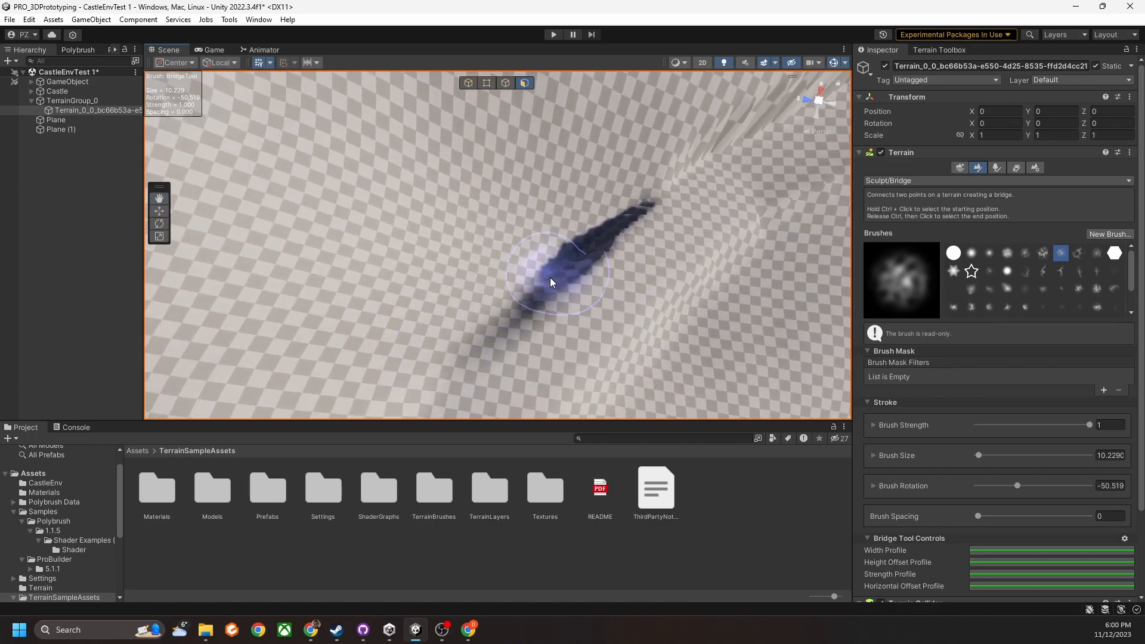
{"action": "right_click_drag", "start_coordinate": [525, 305], "coordinate": [628, 255]}
{"action": "mouse_move", "coordinate": [648, 173]}
{"action": "right_mouse_down"}
{"action": "mouse_move", "coordinate": [550, 243]}
{"action": "mouse_move", "coordinate": [635, 203]}
{"action": "right_mouse_up"}
{"action": "right_click_drag", "start_coordinate": [677, 169], "coordinate": [501, 203]}
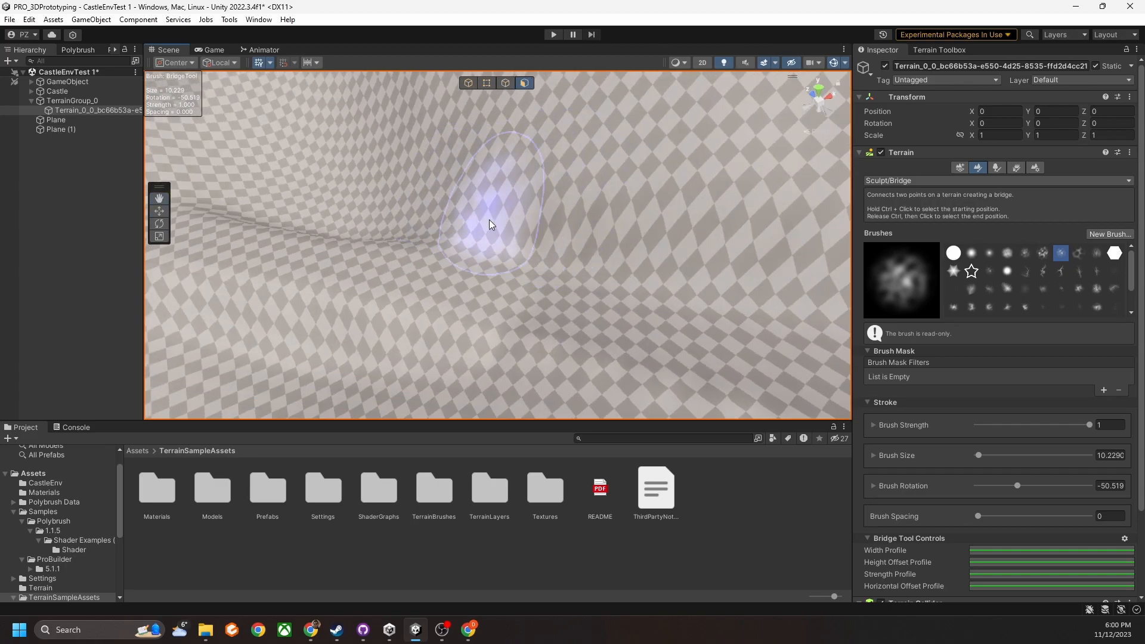
{"action": "right_click_drag", "start_coordinate": [631, 228], "coordinate": [391, 242]}
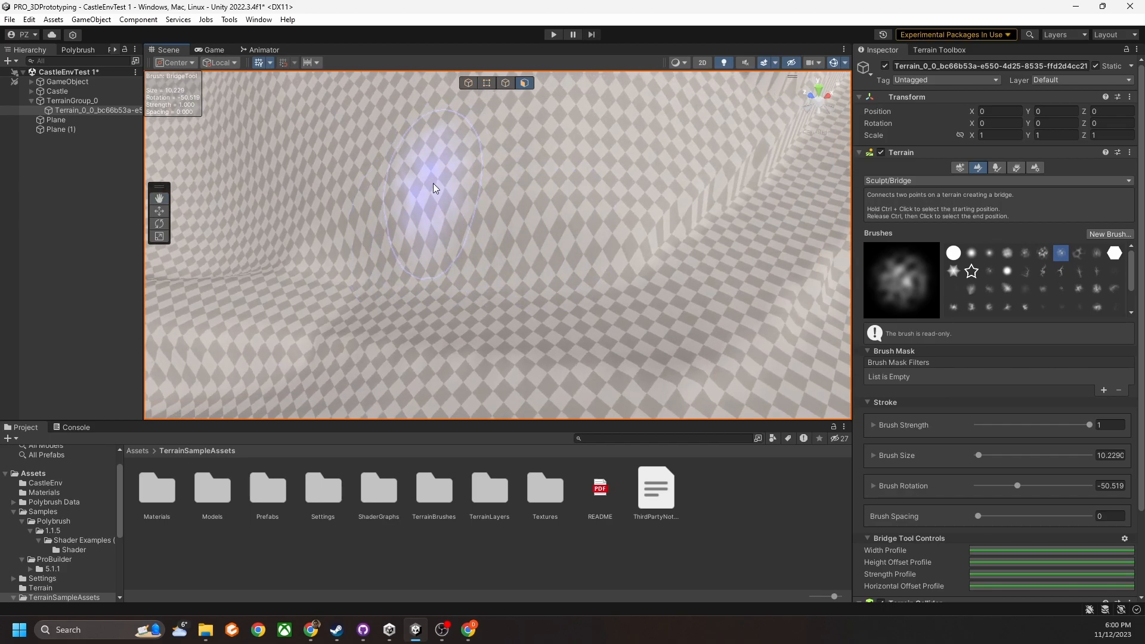
{"action": "mouse_move", "coordinate": [755, 141]}
{"action": "right_mouse_down"}
{"action": "mouse_move", "coordinate": [652, 185]}
{"action": "mouse_move", "coordinate": [612, 182]}
{"action": "mouse_move", "coordinate": [606, 206]}
{"action": "right_mouse_up"}
Bridge more points along the steep steps in front of the castle to widen the start of the path
{"action": "mouse_move", "coordinate": [683, 265]}
{"action": "right_mouse_down"}
{"action": "mouse_move", "coordinate": [636, 287]}
{"action": "mouse_move", "coordinate": [606, 164]}
{"action": "right_mouse_up"}
{"action": "scroll", "coordinate": [570, 194], "scroll_direction": "up", "scroll_amount": 8}
{"action": "scroll", "coordinate": [603, 170], "scroll_direction": "down", "scroll_amount": 8}
{"action": "scroll", "coordinate": [531, 216], "scroll_direction": "up", "scroll_amount": 2}
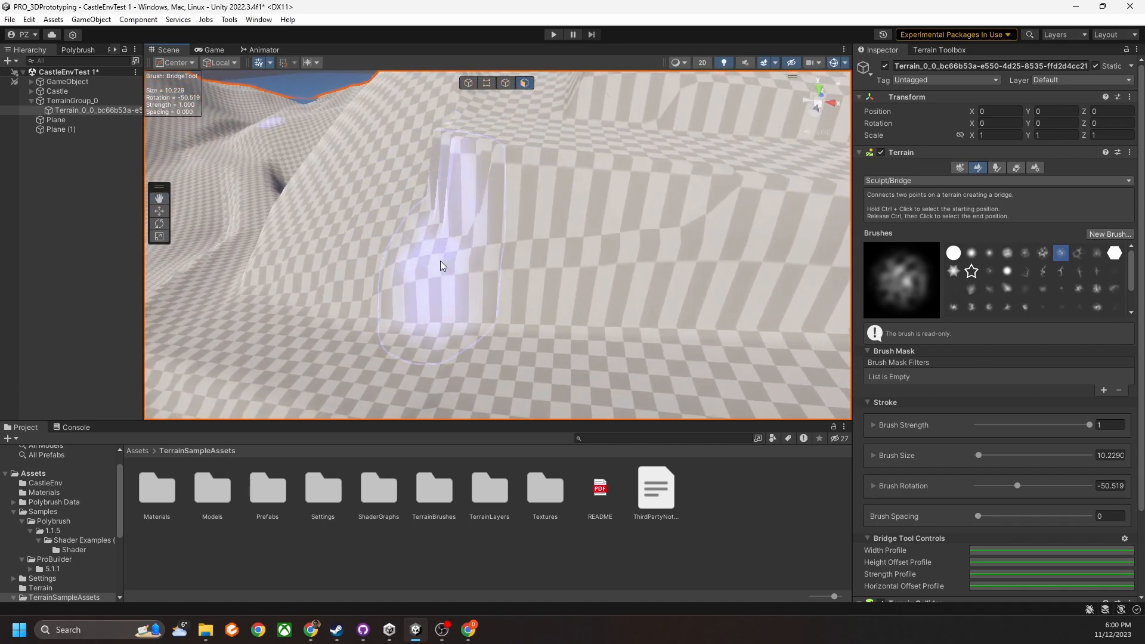
{"action": "mouse_move", "coordinate": [524, 255]}
{"action": "right_mouse_down"}
{"action": "mouse_move", "coordinate": [546, 208]}
{"action": "mouse_move", "coordinate": [468, 228]}
{"action": "right_mouse_up"}
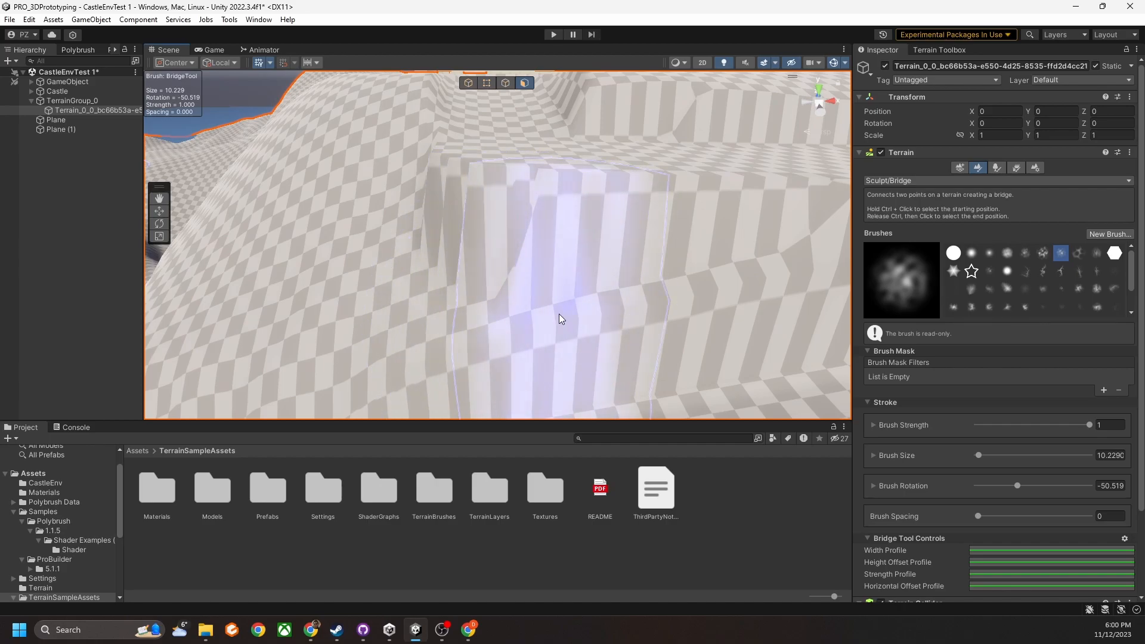
{"action": "mouse_move", "coordinate": [545, 253]}
{"action": "right_mouse_down"}
{"action": "mouse_move", "coordinate": [520, 267]}
{"action": "mouse_move", "coordinate": [501, 306]}
{"action": "mouse_move", "coordinate": [484, 309]}
{"action": "right_mouse_up"}
{"action": "left_click", "coordinate": [620, 303], "text": "ctrl"}
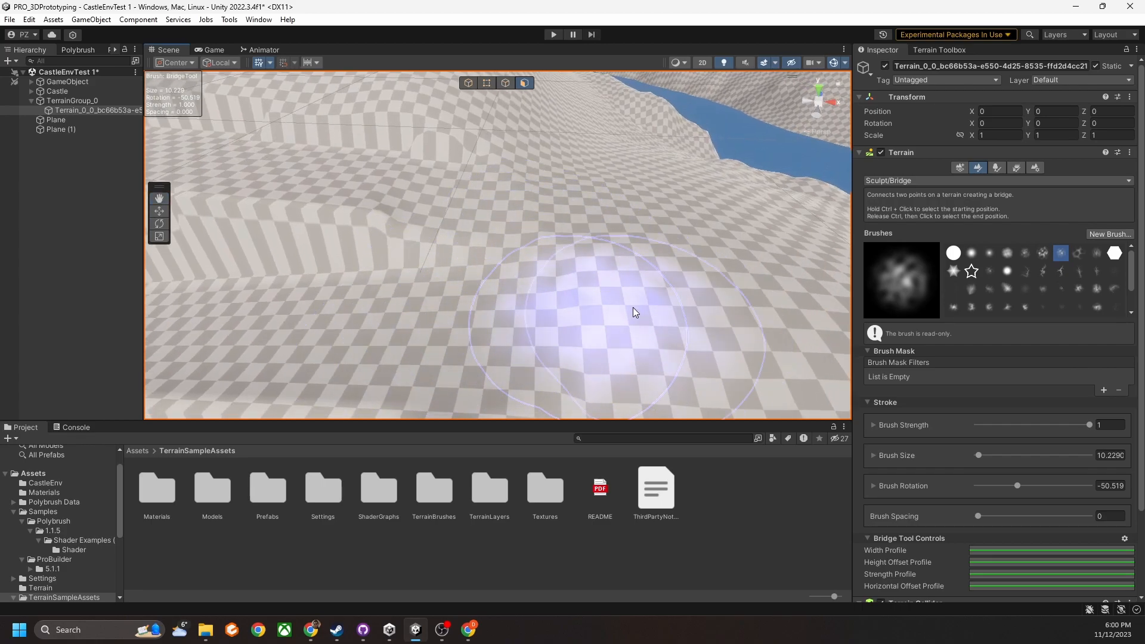
Examine the castle front and the stepped slope leading down to the path
{"action": "scroll", "coordinate": [667, 305], "scroll_direction": "down", "scroll_amount": 8}
{"action": "right_click_drag", "start_coordinate": [667, 304], "coordinate": [525, 249]}
{"action": "middle_click_drag", "start_coordinate": [525, 248], "coordinate": [524, 207]}
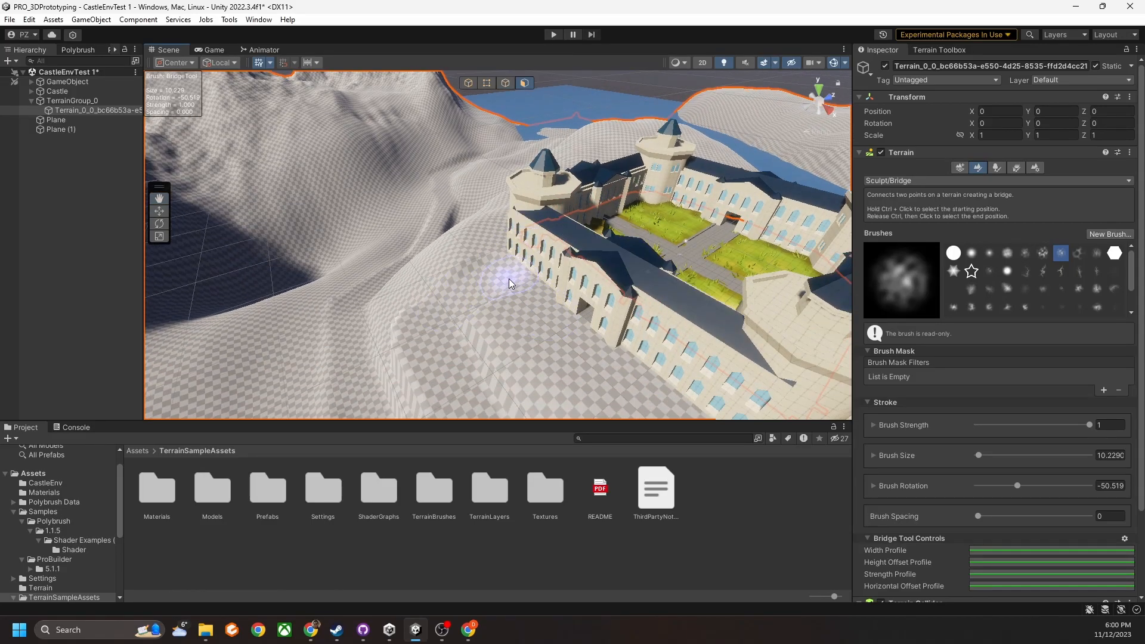
{"action": "scroll", "coordinate": [605, 339], "scroll_direction": "down", "scroll_amount": 2}
{"action": "right_click_drag", "start_coordinate": [605, 339], "coordinate": [567, 328]}
{"action": "scroll", "coordinate": [560, 328], "scroll_direction": "down", "scroll_amount": 3}
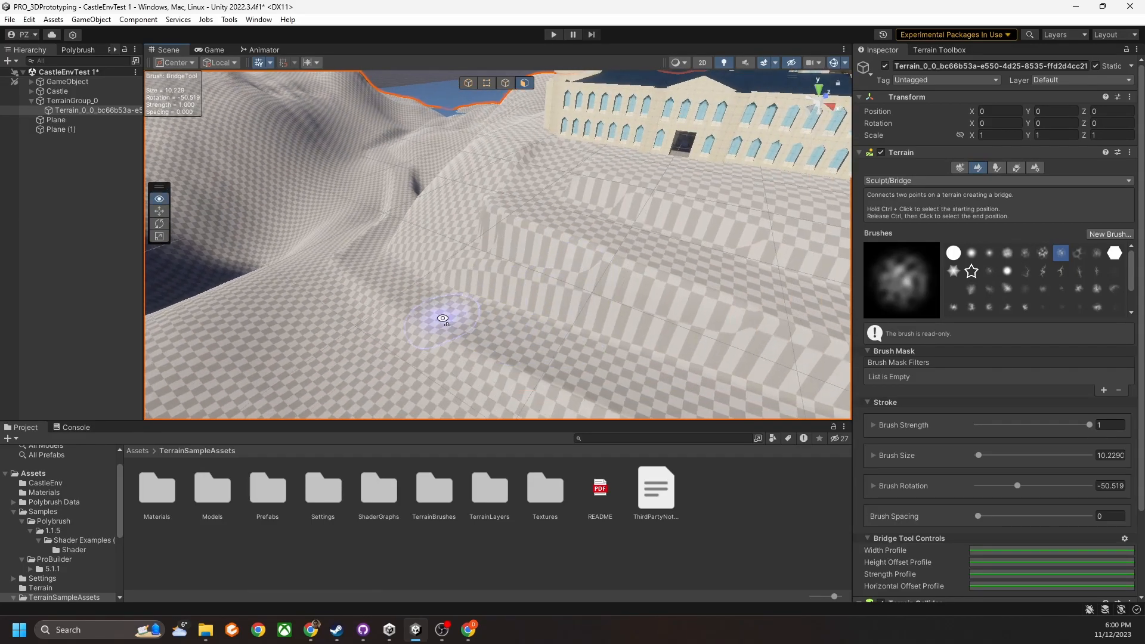
{"action": "right_click_drag", "start_coordinate": [445, 322], "coordinate": [495, 316]}
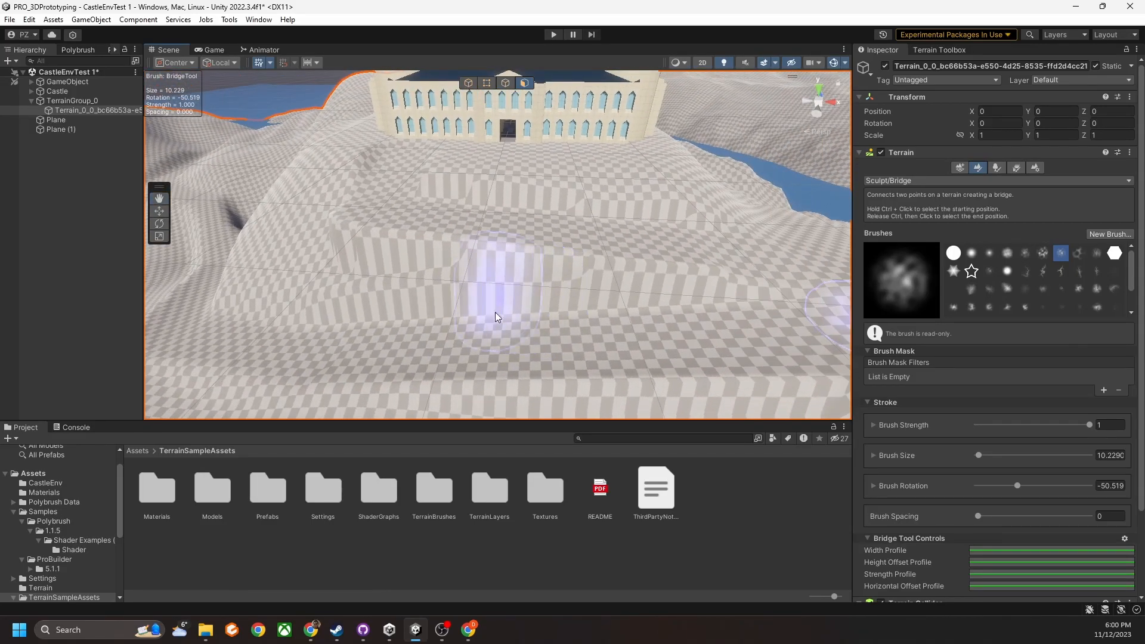
Try terracing the mountain slopes using Sculpt/Terrace with a brush size of about 103 and 150 terraces, and undo it
{"action": "left_click", "coordinate": [901, 182]}
{"action": "mouse_move", "coordinate": [906, 210]}
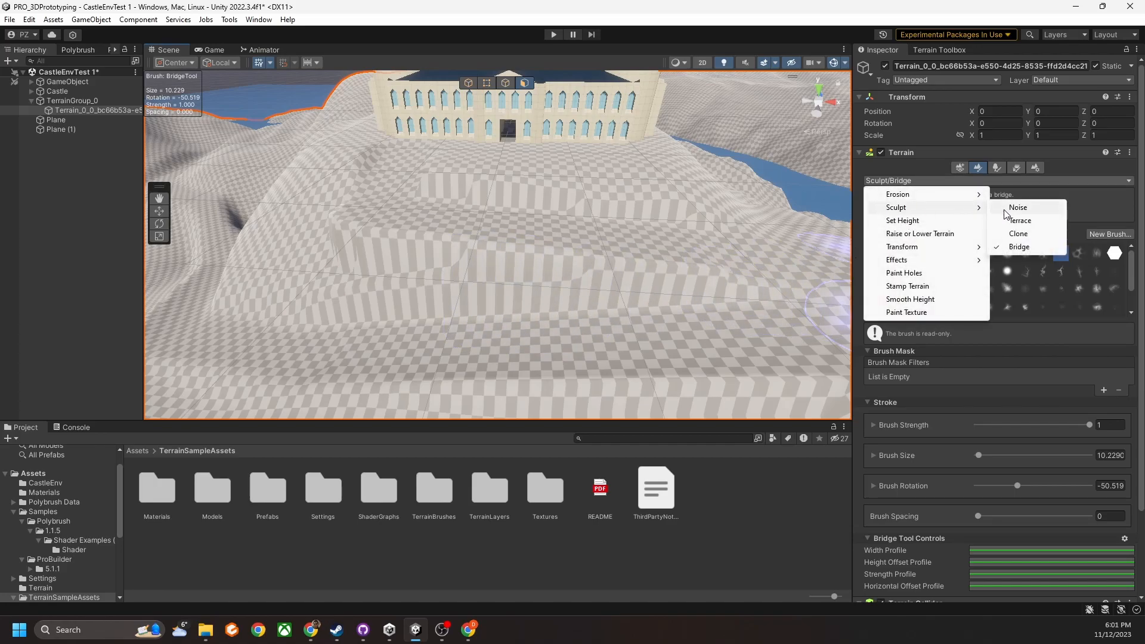
{"action": "left_click", "coordinate": [1021, 221]}
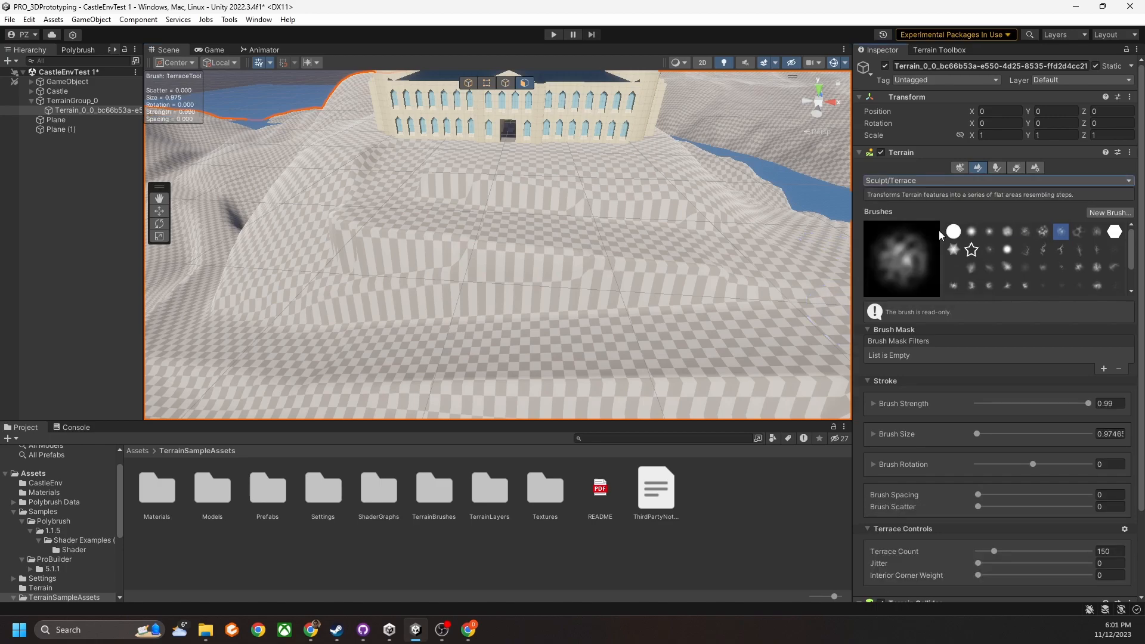
{"action": "scroll", "coordinate": [498, 266], "scroll_direction": "up", "scroll_amount": 3}
{"action": "mouse_move", "coordinate": [499, 266]}
{"action": "right_mouse_down"}
{"action": "mouse_move", "coordinate": [493, 197]}
{"action": "mouse_move", "coordinate": [439, 279]}
{"action": "right_mouse_up"}
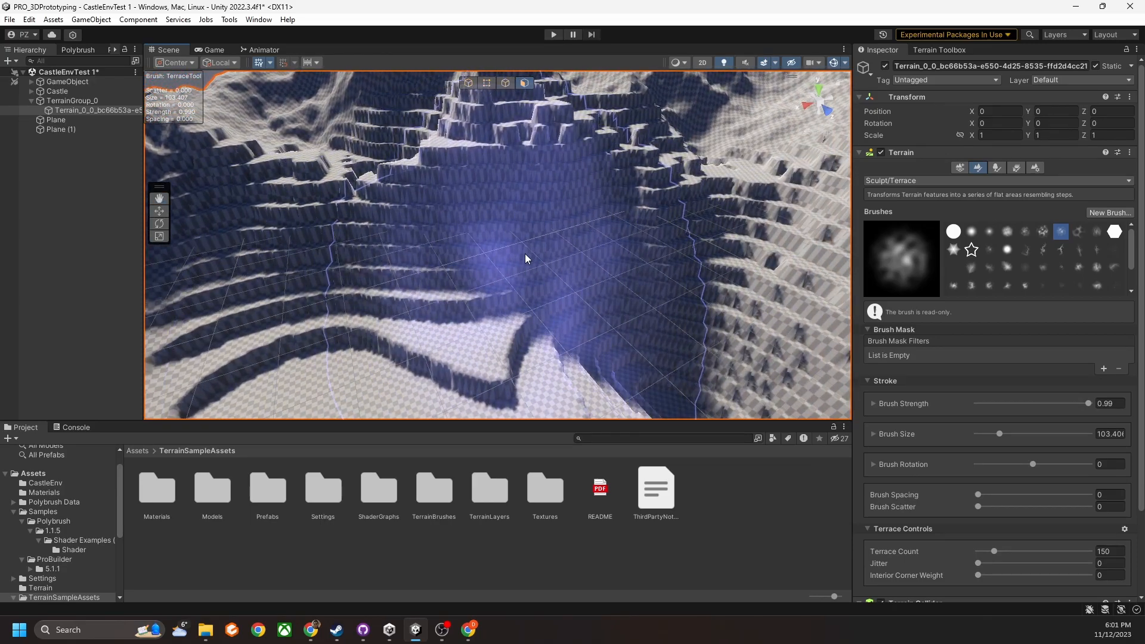
{"action": "key", "text": "ctrl+z"}
Set the Terrace Count to 105 and terrace the mountain slopes around the valley with two long strokes
{"action": "scroll", "coordinate": [955, 448], "scroll_direction": "down", "scroll_amount": 2}
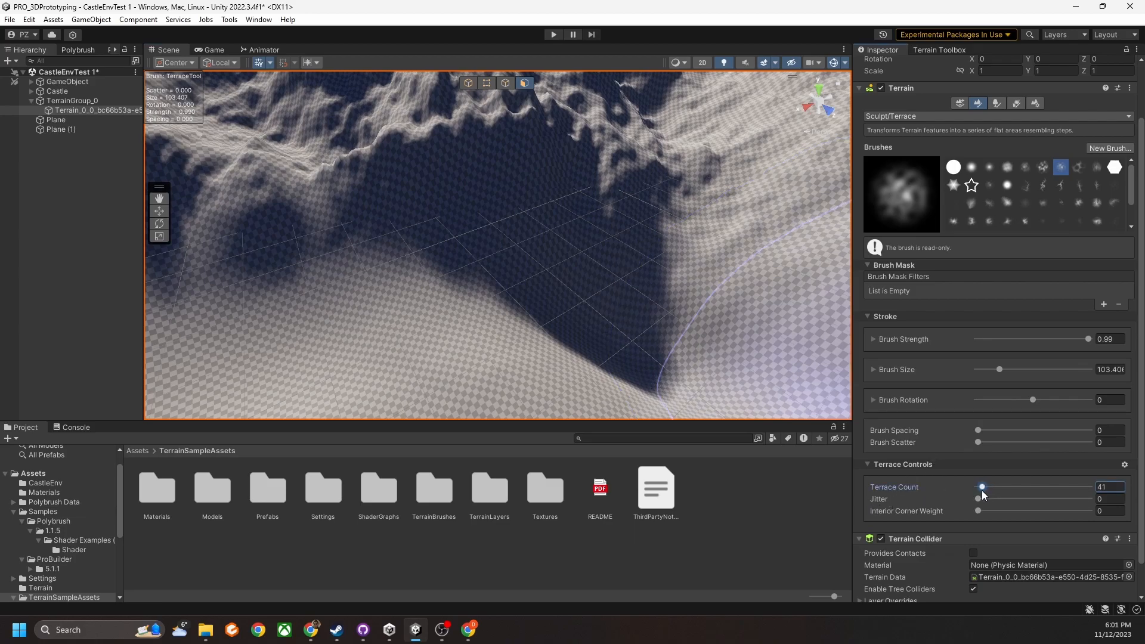
{"action": "right_click_drag", "start_coordinate": [594, 316], "coordinate": [654, 253]}
{"action": "right_click_drag", "start_coordinate": [442, 254], "coordinate": [510, 246]}
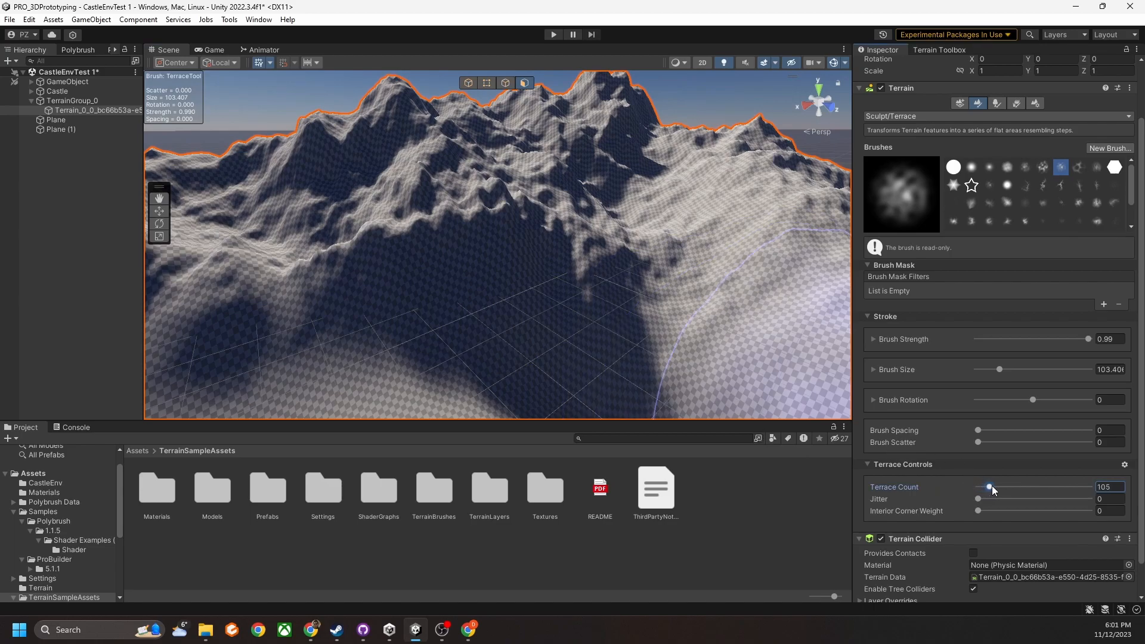
{"action": "right_click_drag", "start_coordinate": [648, 282], "coordinate": [659, 304]}
{"action": "mouse_move", "coordinate": [508, 297]}
{"action": "right_mouse_down"}
{"action": "mouse_move", "coordinate": [608, 353]}
{"action": "mouse_move", "coordinate": [606, 332]}
{"action": "mouse_move", "coordinate": [545, 310]}
{"action": "right_mouse_up"}
{"action": "left_click_drag", "start_coordinate": [544, 310], "coordinate": [250, 238]}
{"action": "right_click_drag", "start_coordinate": [251, 238], "coordinate": [734, 181]}
{"action": "left_click_drag", "start_coordinate": [734, 181], "coordinate": [555, 222]}
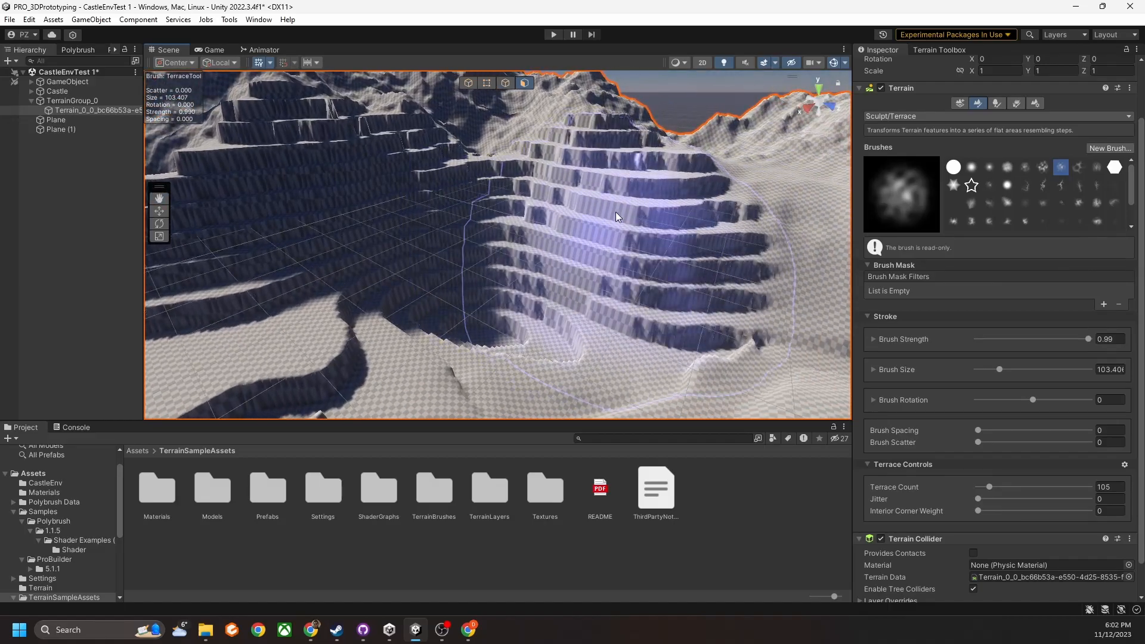
Inspect the terraced valley near the path and undo the terrace strokes
{"action": "right_click_drag", "start_coordinate": [599, 210], "coordinate": [642, 203]}
{"action": "right_click_drag", "start_coordinate": [567, 212], "coordinate": [537, 334]}
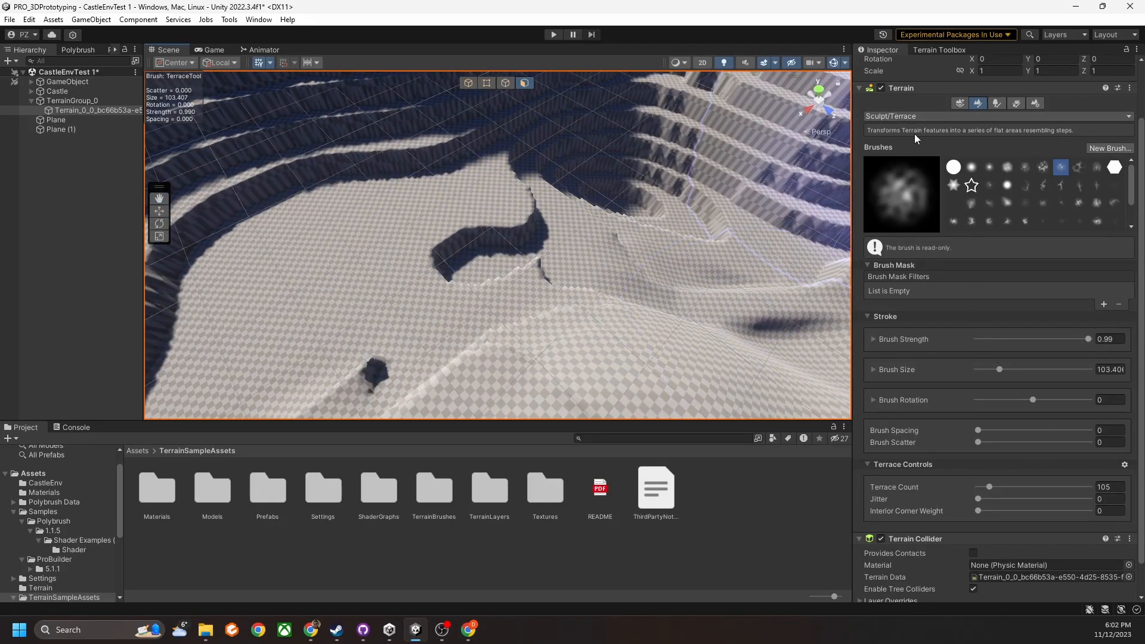
{"action": "key", "text": "ctrl+z"}
{"action": "key", "text": "ctrl+z"}
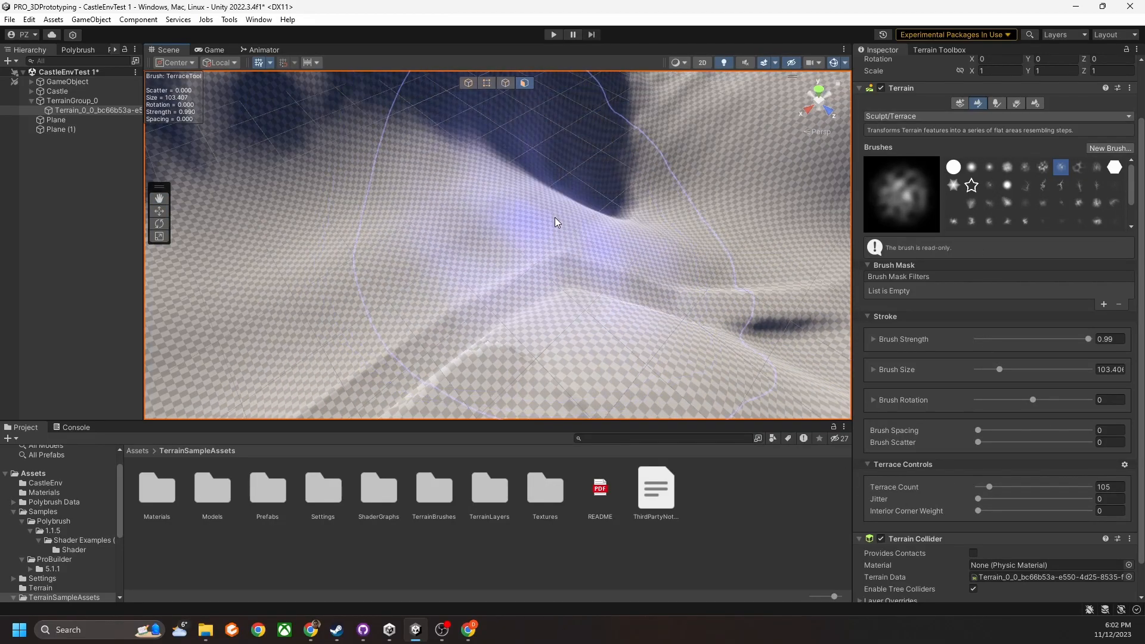
Switch to Sculpt/Noise with a brush size of about 144.6 and show the Noise Height Tool Settings for the mountains behind the castle
{"action": "right_click_drag", "start_coordinate": [493, 153], "coordinate": [532, 179]}
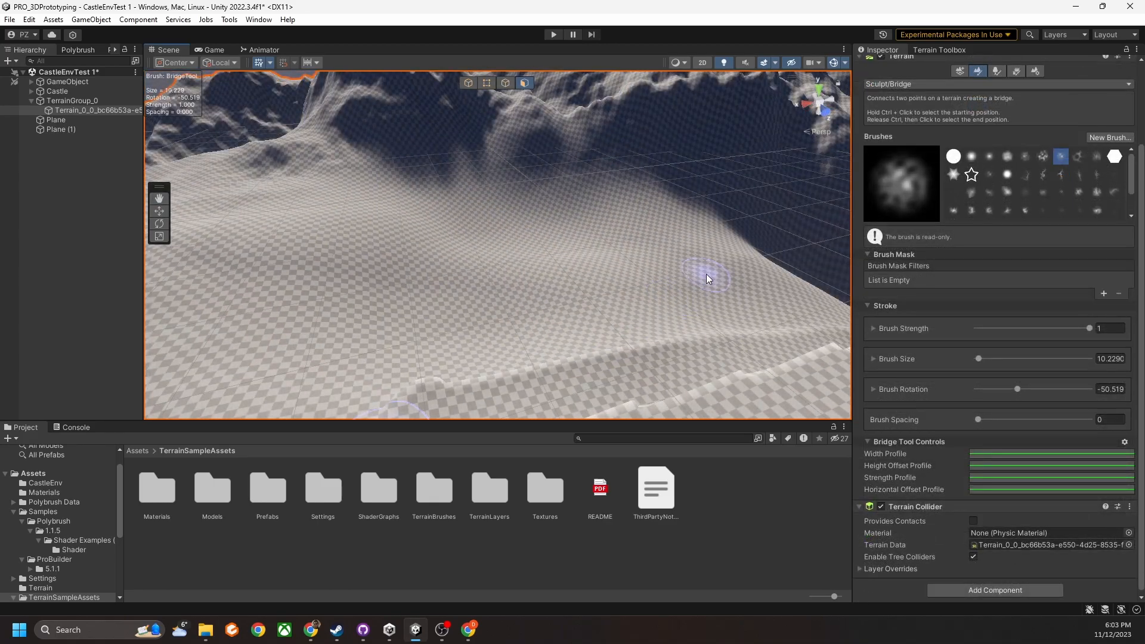
{"action": "left_click", "coordinate": [904, 84]}
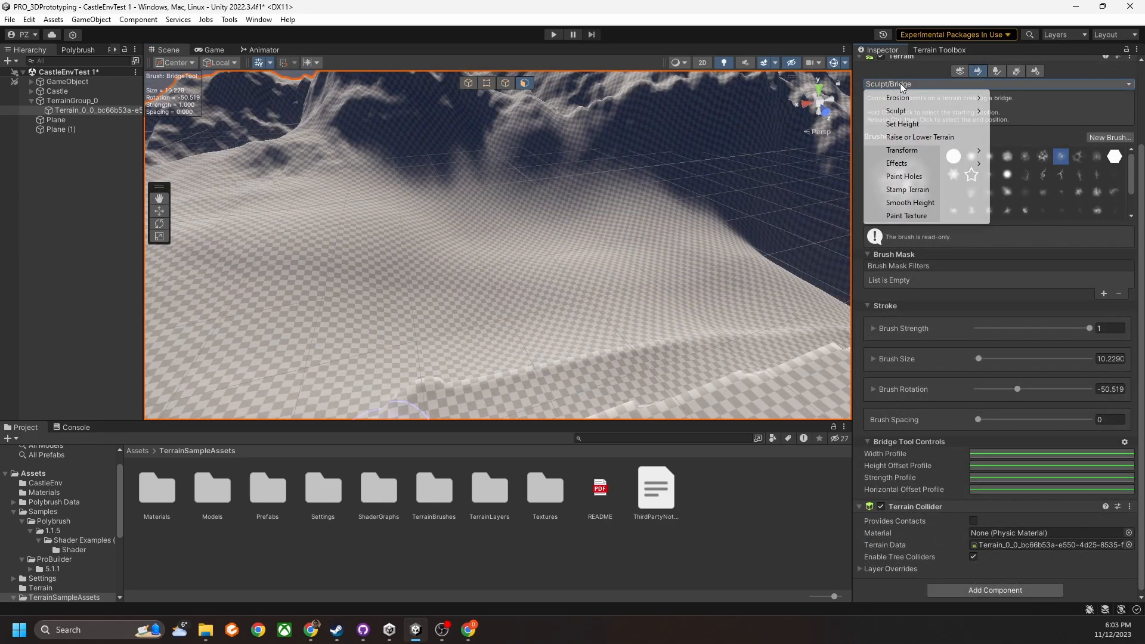
{"action": "mouse_move", "coordinate": [904, 116]}
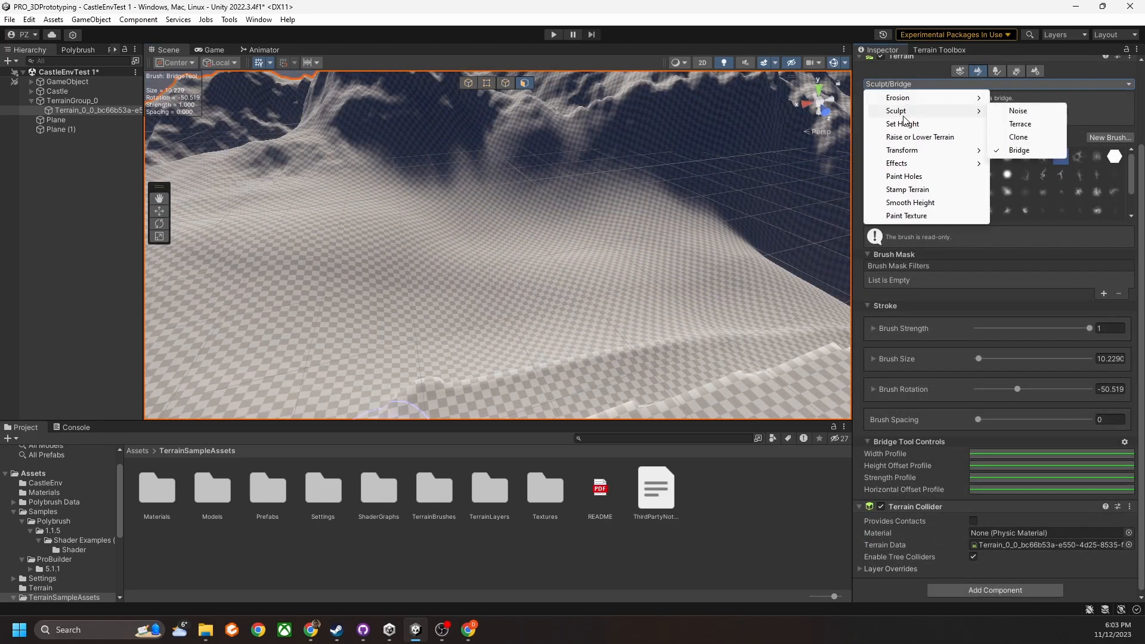
{"action": "left_click", "coordinate": [1027, 113]}
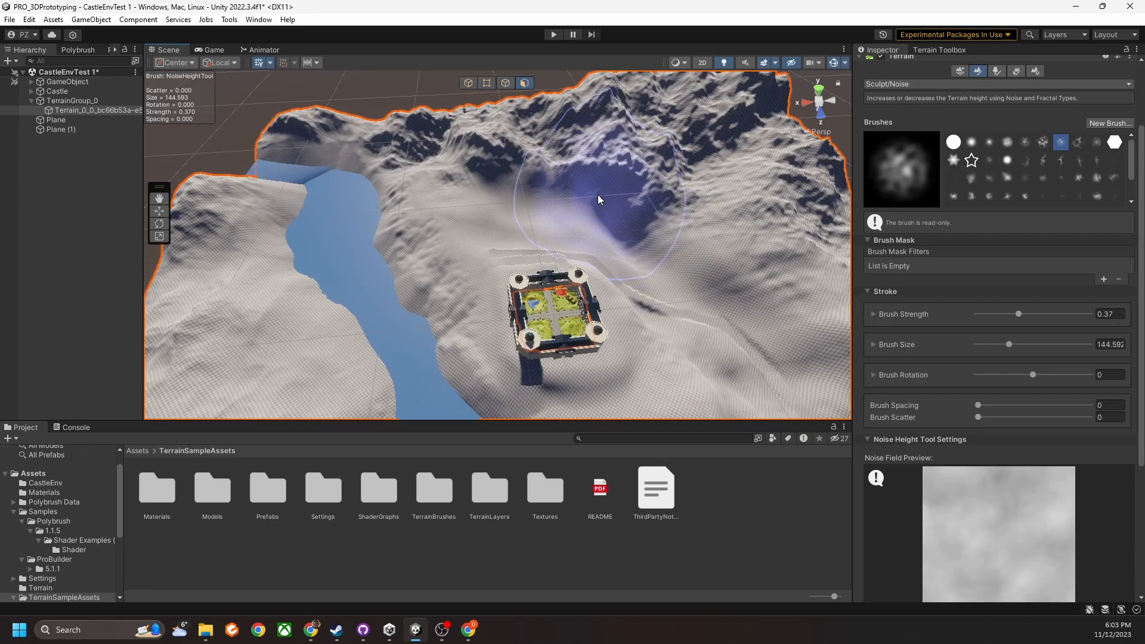
{"action": "scroll", "coordinate": [598, 199], "scroll_direction": "up", "scroll_amount": 4}
{"action": "right_click_drag", "start_coordinate": [550, 189], "coordinate": [617, 172]}
{"action": "scroll", "coordinate": [960, 232], "scroll_direction": "down", "scroll_amount": 3}
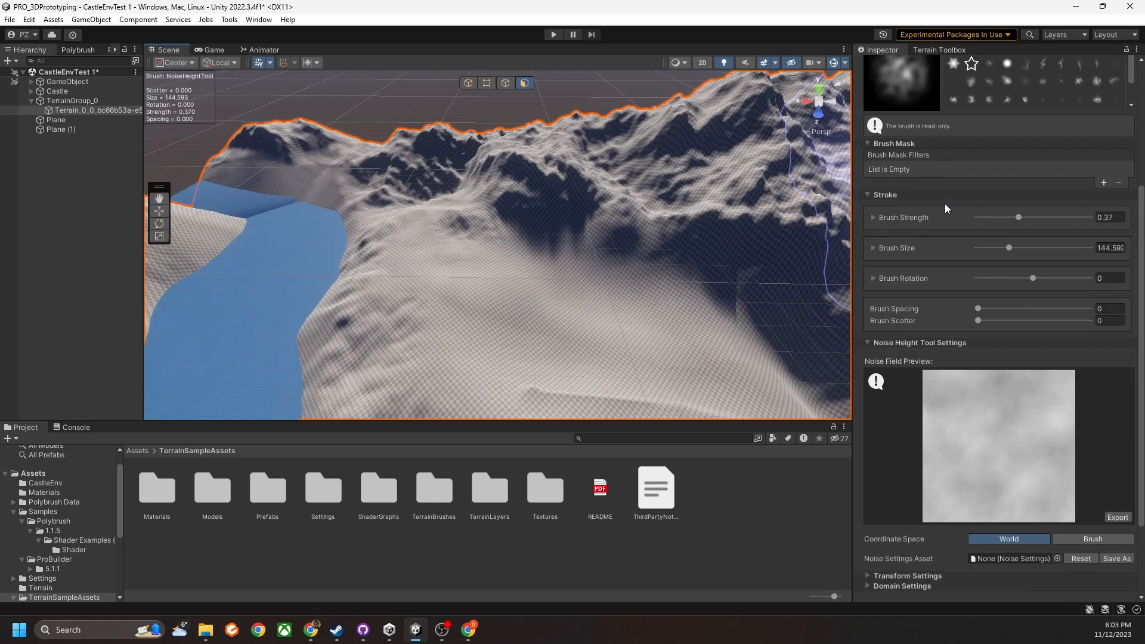
Select the hard-edged round brush and stamp noise height onto the slope between the river and the mountains
{"action": "scroll", "coordinate": [949, 350], "scroll_direction": "down", "scroll_amount": 3}
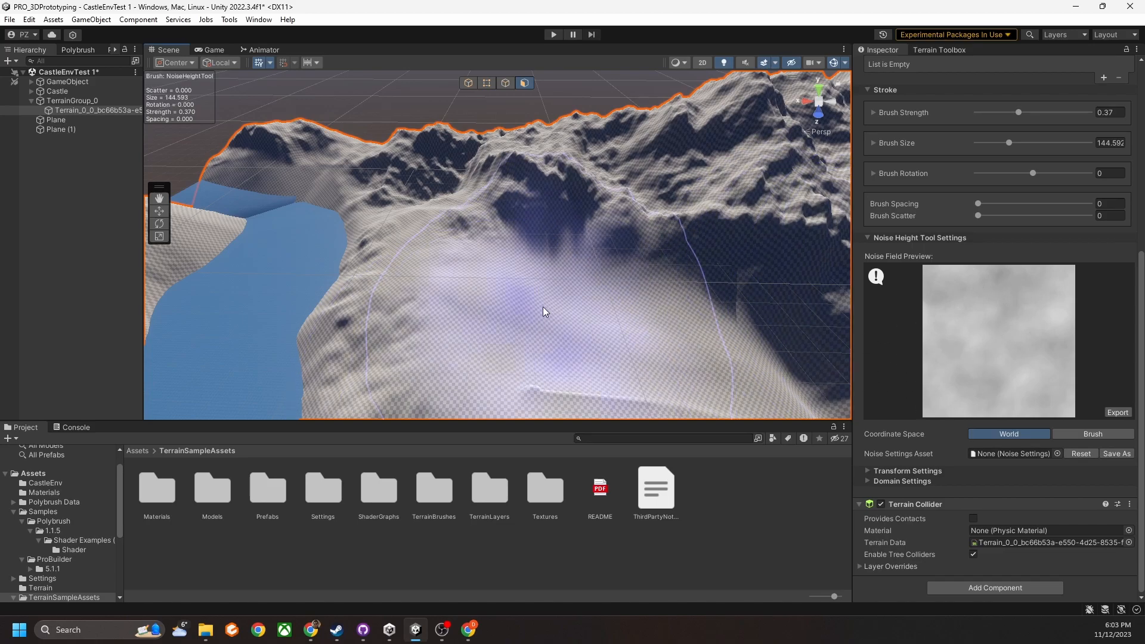
{"action": "scroll", "coordinate": [934, 253], "scroll_direction": "up", "scroll_amount": 4}
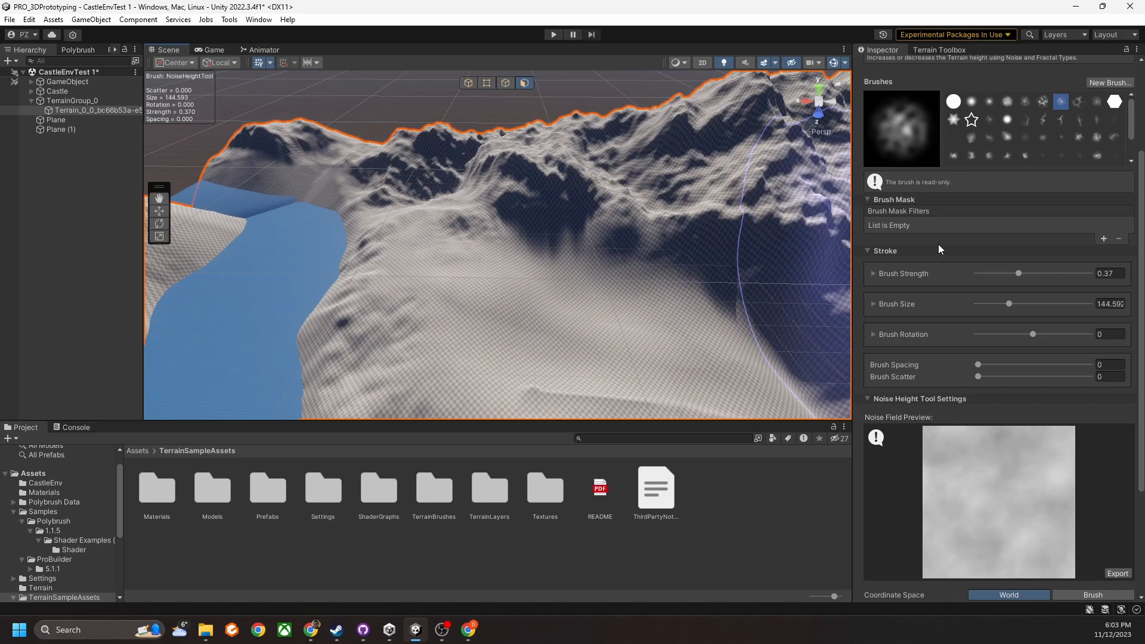
{"action": "left_click", "coordinate": [954, 167]}
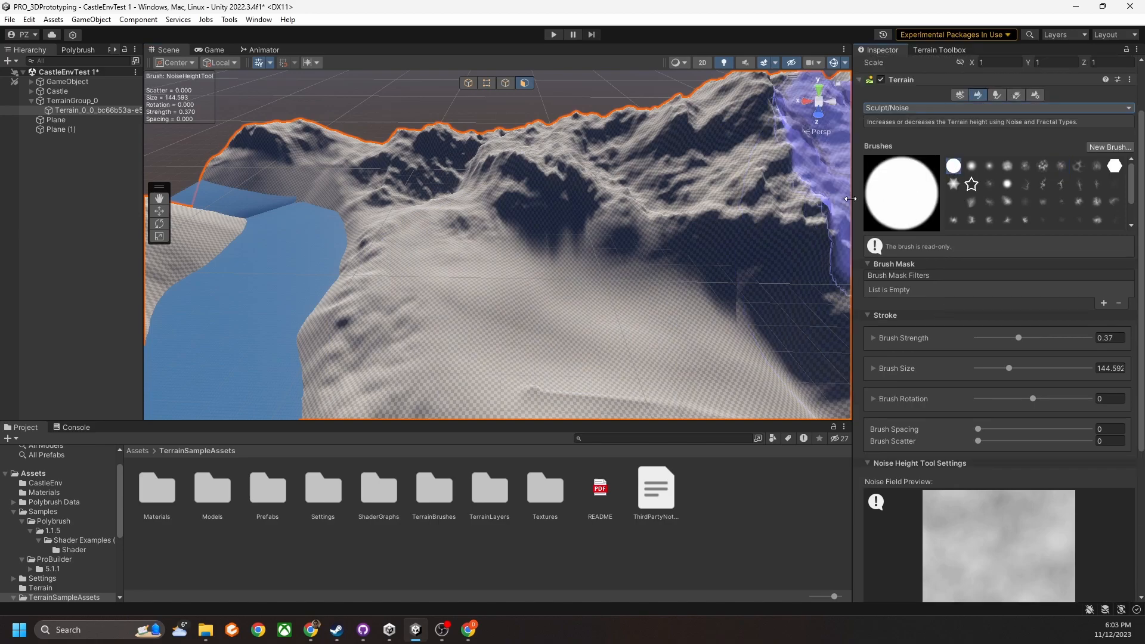
{"action": "scroll", "coordinate": [531, 239], "scroll_direction": "up", "scroll_amount": 3}
{"action": "scroll", "coordinate": [997, 371], "scroll_direction": "down", "scroll_amount": 4}
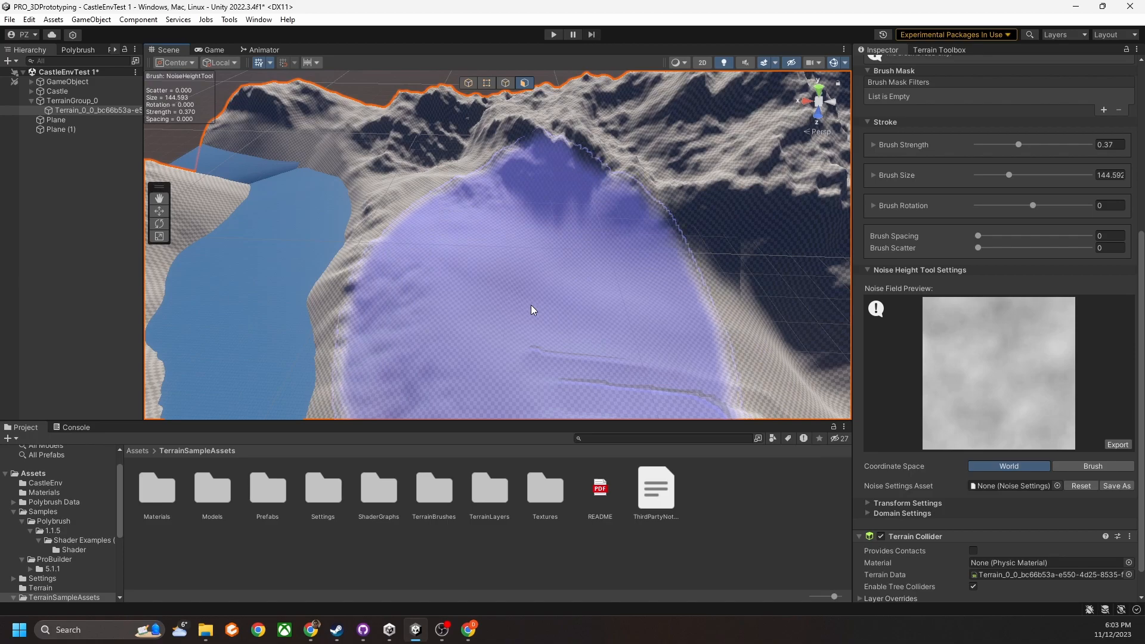
{"action": "left_click", "coordinate": [500, 289]}
Inspect the raised terrain block from a wider view and undo the noise stamp
{"action": "scroll", "coordinate": [481, 278], "scroll_direction": "down", "scroll_amount": 5}
{"action": "mouse_move", "coordinate": [540, 240]}
{"action": "right_mouse_down"}
{"action": "mouse_move", "coordinate": [544, 217]}
{"action": "mouse_move", "coordinate": [567, 243]}
{"action": "mouse_move", "coordinate": [570, 199]}
{"action": "right_mouse_up"}
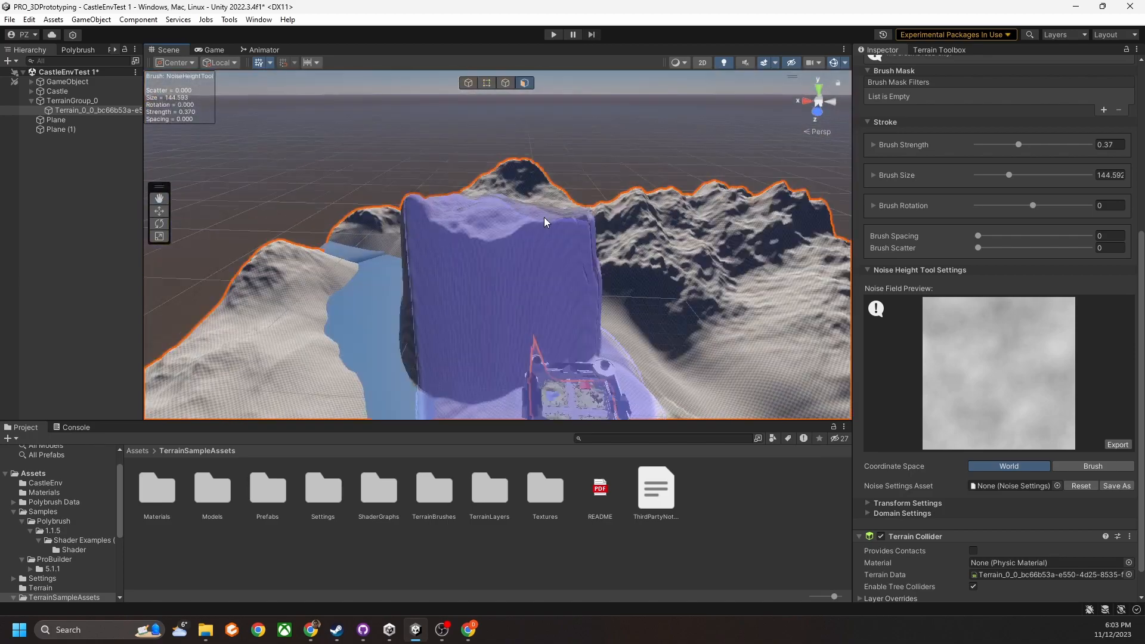
{"action": "scroll", "coordinate": [546, 221], "scroll_direction": "down", "scroll_amount": 3}
{"action": "scroll", "coordinate": [546, 220], "scroll_direction": "up", "scroll_amount": 3}
{"action": "middle_click_drag", "start_coordinate": [570, 199], "coordinate": [567, 213]}
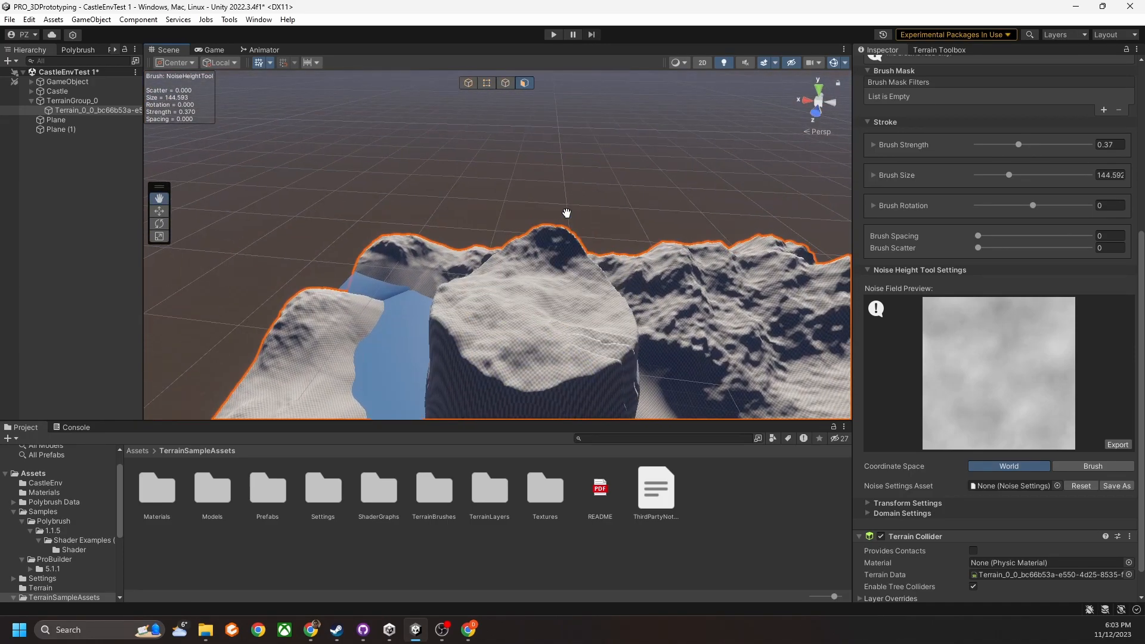
{"action": "scroll", "coordinate": [597, 191], "scroll_direction": "up", "scroll_amount": 4}
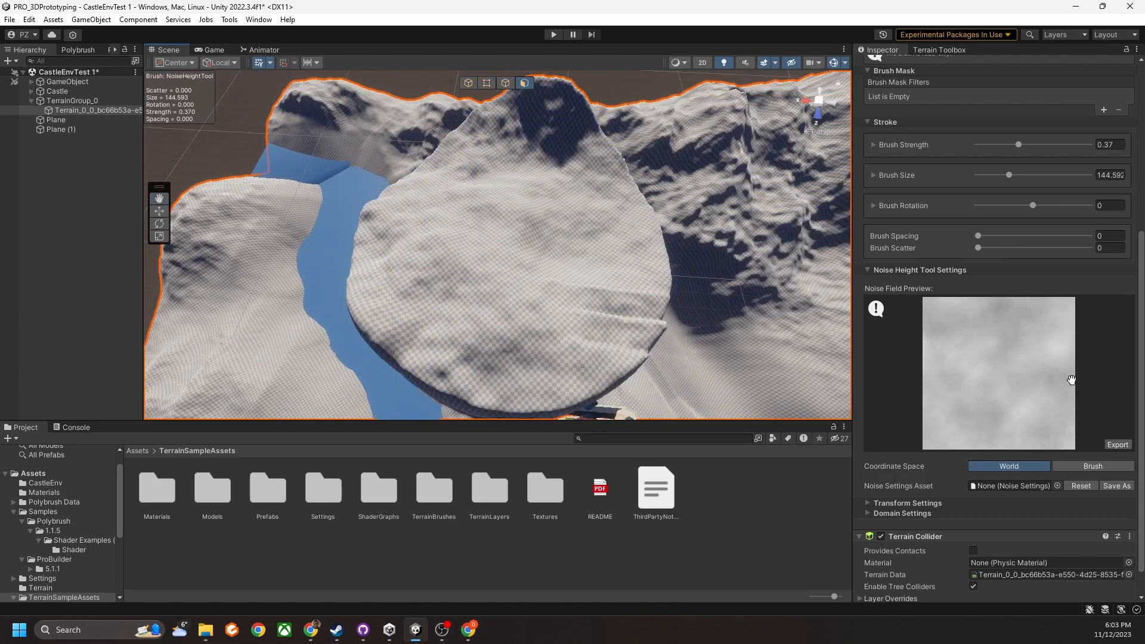
{"action": "key", "text": "ctrl+z"}
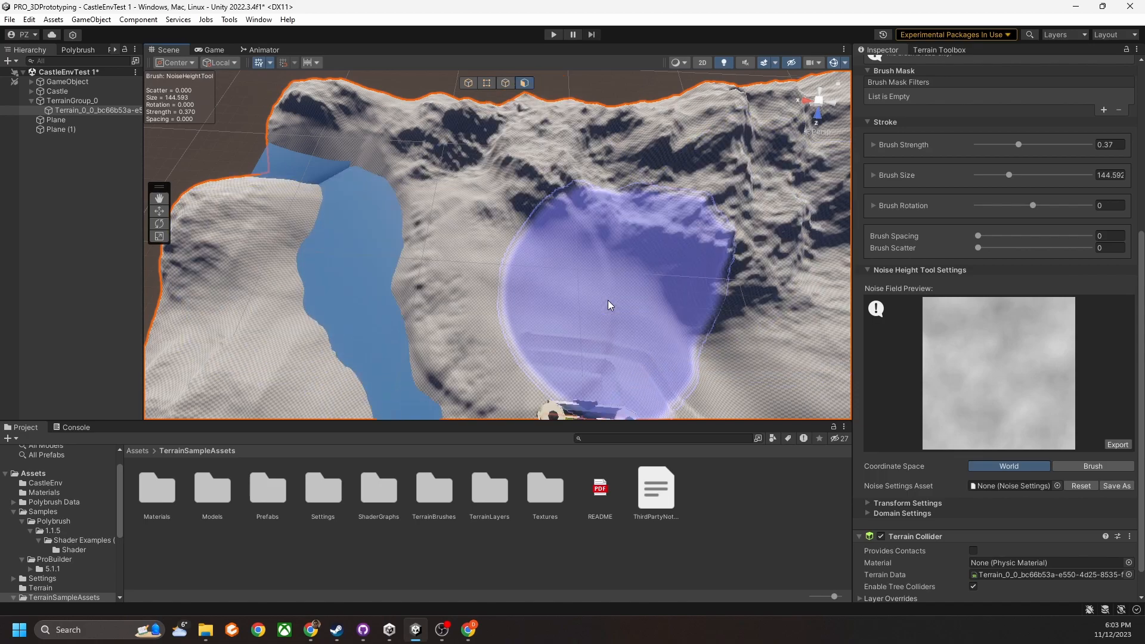
Scale the noise field to a finer pattern and try painting it on the slope behind the castle
{"action": "mouse_move", "coordinate": [619, 317]}
{"action": "left_mouse_down", "text": "alt"}
{"action": "mouse_move", "coordinate": [660, 238]}
{"action": "mouse_move", "coordinate": [634, 231]}
{"action": "left_mouse_up", "text": "alt"}
{"action": "scroll", "coordinate": [990, 378], "scroll_direction": "down", "scroll_amount": 3}
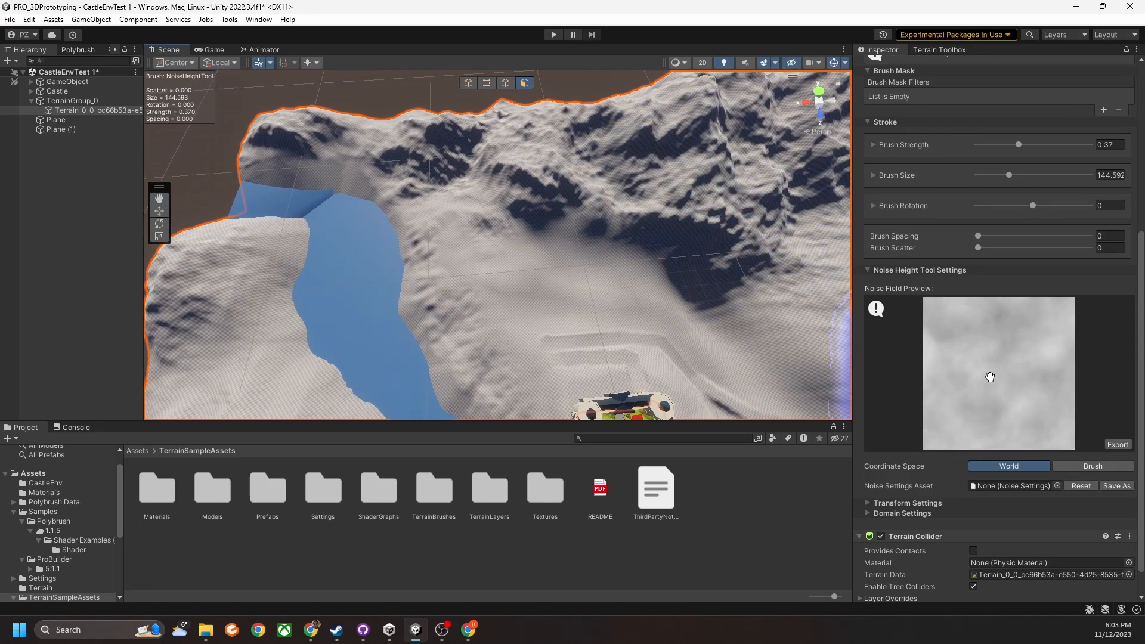
{"action": "scroll", "coordinate": [991, 377], "scroll_direction": "up", "scroll_amount": 5}
{"action": "scroll", "coordinate": [990, 377], "scroll_direction": "down", "scroll_amount": 5}
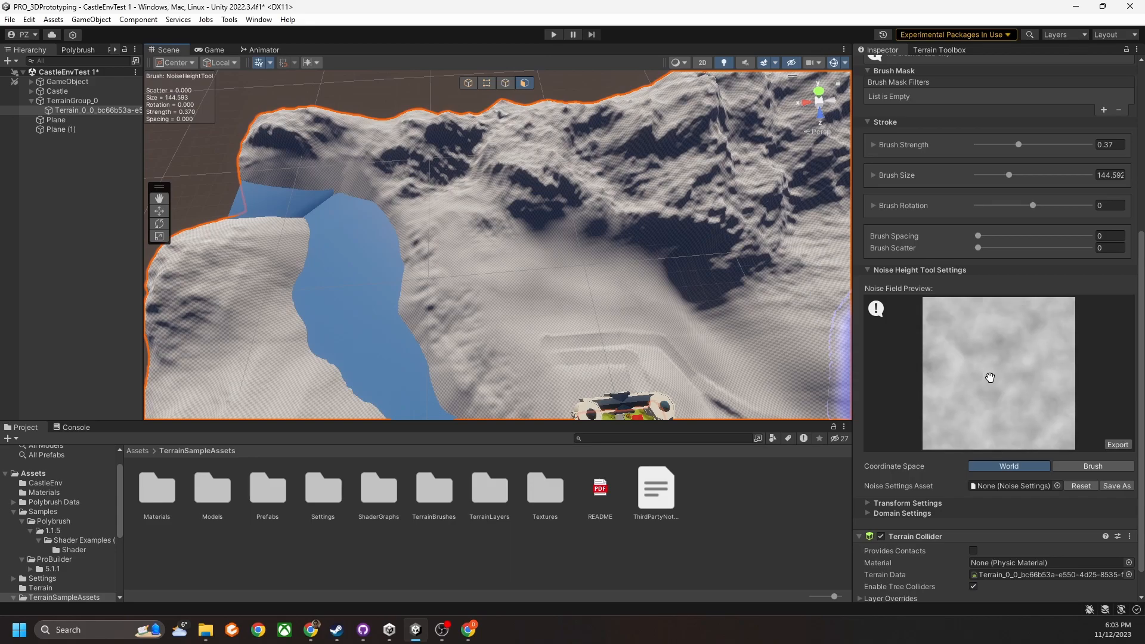
{"action": "scroll", "coordinate": [990, 377], "scroll_direction": "down", "scroll_amount": 4}
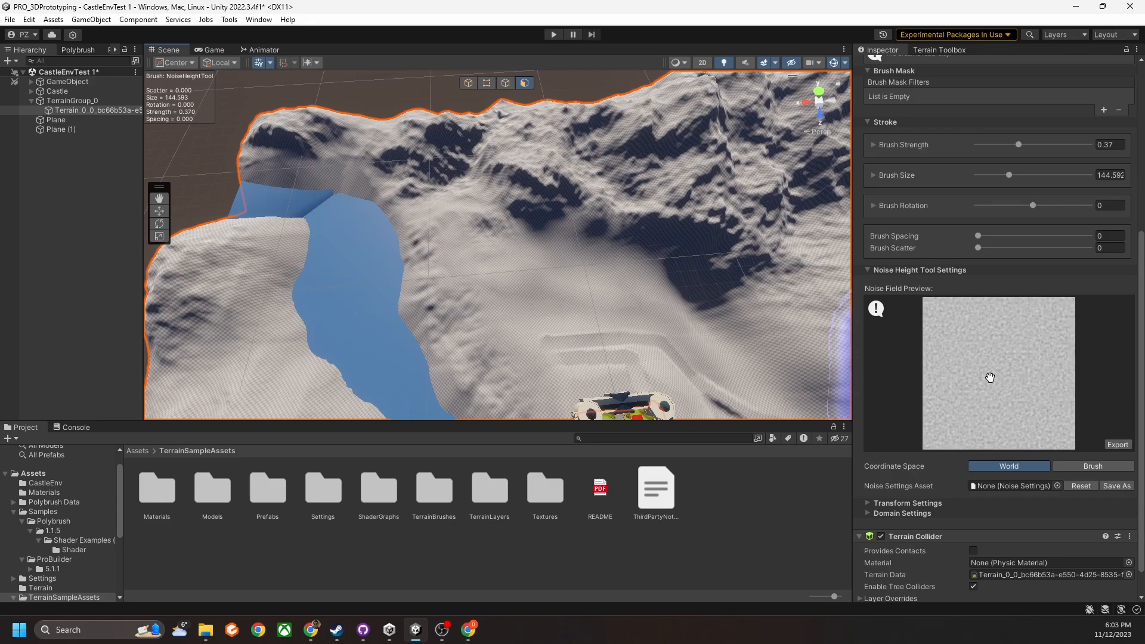
{"action": "scroll", "coordinate": [990, 378], "scroll_direction": "up", "scroll_amount": 3}
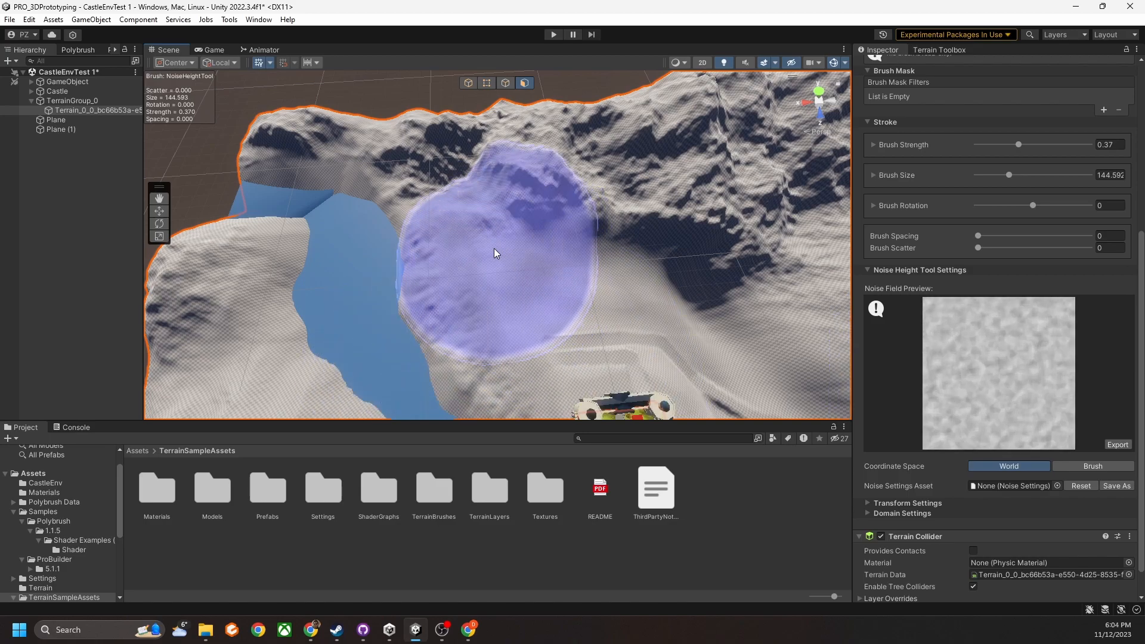
{"action": "left_click_drag", "start_coordinate": [502, 248], "coordinate": [492, 256]}
{"action": "left_click_drag", "start_coordinate": [507, 304], "coordinate": [540, 286], "text": "alt"}
{"action": "mouse_move", "coordinate": [540, 286]}
{"action": "middle_mouse_down"}
{"action": "mouse_move", "coordinate": [533, 269]}
{"action": "mouse_move", "coordinate": [557, 293]}
{"action": "middle_mouse_up"}
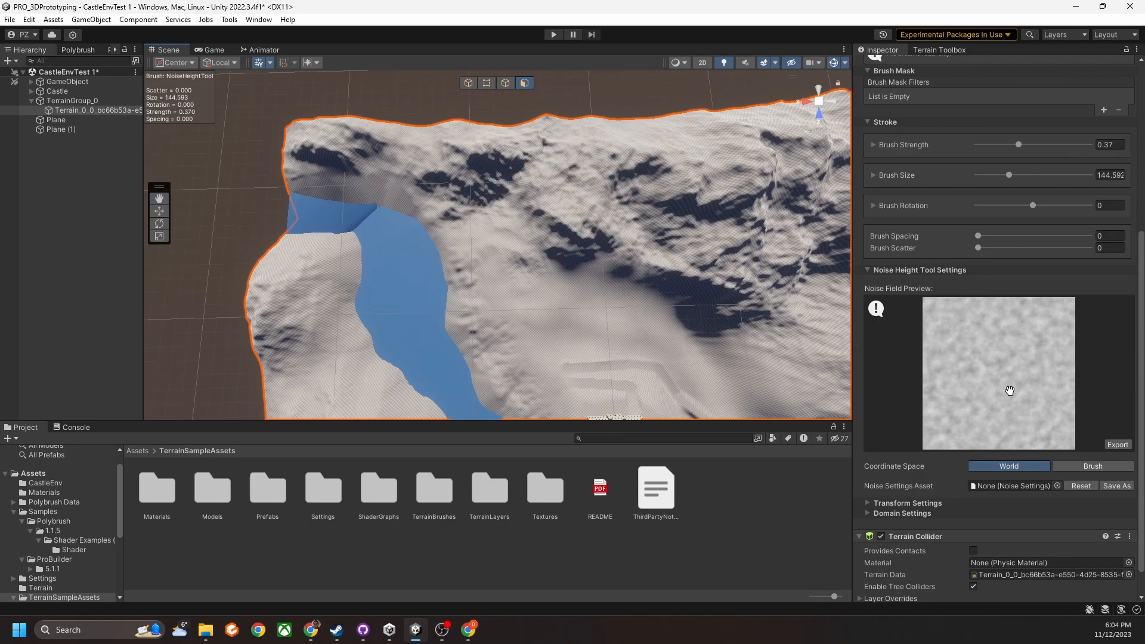
Try a coarser noise pattern on the slope behind the castle and undo the stroke
{"action": "mouse_move", "coordinate": [1013, 394]}
{"action": "left_mouse_down"}
{"action": "mouse_move", "coordinate": [966, 356]}
{"action": "mouse_move", "coordinate": [1002, 376]}
{"action": "mouse_move", "coordinate": [1001, 417]}
{"action": "mouse_move", "coordinate": [1000, 394]}
{"action": "mouse_move", "coordinate": [971, 401]}
{"action": "mouse_move", "coordinate": [1012, 379]}
{"action": "left_mouse_up"}
{"action": "scroll", "coordinate": [1002, 377], "scroll_direction": "up", "scroll_amount": 8}
{"action": "scroll", "coordinate": [1005, 385], "scroll_direction": "up", "scroll_amount": 4}
{"action": "scroll", "coordinate": [1015, 376], "scroll_direction": "down", "scroll_amount": 4}
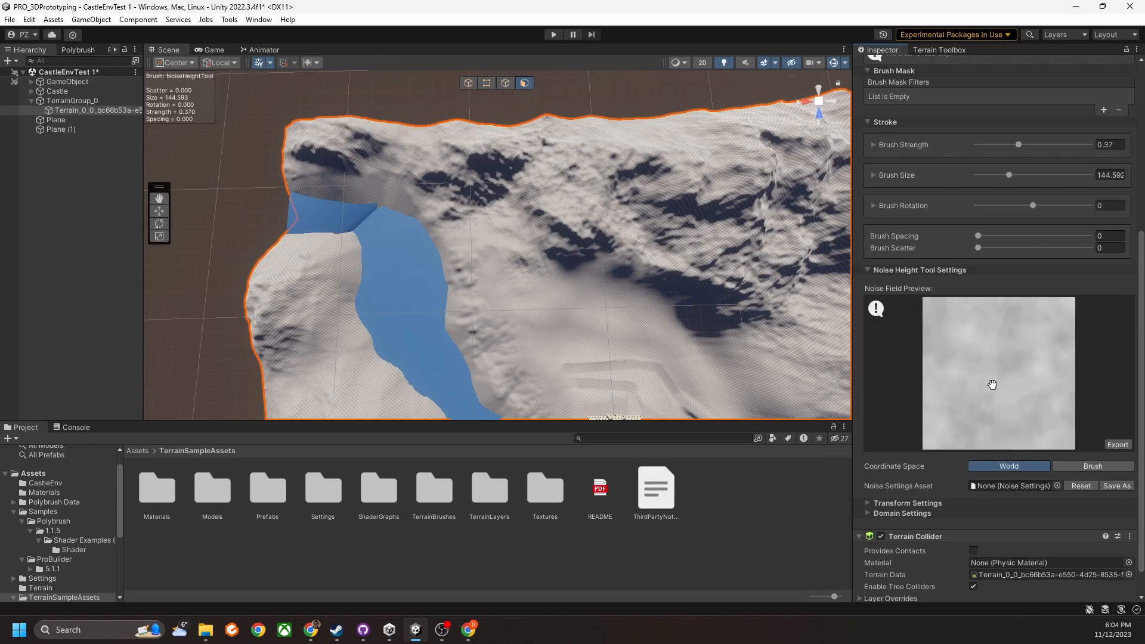
{"action": "left_click_drag", "start_coordinate": [545, 291], "coordinate": [546, 293], "text": "alt"}
{"action": "key", "text": "ctrl+z"}
Lower the noise brush strength to about 0.086 and select the soft round brush with a gradual falloff
{"action": "scroll", "coordinate": [558, 301], "scroll_direction": "up", "scroll_amount": 3}
{"action": "mouse_move", "coordinate": [558, 301]}
{"action": "middle_mouse_down"}
{"action": "mouse_move", "coordinate": [576, 314]}
{"action": "mouse_move", "coordinate": [549, 185]}
{"action": "middle_mouse_up"}
{"action": "key", "text": "a"}
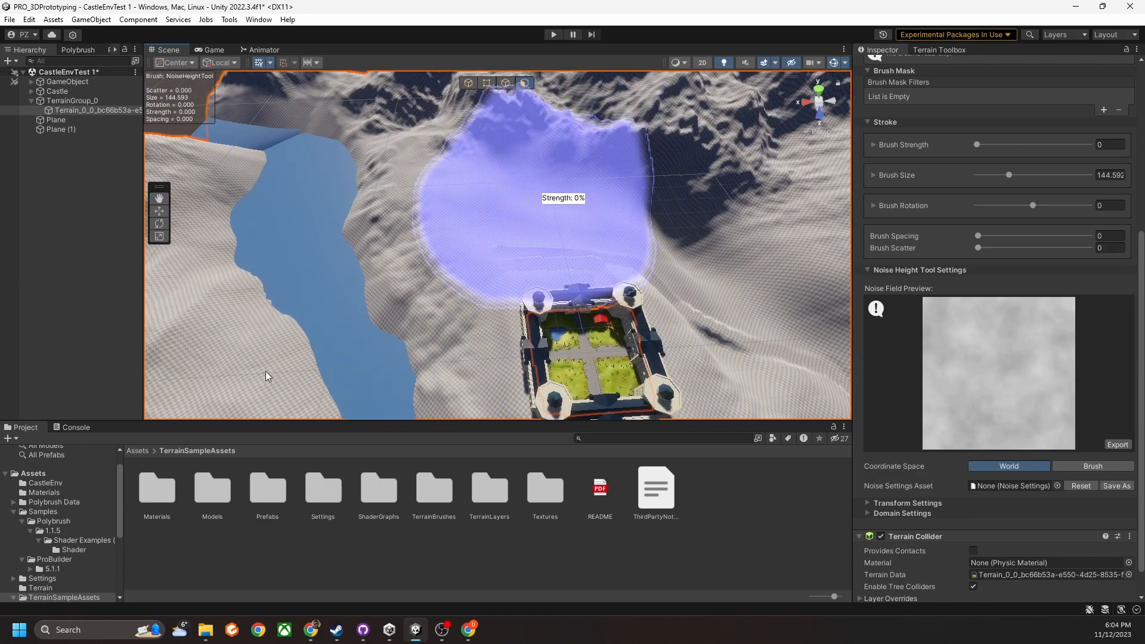
{"action": "scroll", "coordinate": [955, 191], "scroll_direction": "up", "scroll_amount": 4}
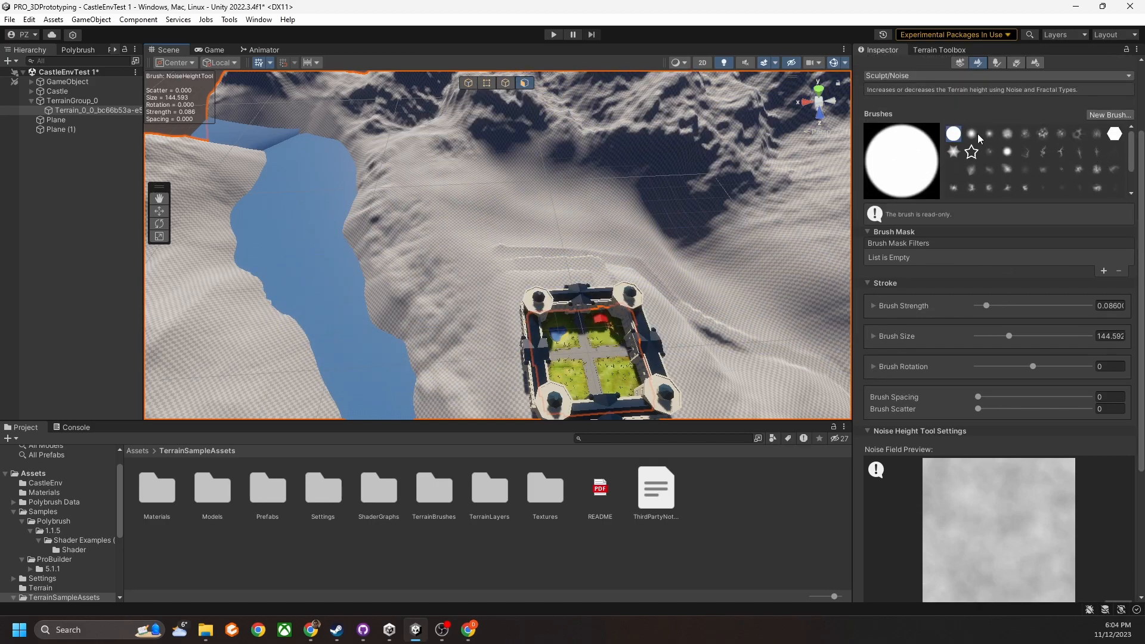
{"action": "left_click", "coordinate": [990, 134]}
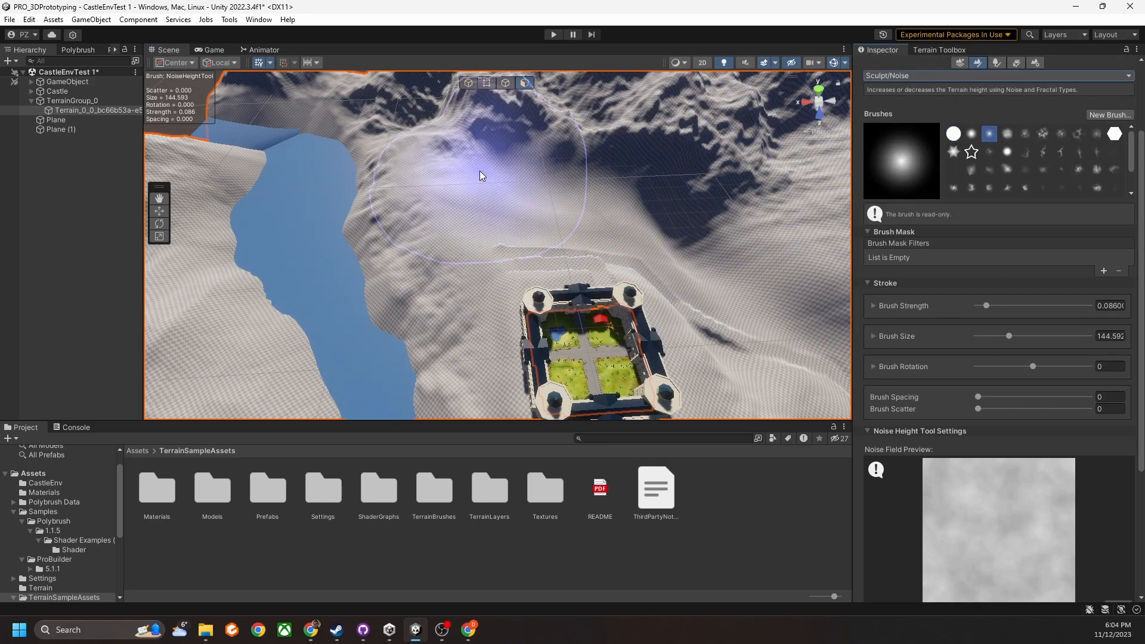
Enlarge the noise brush to a size of about 279 and scale the noise field to a finer pattern
{"action": "right_click_drag", "start_coordinate": [481, 173], "coordinate": [485, 199]}
{"action": "scroll", "coordinate": [486, 199], "scroll_direction": "down", "scroll_amount": 5}
{"action": "key", "text": "s"}
{"action": "key", "text": "s"}
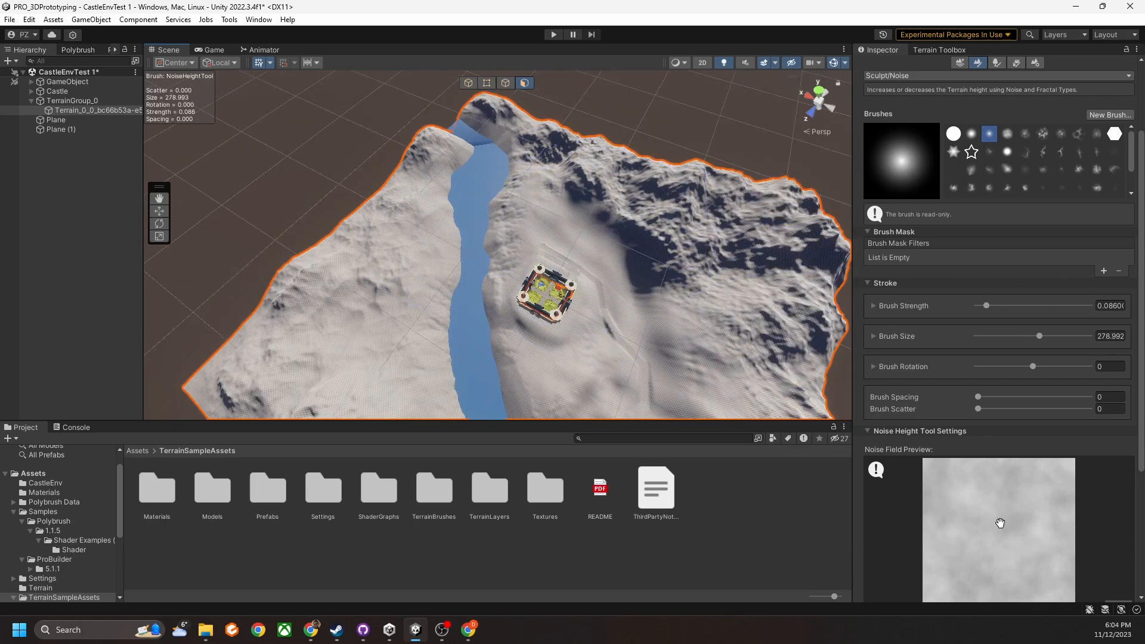
{"action": "scroll", "coordinate": [998, 523], "scroll_direction": "down", "scroll_amount": 4}
Reduce the noise brush size to about 95 and paint noise on the slope along the riverbank
{"action": "left_click_drag", "start_coordinate": [440, 373], "coordinate": [431, 268], "text": "alt"}
{"action": "scroll", "coordinate": [534, 284], "scroll_direction": "up", "scroll_amount": 5}
{"action": "scroll", "coordinate": [571, 278], "scroll_direction": "down", "scroll_amount": 3}
{"action": "middle_click_drag", "start_coordinate": [685, 257], "coordinate": [616, 269]}
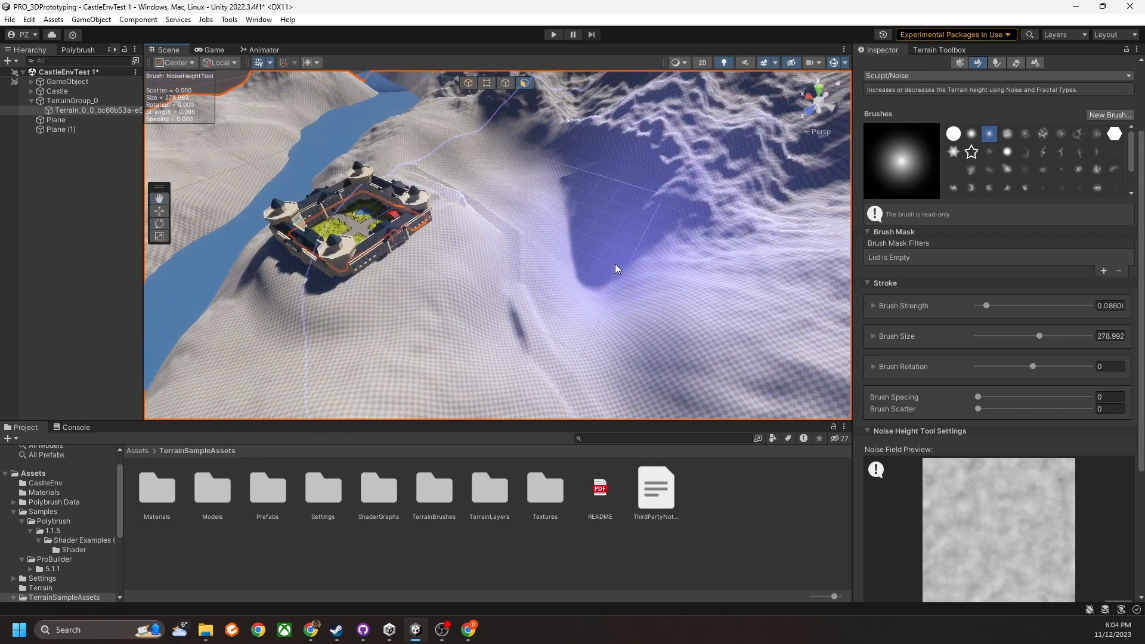
{"action": "scroll", "coordinate": [656, 262], "scroll_direction": "up", "scroll_amount": 4}
{"action": "left_click_drag", "start_coordinate": [567, 263], "coordinate": [667, 276], "text": "alt"}
{"action": "middle_click_drag", "start_coordinate": [668, 276], "coordinate": [593, 235]}
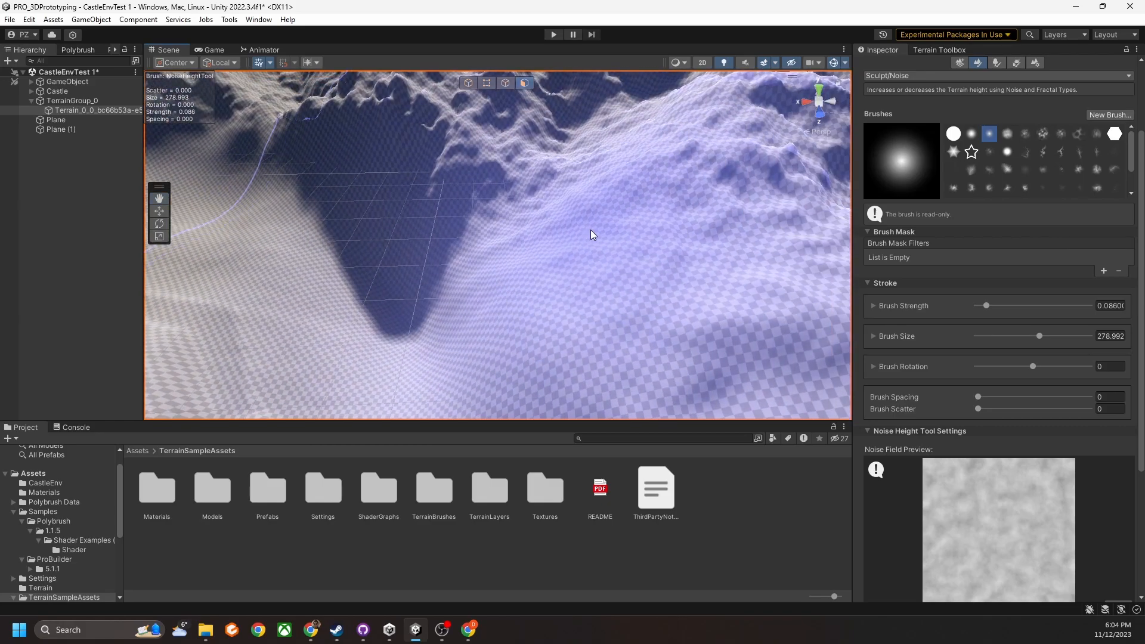
{"action": "key", "text": "s"}
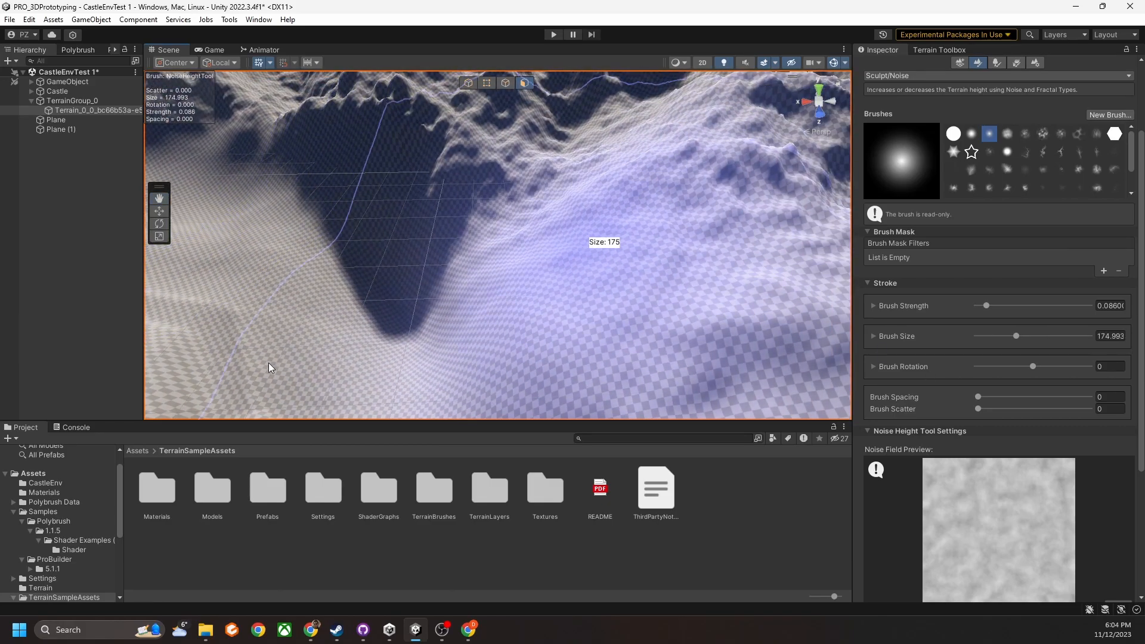
{"action": "key", "text": "s"}
{"action": "mouse_move", "coordinate": [284, 324]}
{"action": "left_mouse_down"}
{"action": "mouse_move", "coordinate": [315, 268]}
{"action": "mouse_move", "coordinate": [361, 306]}
{"action": "left_mouse_up"}
{"action": "mouse_move", "coordinate": [362, 306]}
{"action": "right_mouse_down"}
{"action": "mouse_move", "coordinate": [316, 281]}
{"action": "mouse_move", "coordinate": [335, 233]}
{"action": "mouse_move", "coordinate": [356, 238]}
{"action": "mouse_move", "coordinate": [400, 312]}
{"action": "mouse_move", "coordinate": [430, 266]}
{"action": "right_mouse_up"}
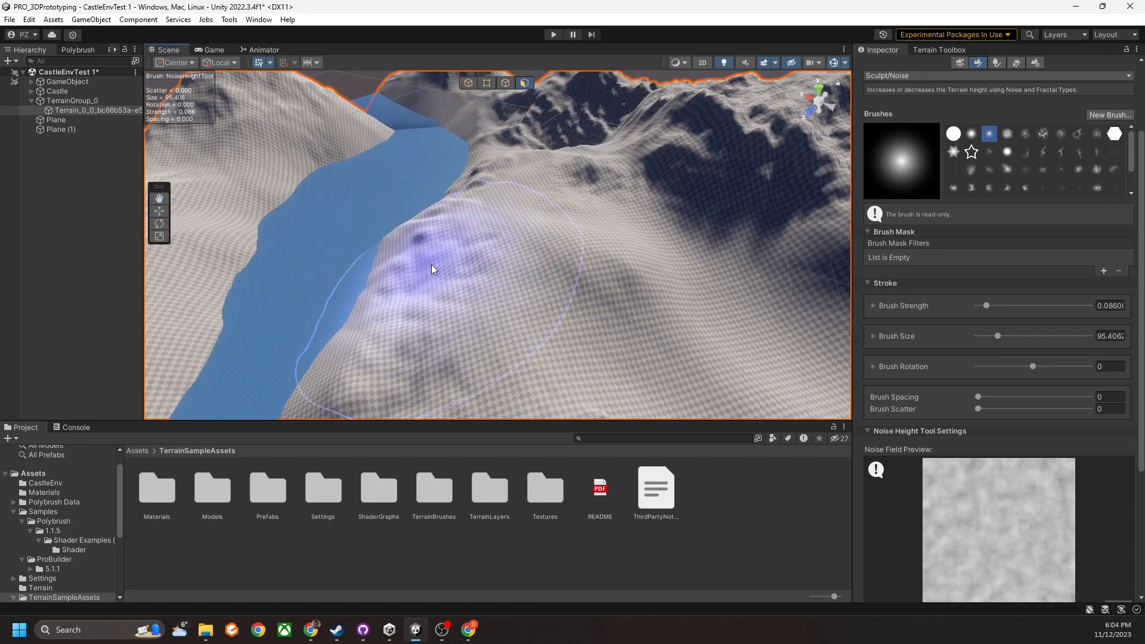
{"action": "right_click_drag", "start_coordinate": [607, 216], "coordinate": [631, 239]}
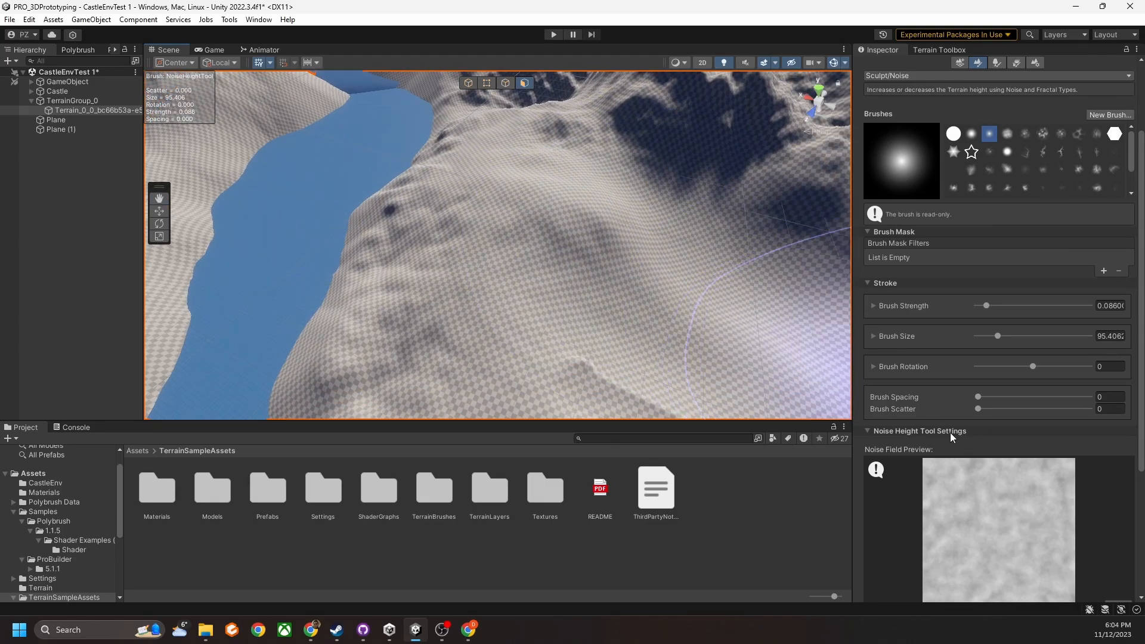
Expand the noise transform settings and adjust the noise field's translation to about X 1.66, Z -0.80 and its X and Z scale to about 14.27
{"action": "scroll", "coordinate": [951, 437], "scroll_direction": "down", "scroll_amount": 6}
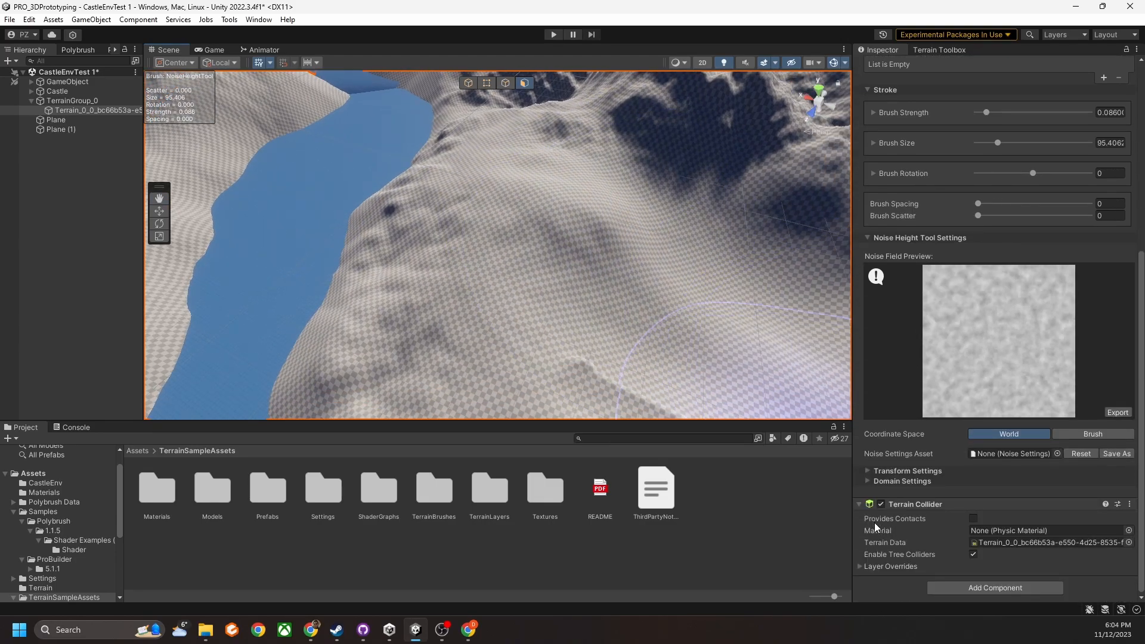
{"action": "left_click", "coordinate": [867, 471]}
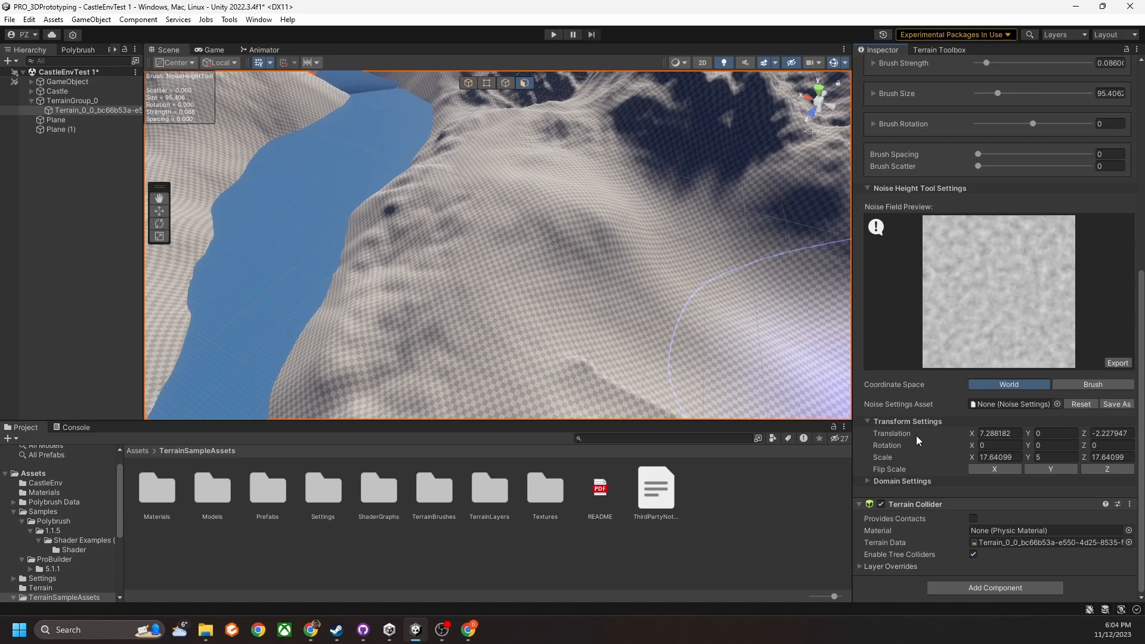
{"action": "scroll", "coordinate": [1004, 304], "scroll_direction": "up", "scroll_amount": 8}
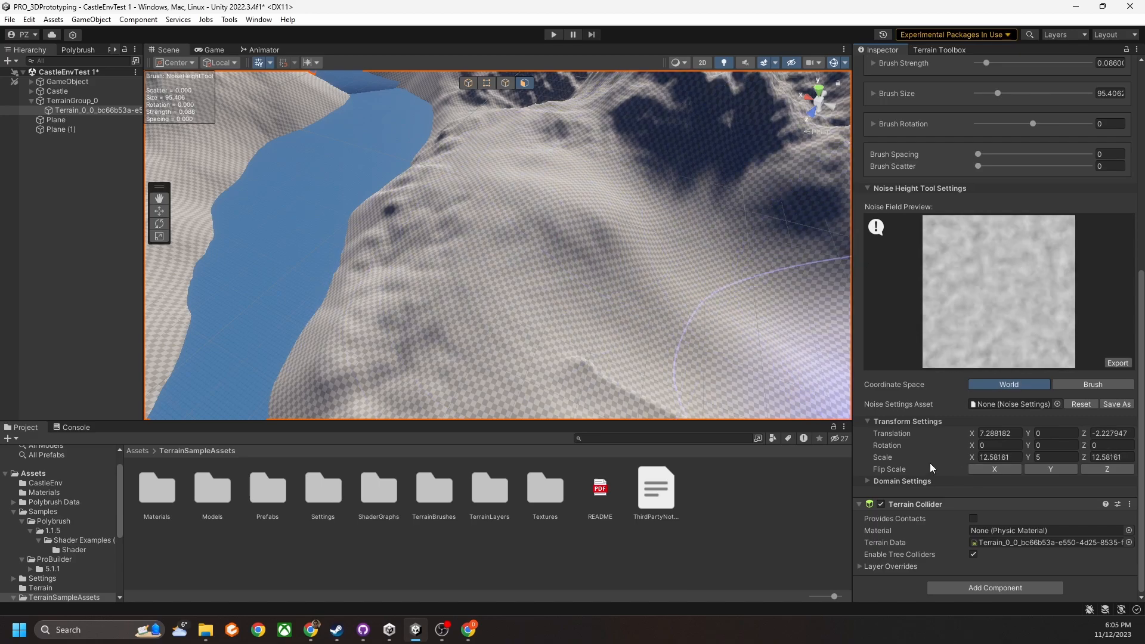
{"action": "scroll", "coordinate": [1005, 286], "scroll_direction": "up", "scroll_amount": 4}
{"action": "left_click_drag", "start_coordinate": [1010, 260], "coordinate": [942, 307]}
{"action": "scroll", "coordinate": [934, 295], "scroll_direction": "down", "scroll_amount": 10}
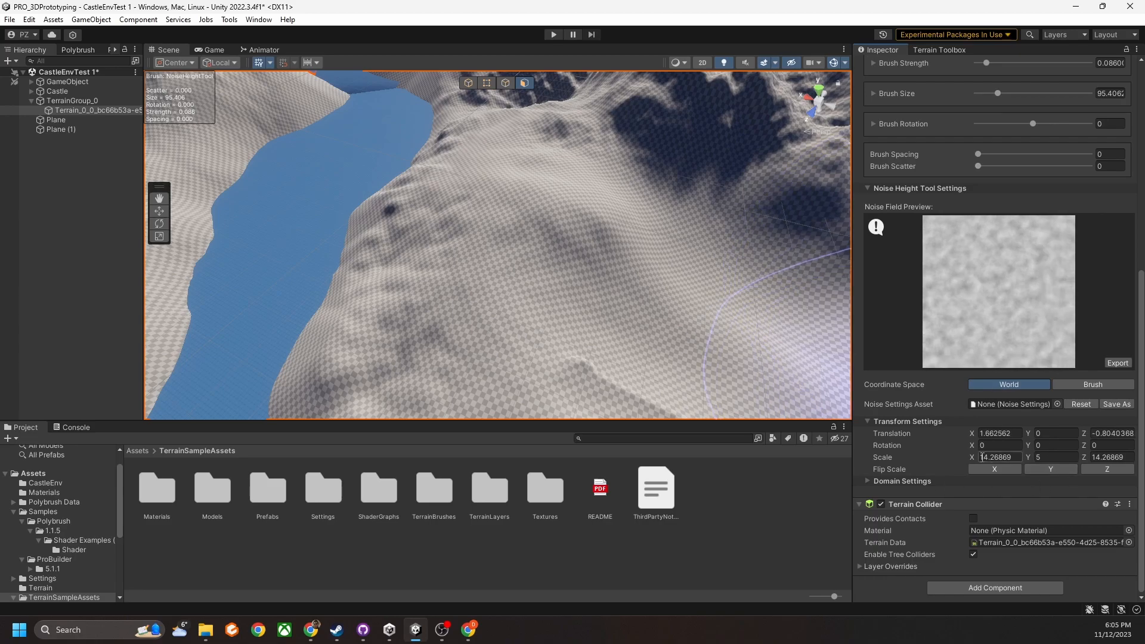
Set the noise X scale to 50.07 and paint the stretched noise on the slope beside the river
{"action": "left_click_drag", "start_coordinate": [972, 458], "coordinate": [552, 427]}
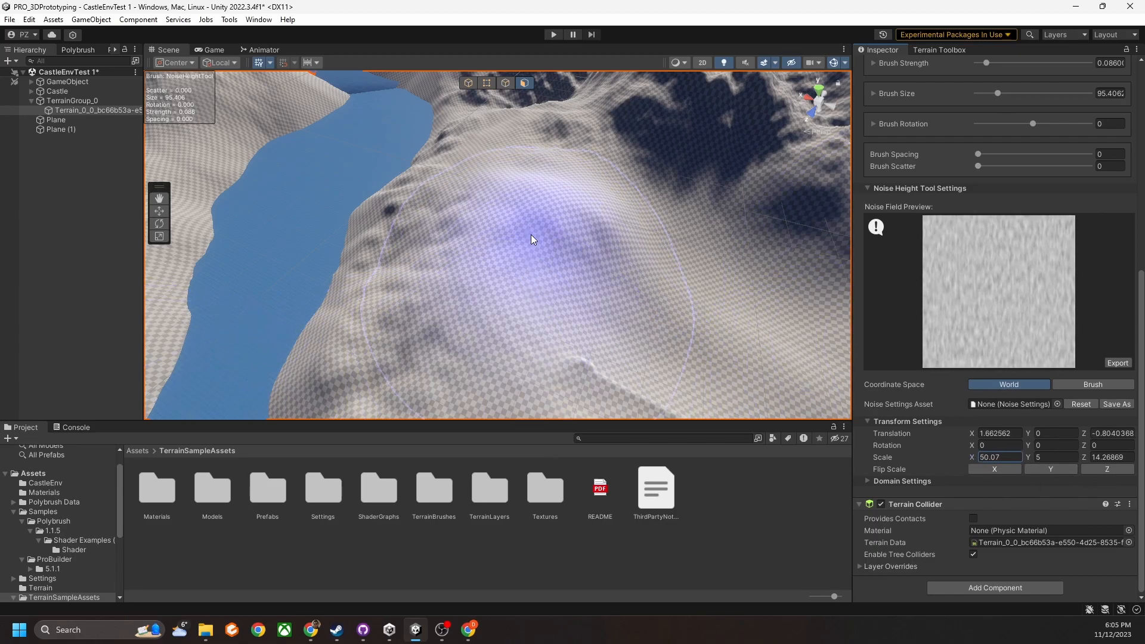
{"action": "left_click_drag", "start_coordinate": [559, 239], "coordinate": [490, 224]}
{"action": "mouse_move", "coordinate": [610, 229]}
{"action": "right_mouse_down"}
{"action": "mouse_move", "coordinate": [596, 222]}
{"action": "mouse_move", "coordinate": [548, 252]}
{"action": "right_mouse_up"}
{"action": "scroll", "coordinate": [548, 251], "scroll_direction": "down", "scroll_amount": 4}
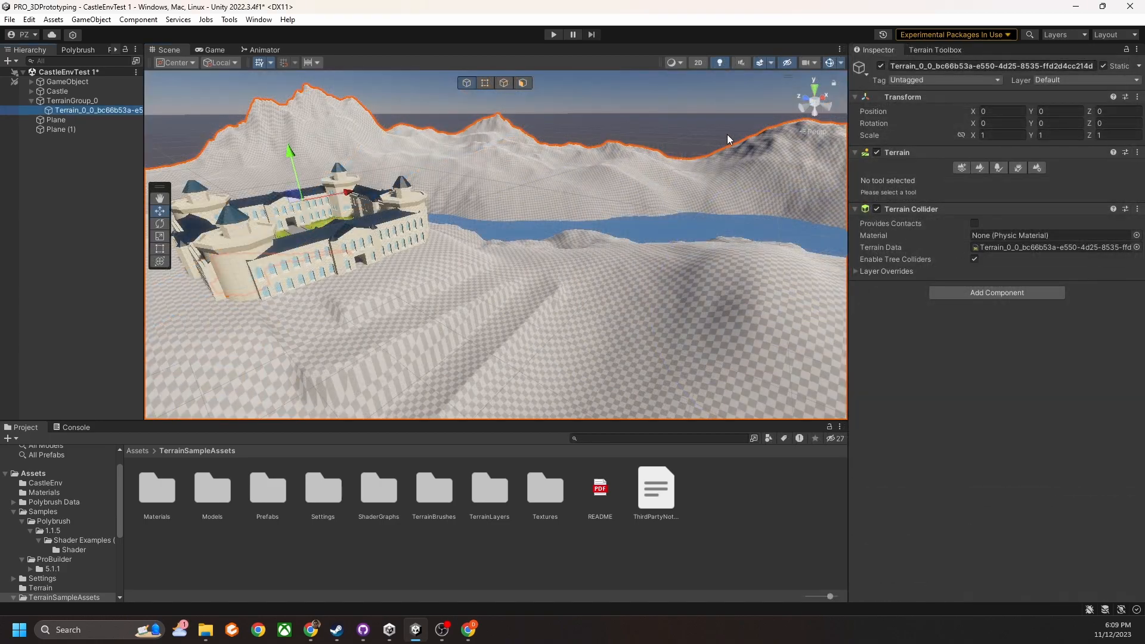
Switch the terrain to the Paint Texture tool and bring its brush mask filters and layer settings into view
{"action": "mouse_move", "coordinate": [530, 149]}
{"action": "right_mouse_down"}
{"action": "mouse_move", "coordinate": [542, 221]}
{"action": "mouse_move", "coordinate": [578, 162]}
{"action": "mouse_move", "coordinate": [657, 184]}
{"action": "mouse_move", "coordinate": [603, 199]}
{"action": "mouse_move", "coordinate": [561, 177]}
{"action": "mouse_move", "coordinate": [404, 228]}
{"action": "mouse_move", "coordinate": [290, 220]}
{"action": "mouse_move", "coordinate": [303, 241]}
{"action": "mouse_move", "coordinate": [323, 239]}
{"action": "right_mouse_up"}
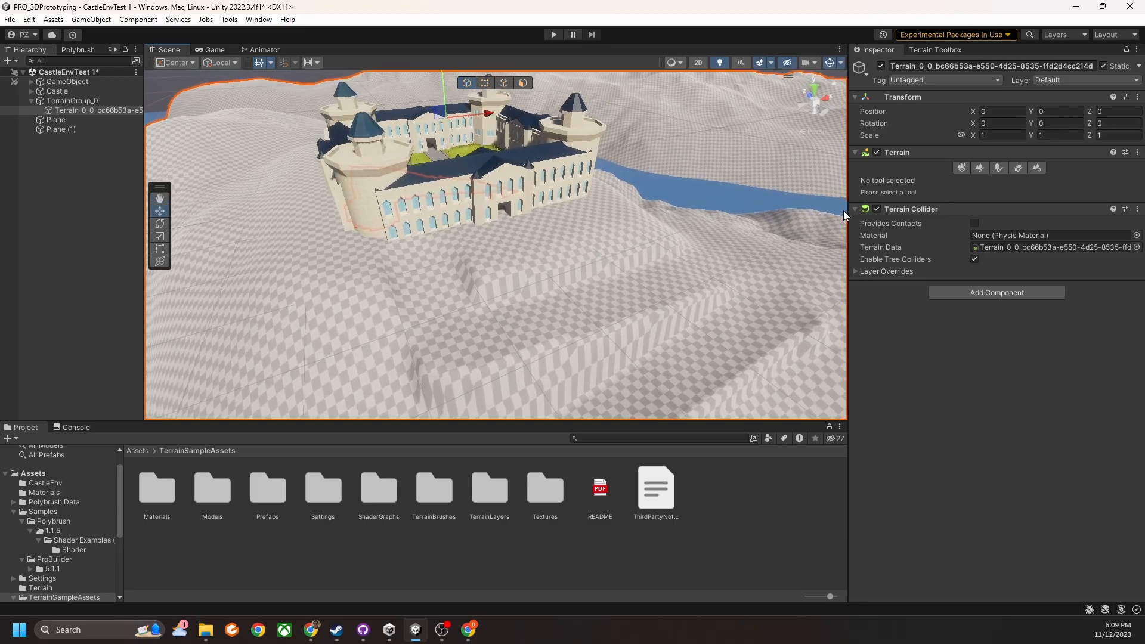
{"action": "left_click", "coordinate": [980, 169]}
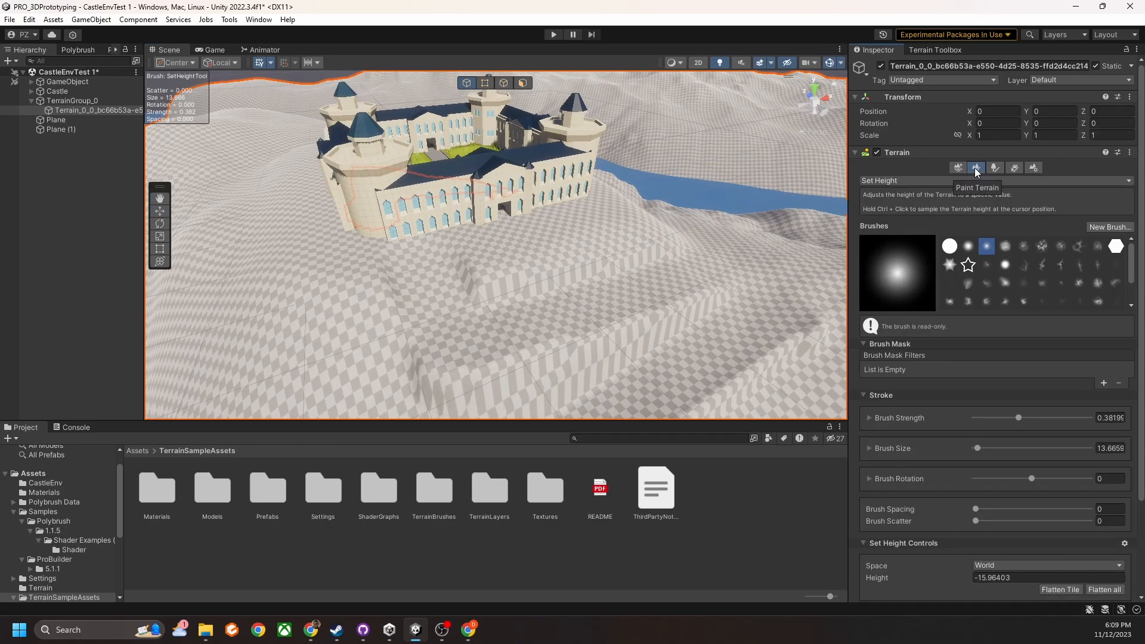
{"action": "left_click", "coordinate": [917, 180]}
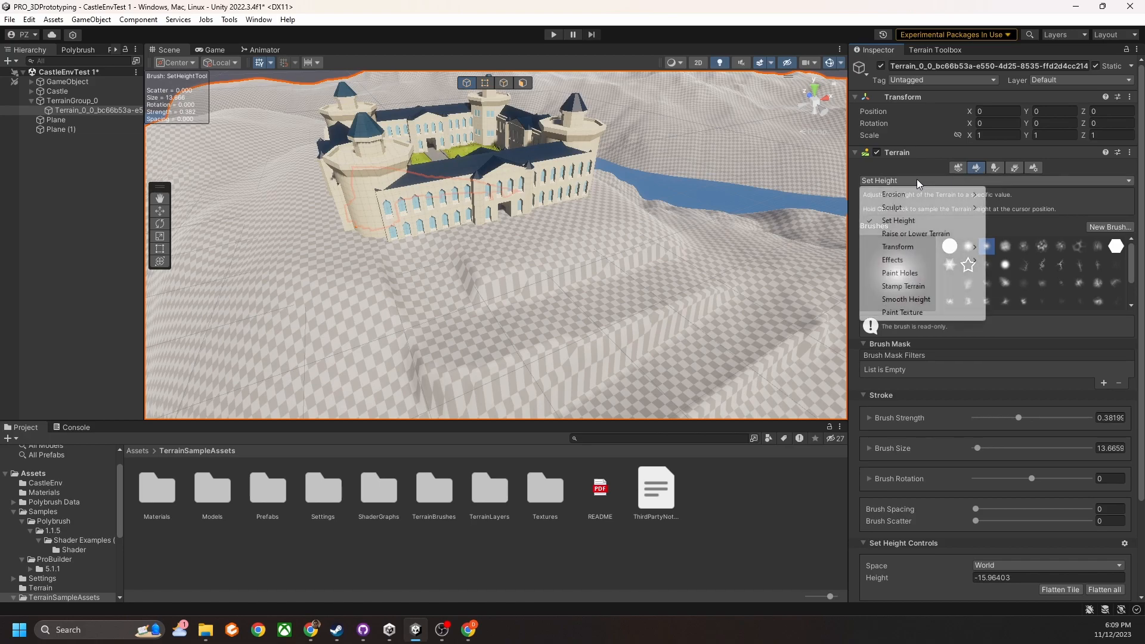
{"action": "left_click", "coordinate": [901, 313]}
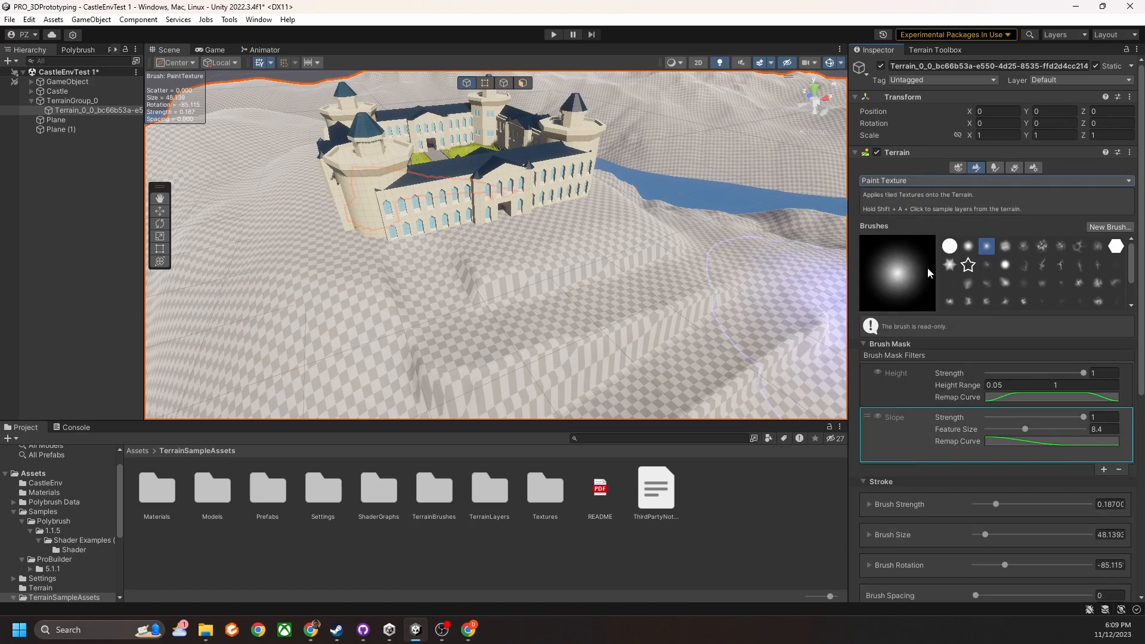
{"action": "scroll", "coordinate": [895, 322], "scroll_direction": "down", "scroll_amount": 2}
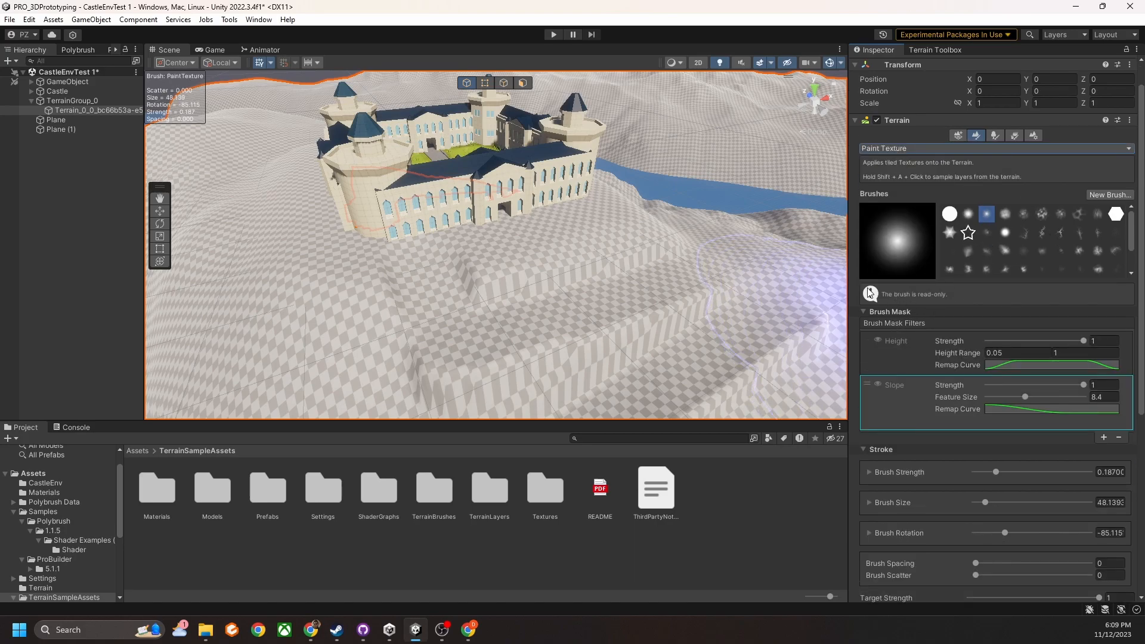
{"action": "scroll", "coordinate": [897, 313], "scroll_direction": "down", "scroll_amount": 4}
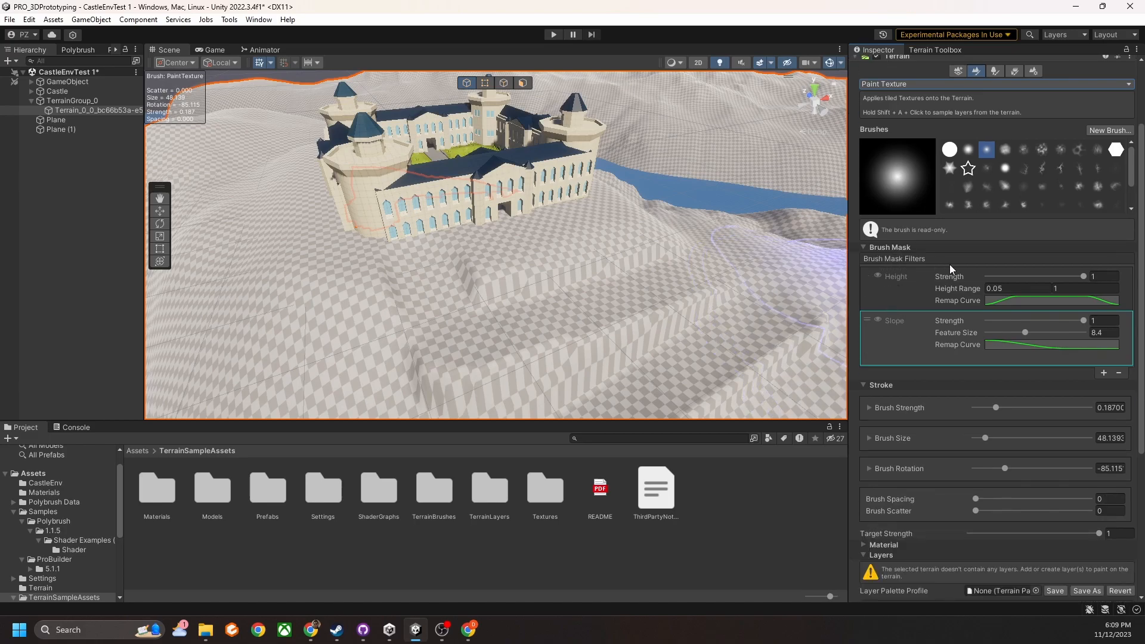
Remove the Height and Slope filters from the paint brush's mask
{"action": "left_click", "coordinate": [1121, 376]}
{"action": "left_click", "coordinate": [1120, 327]}
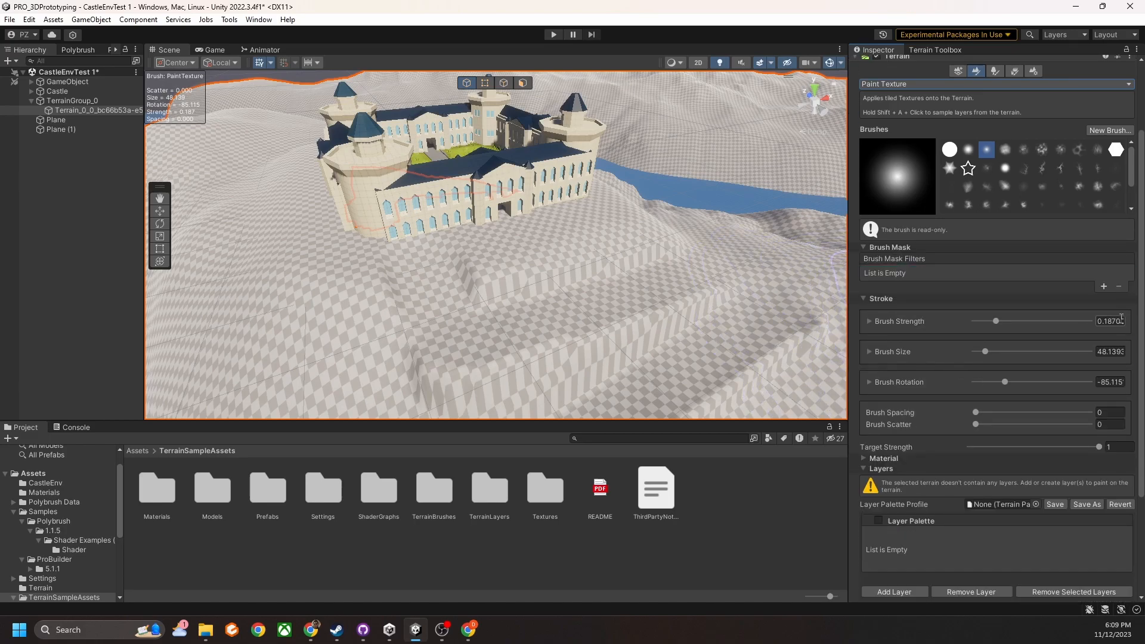
Add Rock_TerrainLayer as the base layer in the terrain's layer palette
{"action": "scroll", "coordinate": [912, 258], "scroll_direction": "down", "scroll_amount": 2}
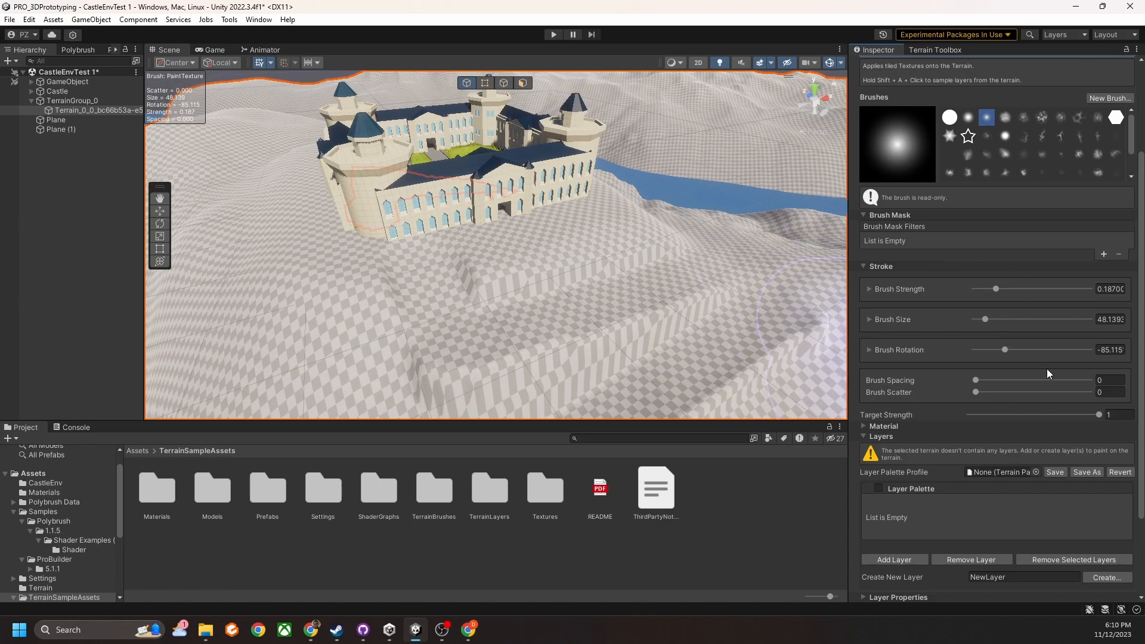
{"action": "scroll", "coordinate": [913, 405], "scroll_direction": "down", "scroll_amount": 3}
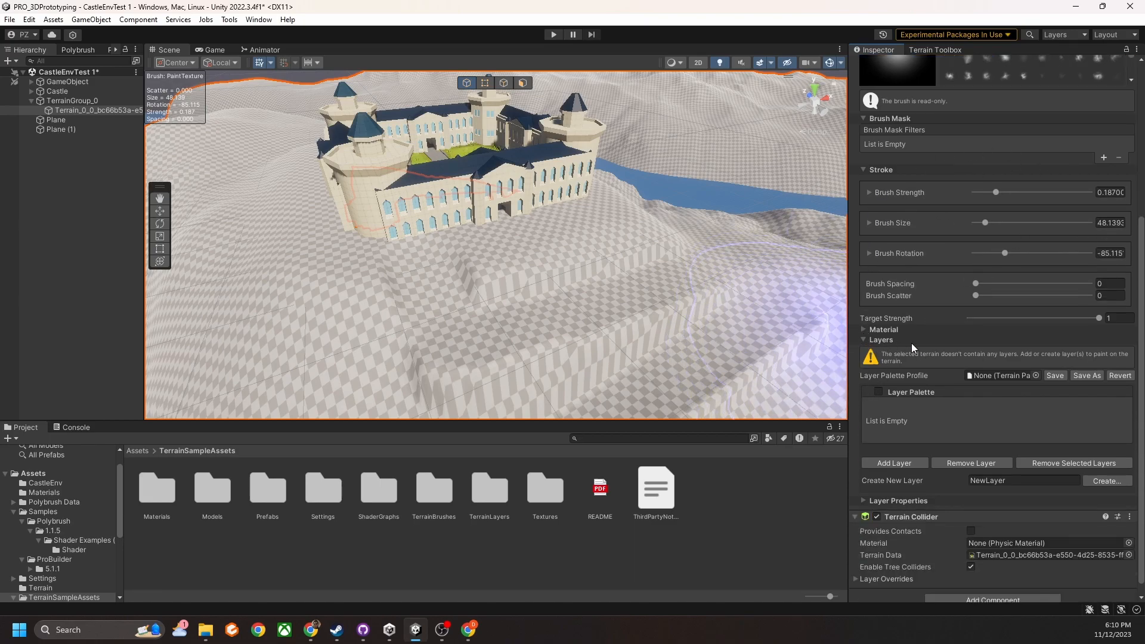
{"action": "left_click", "coordinate": [864, 330]}
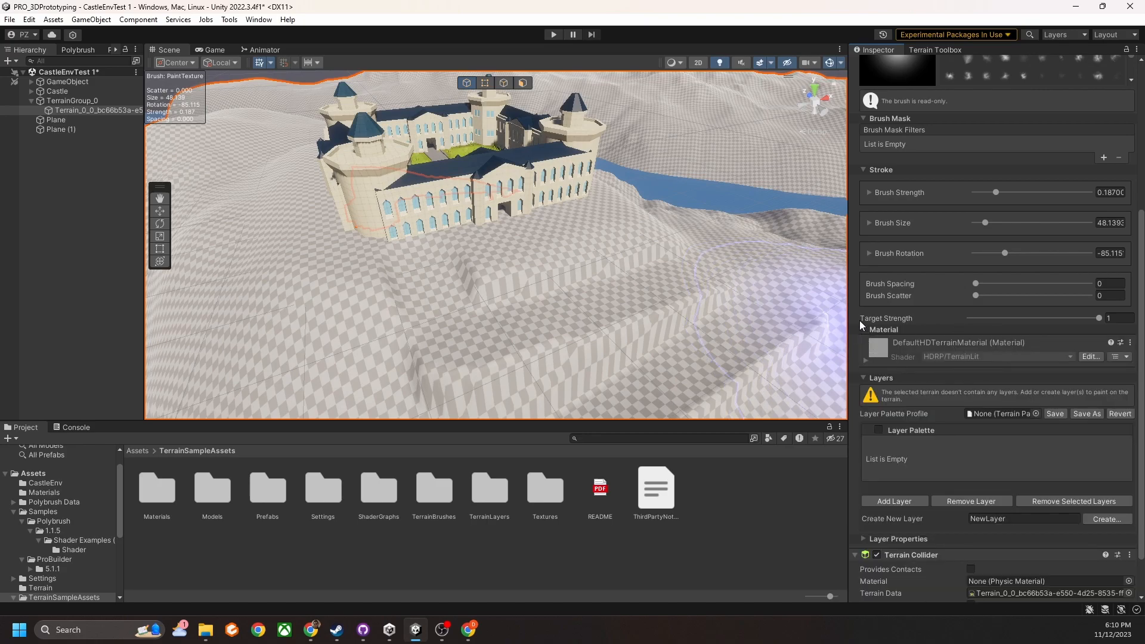
{"action": "left_click", "coordinate": [865, 330]}
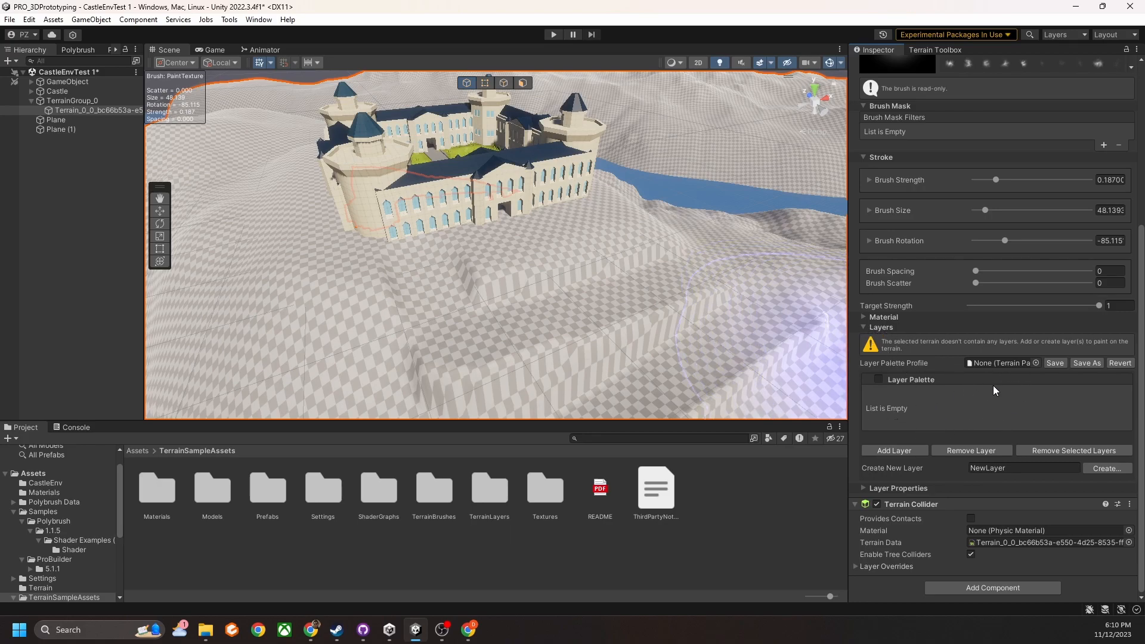
{"action": "left_click", "coordinate": [887, 450]}
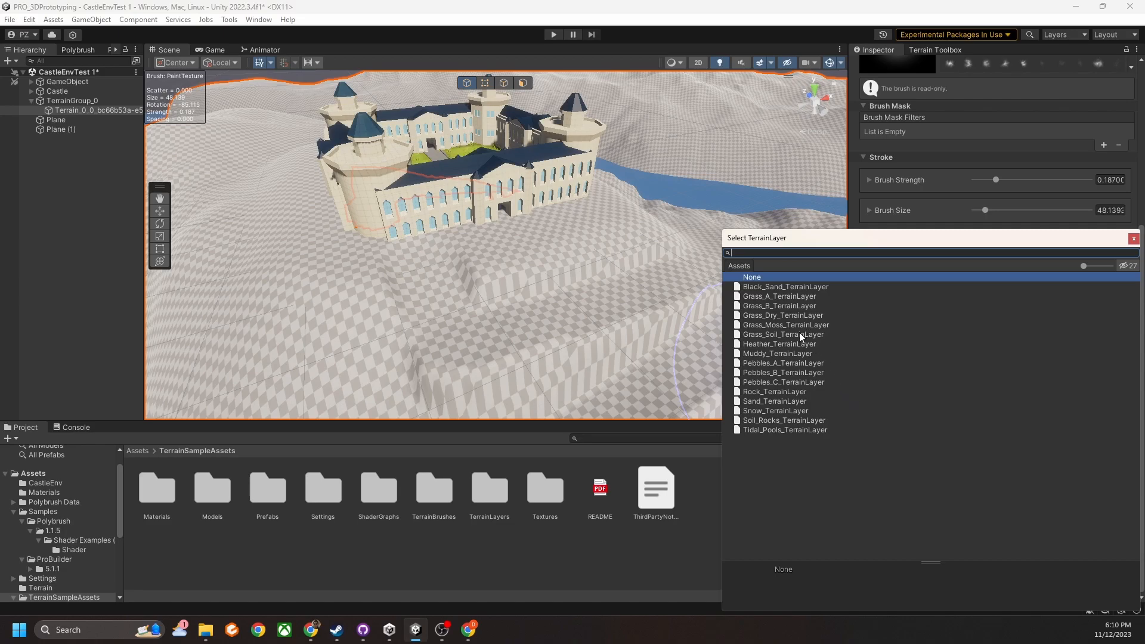
{"action": "double_click", "coordinate": [769, 391]}
{"action": "right_click_drag", "start_coordinate": [633, 325], "coordinate": [784, 322]}
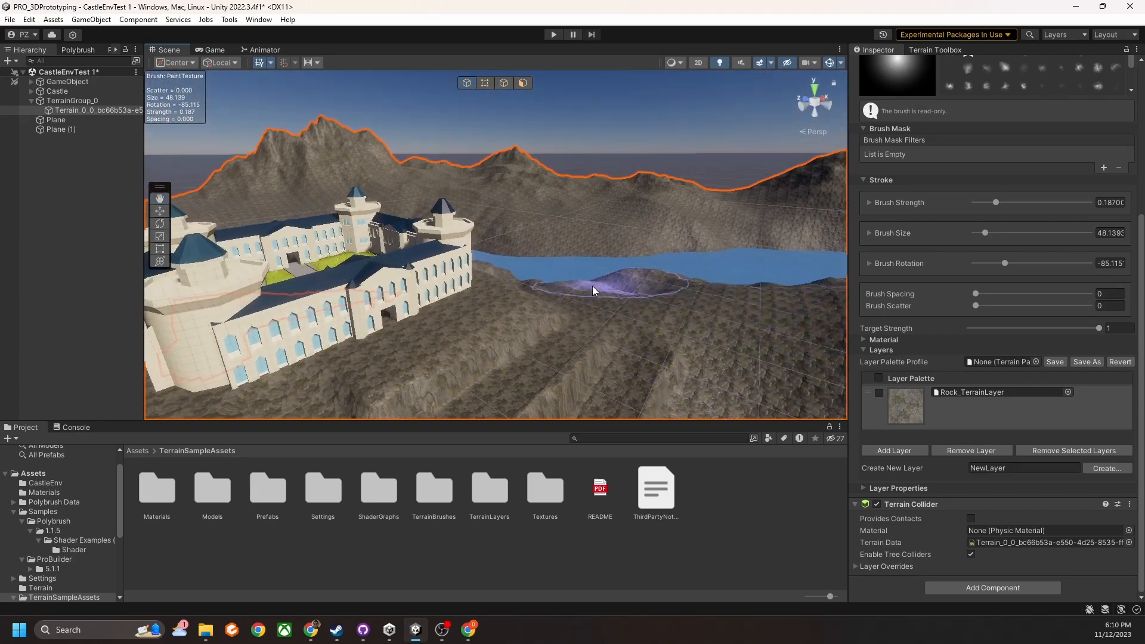
{"action": "right_click_drag", "start_coordinate": [621, 297], "coordinate": [651, 342]}
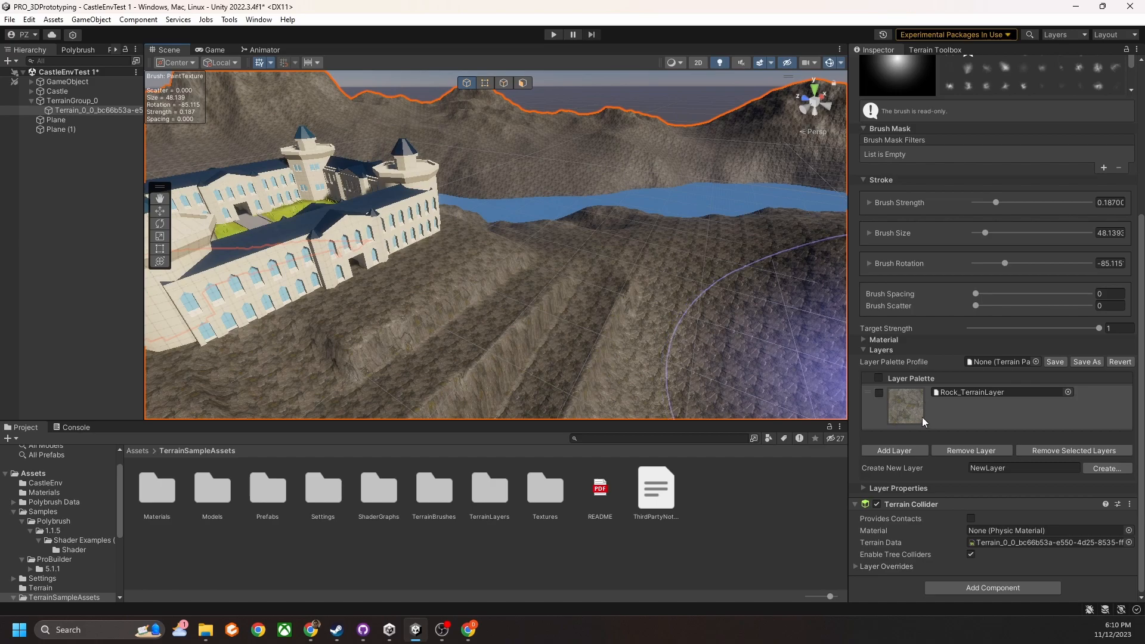
Add Grass_B_TerrainLayer to the layer palette and select it for painting
{"action": "left_click", "coordinate": [887, 450]}
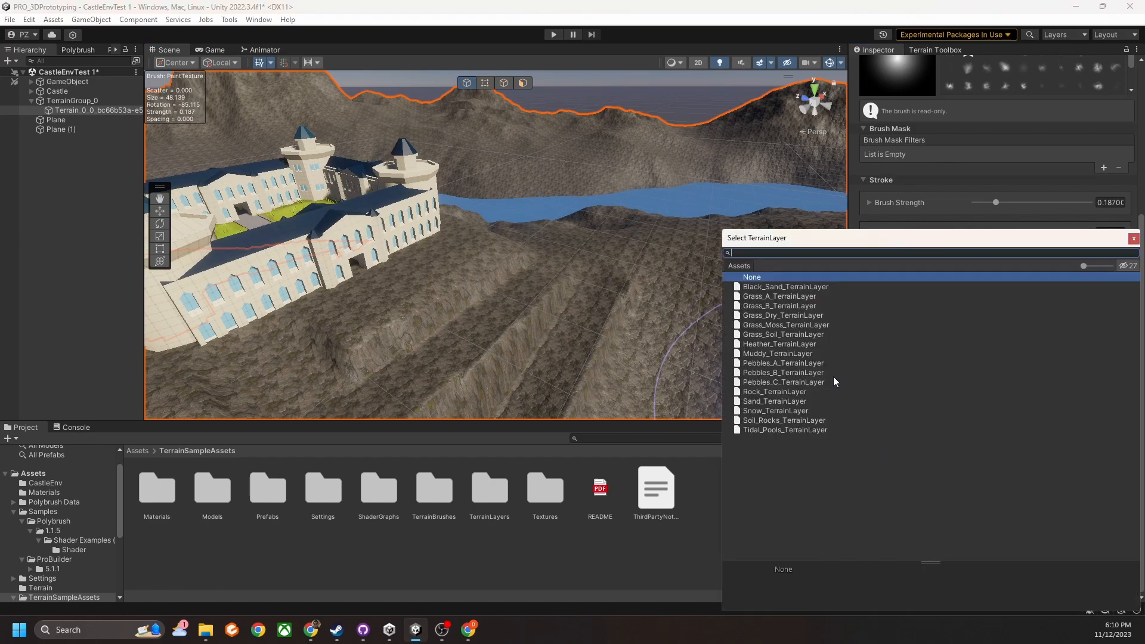
{"action": "double_click", "coordinate": [764, 305]}
{"action": "left_click", "coordinate": [910, 445]}
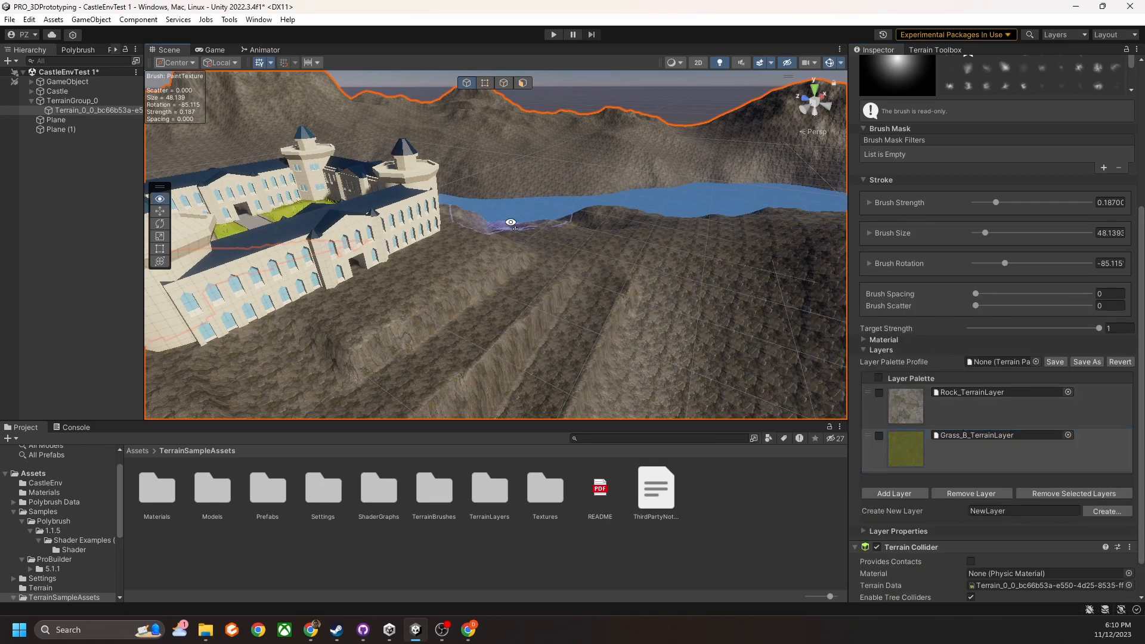
Choose the mottled splotch brush, reduce its size to about 40, and paint grass over the ridged slopes and valley beside the castle
{"action": "scroll", "coordinate": [511, 225], "scroll_direction": "up", "scroll_amount": 5}
{"action": "scroll", "coordinate": [933, 216], "scroll_direction": "up", "scroll_amount": 3}
{"action": "left_click", "coordinate": [1042, 127]}
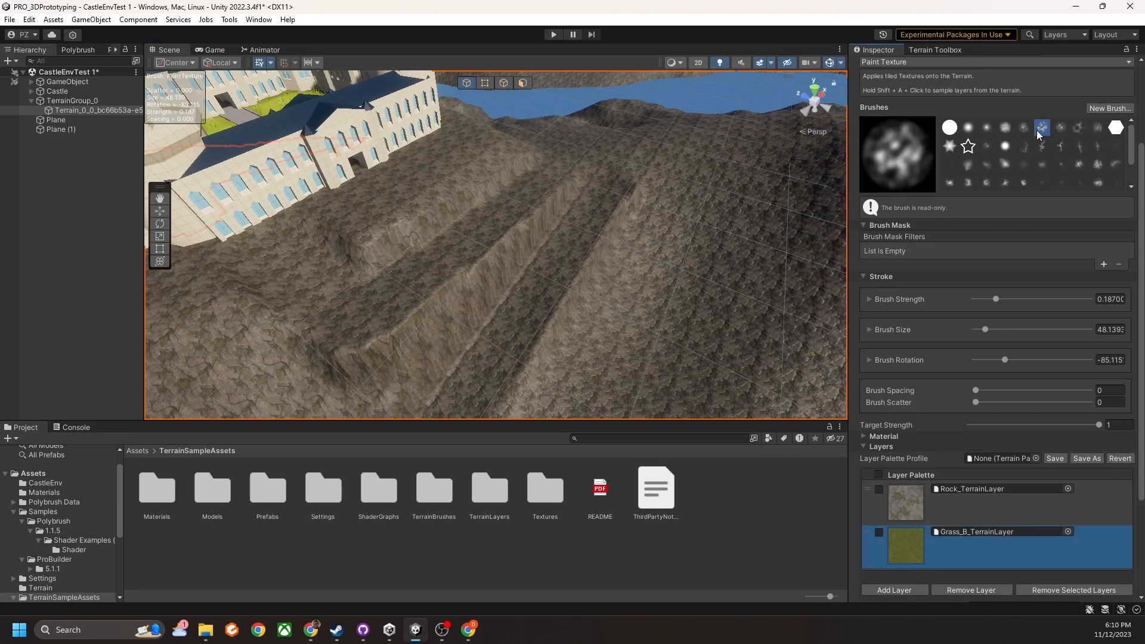
{"action": "mouse_move", "coordinate": [494, 331]}
{"action": "left_mouse_down"}
{"action": "mouse_move", "coordinate": [534, 306]}
{"action": "mouse_move", "coordinate": [610, 210]}
{"action": "left_mouse_up"}
{"action": "right_click_drag", "start_coordinate": [610, 210], "coordinate": [624, 259]}
{"action": "left_click_drag", "start_coordinate": [624, 258], "coordinate": [661, 160]}
{"action": "right_click_drag", "start_coordinate": [662, 161], "coordinate": [570, 286]}
{"action": "mouse_move", "coordinate": [570, 286]}
{"action": "left_mouse_down"}
{"action": "mouse_move", "coordinate": [593, 213]}
{"action": "mouse_move", "coordinate": [627, 301]}
{"action": "left_mouse_up"}
{"action": "right_click_drag", "start_coordinate": [627, 302], "coordinate": [691, 302]}
{"action": "mouse_move", "coordinate": [691, 302]}
{"action": "left_mouse_down"}
{"action": "mouse_move", "coordinate": [685, 280]}
{"action": "mouse_move", "coordinate": [570, 343]}
{"action": "mouse_move", "coordinate": [626, 284]}
{"action": "left_mouse_up"}
{"action": "right_click_drag", "start_coordinate": [626, 283], "coordinate": [765, 314]}
{"action": "mouse_move", "coordinate": [764, 315]}
{"action": "left_mouse_down"}
{"action": "mouse_move", "coordinate": [568, 284]}
{"action": "mouse_move", "coordinate": [588, 296]}
{"action": "left_mouse_up"}
{"action": "mouse_move", "coordinate": [588, 295]}
{"action": "right_mouse_down"}
{"action": "mouse_move", "coordinate": [762, 273]}
{"action": "mouse_move", "coordinate": [586, 269]}
{"action": "mouse_move", "coordinate": [591, 299]}
{"action": "right_mouse_up"}
{"action": "mouse_move", "coordinate": [590, 299]}
{"action": "left_mouse_down"}
{"action": "mouse_move", "coordinate": [526, 328]}
{"action": "mouse_move", "coordinate": [468, 222]}
{"action": "mouse_move", "coordinate": [642, 144]}
{"action": "left_mouse_up"}
{"action": "right_click_drag", "start_coordinate": [596, 197], "coordinate": [256, 189]}
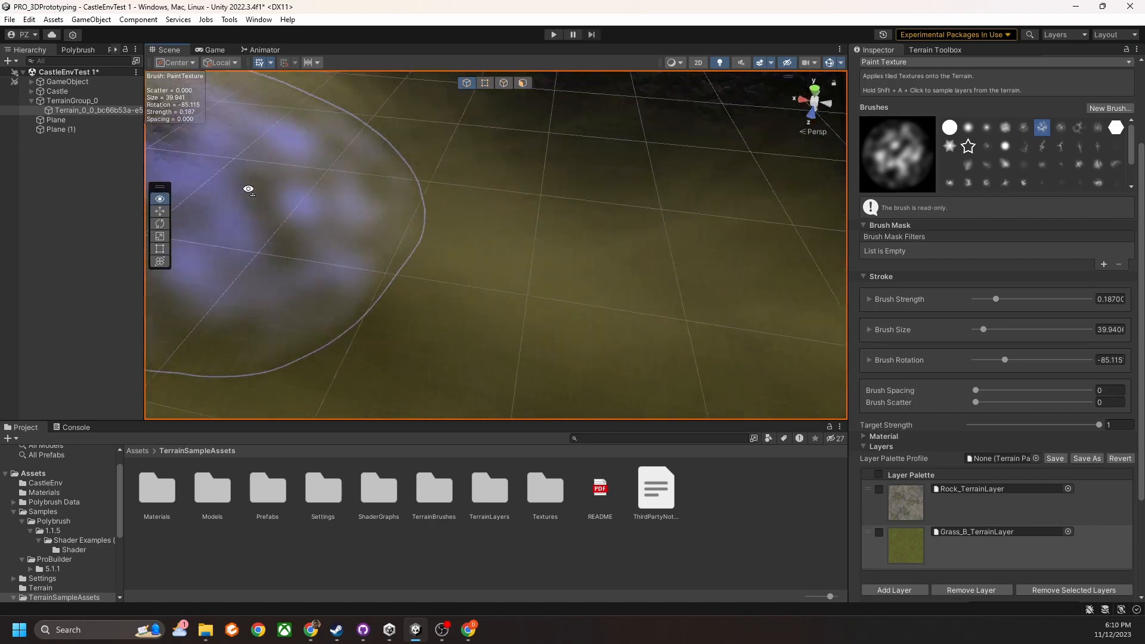
{"action": "right_click_drag", "start_coordinate": [657, 197], "coordinate": [471, 197]}
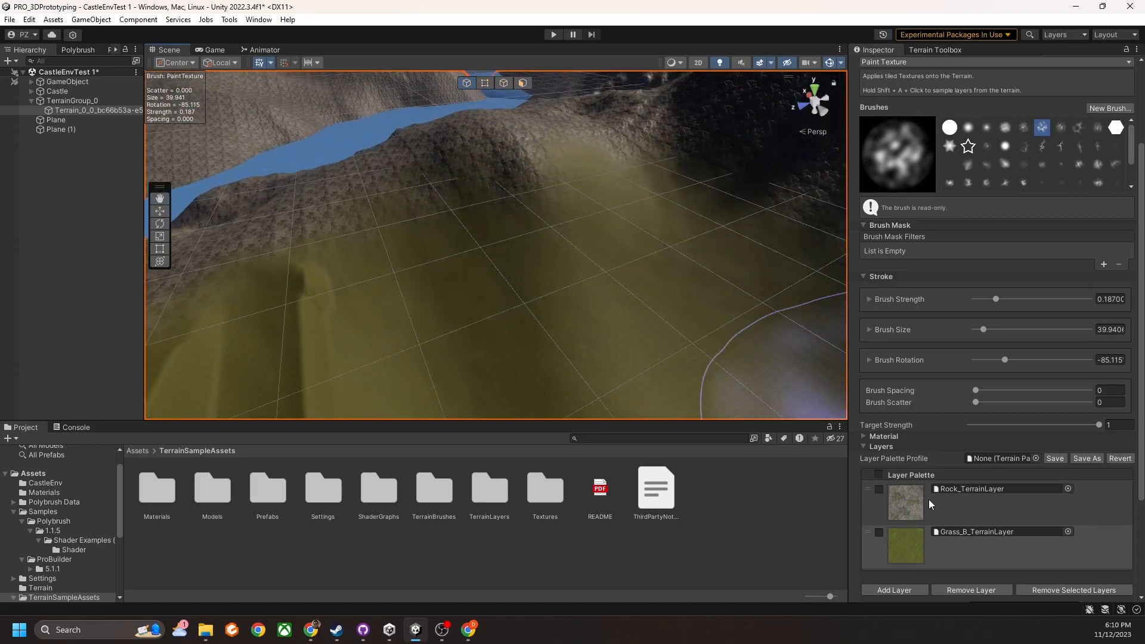
Open the Rock_TerrainLayer asset to view its texture maps and tiling settings, and return to the terrain object
{"action": "double_click", "coordinate": [981, 489]}
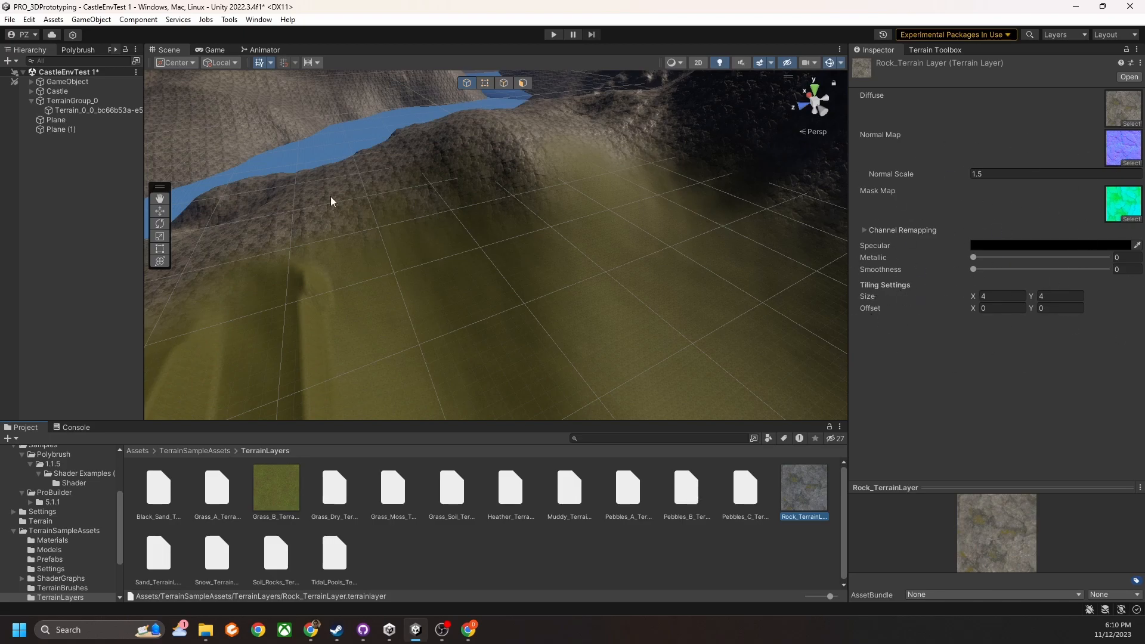
{"action": "left_click", "coordinate": [91, 111]}
Browse the textures available for creating a new terrain layer and close the texture chooser
{"action": "scroll", "coordinate": [1054, 411], "scroll_direction": "down", "scroll_amount": 10}
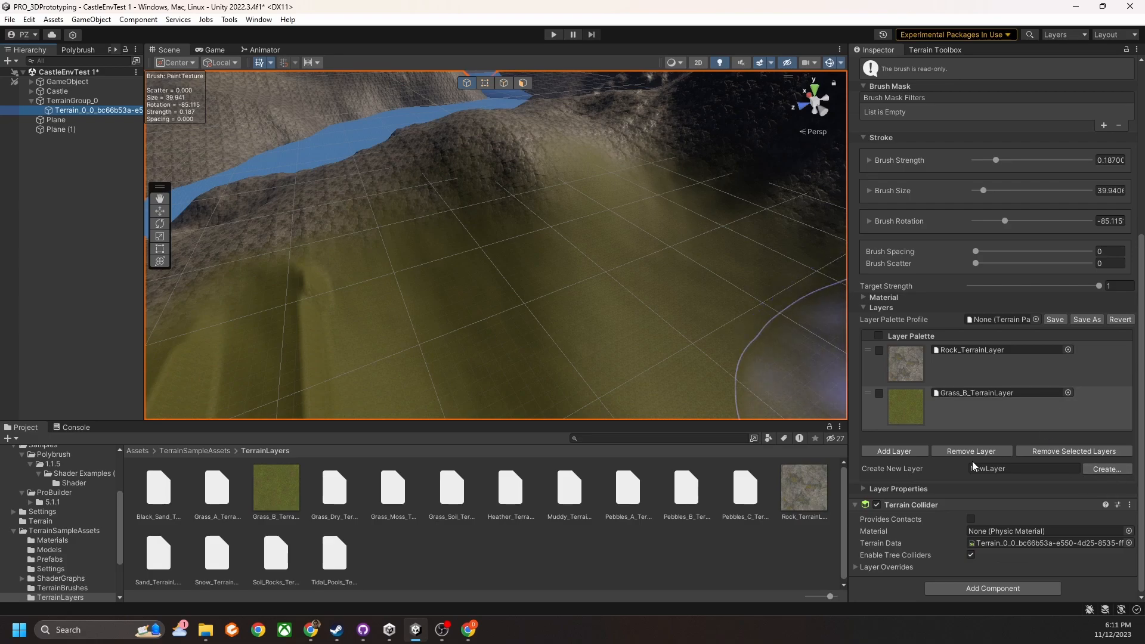
{"action": "left_click", "coordinate": [1105, 469]}
{"action": "scroll", "coordinate": [787, 330], "scroll_direction": "down", "scroll_amount": 4}
{"action": "scroll", "coordinate": [835, 327], "scroll_direction": "up", "scroll_amount": 4}
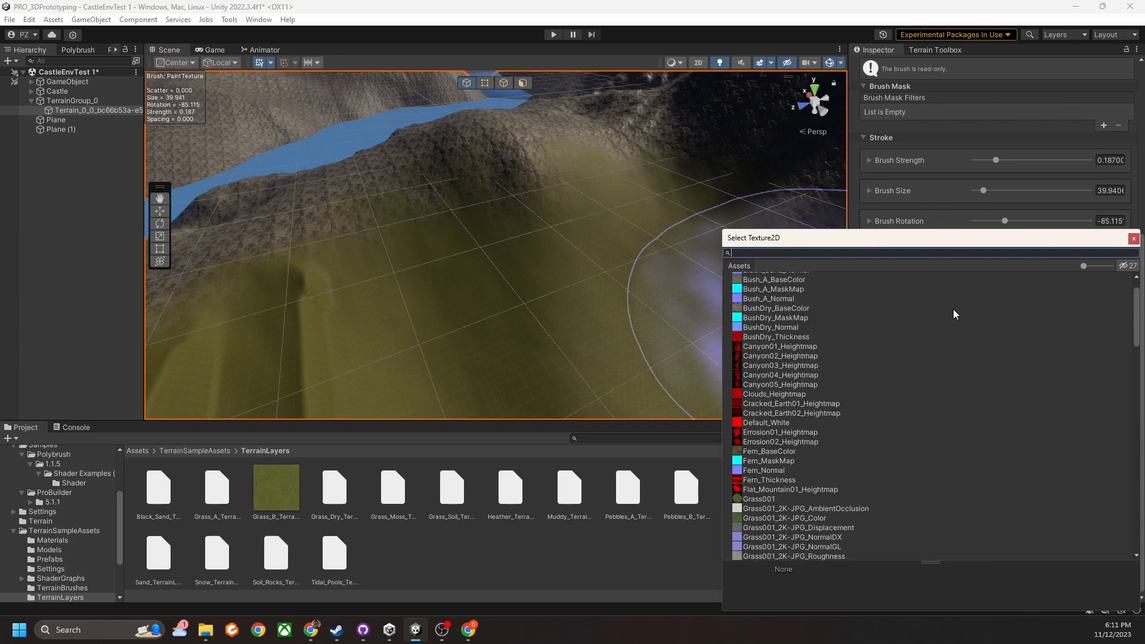
{"action": "left_click", "coordinate": [1133, 239]}
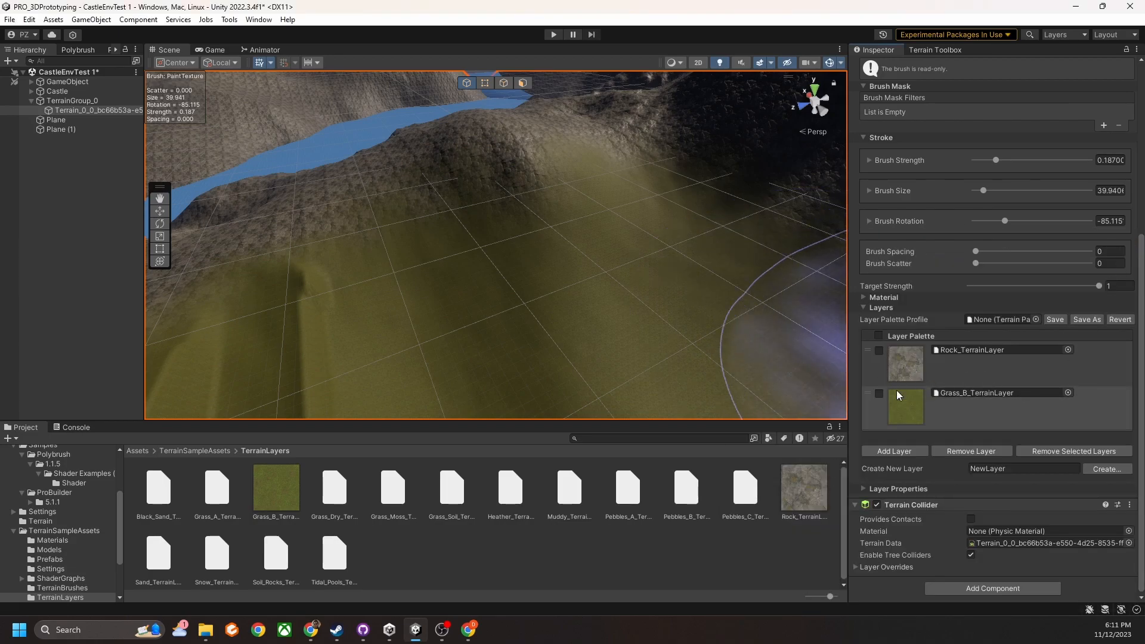
Add Snow_TerrainLayer to the layer palette and select it for painting
{"action": "right_click_drag", "start_coordinate": [561, 319], "coordinate": [583, 286]}
{"action": "left_click", "coordinate": [893, 452]}
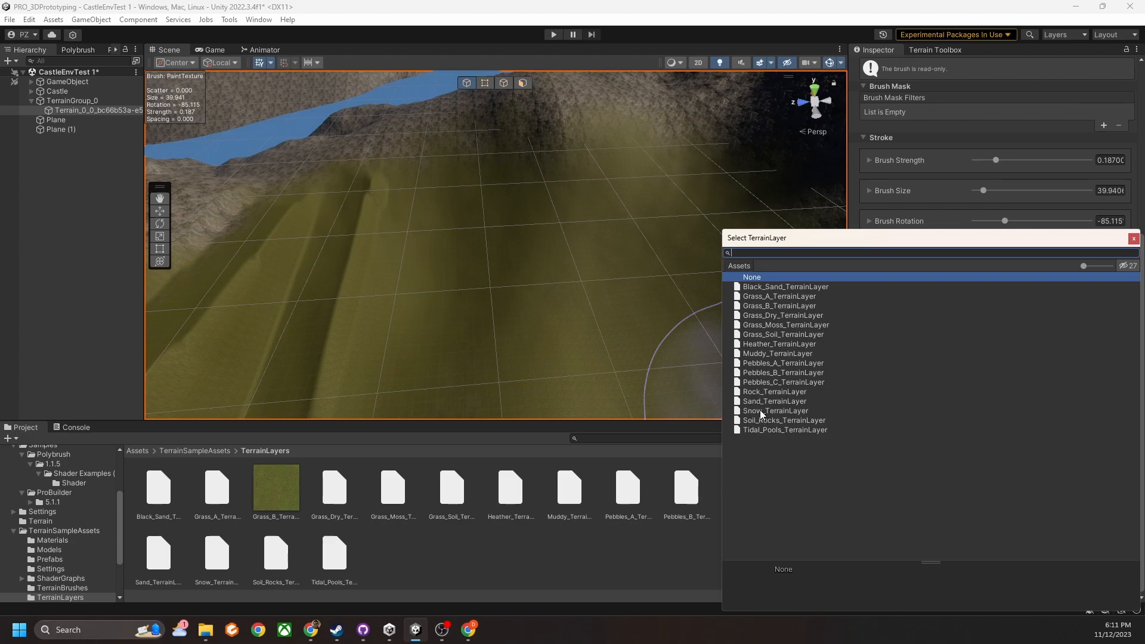
{"action": "double_click", "coordinate": [761, 413]}
{"action": "right_click_drag", "start_coordinate": [760, 414], "coordinate": [555, 297]}
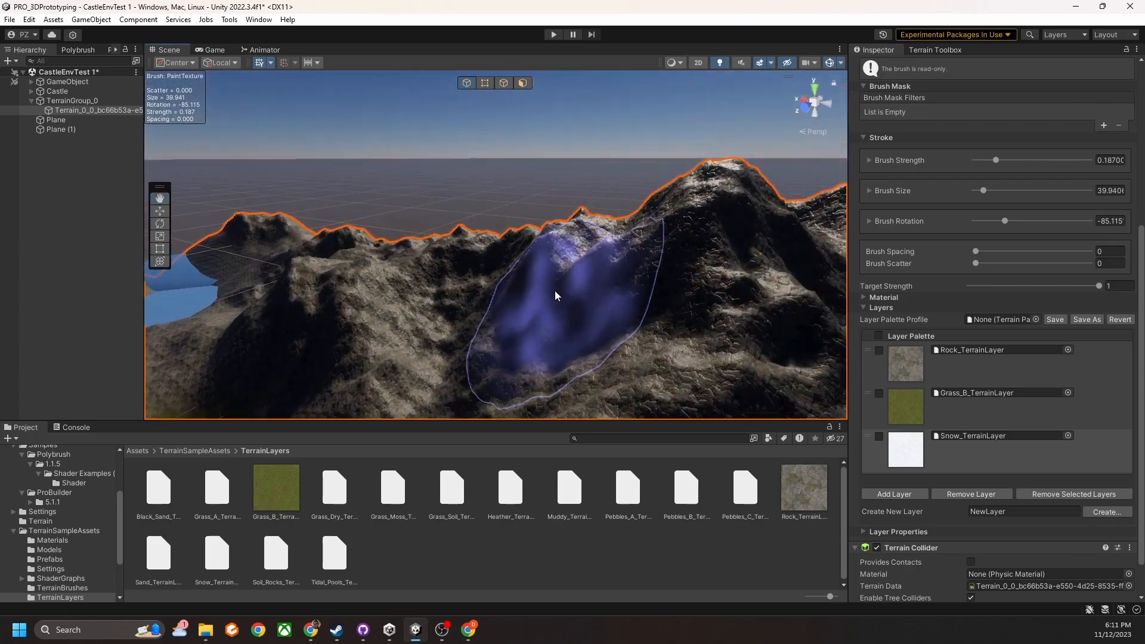
{"action": "left_click", "coordinate": [916, 450]}
Paint snow over the mountain peaks and the upper ridges behind the castle
{"action": "mouse_move", "coordinate": [719, 275]}
{"action": "left_mouse_down"}
{"action": "mouse_move", "coordinate": [705, 259]}
{"action": "mouse_move", "coordinate": [578, 225]}
{"action": "left_mouse_up"}
{"action": "right_click_drag", "start_coordinate": [578, 225], "coordinate": [731, 257]}
{"action": "mouse_move", "coordinate": [534, 215]}
{"action": "left_mouse_down"}
{"action": "mouse_move", "coordinate": [669, 159]}
{"action": "mouse_move", "coordinate": [758, 149]}
{"action": "left_mouse_up"}
{"action": "right_click_drag", "start_coordinate": [573, 176], "coordinate": [704, 143]}
{"action": "mouse_move", "coordinate": [525, 170]}
{"action": "left_mouse_down"}
{"action": "mouse_move", "coordinate": [545, 159]}
{"action": "mouse_move", "coordinate": [509, 172]}
{"action": "left_mouse_up"}
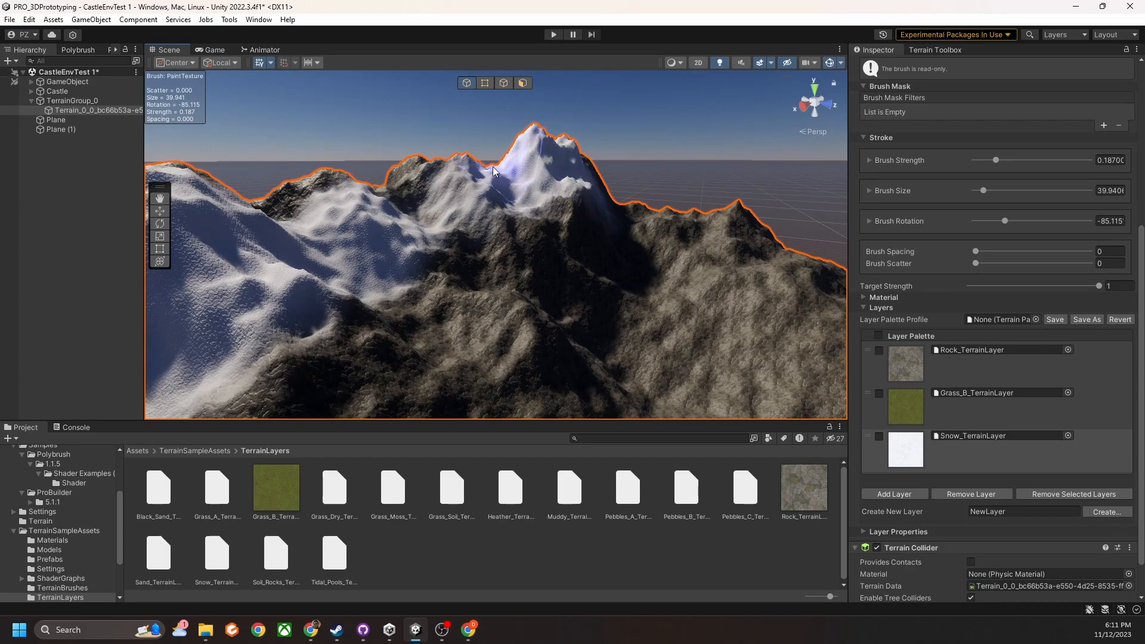
{"action": "mouse_move", "coordinate": [409, 192]}
{"action": "left_mouse_down"}
{"action": "mouse_move", "coordinate": [334, 221]}
{"action": "mouse_move", "coordinate": [436, 244]}
{"action": "left_mouse_up"}
Examine the snow coverage on the peaks and its blend with the rock and grass from several angles
{"action": "right_click_drag", "start_coordinate": [563, 257], "coordinate": [637, 216]}
{"action": "middle_click_drag", "start_coordinate": [636, 216], "coordinate": [613, 173]}
{"action": "right_click_drag", "start_coordinate": [489, 220], "coordinate": [547, 229]}
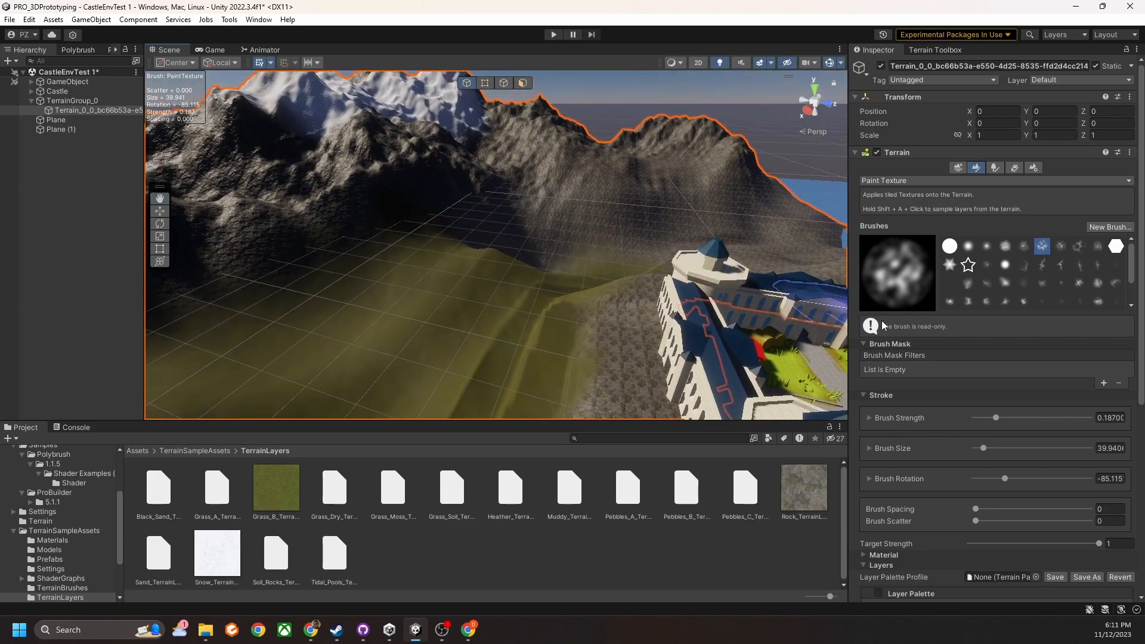
{"action": "scroll", "coordinate": [979, 382], "scroll_direction": "down", "scroll_amount": 5}
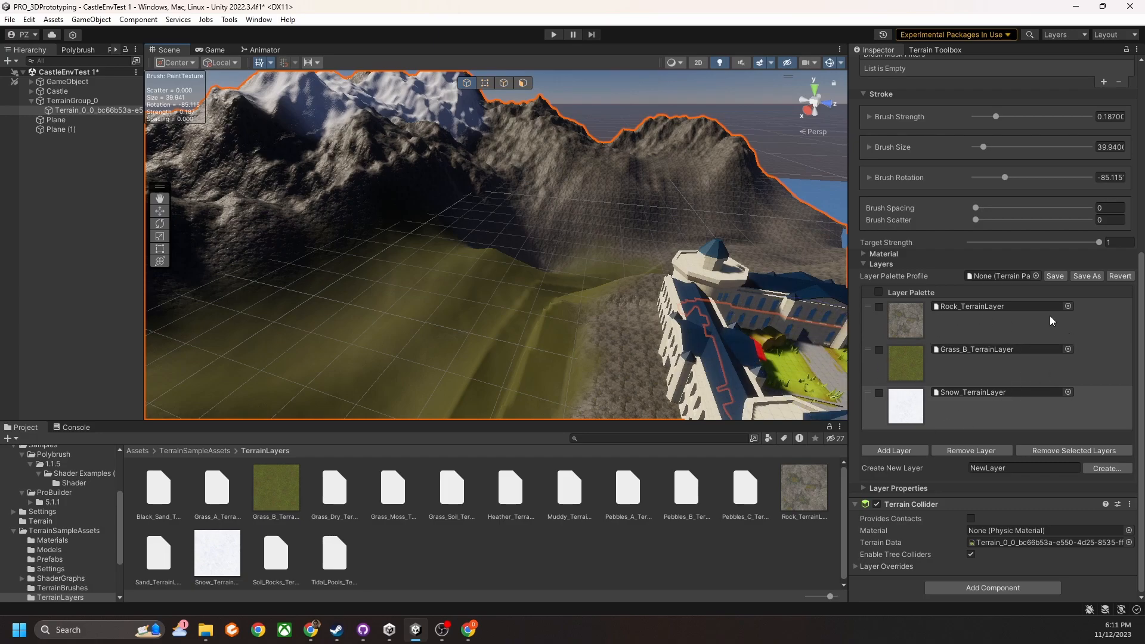
{"action": "right_click_drag", "start_coordinate": [666, 301], "coordinate": [621, 263]}
{"action": "middle_click_drag", "start_coordinate": [620, 263], "coordinate": [619, 261]}
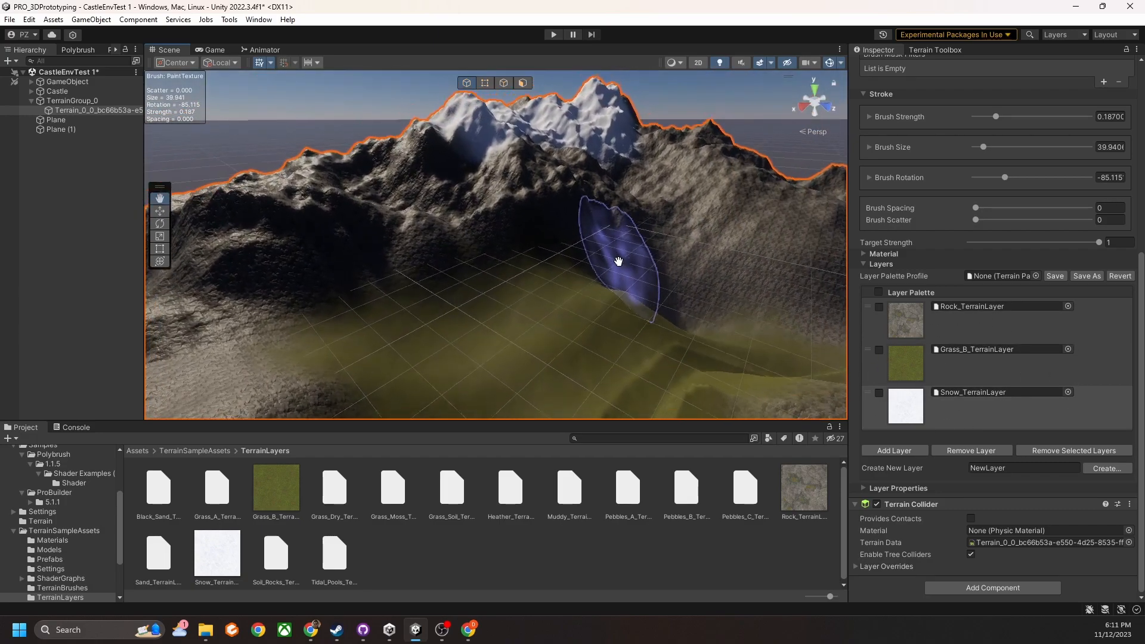
{"action": "mouse_move", "coordinate": [603, 307]}
{"action": "right_mouse_down"}
{"action": "mouse_move", "coordinate": [588, 343]}
{"action": "mouse_move", "coordinate": [654, 297]}
{"action": "mouse_move", "coordinate": [681, 257]}
{"action": "mouse_move", "coordinate": [646, 290]}
{"action": "right_mouse_up"}
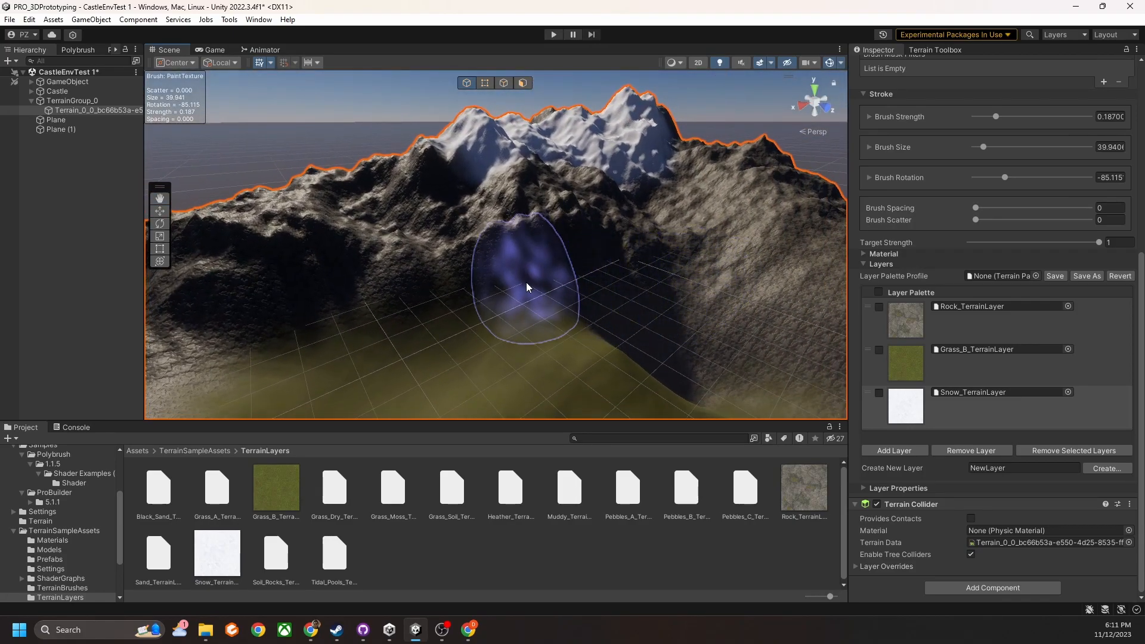
{"action": "right_click_drag", "start_coordinate": [529, 313], "coordinate": [532, 386]}
{"action": "scroll", "coordinate": [578, 304], "scroll_direction": "down", "scroll_amount": 5}
{"action": "right_click_drag", "start_coordinate": [578, 304], "coordinate": [358, 257]}
{"action": "scroll", "coordinate": [558, 305], "scroll_direction": "up", "scroll_amount": 5}
{"action": "right_click_drag", "start_coordinate": [606, 278], "coordinate": [457, 231]}
{"action": "scroll", "coordinate": [457, 232], "scroll_direction": "down", "scroll_amount": 5}
{"action": "middle_click_drag", "start_coordinate": [467, 251], "coordinate": [465, 268]}
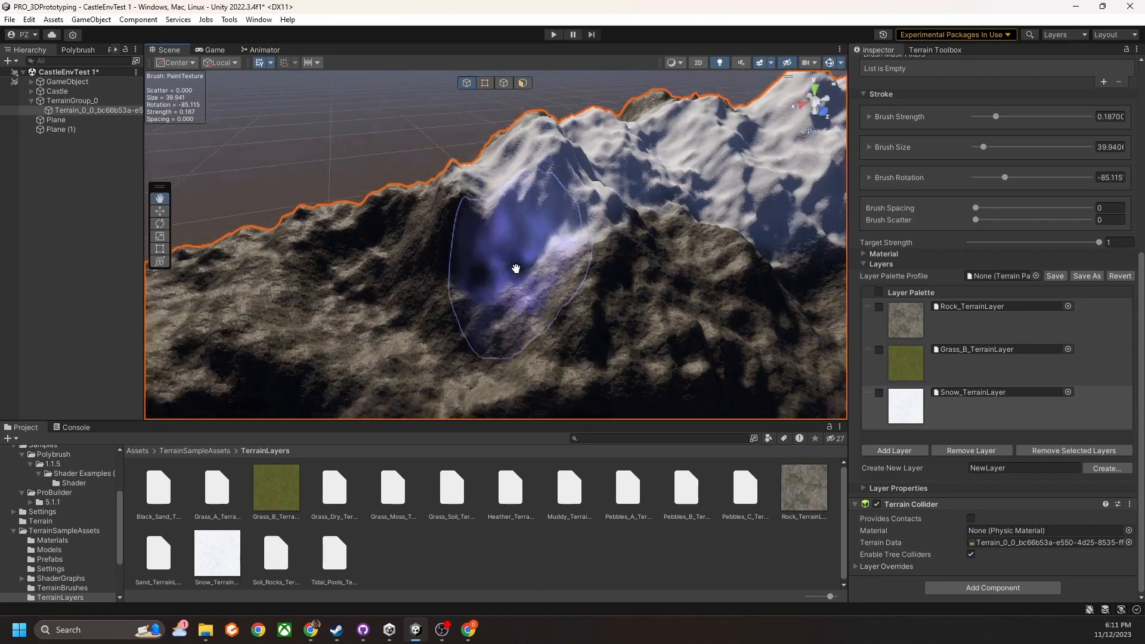
{"action": "right_click_drag", "start_coordinate": [434, 326], "coordinate": [409, 290]}
{"action": "right_click_drag", "start_coordinate": [555, 224], "coordinate": [481, 260]}
{"action": "right_click_drag", "start_coordinate": [564, 242], "coordinate": [591, 235]}
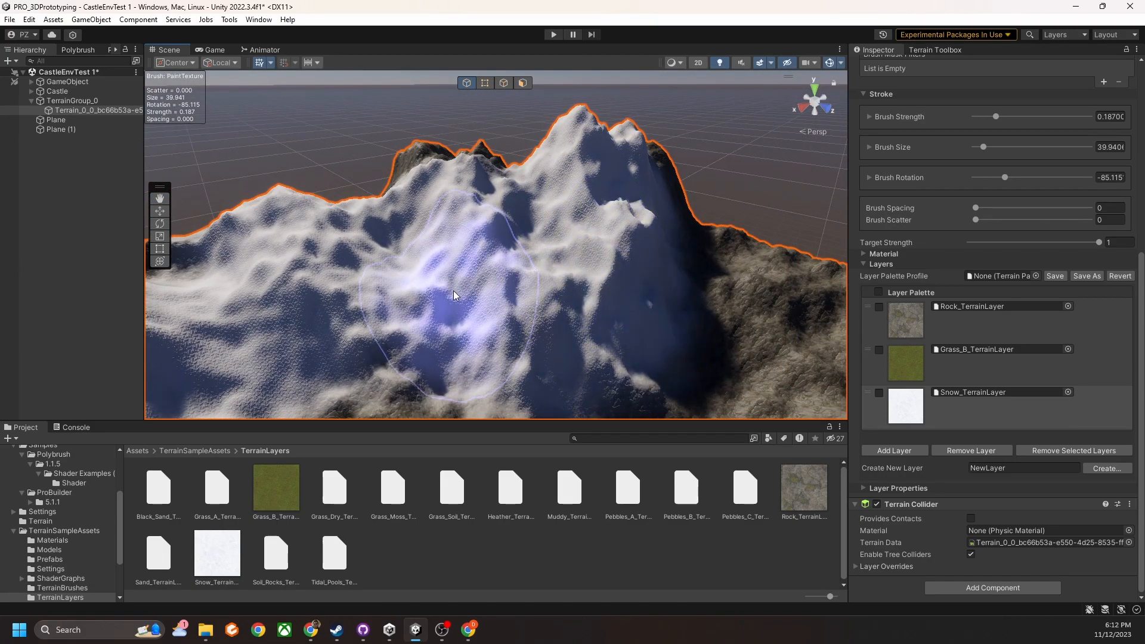
{"action": "scroll", "coordinate": [499, 255], "scroll_direction": "up", "scroll_amount": 3}
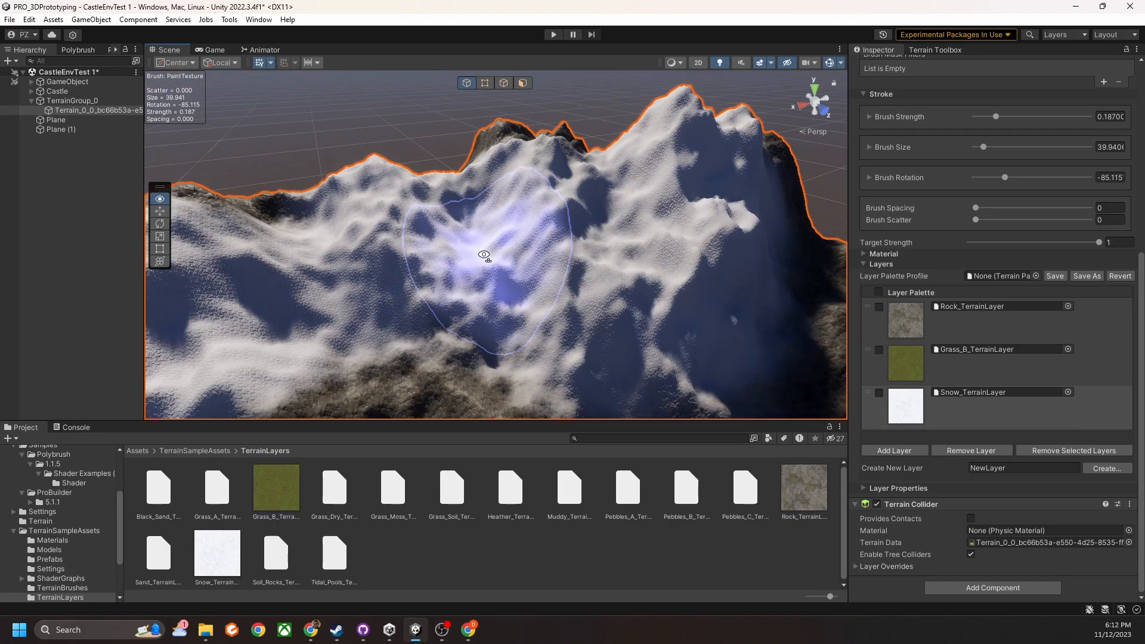
{"action": "right_click_drag", "start_coordinate": [472, 253], "coordinate": [442, 268]}
{"action": "middle_click_drag", "start_coordinate": [442, 268], "coordinate": [530, 256]}
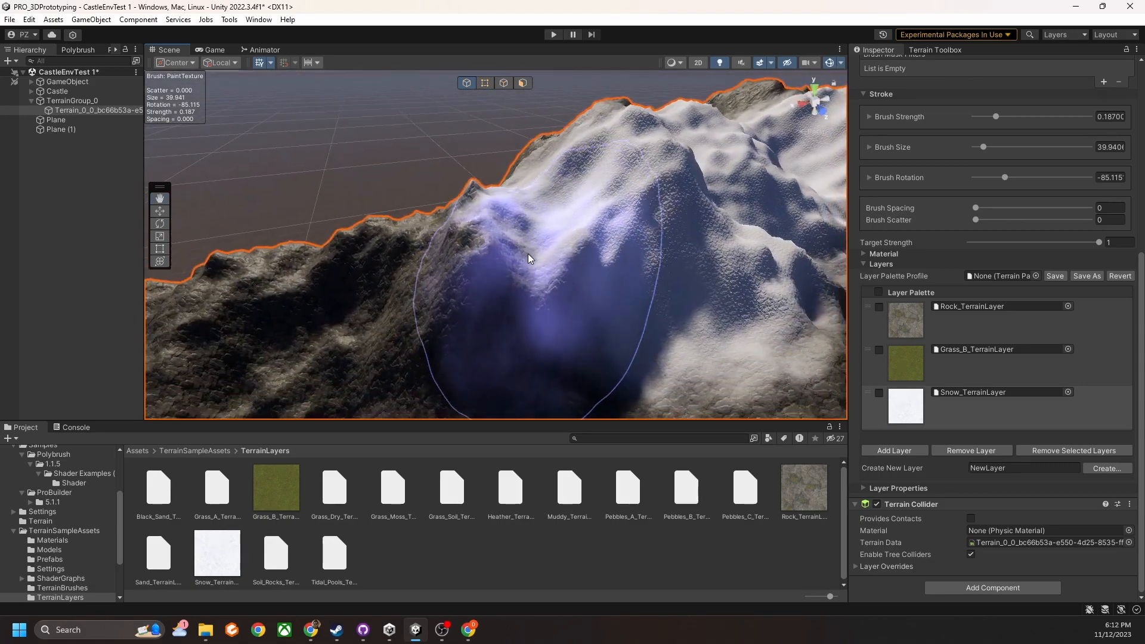
{"action": "right_click_drag", "start_coordinate": [530, 256], "coordinate": [620, 223]}
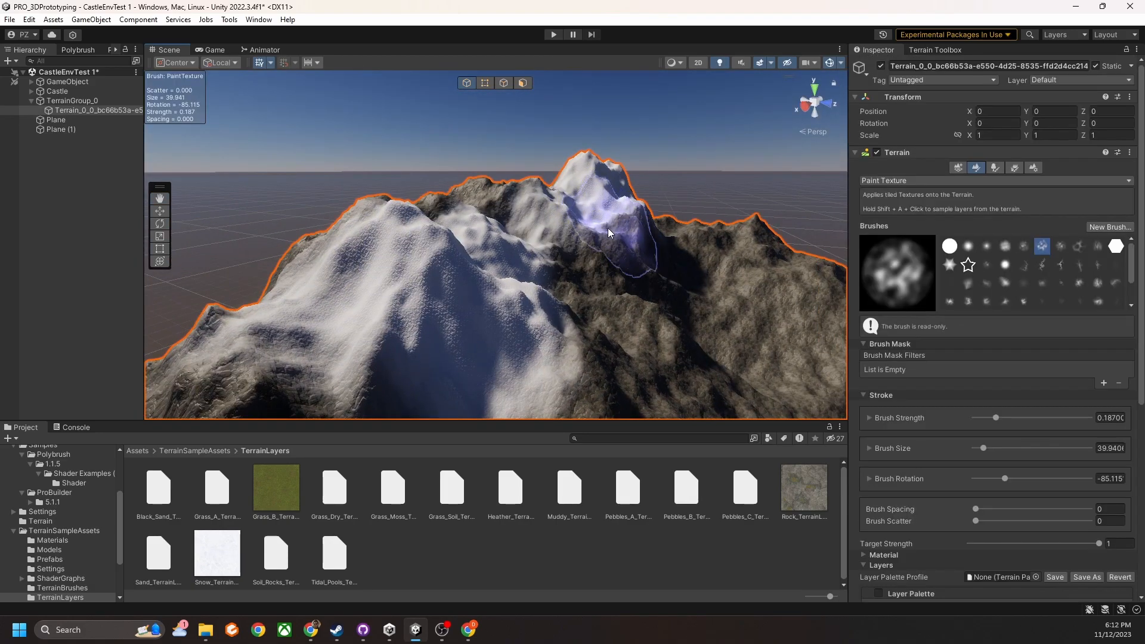
Undo the snow strokes painted on the mountain peaks
{"action": "key", "text": "ctrl+z"}
{"action": "mouse_move", "coordinate": [477, 215]}
{"action": "right_mouse_down"}
{"action": "mouse_move", "coordinate": [575, 251]}
{"action": "mouse_move", "coordinate": [561, 240]}
{"action": "right_mouse_up"}
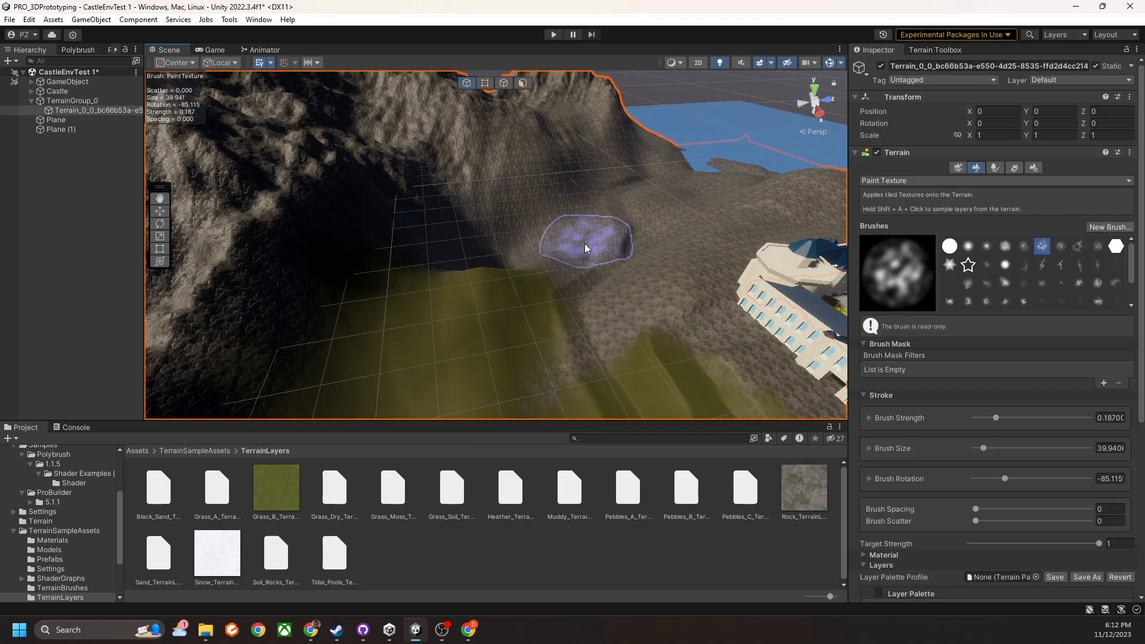
{"action": "mouse_move", "coordinate": [460, 235]}
{"action": "right_mouse_down"}
{"action": "mouse_move", "coordinate": [650, 271]}
{"action": "mouse_move", "coordinate": [312, 230]}
{"action": "right_mouse_up"}
{"action": "key", "text": "ctrl+z"}
{"action": "mouse_move", "coordinate": [658, 358]}
{"action": "right_mouse_down"}
{"action": "mouse_move", "coordinate": [599, 215]}
{"action": "mouse_move", "coordinate": [614, 191]}
{"action": "right_mouse_up"}
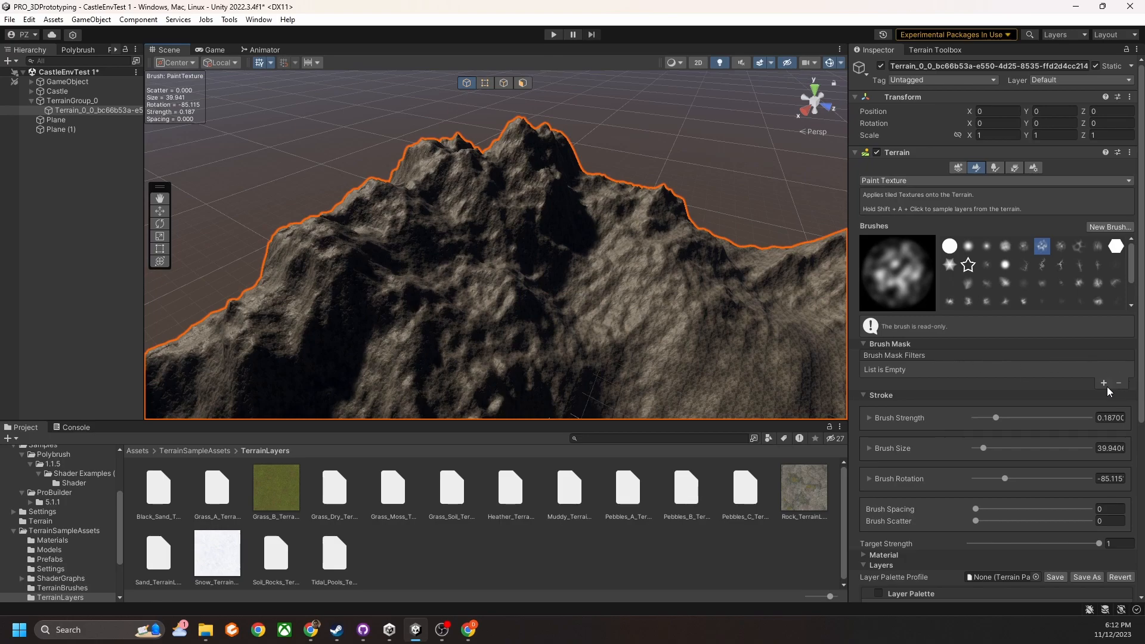
Add a Slope filter to the texture brush's mask filters
{"action": "right_click_drag", "start_coordinate": [659, 296], "coordinate": [450, 258]}
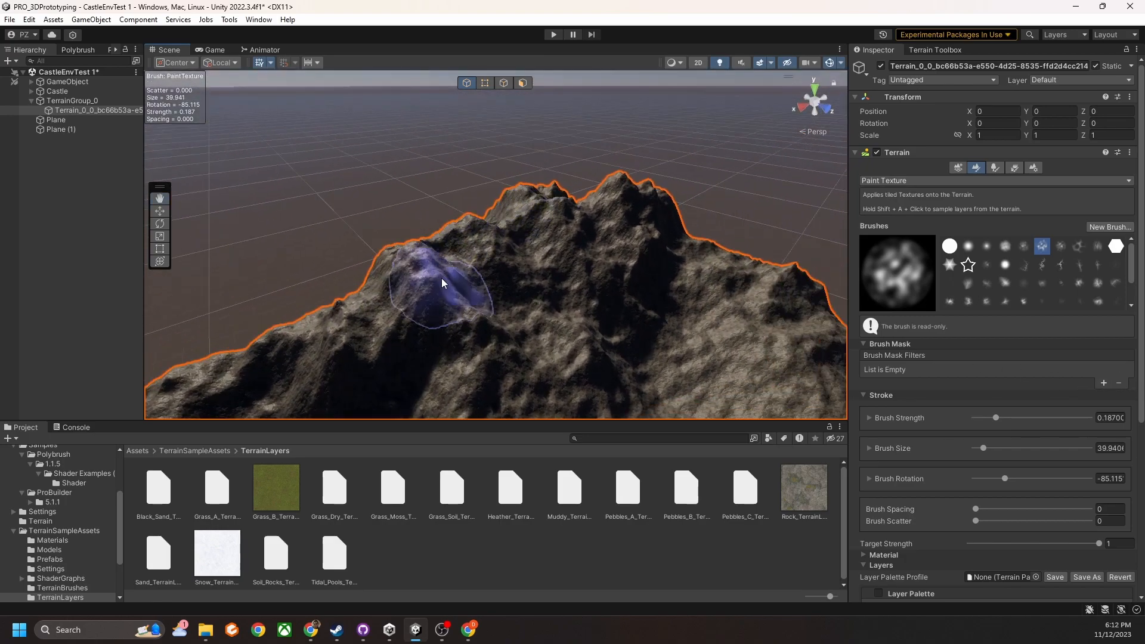
{"action": "mouse_move", "coordinate": [500, 337]}
{"action": "middle_mouse_down"}
{"action": "mouse_move", "coordinate": [534, 274]}
{"action": "mouse_move", "coordinate": [574, 240]}
{"action": "middle_mouse_up"}
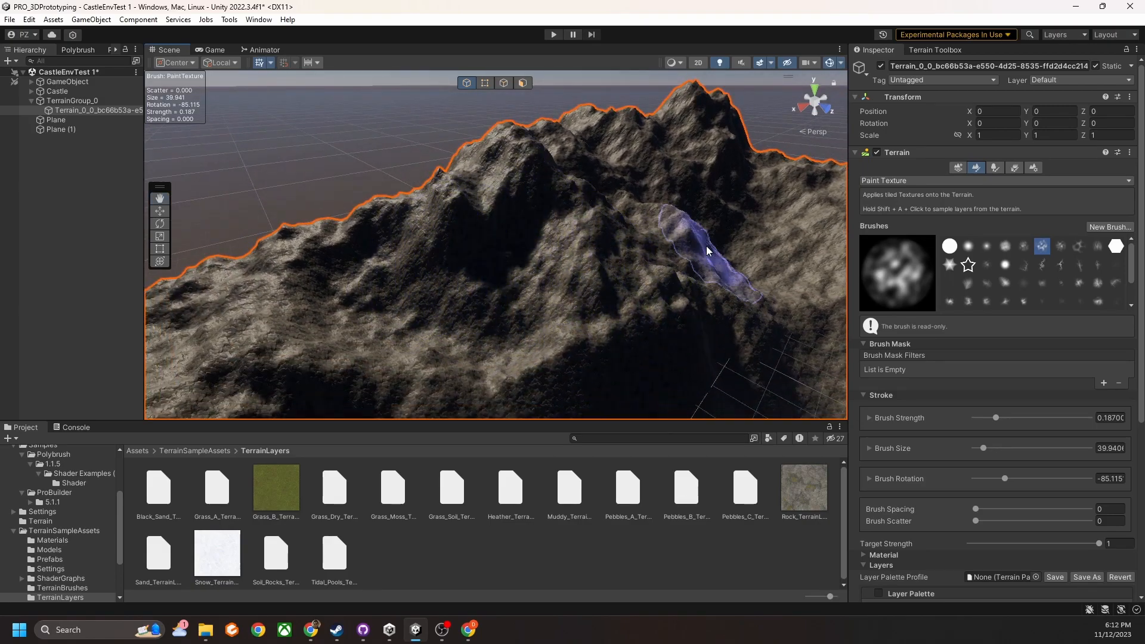
{"action": "left_click", "coordinate": [1105, 384]}
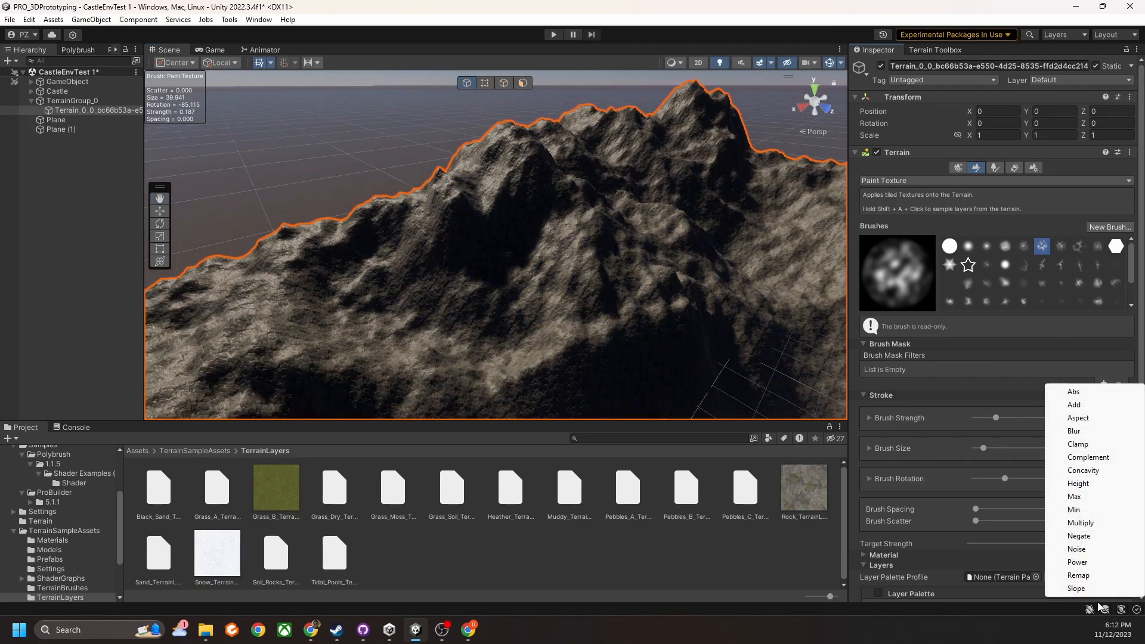
{"action": "left_click", "coordinate": [1077, 588]}
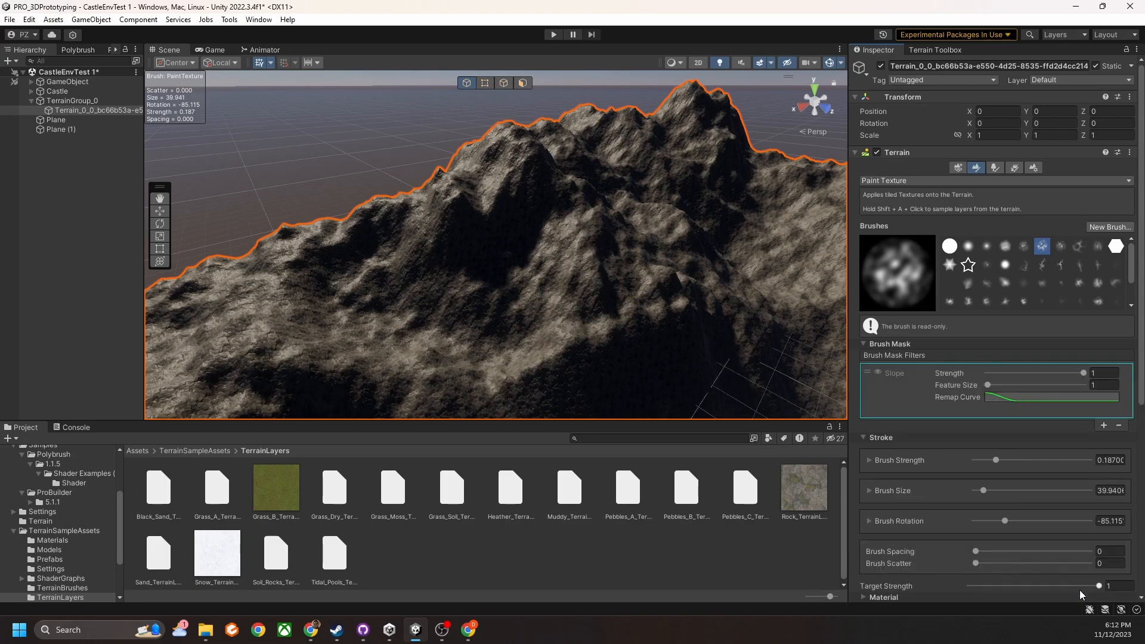
Paint Grass_B_TerrainLayer over the mountainside with the Slope filter active
{"action": "middle_click_drag", "start_coordinate": [590, 302], "coordinate": [568, 268]}
{"action": "scroll", "coordinate": [568, 268], "scroll_direction": "up", "scroll_amount": 6}
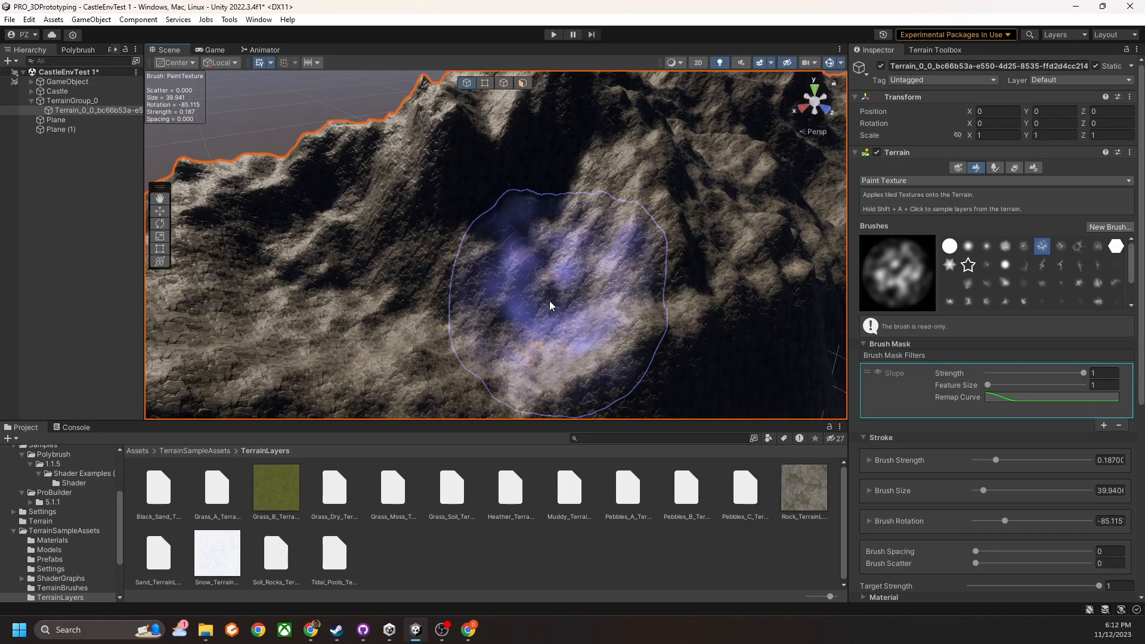
{"action": "middle_click_drag", "start_coordinate": [534, 305], "coordinate": [507, 301]}
{"action": "right_click_drag", "start_coordinate": [460, 299], "coordinate": [416, 325]}
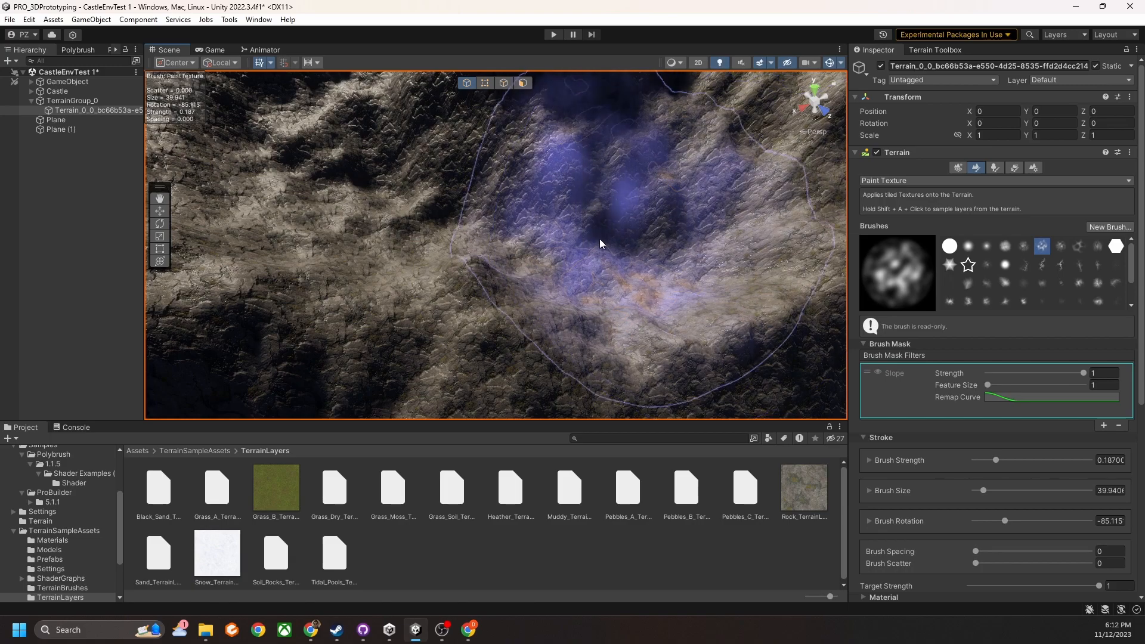
{"action": "scroll", "coordinate": [895, 387], "scroll_direction": "down", "scroll_amount": 10}
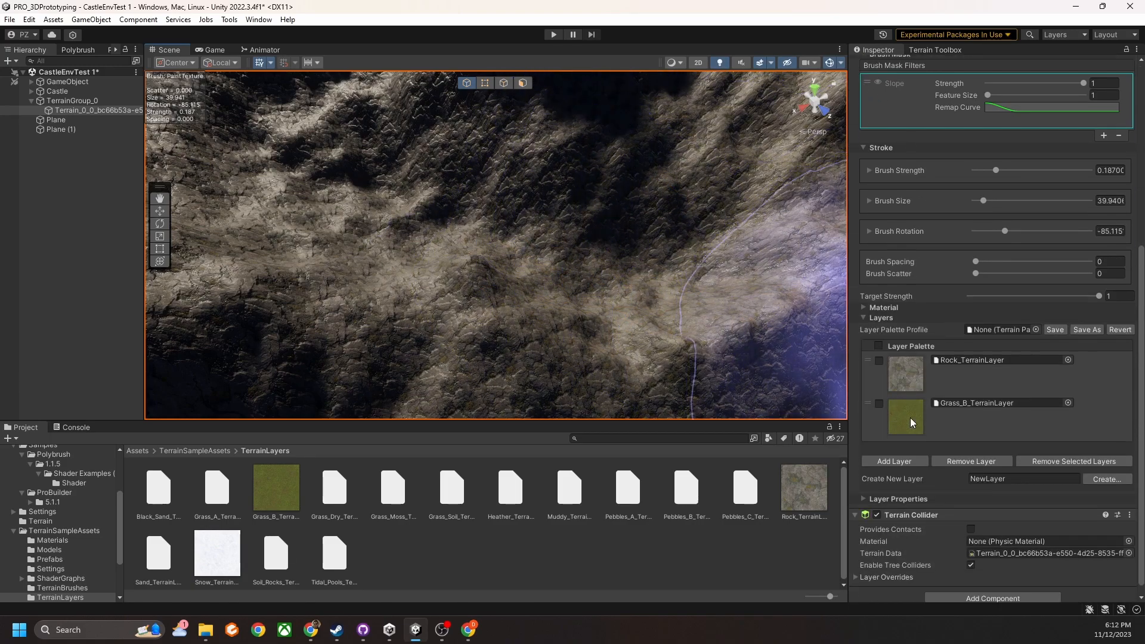
{"action": "left_click", "coordinate": [913, 417]}
{"action": "mouse_move", "coordinate": [444, 258]}
{"action": "left_mouse_down"}
{"action": "mouse_move", "coordinate": [603, 225]}
{"action": "mouse_move", "coordinate": [621, 200]}
{"action": "mouse_move", "coordinate": [274, 202]}
{"action": "mouse_move", "coordinate": [461, 251]}
{"action": "mouse_move", "coordinate": [320, 204]}
{"action": "mouse_move", "coordinate": [421, 217]}
{"action": "mouse_move", "coordinate": [357, 249]}
{"action": "mouse_move", "coordinate": [392, 274]}
{"action": "mouse_move", "coordinate": [573, 274]}
{"action": "mouse_move", "coordinate": [539, 294]}
{"action": "mouse_move", "coordinate": [409, 316]}
{"action": "left_mouse_up"}
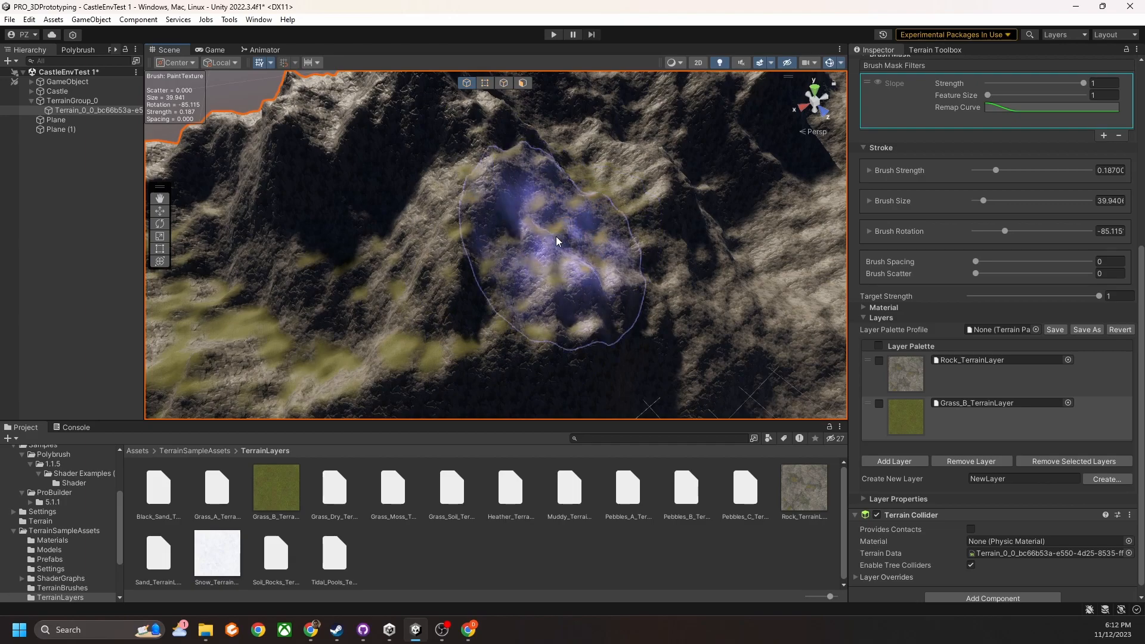
Widen the Slope filter's remap curve by moving its lower key to about 0.45 along the horizontal axis
{"action": "scroll", "coordinate": [957, 268], "scroll_direction": "up", "scroll_amount": 3}
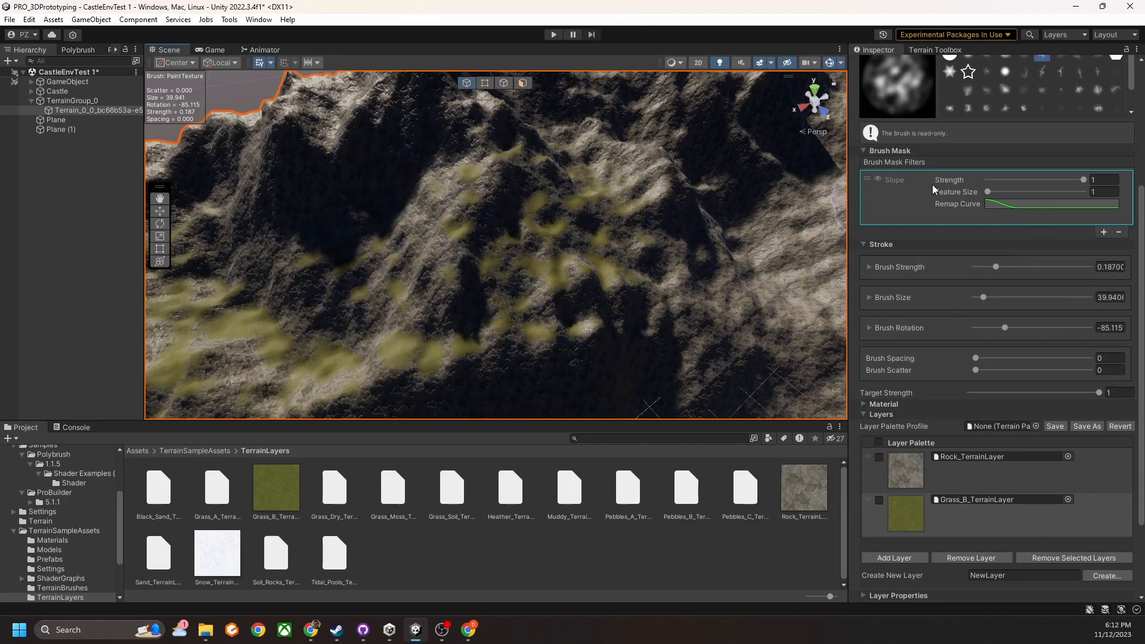
{"action": "mouse_move", "coordinate": [686, 250]}
{"action": "left_mouse_down", "text": "alt"}
{"action": "mouse_move", "coordinate": [583, 287]}
{"action": "mouse_move", "coordinate": [614, 266]}
{"action": "mouse_move", "coordinate": [650, 287]}
{"action": "mouse_move", "coordinate": [800, 264]}
{"action": "left_mouse_up", "text": "alt"}
{"action": "left_click", "coordinate": [1012, 206]}
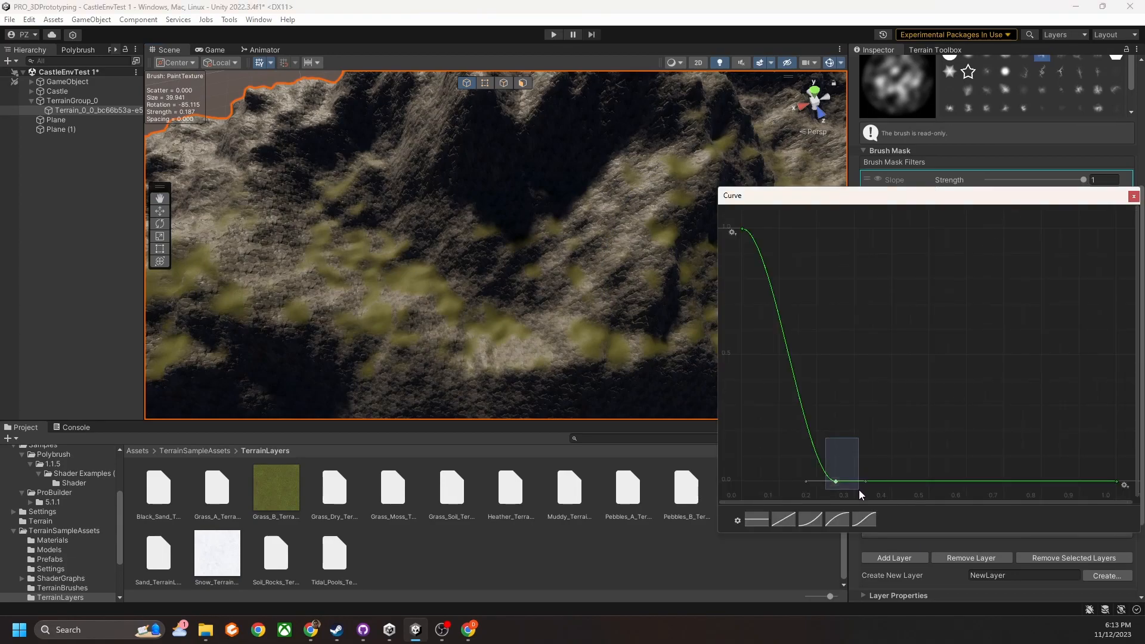
{"action": "left_click_drag", "start_coordinate": [841, 482], "coordinate": [909, 483]}
{"action": "left_click", "coordinate": [454, 296]}
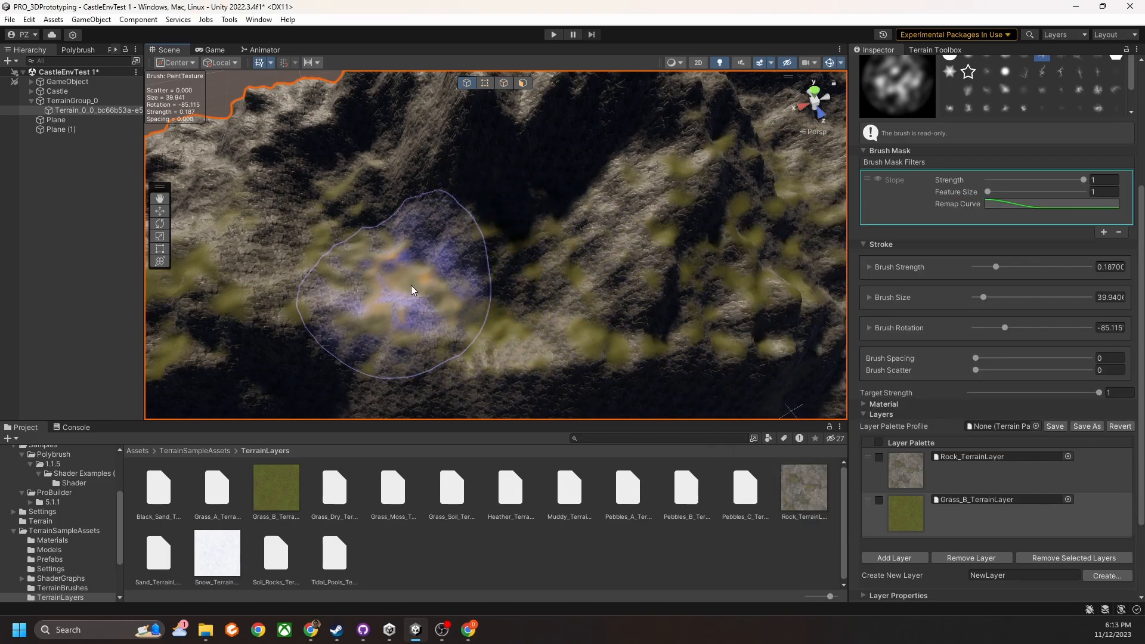
Paint grass across the gentler mountain slopes and along the ridge with the widened slope mask
{"action": "mouse_move", "coordinate": [325, 293]}
{"action": "left_mouse_down"}
{"action": "mouse_move", "coordinate": [371, 207]}
{"action": "mouse_move", "coordinate": [414, 305]}
{"action": "left_mouse_up"}
{"action": "mouse_move", "coordinate": [443, 307]}
{"action": "right_mouse_down"}
{"action": "mouse_move", "coordinate": [530, 243]}
{"action": "mouse_move", "coordinate": [468, 256]}
{"action": "mouse_move", "coordinate": [479, 240]}
{"action": "right_mouse_up"}
{"action": "mouse_move", "coordinate": [479, 240]}
{"action": "left_mouse_down"}
{"action": "mouse_move", "coordinate": [366, 276]}
{"action": "mouse_move", "coordinate": [434, 214]}
{"action": "left_mouse_up"}
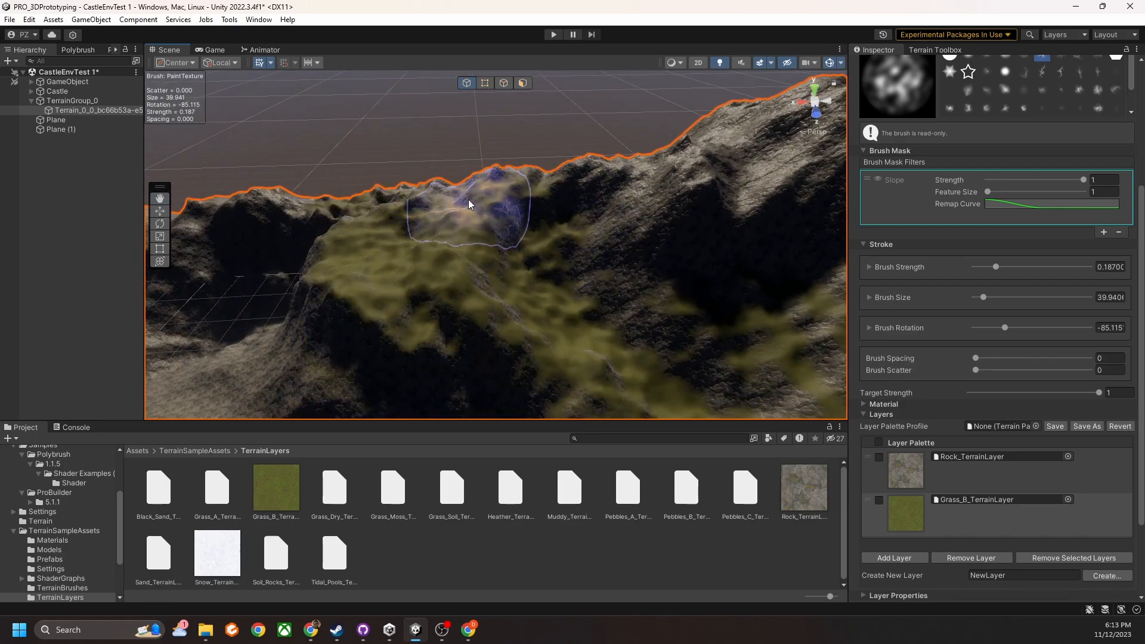
Enlarge the brush to a size of about 304 and paint grass over the whole terrain on both sides of the river
{"action": "right_click_drag", "start_coordinate": [469, 204], "coordinate": [481, 301]}
{"action": "scroll", "coordinate": [484, 290], "scroll_direction": "down", "scroll_amount": 10}
{"action": "middle_click_drag", "start_coordinate": [488, 289], "coordinate": [491, 245]}
{"action": "right_click_drag", "start_coordinate": [562, 308], "coordinate": [542, 289]}
{"action": "middle_click_drag", "start_coordinate": [571, 342], "coordinate": [559, 315]}
{"action": "right_click_drag", "start_coordinate": [559, 315], "coordinate": [563, 295]}
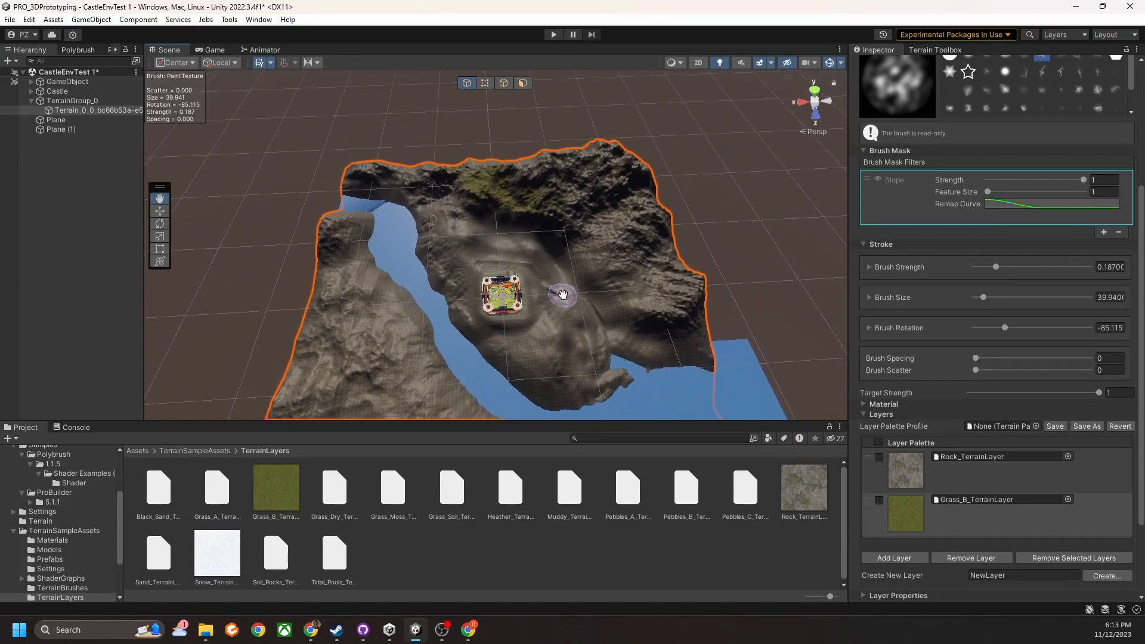
{"action": "scroll", "coordinate": [977, 327], "scroll_direction": "up", "scroll_amount": 3}
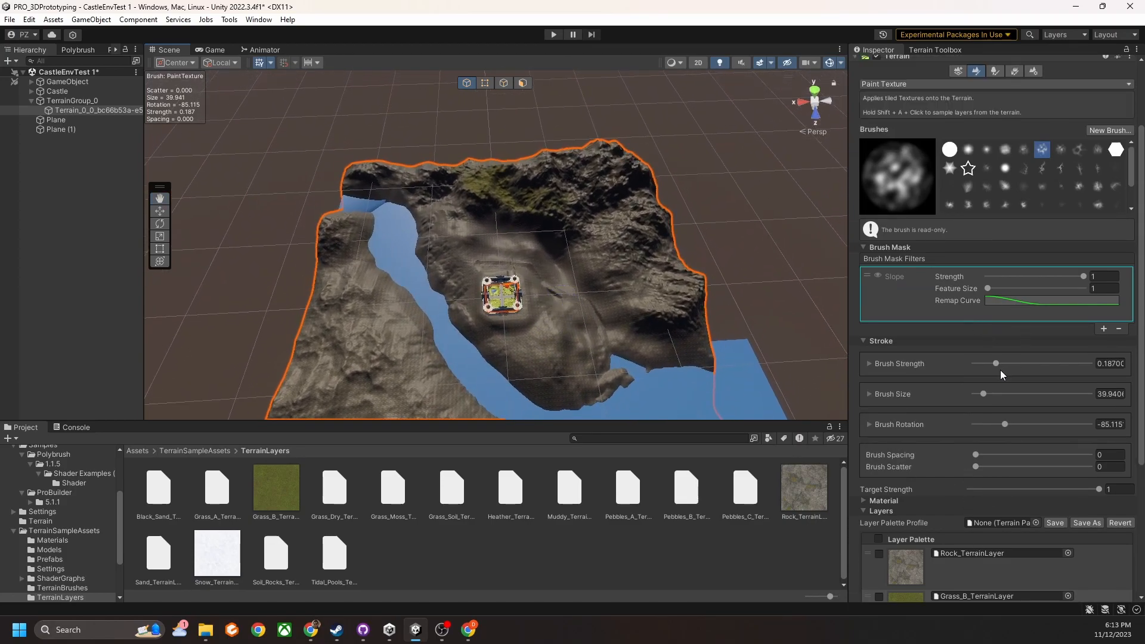
{"action": "key", "text": "s"}
{"action": "key", "text": "s"}
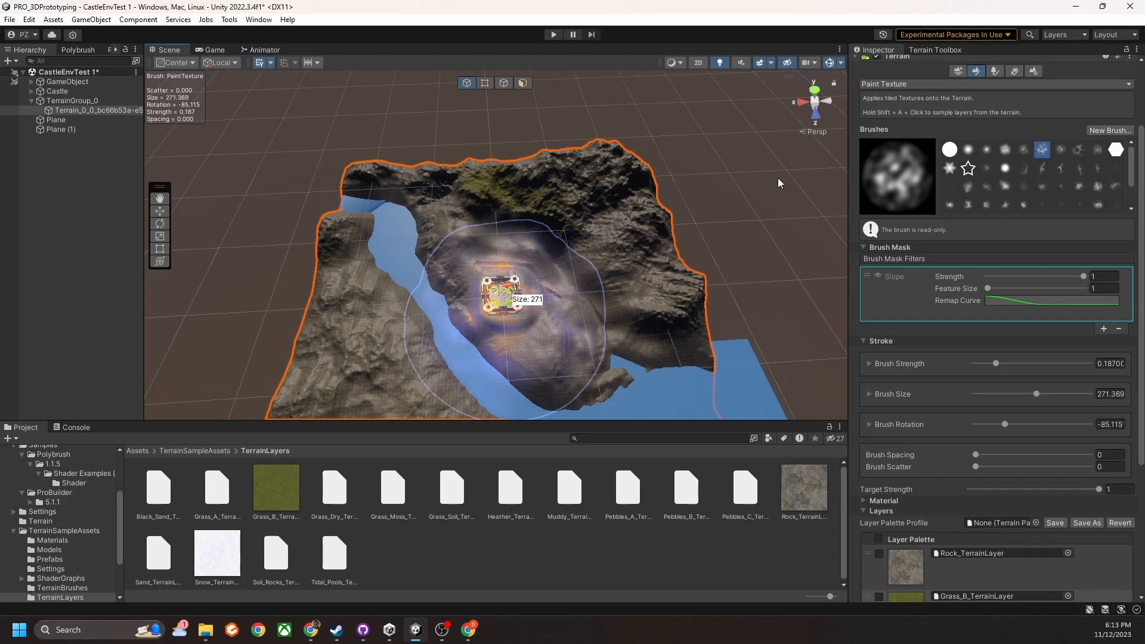
{"action": "mouse_move", "coordinate": [495, 173]}
{"action": "left_mouse_down"}
{"action": "mouse_move", "coordinate": [543, 179]}
{"action": "mouse_move", "coordinate": [501, 292]}
{"action": "mouse_move", "coordinate": [626, 332]}
{"action": "mouse_move", "coordinate": [664, 311]}
{"action": "mouse_move", "coordinate": [615, 269]}
{"action": "mouse_move", "coordinate": [567, 157]}
{"action": "mouse_move", "coordinate": [449, 337]}
{"action": "left_mouse_up"}
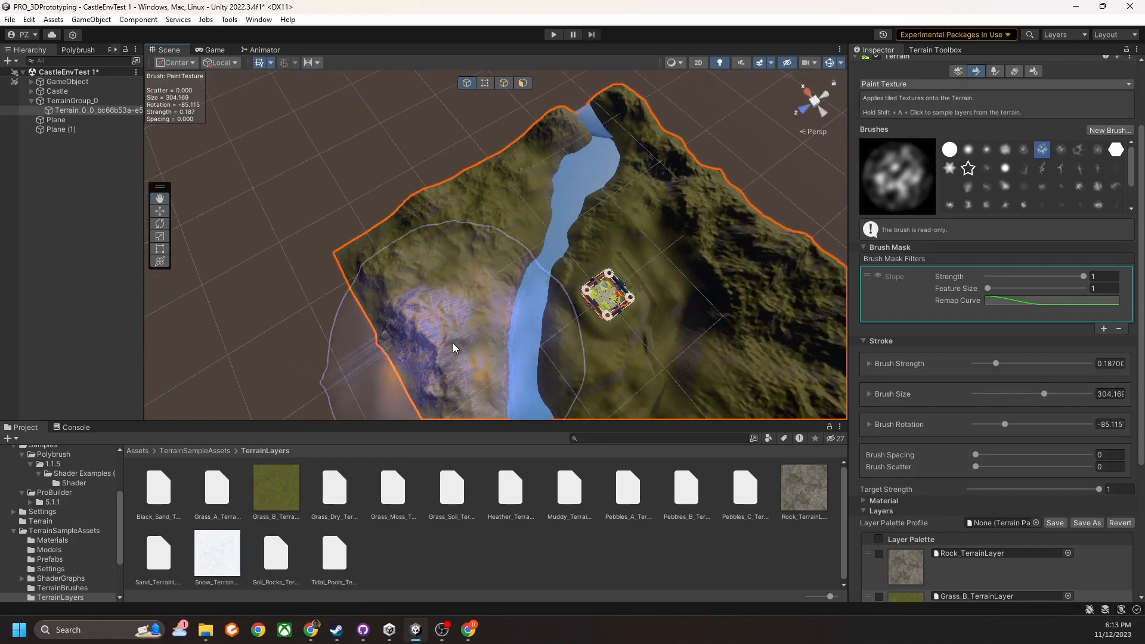
Reduce the texture brush size to about 37 over the mountain peaks
{"action": "left_click_drag", "start_coordinate": [435, 289], "coordinate": [607, 173], "text": "alt"}
{"action": "scroll", "coordinate": [591, 143], "scroll_direction": "up", "scroll_amount": 5}
{"action": "mouse_move", "coordinate": [585, 133]}
{"action": "left_mouse_down", "text": "alt"}
{"action": "mouse_move", "coordinate": [475, 185]}
{"action": "mouse_move", "coordinate": [583, 174]}
{"action": "left_mouse_up", "text": "alt"}
{"action": "key", "text": "s"}
{"action": "key", "text": "s"}
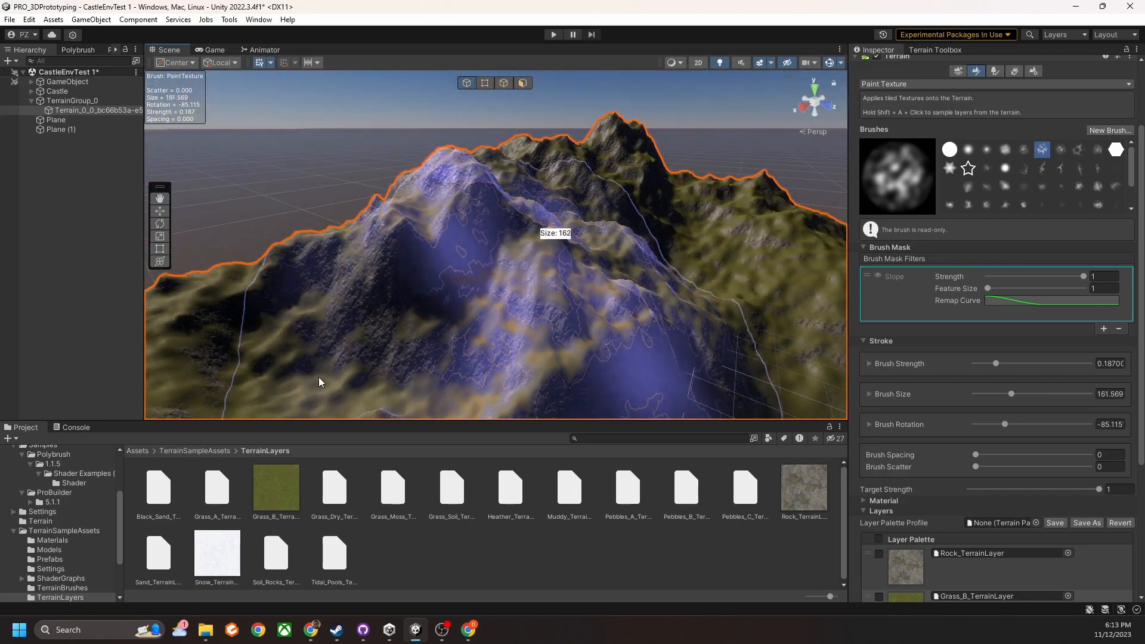
{"action": "key", "text": "s"}
{"action": "key", "text": "s"}
{"action": "key", "text": "s"}
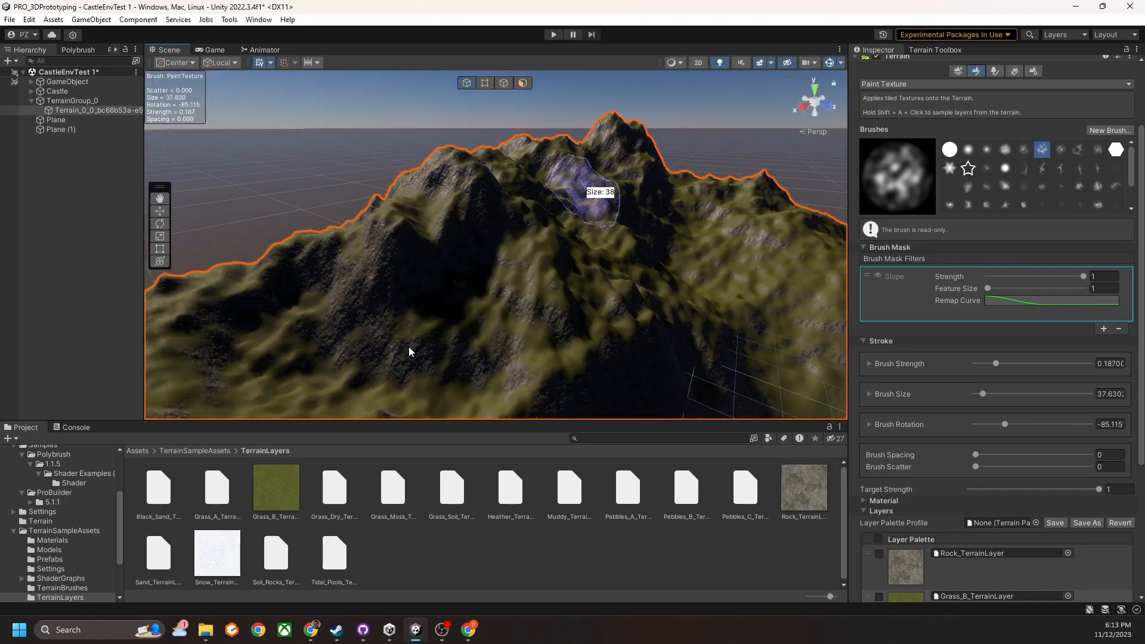
Add a Height filter to the brush mask filters and set the minimum of its height range to 0.05
{"action": "scroll", "coordinate": [447, 327], "scroll_direction": "up", "scroll_amount": 5}
{"action": "mouse_move", "coordinate": [448, 328]}
{"action": "middle_mouse_down"}
{"action": "mouse_move", "coordinate": [583, 266]}
{"action": "mouse_move", "coordinate": [622, 227]}
{"action": "middle_mouse_up"}
{"action": "scroll", "coordinate": [622, 227], "scroll_direction": "down", "scroll_amount": 10}
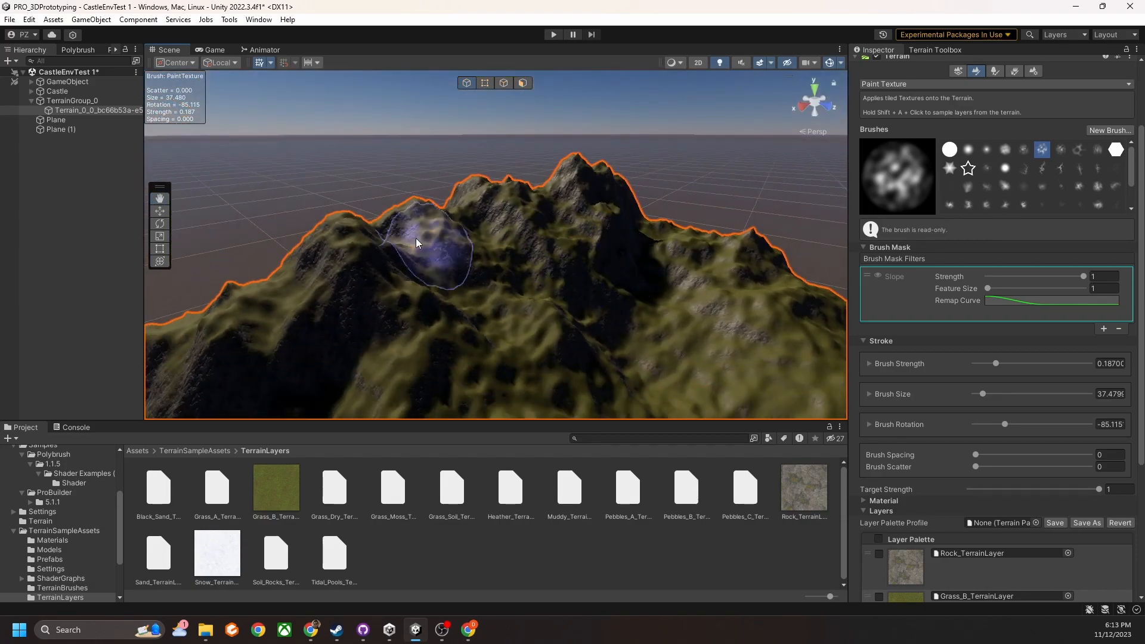
{"action": "scroll", "coordinate": [511, 327], "scroll_direction": "up", "scroll_amount": 8}
{"action": "scroll", "coordinate": [590, 266], "scroll_direction": "down", "scroll_amount": 8}
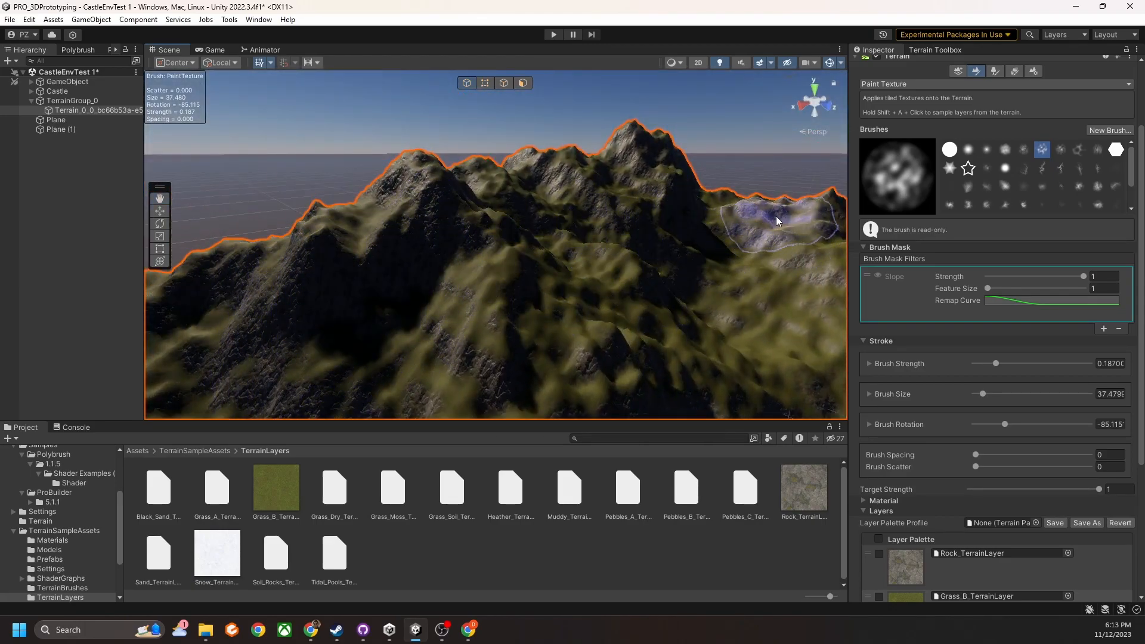
{"action": "left_click", "coordinate": [1104, 328]}
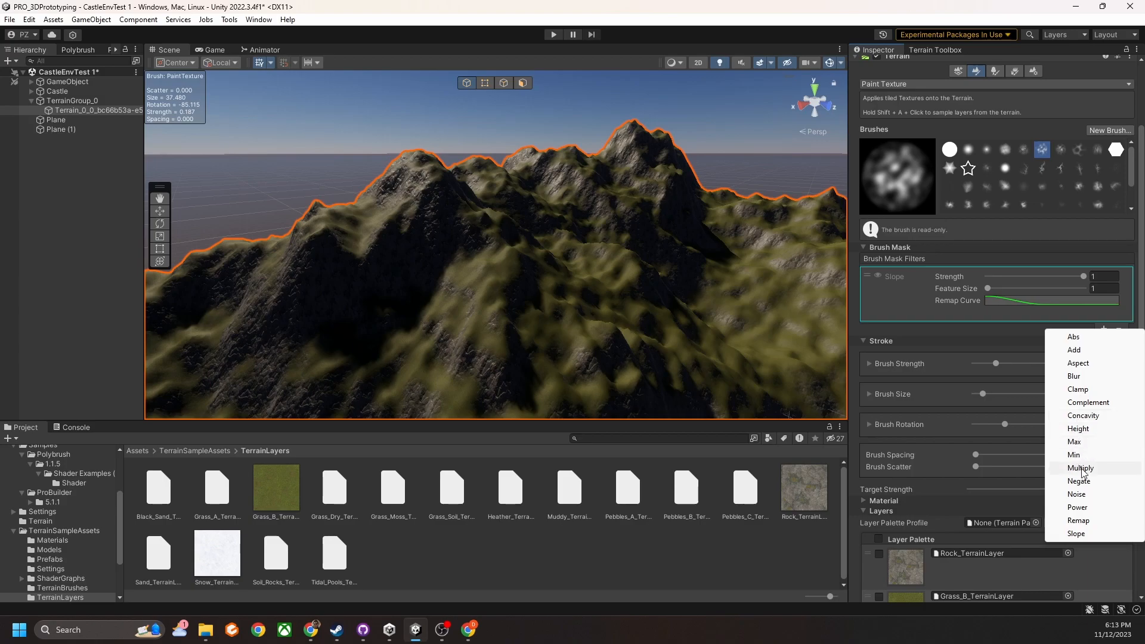
{"action": "left_click", "coordinate": [1078, 429]}
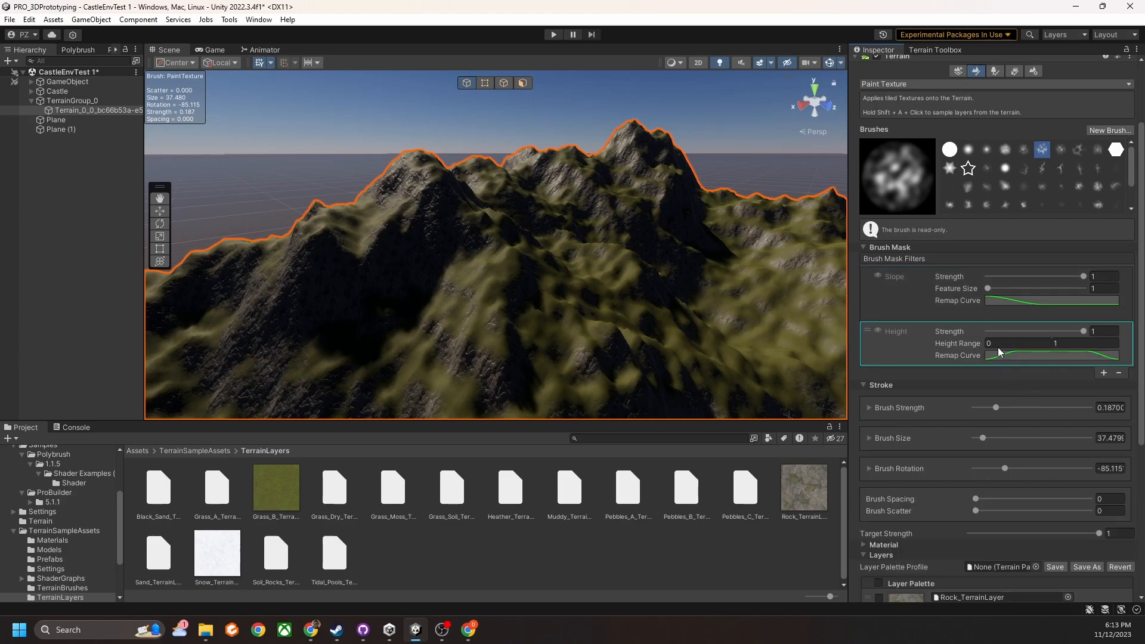
{"action": "mouse_move", "coordinate": [519, 235]}
{"action": "left_mouse_down", "text": "alt"}
{"action": "mouse_move", "coordinate": [560, 235]}
{"action": "mouse_move", "coordinate": [535, 288]}
{"action": "left_mouse_up", "text": "alt"}
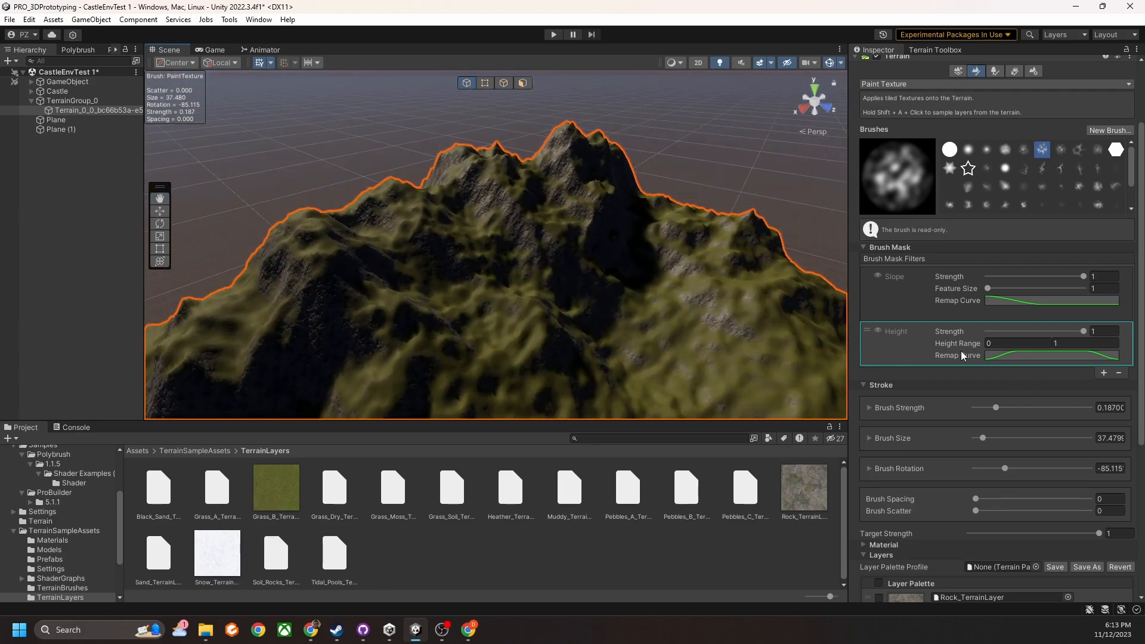
{"action": "mouse_move", "coordinate": [815, 313]}
{"action": "left_mouse_down", "text": "alt"}
{"action": "mouse_move", "coordinate": [701, 275]}
{"action": "mouse_move", "coordinate": [733, 268]}
{"action": "mouse_move", "coordinate": [723, 263]}
{"action": "mouse_move", "coordinate": [441, 256]}
{"action": "left_mouse_up", "text": "alt"}
{"action": "right_click_drag", "start_coordinate": [559, 297], "coordinate": [582, 250]}
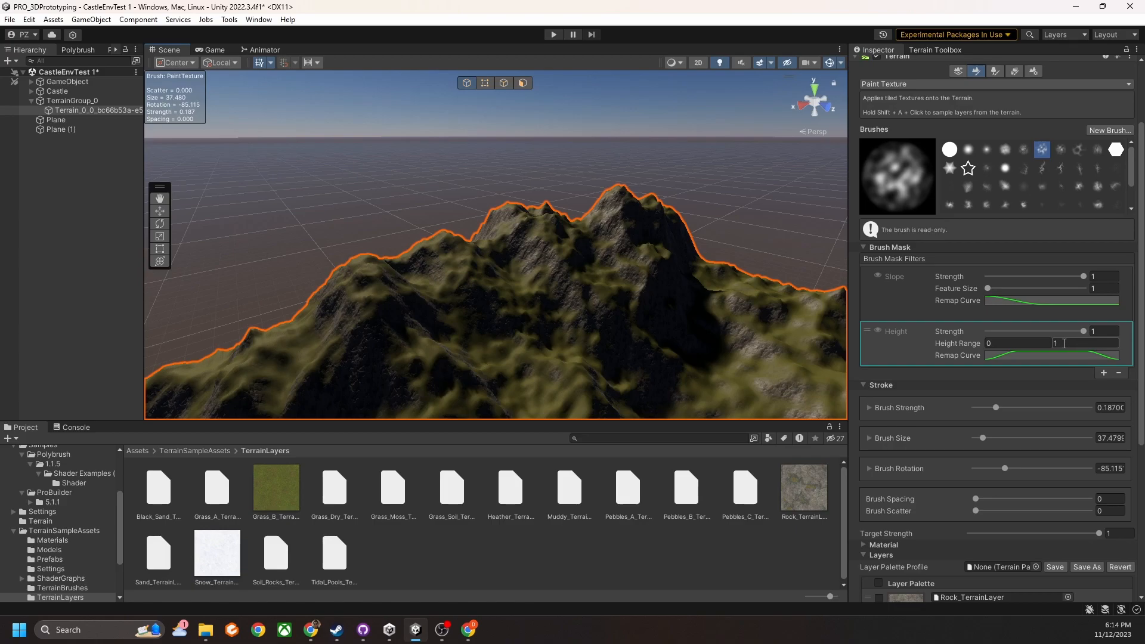
{"action": "left_click", "coordinate": [985, 344]}
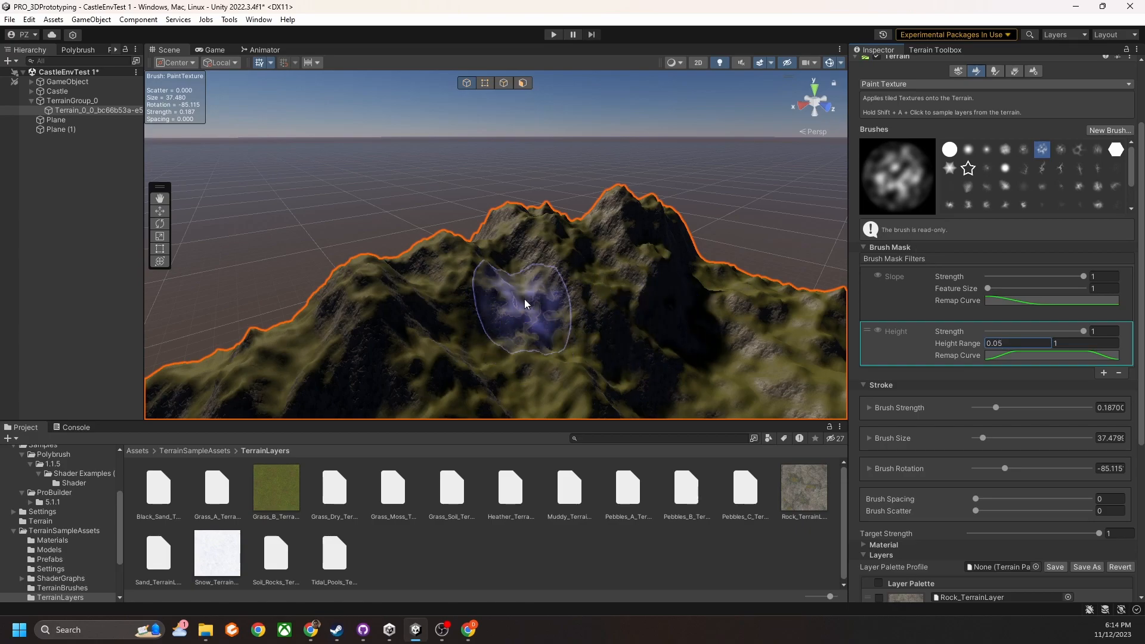
Add Snow_TerrainLayer to the terrain's layer palette
{"action": "scroll", "coordinate": [992, 422], "scroll_direction": "down", "scroll_amount": 5}
{"action": "scroll", "coordinate": [907, 471], "scroll_direction": "down", "scroll_amount": 3}
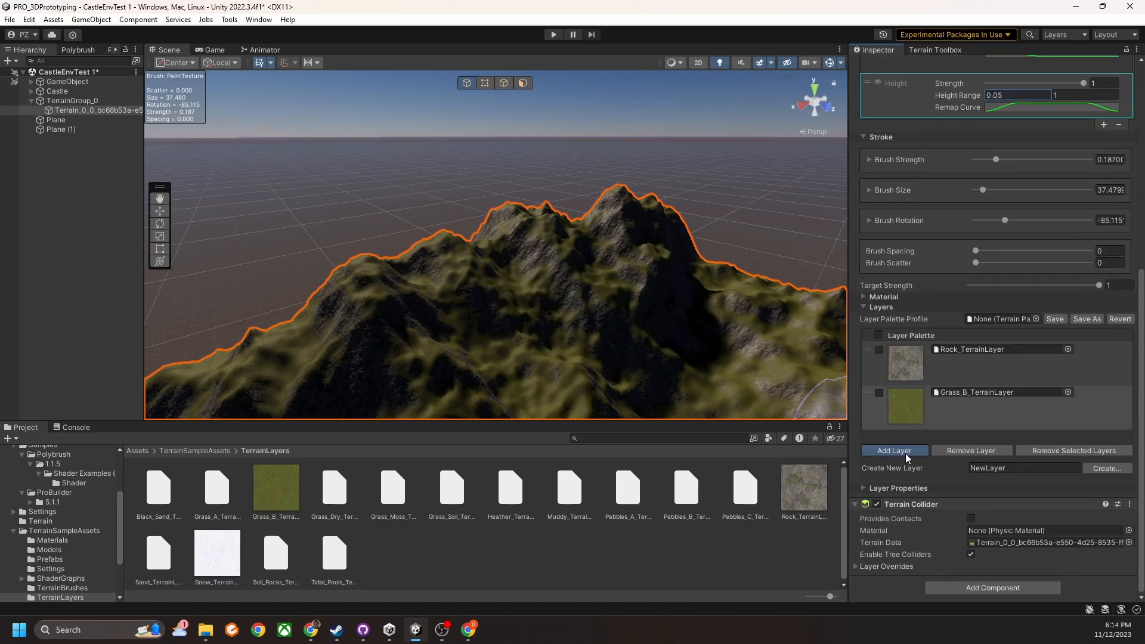
{"action": "left_click", "coordinate": [895, 451]}
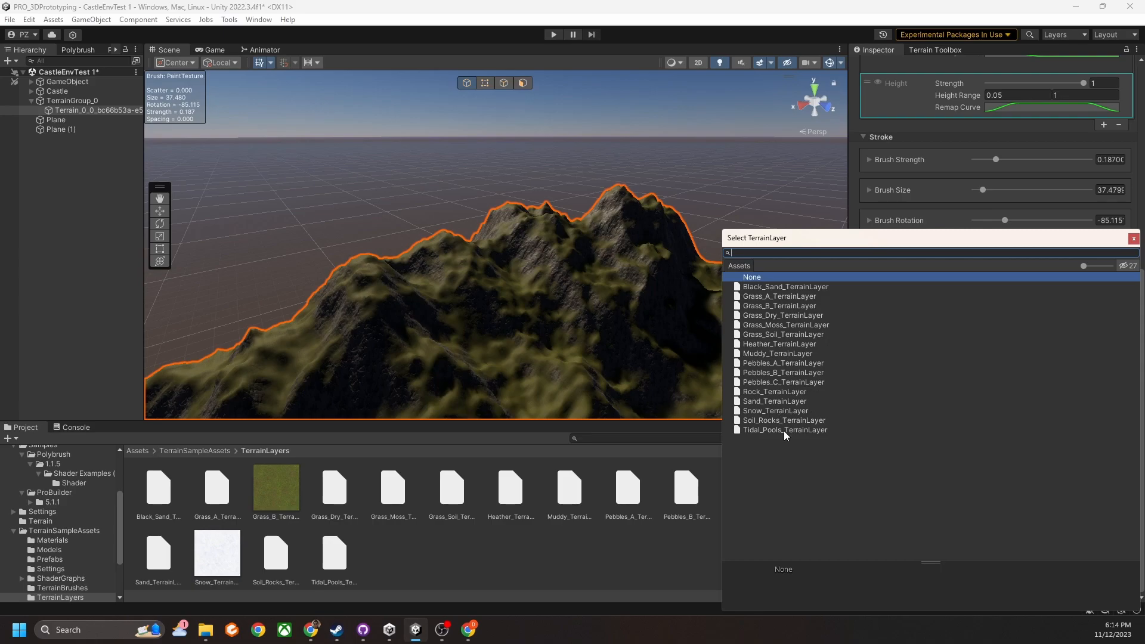
{"action": "double_click", "coordinate": [774, 412]}
Paint snow on the ridge tops, raising the brush size to about 63 and the strength to about 0.68
{"action": "left_click_drag", "start_coordinate": [593, 275], "coordinate": [575, 348], "text": "alt"}
{"action": "middle_click_drag", "start_coordinate": [563, 287], "coordinate": [563, 326]}
{"action": "scroll", "coordinate": [506, 304], "scroll_direction": "up", "scroll_amount": 6}
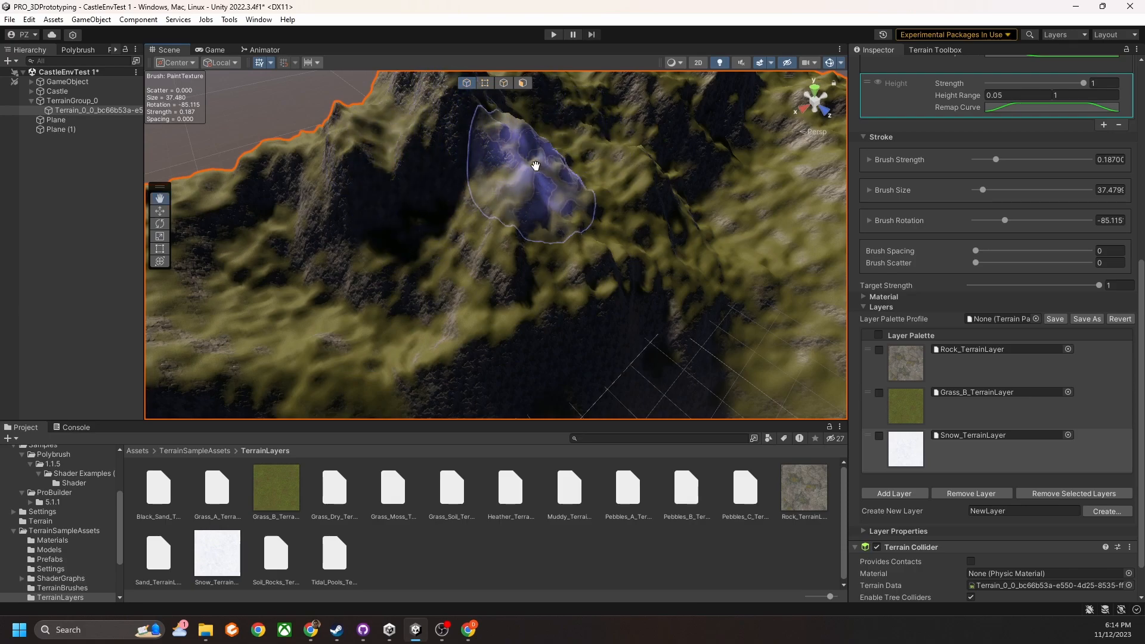
{"action": "middle_click_drag", "start_coordinate": [389, 167], "coordinate": [353, 240]}
{"action": "mouse_move", "coordinate": [400, 159]}
{"action": "middle_mouse_down"}
{"action": "mouse_move", "coordinate": [422, 189]}
{"action": "mouse_move", "coordinate": [501, 170]}
{"action": "middle_mouse_up"}
{"action": "key", "text": "s"}
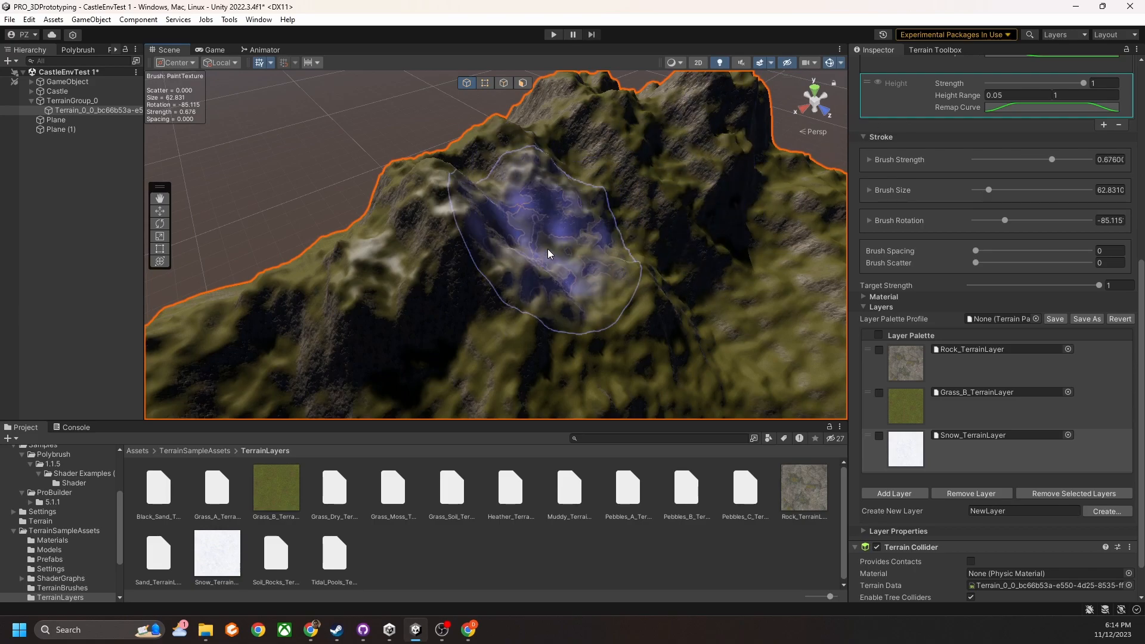
Raise the brush strength to about 0.92 and paint more snow across the main peaks and upper slopes
{"action": "mouse_move", "coordinate": [622, 196]}
{"action": "left_mouse_down", "text": "alt"}
{"action": "mouse_move", "coordinate": [528, 266]}
{"action": "mouse_move", "coordinate": [516, 308]}
{"action": "mouse_move", "coordinate": [456, 265]}
{"action": "left_mouse_up", "text": "alt"}
{"action": "left_click_drag", "start_coordinate": [536, 286], "coordinate": [531, 202], "text": "alt"}
{"action": "middle_click_drag", "start_coordinate": [576, 313], "coordinate": [574, 177]}
{"action": "mouse_move", "coordinate": [441, 209]}
{"action": "left_mouse_down", "text": "alt"}
{"action": "mouse_move", "coordinate": [619, 171]}
{"action": "mouse_move", "coordinate": [648, 190]}
{"action": "left_mouse_up", "text": "alt"}
{"action": "scroll", "coordinate": [580, 179], "scroll_direction": "down", "scroll_amount": 5}
{"action": "middle_click_drag", "start_coordinate": [580, 179], "coordinate": [637, 174]}
{"action": "left_click_drag", "start_coordinate": [637, 174], "coordinate": [549, 223], "text": "alt"}
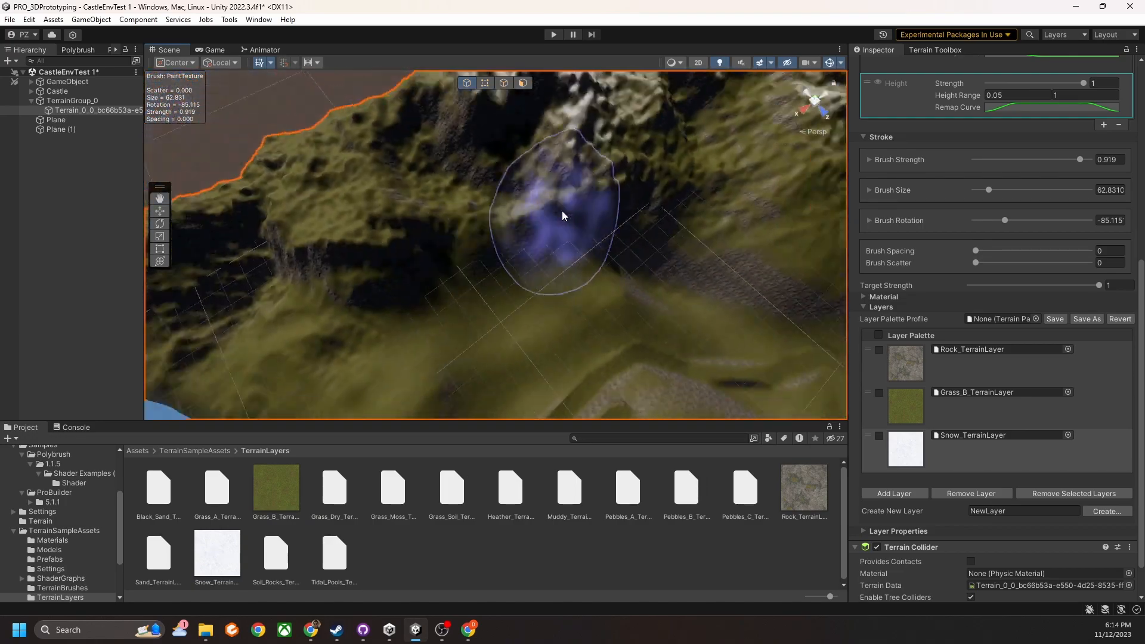
Set the brush strength to 1 and the size to about 377, and paint snow on the high ground on both sides of the river
{"action": "scroll", "coordinate": [546, 232], "scroll_direction": "down", "scroll_amount": 4}
{"action": "scroll", "coordinate": [531, 264], "scroll_direction": "down", "scroll_amount": 6}
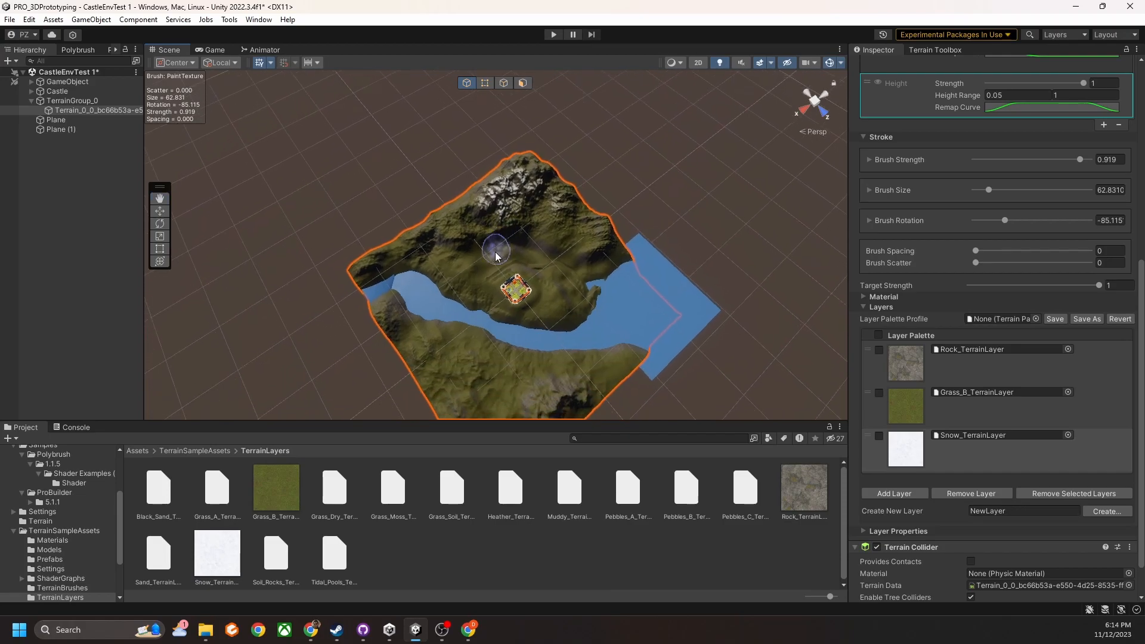
{"action": "key", "text": "a"}
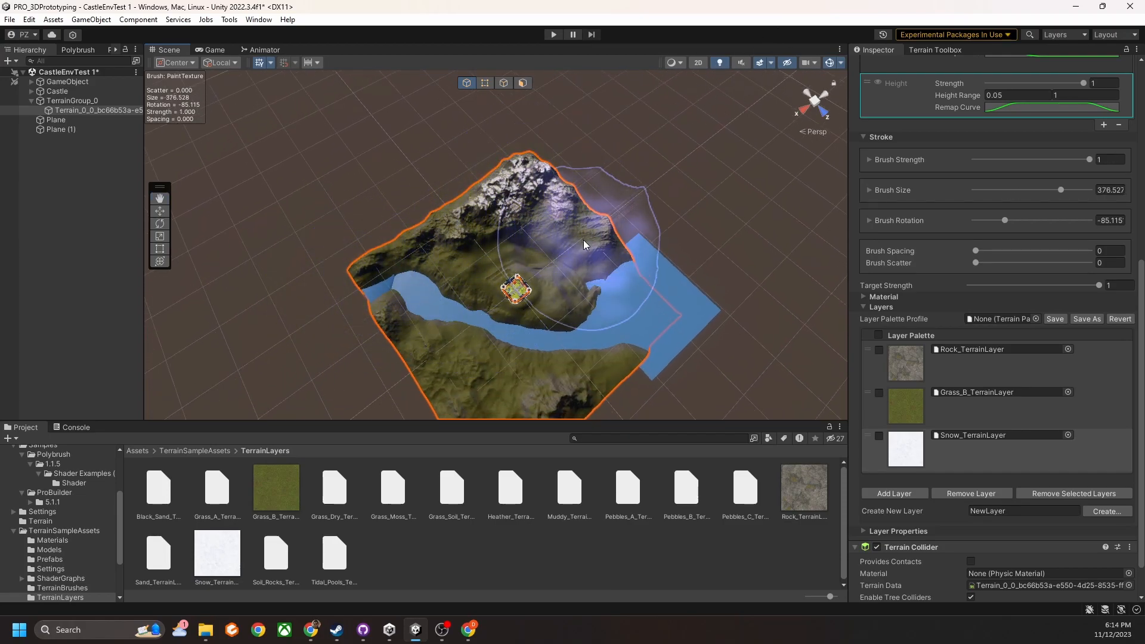
{"action": "right_click_drag", "start_coordinate": [516, 352], "coordinate": [557, 371]}
{"action": "left_click_drag", "start_coordinate": [498, 399], "coordinate": [550, 376]}
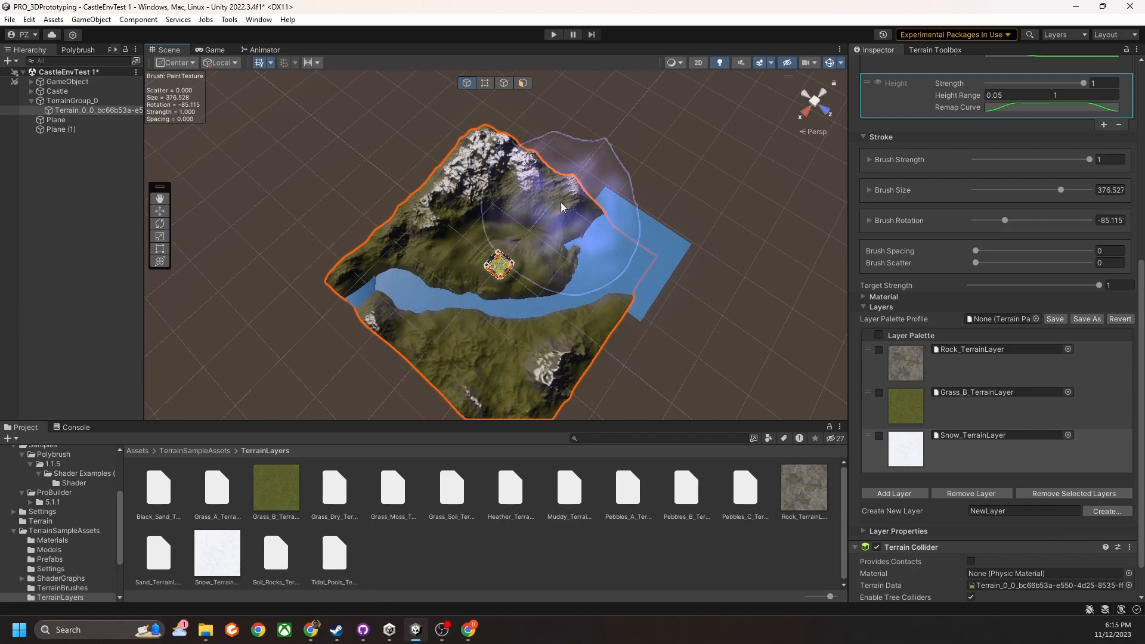
Reduce the texture brush size to about 6 for close-up work on the mountainside
{"action": "right_click_drag", "start_coordinate": [486, 179], "coordinate": [609, 183]}
{"action": "key", "text": "w"}
{"action": "key", "text": "s"}
{"action": "key", "text": "w"}
{"action": "middle_click_drag", "start_coordinate": [609, 183], "coordinate": [678, 179]}
{"action": "right_click_drag", "start_coordinate": [677, 179], "coordinate": [590, 278]}
{"action": "key", "text": "w"}
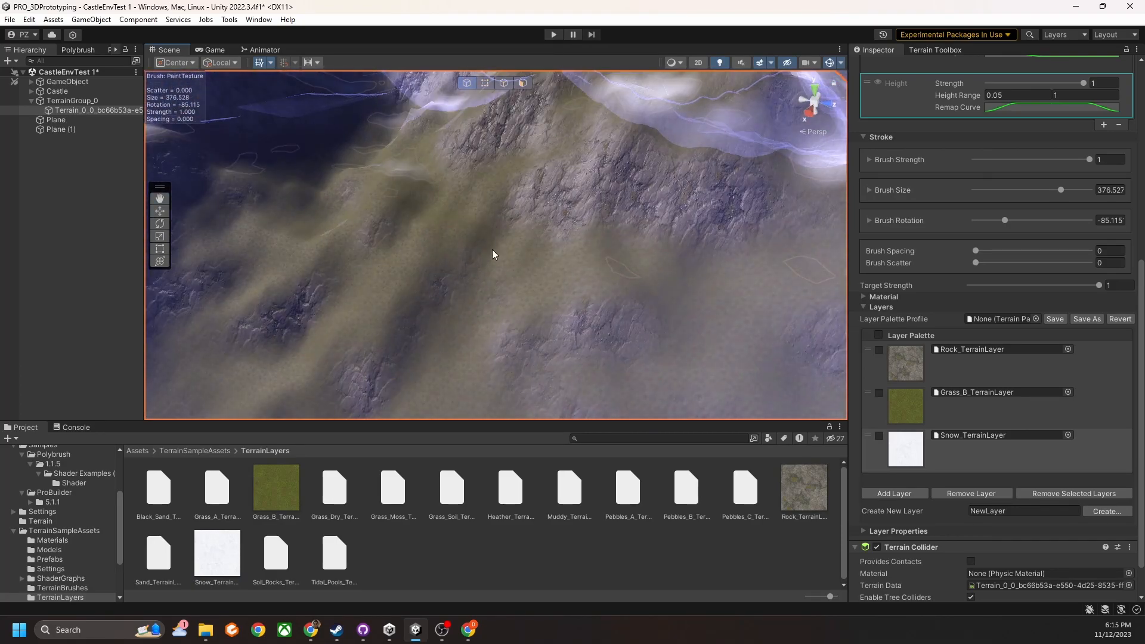
{"action": "key", "text": "s"}
{"action": "key", "text": "s"}
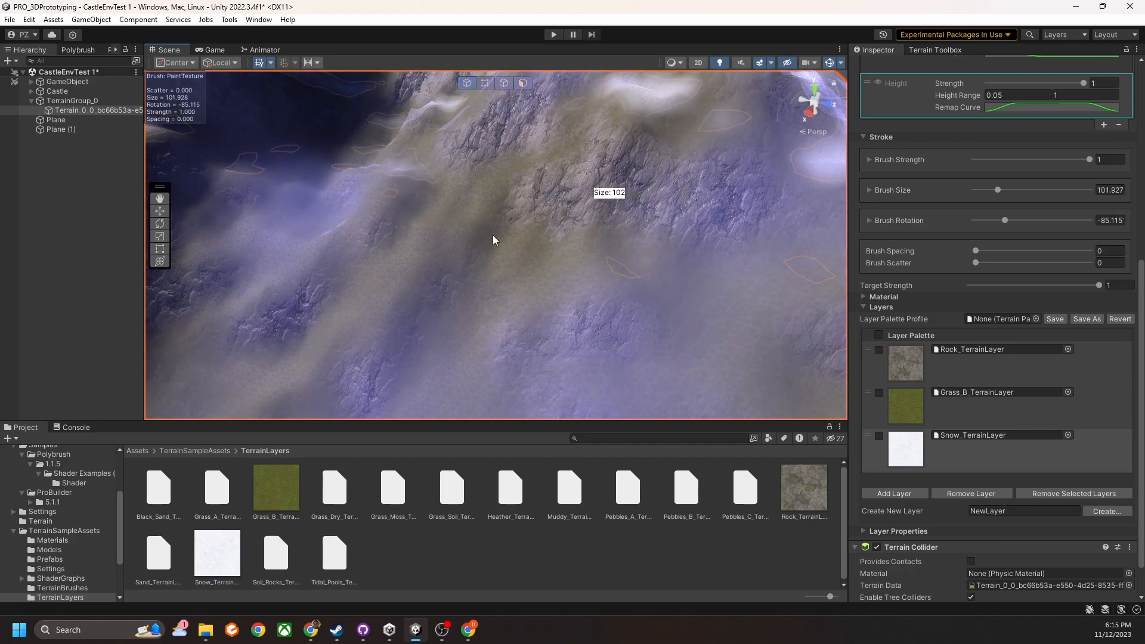
{"action": "key", "text": "s"}
{"action": "key", "text": "s"}
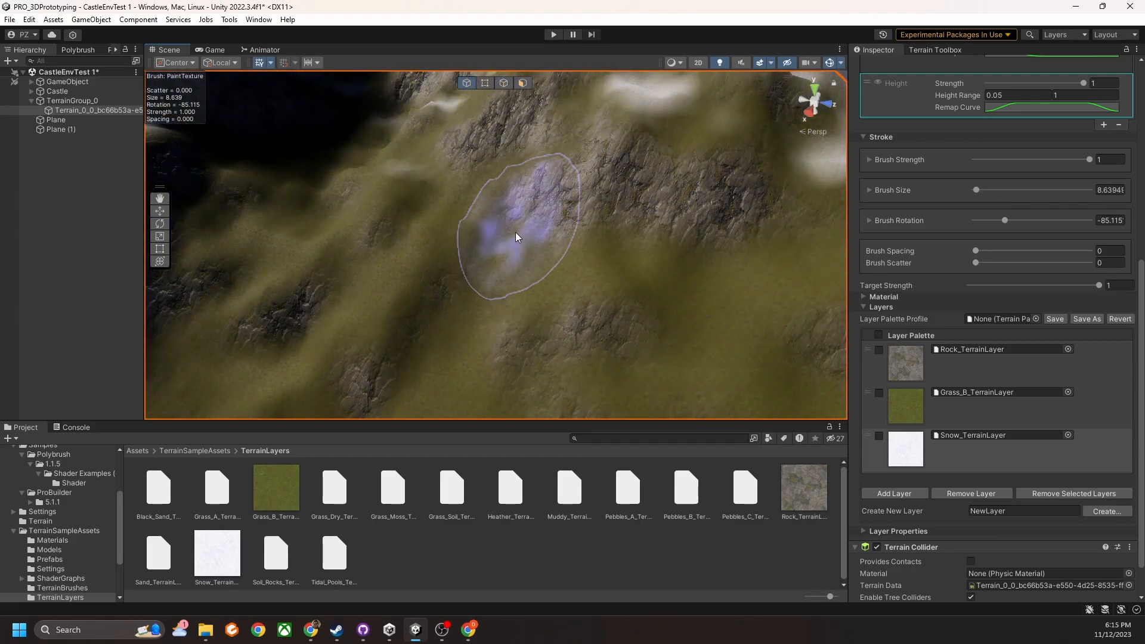
{"action": "right_click_drag", "start_coordinate": [685, 248], "coordinate": [621, 227]}
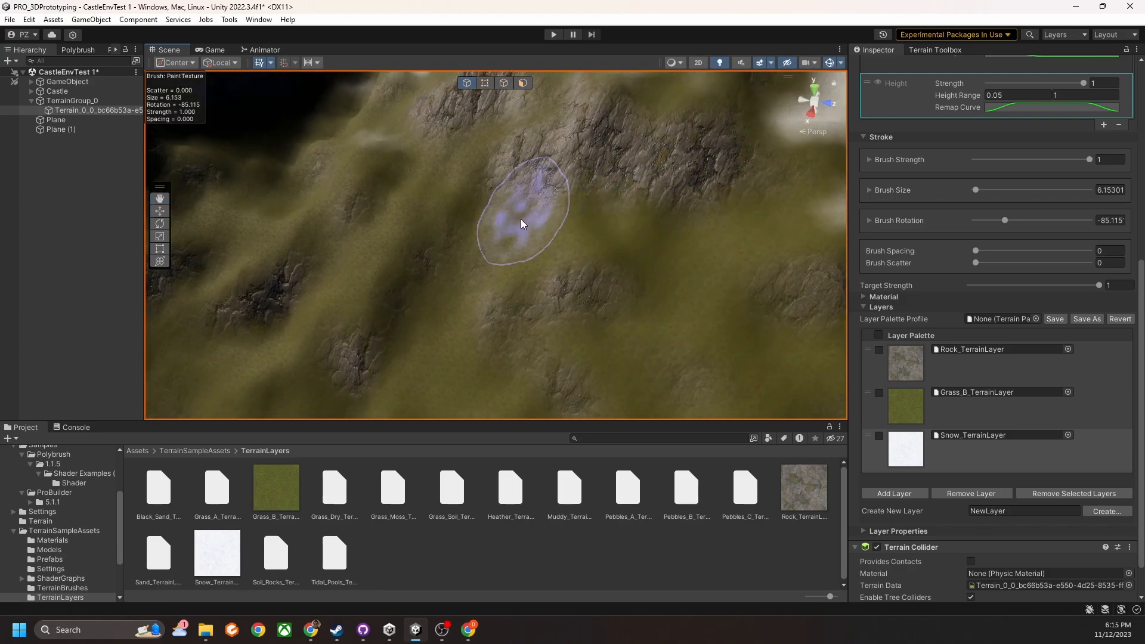
Examine how the snow, grass and rock blend across the valley and the mountain peaks
{"action": "mouse_move", "coordinate": [522, 219]}
{"action": "right_mouse_down"}
{"action": "mouse_move", "coordinate": [404, 225]}
{"action": "mouse_move", "coordinate": [450, 241]}
{"action": "mouse_move", "coordinate": [473, 232]}
{"action": "mouse_move", "coordinate": [474, 241]}
{"action": "mouse_move", "coordinate": [398, 262]}
{"action": "mouse_move", "coordinate": [478, 268]}
{"action": "mouse_move", "coordinate": [410, 286]}
{"action": "mouse_move", "coordinate": [370, 334]}
{"action": "mouse_move", "coordinate": [513, 268]}
{"action": "mouse_move", "coordinate": [525, 280]}
{"action": "right_mouse_up"}
{"action": "scroll", "coordinate": [478, 267], "scroll_direction": "up", "scroll_amount": 3}
{"action": "middle_click_drag", "start_coordinate": [525, 280], "coordinate": [457, 325]}
{"action": "scroll", "coordinate": [949, 231], "scroll_direction": "up", "scroll_amount": 4}
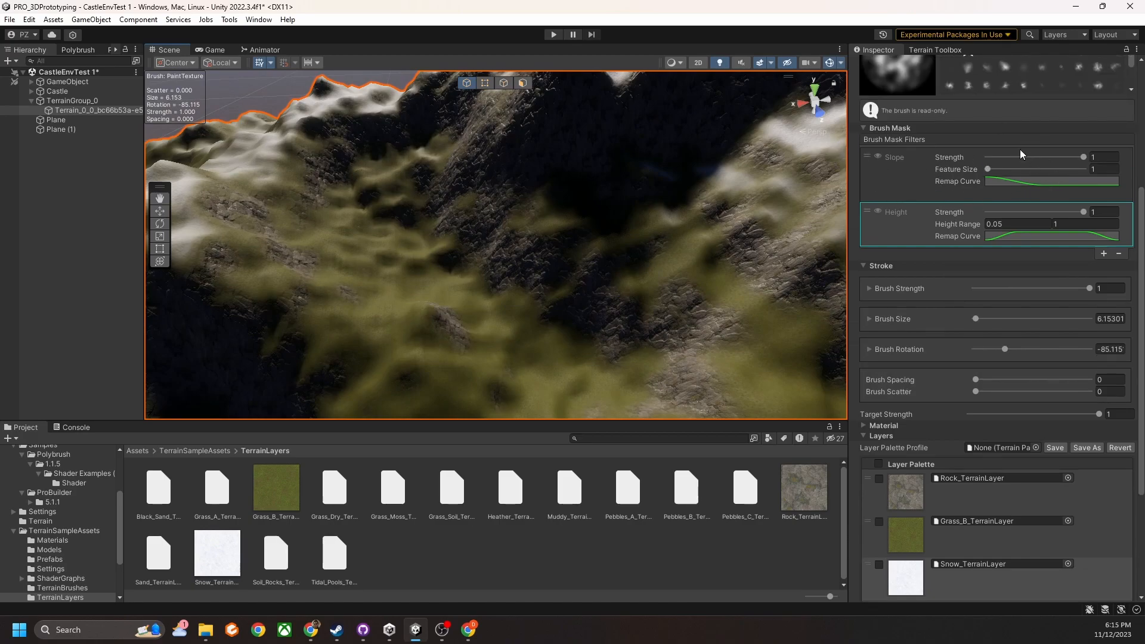
{"action": "scroll", "coordinate": [552, 227], "scroll_direction": "down", "scroll_amount": 4}
{"action": "right_click_drag", "start_coordinate": [555, 223], "coordinate": [624, 241]}
{"action": "middle_click_drag", "start_coordinate": [624, 240], "coordinate": [672, 210]}
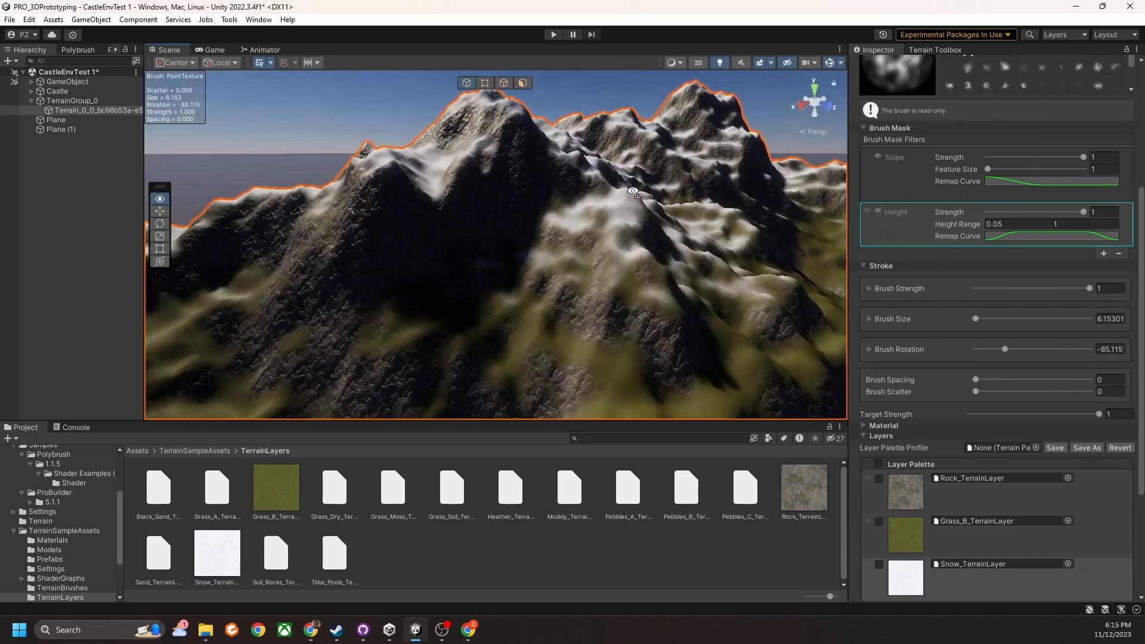
Try painting snow over the ridges and slopes beside the castle with the Height brush mask filter turned off
{"action": "scroll", "coordinate": [662, 213], "scroll_direction": "down", "scroll_amount": 3}
{"action": "right_click_drag", "start_coordinate": [657, 215], "coordinate": [544, 233]}
{"action": "key", "text": "w"}
{"action": "mouse_move", "coordinate": [532, 186]}
{"action": "right_mouse_down"}
{"action": "mouse_move", "coordinate": [527, 216]}
{"action": "mouse_move", "coordinate": [514, 218]}
{"action": "mouse_move", "coordinate": [327, 200]}
{"action": "mouse_move", "coordinate": [312, 169]}
{"action": "mouse_move", "coordinate": [212, 209]}
{"action": "mouse_move", "coordinate": [499, 199]}
{"action": "mouse_move", "coordinate": [505, 218]}
{"action": "right_mouse_up"}
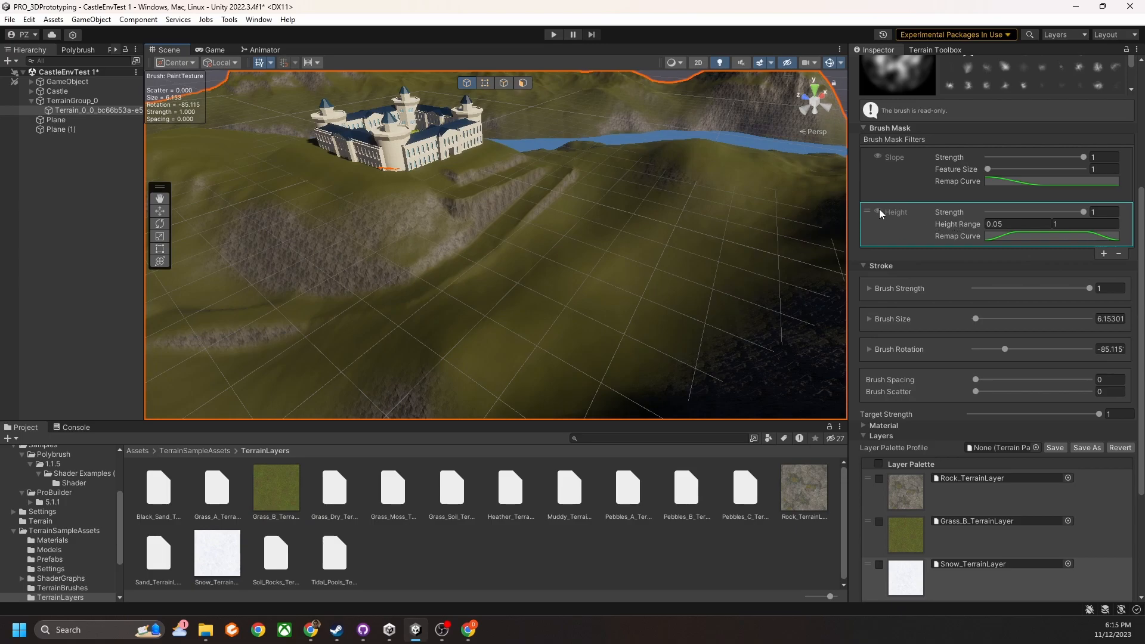
{"action": "left_click", "coordinate": [878, 211]}
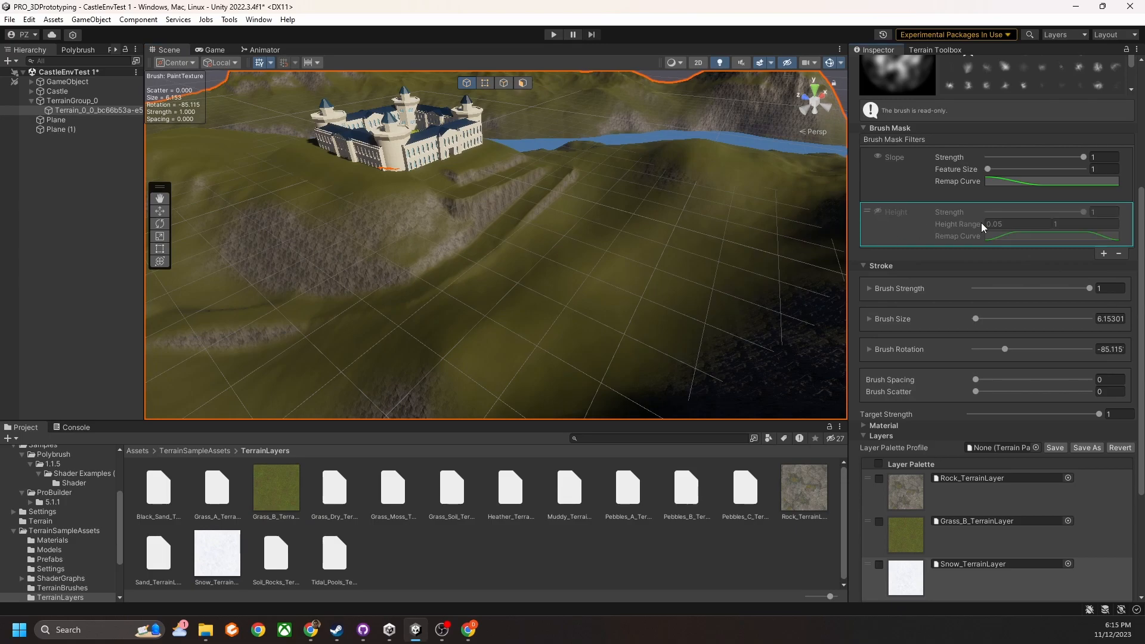
{"action": "mouse_move", "coordinate": [701, 218]}
{"action": "right_mouse_down"}
{"action": "mouse_move", "coordinate": [617, 287]}
{"action": "mouse_move", "coordinate": [517, 290]}
{"action": "right_mouse_up"}
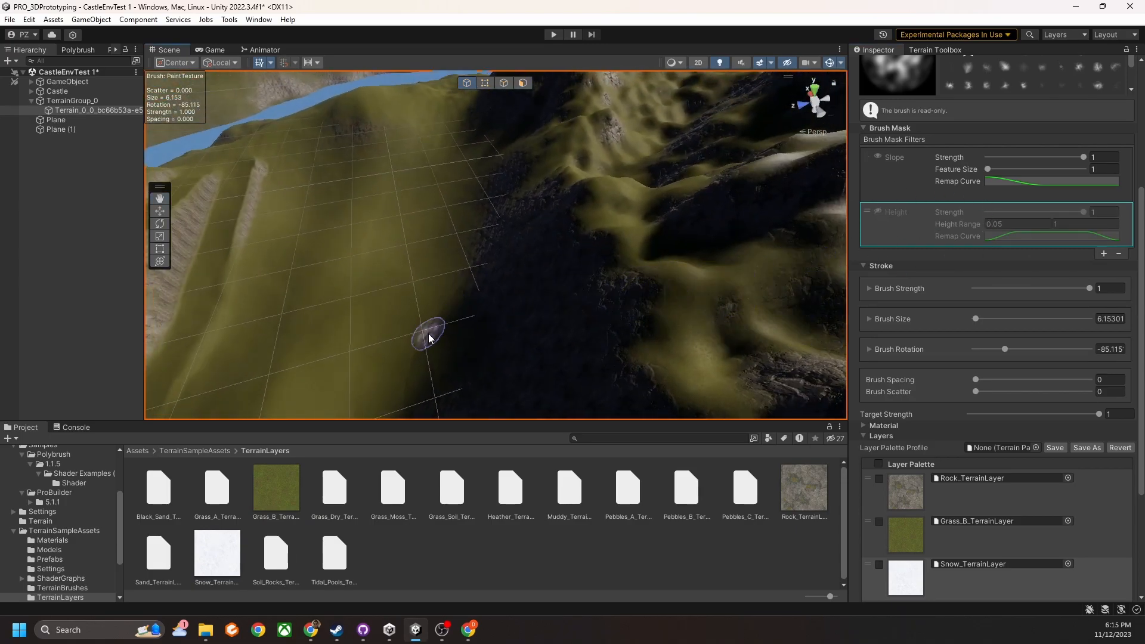
{"action": "mouse_move", "coordinate": [420, 342]}
{"action": "middle_mouse_down"}
{"action": "mouse_move", "coordinate": [432, 323]}
{"action": "mouse_move", "coordinate": [460, 322]}
{"action": "middle_mouse_up"}
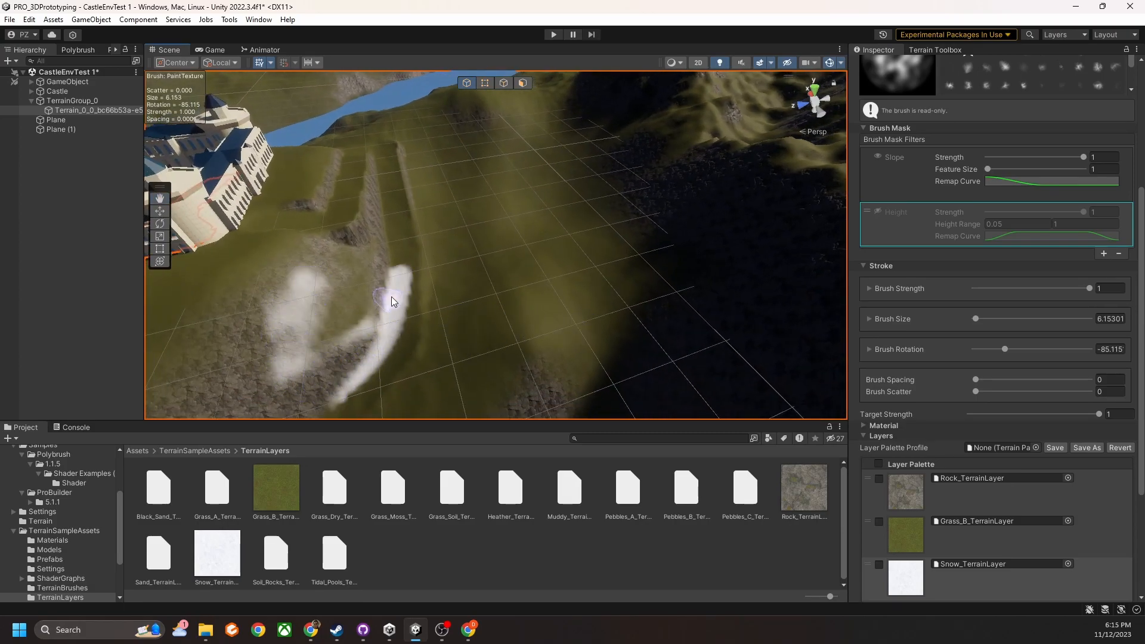
{"action": "mouse_move", "coordinate": [406, 284]}
{"action": "right_mouse_down"}
{"action": "mouse_move", "coordinate": [652, 217]}
{"action": "mouse_move", "coordinate": [344, 308]}
{"action": "right_mouse_up"}
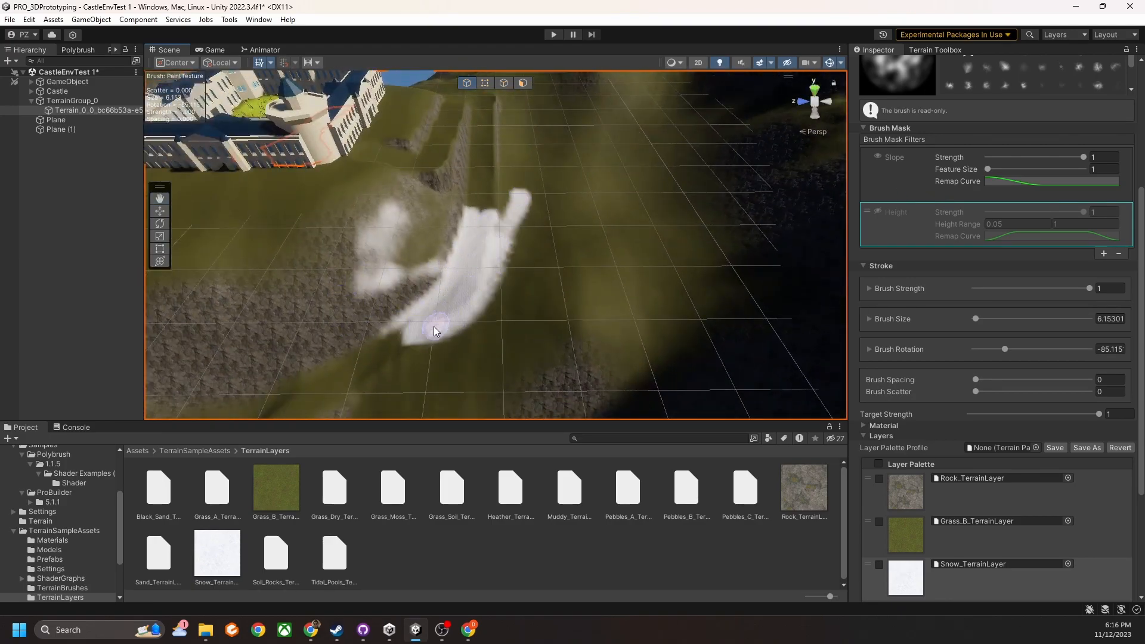
{"action": "right_click_drag", "start_coordinate": [446, 280], "coordinate": [658, 185]}
{"action": "right_click_drag", "start_coordinate": [803, 238], "coordinate": [497, 311]}
{"action": "key", "text": "ctrl+z"}
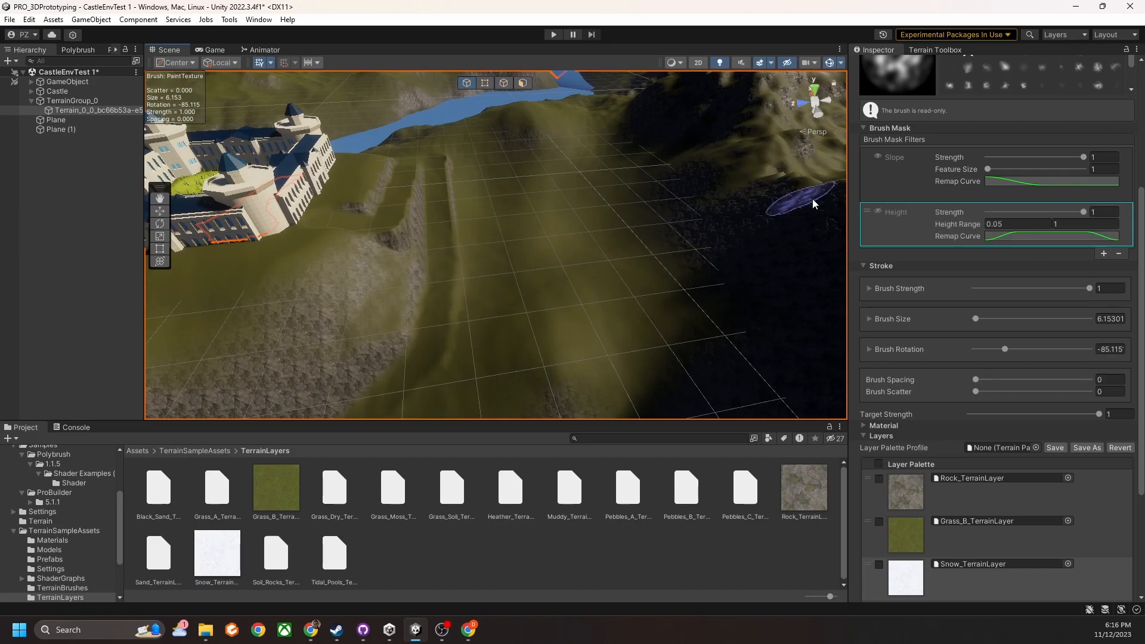
Turn off the Height brush mask filter and add Sand_TerrainLayer to the terrain's layer palette
{"action": "left_click", "coordinate": [880, 212]}
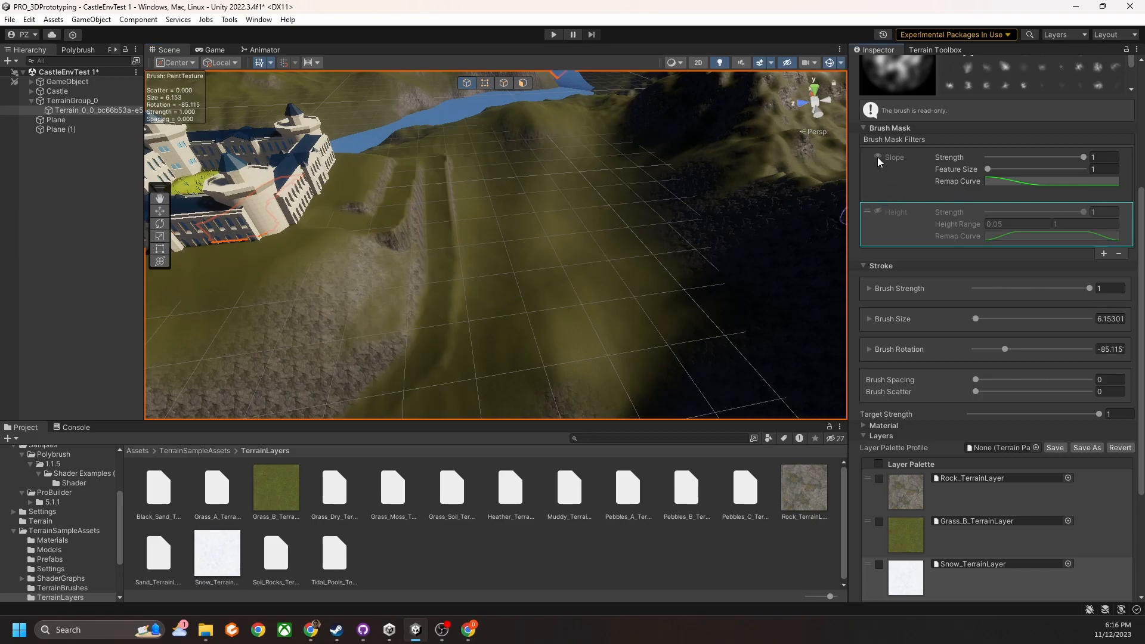
{"action": "scroll", "coordinate": [553, 302], "scroll_direction": "down", "scroll_amount": 10}
{"action": "middle_click_drag", "start_coordinate": [508, 292], "coordinate": [556, 261]}
{"action": "scroll", "coordinate": [545, 276], "scroll_direction": "up", "scroll_amount": 5}
{"action": "scroll", "coordinate": [552, 261], "scroll_direction": "up", "scroll_amount": 5}
{"action": "right_click_drag", "start_coordinate": [550, 261], "coordinate": [652, 253]}
{"action": "scroll", "coordinate": [620, 258], "scroll_direction": "down", "scroll_amount": 4}
{"action": "middle_click_drag", "start_coordinate": [593, 261], "coordinate": [554, 272]}
{"action": "right_click_drag", "start_coordinate": [429, 278], "coordinate": [493, 277]}
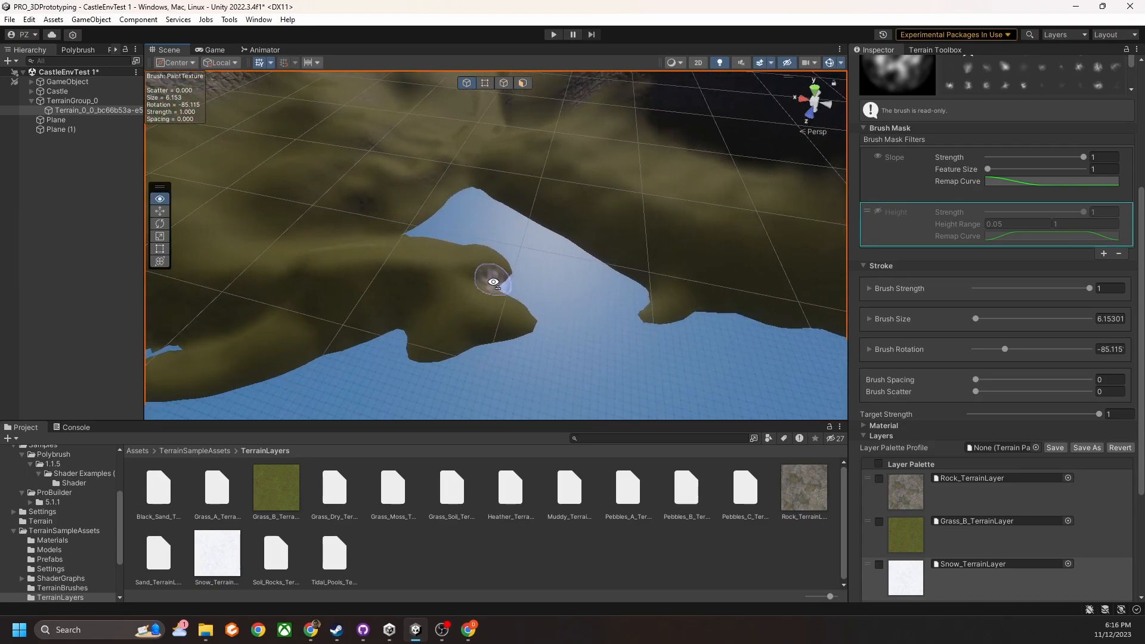
{"action": "scroll", "coordinate": [879, 438], "scroll_direction": "down", "scroll_amount": 5}
{"action": "left_click", "coordinate": [886, 452]}
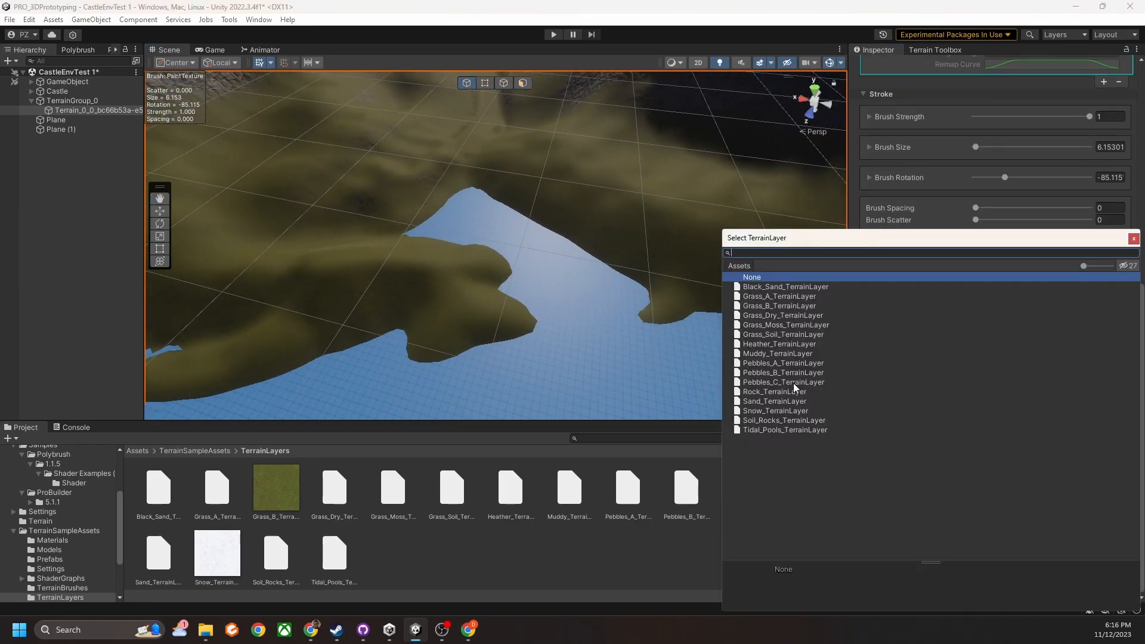
{"action": "double_click", "coordinate": [760, 404]}
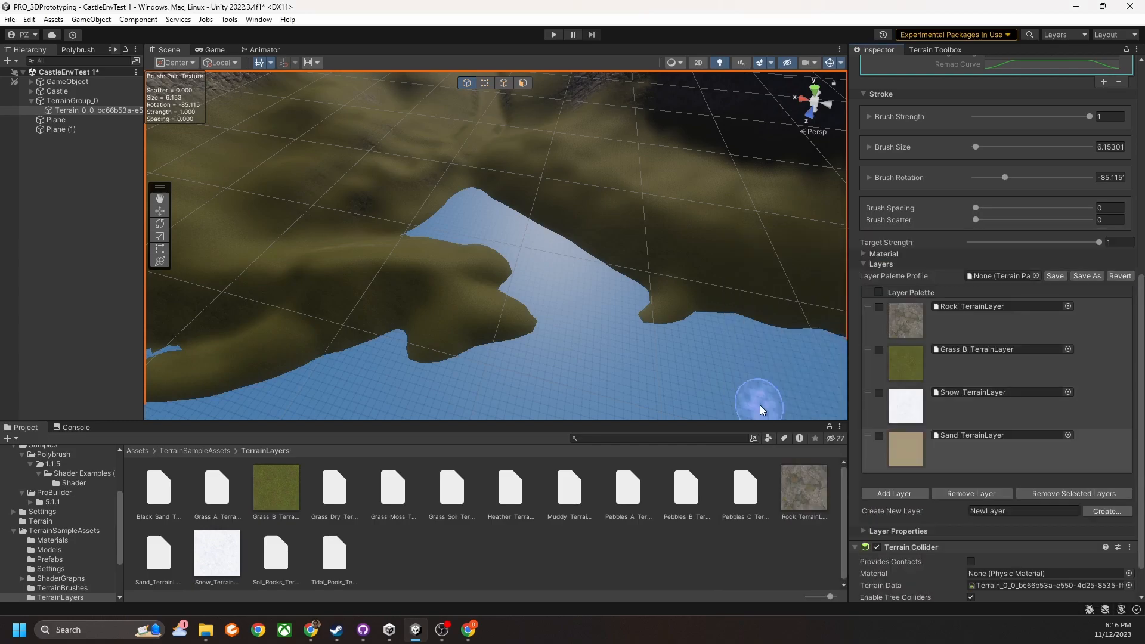
Select the sand layer and paint sand over the small headland at the water's edge
{"action": "scroll", "coordinate": [926, 148], "scroll_direction": "up", "scroll_amount": 3}
{"action": "scroll", "coordinate": [885, 130], "scroll_direction": "up", "scroll_amount": 1}
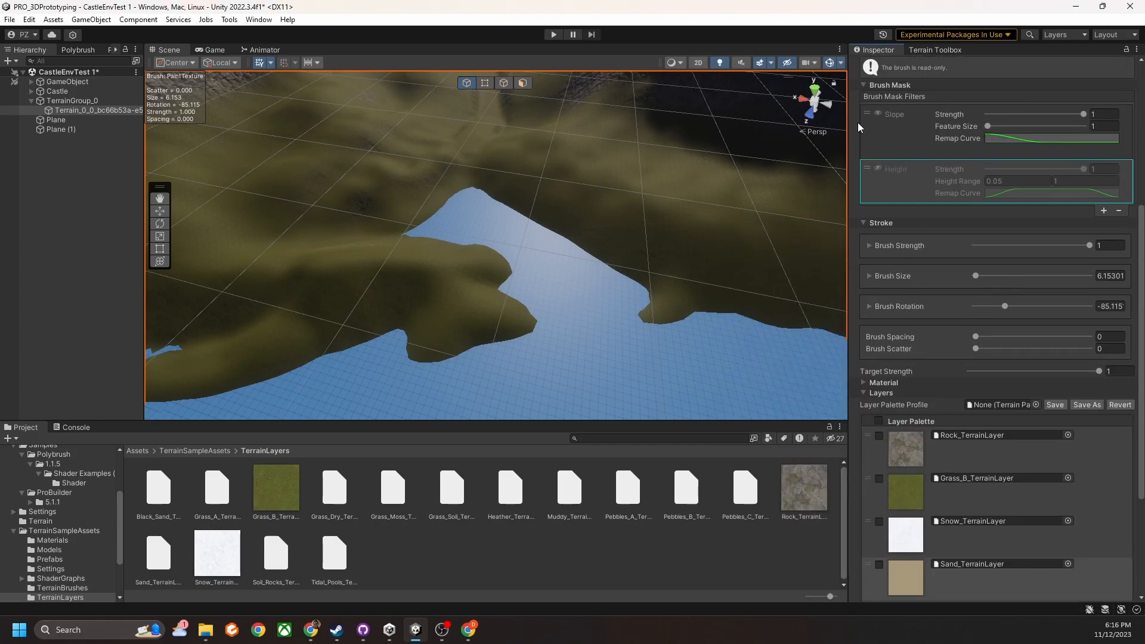
{"action": "scroll", "coordinate": [913, 468], "scroll_direction": "down", "scroll_amount": 5}
{"action": "left_click", "coordinate": [926, 410]}
{"action": "right_click_drag", "start_coordinate": [491, 245], "coordinate": [478, 289]}
{"action": "scroll", "coordinate": [472, 285], "scroll_direction": "down", "scroll_amount": 4}
{"action": "middle_click_drag", "start_coordinate": [468, 281], "coordinate": [503, 304]}
{"action": "key", "text": "s"}
{"action": "key", "text": "s"}
{"action": "mouse_move", "coordinate": [409, 251]}
{"action": "left_mouse_down"}
{"action": "mouse_move", "coordinate": [460, 260]}
{"action": "mouse_move", "coordinate": [429, 239]}
{"action": "mouse_move", "coordinate": [524, 235]}
{"action": "left_mouse_up"}
Set the brush size to about 26 and strength to about 0.53, and paint sand along the shoreline around the inlet
{"action": "key", "text": "a"}
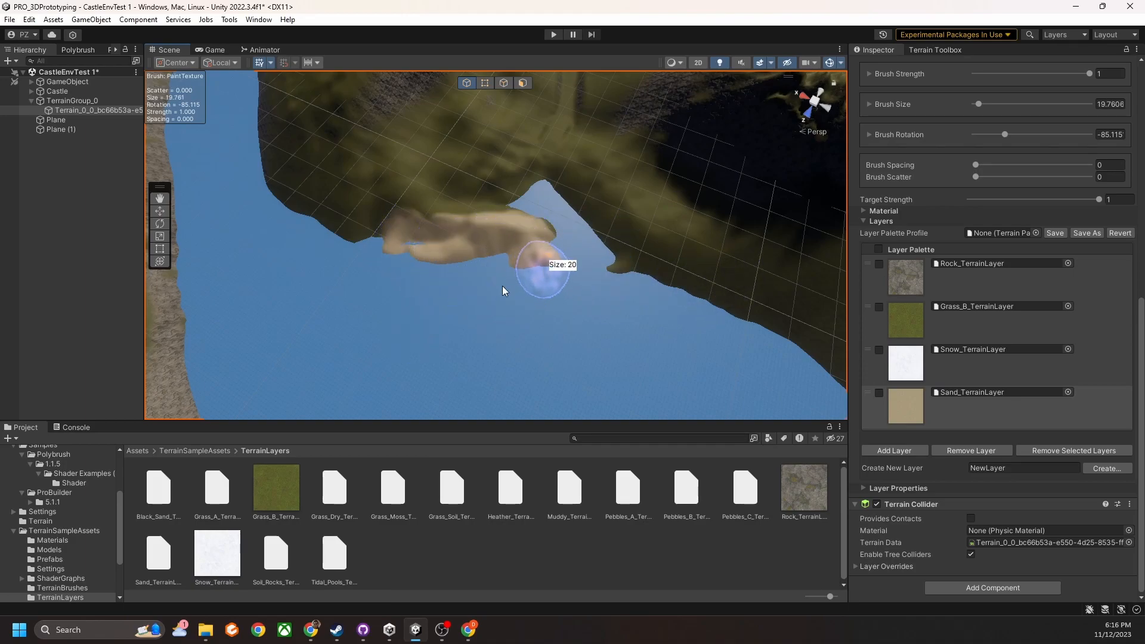
{"action": "key", "text": "a"}
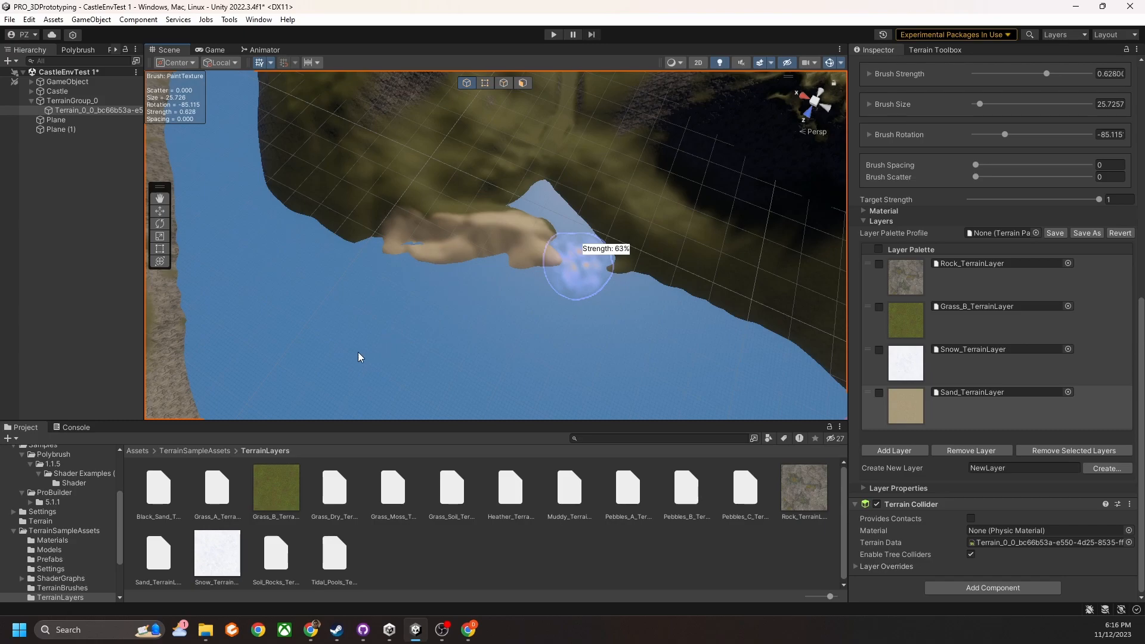
{"action": "mouse_move", "coordinate": [325, 236]}
{"action": "left_mouse_down"}
{"action": "mouse_move", "coordinate": [425, 253]}
{"action": "mouse_move", "coordinate": [499, 213]}
{"action": "mouse_move", "coordinate": [537, 231]}
{"action": "mouse_move", "coordinate": [539, 181]}
{"action": "mouse_move", "coordinate": [599, 271]}
{"action": "left_mouse_up"}
{"action": "right_click_drag", "start_coordinate": [677, 300], "coordinate": [709, 265]}
{"action": "mouse_move", "coordinate": [458, 302]}
{"action": "left_mouse_down"}
{"action": "mouse_move", "coordinate": [578, 283]}
{"action": "mouse_move", "coordinate": [643, 244]}
{"action": "mouse_move", "coordinate": [511, 295]}
{"action": "mouse_move", "coordinate": [648, 240]}
{"action": "left_mouse_up"}
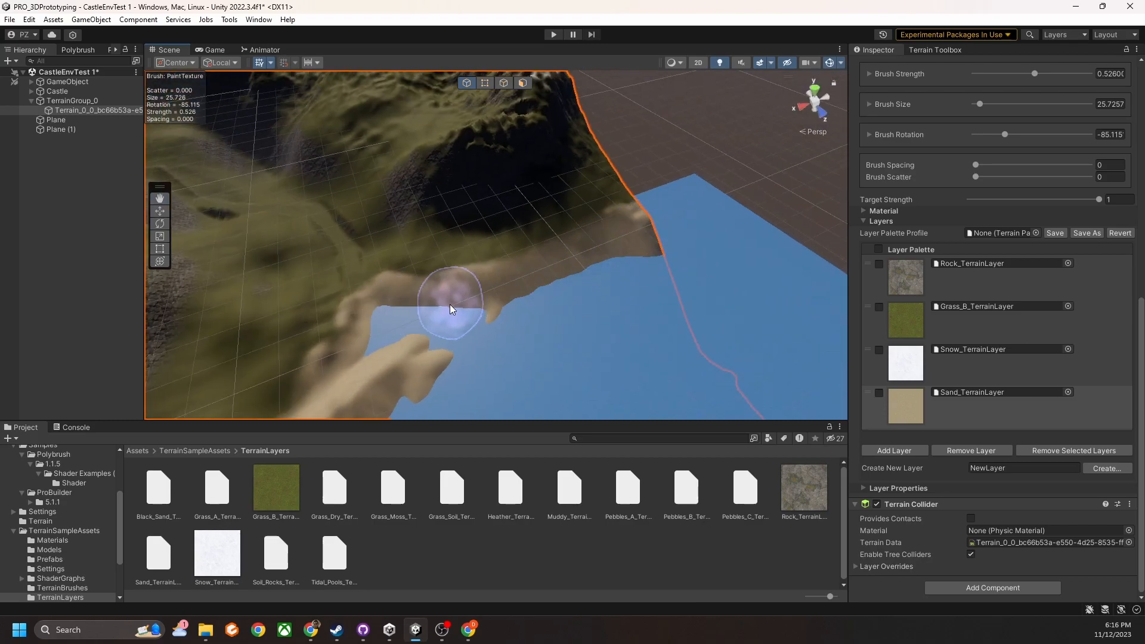
{"action": "right_click_drag", "start_coordinate": [453, 308], "coordinate": [330, 312]}
{"action": "mouse_move", "coordinate": [408, 308]}
{"action": "left_mouse_down"}
{"action": "mouse_move", "coordinate": [332, 225]}
{"action": "mouse_move", "coordinate": [389, 260]}
{"action": "mouse_move", "coordinate": [511, 281]}
{"action": "mouse_move", "coordinate": [396, 261]}
{"action": "mouse_move", "coordinate": [532, 322]}
{"action": "left_mouse_up"}
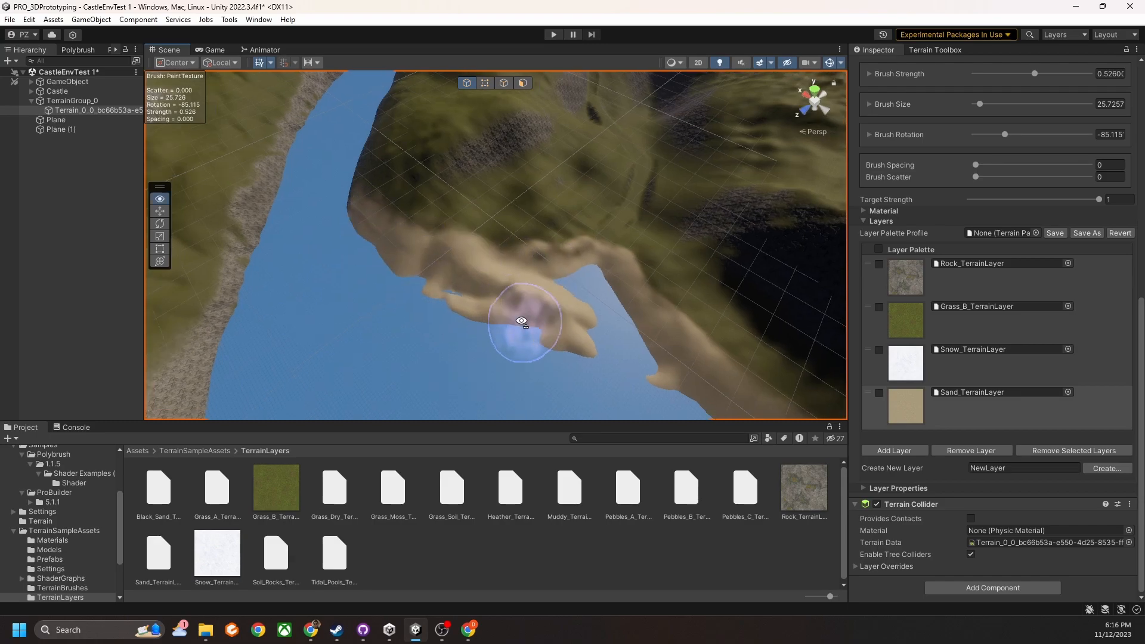
Paint sand along the river banks from the river mouth upstream past the castle
{"action": "right_click_drag", "start_coordinate": [532, 322], "coordinate": [283, 312]}
{"action": "mouse_move", "coordinate": [377, 317]}
{"action": "left_mouse_down"}
{"action": "mouse_move", "coordinate": [448, 268]}
{"action": "mouse_move", "coordinate": [525, 243]}
{"action": "mouse_move", "coordinate": [524, 221]}
{"action": "mouse_move", "coordinate": [289, 289]}
{"action": "mouse_move", "coordinate": [397, 302]}
{"action": "mouse_move", "coordinate": [605, 213]}
{"action": "mouse_move", "coordinate": [731, 180]}
{"action": "mouse_move", "coordinate": [608, 198]}
{"action": "left_mouse_up"}
{"action": "right_click_drag", "start_coordinate": [607, 197], "coordinate": [737, 164]}
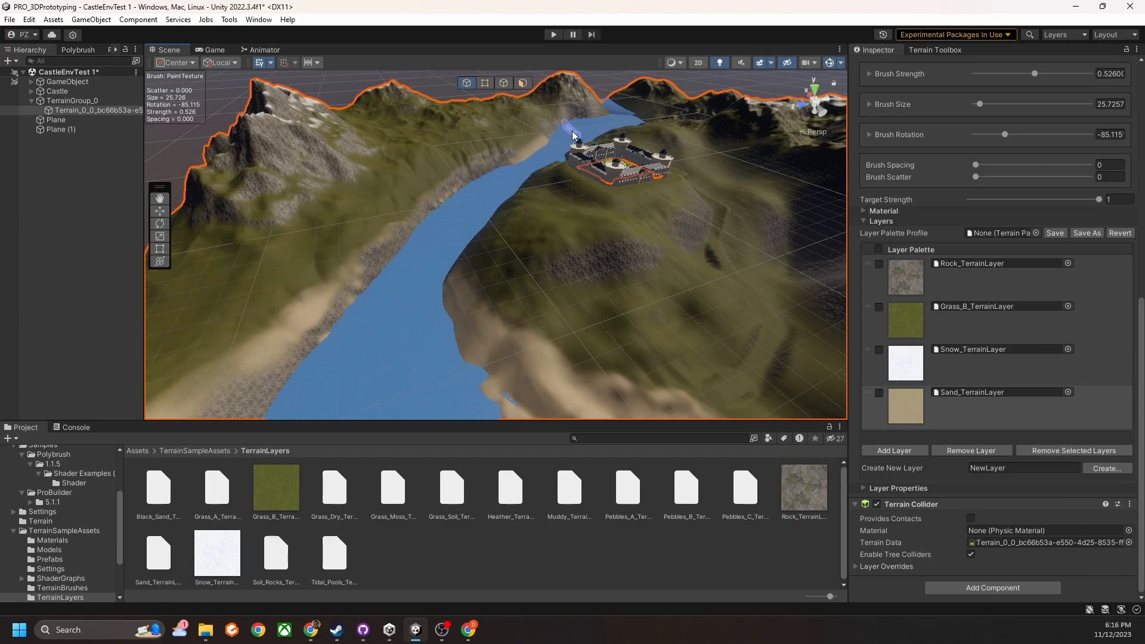
{"action": "mouse_move", "coordinate": [517, 167]}
{"action": "right_mouse_down"}
{"action": "mouse_move", "coordinate": [544, 220]}
{"action": "mouse_move", "coordinate": [604, 263]}
{"action": "right_mouse_up"}
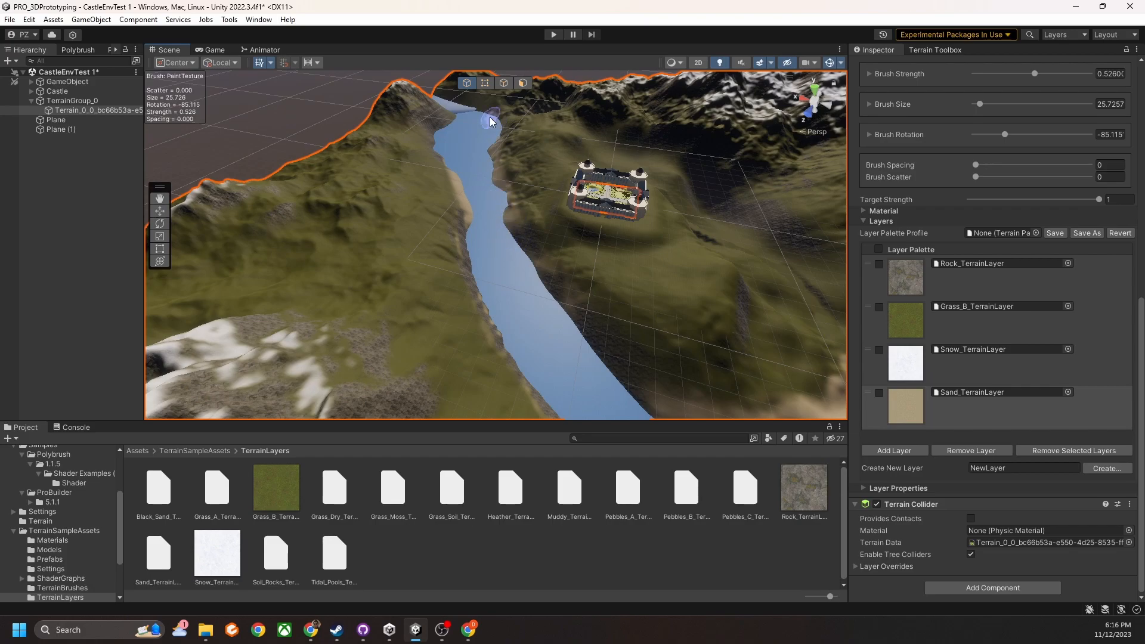
{"action": "middle_click_drag", "start_coordinate": [635, 394], "coordinate": [549, 360]}
{"action": "mouse_move", "coordinate": [694, 374]}
{"action": "right_mouse_down"}
{"action": "mouse_move", "coordinate": [634, 365]}
{"action": "mouse_move", "coordinate": [673, 338]}
{"action": "right_mouse_up"}
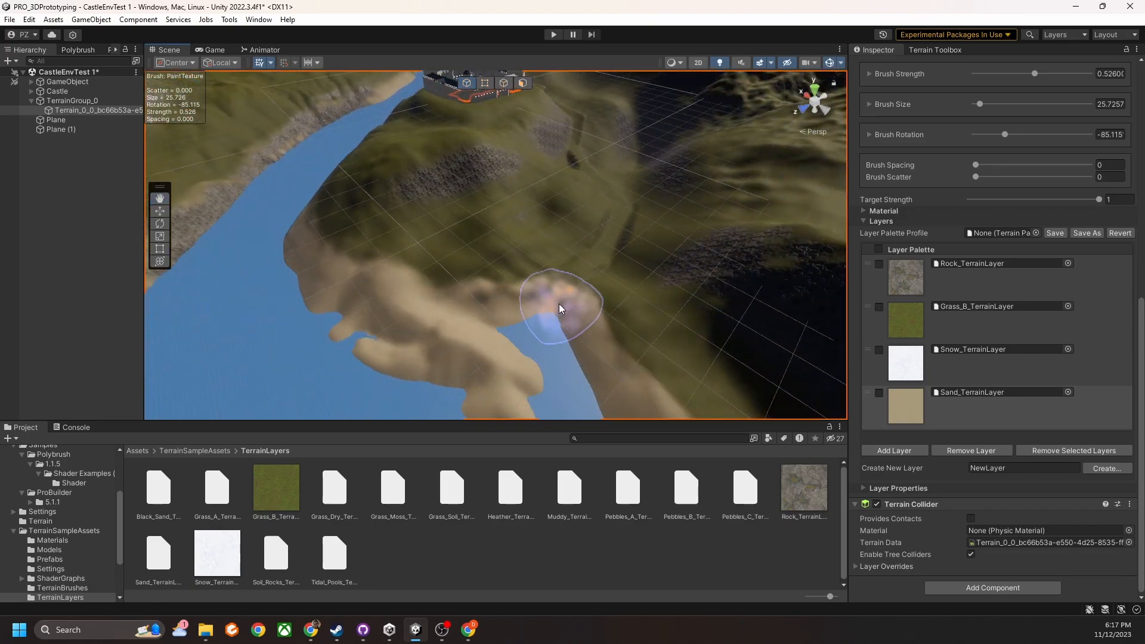
{"action": "mouse_move", "coordinate": [613, 373]}
{"action": "right_mouse_down"}
{"action": "mouse_move", "coordinate": [733, 370]}
{"action": "mouse_move", "coordinate": [559, 362]}
{"action": "mouse_move", "coordinate": [404, 306]}
{"action": "right_mouse_up"}
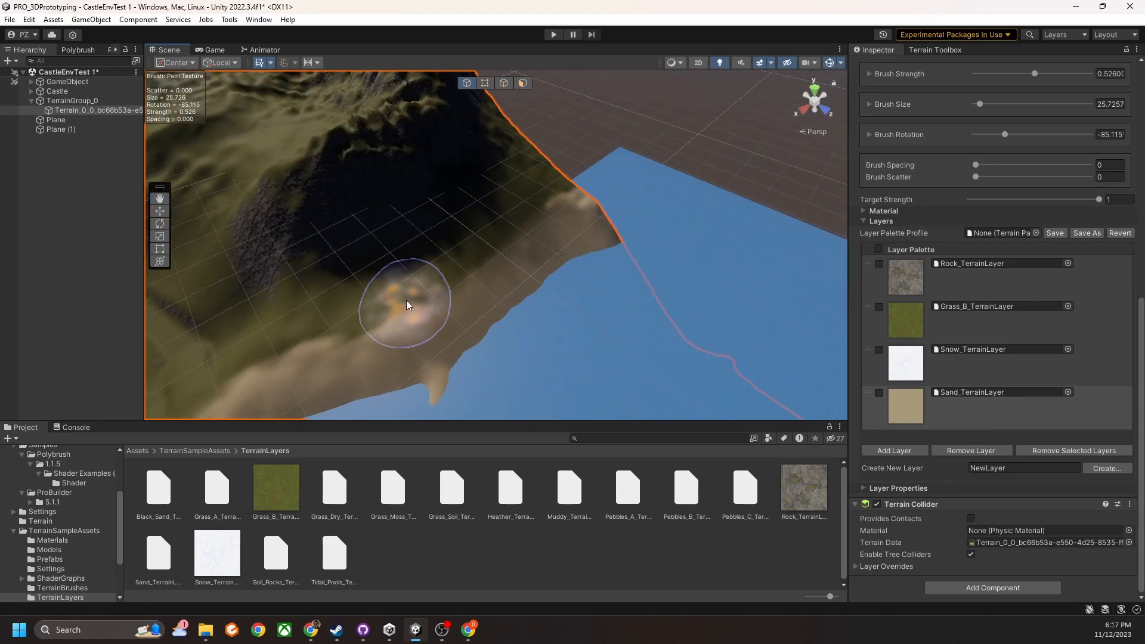
Add Heather_TerrainLayer to the layer palette for the ground around the castle
{"action": "mouse_move", "coordinate": [595, 222]}
{"action": "right_mouse_down"}
{"action": "mouse_move", "coordinate": [412, 191]}
{"action": "mouse_move", "coordinate": [537, 276]}
{"action": "mouse_move", "coordinate": [487, 235]}
{"action": "mouse_move", "coordinate": [523, 276]}
{"action": "mouse_move", "coordinate": [537, 248]}
{"action": "mouse_move", "coordinate": [616, 378]}
{"action": "mouse_move", "coordinate": [420, 260]}
{"action": "mouse_move", "coordinate": [256, 242]}
{"action": "mouse_move", "coordinate": [382, 358]}
{"action": "mouse_move", "coordinate": [498, 256]}
{"action": "mouse_move", "coordinate": [521, 259]}
{"action": "right_mouse_up"}
{"action": "middle_click_drag", "start_coordinate": [520, 259], "coordinate": [542, 261]}
{"action": "scroll", "coordinate": [511, 248], "scroll_direction": "down", "scroll_amount": 5}
{"action": "mouse_move", "coordinate": [511, 248]}
{"action": "right_mouse_down"}
{"action": "mouse_move", "coordinate": [440, 255]}
{"action": "mouse_move", "coordinate": [460, 257]}
{"action": "mouse_move", "coordinate": [450, 261]}
{"action": "right_mouse_up"}
{"action": "scroll", "coordinate": [491, 255], "scroll_direction": "up", "scroll_amount": 5}
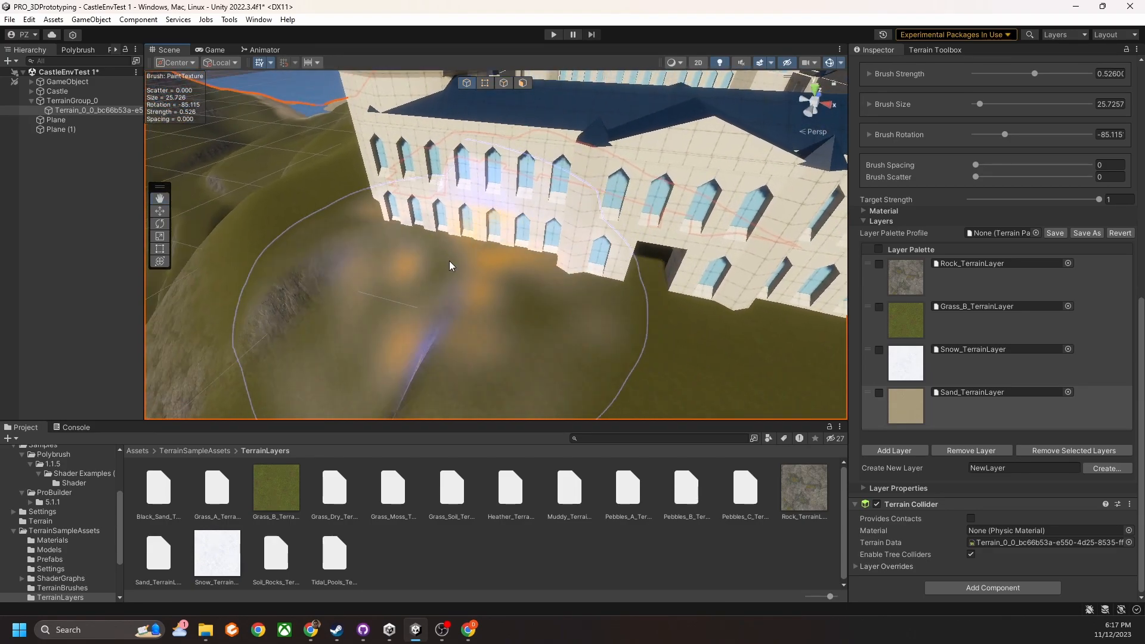
{"action": "left_click", "coordinate": [898, 450]}
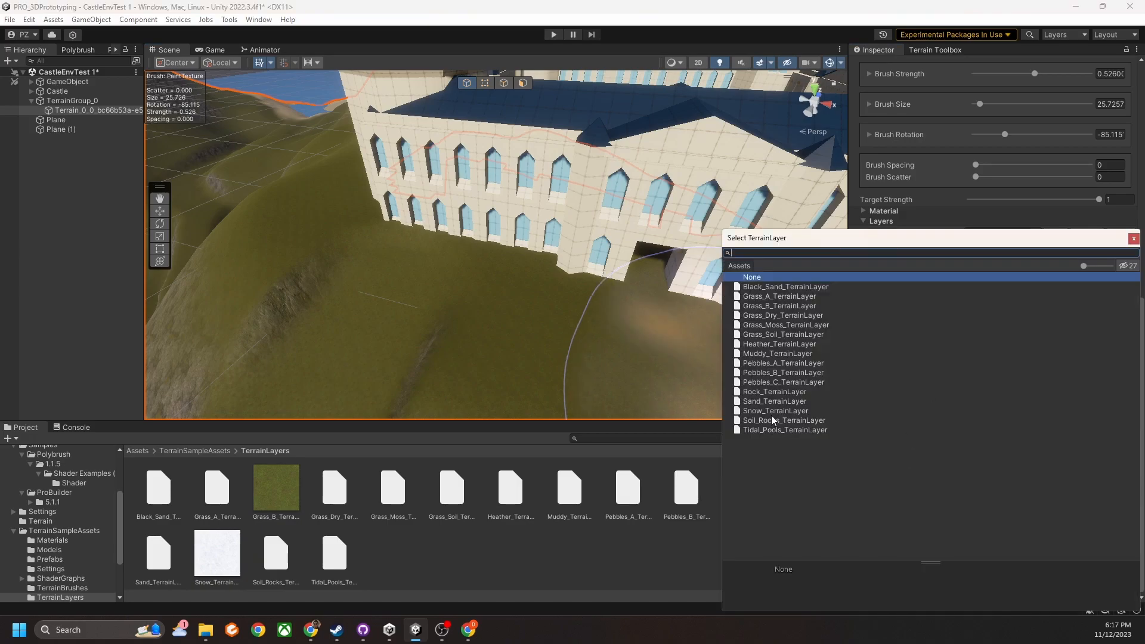
{"action": "double_click", "coordinate": [764, 345]}
Paint heather over the ground in front of the castle and down the path
{"action": "right_click_drag", "start_coordinate": [514, 251], "coordinate": [583, 235]}
{"action": "mouse_move", "coordinate": [583, 235]}
{"action": "left_mouse_down"}
{"action": "mouse_move", "coordinate": [545, 317]}
{"action": "mouse_move", "coordinate": [356, 330]}
{"action": "left_mouse_up"}
{"action": "right_click_drag", "start_coordinate": [356, 330], "coordinate": [453, 269]}
{"action": "scroll", "coordinate": [913, 251], "scroll_direction": "up", "scroll_amount": 5}
{"action": "left_click", "coordinate": [878, 104]}
{"action": "right_click_drag", "start_coordinate": [597, 239], "coordinate": [683, 276]}
{"action": "left_click_drag", "start_coordinate": [683, 277], "coordinate": [537, 286]}
{"action": "mouse_move", "coordinate": [537, 286]}
{"action": "right_mouse_down"}
{"action": "mouse_move", "coordinate": [456, 297]}
{"action": "mouse_move", "coordinate": [559, 342]}
{"action": "mouse_move", "coordinate": [531, 215]}
{"action": "mouse_move", "coordinate": [455, 277]}
{"action": "mouse_move", "coordinate": [445, 143]}
{"action": "mouse_move", "coordinate": [264, 205]}
{"action": "mouse_move", "coordinate": [567, 231]}
{"action": "right_mouse_up"}
Reduce the brush size to about 8 and strength to about 0.08, and blend patches of the sand layer into the path
{"action": "key", "text": "s"}
{"action": "key", "text": "a"}
{"action": "right_click_drag", "start_coordinate": [688, 230], "coordinate": [537, 269]}
{"action": "scroll", "coordinate": [923, 525], "scroll_direction": "down", "scroll_amount": 3}
{"action": "left_click", "coordinate": [912, 475]}
{"action": "left_click_drag", "start_coordinate": [531, 207], "coordinate": [674, 249]}
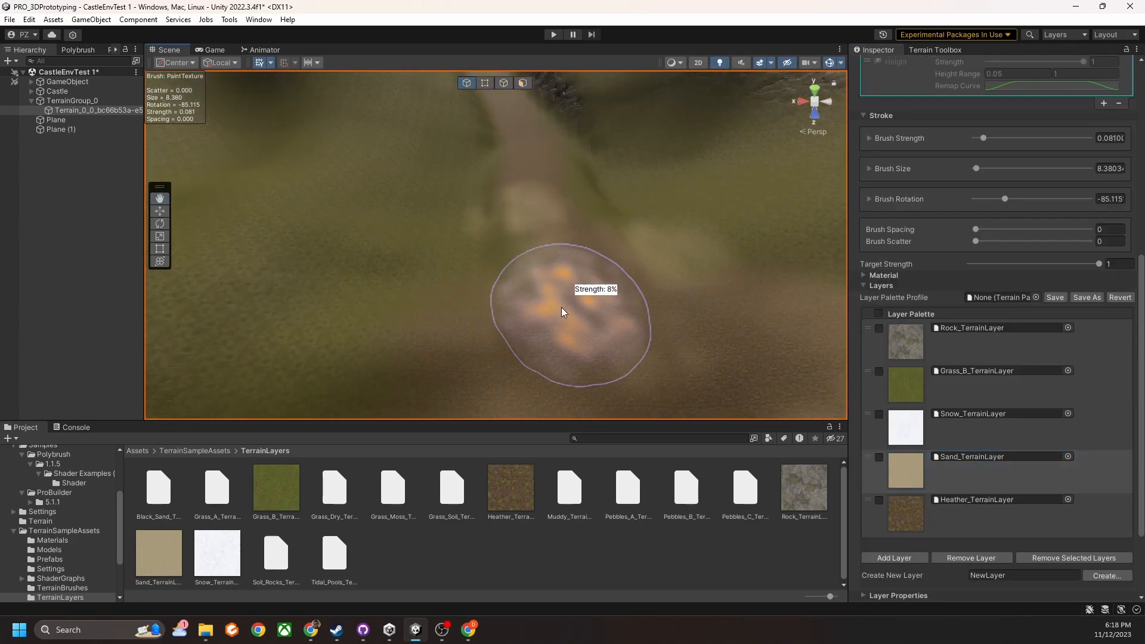
Add Pebbles_C_TerrainLayer to the layer palette and select it for painting
{"action": "mouse_move", "coordinate": [604, 246]}
{"action": "right_mouse_down"}
{"action": "mouse_move", "coordinate": [531, 276]}
{"action": "mouse_move", "coordinate": [596, 286]}
{"action": "right_mouse_up"}
{"action": "scroll", "coordinate": [922, 477], "scroll_direction": "down", "scroll_amount": 3}
{"action": "left_click", "coordinate": [895, 451]}
{"action": "double_click", "coordinate": [781, 382]}
{"action": "left_click", "coordinate": [907, 448]}
Set the brush size to about 5.5 and strength to about 0.11, and paint pebbles along the winding path and castle forecourt
{"action": "key", "text": "s"}
{"action": "mouse_move", "coordinate": [682, 353]}
{"action": "right_mouse_down"}
{"action": "mouse_move", "coordinate": [424, 315]}
{"action": "mouse_move", "coordinate": [512, 302]}
{"action": "right_mouse_up"}
{"action": "scroll", "coordinate": [519, 287], "scroll_direction": "down", "scroll_amount": 5}
{"action": "middle_click_drag", "start_coordinate": [525, 275], "coordinate": [547, 242]}
{"action": "mouse_move", "coordinate": [528, 258]}
{"action": "right_mouse_down"}
{"action": "mouse_move", "coordinate": [537, 187]}
{"action": "mouse_move", "coordinate": [506, 307]}
{"action": "mouse_move", "coordinate": [588, 168]}
{"action": "mouse_move", "coordinate": [349, 225]}
{"action": "mouse_move", "coordinate": [650, 159]}
{"action": "mouse_move", "coordinate": [568, 191]}
{"action": "mouse_move", "coordinate": [650, 195]}
{"action": "mouse_move", "coordinate": [509, 416]}
{"action": "mouse_move", "coordinate": [582, 238]}
{"action": "mouse_move", "coordinate": [508, 141]}
{"action": "mouse_move", "coordinate": [465, 146]}
{"action": "mouse_move", "coordinate": [445, 220]}
{"action": "mouse_move", "coordinate": [690, 179]}
{"action": "mouse_move", "coordinate": [486, 276]}
{"action": "mouse_move", "coordinate": [736, 297]}
{"action": "mouse_move", "coordinate": [559, 357]}
{"action": "mouse_move", "coordinate": [422, 263]}
{"action": "mouse_move", "coordinate": [525, 263]}
{"action": "mouse_move", "coordinate": [371, 128]}
{"action": "mouse_move", "coordinate": [309, 115]}
{"action": "mouse_move", "coordinate": [661, 284]}
{"action": "mouse_move", "coordinate": [795, 240]}
{"action": "right_mouse_up"}
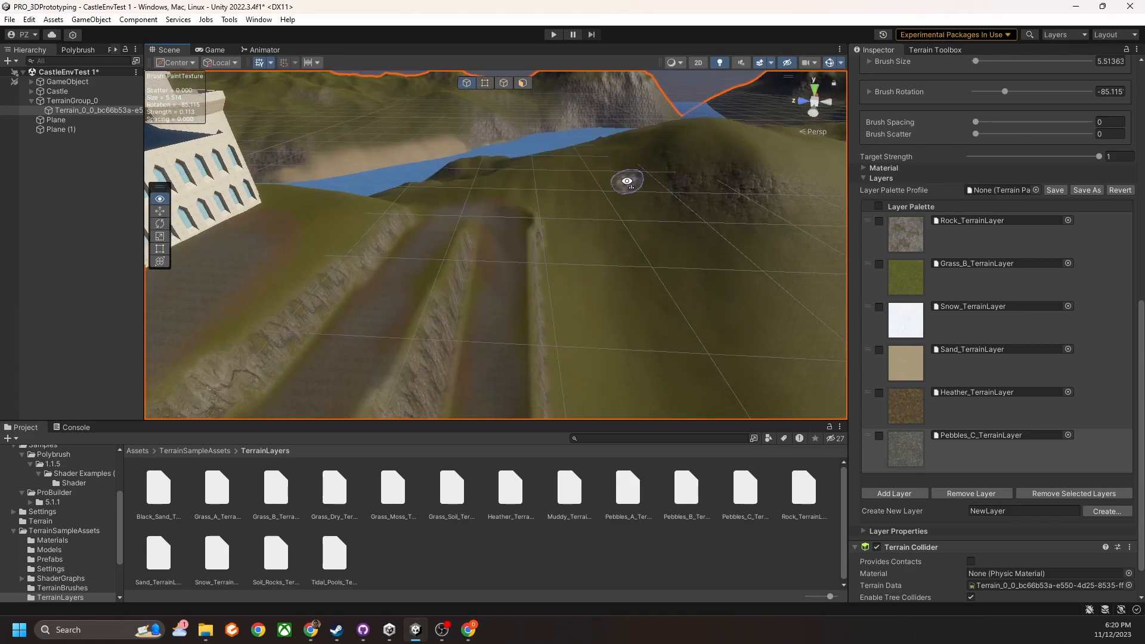
{"action": "mouse_move", "coordinate": [622, 179]}
{"action": "right_mouse_down"}
{"action": "mouse_move", "coordinate": [576, 256]}
{"action": "mouse_move", "coordinate": [631, 287]}
{"action": "mouse_move", "coordinate": [611, 275]}
{"action": "mouse_move", "coordinate": [537, 291]}
{"action": "mouse_move", "coordinate": [717, 278]}
{"action": "mouse_move", "coordinate": [402, 289]}
{"action": "mouse_move", "coordinate": [461, 294]}
{"action": "mouse_move", "coordinate": [391, 268]}
{"action": "mouse_move", "coordinate": [384, 297]}
{"action": "mouse_move", "coordinate": [530, 327]}
{"action": "mouse_move", "coordinate": [511, 324]}
{"action": "mouse_move", "coordinate": [603, 256]}
{"action": "mouse_move", "coordinate": [656, 241]}
{"action": "mouse_move", "coordinate": [603, 363]}
{"action": "mouse_move", "coordinate": [551, 386]}
{"action": "mouse_move", "coordinate": [337, 358]}
{"action": "mouse_move", "coordinate": [447, 256]}
{"action": "mouse_move", "coordinate": [417, 199]}
{"action": "mouse_move", "coordinate": [458, 187]}
{"action": "mouse_move", "coordinate": [663, 191]}
{"action": "mouse_move", "coordinate": [710, 213]}
{"action": "right_mouse_up"}
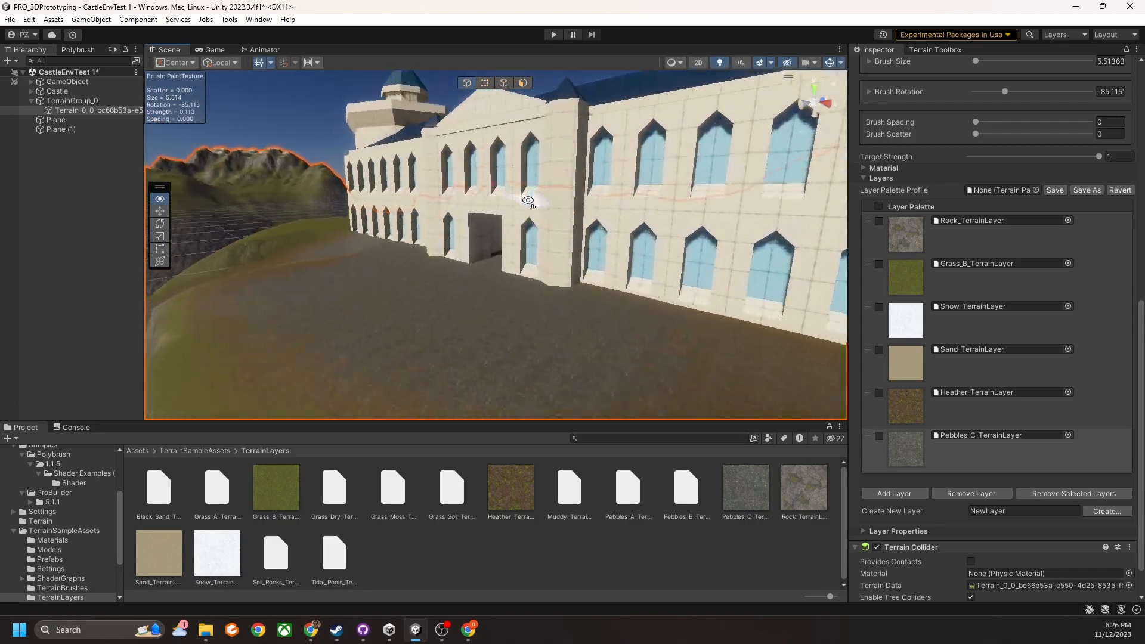
{"action": "right_click_drag", "start_coordinate": [496, 233], "coordinate": [302, 269]}
{"action": "right_click_drag", "start_coordinate": [596, 256], "coordinate": [670, 248]}
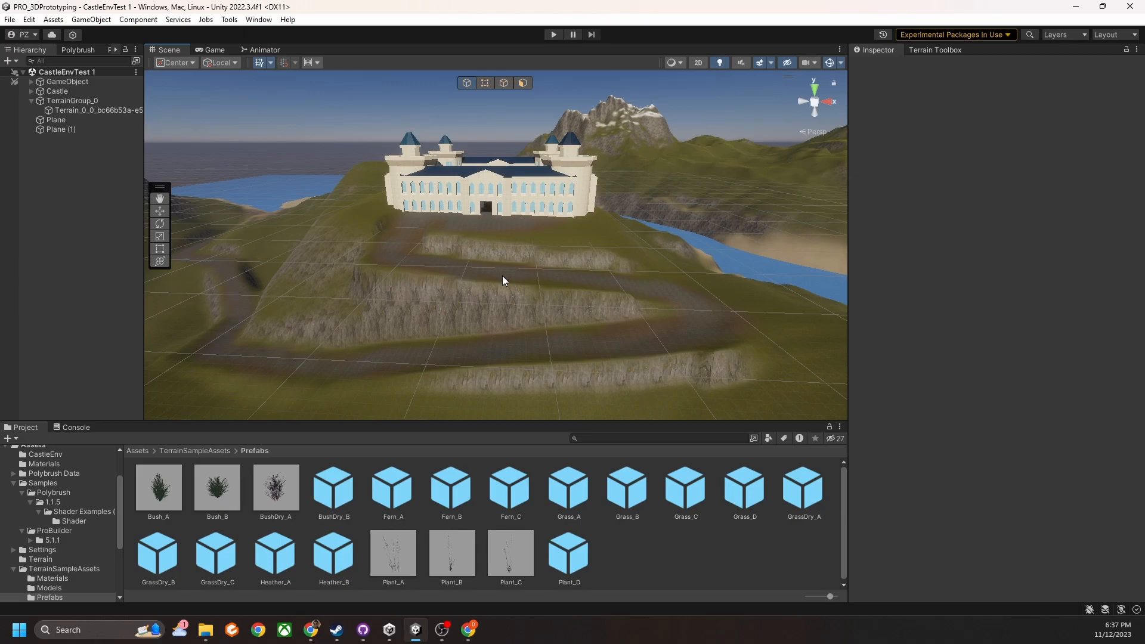
Select the terrain, switch it to Paint Details mode, and review the brush, mask filter, stroke and detail settings
{"action": "mouse_move", "coordinate": [588, 285]}
{"action": "right_mouse_down"}
{"action": "mouse_move", "coordinate": [567, 278]}
{"action": "mouse_move", "coordinate": [583, 284]}
{"action": "right_mouse_up"}
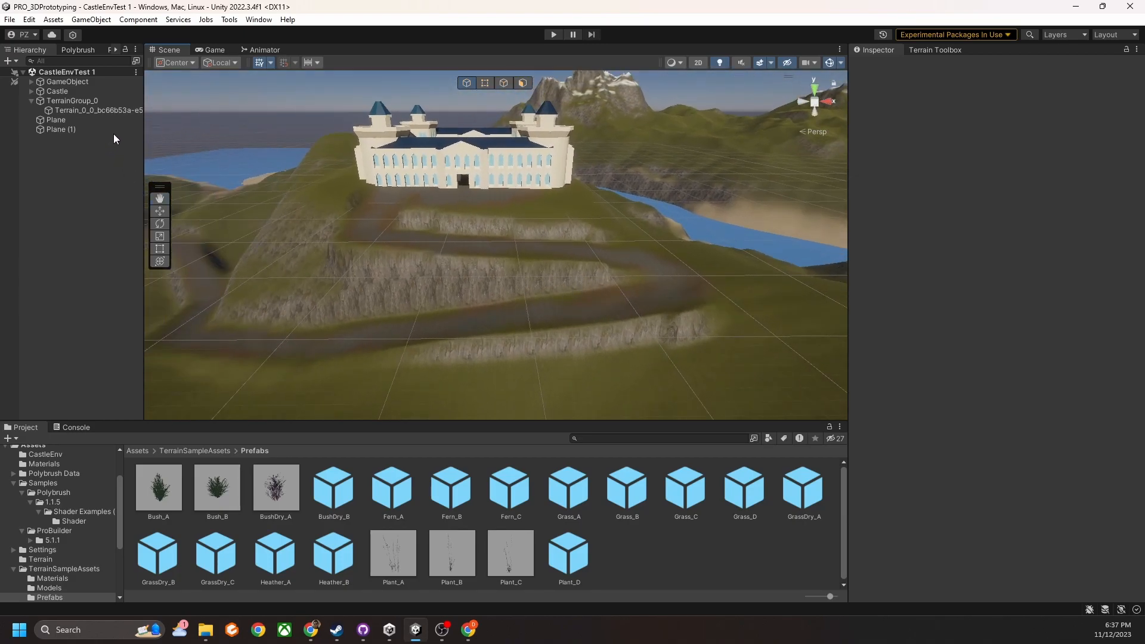
{"action": "left_click", "coordinate": [95, 110]}
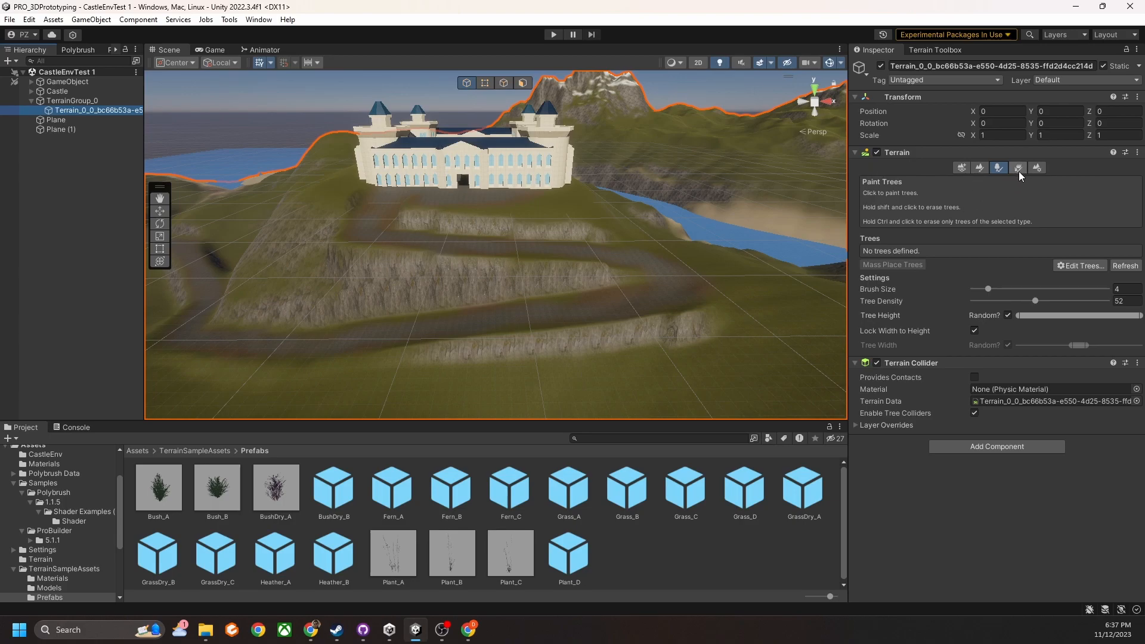
{"action": "mouse_move", "coordinate": [405, 237]}
{"action": "right_mouse_down"}
{"action": "mouse_move", "coordinate": [460, 263]}
{"action": "mouse_move", "coordinate": [491, 260]}
{"action": "mouse_move", "coordinate": [509, 249]}
{"action": "mouse_move", "coordinate": [498, 243]}
{"action": "mouse_move", "coordinate": [534, 258]}
{"action": "mouse_move", "coordinate": [522, 256]}
{"action": "right_mouse_up"}
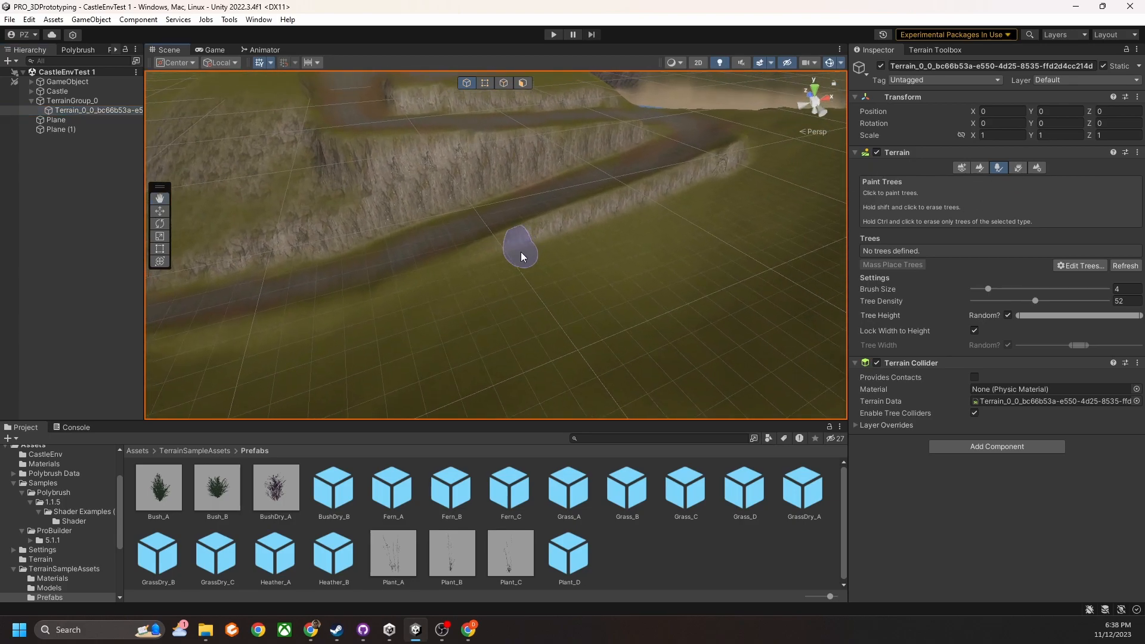
{"action": "left_click", "coordinate": [1019, 169]}
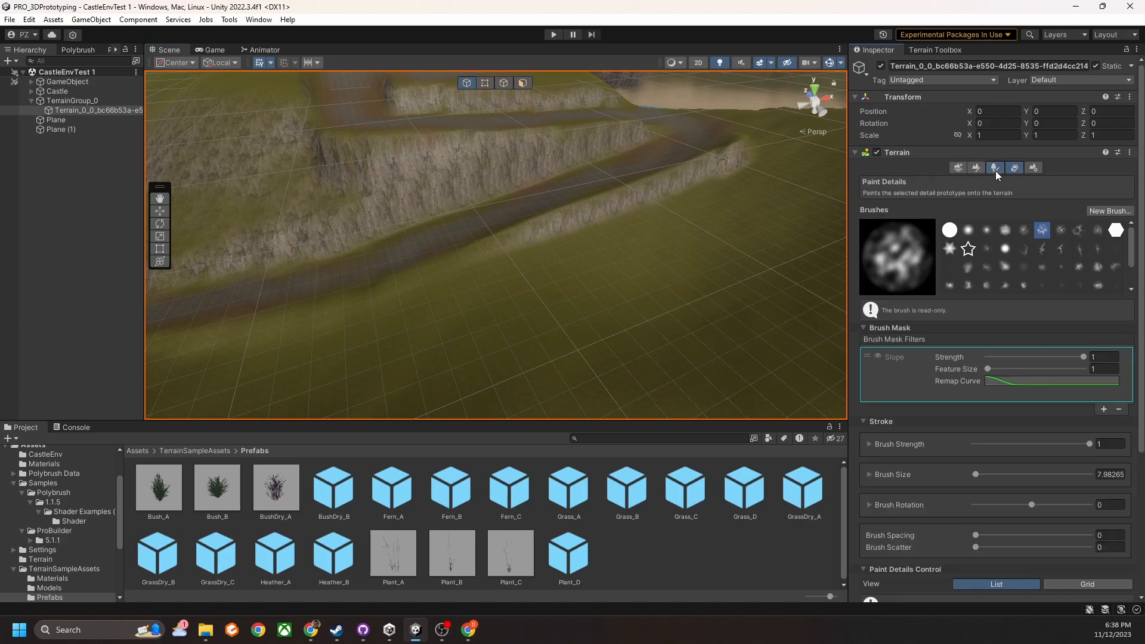
{"action": "left_click", "coordinate": [996, 169]}
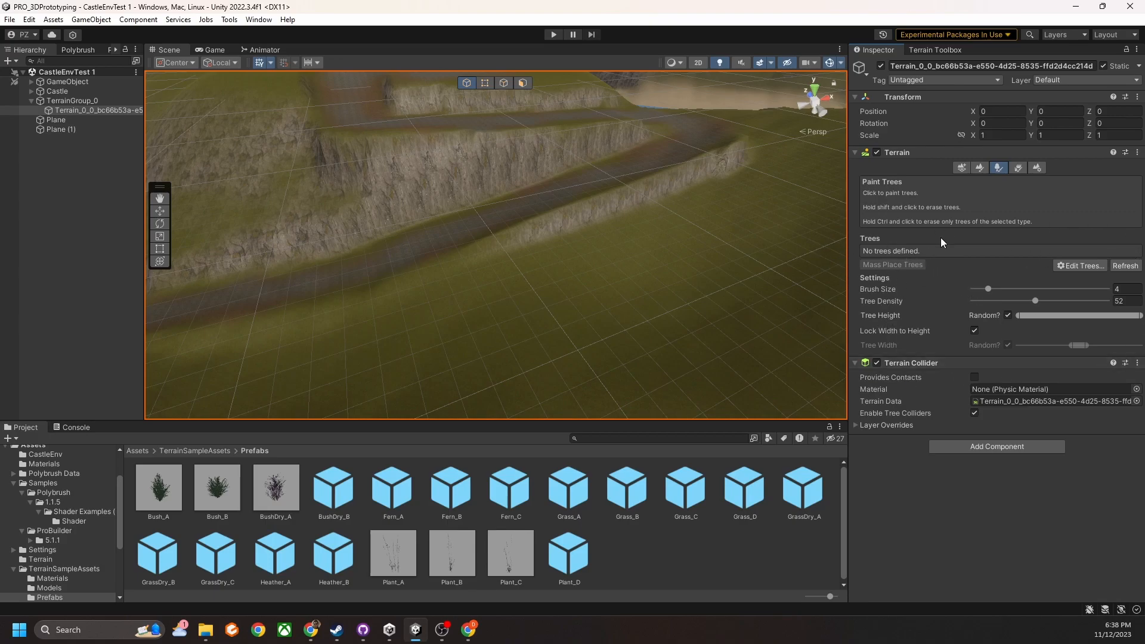
{"action": "left_click", "coordinate": [1019, 169]}
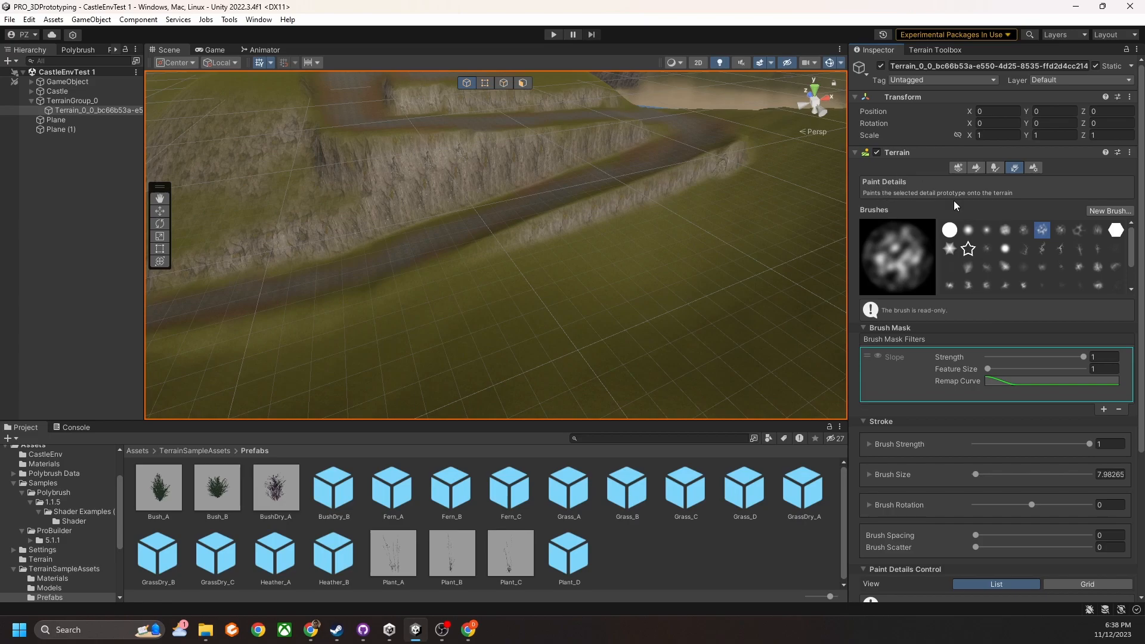
{"action": "scroll", "coordinate": [949, 399], "scroll_direction": "down", "scroll_amount": 3}
{"action": "scroll", "coordinate": [973, 233], "scroll_direction": "up", "scroll_amount": 3}
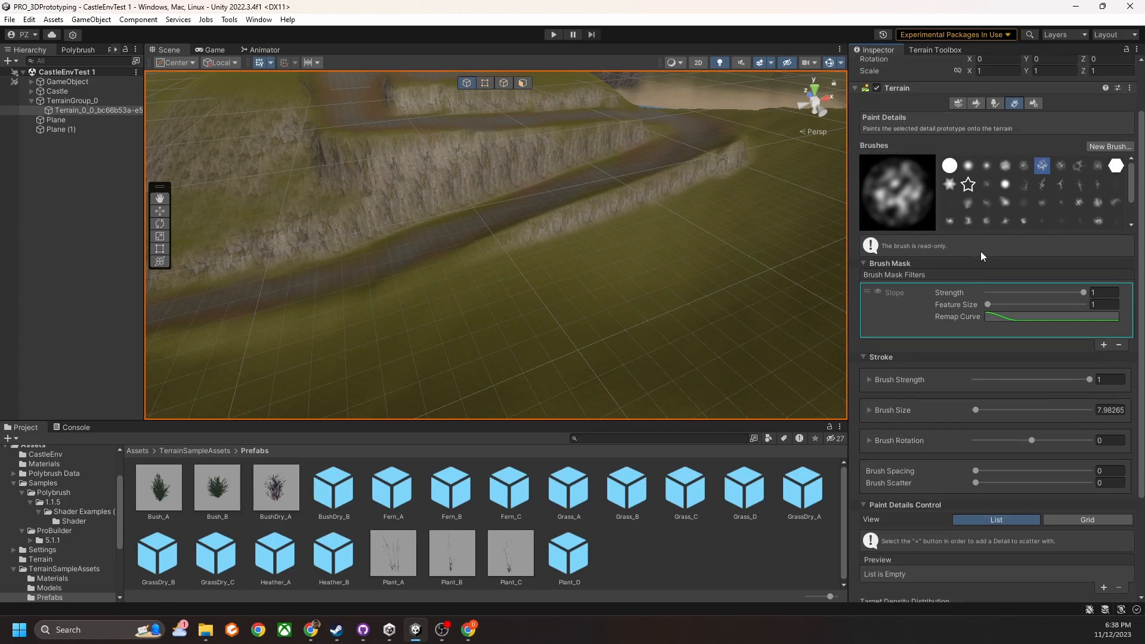
{"action": "scroll", "coordinate": [990, 239], "scroll_direction": "down", "scroll_amount": 3}
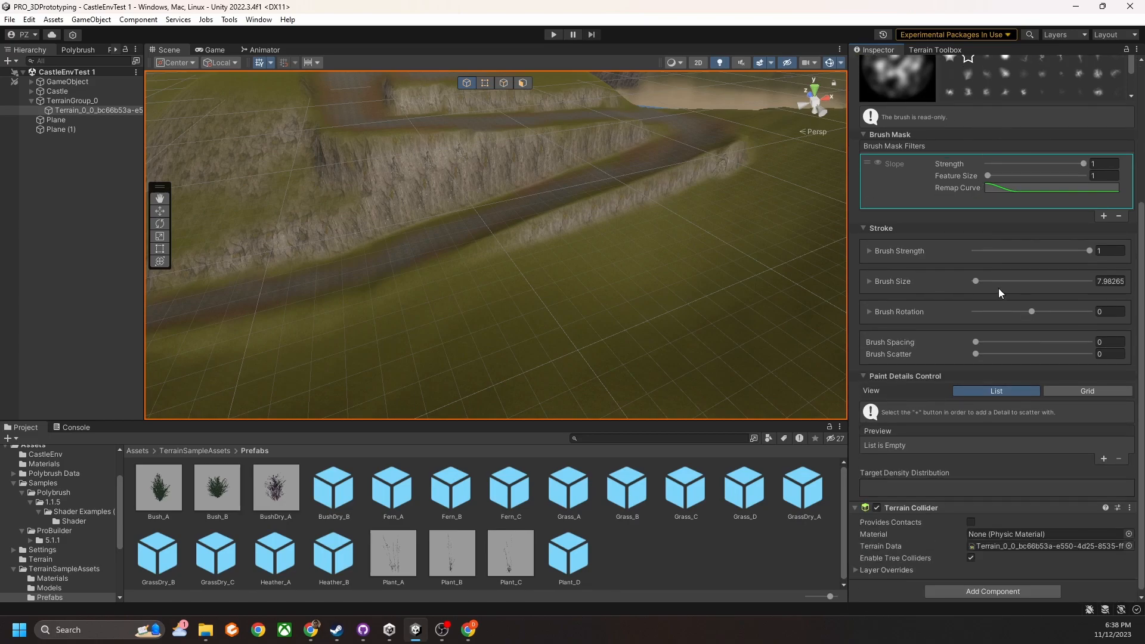
{"action": "scroll", "coordinate": [990, 316], "scroll_direction": "up", "scroll_amount": 2}
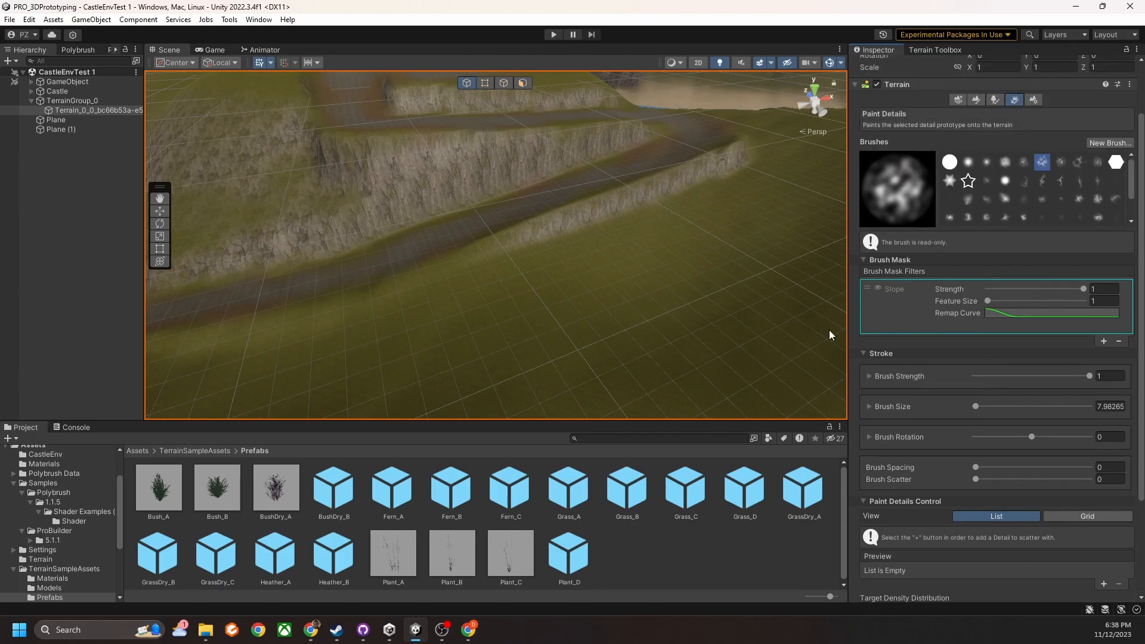
{"action": "scroll", "coordinate": [960, 278], "scroll_direction": "up", "scroll_amount": 1}
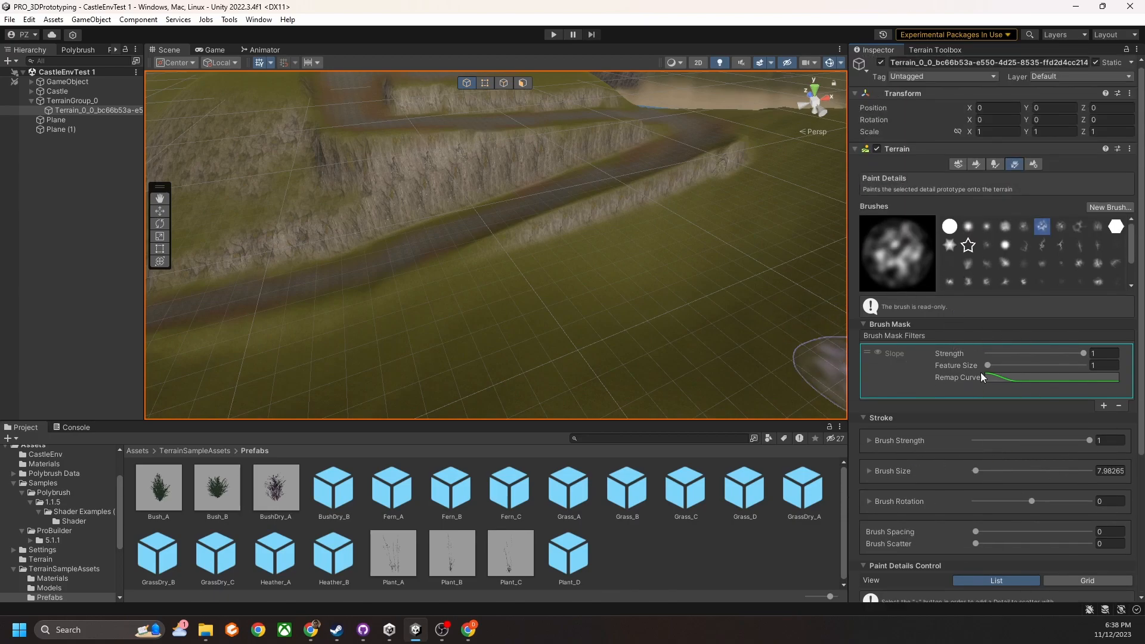
Switch the terrain to Paint Trees mode and bring the grassy slope beside the path into view
{"action": "left_click", "coordinate": [995, 166]}
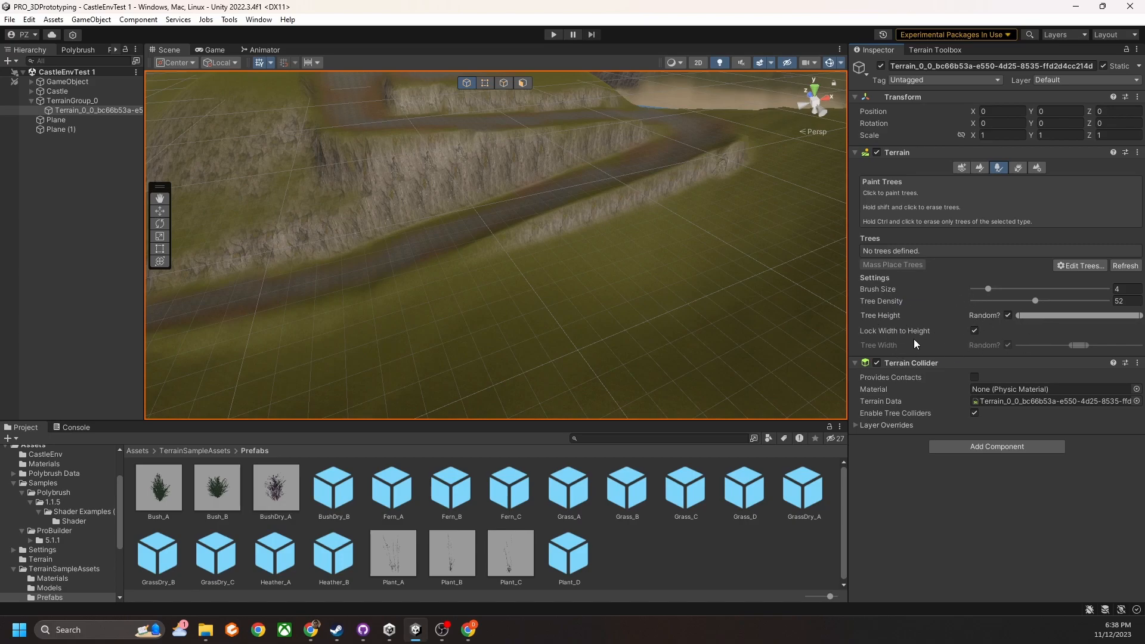
{"action": "scroll", "coordinate": [667, 305], "scroll_direction": "up", "scroll_amount": 5}
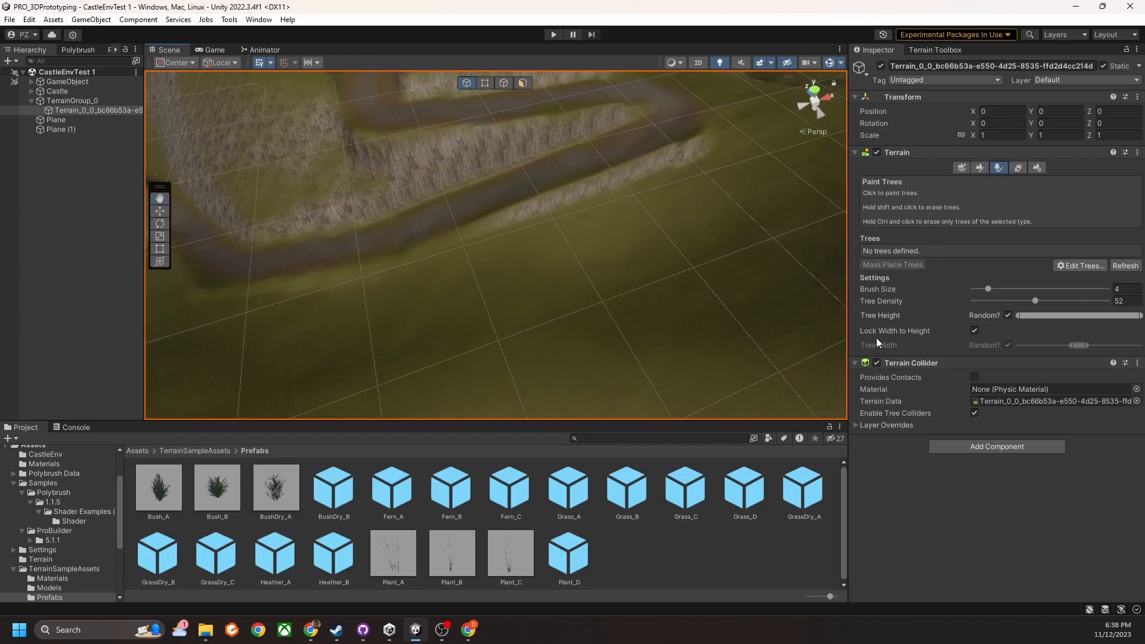
{"action": "right_click_drag", "start_coordinate": [830, 332], "coordinate": [594, 234]}
{"action": "right_click_drag", "start_coordinate": [568, 247], "coordinate": [600, 248]}
{"action": "right_click_drag", "start_coordinate": [678, 238], "coordinate": [591, 239]}
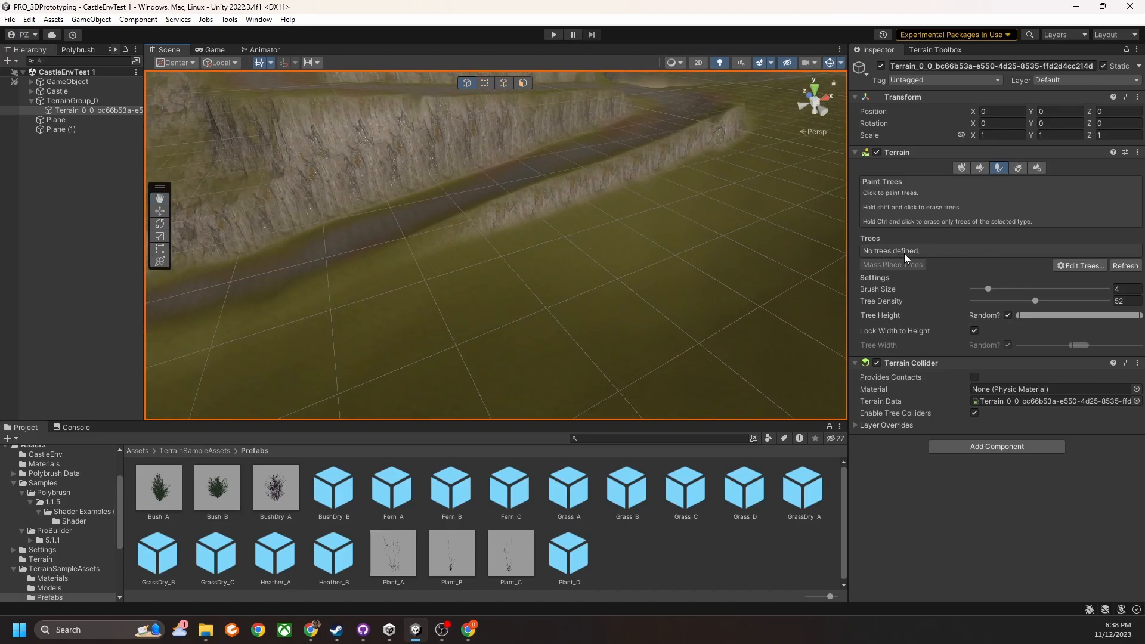
Add the Bush_A prefab to the terrain's tree palette
{"action": "left_click", "coordinate": [1081, 266]}
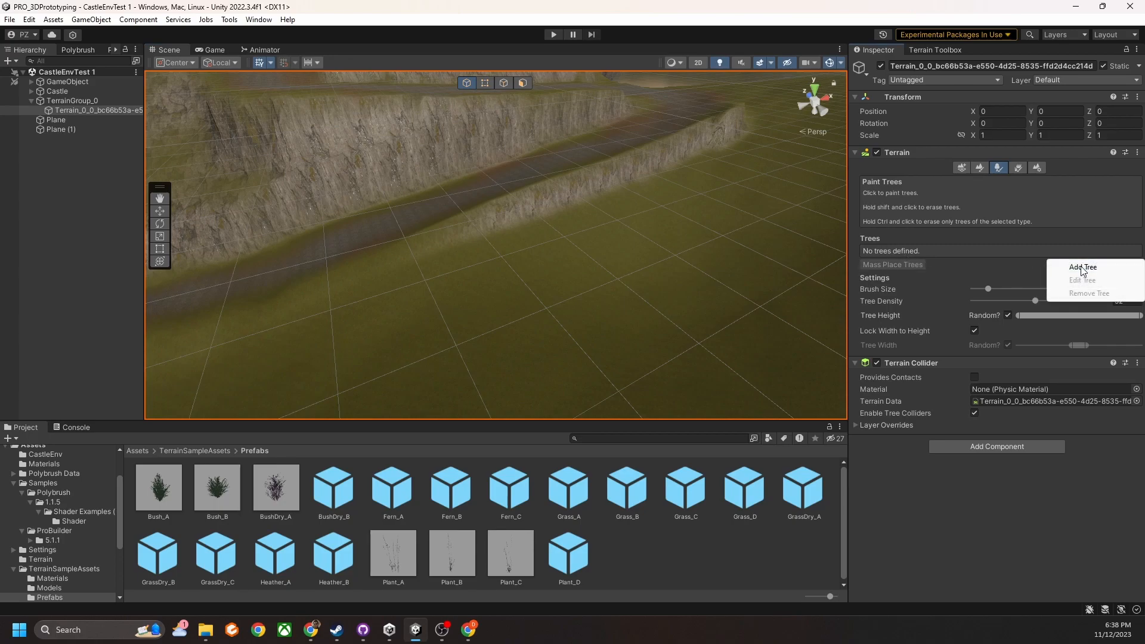
{"action": "left_click", "coordinate": [1076, 264]}
{"action": "left_click", "coordinate": [1080, 267]}
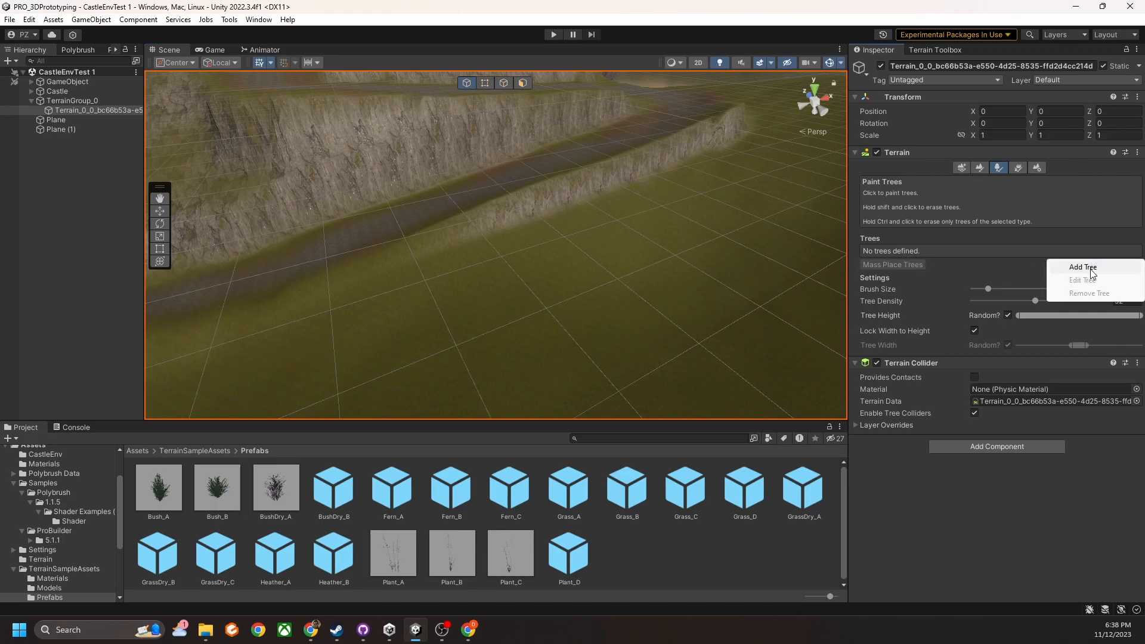
{"action": "left_click", "coordinate": [1089, 267]}
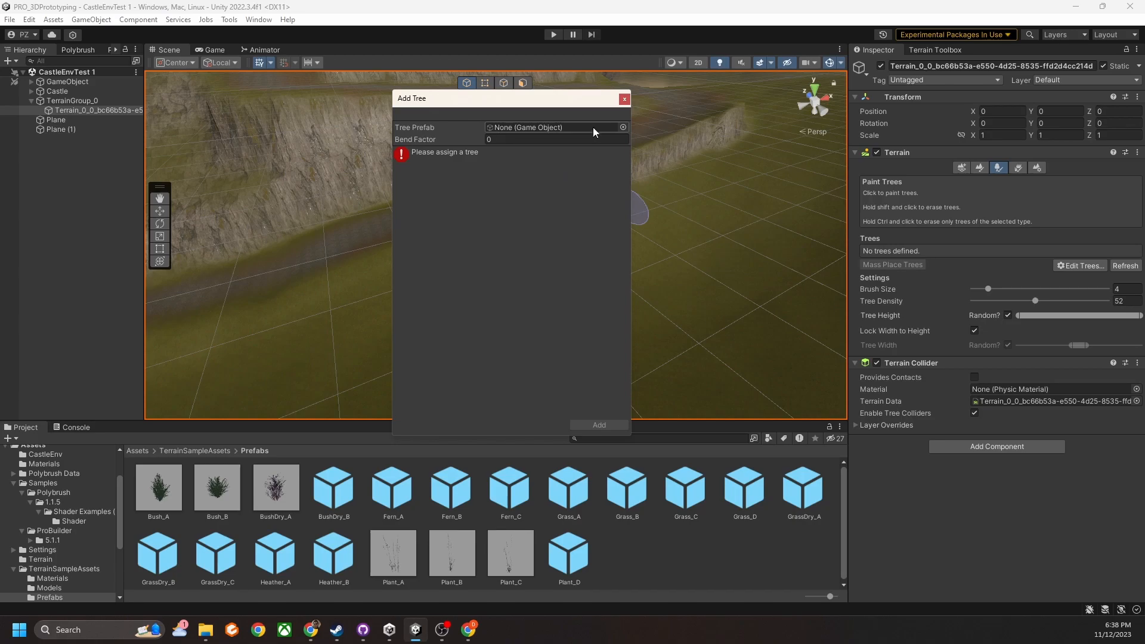
{"action": "left_click", "coordinate": [622, 127]}
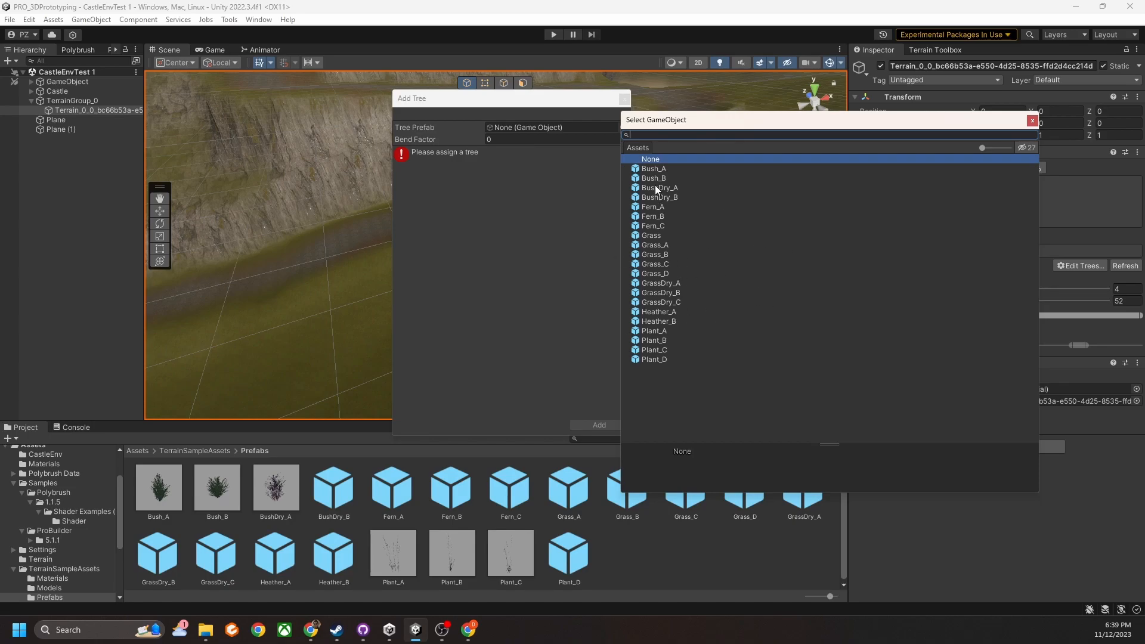
{"action": "left_click", "coordinate": [654, 168]}
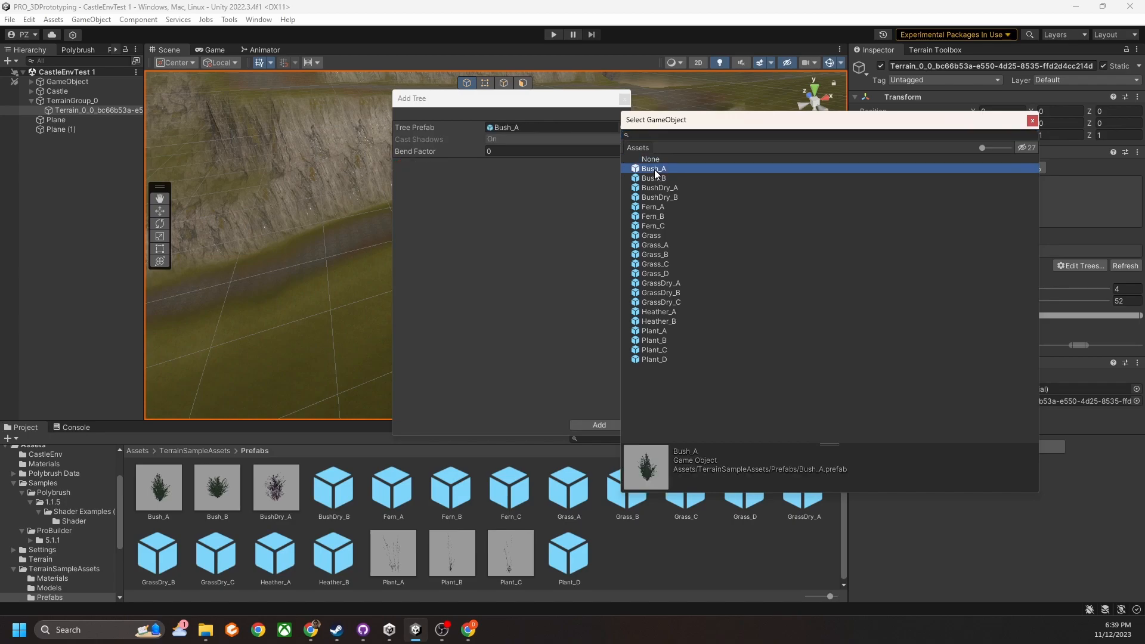
{"action": "double_click", "coordinate": [654, 169]}
{"action": "left_click", "coordinate": [596, 425]}
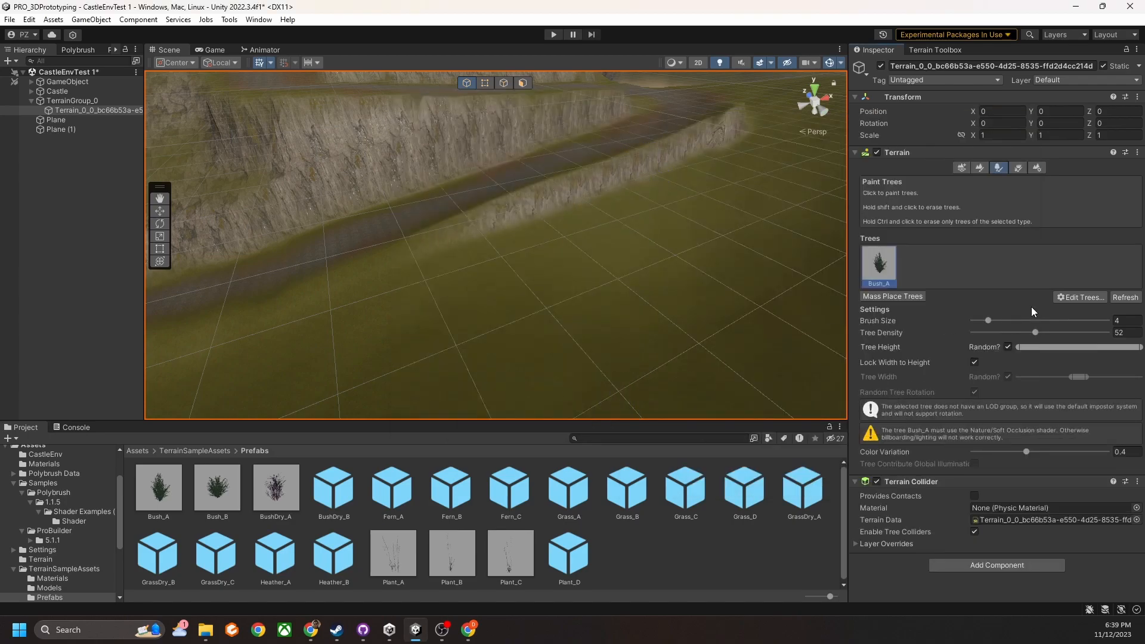
Add the Bush_B prefab to the tree palette as a second tree type
{"action": "left_click", "coordinate": [1078, 298]}
{"action": "left_click", "coordinate": [1068, 297]}
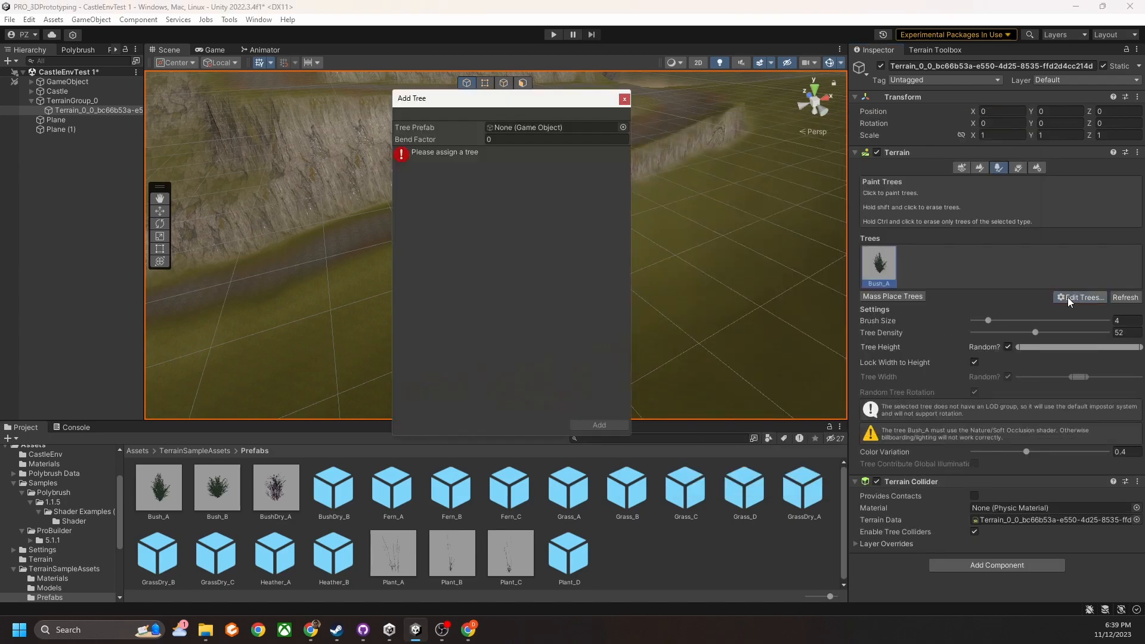
{"action": "left_click", "coordinate": [623, 127]}
{"action": "left_click", "coordinate": [669, 173]}
{"action": "double_click", "coordinate": [668, 174]}
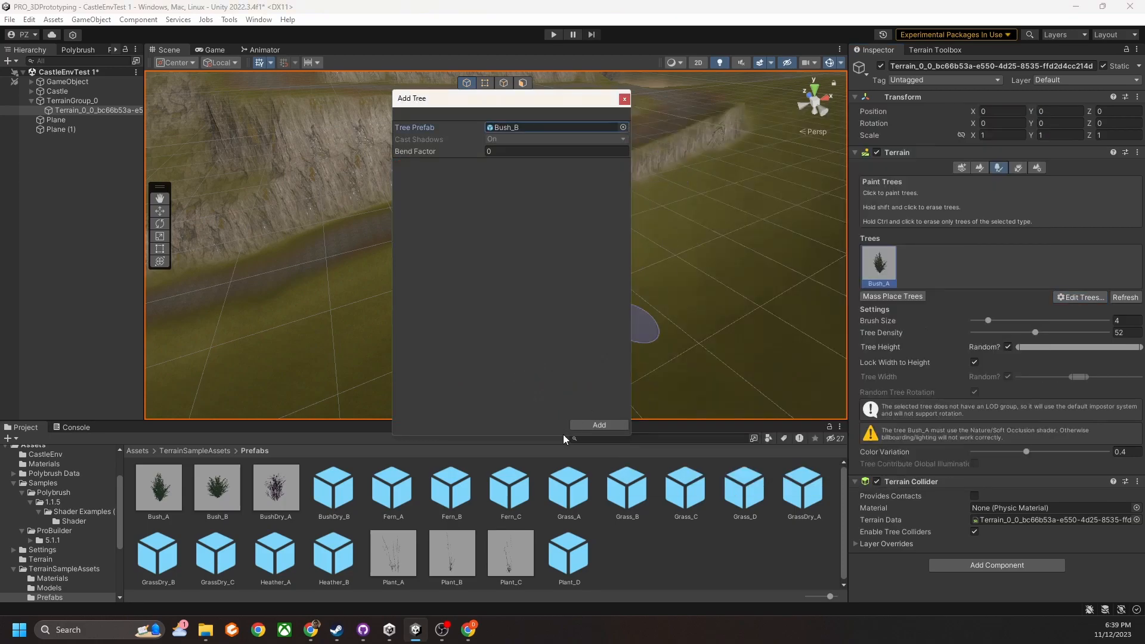
{"action": "left_click", "coordinate": [583, 427]}
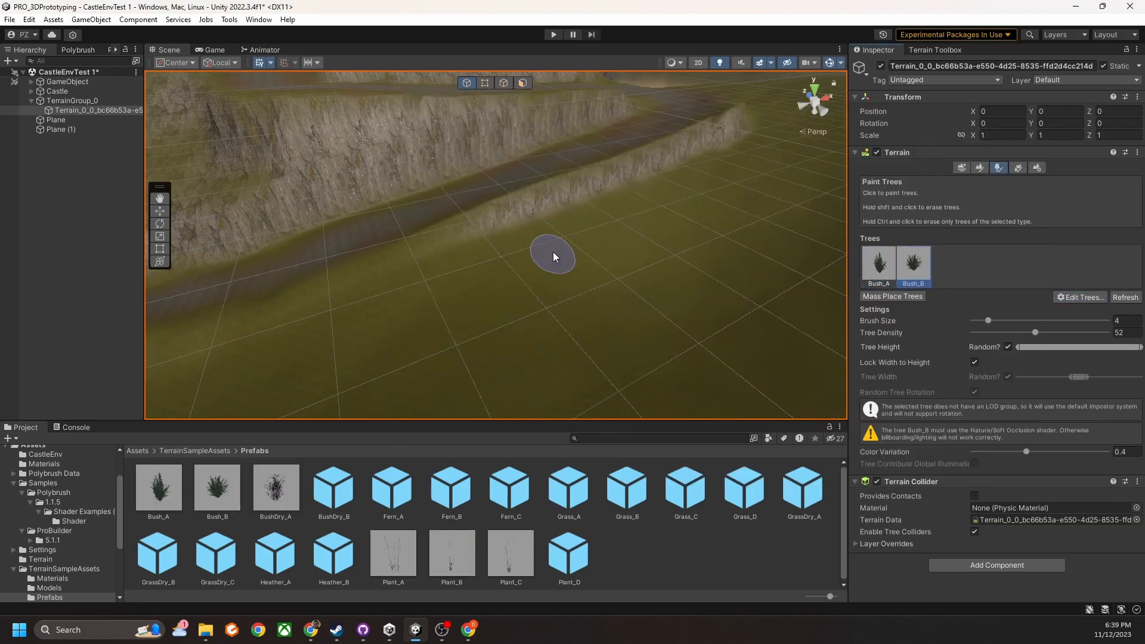
Set the tree density to 10 and paint Bush_B across the grass below the cliff, leaving Bush_A selected
{"action": "scroll", "coordinate": [557, 283], "scroll_direction": "up", "scroll_amount": 5}
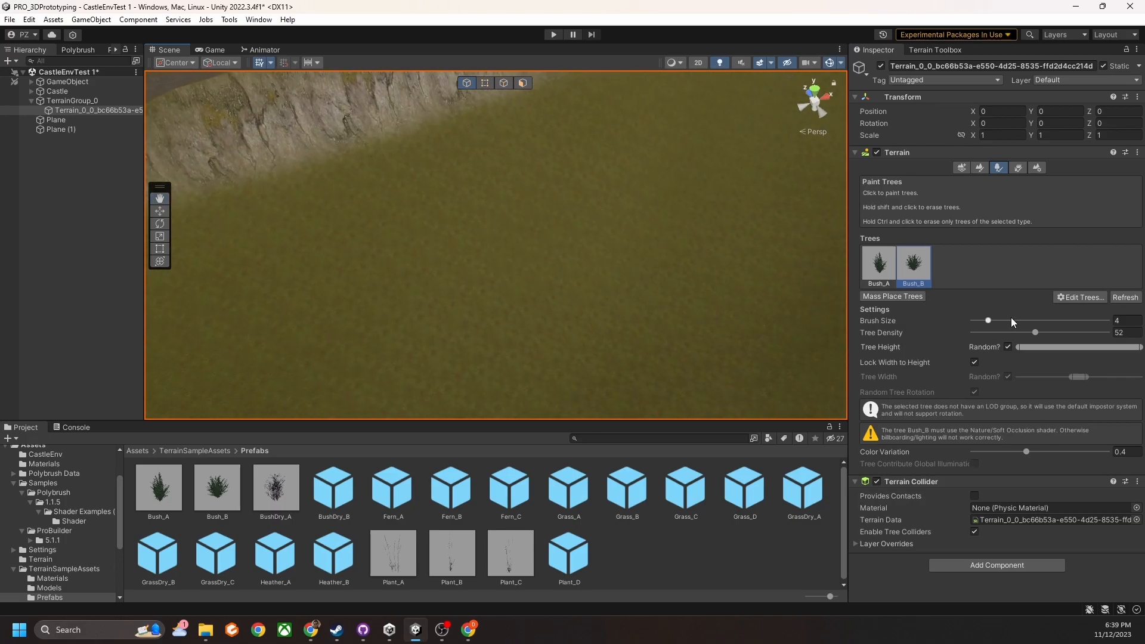
{"action": "left_click_drag", "start_coordinate": [1036, 332], "coordinate": [927, 348]}
{"action": "mouse_move", "coordinate": [588, 357]}
{"action": "left_mouse_down"}
{"action": "mouse_move", "coordinate": [451, 248]}
{"action": "mouse_move", "coordinate": [565, 190]}
{"action": "mouse_move", "coordinate": [635, 256]}
{"action": "left_mouse_up"}
{"action": "mouse_move", "coordinate": [636, 255]}
{"action": "right_mouse_down"}
{"action": "mouse_move", "coordinate": [626, 210]}
{"action": "mouse_move", "coordinate": [647, 243]}
{"action": "mouse_move", "coordinate": [653, 227]}
{"action": "mouse_move", "coordinate": [555, 263]}
{"action": "mouse_move", "coordinate": [660, 255]}
{"action": "mouse_move", "coordinate": [620, 262]}
{"action": "mouse_move", "coordinate": [657, 266]}
{"action": "mouse_move", "coordinate": [580, 256]}
{"action": "mouse_move", "coordinate": [596, 247]}
{"action": "right_mouse_up"}
{"action": "scroll", "coordinate": [573, 245], "scroll_direction": "up", "scroll_amount": 5}
{"action": "scroll", "coordinate": [605, 262], "scroll_direction": "down", "scroll_amount": 5}
{"action": "left_click", "coordinate": [881, 265]}
{"action": "mouse_move", "coordinate": [549, 186]}
{"action": "right_mouse_down"}
{"action": "mouse_move", "coordinate": [583, 213]}
{"action": "mouse_move", "coordinate": [555, 209]}
{"action": "right_mouse_up"}
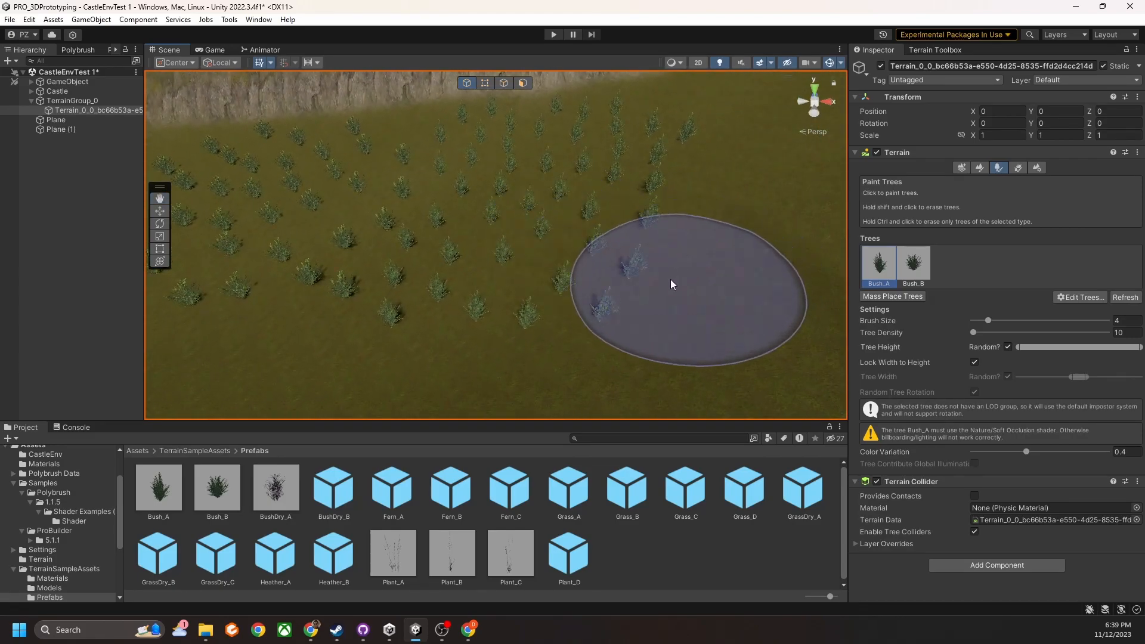
Erase the painted bushes from the grass below the cliff and reselect Bush_B
{"action": "mouse_move", "coordinate": [714, 272]}
{"action": "left_mouse_down", "text": "shift"}
{"action": "mouse_move", "coordinate": [539, 284]}
{"action": "mouse_move", "coordinate": [409, 275]}
{"action": "left_mouse_up", "text": "shift"}
{"action": "mouse_move", "coordinate": [403, 170]}
{"action": "left_mouse_down", "text": "shift"}
{"action": "mouse_move", "coordinate": [521, 135]}
{"action": "mouse_move", "coordinate": [530, 192]}
{"action": "mouse_move", "coordinate": [634, 188]}
{"action": "left_mouse_up", "text": "shift"}
{"action": "left_click", "coordinate": [906, 270]}
{"action": "mouse_move", "coordinate": [320, 306]}
{"action": "left_mouse_down", "text": "shift"}
{"action": "mouse_move", "coordinate": [356, 258]}
{"action": "mouse_move", "coordinate": [233, 259]}
{"action": "left_mouse_up", "text": "shift"}
{"action": "scroll", "coordinate": [251, 256], "scroll_direction": "up", "scroll_amount": 1}
{"action": "left_click", "coordinate": [891, 268]}
{"action": "left_click", "coordinate": [904, 260]}
{"action": "scroll", "coordinate": [482, 241], "scroll_direction": "down", "scroll_amount": 5}
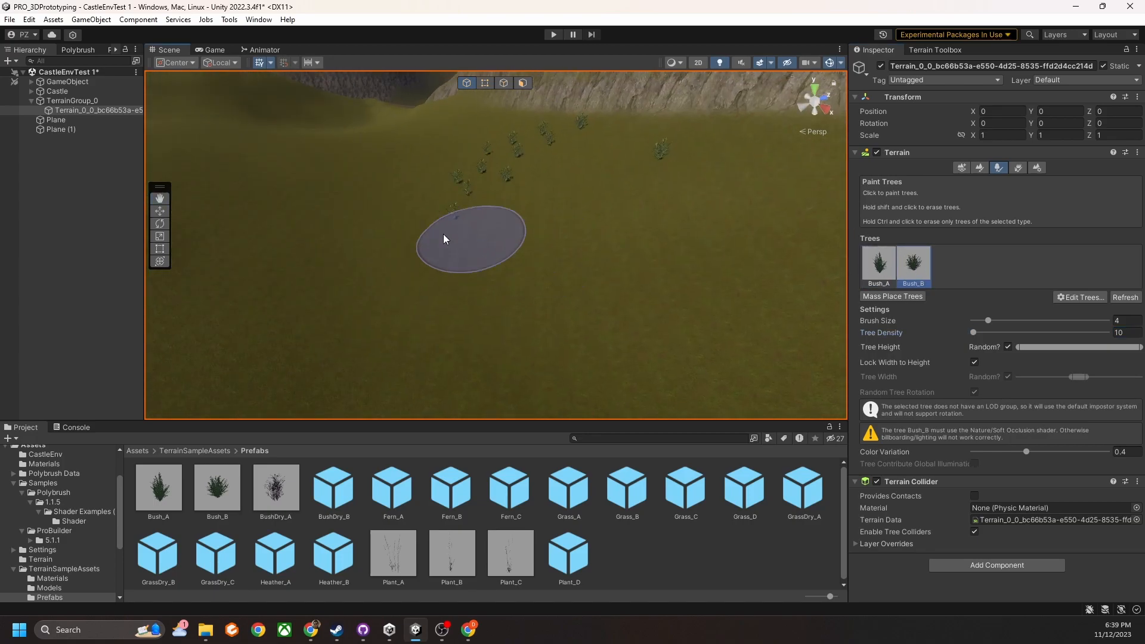
{"action": "left_click", "coordinate": [662, 246], "text": "shift"}
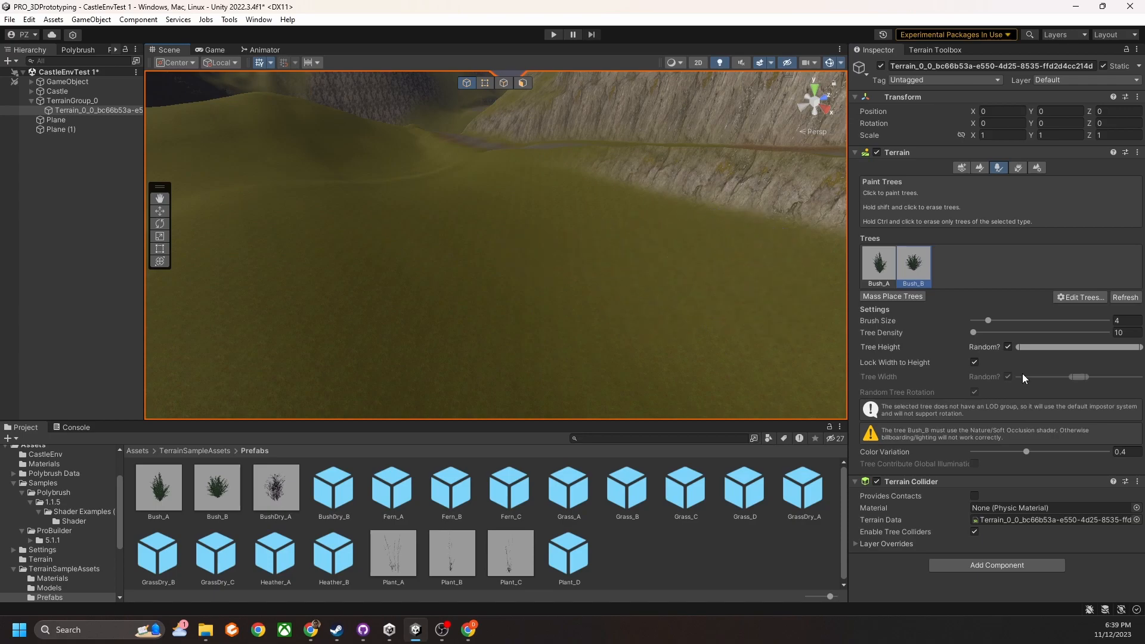
{"action": "right_click_drag", "start_coordinate": [555, 287], "coordinate": [697, 307]}
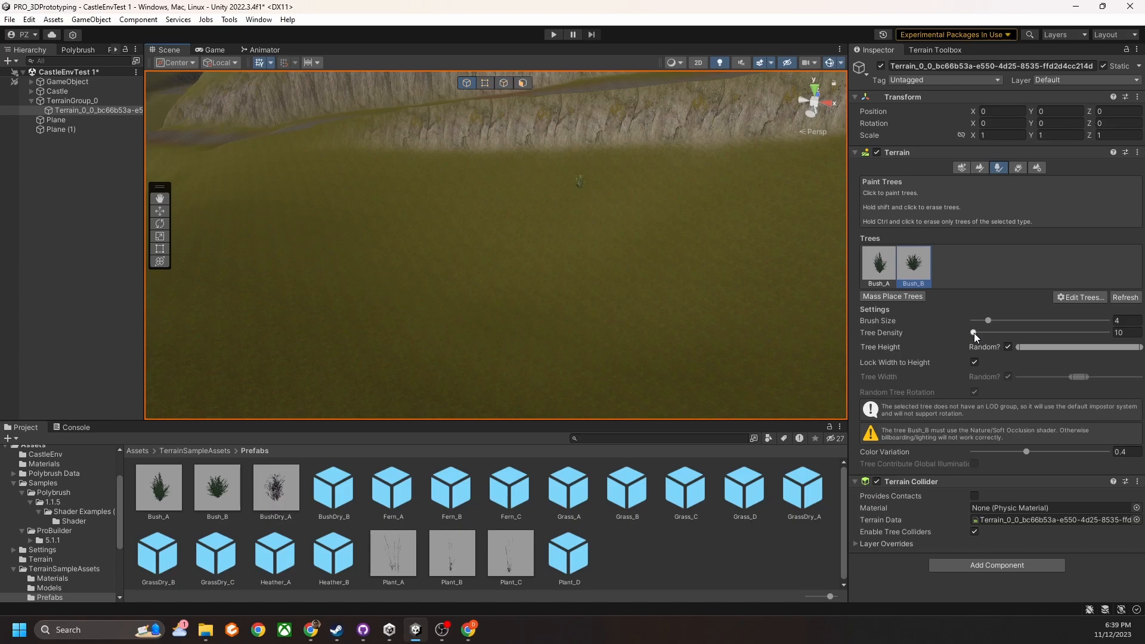
Set the tree density to 34 and stay in Paint Trees mode
{"action": "left_click_drag", "start_coordinate": [975, 332], "coordinate": [1004, 338]}
{"action": "left_click", "coordinate": [983, 167]}
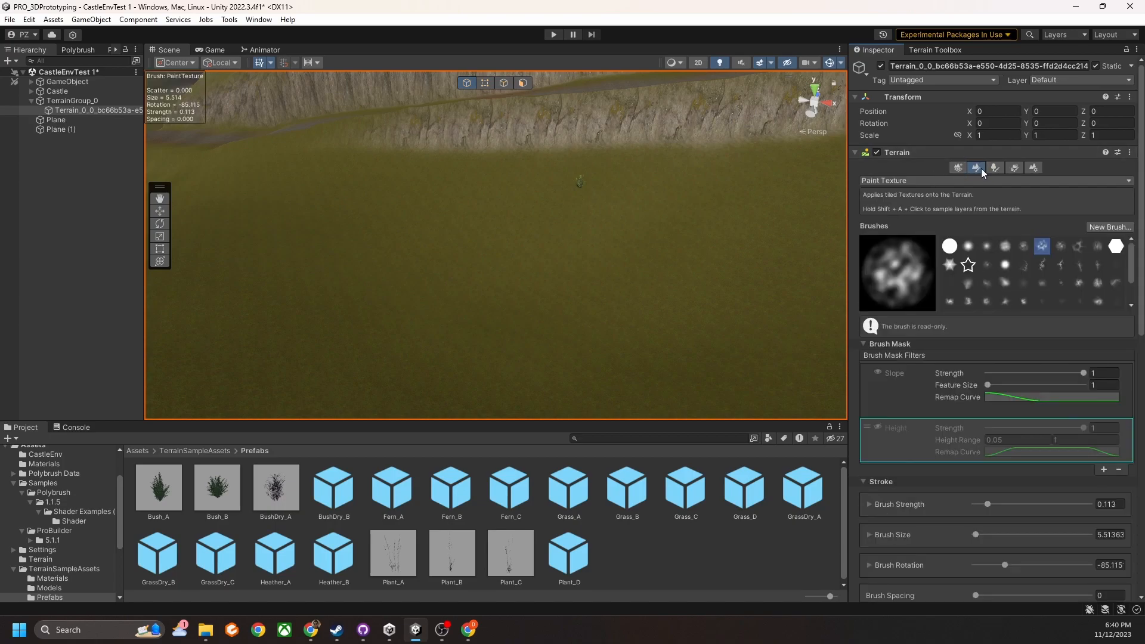
{"action": "left_click", "coordinate": [999, 167]}
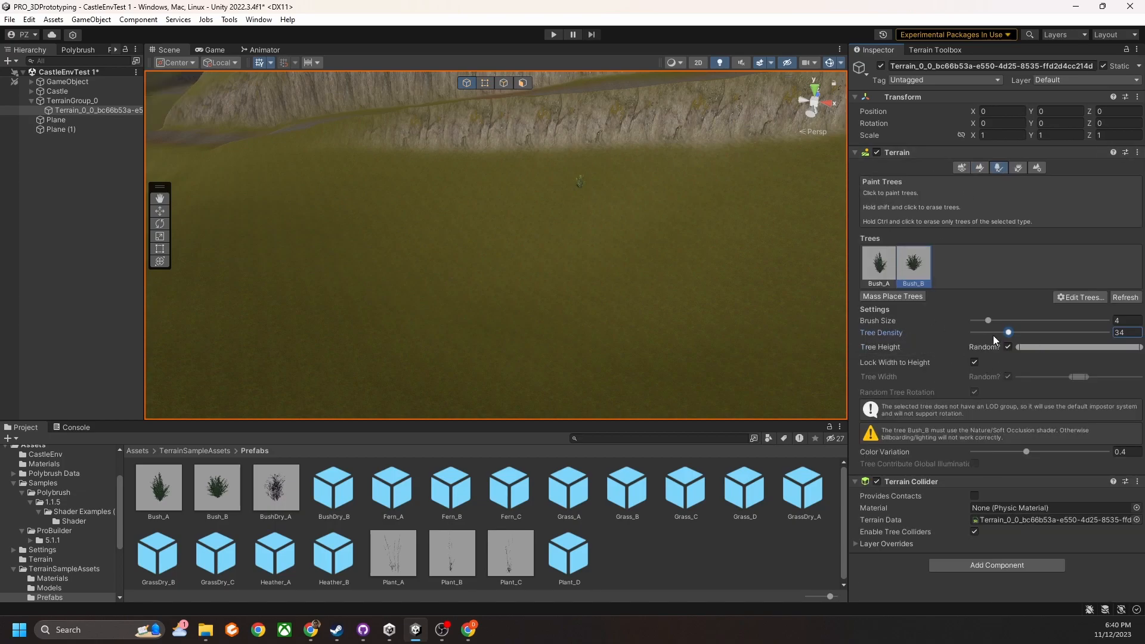
Try painting a denser patch of Bush_B on the grass below the cliff, and undo it
{"action": "right_click_drag", "start_coordinate": [644, 260], "coordinate": [647, 264]}
{"action": "mouse_move", "coordinate": [471, 244]}
{"action": "left_mouse_down"}
{"action": "mouse_move", "coordinate": [579, 192]}
{"action": "mouse_move", "coordinate": [647, 246]}
{"action": "mouse_move", "coordinate": [420, 277]}
{"action": "mouse_move", "coordinate": [530, 292]}
{"action": "mouse_move", "coordinate": [563, 242]}
{"action": "mouse_move", "coordinate": [530, 234]}
{"action": "left_mouse_up"}
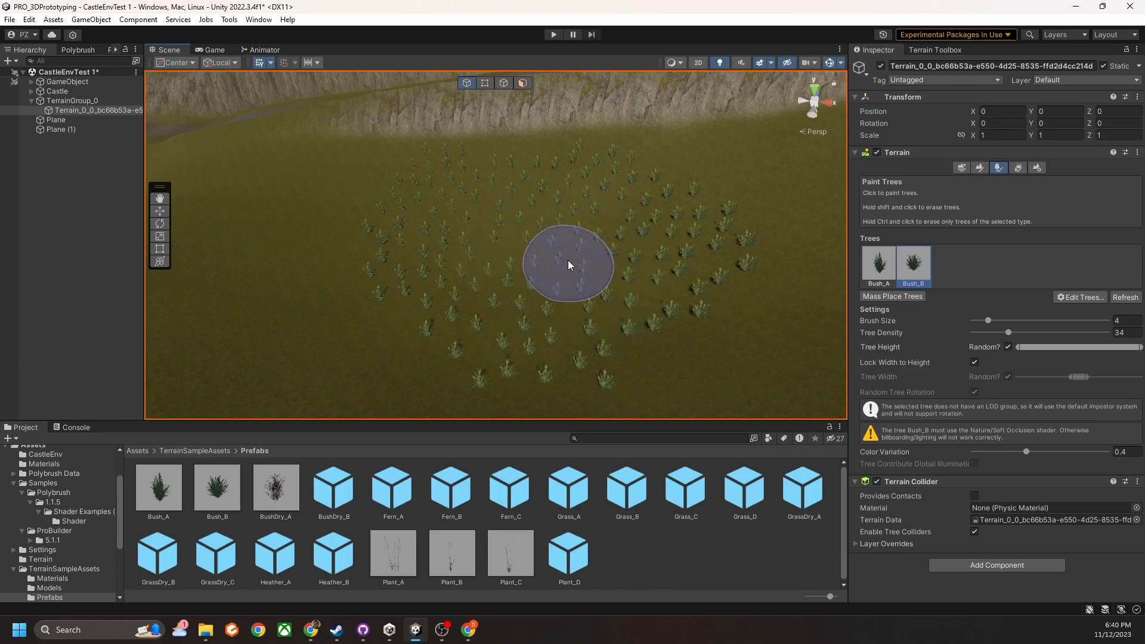
{"action": "key", "text": "ctrl+z"}
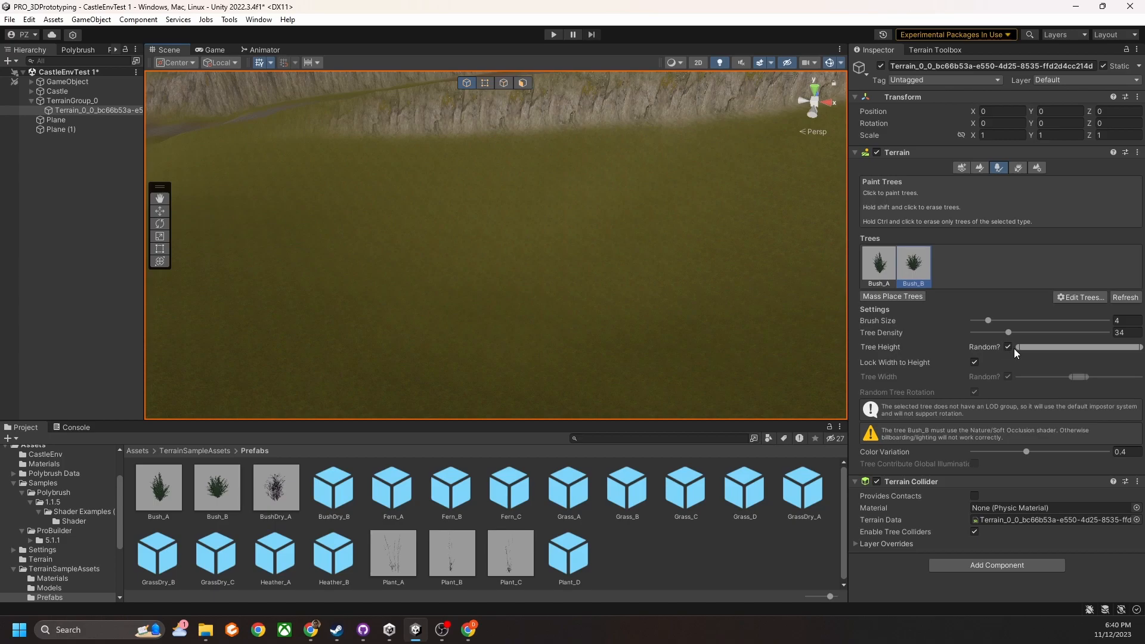
Save the scene
{"action": "mouse_move", "coordinate": [612, 299]}
{"action": "right_mouse_down"}
{"action": "mouse_move", "coordinate": [632, 286]}
{"action": "mouse_move", "coordinate": [621, 269]}
{"action": "mouse_move", "coordinate": [539, 237]}
{"action": "mouse_move", "coordinate": [450, 253]}
{"action": "right_mouse_up"}
{"action": "mouse_move", "coordinate": [583, 274]}
{"action": "right_mouse_down"}
{"action": "mouse_move", "coordinate": [589, 283]}
{"action": "mouse_move", "coordinate": [537, 298]}
{"action": "mouse_move", "coordinate": [588, 284]}
{"action": "mouse_move", "coordinate": [574, 290]}
{"action": "mouse_move", "coordinate": [589, 263]}
{"action": "mouse_move", "coordinate": [543, 263]}
{"action": "mouse_move", "coordinate": [601, 256]}
{"action": "mouse_move", "coordinate": [601, 244]}
{"action": "mouse_move", "coordinate": [611, 257]}
{"action": "right_mouse_up"}
{"action": "key", "text": "ctrl+s"}
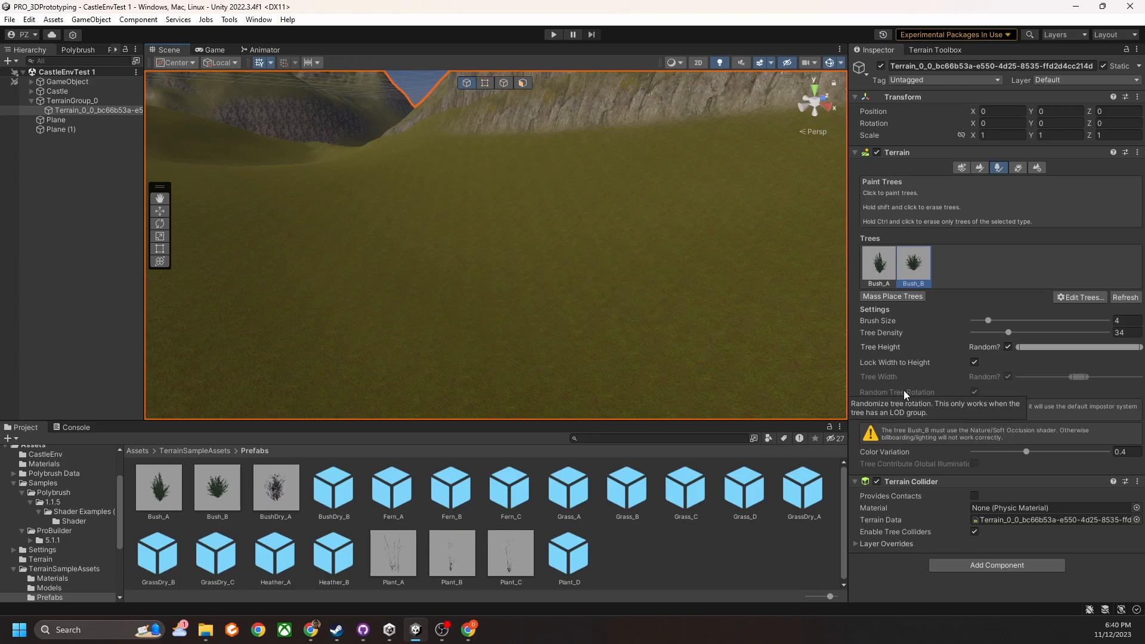
Paint a patch of Bush_B on the grassy ground below the path's rock wall
{"action": "mouse_move", "coordinate": [501, 284]}
{"action": "right_mouse_down"}
{"action": "mouse_move", "coordinate": [547, 307]}
{"action": "mouse_move", "coordinate": [529, 309]}
{"action": "mouse_move", "coordinate": [639, 337]}
{"action": "mouse_move", "coordinate": [621, 353]}
{"action": "mouse_move", "coordinate": [617, 333]}
{"action": "right_mouse_up"}
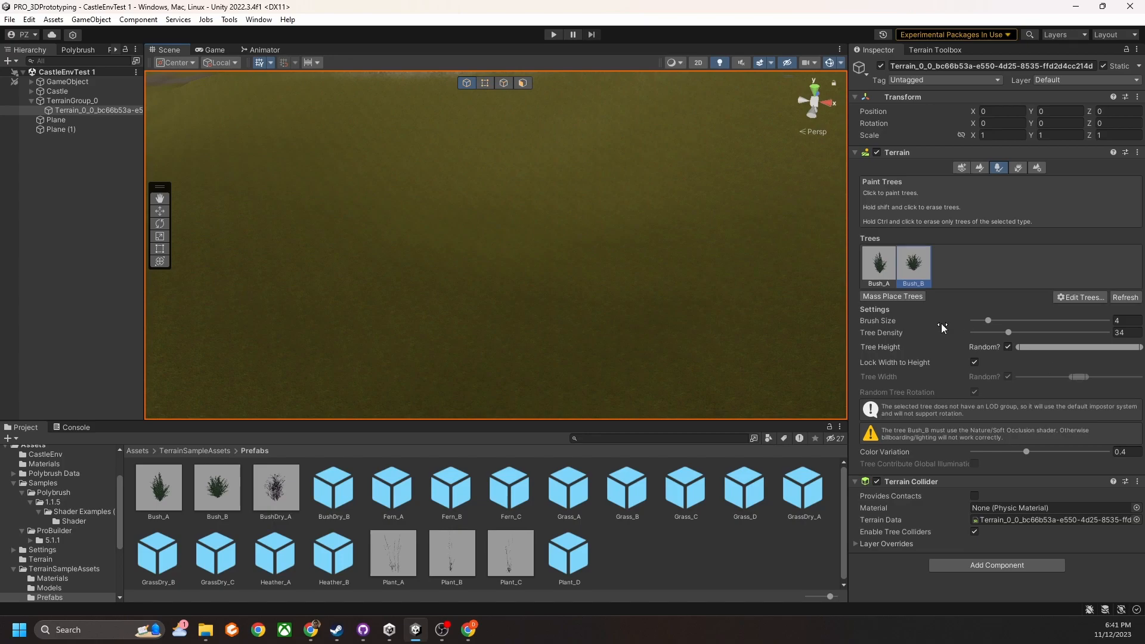
{"action": "mouse_move", "coordinate": [534, 238]}
{"action": "right_mouse_down"}
{"action": "mouse_move", "coordinate": [583, 197]}
{"action": "mouse_move", "coordinate": [656, 206]}
{"action": "right_mouse_up"}
{"action": "mouse_move", "coordinate": [287, 189]}
{"action": "left_mouse_down"}
{"action": "mouse_move", "coordinate": [593, 142]}
{"action": "mouse_move", "coordinate": [597, 194]}
{"action": "mouse_move", "coordinate": [367, 263]}
{"action": "left_mouse_up"}
{"action": "mouse_move", "coordinate": [376, 265]}
{"action": "right_mouse_down"}
{"action": "mouse_move", "coordinate": [527, 271]}
{"action": "mouse_move", "coordinate": [535, 324]}
{"action": "mouse_move", "coordinate": [583, 307]}
{"action": "mouse_move", "coordinate": [482, 319]}
{"action": "mouse_move", "coordinate": [374, 294]}
{"action": "right_mouse_up"}
{"action": "mouse_move", "coordinate": [668, 244]}
{"action": "right_mouse_down"}
{"action": "mouse_move", "coordinate": [586, 263]}
{"action": "mouse_move", "coordinate": [376, 271]}
{"action": "mouse_move", "coordinate": [450, 253]}
{"action": "mouse_move", "coordinate": [793, 250]}
{"action": "right_mouse_up"}
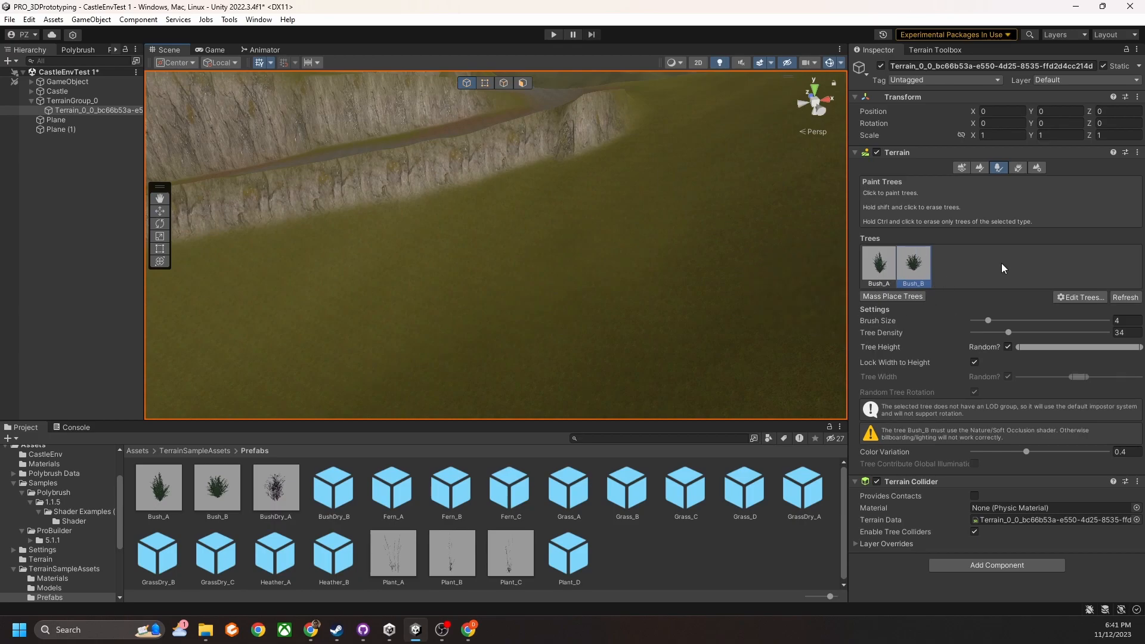
Mass place 10000 trees across the terrain, keeping the existing trees
{"action": "right_click_drag", "start_coordinate": [564, 266], "coordinate": [589, 217]}
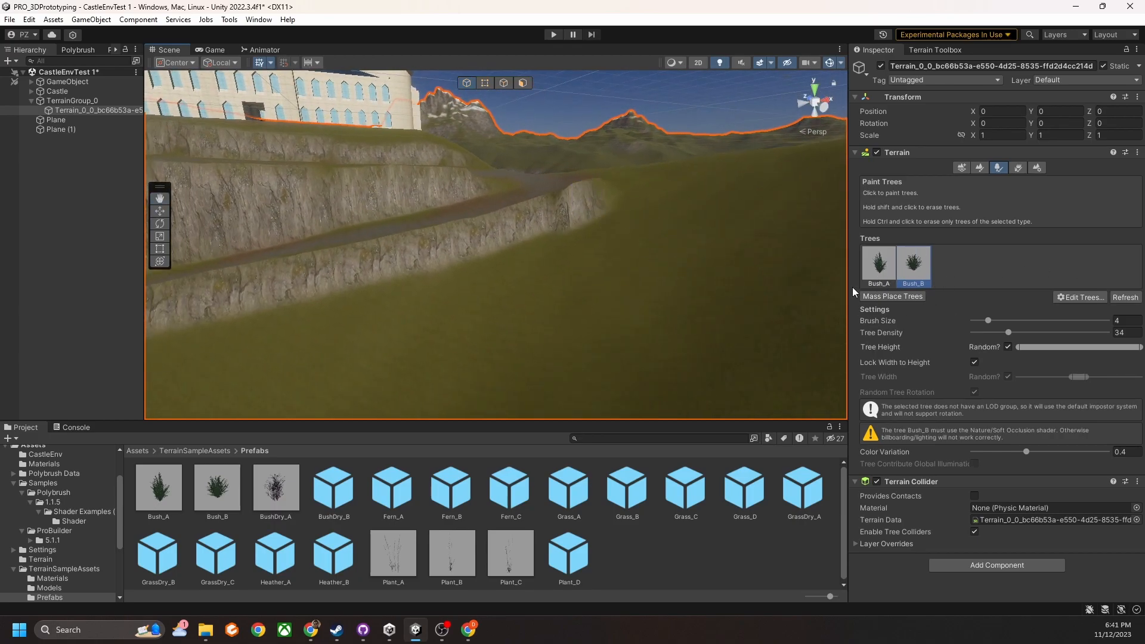
{"action": "left_click", "coordinate": [889, 296]}
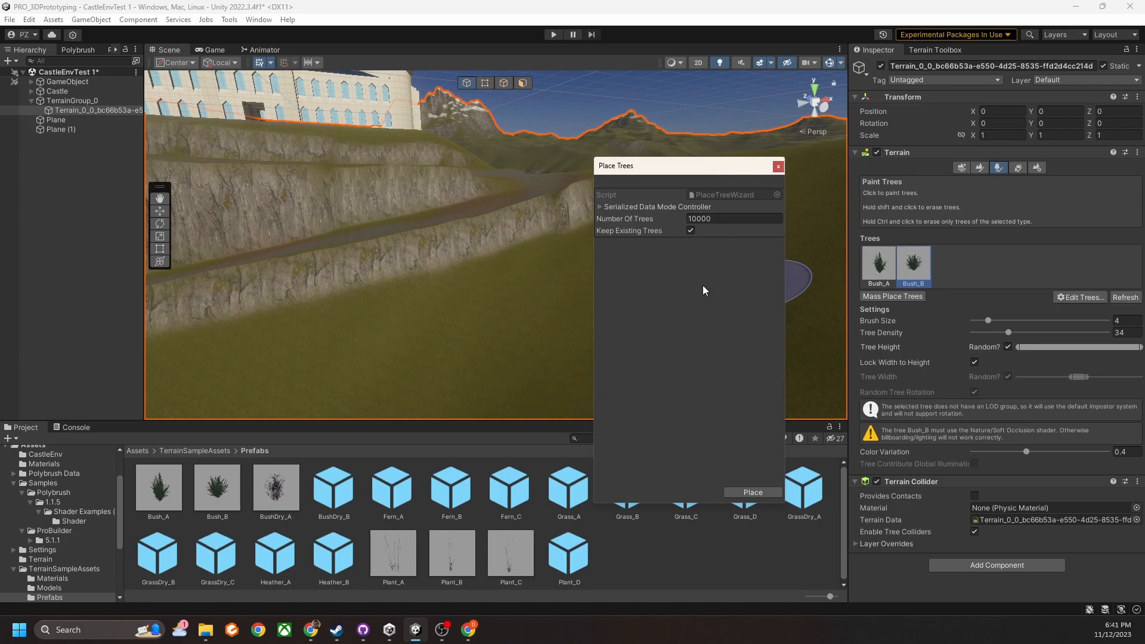
{"action": "left_click", "coordinate": [746, 493]}
Examine how the mass-placed bushes are spread over the castle hillside and the riverbanks
{"action": "right_click_drag", "start_coordinate": [644, 239], "coordinate": [684, 278]}
{"action": "scroll", "coordinate": [634, 280], "scroll_direction": "down", "scroll_amount": 8}
{"action": "scroll", "coordinate": [621, 283], "scroll_direction": "down", "scroll_amount": 3}
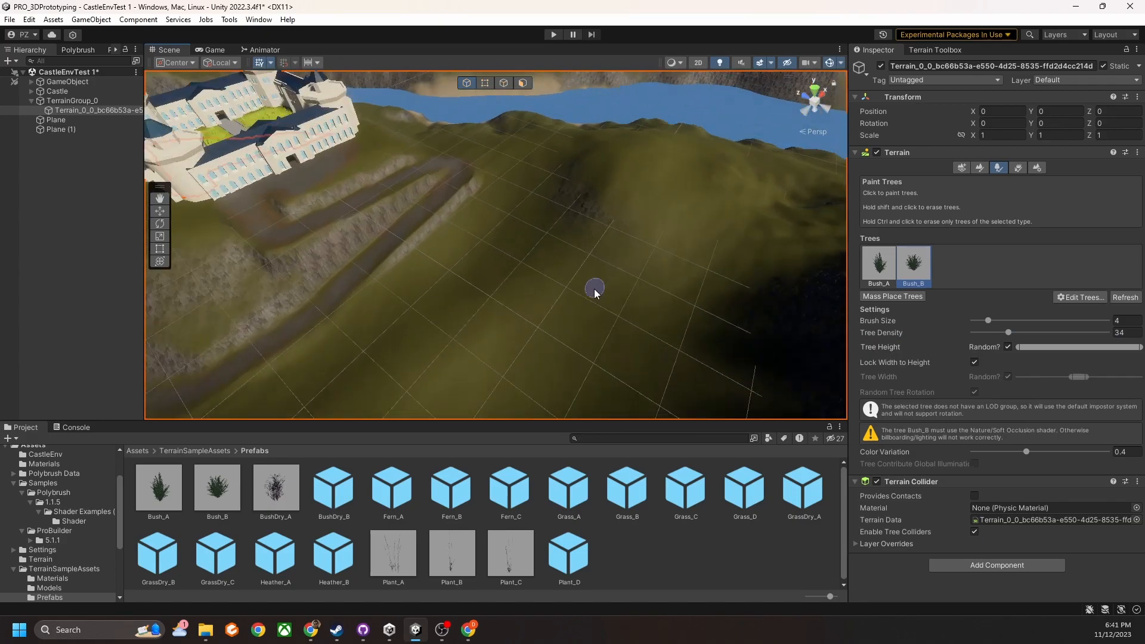
{"action": "scroll", "coordinate": [594, 299], "scroll_direction": "up", "scroll_amount": 10}
{"action": "right_click_drag", "start_coordinate": [593, 299], "coordinate": [734, 256]}
{"action": "scroll", "coordinate": [660, 253], "scroll_direction": "down", "scroll_amount": 8}
{"action": "middle_click_drag", "start_coordinate": [660, 253], "coordinate": [754, 253]}
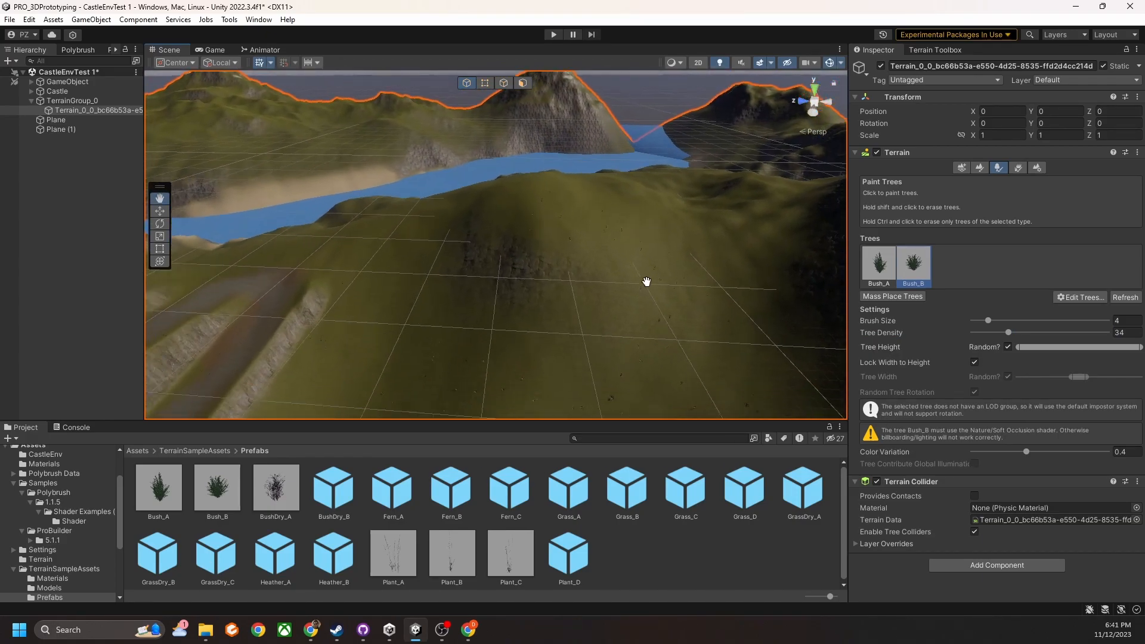
{"action": "right_click_drag", "start_coordinate": [632, 256], "coordinate": [710, 280]}
{"action": "scroll", "coordinate": [620, 281], "scroll_direction": "down", "scroll_amount": 5}
{"action": "middle_click_drag", "start_coordinate": [620, 262], "coordinate": [696, 310]}
{"action": "scroll", "coordinate": [696, 310], "scroll_direction": "up", "scroll_amount": 3}
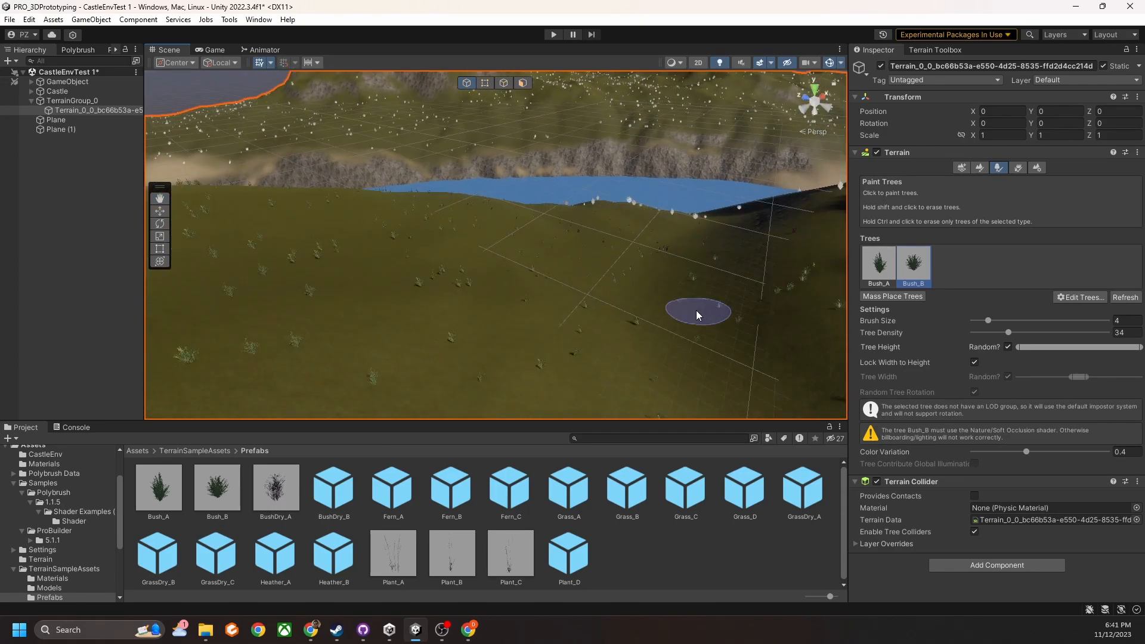
Examine the bush placement on the distant mountain slopes and rock faces
{"action": "scroll", "coordinate": [602, 312], "scroll_direction": "down", "scroll_amount": 5}
{"action": "right_click_drag", "start_coordinate": [599, 306], "coordinate": [679, 288]}
{"action": "middle_click_drag", "start_coordinate": [680, 292], "coordinate": [504, 238]}
{"action": "mouse_move", "coordinate": [603, 260]}
{"action": "right_mouse_down"}
{"action": "mouse_move", "coordinate": [614, 250]}
{"action": "mouse_move", "coordinate": [511, 238]}
{"action": "mouse_move", "coordinate": [447, 215]}
{"action": "mouse_move", "coordinate": [585, 259]}
{"action": "mouse_move", "coordinate": [488, 279]}
{"action": "mouse_move", "coordinate": [328, 258]}
{"action": "mouse_move", "coordinate": [478, 254]}
{"action": "right_mouse_up"}
{"action": "mouse_move", "coordinate": [537, 210]}
{"action": "left_mouse_down"}
{"action": "mouse_move", "coordinate": [578, 246]}
{"action": "mouse_move", "coordinate": [488, 242]}
{"action": "mouse_move", "coordinate": [456, 217]}
{"action": "left_mouse_up"}
{"action": "mouse_move", "coordinate": [456, 217]}
{"action": "right_mouse_down"}
{"action": "mouse_move", "coordinate": [517, 260]}
{"action": "mouse_move", "coordinate": [451, 296]}
{"action": "right_mouse_up"}
{"action": "left_click_drag", "start_coordinate": [451, 296], "coordinate": [428, 277]}
{"action": "mouse_move", "coordinate": [428, 277]}
{"action": "right_mouse_down"}
{"action": "mouse_move", "coordinate": [507, 278]}
{"action": "mouse_move", "coordinate": [562, 263]}
{"action": "mouse_move", "coordinate": [473, 242]}
{"action": "mouse_move", "coordinate": [576, 174]}
{"action": "mouse_move", "coordinate": [583, 325]}
{"action": "mouse_move", "coordinate": [578, 281]}
{"action": "mouse_move", "coordinate": [596, 251]}
{"action": "mouse_move", "coordinate": [573, 268]}
{"action": "mouse_move", "coordinate": [394, 191]}
{"action": "mouse_move", "coordinate": [603, 237]}
{"action": "mouse_move", "coordinate": [583, 238]}
{"action": "mouse_move", "coordinate": [529, 314]}
{"action": "mouse_move", "coordinate": [526, 271]}
{"action": "mouse_move", "coordinate": [593, 325]}
{"action": "right_mouse_up"}
{"action": "scroll", "coordinate": [592, 324], "scroll_direction": "up", "scroll_amount": 3}
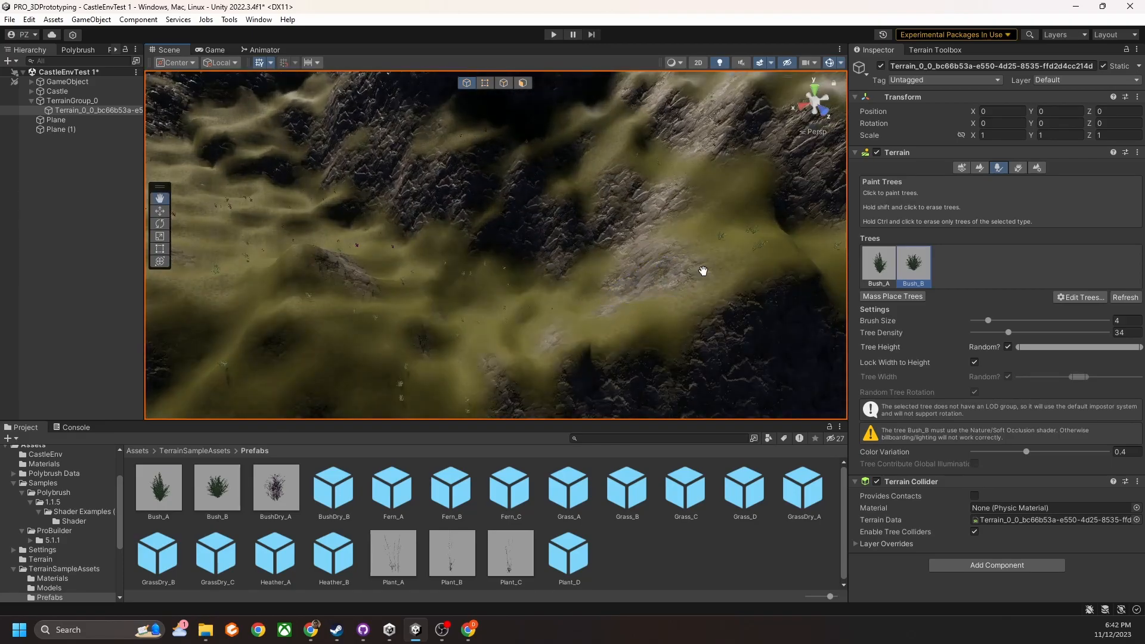
{"action": "right_click_drag", "start_coordinate": [703, 271], "coordinate": [625, 276]}
{"action": "middle_click_drag", "start_coordinate": [624, 276], "coordinate": [601, 274]}
{"action": "scroll", "coordinate": [600, 275], "scroll_direction": "up", "scroll_amount": 3}
{"action": "right_click_drag", "start_coordinate": [600, 275], "coordinate": [625, 382]}
{"action": "right_click_drag", "start_coordinate": [539, 253], "coordinate": [599, 340]}
Paint some Bush_B bushes on the steep mountain rock face and erase part of the bushes there
{"action": "left_click_drag", "start_coordinate": [599, 340], "coordinate": [570, 324]}
{"action": "mouse_move", "coordinate": [571, 323]}
{"action": "right_mouse_down"}
{"action": "mouse_move", "coordinate": [609, 232]}
{"action": "mouse_move", "coordinate": [570, 262]}
{"action": "mouse_move", "coordinate": [606, 332]}
{"action": "mouse_move", "coordinate": [608, 299]}
{"action": "mouse_move", "coordinate": [519, 228]}
{"action": "mouse_move", "coordinate": [522, 246]}
{"action": "right_mouse_up"}
{"action": "left_click", "coordinate": [547, 270]}
{"action": "left_click", "coordinate": [579, 339]}
{"action": "mouse_move", "coordinate": [600, 278]}
{"action": "right_mouse_down"}
{"action": "mouse_move", "coordinate": [596, 248]}
{"action": "mouse_move", "coordinate": [632, 243]}
{"action": "right_mouse_up"}
{"action": "left_click", "coordinate": [506, 248], "text": "shift"}
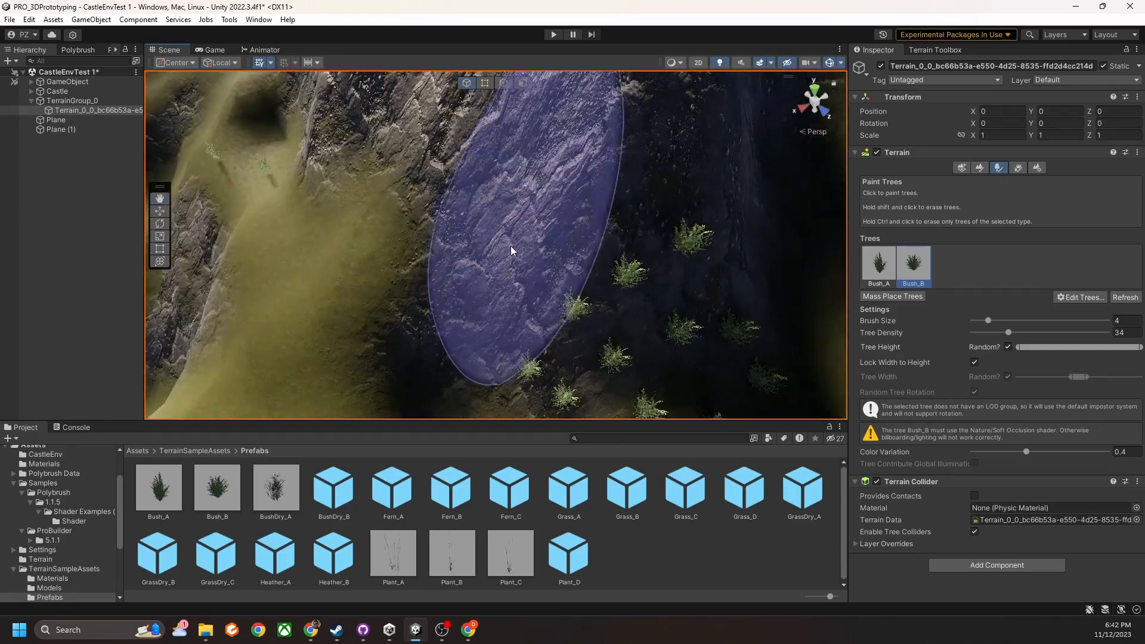
Look over the mountain range and the grassy slope beside the castle path to compare bush coverage
{"action": "right_click_drag", "start_coordinate": [708, 263], "coordinate": [692, 258]}
{"action": "right_click_drag", "start_coordinate": [586, 263], "coordinate": [583, 265]}
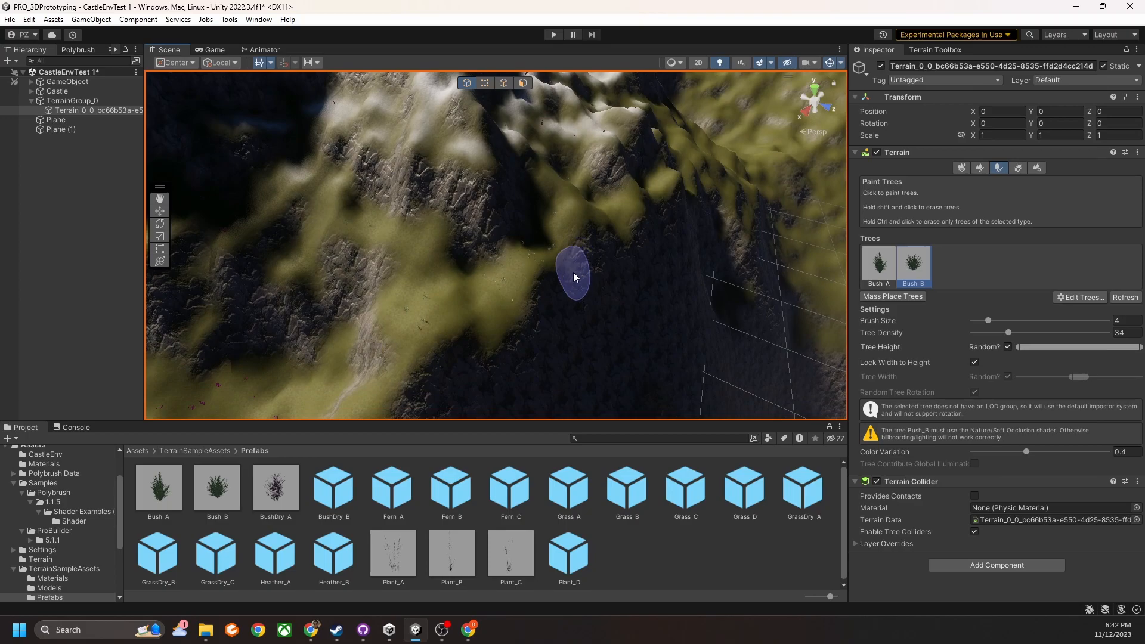
{"action": "right_click_drag", "start_coordinate": [536, 338], "coordinate": [472, 239]}
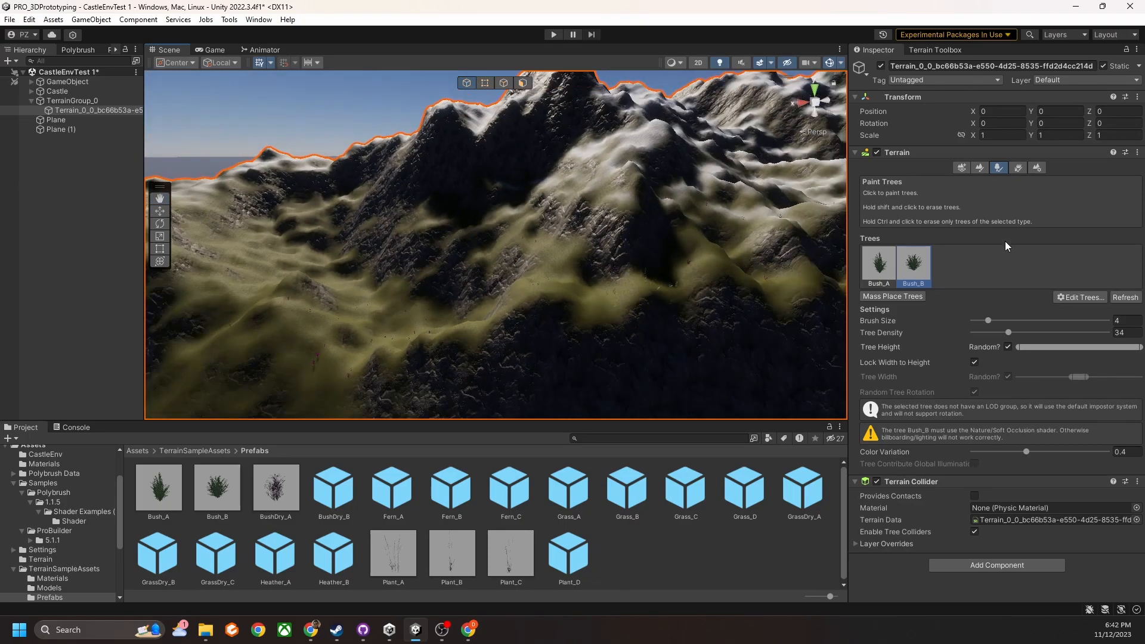
{"action": "right_click_drag", "start_coordinate": [782, 211], "coordinate": [525, 242]}
{"action": "middle_click_drag", "start_coordinate": [692, 240], "coordinate": [745, 181]}
{"action": "right_click_drag", "start_coordinate": [688, 250], "coordinate": [677, 313]}
{"action": "middle_click_drag", "start_coordinate": [677, 313], "coordinate": [668, 304]}
{"action": "scroll", "coordinate": [668, 304], "scroll_direction": "down", "scroll_amount": 10}
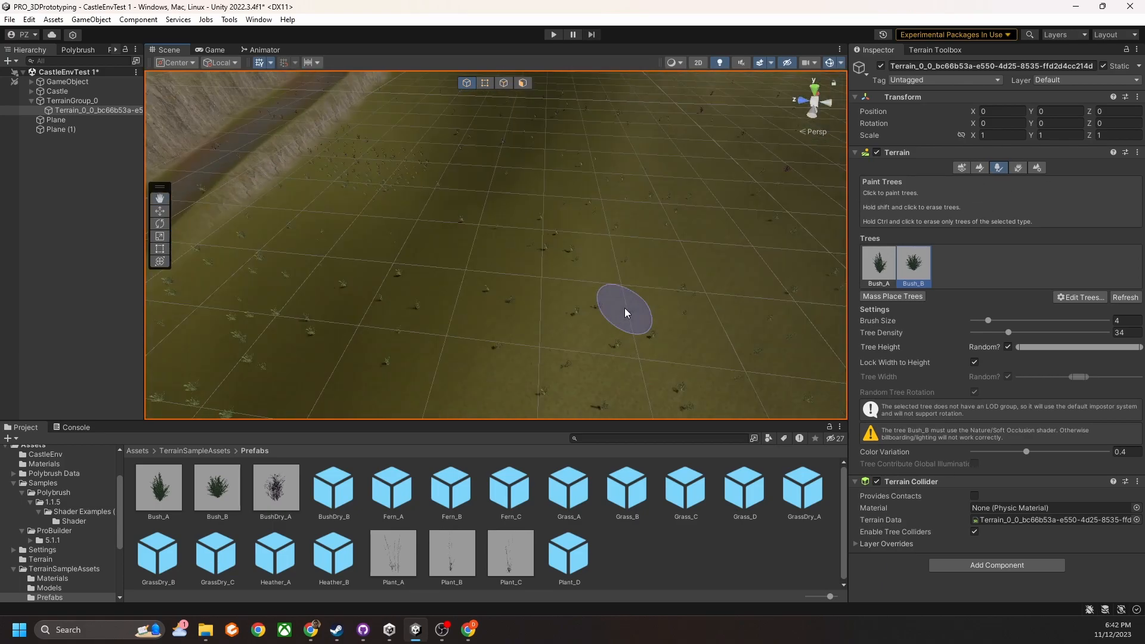
{"action": "scroll", "coordinate": [653, 299], "scroll_direction": "up", "scroll_amount": 3}
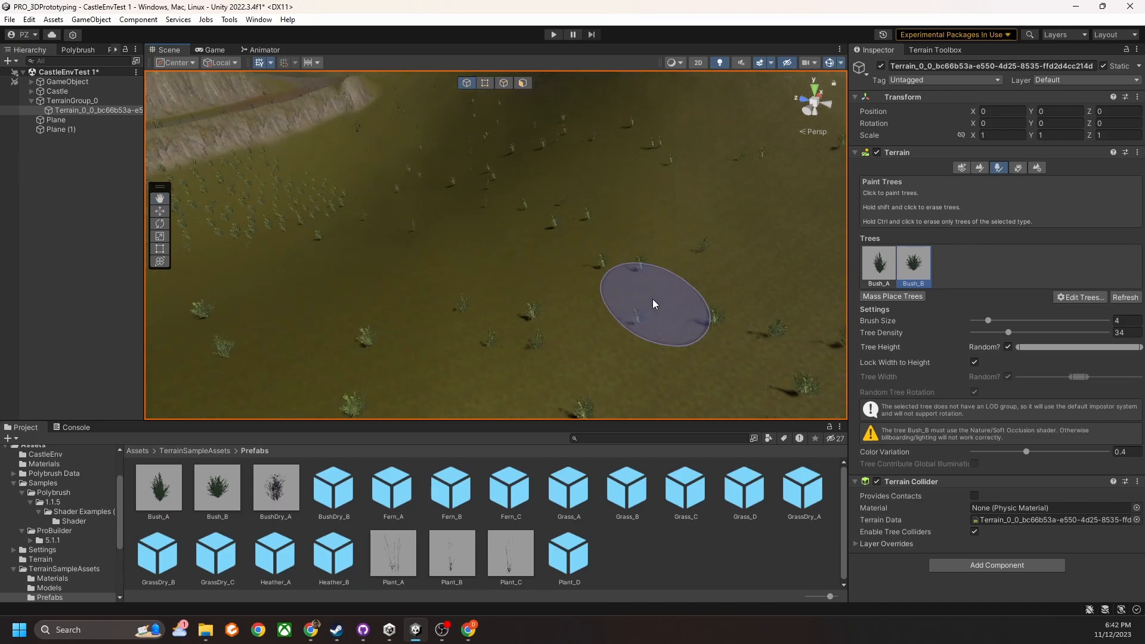
Set the tree brush size to 1 and place a few Bush_B bushes on the grass beside the castle forecourt
{"action": "right_click_drag", "start_coordinate": [653, 299], "coordinate": [539, 307]}
{"action": "mouse_move", "coordinate": [556, 264]}
{"action": "right_mouse_down"}
{"action": "mouse_move", "coordinate": [596, 287]}
{"action": "mouse_move", "coordinate": [509, 318]}
{"action": "mouse_move", "coordinate": [670, 312]}
{"action": "mouse_move", "coordinate": [604, 310]}
{"action": "right_mouse_up"}
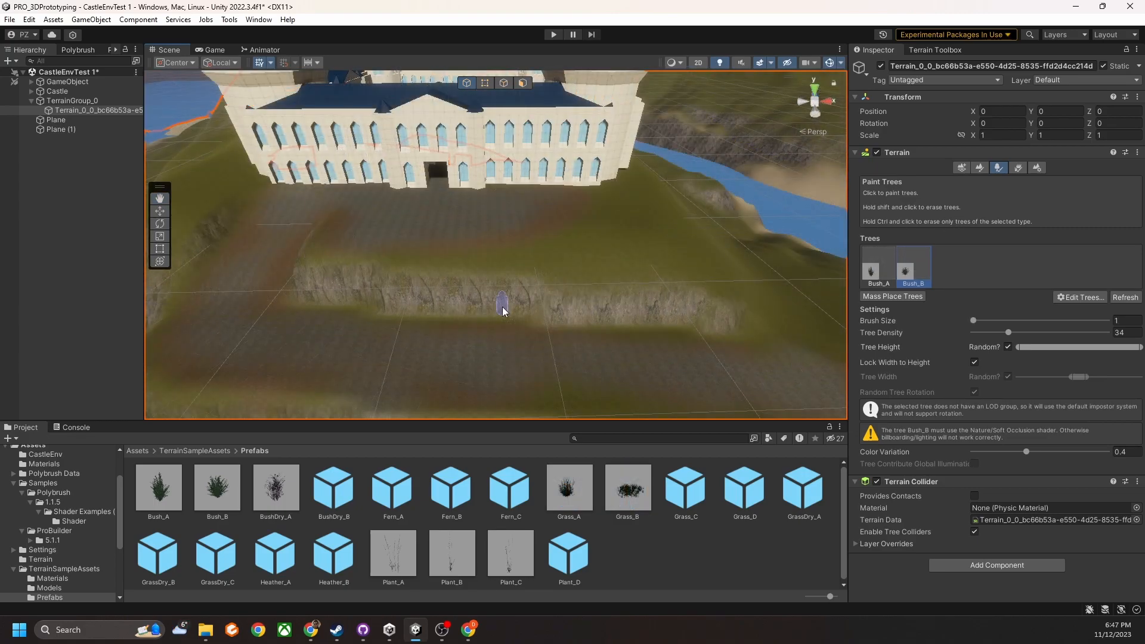
{"action": "right_click_drag", "start_coordinate": [524, 290], "coordinate": [597, 257]}
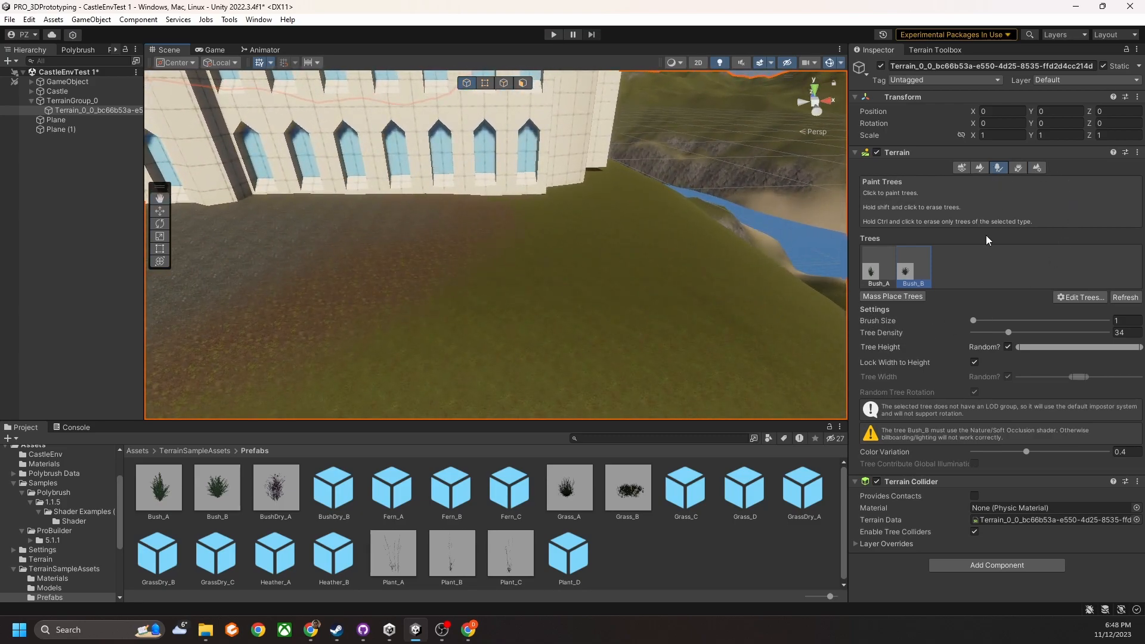
{"action": "mouse_move", "coordinate": [975, 321]}
{"action": "left_mouse_down"}
{"action": "mouse_move", "coordinate": [1021, 320]}
{"action": "mouse_move", "coordinate": [962, 326]}
{"action": "left_mouse_up"}
{"action": "right_click_drag", "start_coordinate": [657, 313], "coordinate": [495, 274]}
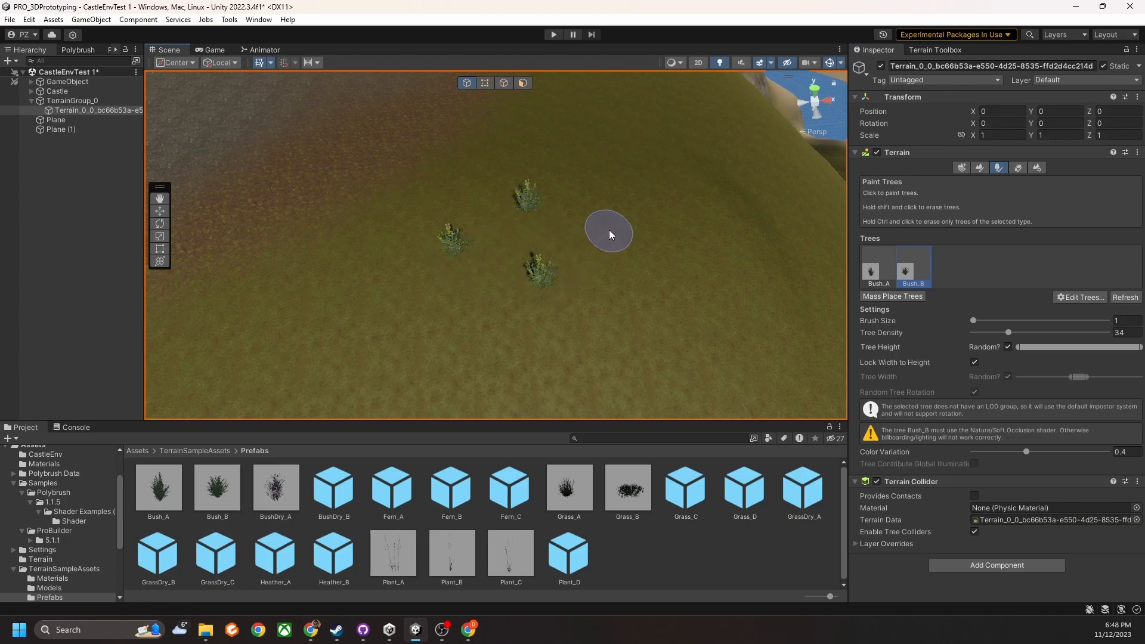
Place single Bush_B bushes along the grassy cliff edge in front of the castle forecourt
{"action": "right_click_drag", "start_coordinate": [432, 258], "coordinate": [303, 239]}
{"action": "middle_click_drag", "start_coordinate": [324, 280], "coordinate": [336, 284]}
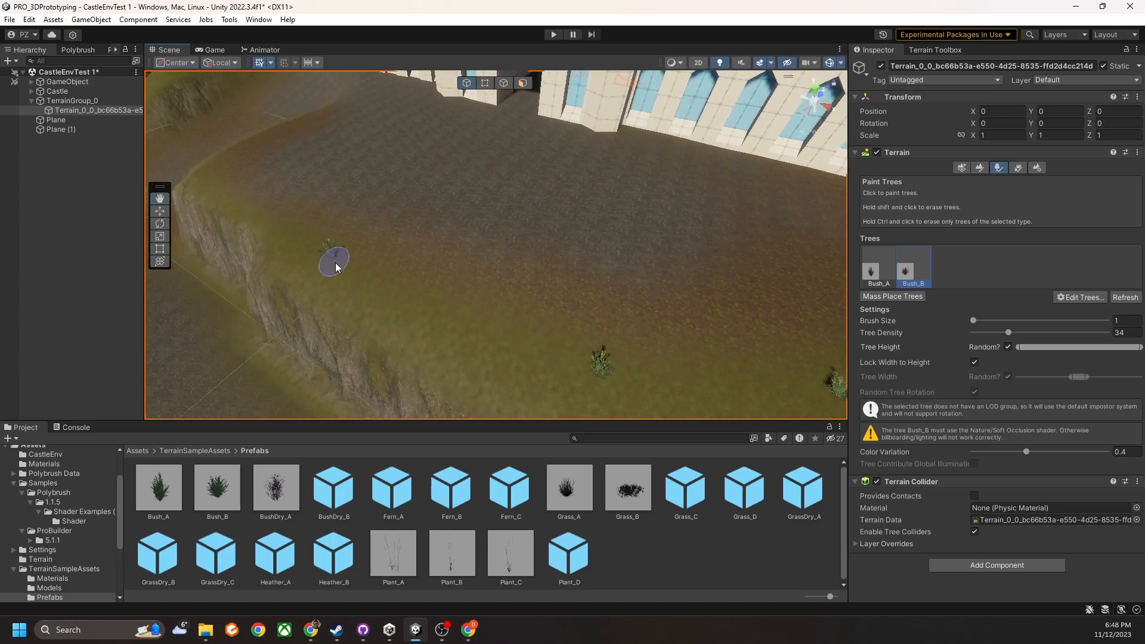
{"action": "left_click", "coordinate": [272, 228]}
{"action": "middle_click_drag", "start_coordinate": [273, 232], "coordinate": [311, 263]}
{"action": "mouse_move", "coordinate": [461, 296]}
{"action": "right_mouse_down"}
{"action": "mouse_move", "coordinate": [494, 307]}
{"action": "mouse_move", "coordinate": [532, 298]}
{"action": "mouse_move", "coordinate": [567, 327]}
{"action": "mouse_move", "coordinate": [616, 309]}
{"action": "mouse_move", "coordinate": [575, 301]}
{"action": "mouse_move", "coordinate": [468, 330]}
{"action": "mouse_move", "coordinate": [526, 245]}
{"action": "mouse_move", "coordinate": [504, 289]}
{"action": "mouse_move", "coordinate": [453, 280]}
{"action": "right_mouse_up"}
{"action": "scroll", "coordinate": [531, 298], "scroll_direction": "up", "scroll_amount": 3}
{"action": "scroll", "coordinate": [532, 298], "scroll_direction": "up", "scroll_amount": 1}
{"action": "left_click", "coordinate": [487, 291]}
{"action": "left_click", "coordinate": [350, 256]}
{"action": "left_click", "coordinate": [609, 243]}
{"action": "mouse_move", "coordinate": [609, 243]}
{"action": "right_mouse_down"}
{"action": "mouse_move", "coordinate": [650, 288]}
{"action": "mouse_move", "coordinate": [668, 277]}
{"action": "right_mouse_up"}
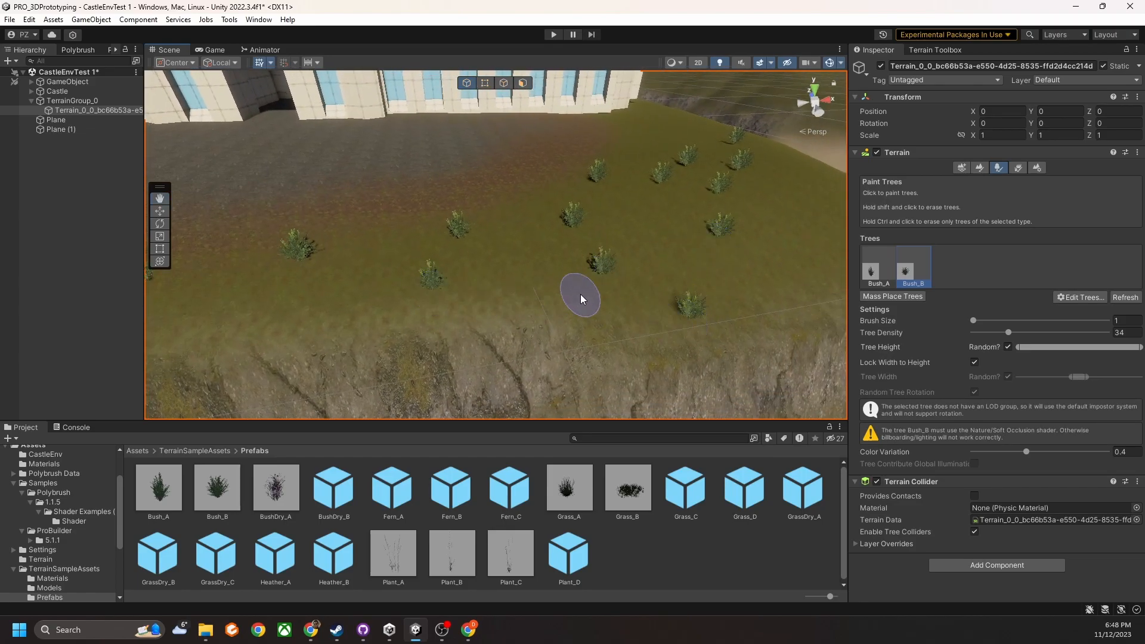
Erase some of the bushes near the cliff edge and place single Bush_B bushes there again
{"action": "mouse_move", "coordinate": [456, 230]}
{"action": "left_mouse_down", "text": "shift"}
{"action": "mouse_move", "coordinate": [597, 221]}
{"action": "mouse_move", "coordinate": [599, 267]}
{"action": "left_mouse_up", "text": "shift"}
{"action": "right_click_drag", "start_coordinate": [685, 309], "coordinate": [647, 302]}
{"action": "left_click", "coordinate": [448, 245]}
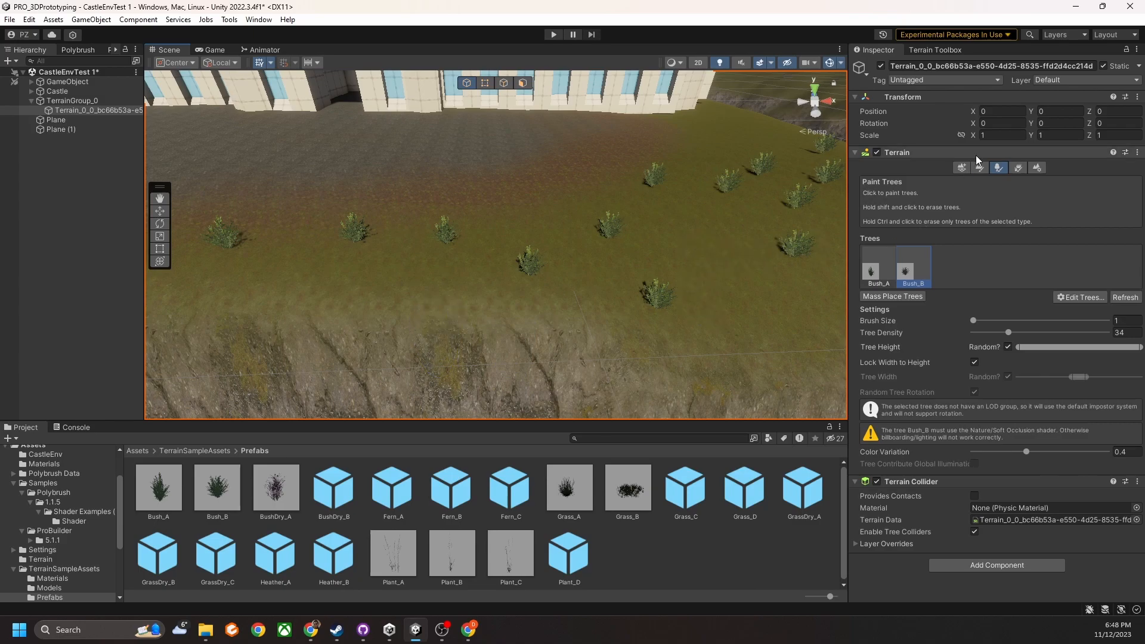
Switch the terrain to Paint Details and go through its brush settings down to the detail list
{"action": "left_click", "coordinate": [1018, 170]}
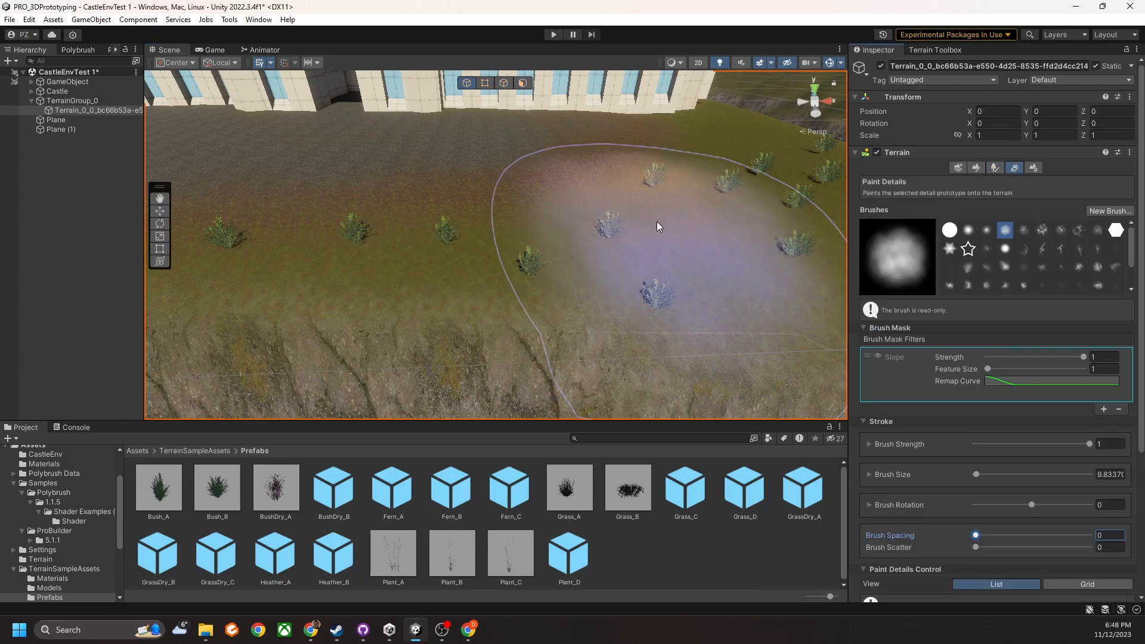
{"action": "right_click_drag", "start_coordinate": [667, 224], "coordinate": [664, 259]}
{"action": "scroll", "coordinate": [663, 259], "scroll_direction": "down", "scroll_amount": 5}
{"action": "right_click_drag", "start_coordinate": [596, 253], "coordinate": [627, 235]}
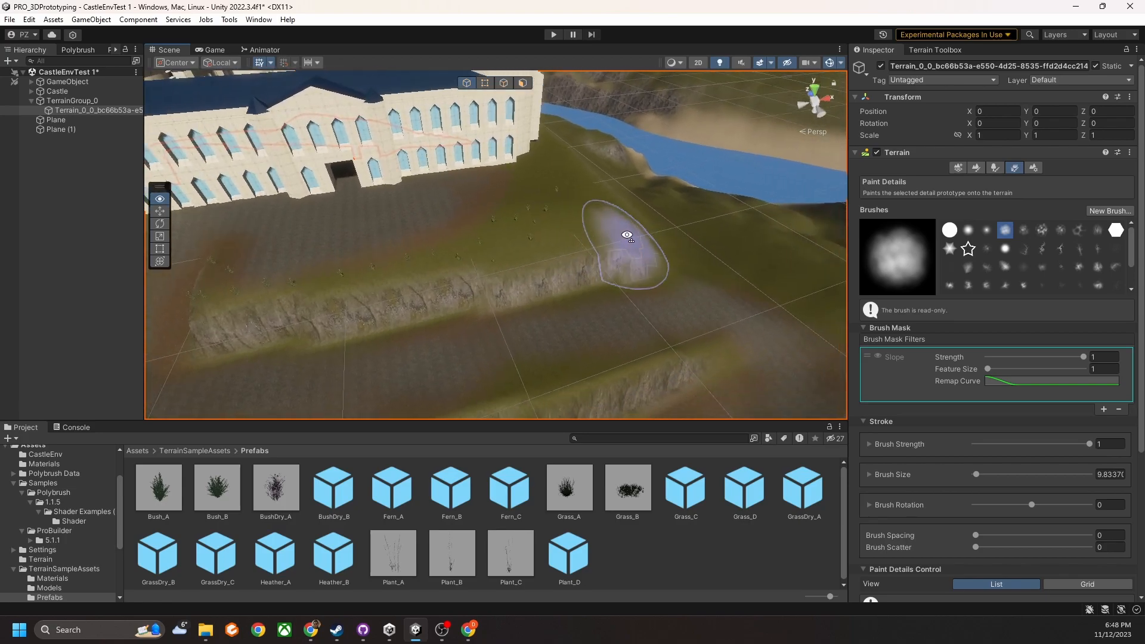
{"action": "middle_click_drag", "start_coordinate": [512, 249], "coordinate": [526, 251]}
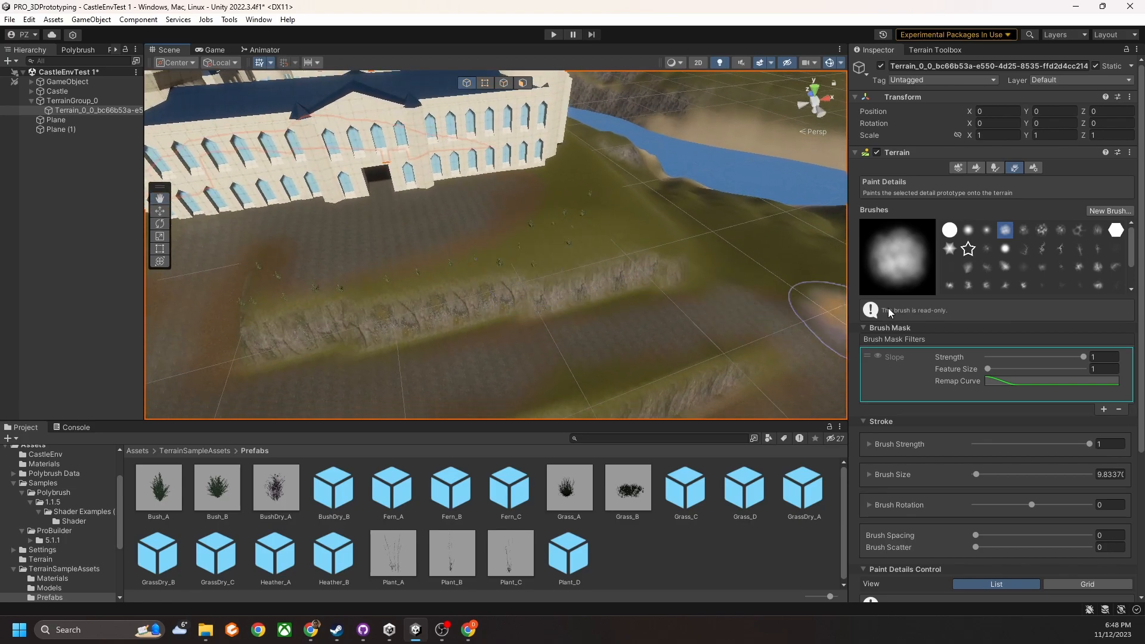
{"action": "scroll", "coordinate": [891, 298], "scroll_direction": "down", "scroll_amount": 2}
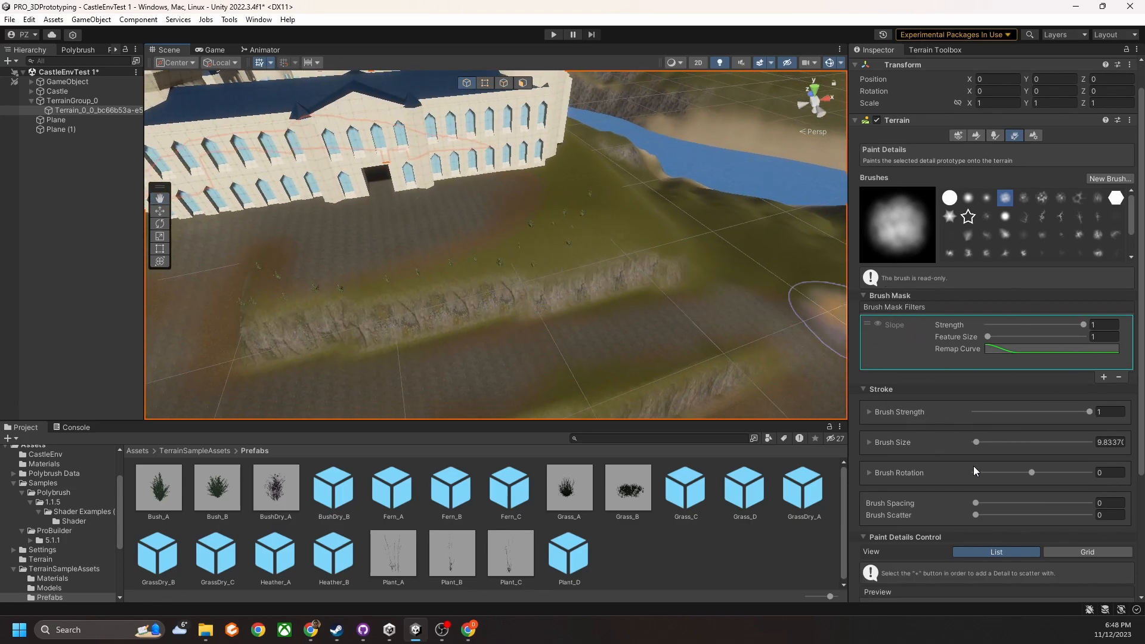
{"action": "scroll", "coordinate": [991, 322], "scroll_direction": "down", "scroll_amount": 5}
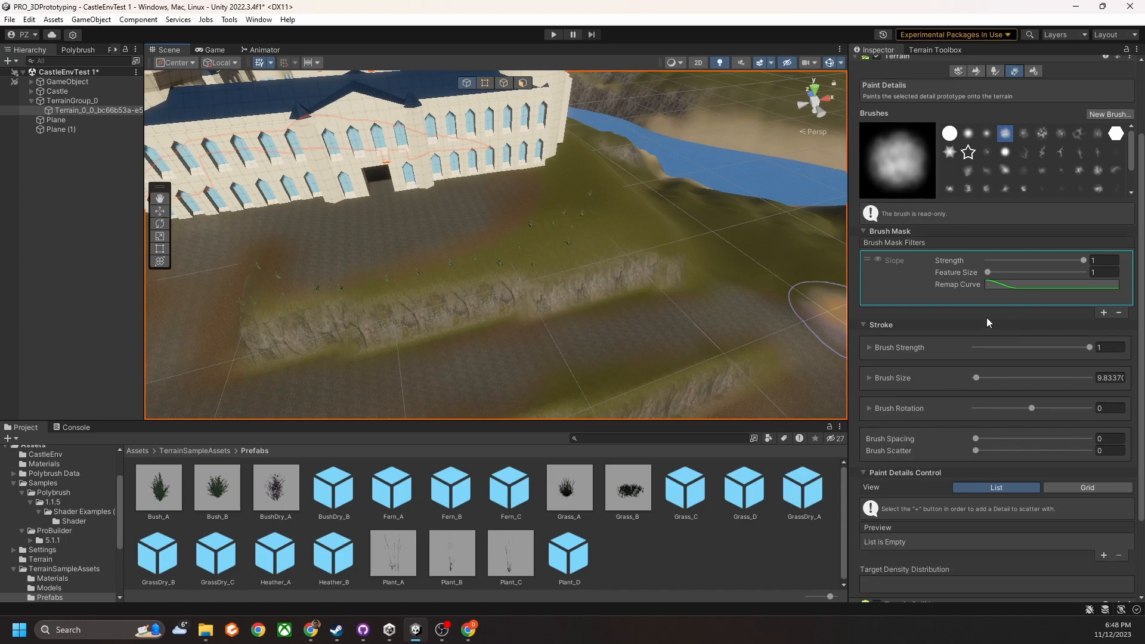
{"action": "mouse_move", "coordinate": [579, 285]}
{"action": "right_mouse_down"}
{"action": "mouse_move", "coordinate": [529, 281]}
{"action": "mouse_move", "coordinate": [671, 271]}
{"action": "mouse_move", "coordinate": [637, 289]}
{"action": "mouse_move", "coordinate": [718, 273]}
{"action": "mouse_move", "coordinate": [440, 261]}
{"action": "mouse_move", "coordinate": [617, 228]}
{"action": "mouse_move", "coordinate": [399, 194]}
{"action": "mouse_move", "coordinate": [456, 230]}
{"action": "mouse_move", "coordinate": [742, 263]}
{"action": "right_mouse_up"}
{"action": "scroll", "coordinate": [914, 245], "scroll_direction": "up", "scroll_amount": 3}
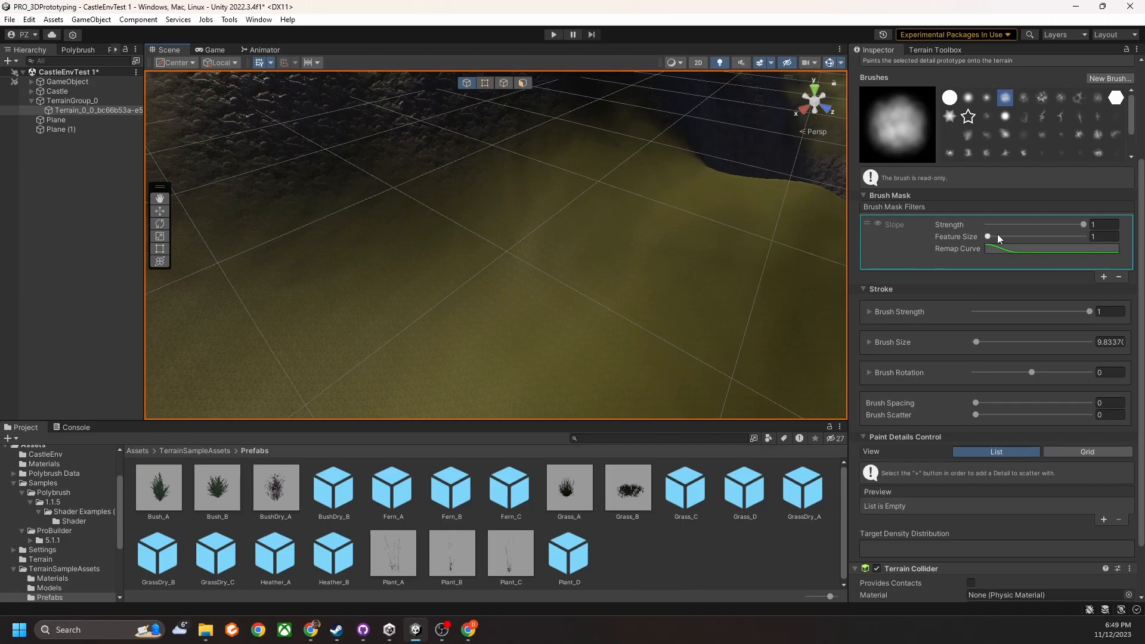
{"action": "scroll", "coordinate": [919, 256], "scroll_direction": "down", "scroll_amount": 2}
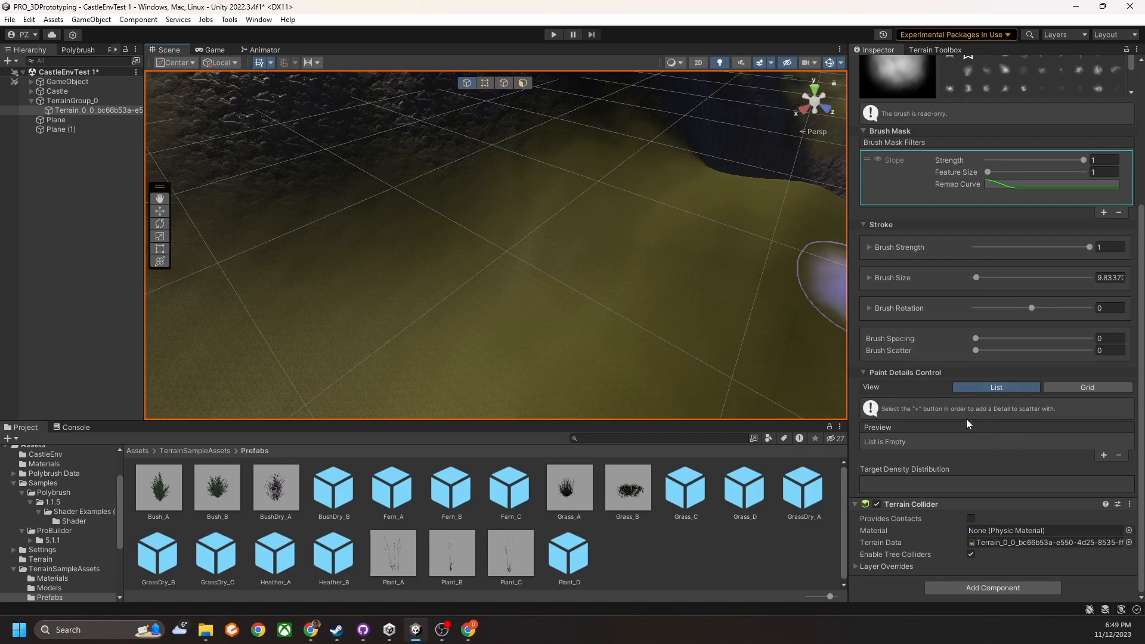
Add the Grass_A prefab to the terrain as a detail mesh
{"action": "left_click", "coordinate": [1104, 456]}
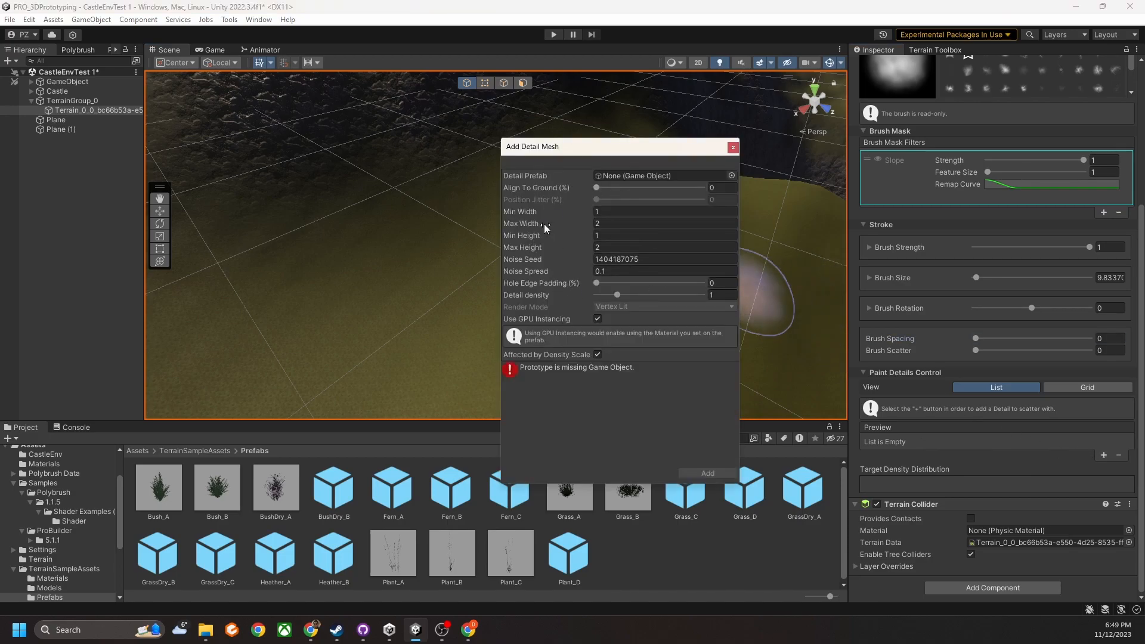
{"action": "left_click", "coordinate": [598, 222]}
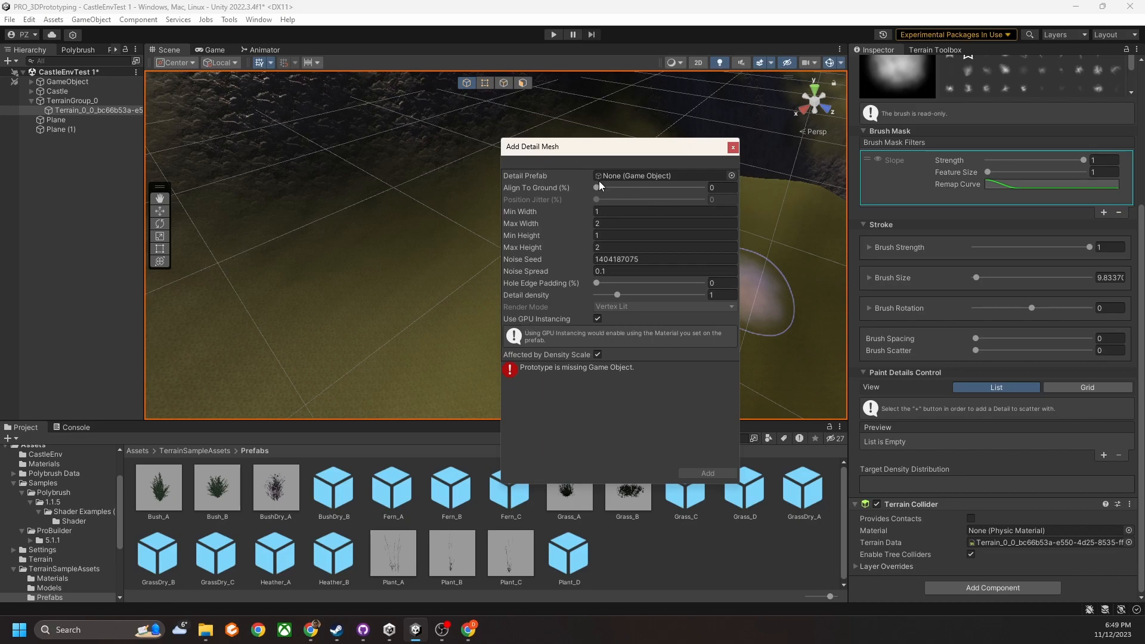
{"action": "left_click", "coordinate": [732, 176]}
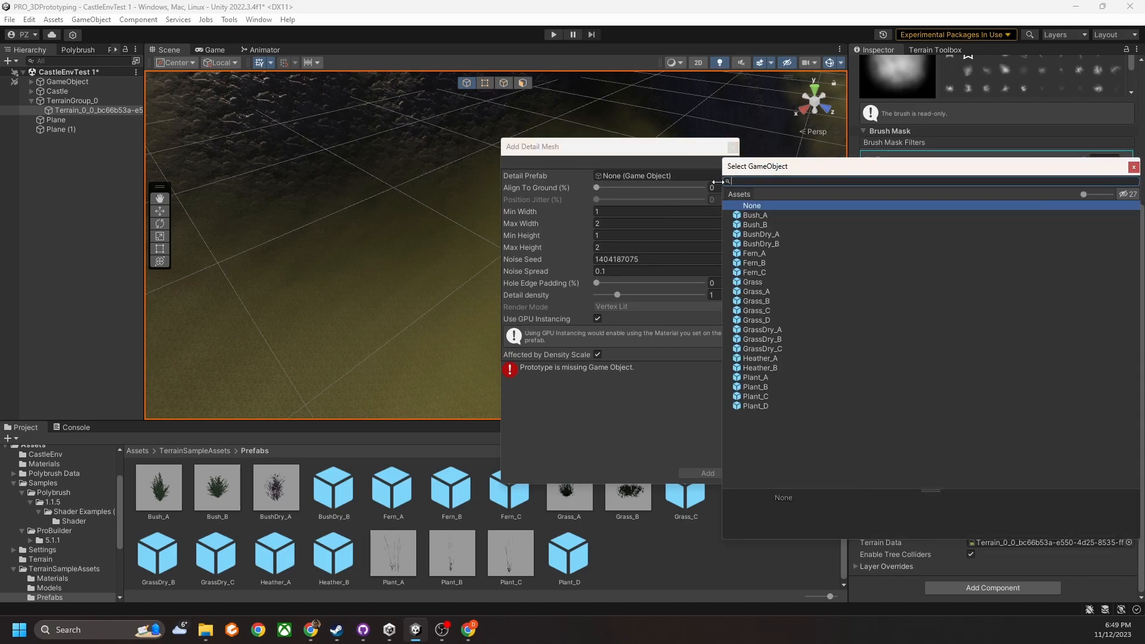
{"action": "double_click", "coordinate": [761, 291]}
{"action": "left_click", "coordinate": [696, 475]}
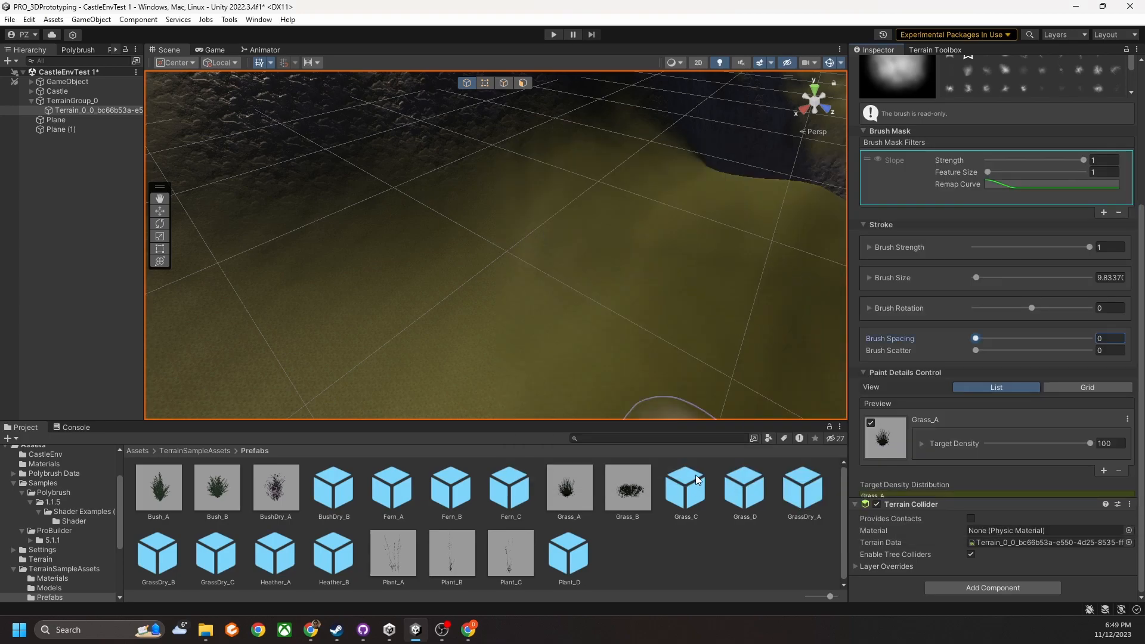
Add the Plant_A prefab as a second detail mesh
{"action": "left_click", "coordinate": [1104, 454]}
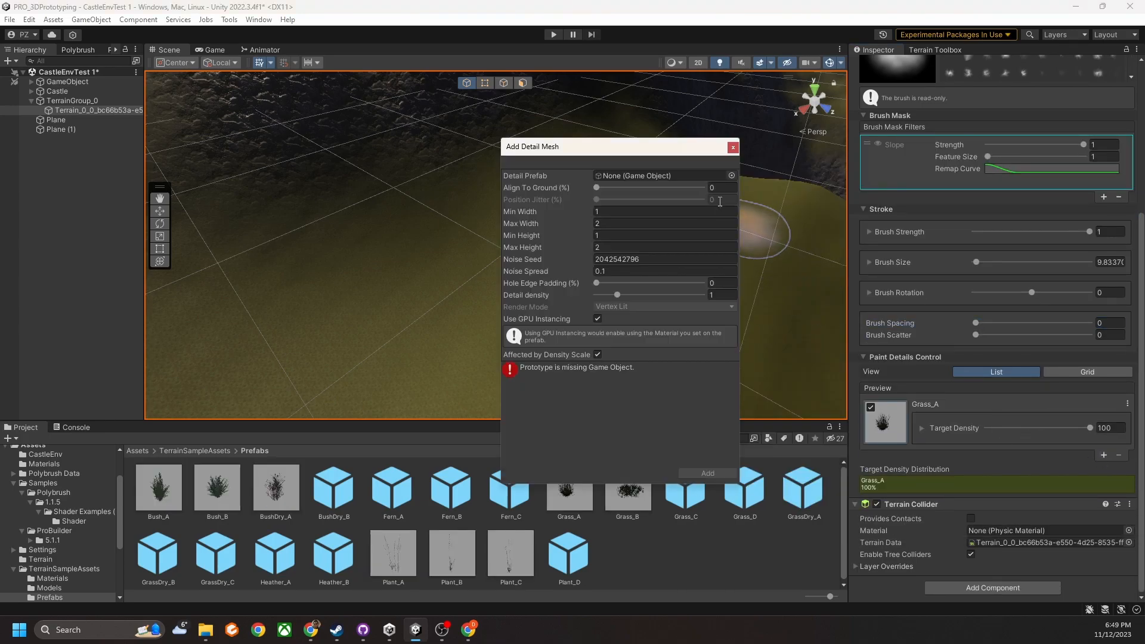
{"action": "left_click", "coordinate": [732, 176]}
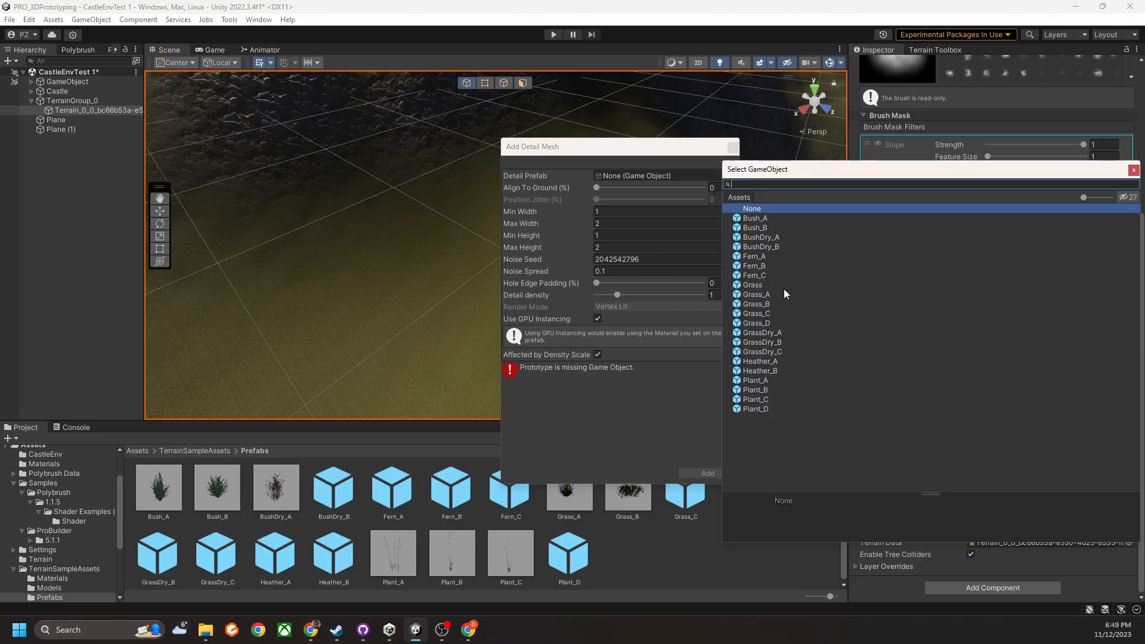
{"action": "double_click", "coordinate": [757, 381]}
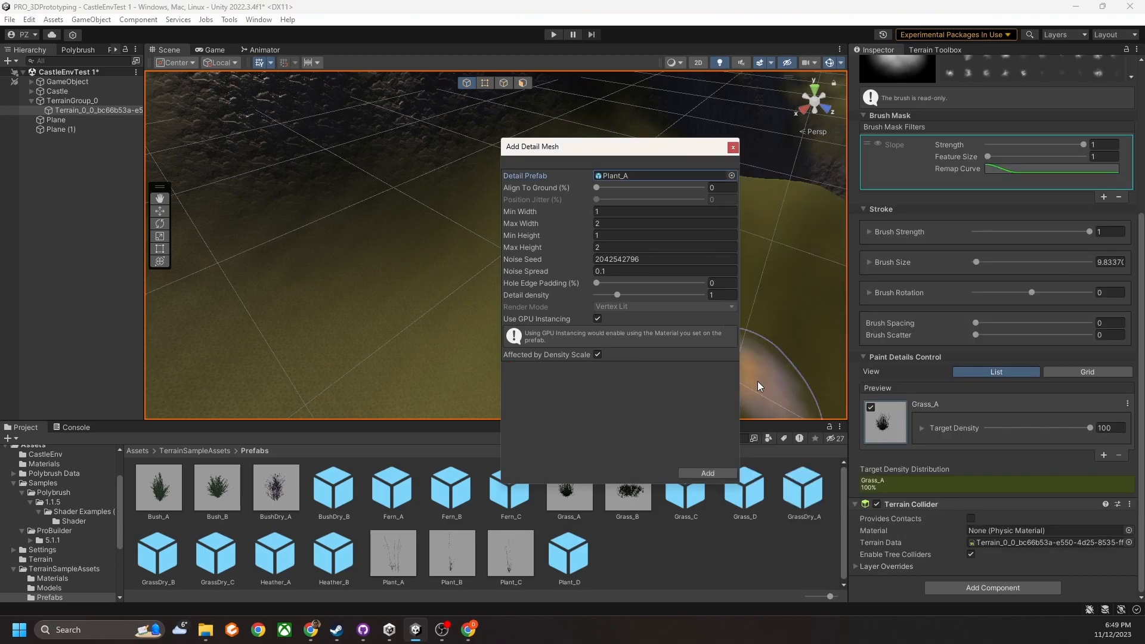
{"action": "left_click", "coordinate": [707, 473]}
Paint a mixed patch of Grass_A and Plant_A on the open grassy ground and inspect it up close
{"action": "left_click_drag", "start_coordinate": [776, 387], "coordinate": [612, 230], "text": "alt"}
{"action": "right_click_drag", "start_coordinate": [612, 230], "coordinate": [409, 294]}
{"action": "key", "text": "w"}
{"action": "mouse_move", "coordinate": [351, 327]}
{"action": "left_mouse_down"}
{"action": "mouse_move", "coordinate": [429, 289]}
{"action": "mouse_move", "coordinate": [590, 305]}
{"action": "left_mouse_up"}
{"action": "mouse_move", "coordinate": [591, 304]}
{"action": "right_mouse_down"}
{"action": "mouse_move", "coordinate": [345, 284]}
{"action": "mouse_move", "coordinate": [473, 258]}
{"action": "mouse_move", "coordinate": [570, 275]}
{"action": "right_mouse_up"}
{"action": "key", "text": "w"}
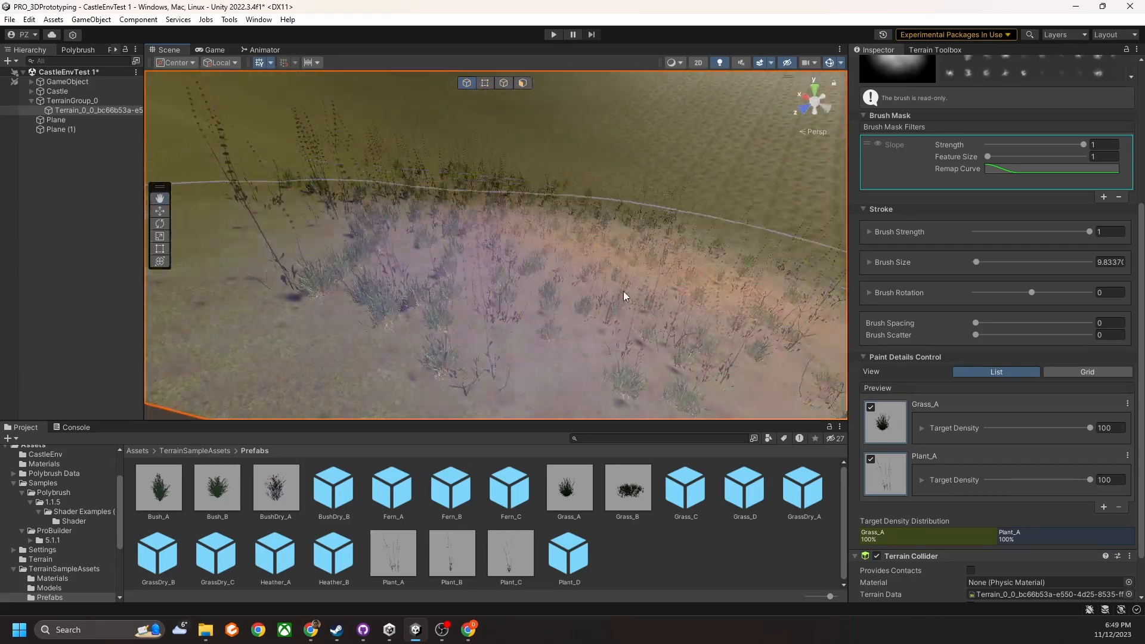
Exclude Plant_A from the brush and paint only Grass_A next to the mixed patch
{"action": "scroll", "coordinate": [919, 406], "scroll_direction": "down", "scroll_amount": 2}
{"action": "mouse_move", "coordinate": [477, 281]}
{"action": "right_mouse_down"}
{"action": "mouse_move", "coordinate": [455, 271]}
{"action": "mouse_move", "coordinate": [471, 269]}
{"action": "right_mouse_up"}
{"action": "key", "text": "s"}
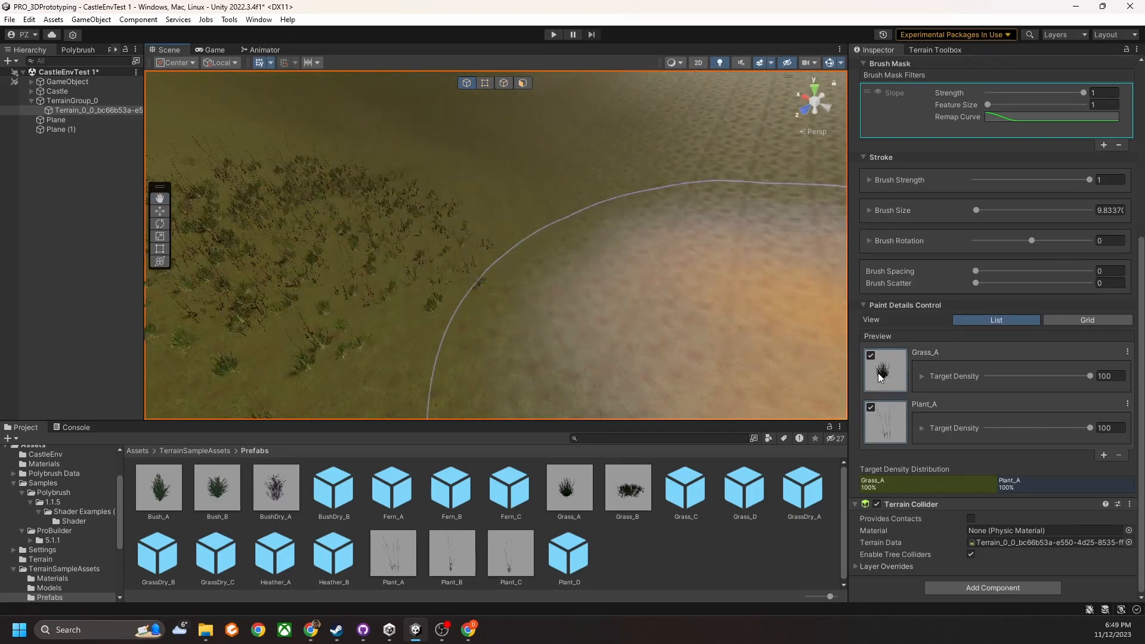
{"action": "left_click", "coordinate": [872, 408]}
{"action": "mouse_move", "coordinate": [478, 266]}
{"action": "left_mouse_down"}
{"action": "mouse_move", "coordinate": [541, 268]}
{"action": "mouse_move", "coordinate": [516, 191]}
{"action": "left_mouse_up"}
Examine the painted Grass_A patch from near and far to judge its density and look
{"action": "mouse_move", "coordinate": [516, 191]}
{"action": "right_mouse_down"}
{"action": "mouse_move", "coordinate": [578, 215]}
{"action": "mouse_move", "coordinate": [544, 187]}
{"action": "mouse_move", "coordinate": [401, 248]}
{"action": "mouse_move", "coordinate": [542, 184]}
{"action": "mouse_move", "coordinate": [449, 186]}
{"action": "mouse_move", "coordinate": [627, 179]}
{"action": "mouse_move", "coordinate": [469, 149]}
{"action": "mouse_move", "coordinate": [402, 120]}
{"action": "mouse_move", "coordinate": [443, 154]}
{"action": "mouse_move", "coordinate": [510, 177]}
{"action": "mouse_move", "coordinate": [471, 189]}
{"action": "mouse_move", "coordinate": [567, 223]}
{"action": "mouse_move", "coordinate": [578, 256]}
{"action": "mouse_move", "coordinate": [639, 259]}
{"action": "mouse_move", "coordinate": [621, 256]}
{"action": "mouse_move", "coordinate": [632, 248]}
{"action": "mouse_move", "coordinate": [625, 353]}
{"action": "mouse_move", "coordinate": [507, 289]}
{"action": "mouse_move", "coordinate": [583, 281]}
{"action": "mouse_move", "coordinate": [567, 269]}
{"action": "mouse_move", "coordinate": [529, 278]}
{"action": "right_mouse_up"}
{"action": "key", "text": "w"}
{"action": "key", "text": "s"}
{"action": "key", "text": "w"}
{"action": "key", "text": "s"}
{"action": "key", "text": "w"}
{"action": "scroll", "coordinate": [517, 282], "scroll_direction": "down", "scroll_amount": 10}
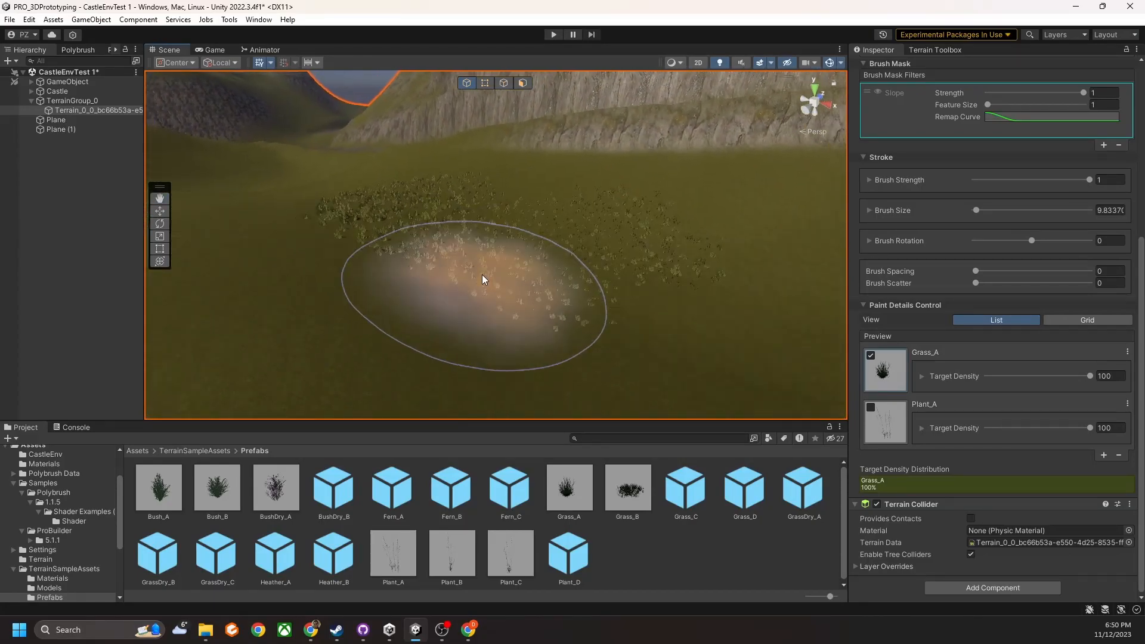
{"action": "mouse_move", "coordinate": [518, 244]}
{"action": "right_mouse_down"}
{"action": "mouse_move", "coordinate": [532, 230]}
{"action": "mouse_move", "coordinate": [503, 266]}
{"action": "mouse_move", "coordinate": [502, 247]}
{"action": "mouse_move", "coordinate": [511, 232]}
{"action": "mouse_move", "coordinate": [503, 288]}
{"action": "mouse_move", "coordinate": [563, 281]}
{"action": "mouse_move", "coordinate": [526, 274]}
{"action": "mouse_move", "coordinate": [514, 245]}
{"action": "mouse_move", "coordinate": [549, 253]}
{"action": "mouse_move", "coordinate": [568, 238]}
{"action": "mouse_move", "coordinate": [440, 135]}
{"action": "mouse_move", "coordinate": [522, 199]}
{"action": "mouse_move", "coordinate": [557, 199]}
{"action": "mouse_move", "coordinate": [376, 204]}
{"action": "mouse_move", "coordinate": [488, 216]}
{"action": "mouse_move", "coordinate": [499, 187]}
{"action": "mouse_move", "coordinate": [417, 226]}
{"action": "mouse_move", "coordinate": [384, 289]}
{"action": "mouse_move", "coordinate": [679, 260]}
{"action": "mouse_move", "coordinate": [481, 294]}
{"action": "right_mouse_up"}
{"action": "key", "text": "w"}
{"action": "key", "text": "s"}
{"action": "key", "text": "w"}
{"action": "key", "text": "s"}
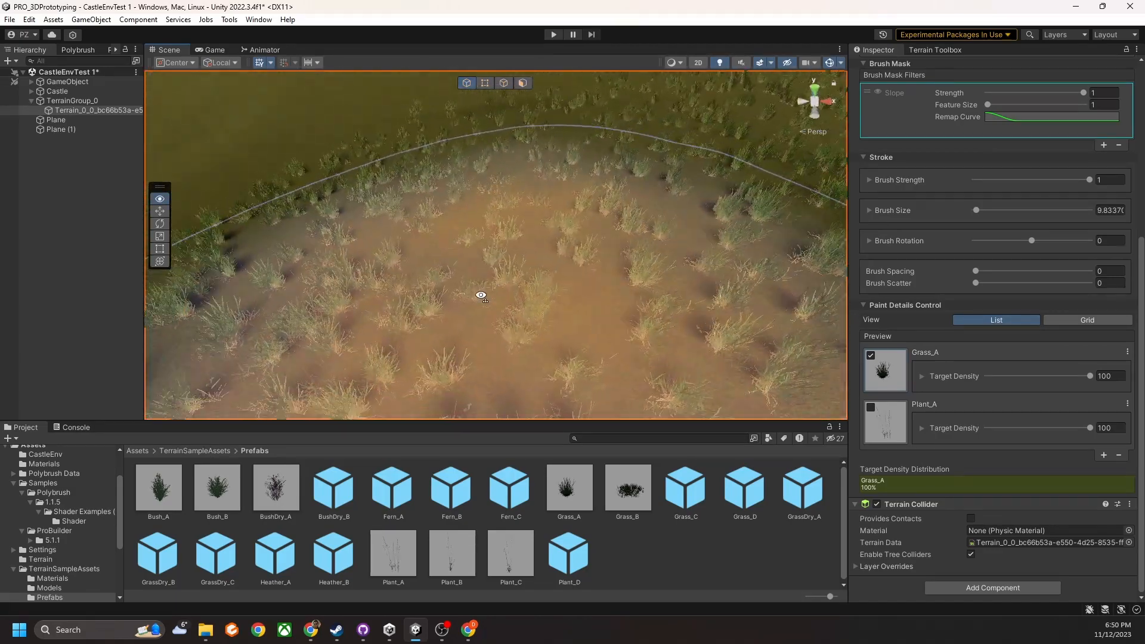
Make Plant_A the only active detail and paint it over the grass and along the path below the cliffs
{"action": "mouse_move", "coordinate": [566, 340]}
{"action": "right_mouse_down"}
{"action": "mouse_move", "coordinate": [618, 284]}
{"action": "mouse_move", "coordinate": [703, 261]}
{"action": "mouse_move", "coordinate": [468, 202]}
{"action": "right_mouse_up"}
{"action": "key", "text": "s"}
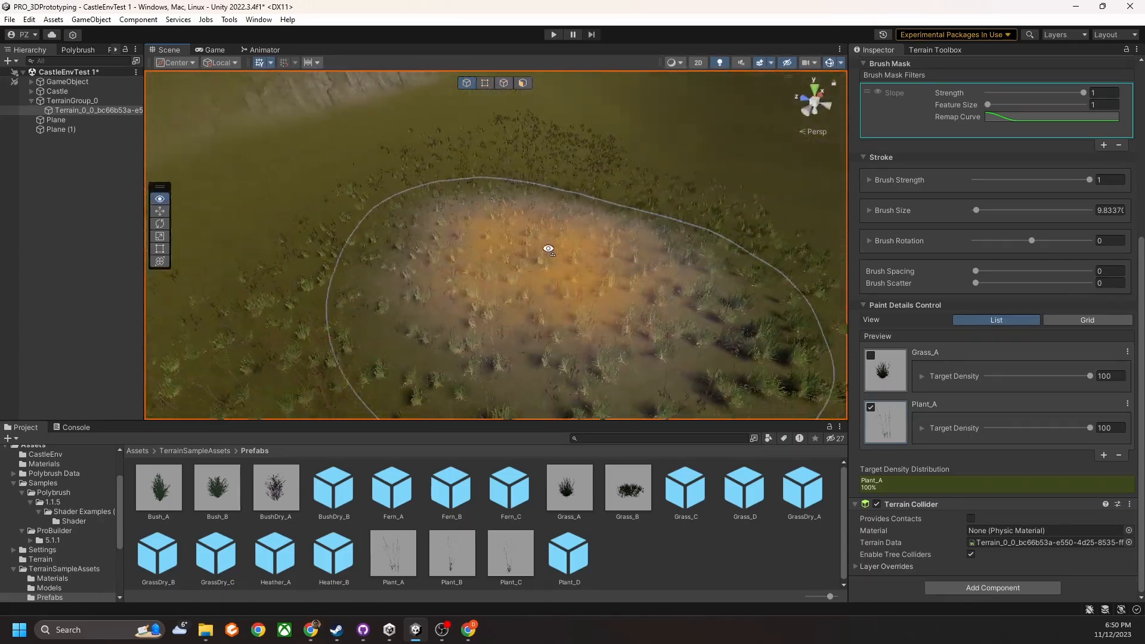
{"action": "mouse_move", "coordinate": [441, 259]}
{"action": "right_mouse_down"}
{"action": "mouse_move", "coordinate": [680, 174]}
{"action": "mouse_move", "coordinate": [527, 217]}
{"action": "mouse_move", "coordinate": [524, 319]}
{"action": "mouse_move", "coordinate": [333, 302]}
{"action": "mouse_move", "coordinate": [535, 233]}
{"action": "mouse_move", "coordinate": [467, 274]}
{"action": "mouse_move", "coordinate": [316, 232]}
{"action": "mouse_move", "coordinate": [531, 243]}
{"action": "mouse_move", "coordinate": [235, 320]}
{"action": "right_mouse_up"}
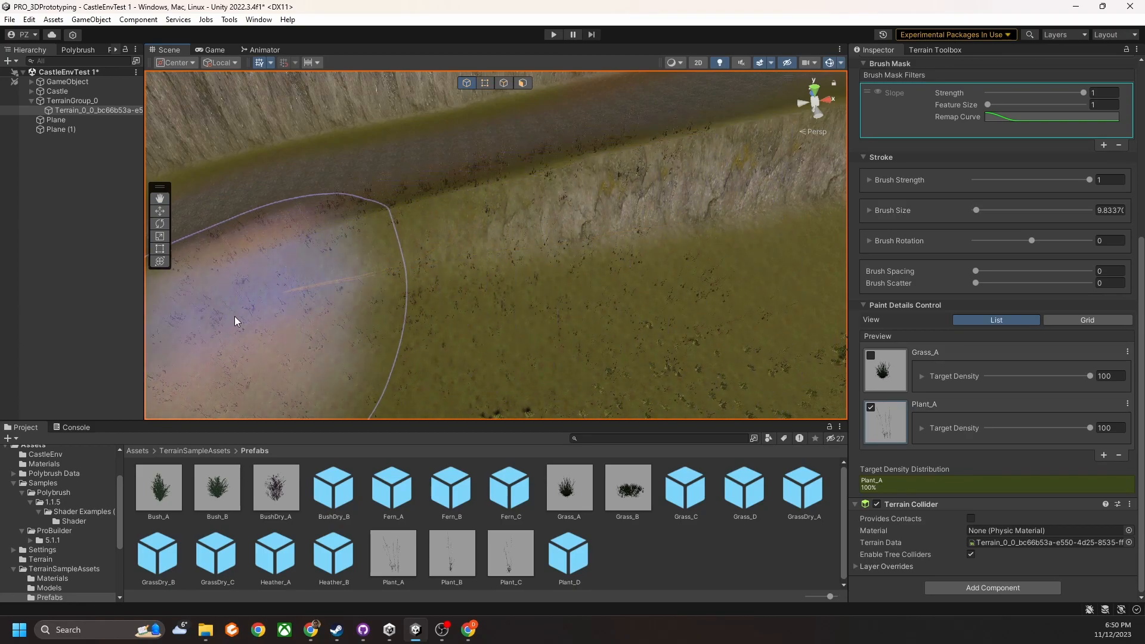
{"action": "right_click_drag", "start_coordinate": [537, 292], "coordinate": [292, 269]}
{"action": "mouse_move", "coordinate": [524, 275]}
{"action": "right_mouse_down"}
{"action": "mouse_move", "coordinate": [416, 201]}
{"action": "mouse_move", "coordinate": [504, 290]}
{"action": "right_mouse_up"}
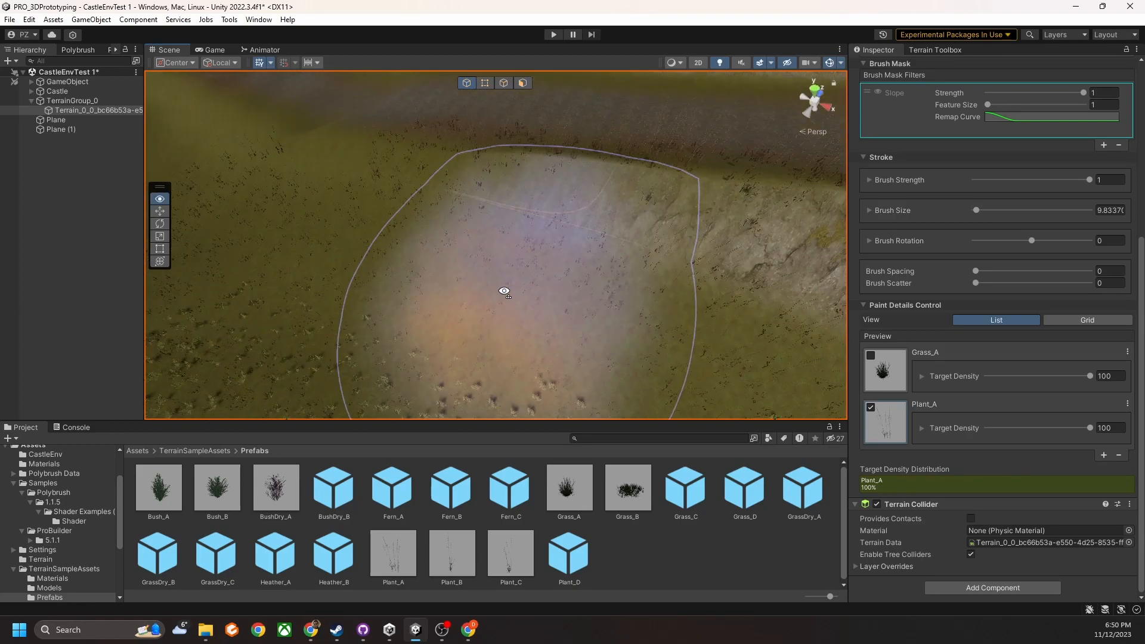
Enable Grass_A alongside Plant_A and paint both over the grassy ground beside the path
{"action": "left_click", "coordinate": [871, 357]}
{"action": "left_click_drag", "start_coordinate": [632, 323], "coordinate": [317, 250]}
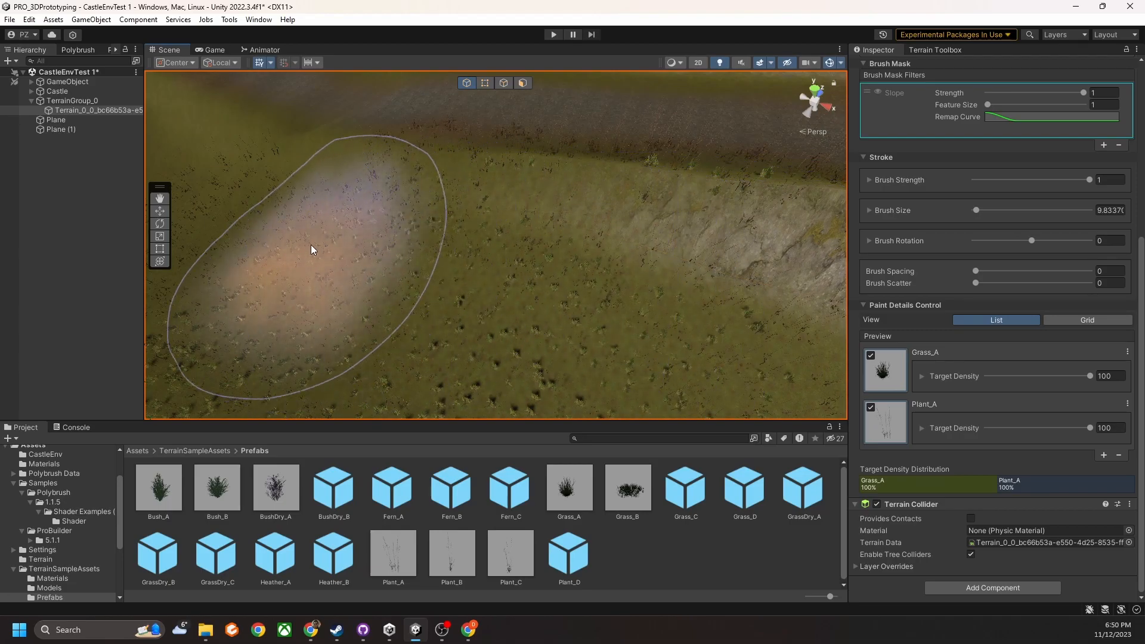
{"action": "right_click_drag", "start_coordinate": [532, 294], "coordinate": [406, 225]}
{"action": "left_click_drag", "start_coordinate": [472, 247], "coordinate": [504, 249]}
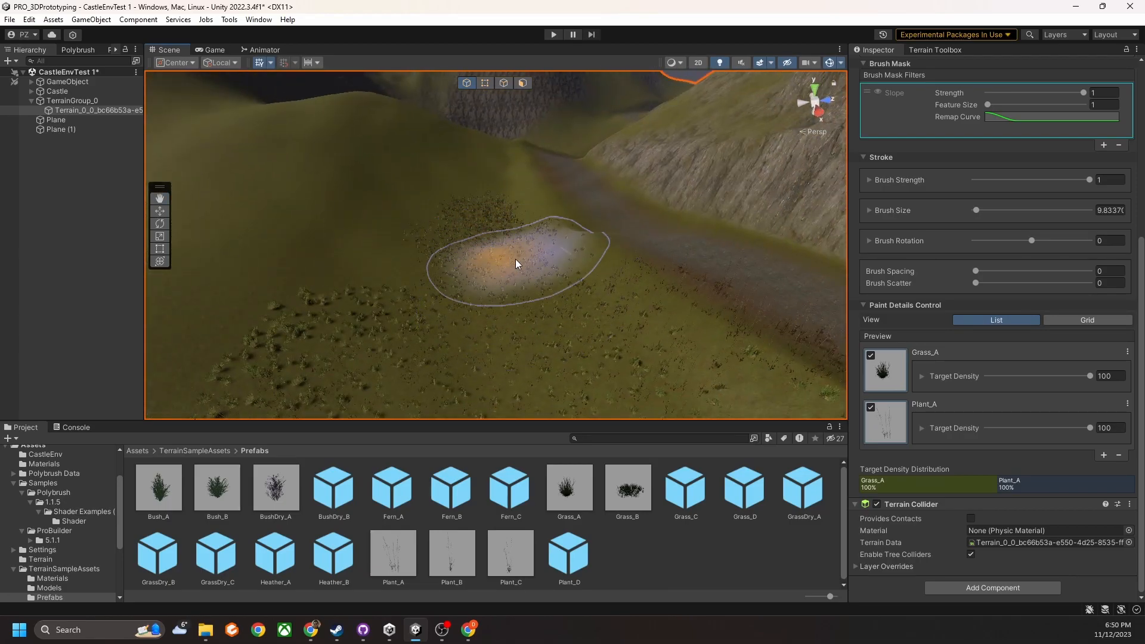
Paint Grass_A and Plant_A details over the green ridges of the distant mountain
{"action": "right_click_drag", "start_coordinate": [579, 298], "coordinate": [376, 268]}
{"action": "right_click_drag", "start_coordinate": [629, 351], "coordinate": [593, 346]}
{"action": "right_click_drag", "start_coordinate": [549, 188], "coordinate": [606, 317]}
{"action": "middle_click_drag", "start_coordinate": [606, 316], "coordinate": [528, 282]}
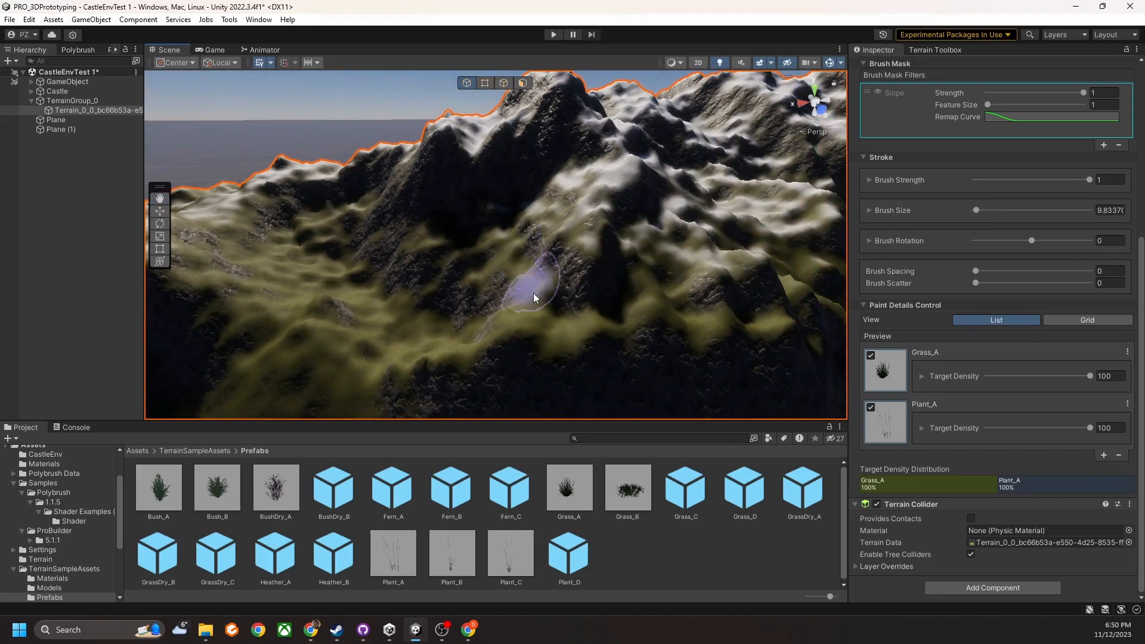
{"action": "scroll", "coordinate": [537, 316], "scroll_direction": "up", "scroll_amount": 5}
{"action": "middle_click_drag", "start_coordinate": [542, 328], "coordinate": [570, 270]}
{"action": "mouse_move", "coordinate": [564, 285]}
{"action": "middle_mouse_down"}
{"action": "mouse_move", "coordinate": [591, 322]}
{"action": "mouse_move", "coordinate": [665, 228]}
{"action": "mouse_move", "coordinate": [486, 248]}
{"action": "mouse_move", "coordinate": [549, 220]}
{"action": "mouse_move", "coordinate": [1025, 270]}
{"action": "middle_mouse_up"}
{"action": "scroll", "coordinate": [955, 239], "scroll_direction": "up", "scroll_amount": 4}
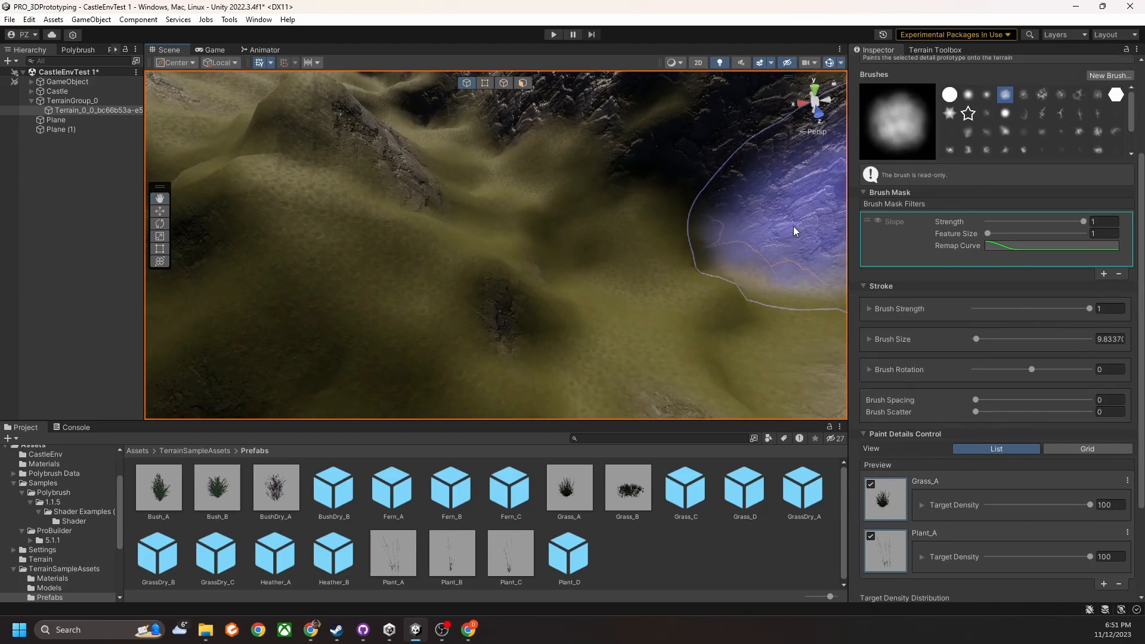
{"action": "mouse_move", "coordinate": [353, 277]}
{"action": "left_mouse_down"}
{"action": "mouse_move", "coordinate": [453, 268]}
{"action": "mouse_move", "coordinate": [512, 239]}
{"action": "mouse_move", "coordinate": [514, 176]}
{"action": "mouse_move", "coordinate": [603, 350]}
{"action": "left_mouse_up"}
{"action": "mouse_move", "coordinate": [603, 349]}
{"action": "middle_mouse_down"}
{"action": "mouse_move", "coordinate": [634, 325]}
{"action": "mouse_move", "coordinate": [606, 218]}
{"action": "mouse_move", "coordinate": [650, 289]}
{"action": "mouse_move", "coordinate": [648, 307]}
{"action": "middle_mouse_up"}
{"action": "scroll", "coordinate": [648, 307], "scroll_direction": "down", "scroll_amount": 6}
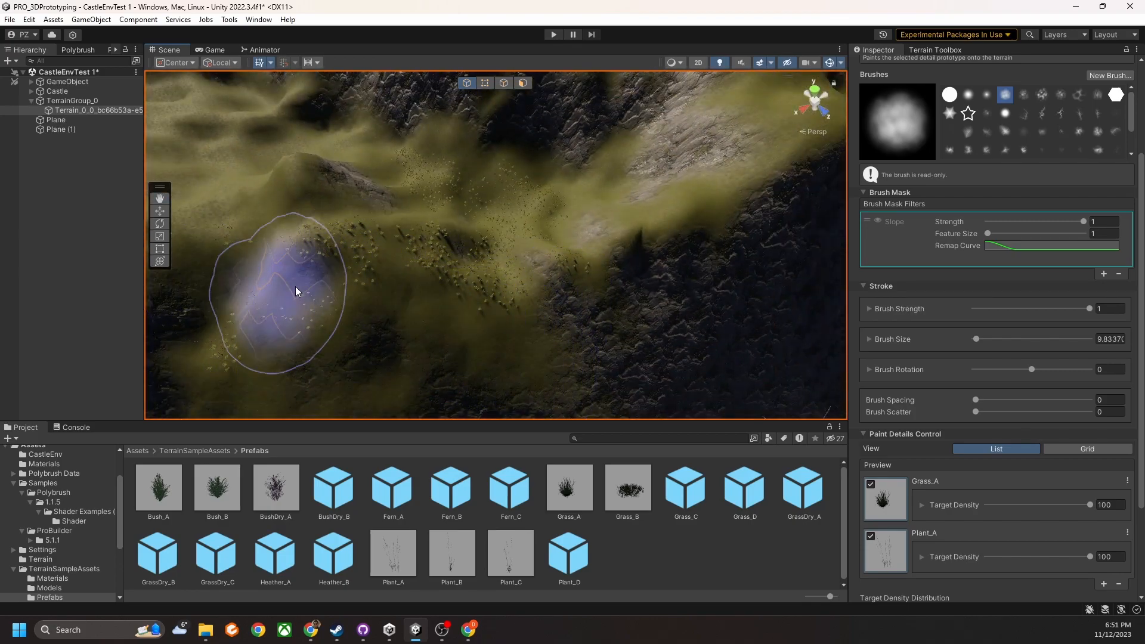
Extend the grass and plant cover along the neighbouring mountain slopes and the grassy ground beside the rock faces
{"action": "scroll", "coordinate": [572, 266], "scroll_direction": "up", "scroll_amount": 3}
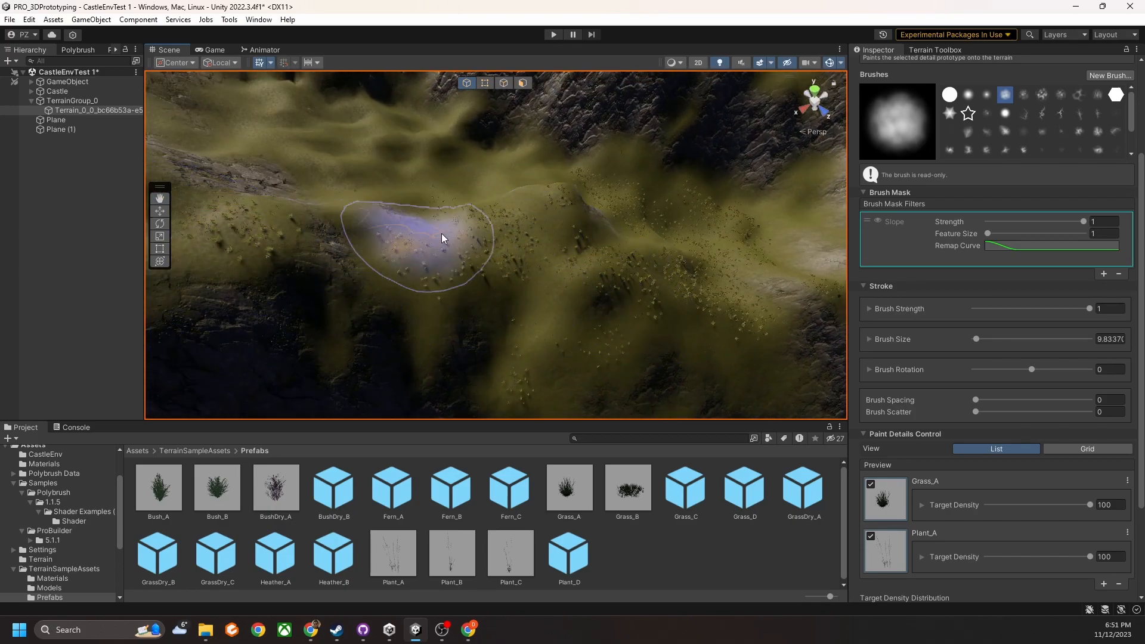
{"action": "left_click_drag", "start_coordinate": [471, 239], "coordinate": [225, 178], "text": "alt"}
{"action": "middle_click_drag", "start_coordinate": [645, 161], "coordinate": [468, 183]}
{"action": "scroll", "coordinate": [454, 186], "scroll_direction": "down", "scroll_amount": 3}
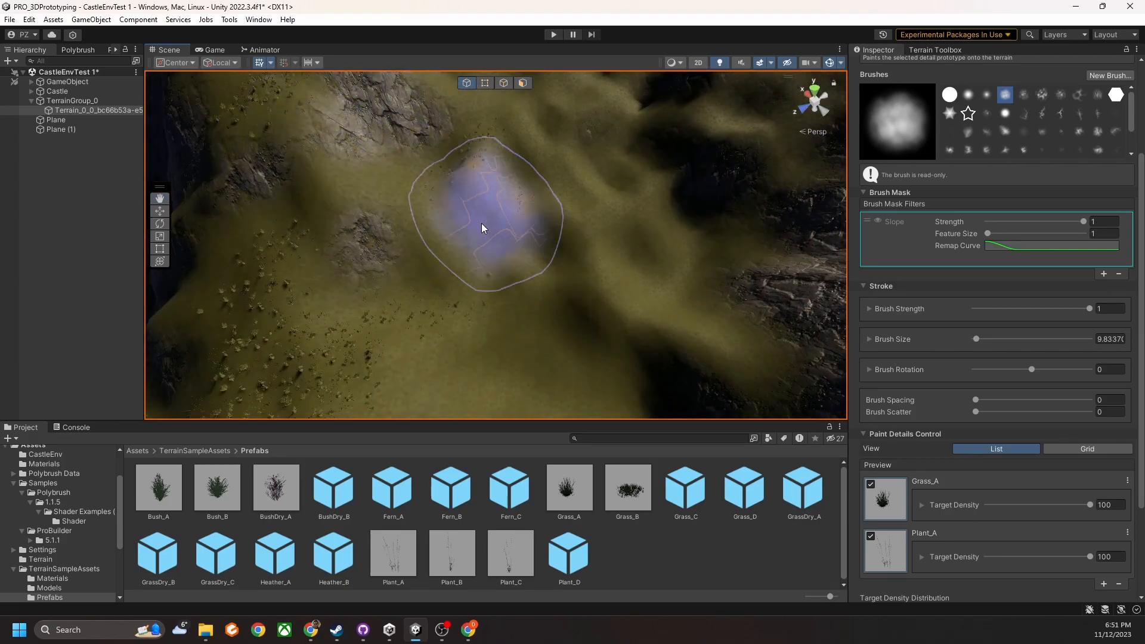
{"action": "mouse_move", "coordinate": [584, 257]}
{"action": "middle_mouse_down"}
{"action": "mouse_move", "coordinate": [511, 310]}
{"action": "mouse_move", "coordinate": [559, 271]}
{"action": "mouse_move", "coordinate": [577, 210]}
{"action": "mouse_move", "coordinate": [340, 342]}
{"action": "middle_mouse_up"}
{"action": "mouse_move", "coordinate": [340, 342]}
{"action": "right_mouse_down"}
{"action": "mouse_move", "coordinate": [461, 240]}
{"action": "mouse_move", "coordinate": [501, 251]}
{"action": "mouse_move", "coordinate": [567, 231]}
{"action": "mouse_move", "coordinate": [460, 194]}
{"action": "mouse_move", "coordinate": [583, 362]}
{"action": "mouse_move", "coordinate": [576, 249]}
{"action": "right_mouse_up"}
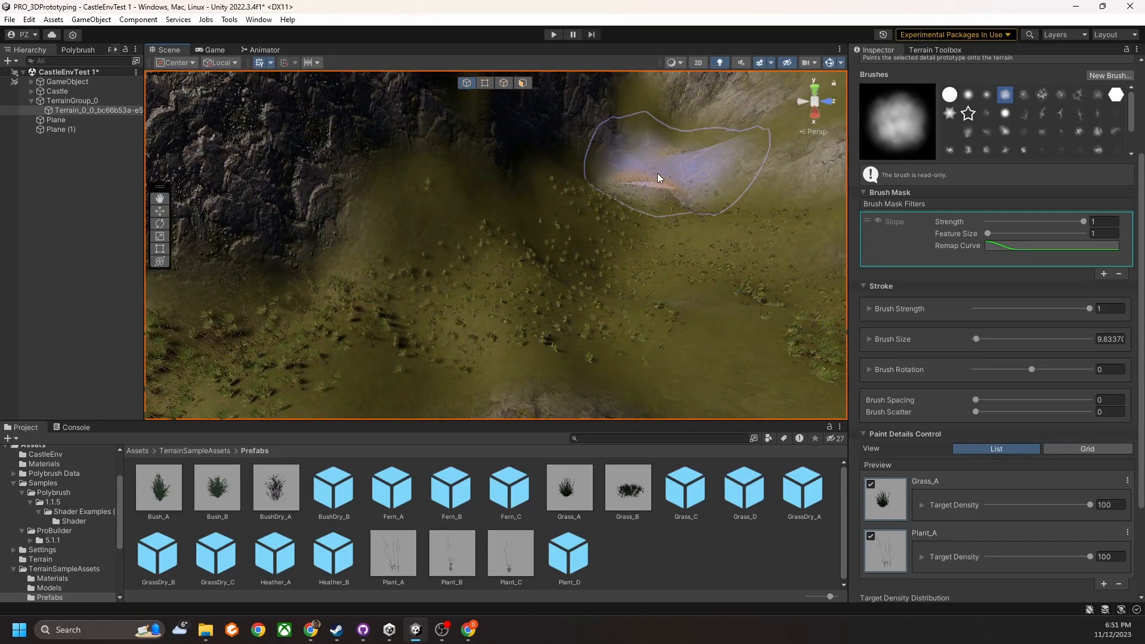
Paint Grass_A and Plant_A over the green hollows and ridges between the rocky mountain slopes
{"action": "mouse_move", "coordinate": [734, 352]}
{"action": "right_mouse_down"}
{"action": "mouse_move", "coordinate": [690, 256]}
{"action": "mouse_move", "coordinate": [581, 151]}
{"action": "mouse_move", "coordinate": [471, 185]}
{"action": "right_mouse_up"}
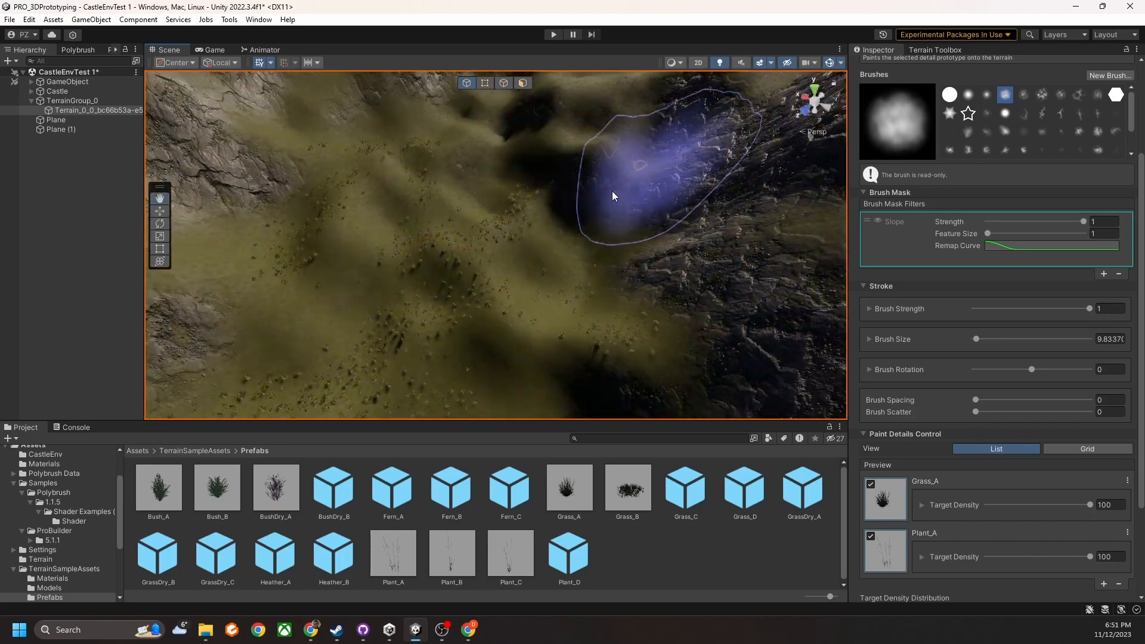
{"action": "mouse_move", "coordinate": [539, 235]}
{"action": "right_mouse_down"}
{"action": "mouse_move", "coordinate": [617, 174]}
{"action": "mouse_move", "coordinate": [555, 173]}
{"action": "mouse_move", "coordinate": [618, 213]}
{"action": "mouse_move", "coordinate": [761, 197]}
{"action": "mouse_move", "coordinate": [754, 187]}
{"action": "mouse_move", "coordinate": [549, 265]}
{"action": "right_mouse_up"}
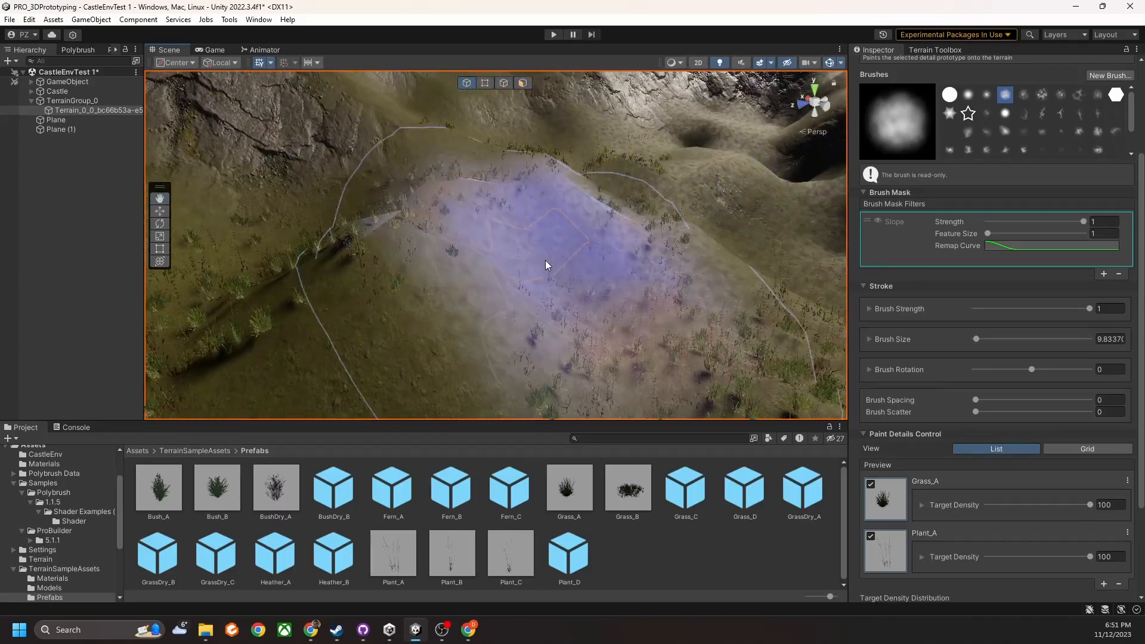
{"action": "right_click_drag", "start_coordinate": [493, 306], "coordinate": [841, 319]}
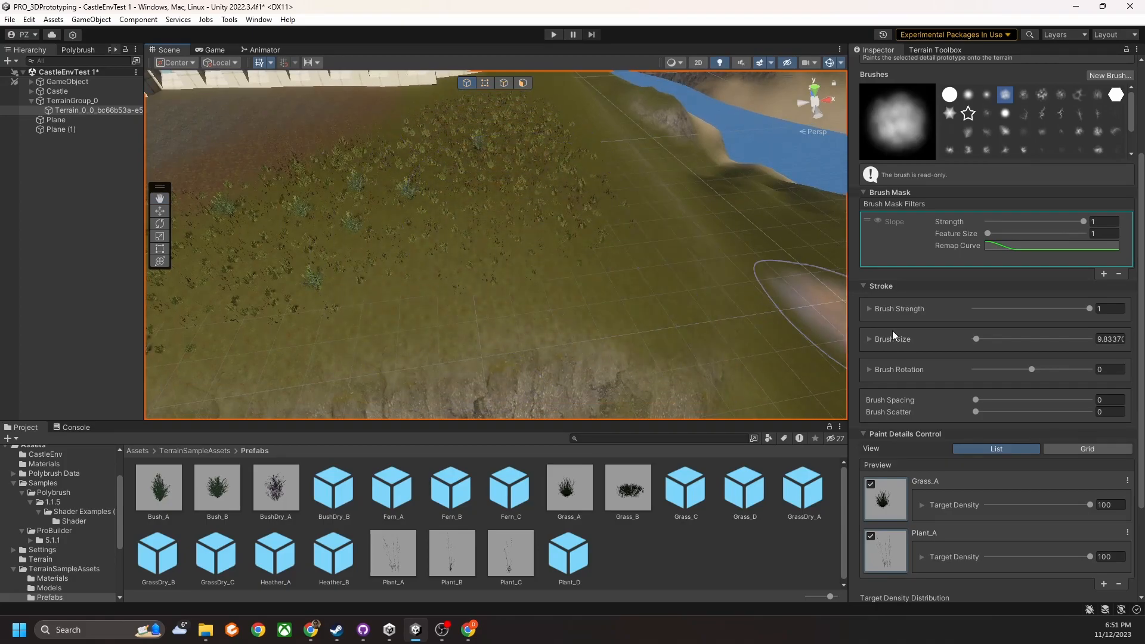
Disable Plant_A so only Grass_A is active, and paint it over the grassy ground beside the castle's entrance path
{"action": "scroll", "coordinate": [942, 335], "scroll_direction": "down", "scroll_amount": 4}
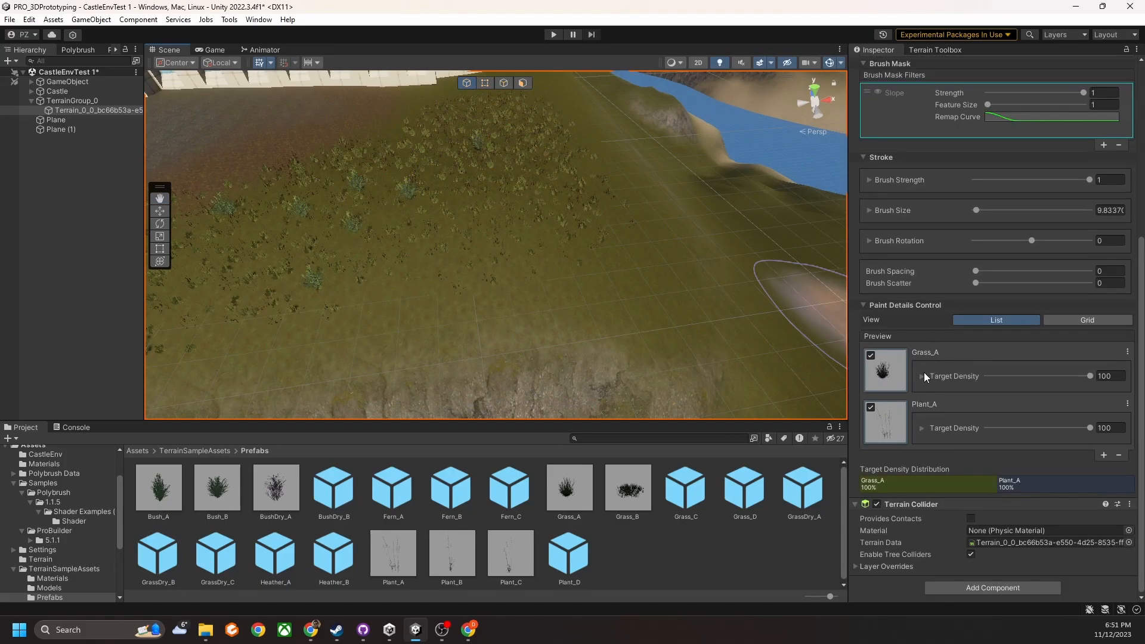
{"action": "left_click", "coordinate": [921, 376]}
{"action": "scroll", "coordinate": [931, 370], "scroll_direction": "down", "scroll_amount": 3}
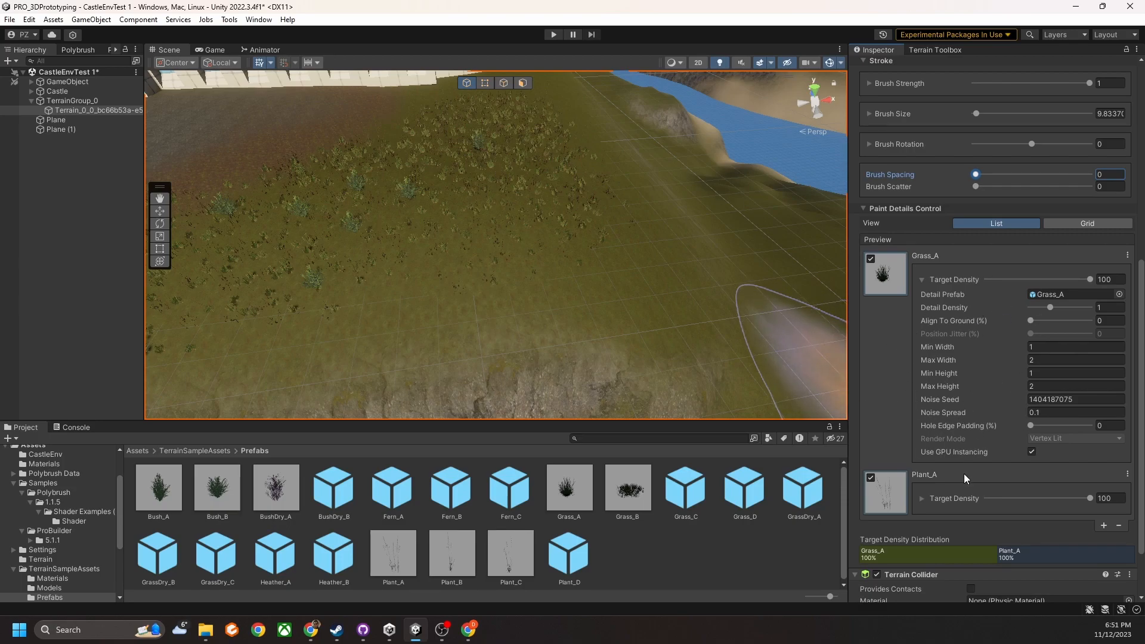
{"action": "left_click", "coordinate": [871, 478]}
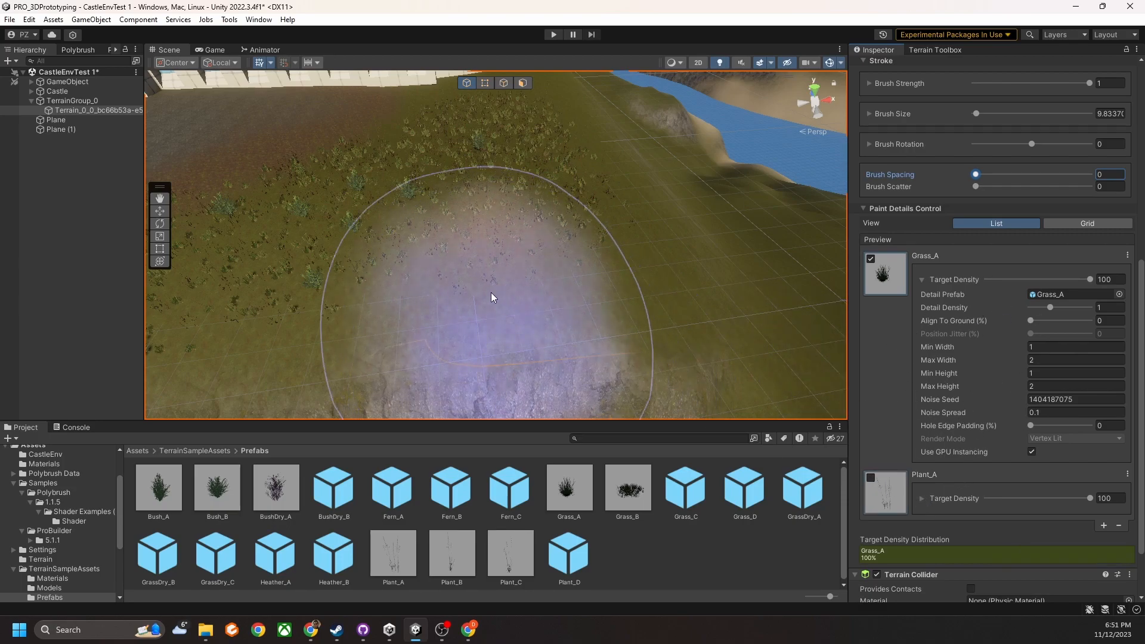
{"action": "right_click_drag", "start_coordinate": [649, 266], "coordinate": [532, 243]}
{"action": "mouse_move", "coordinate": [377, 224]}
{"action": "right_mouse_down"}
{"action": "mouse_move", "coordinate": [499, 255]}
{"action": "mouse_move", "coordinate": [427, 263]}
{"action": "mouse_move", "coordinate": [570, 275]}
{"action": "right_mouse_up"}
{"action": "mouse_move", "coordinate": [460, 291]}
{"action": "middle_mouse_down"}
{"action": "mouse_move", "coordinate": [476, 303]}
{"action": "mouse_move", "coordinate": [681, 309]}
{"action": "middle_mouse_up"}
{"action": "mouse_move", "coordinate": [717, 310]}
{"action": "left_mouse_down"}
{"action": "mouse_move", "coordinate": [490, 307]}
{"action": "mouse_move", "coordinate": [429, 220]}
{"action": "mouse_move", "coordinate": [418, 277]}
{"action": "left_mouse_up"}
{"action": "middle_click_drag", "start_coordinate": [419, 277], "coordinate": [588, 288]}
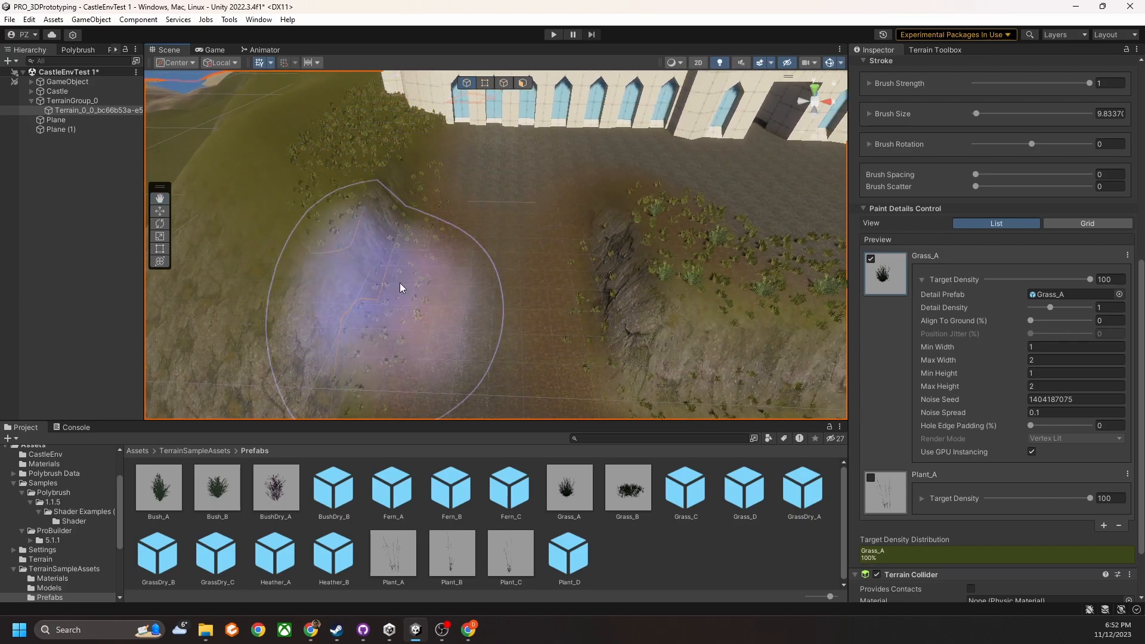
Paint Grass_A along the embankments of the winding path and over the grass beside its bend
{"action": "right_click_drag", "start_coordinate": [368, 311], "coordinate": [239, 304]}
{"action": "middle_click_drag", "start_coordinate": [448, 289], "coordinate": [465, 229]}
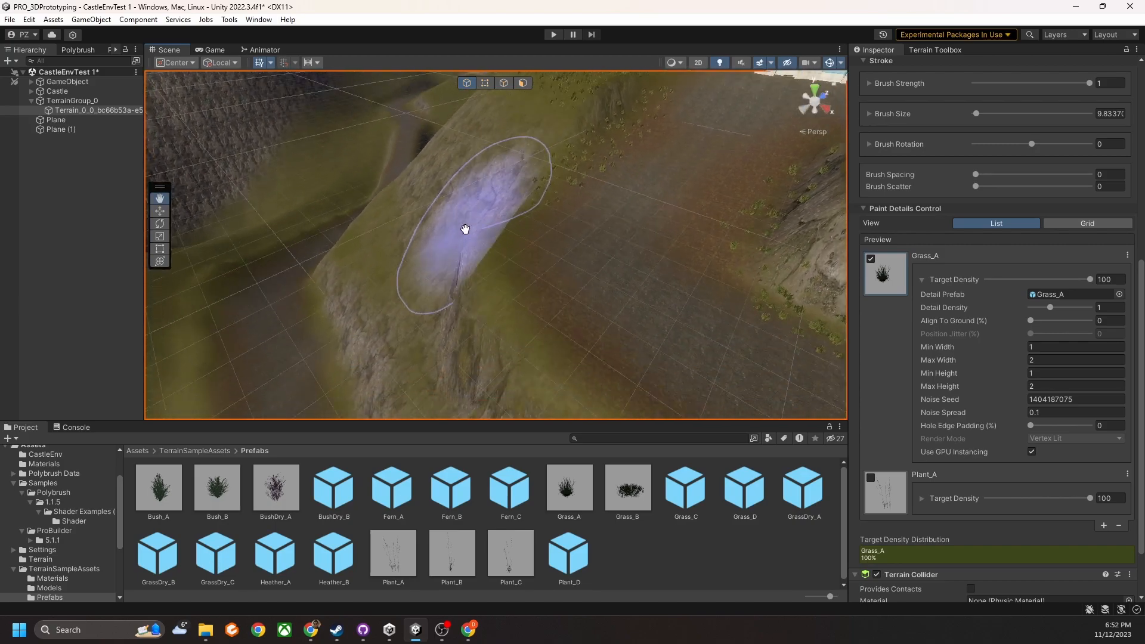
{"action": "right_click_drag", "start_coordinate": [465, 289], "coordinate": [564, 298]}
{"action": "scroll", "coordinate": [564, 298], "scroll_direction": "down", "scroll_amount": 4}
{"action": "middle_click_drag", "start_coordinate": [772, 328], "coordinate": [468, 341]}
{"action": "left_click_drag", "start_coordinate": [393, 329], "coordinate": [537, 320]}
{"action": "middle_click_drag", "start_coordinate": [754, 282], "coordinate": [570, 299]}
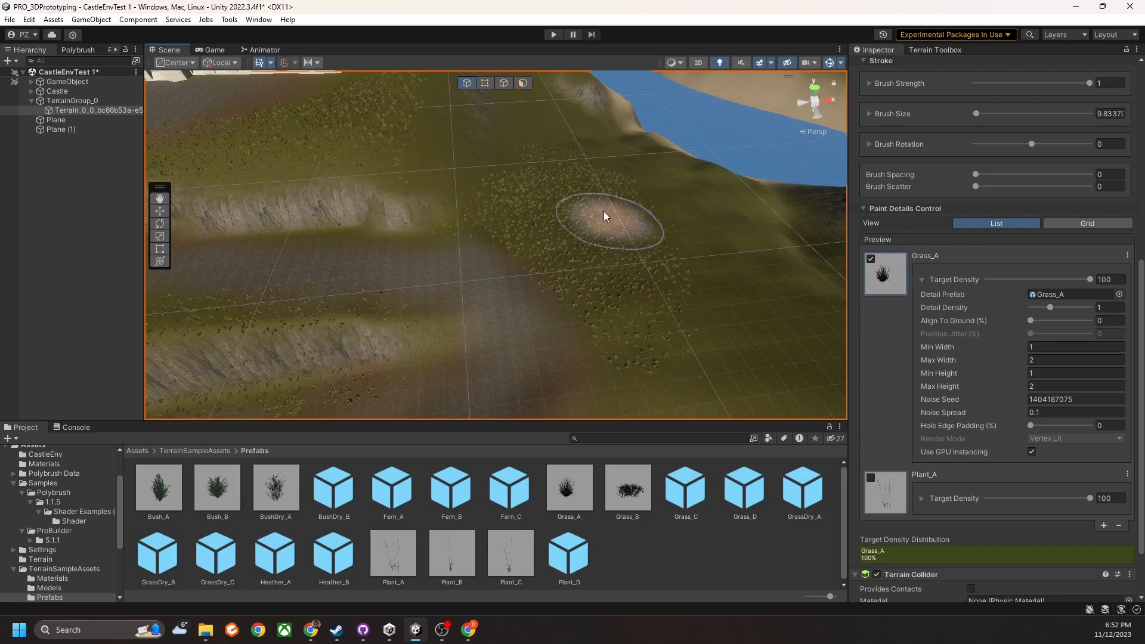
Continue painting Grass_A around the outside of the path's bend and along the foot of the lower embankment
{"action": "mouse_move", "coordinate": [540, 232]}
{"action": "right_mouse_down"}
{"action": "mouse_move", "coordinate": [591, 280]}
{"action": "mouse_move", "coordinate": [725, 271]}
{"action": "right_mouse_up"}
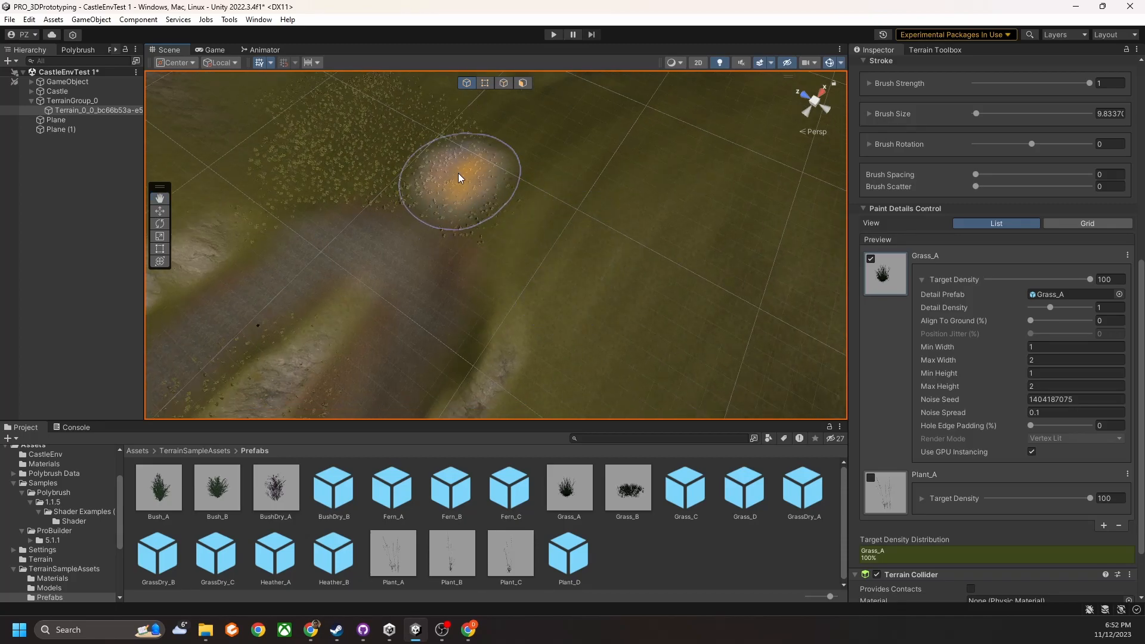
{"action": "left_click_drag", "start_coordinate": [574, 242], "coordinate": [503, 386]}
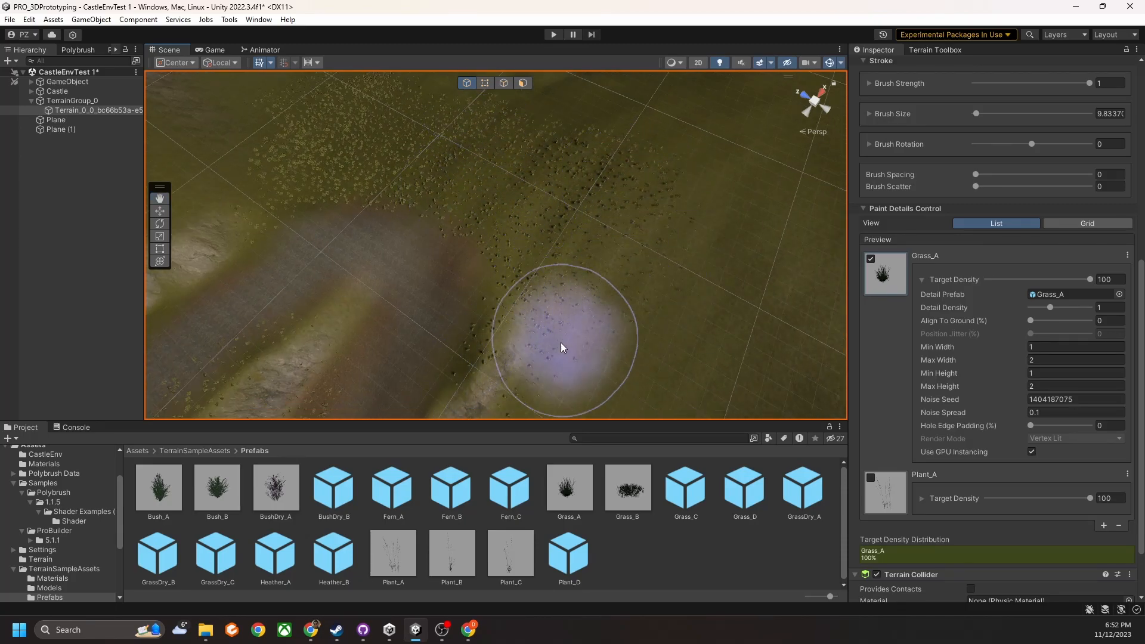
{"action": "mouse_move", "coordinate": [657, 314]}
{"action": "right_mouse_down"}
{"action": "mouse_move", "coordinate": [542, 301]}
{"action": "mouse_move", "coordinate": [690, 274]}
{"action": "right_mouse_up"}
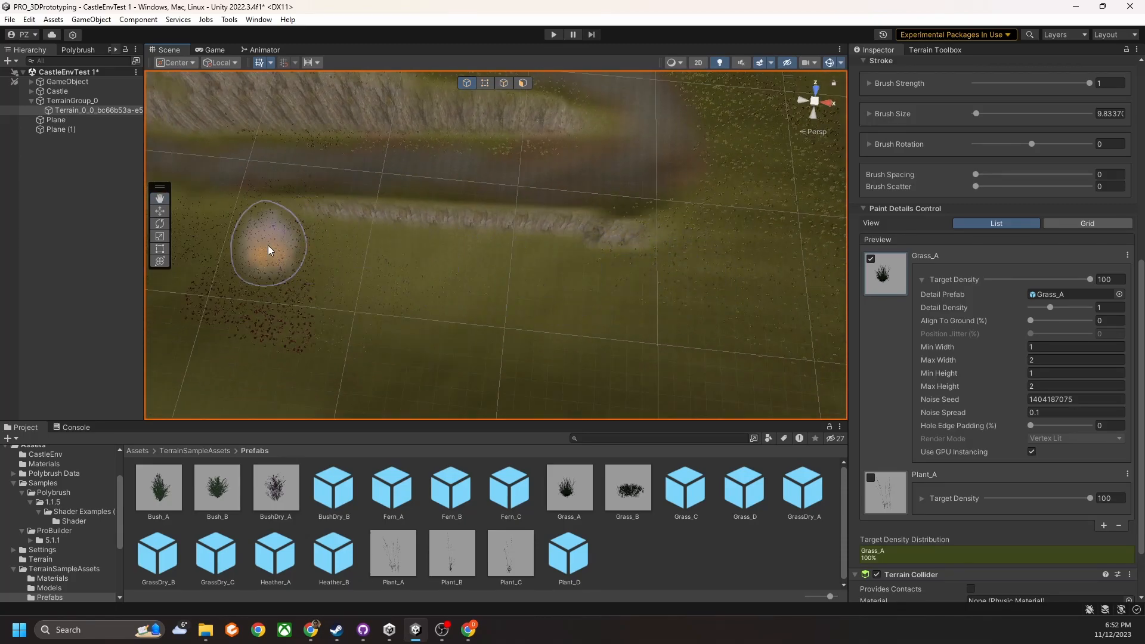
{"action": "key", "text": "q"}
{"action": "right_click_drag", "start_coordinate": [467, 252], "coordinate": [591, 279]}
Reselect the terrain, reactivate Paint Details, and spread Grass_A over the open ground below the path's rock wall
{"action": "left_click", "coordinate": [472, 285]}
{"action": "left_click", "coordinate": [96, 111]}
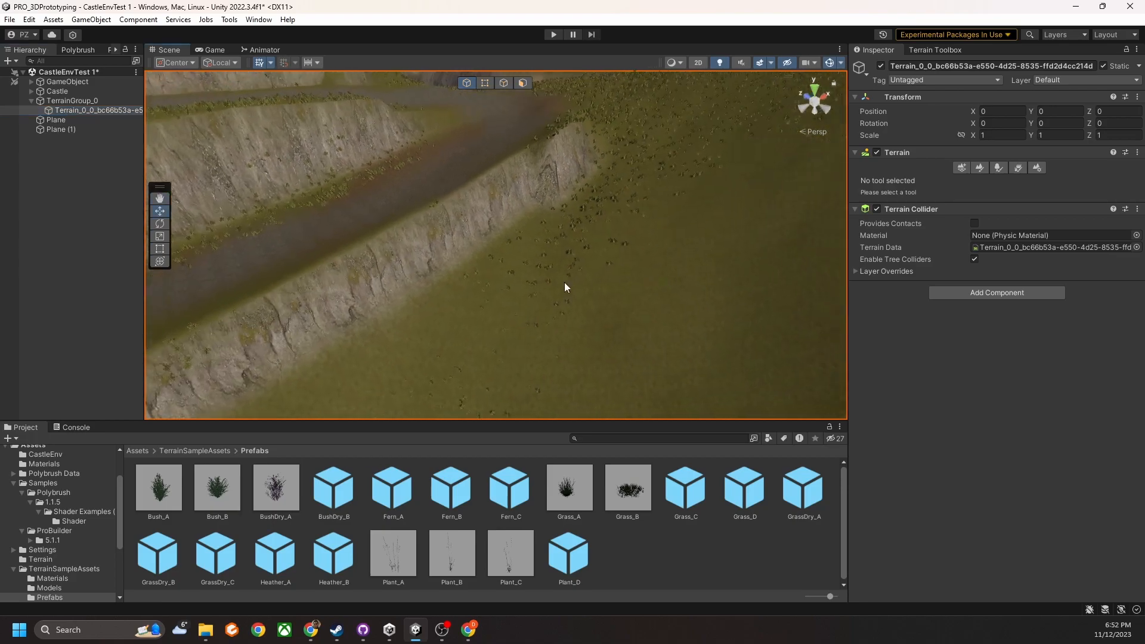
{"action": "left_click", "coordinate": [1019, 167]}
{"action": "mouse_move", "coordinate": [678, 238]}
{"action": "right_mouse_down"}
{"action": "mouse_move", "coordinate": [686, 256]}
{"action": "mouse_move", "coordinate": [356, 286]}
{"action": "mouse_move", "coordinate": [600, 226]}
{"action": "mouse_move", "coordinate": [645, 277]}
{"action": "mouse_move", "coordinate": [613, 242]}
{"action": "right_mouse_up"}
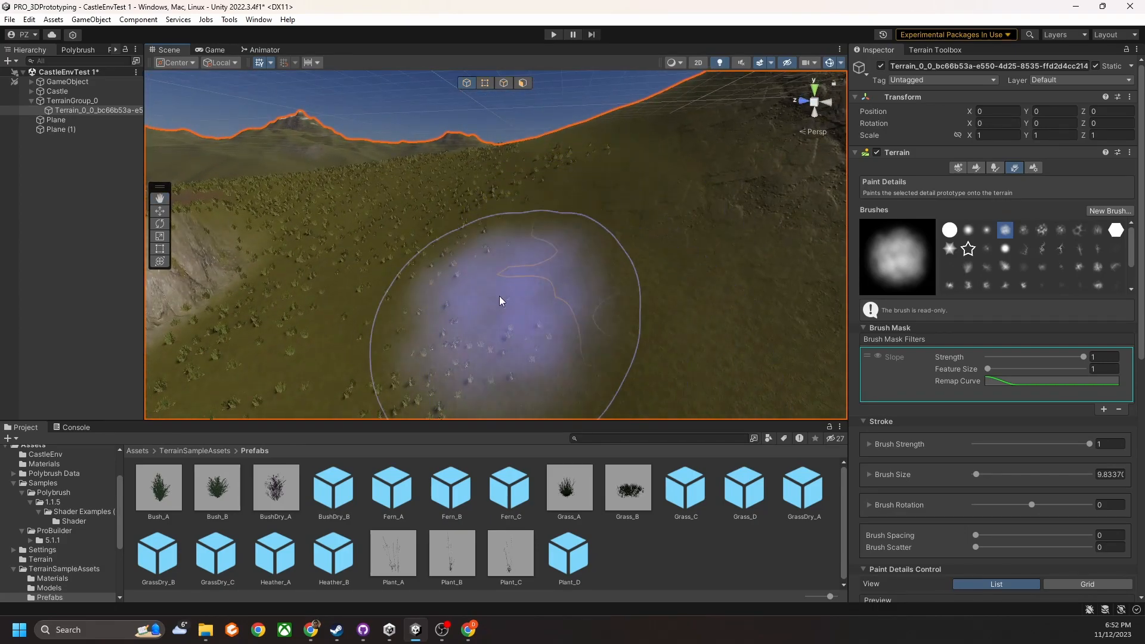
{"action": "mouse_move", "coordinate": [435, 243]}
{"action": "right_mouse_down"}
{"action": "mouse_move", "coordinate": [573, 310]}
{"action": "mouse_move", "coordinate": [618, 266]}
{"action": "mouse_move", "coordinate": [614, 294]}
{"action": "mouse_move", "coordinate": [458, 269]}
{"action": "right_mouse_up"}
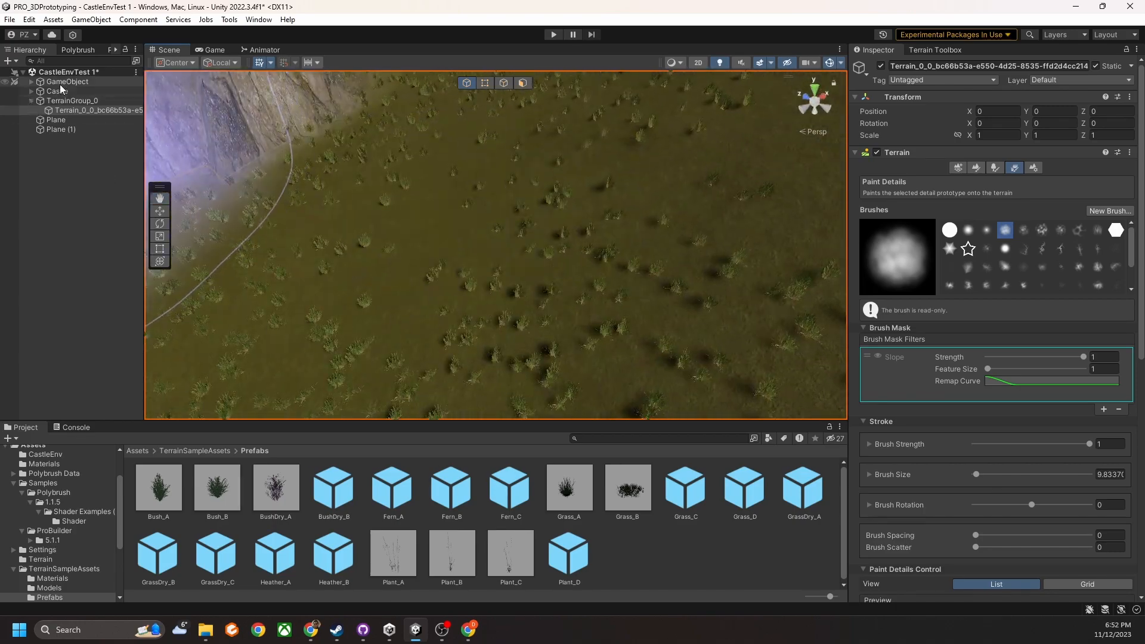
{"action": "mouse_move", "coordinate": [346, 194]}
{"action": "right_mouse_down"}
{"action": "mouse_move", "coordinate": [161, 186]}
{"action": "mouse_move", "coordinate": [182, 200]}
{"action": "right_mouse_up"}
{"action": "mouse_move", "coordinate": [519, 269]}
{"action": "left_mouse_down"}
{"action": "mouse_move", "coordinate": [263, 332]}
{"action": "mouse_move", "coordinate": [598, 213]}
{"action": "left_mouse_up"}
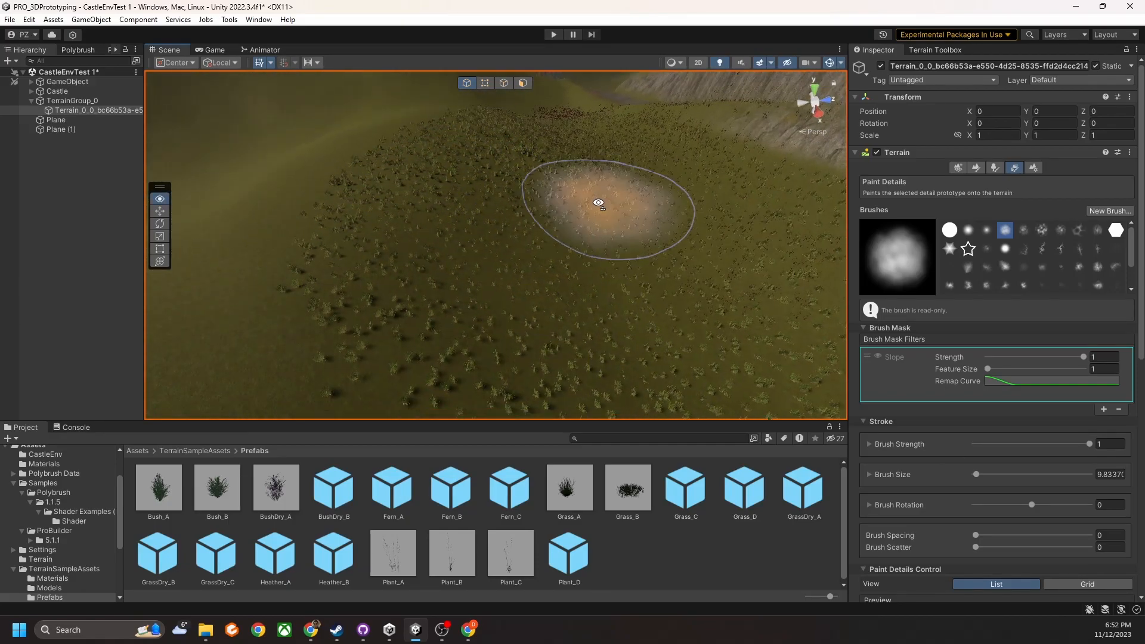
Paint more Grass_A along both edges of the path and over the adjoining grassy slope
{"action": "right_click_drag", "start_coordinate": [606, 198], "coordinate": [592, 209]}
{"action": "right_click_drag", "start_coordinate": [511, 278], "coordinate": [525, 238]}
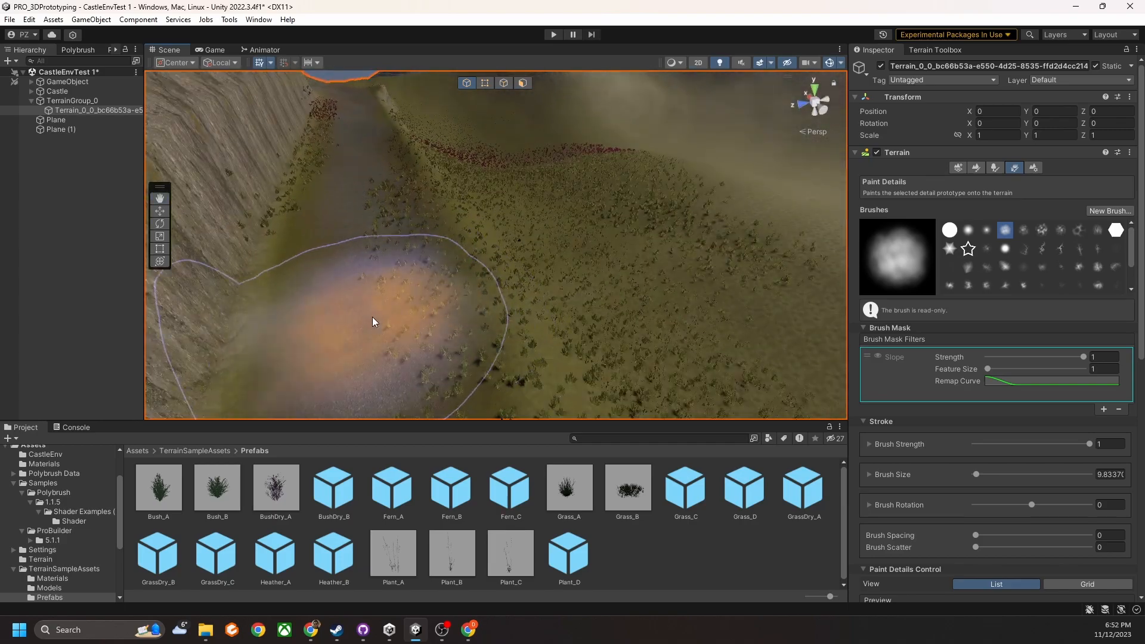
{"action": "right_click_drag", "start_coordinate": [581, 189], "coordinate": [726, 202]}
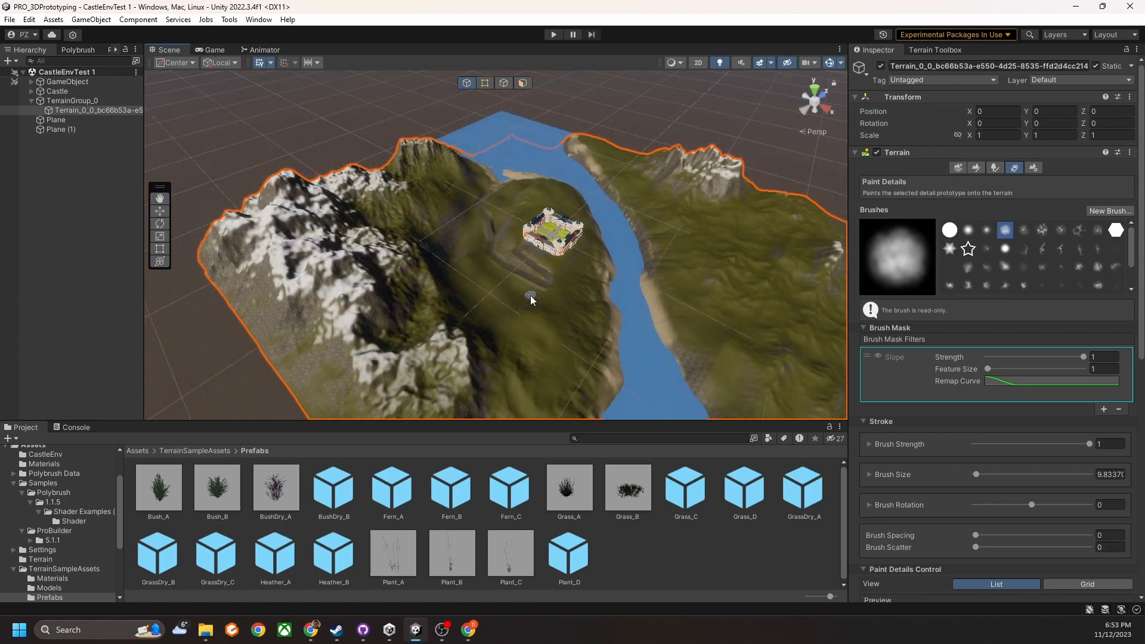
Examine the whole terrain from above and from the side, including the castle, river, snowy mountains and outer edges
{"action": "right_click_drag", "start_coordinate": [602, 228], "coordinate": [555, 260]}
{"action": "scroll", "coordinate": [553, 261], "scroll_direction": "down", "scroll_amount": 10}
{"action": "middle_click_drag", "start_coordinate": [525, 253], "coordinate": [511, 245]}
{"action": "scroll", "coordinate": [506, 261], "scroll_direction": "up", "scroll_amount": 3}
{"action": "right_click_drag", "start_coordinate": [529, 274], "coordinate": [549, 271]}
{"action": "scroll", "coordinate": [549, 271], "scroll_direction": "down", "scroll_amount": 3}
{"action": "middle_click_drag", "start_coordinate": [603, 245], "coordinate": [509, 248]}
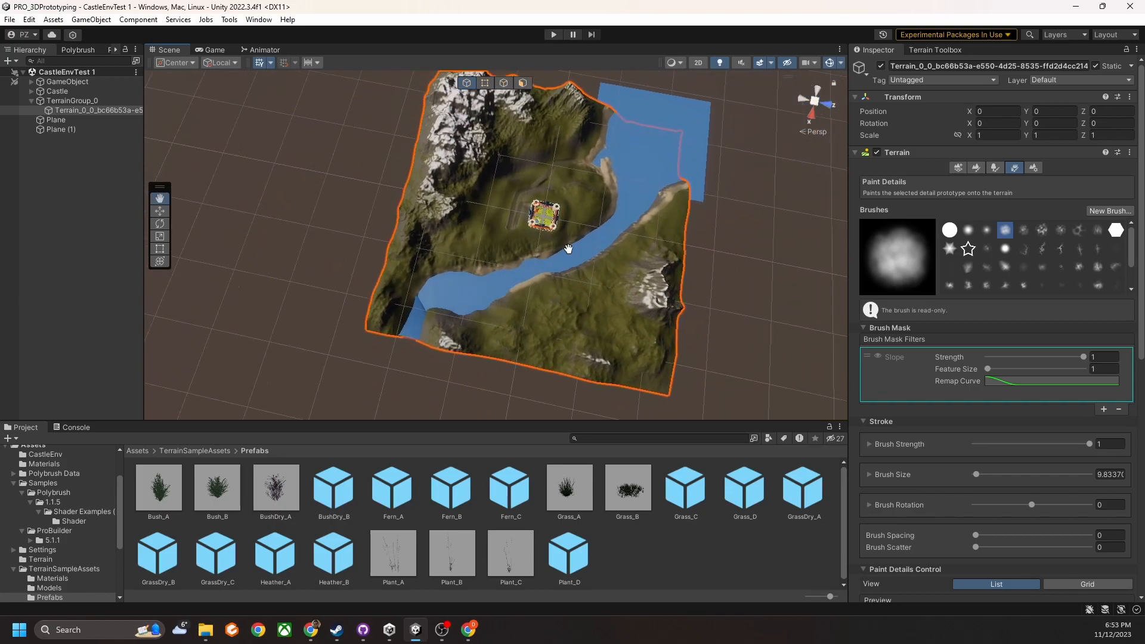
{"action": "right_click_drag", "start_coordinate": [508, 249], "coordinate": [556, 264]}
{"action": "middle_click_drag", "start_coordinate": [524, 269], "coordinate": [524, 311]}
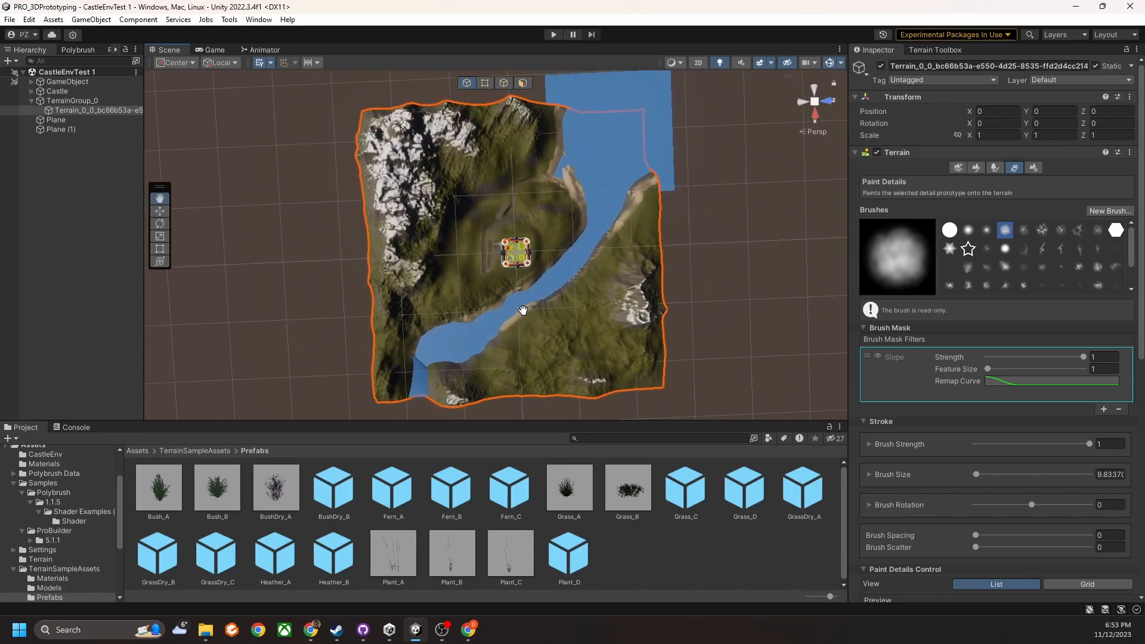
{"action": "right_click_drag", "start_coordinate": [557, 344], "coordinate": [565, 299]}
{"action": "middle_click_drag", "start_coordinate": [565, 299], "coordinate": [539, 252]}
{"action": "scroll", "coordinate": [513, 262], "scroll_direction": "up", "scroll_amount": 3}
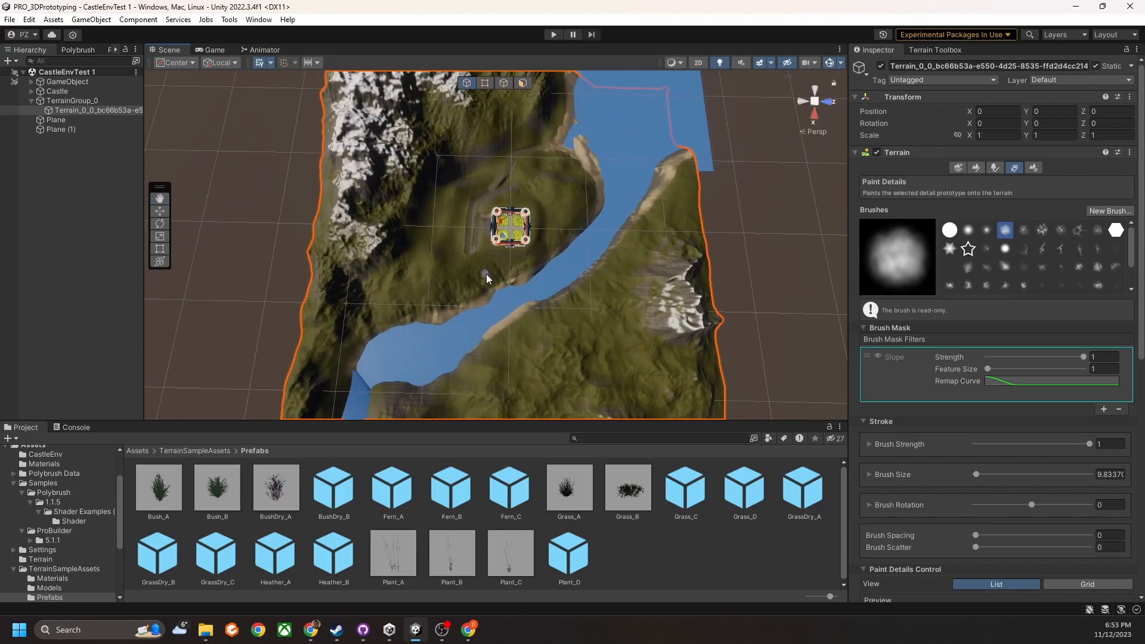
{"action": "middle_click_drag", "start_coordinate": [472, 274], "coordinate": [590, 264]}
{"action": "right_click_drag", "start_coordinate": [590, 264], "coordinate": [581, 233]}
{"action": "middle_click_drag", "start_coordinate": [582, 268], "coordinate": [588, 209]}
{"action": "right_click_drag", "start_coordinate": [537, 305], "coordinate": [513, 274]}
{"action": "middle_click_drag", "start_coordinate": [507, 275], "coordinate": [574, 206]}
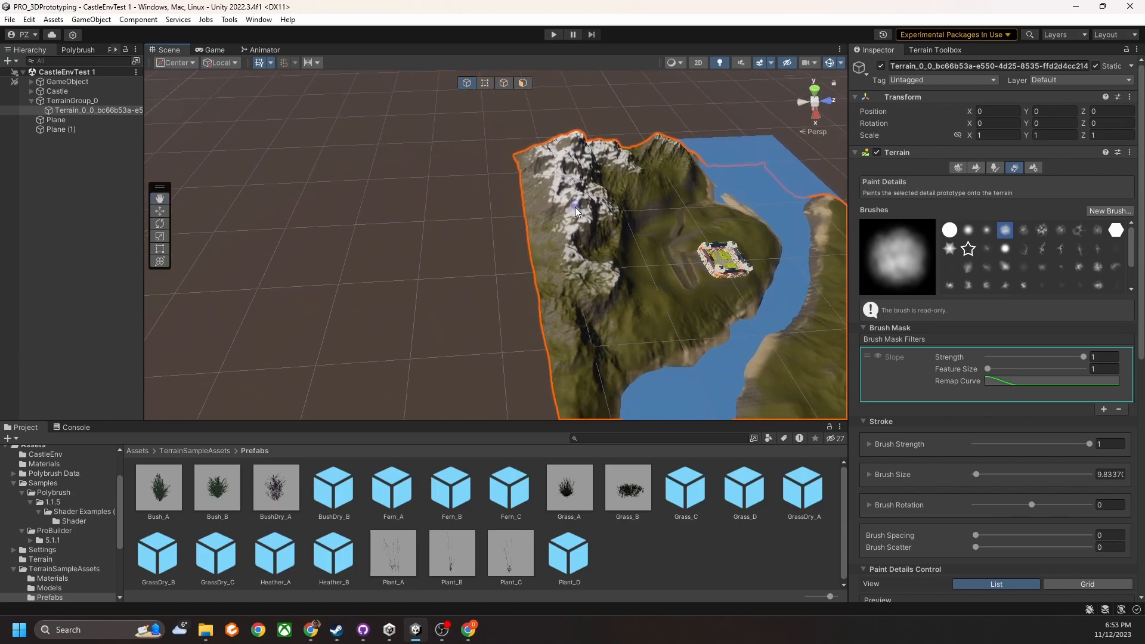
{"action": "right_click_drag", "start_coordinate": [427, 257], "coordinate": [494, 243]}
{"action": "scroll", "coordinate": [560, 268], "scroll_direction": "up", "scroll_amount": 3}
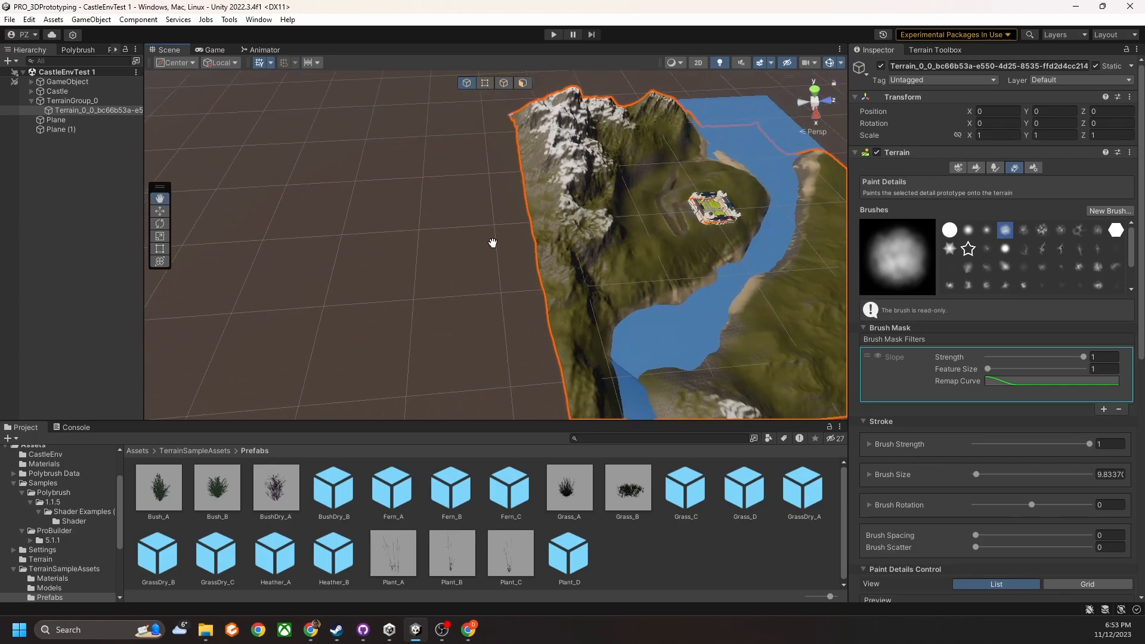
{"action": "middle_click_drag", "start_coordinate": [494, 243], "coordinate": [412, 252]}
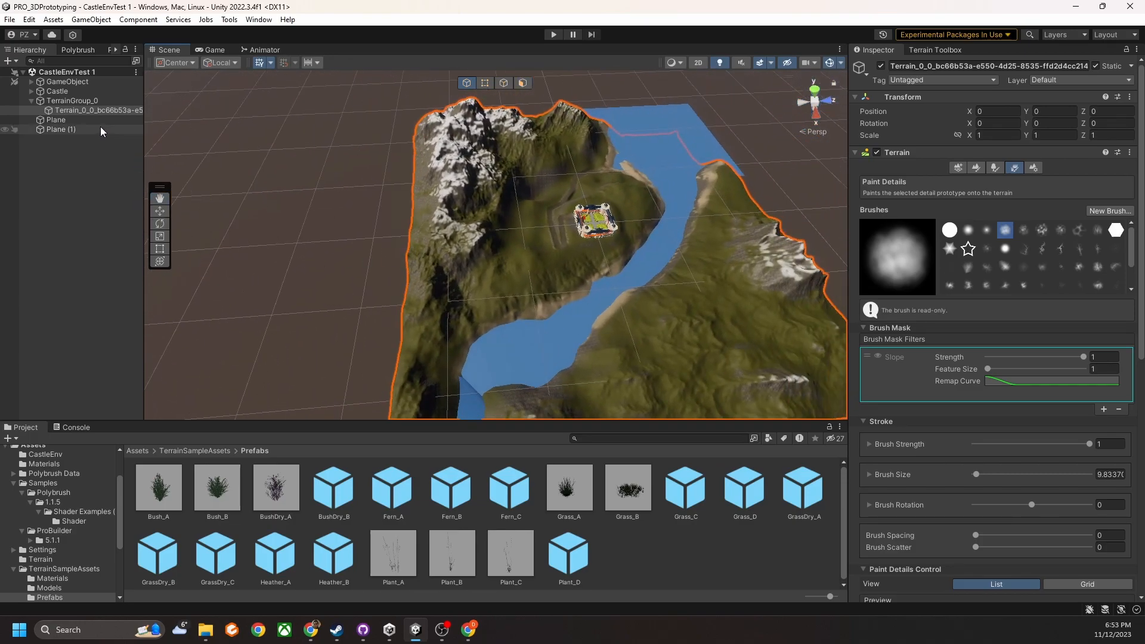
Create a neighbouring terrain tile along the edge beside the snowy mountains
{"action": "left_click", "coordinate": [958, 169]}
{"action": "right_click_drag", "start_coordinate": [609, 179], "coordinate": [584, 253]}
{"action": "scroll", "coordinate": [581, 245], "scroll_direction": "down", "scroll_amount": 8}
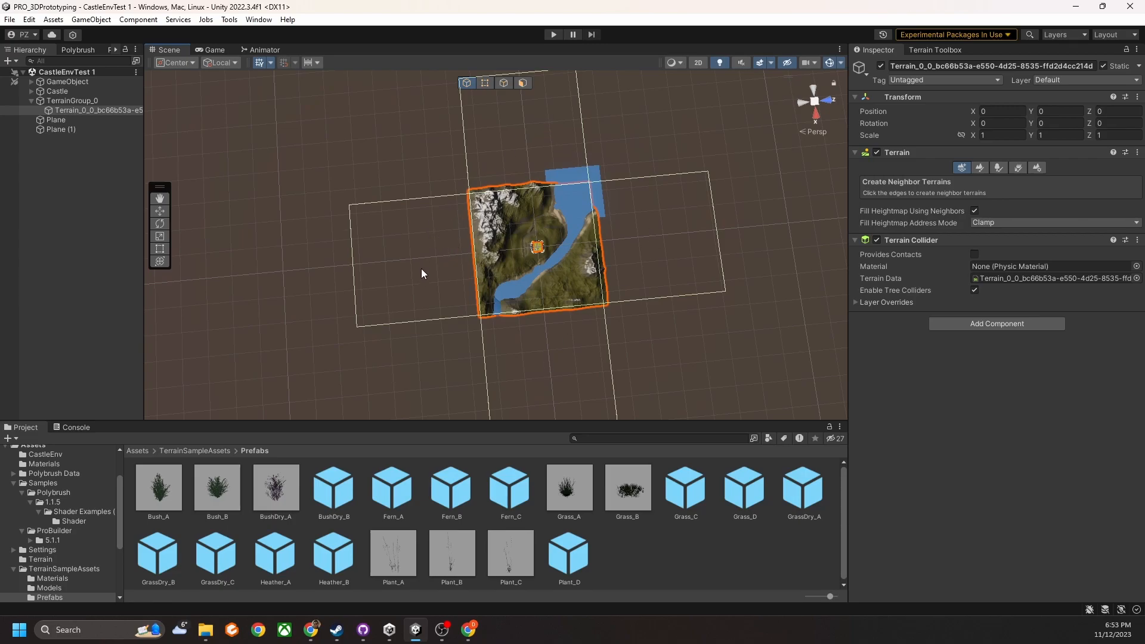
{"action": "left_click", "coordinate": [418, 247]}
Examine the new neighbouring terrain tile and how its surface meets the original terrain's edge
{"action": "right_click_drag", "start_coordinate": [418, 248], "coordinate": [606, 156]}
{"action": "scroll", "coordinate": [583, 210], "scroll_direction": "up", "scroll_amount": 8}
{"action": "right_click_drag", "start_coordinate": [583, 212], "coordinate": [571, 164]}
{"action": "scroll", "coordinate": [571, 164], "scroll_direction": "down", "scroll_amount": 5}
{"action": "middle_click_drag", "start_coordinate": [578, 170], "coordinate": [588, 198]}
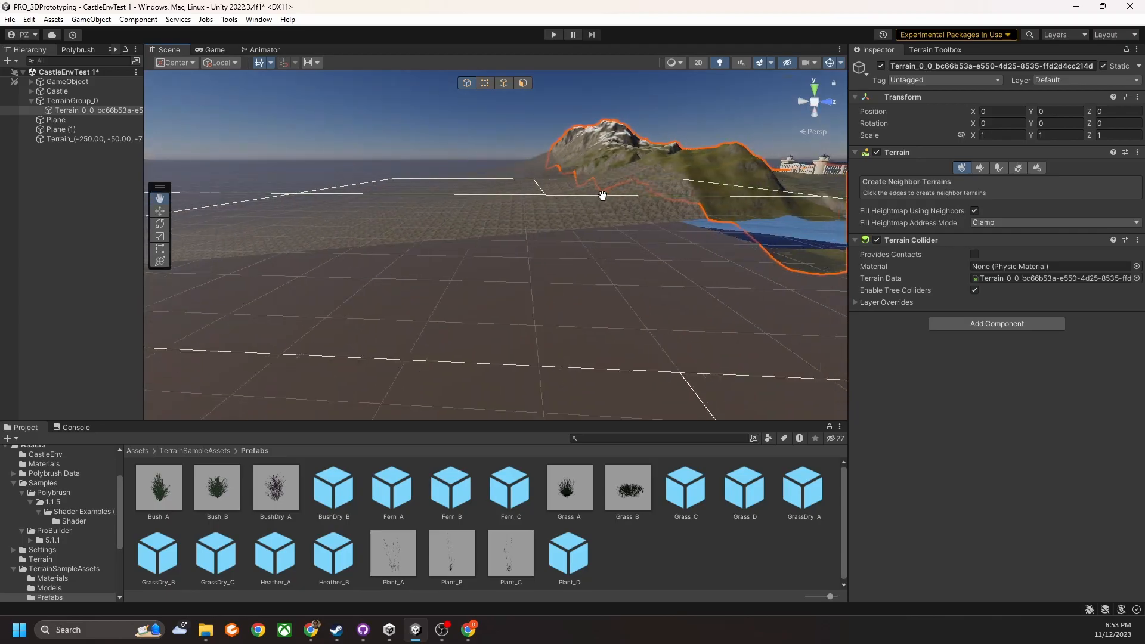
{"action": "scroll", "coordinate": [590, 206], "scroll_direction": "up", "scroll_amount": 6}
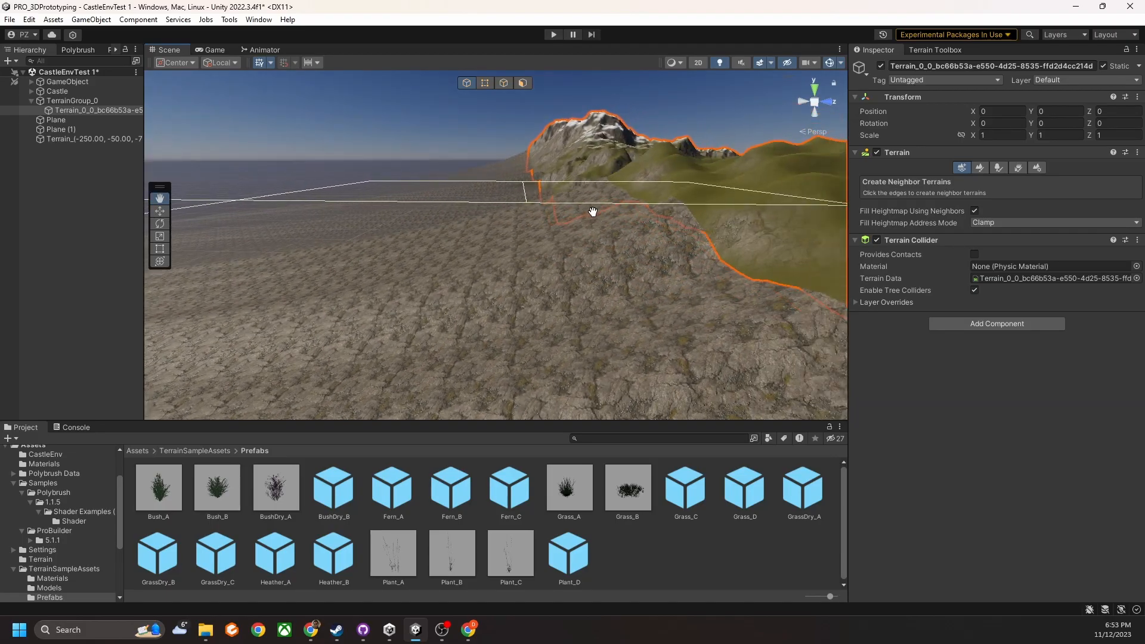
{"action": "right_click_drag", "start_coordinate": [591, 212], "coordinate": [584, 272]}
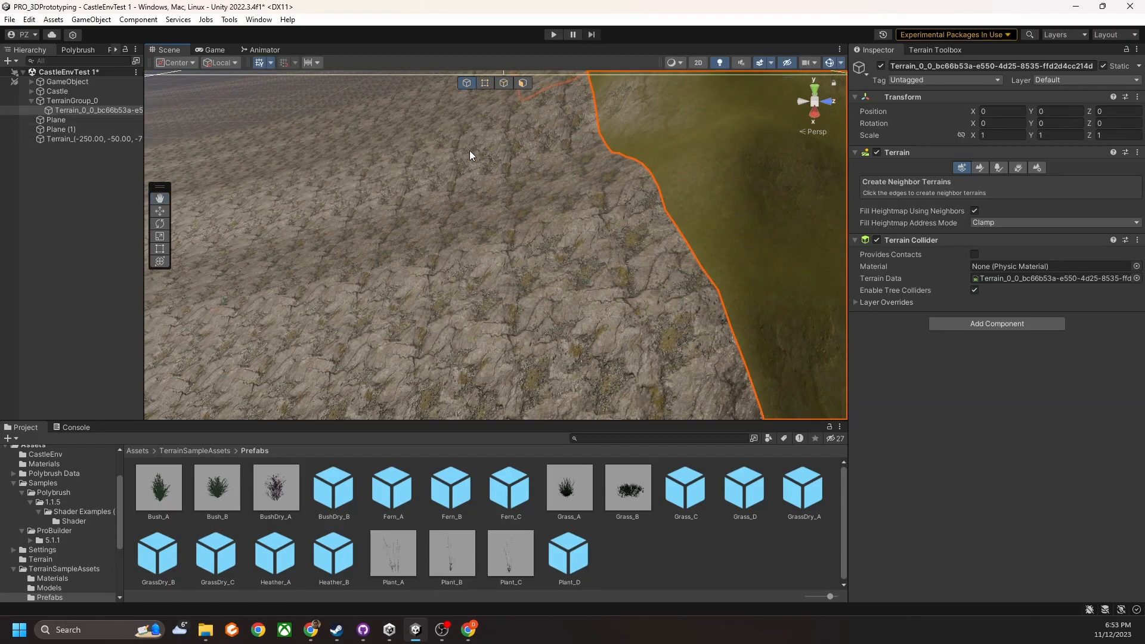
{"action": "scroll", "coordinate": [460, 152], "scroll_direction": "down", "scroll_amount": 6}
{"action": "middle_click_drag", "start_coordinate": [527, 141], "coordinate": [517, 164]}
{"action": "right_click_drag", "start_coordinate": [517, 165], "coordinate": [507, 208]}
{"action": "middle_click_drag", "start_coordinate": [506, 208], "coordinate": [546, 259]}
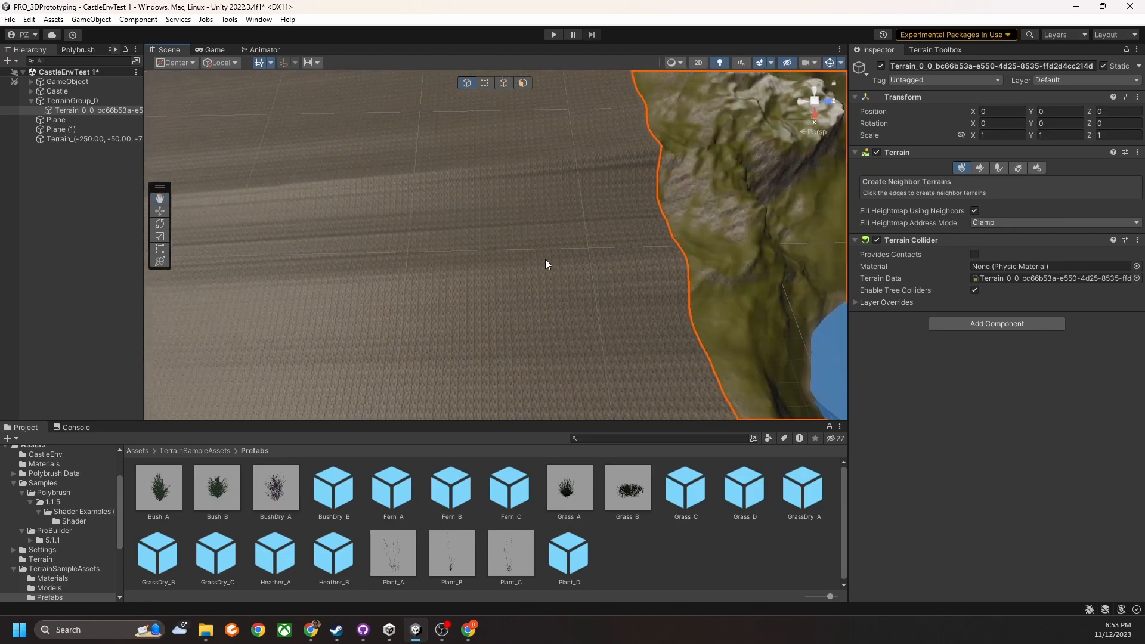
{"action": "right_click_drag", "start_coordinate": [545, 259], "coordinate": [597, 182]}
{"action": "scroll", "coordinate": [636, 225], "scroll_direction": "up", "scroll_amount": 4}
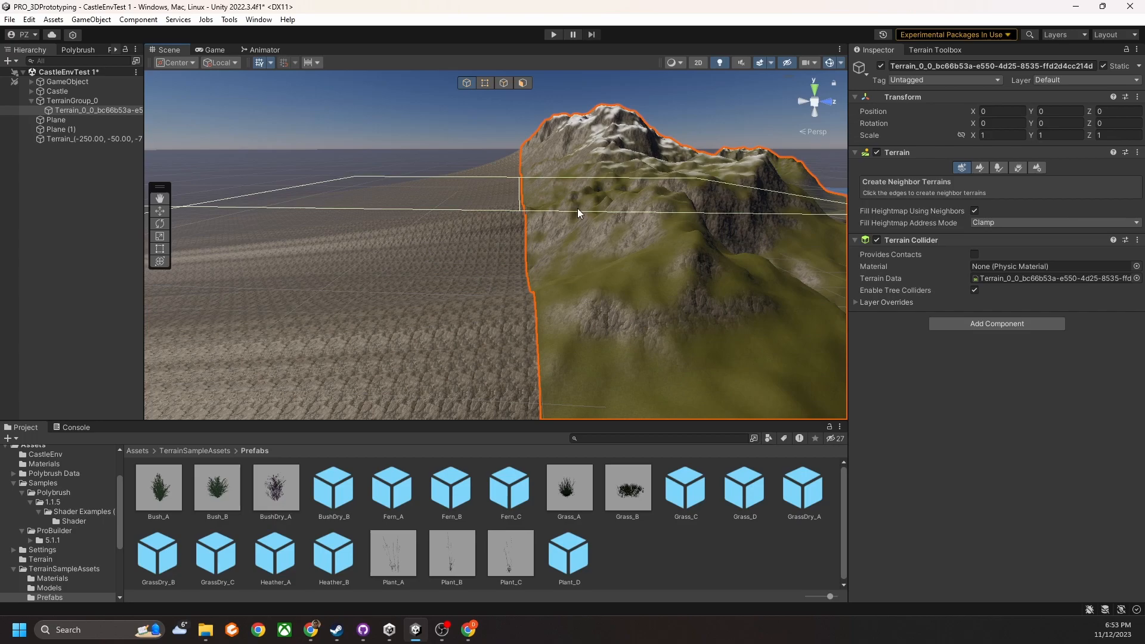
{"action": "scroll", "coordinate": [529, 206], "scroll_direction": "down", "scroll_amount": 5}
{"action": "middle_click_drag", "start_coordinate": [435, 204], "coordinate": [495, 202]}
{"action": "scroll", "coordinate": [408, 223], "scroll_direction": "down", "scroll_amount": 5}
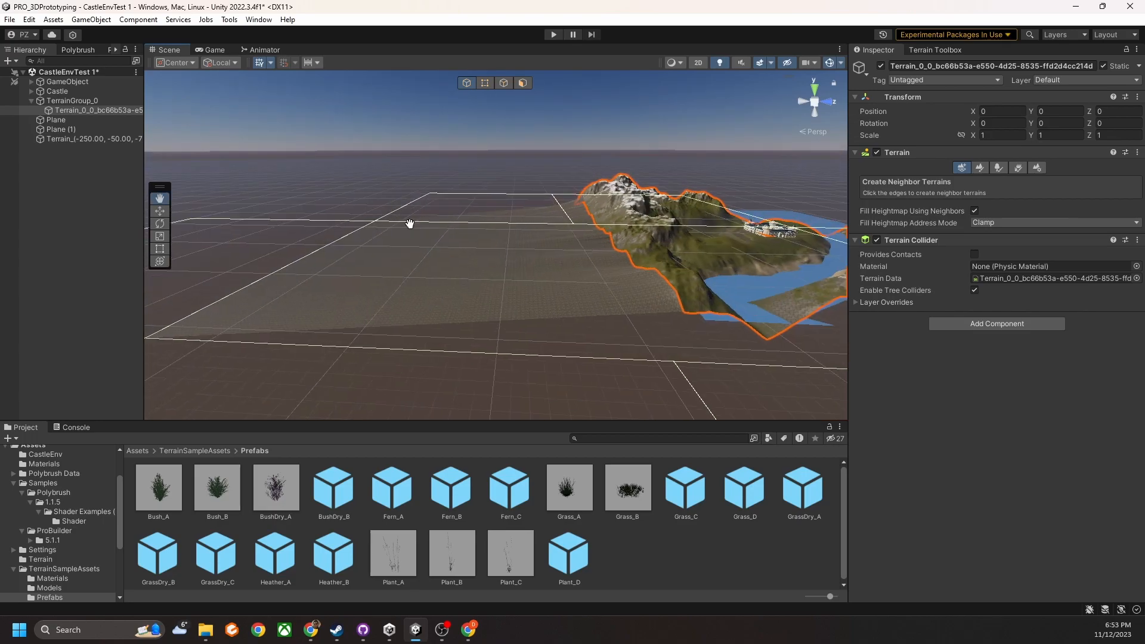
{"action": "middle_click_drag", "start_coordinate": [408, 224], "coordinate": [498, 215]}
{"action": "scroll", "coordinate": [527, 214], "scroll_direction": "up", "scroll_amount": 5}
{"action": "scroll", "coordinate": [518, 342], "scroll_direction": "down", "scroll_amount": 5}
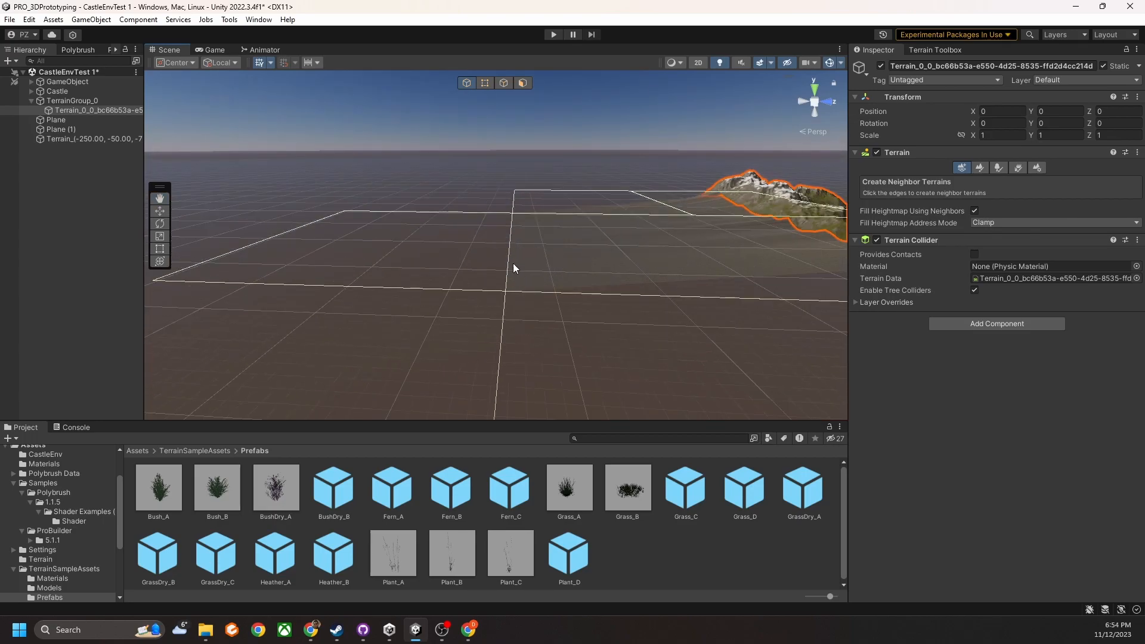
{"action": "middle_click_drag", "start_coordinate": [510, 262], "coordinate": [477, 256]}
{"action": "right_click_drag", "start_coordinate": [602, 221], "coordinate": [596, 302]}
{"action": "middle_click_drag", "start_coordinate": [595, 302], "coordinate": [651, 262]}
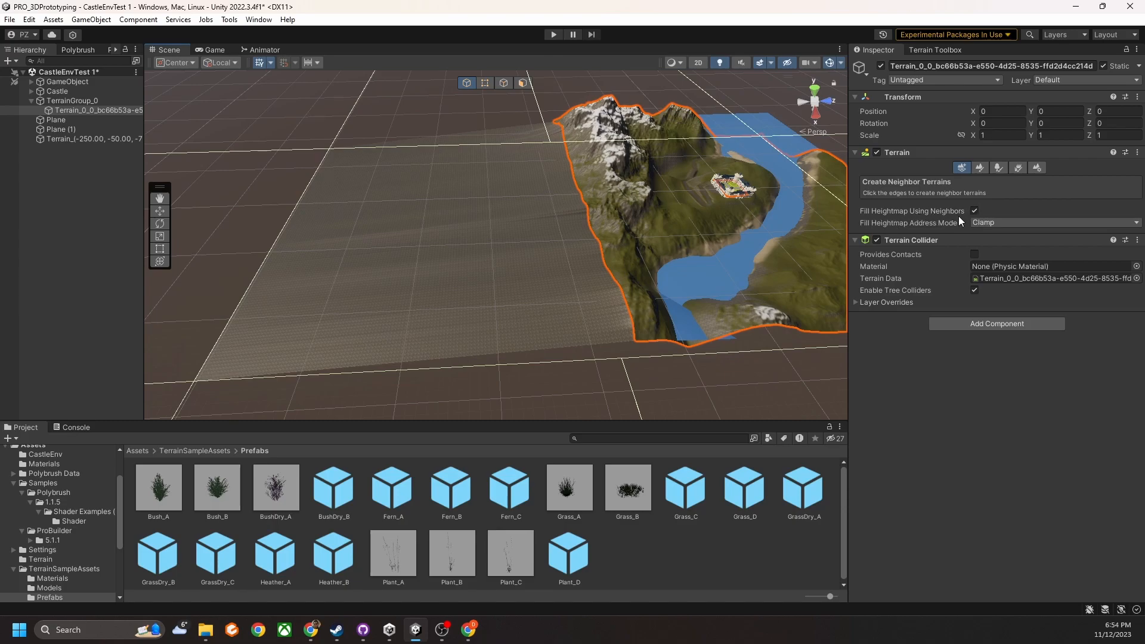
Turn off Fill Heightmap Using Neighbors for new neighbouring terrains and frame the original terrain
{"action": "right_click_drag", "start_coordinate": [527, 220], "coordinate": [647, 249]}
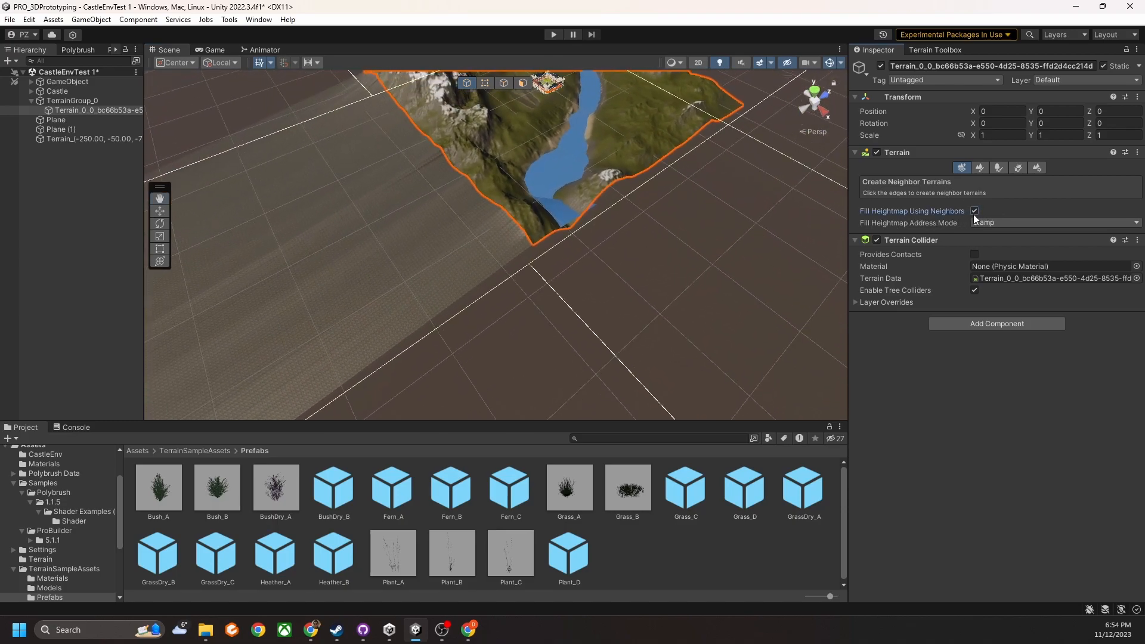
{"action": "key", "text": "f"}
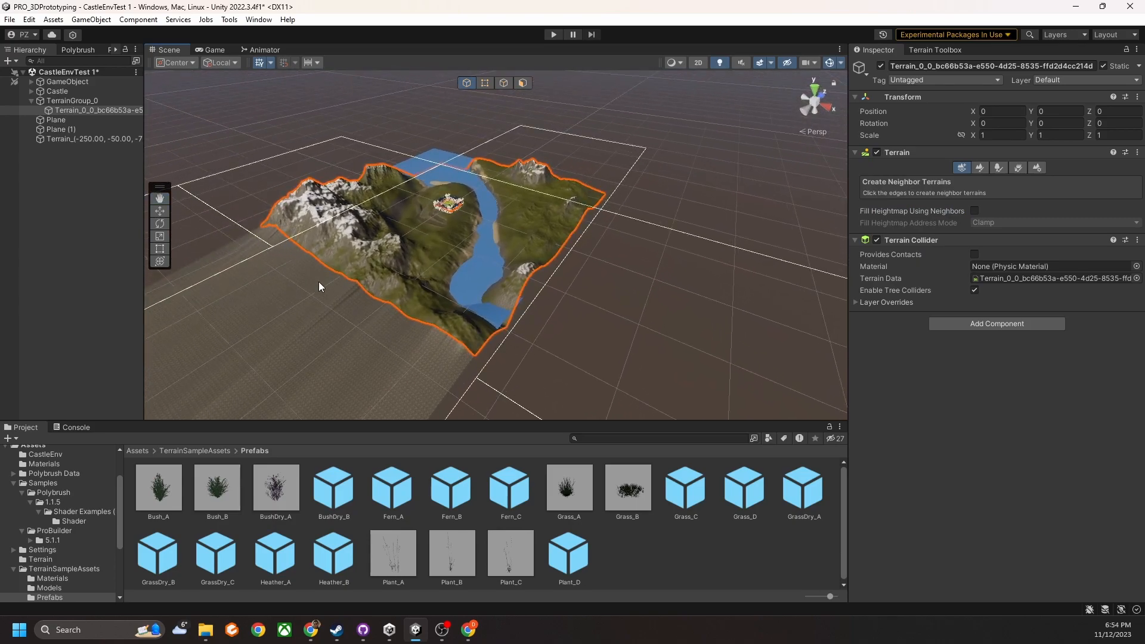
Try a neighbouring terrain tile without filled heights at the river's narrow end, examine how it meets the original terrain, and undo it
{"action": "left_click", "coordinate": [621, 281]}
{"action": "right_click_drag", "start_coordinate": [621, 281], "coordinate": [638, 312]}
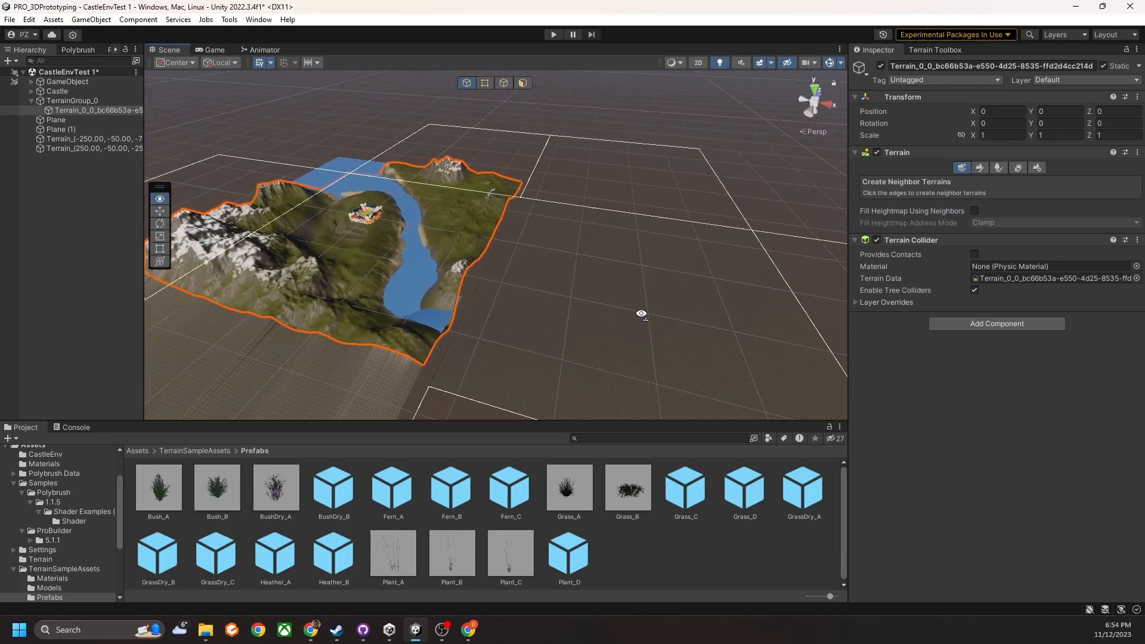
{"action": "middle_click_drag", "start_coordinate": [639, 322], "coordinate": [579, 281]}
{"action": "scroll", "coordinate": [617, 322], "scroll_direction": "up", "scroll_amount": 3}
{"action": "right_click_drag", "start_coordinate": [617, 323], "coordinate": [590, 246]}
{"action": "scroll", "coordinate": [606, 207], "scroll_direction": "down", "scroll_amount": 3}
{"action": "scroll", "coordinate": [594, 233], "scroll_direction": "up", "scroll_amount": 5}
{"action": "scroll", "coordinate": [600, 232], "scroll_direction": "down", "scroll_amount": 4}
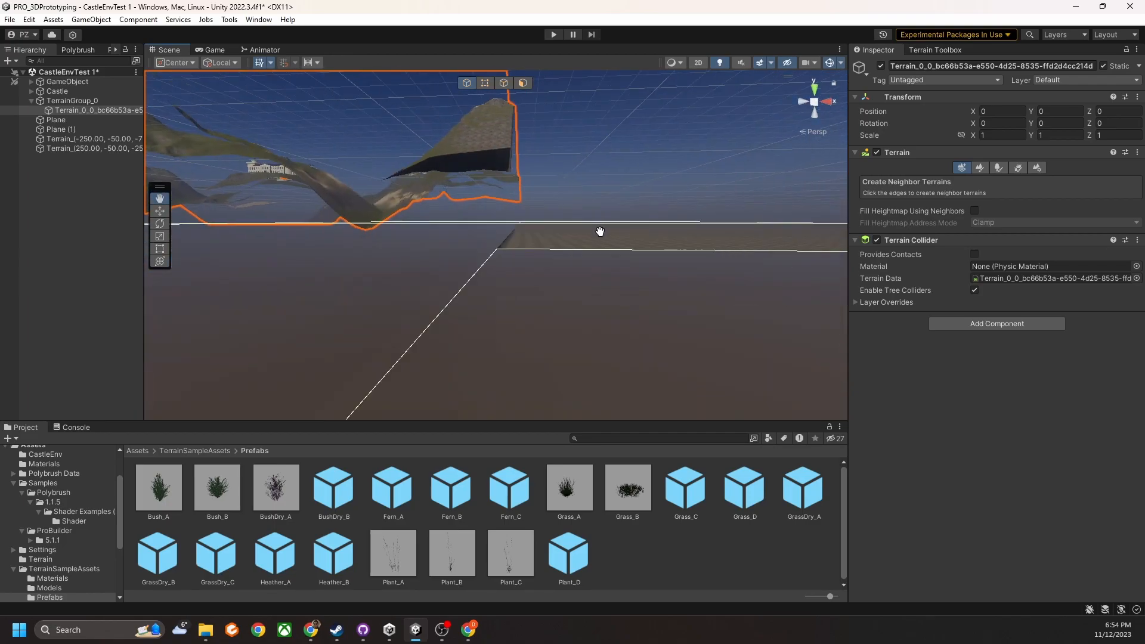
{"action": "scroll", "coordinate": [599, 235], "scroll_direction": "up", "scroll_amount": 2}
{"action": "scroll", "coordinate": [576, 242], "scroll_direction": "down", "scroll_amount": 4}
{"action": "middle_click_drag", "start_coordinate": [576, 242], "coordinate": [565, 268]}
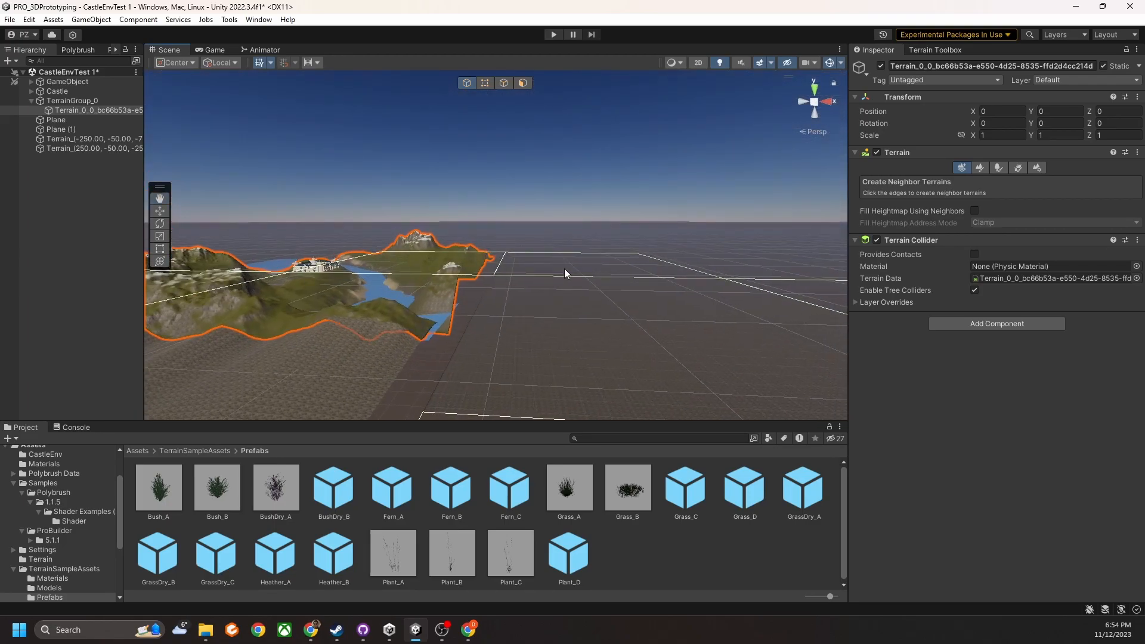
{"action": "key", "text": "ctrl+z"}
Turn Fill Heightmap Using Neighbors back on and create a neighbouring tile along the edge at the river's narrow end
{"action": "right_click_drag", "start_coordinate": [609, 235], "coordinate": [549, 334]}
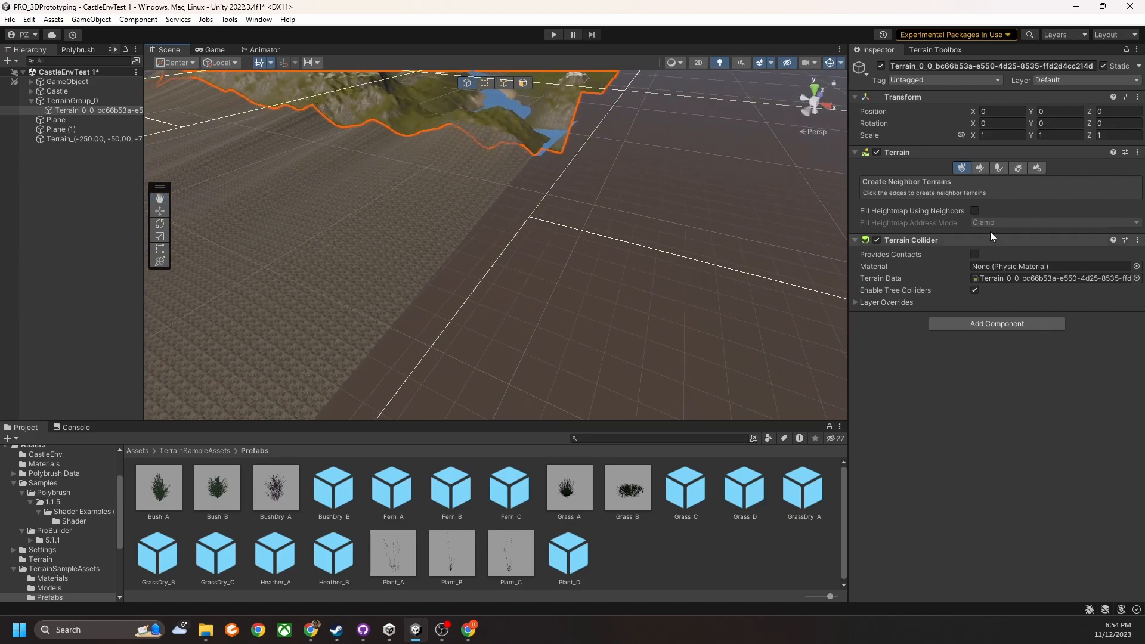
{"action": "right_click_drag", "start_coordinate": [622, 152], "coordinate": [646, 187]}
{"action": "middle_click_drag", "start_coordinate": [662, 159], "coordinate": [620, 199]}
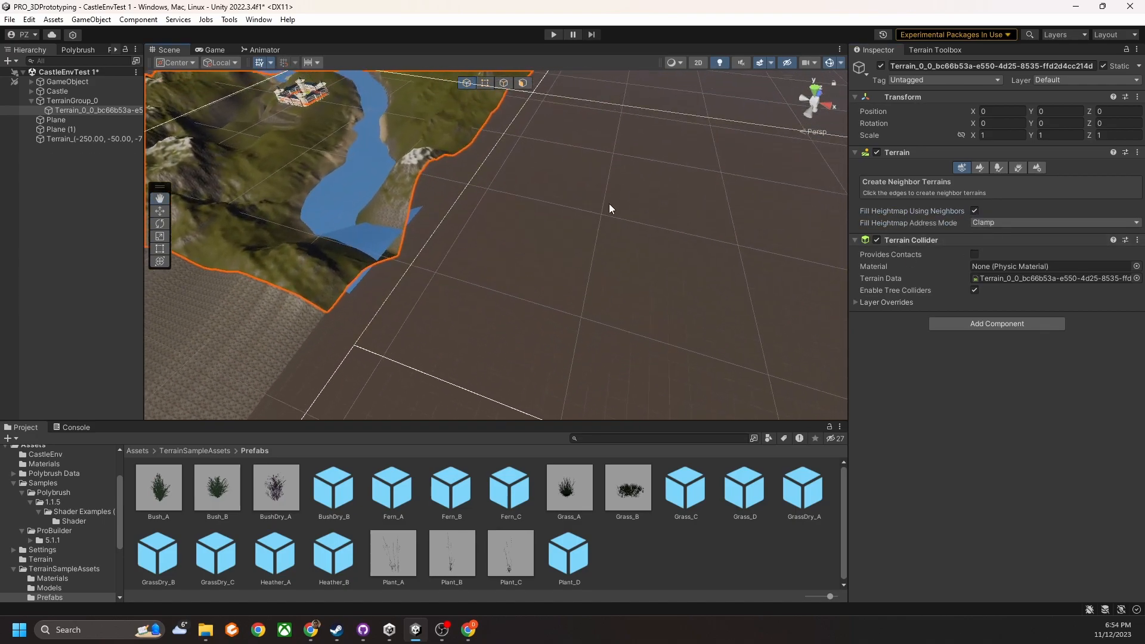
{"action": "left_click", "coordinate": [507, 213]}
Create the remaining neighbouring tiles along the open edges and corners so that the original terrain is surrounded on all sides
{"action": "mouse_move", "coordinate": [686, 238]}
{"action": "right_mouse_down"}
{"action": "mouse_move", "coordinate": [626, 235]}
{"action": "mouse_move", "coordinate": [669, 239]}
{"action": "right_mouse_up"}
{"action": "middle_click_drag", "start_coordinate": [668, 239], "coordinate": [555, 249]}
{"action": "left_click", "coordinate": [555, 249]}
{"action": "right_click_drag", "start_coordinate": [555, 248], "coordinate": [644, 269]}
{"action": "middle_click_drag", "start_coordinate": [644, 268], "coordinate": [516, 229]}
{"action": "left_click", "coordinate": [611, 236]}
{"action": "right_click_drag", "start_coordinate": [611, 236], "coordinate": [583, 227]}
{"action": "scroll", "coordinate": [627, 266], "scroll_direction": "down", "scroll_amount": 5}
{"action": "middle_click_drag", "start_coordinate": [583, 227], "coordinate": [622, 288]}
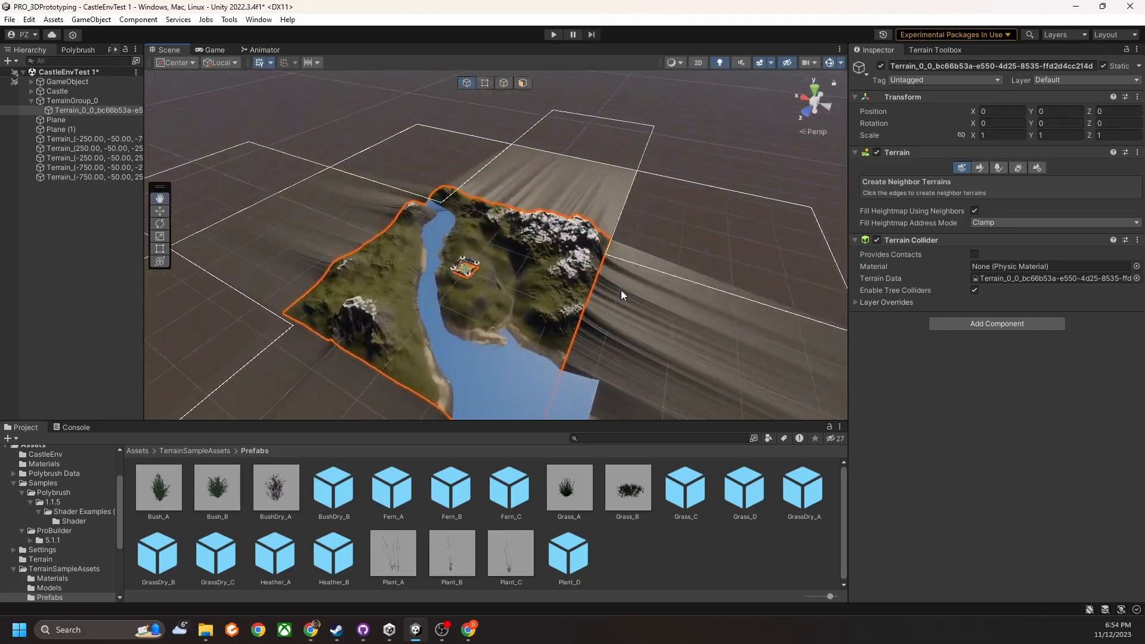
{"action": "scroll", "coordinate": [623, 288], "scroll_direction": "up", "scroll_amount": 3}
{"action": "right_click_drag", "start_coordinate": [426, 185], "coordinate": [417, 167]}
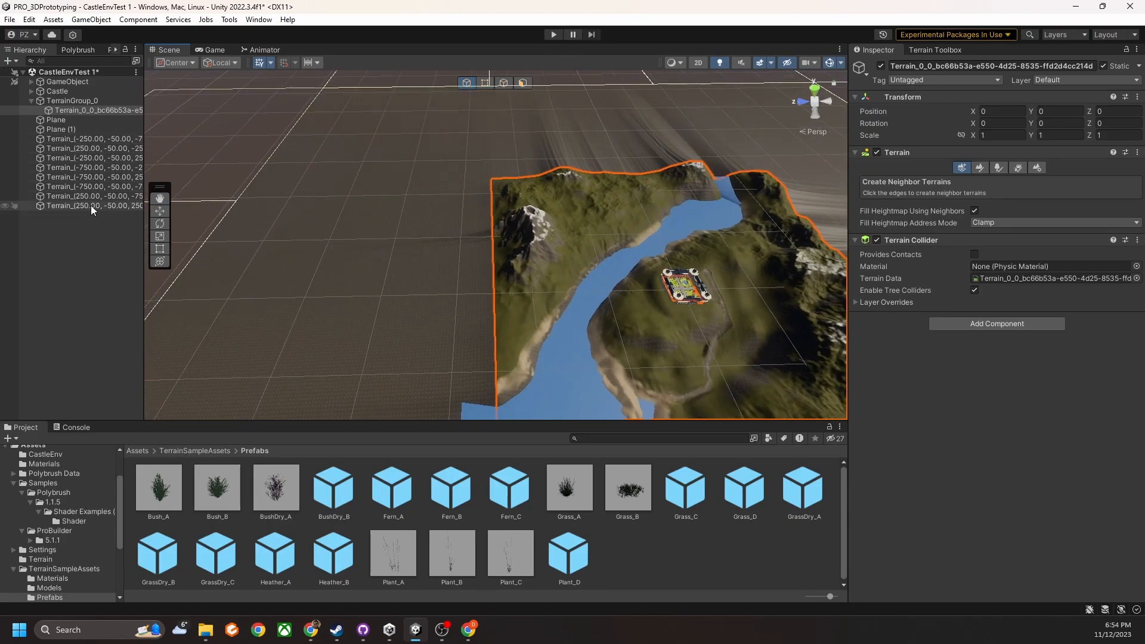
Examine the terrain settings of the original terrain and of the new neighbouring tiles, including their Grouping ID
{"action": "left_click", "coordinate": [102, 140]}
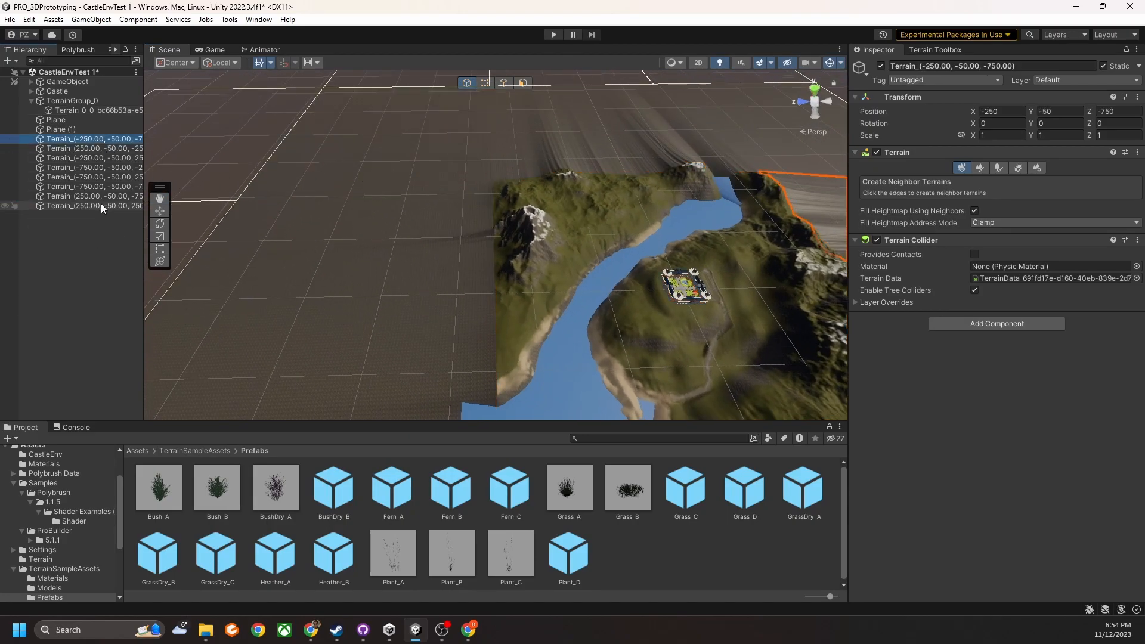
{"action": "left_click", "coordinate": [81, 110]}
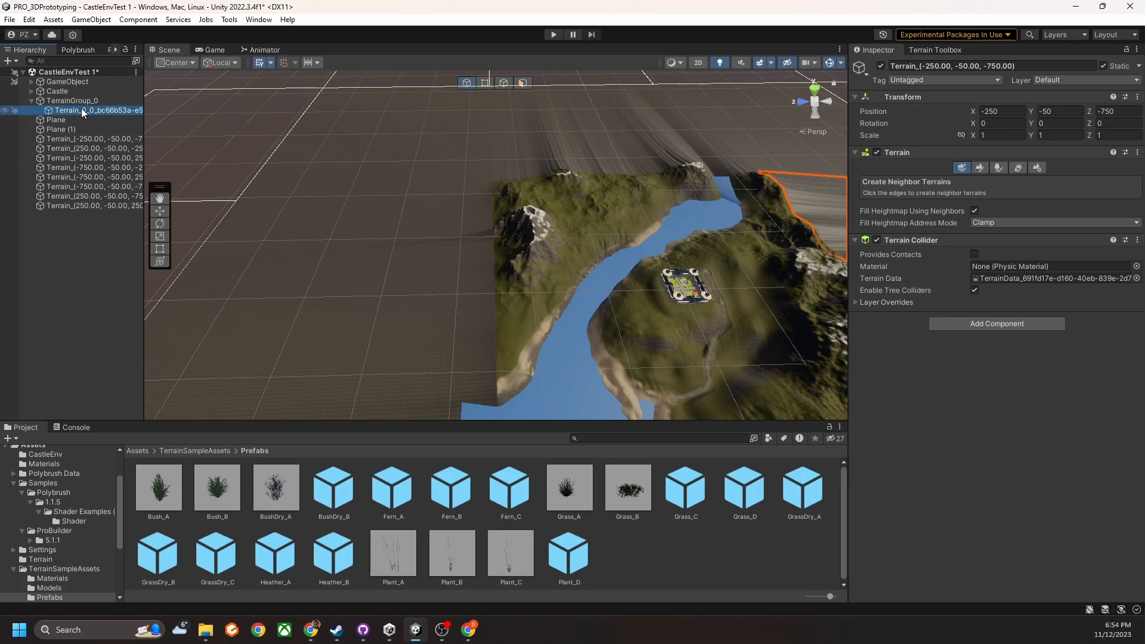
{"action": "left_click", "coordinate": [1038, 167]}
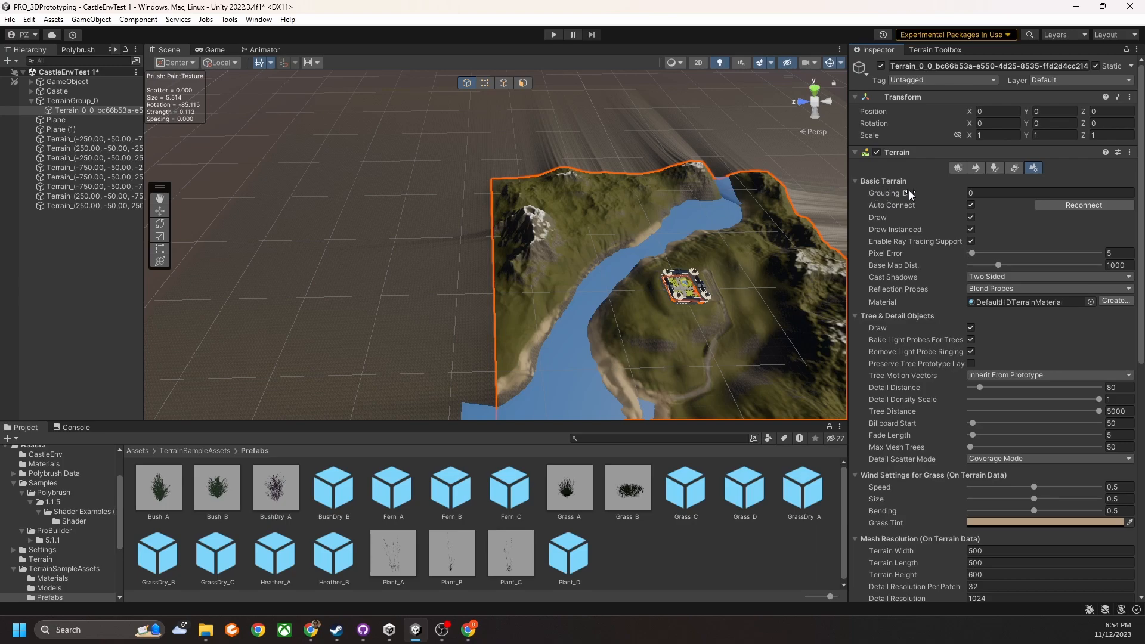
{"action": "left_click", "coordinate": [98, 138]}
{"action": "left_click", "coordinate": [101, 148]}
{"action": "left_click", "coordinate": [91, 158]}
{"action": "left_click", "coordinate": [81, 177]}
{"action": "left_click", "coordinate": [77, 196]}
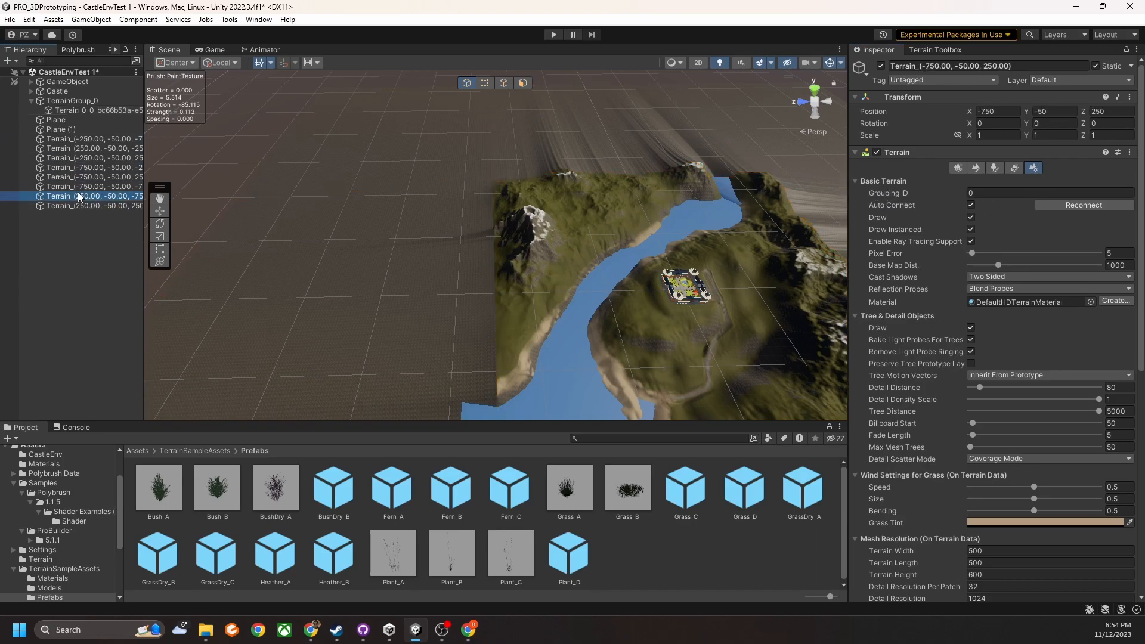
Move all eight new neighbouring terrain tiles into TerrainGroup_0 and widen the object list to read their names
{"action": "left_click", "coordinate": [78, 140]}
{"action": "left_click", "coordinate": [97, 205], "text": "shift"}
{"action": "left_click_drag", "start_coordinate": [87, 148], "coordinate": [168, 99]}
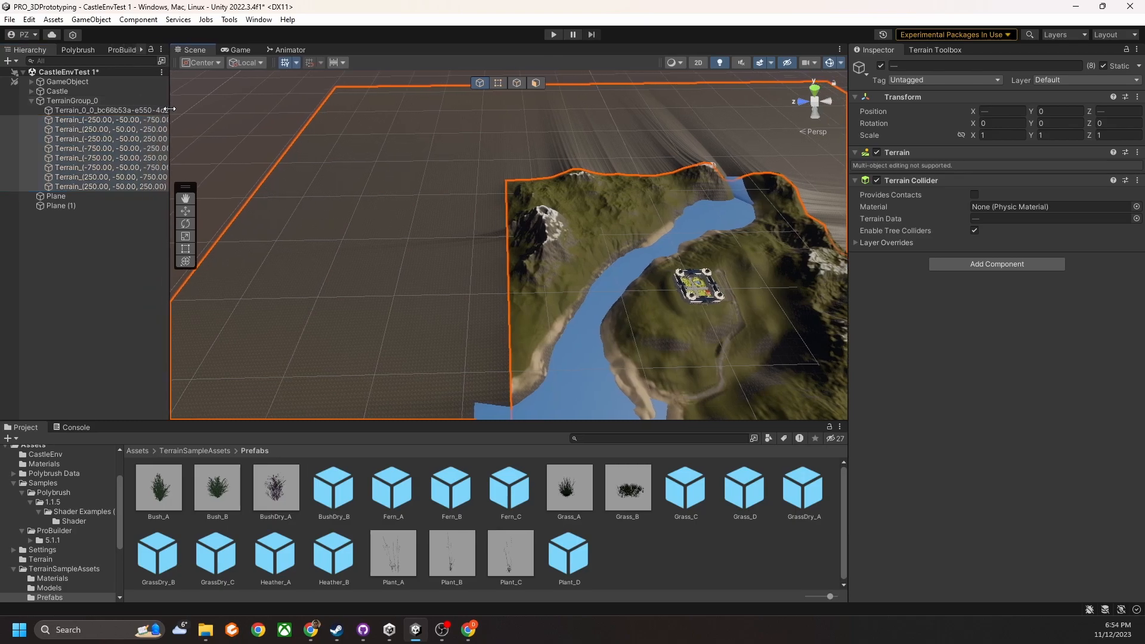
Raise ridges from the snowy mountains and the near riverbank into the neighbouring tiles using Raise or Lower Terrain at about 0.41 strength
{"action": "left_click", "coordinate": [92, 118]}
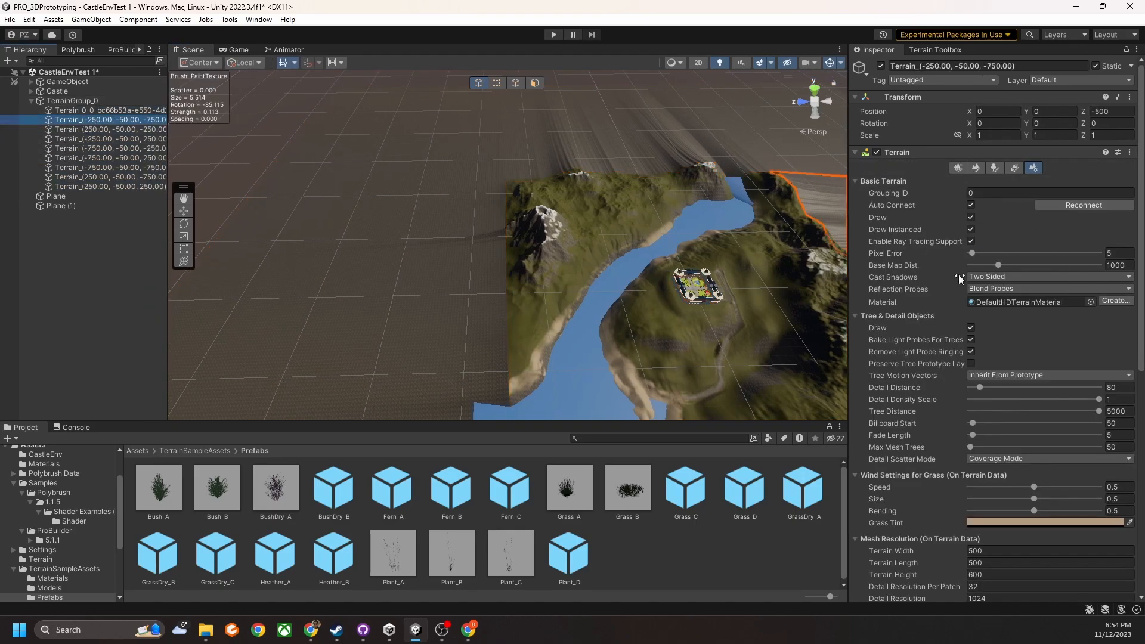
{"action": "scroll", "coordinate": [939, 328], "scroll_direction": "down", "scroll_amount": 1}
{"action": "right_click_drag", "start_coordinate": [458, 211], "coordinate": [500, 274]}
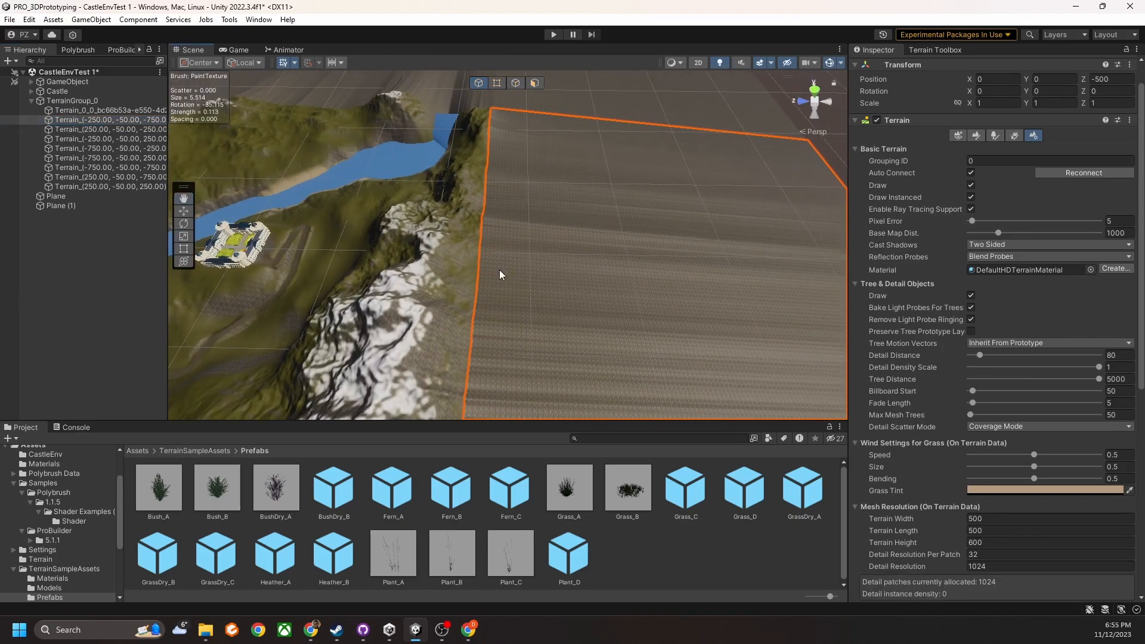
{"action": "scroll", "coordinate": [504, 278], "scroll_direction": "up", "scroll_amount": 2}
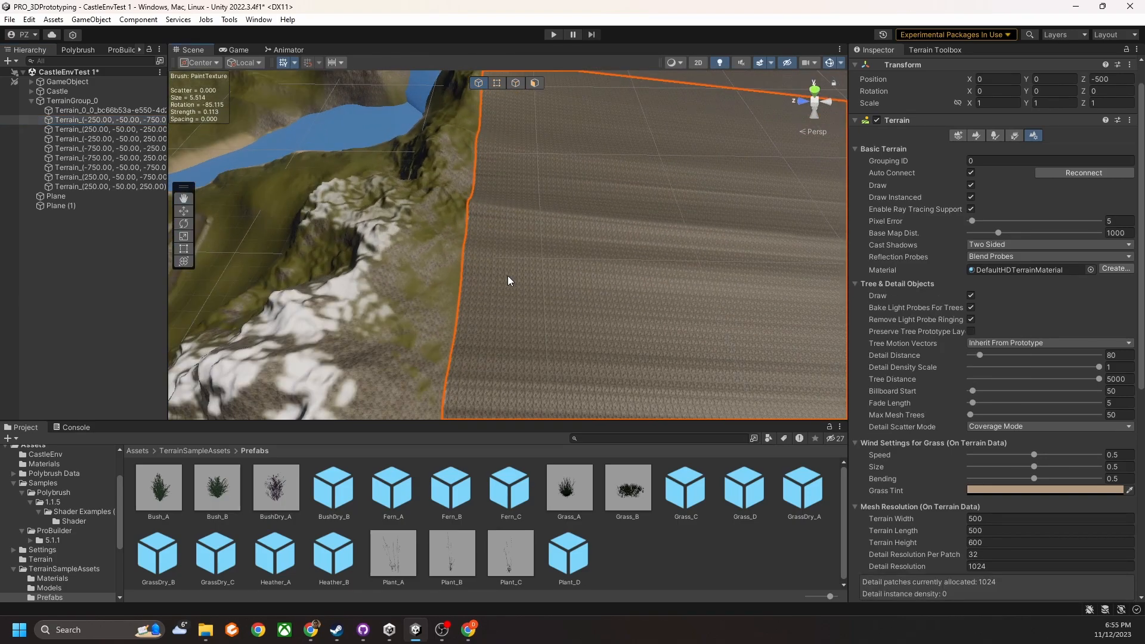
{"action": "left_click", "coordinate": [976, 137]}
{"action": "left_click", "coordinate": [889, 150]}
{"action": "left_click", "coordinate": [917, 203]}
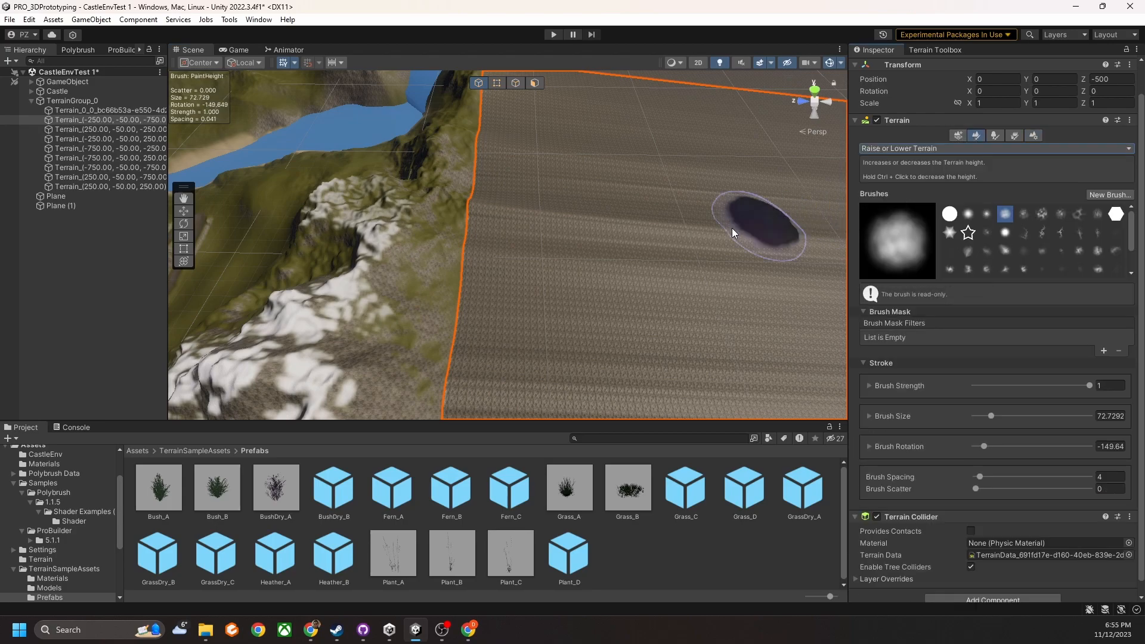
{"action": "scroll", "coordinate": [575, 290], "scroll_direction": "up", "scroll_amount": 2}
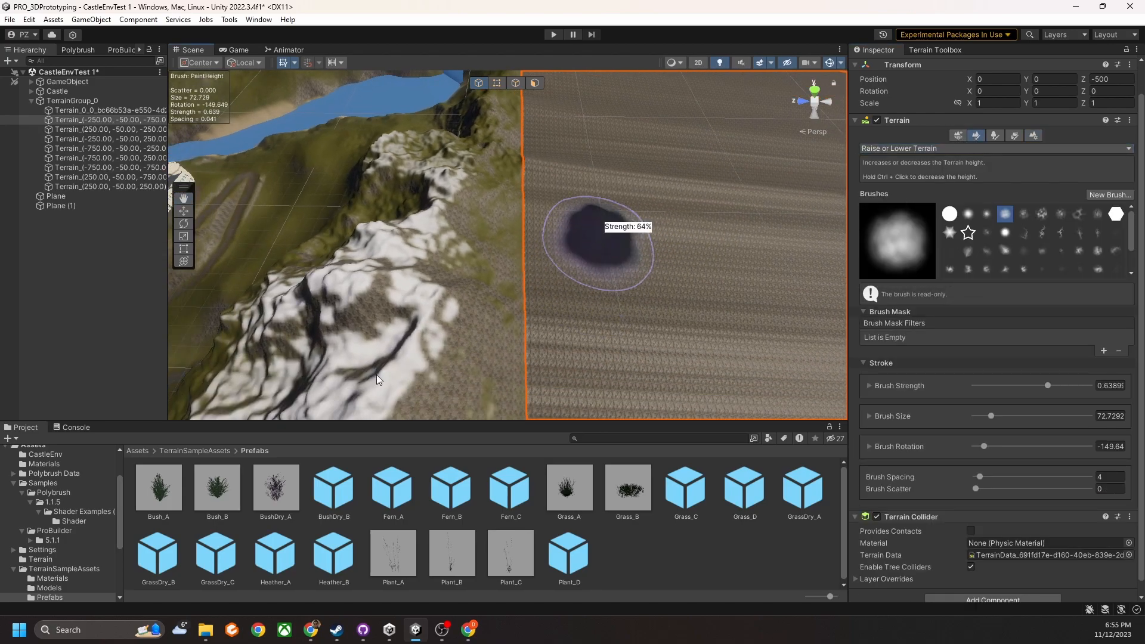
{"action": "left_click_drag", "start_coordinate": [531, 334], "coordinate": [569, 271]}
{"action": "mouse_move", "coordinate": [570, 271]}
{"action": "left_mouse_down", "text": "alt"}
{"action": "mouse_move", "coordinate": [596, 266]}
{"action": "mouse_move", "coordinate": [579, 314]}
{"action": "mouse_move", "coordinate": [550, 242]}
{"action": "mouse_move", "coordinate": [513, 336]}
{"action": "mouse_move", "coordinate": [520, 280]}
{"action": "mouse_move", "coordinate": [442, 233]}
{"action": "left_mouse_up", "text": "alt"}
{"action": "left_click_drag", "start_coordinate": [355, 263], "coordinate": [467, 235], "text": "alt"}
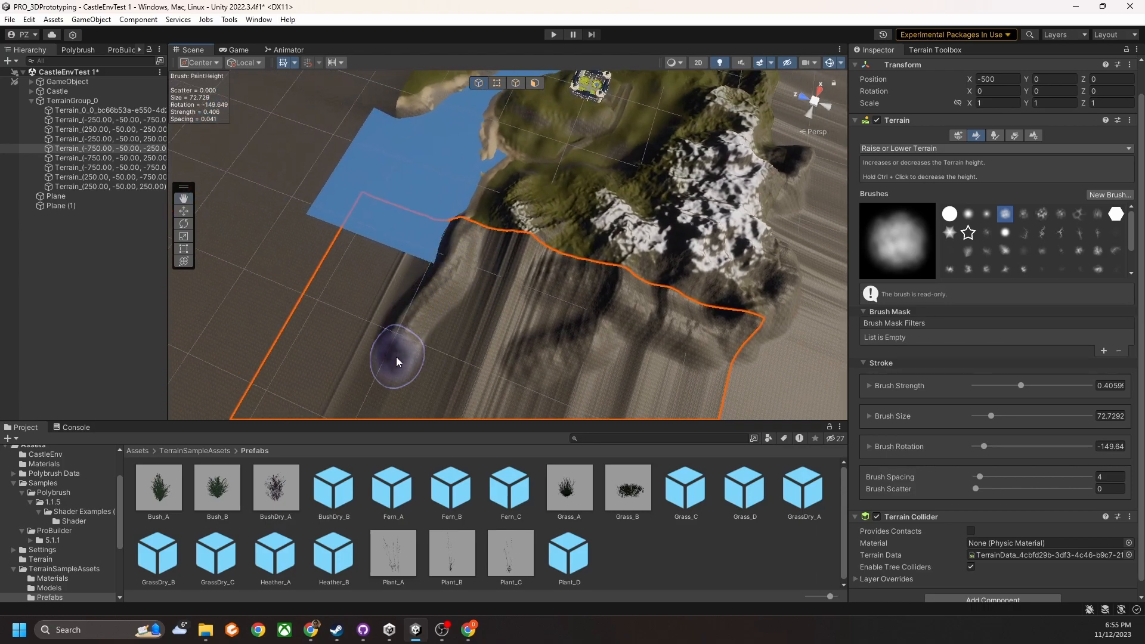
Raise a long winding ridge from the opposite riverbank across the two neighbouring tiles beyond the water's wide end
{"action": "middle_click_drag", "start_coordinate": [352, 284], "coordinate": [493, 386]}
{"action": "middle_click_drag", "start_coordinate": [546, 179], "coordinate": [557, 261]}
{"action": "left_click_drag", "start_coordinate": [558, 261], "coordinate": [500, 260]}
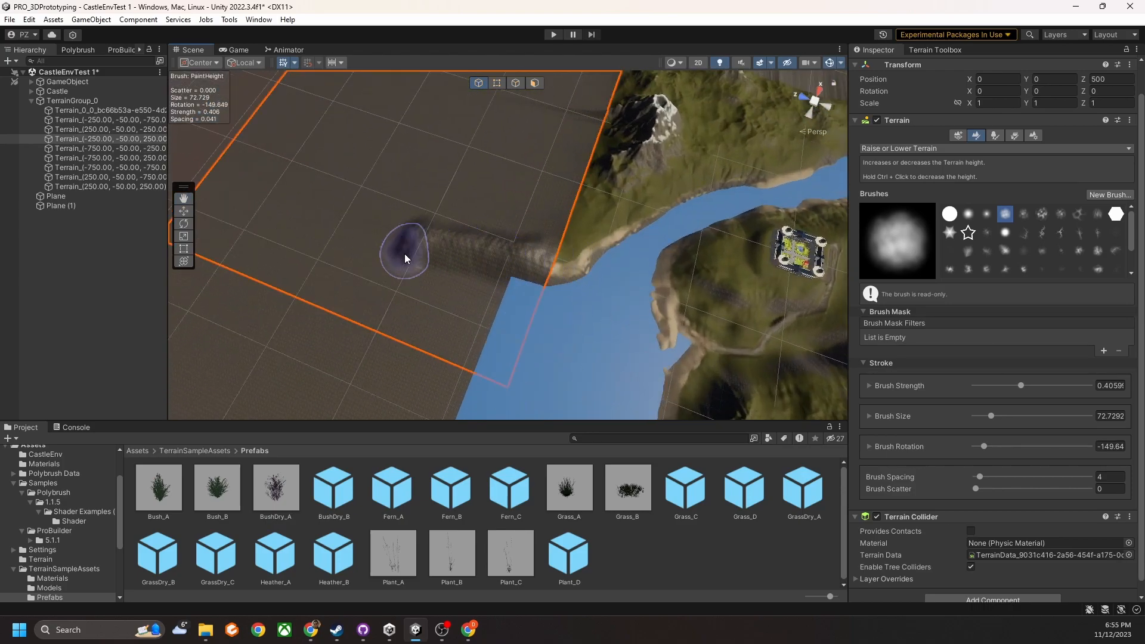
{"action": "left_click", "coordinate": [271, 309]}
{"action": "mouse_move", "coordinate": [271, 309]}
{"action": "middle_mouse_down"}
{"action": "mouse_move", "coordinate": [373, 286]}
{"action": "mouse_move", "coordinate": [373, 191]}
{"action": "middle_mouse_up"}
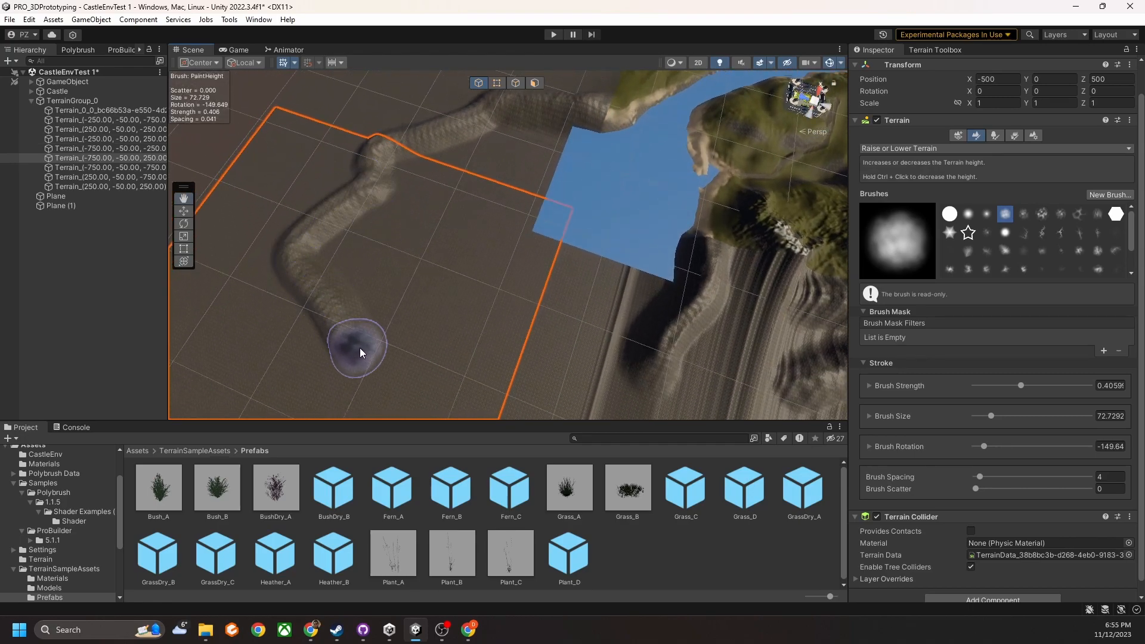
{"action": "left_click_drag", "start_coordinate": [487, 296], "coordinate": [667, 241], "text": "alt"}
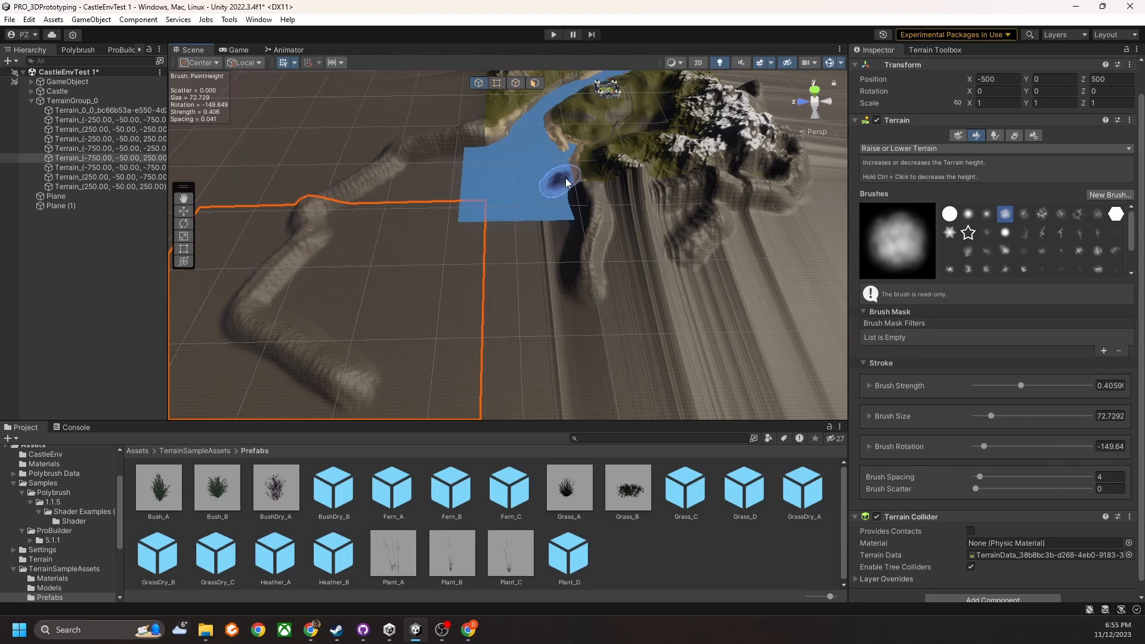
Switch the terrain painting tool to Stamp Terrain and choose the Terrainstamp_Canyon02_Brush brush
{"action": "middle_click_drag", "start_coordinate": [547, 185], "coordinate": [501, 274]}
{"action": "scroll", "coordinate": [491, 287], "scroll_direction": "up", "scroll_amount": 4}
{"action": "middle_click_drag", "start_coordinate": [731, 298], "coordinate": [636, 232]}
{"action": "left_click_drag", "start_coordinate": [592, 301], "coordinate": [678, 241], "text": "alt"}
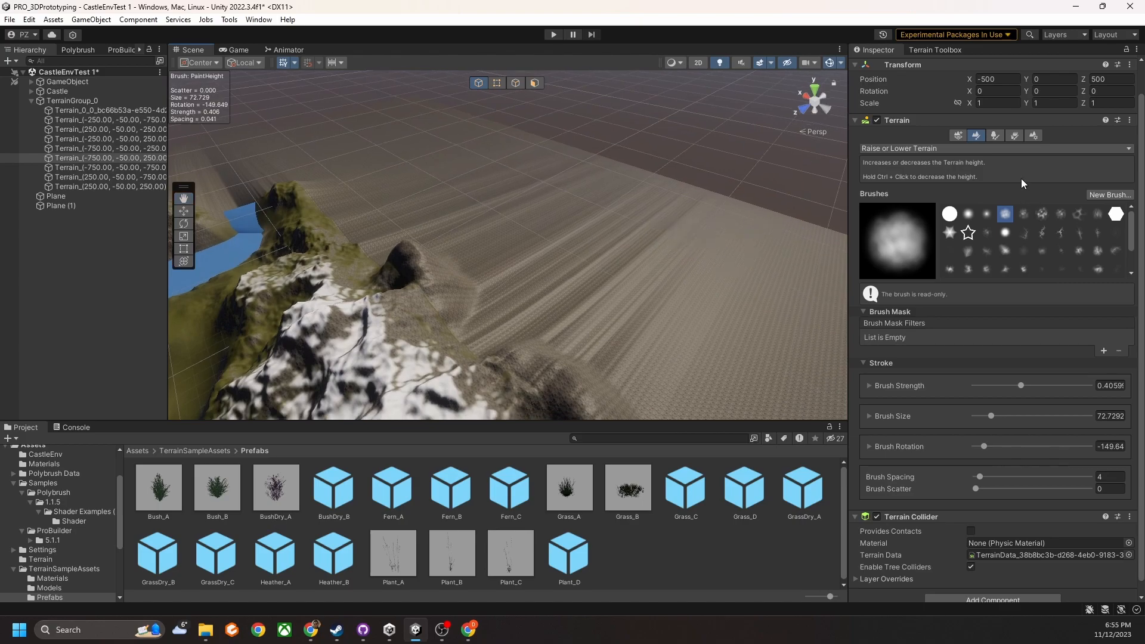
{"action": "left_click", "coordinate": [991, 135]}
{"action": "left_click", "coordinate": [981, 167]}
{"action": "left_click", "coordinate": [913, 181]}
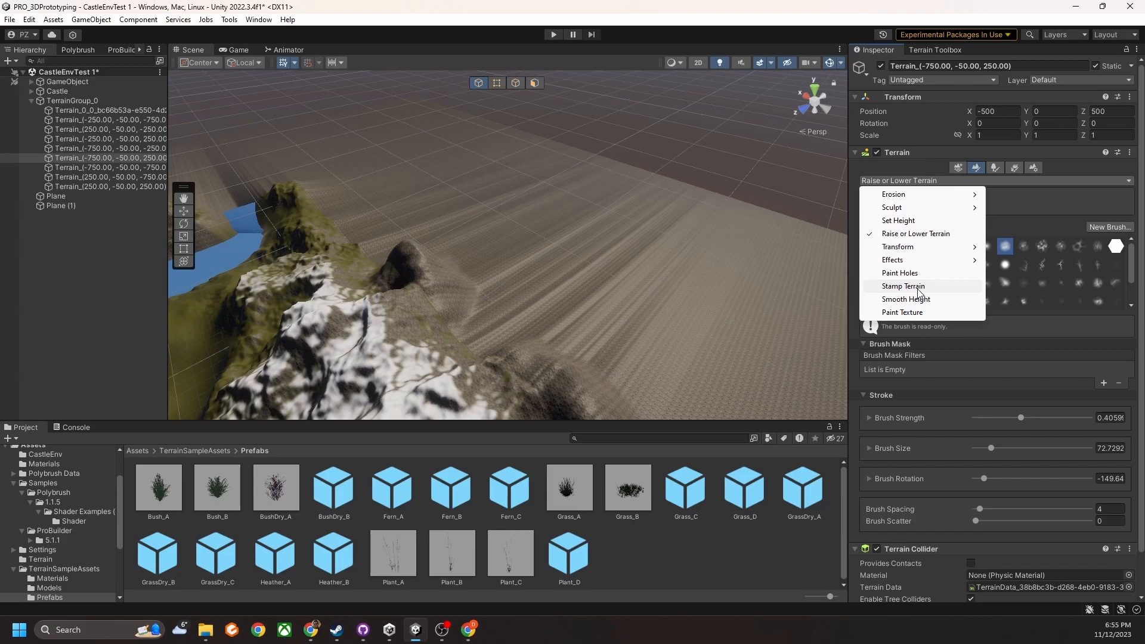
{"action": "left_click", "coordinate": [905, 287]}
{"action": "scroll", "coordinate": [1033, 281], "scroll_direction": "down", "scroll_amount": 2}
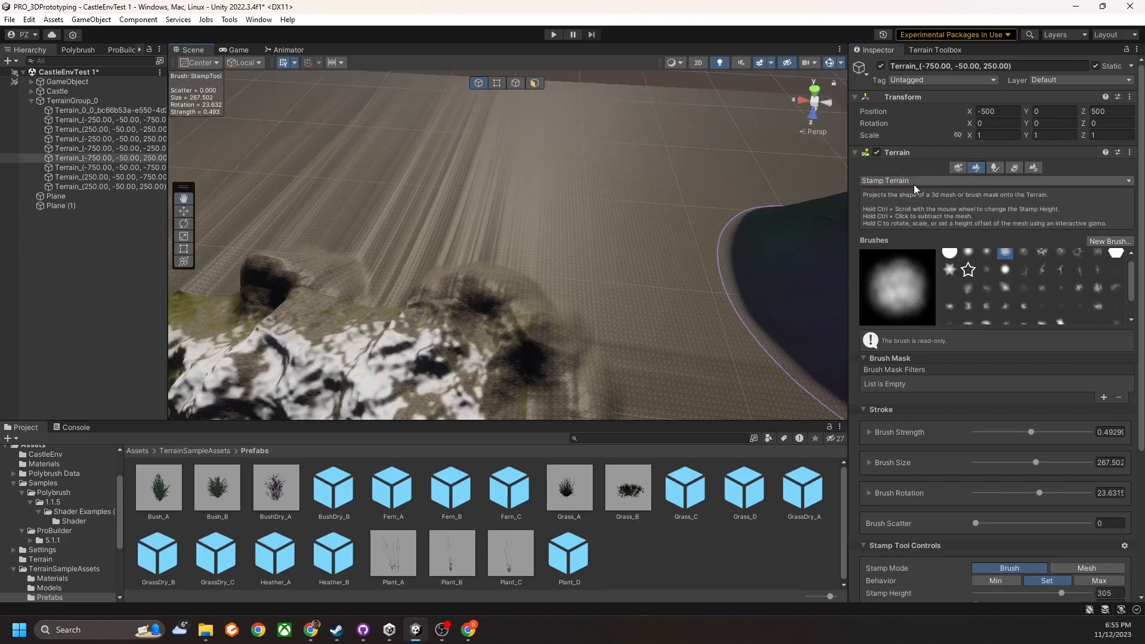
{"action": "left_click", "coordinate": [1043, 269]}
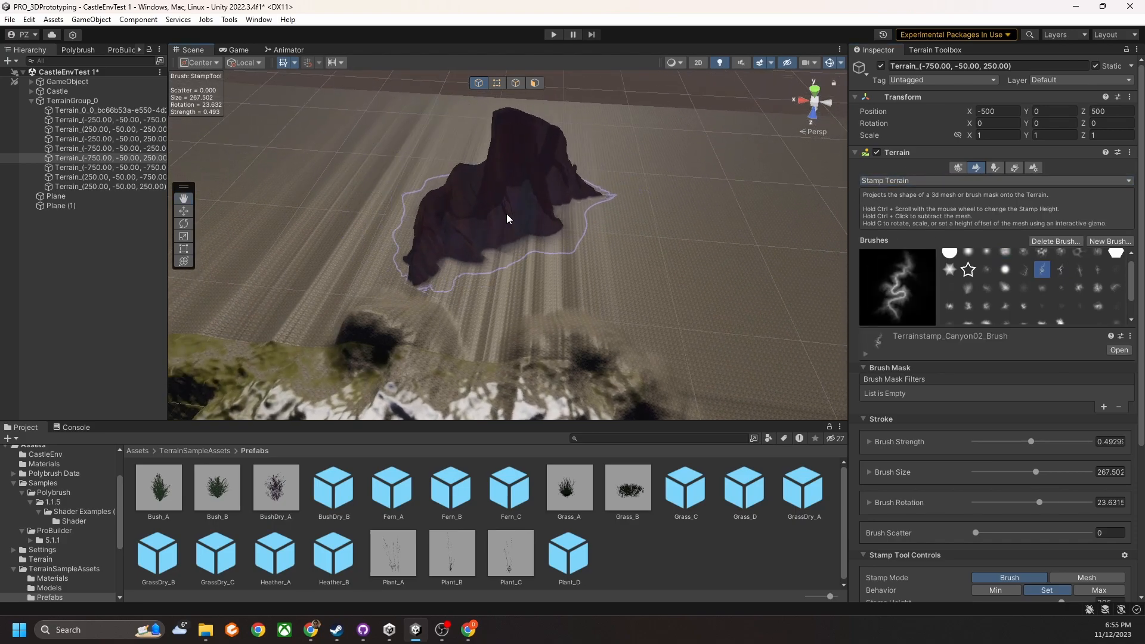
Set the stamp strength to about 0.38 and try stamping the canyon shape on the tile beside the snowy mountains
{"action": "mouse_move", "coordinate": [465, 207]}
{"action": "left_mouse_down", "text": "alt"}
{"action": "mouse_move", "coordinate": [545, 222]}
{"action": "mouse_move", "coordinate": [442, 212]}
{"action": "left_mouse_up", "text": "alt"}
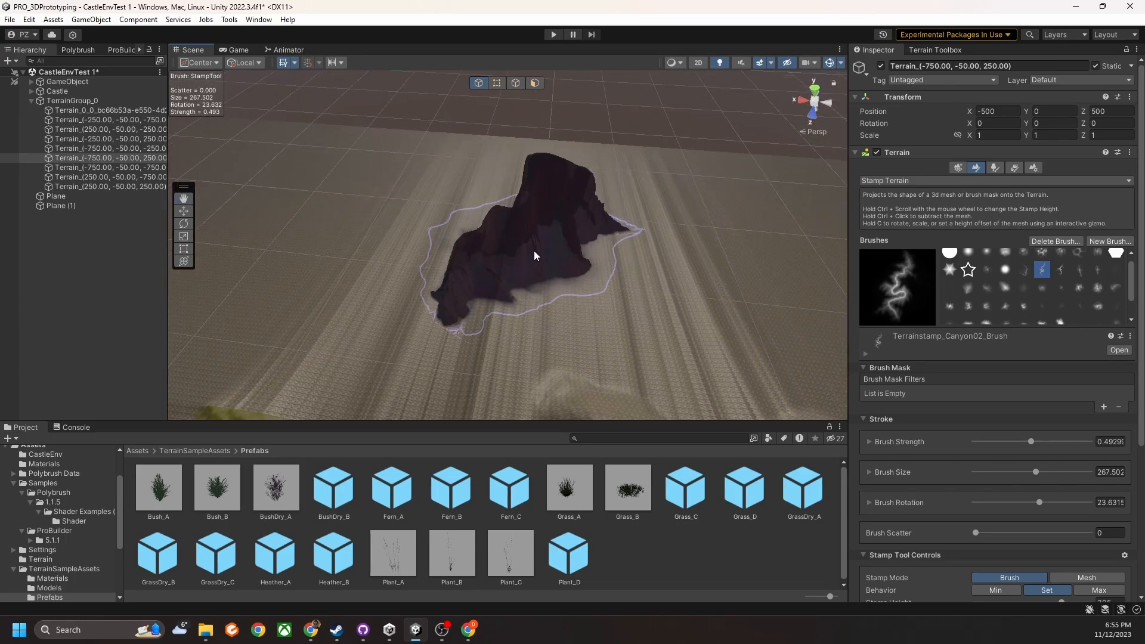
{"action": "key", "text": "a"}
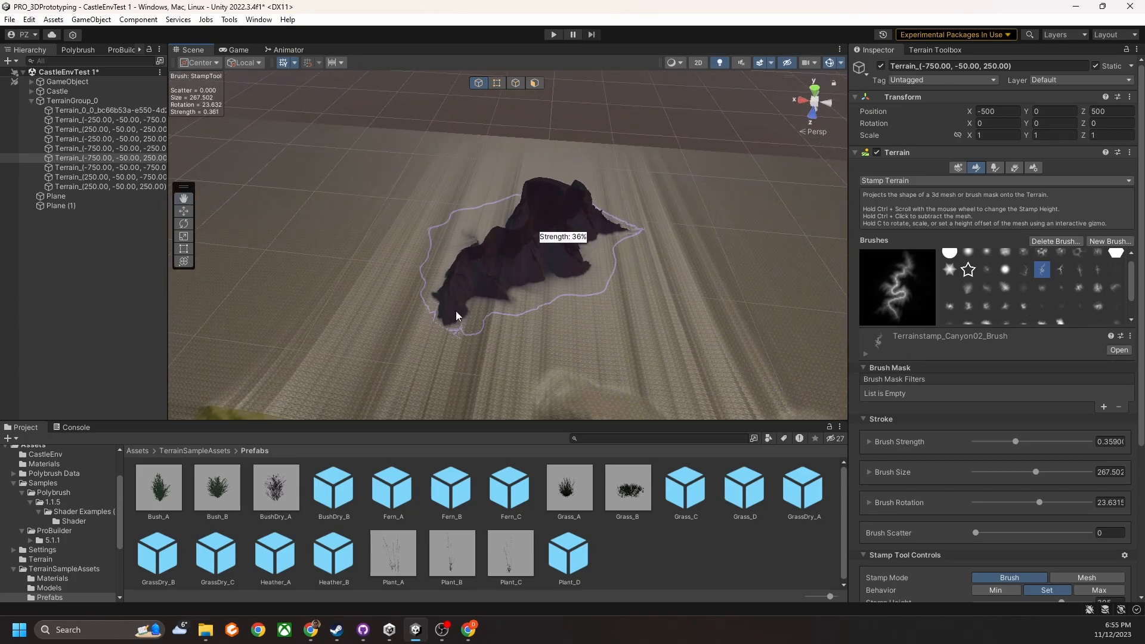
{"action": "left_click", "coordinate": [367, 241]}
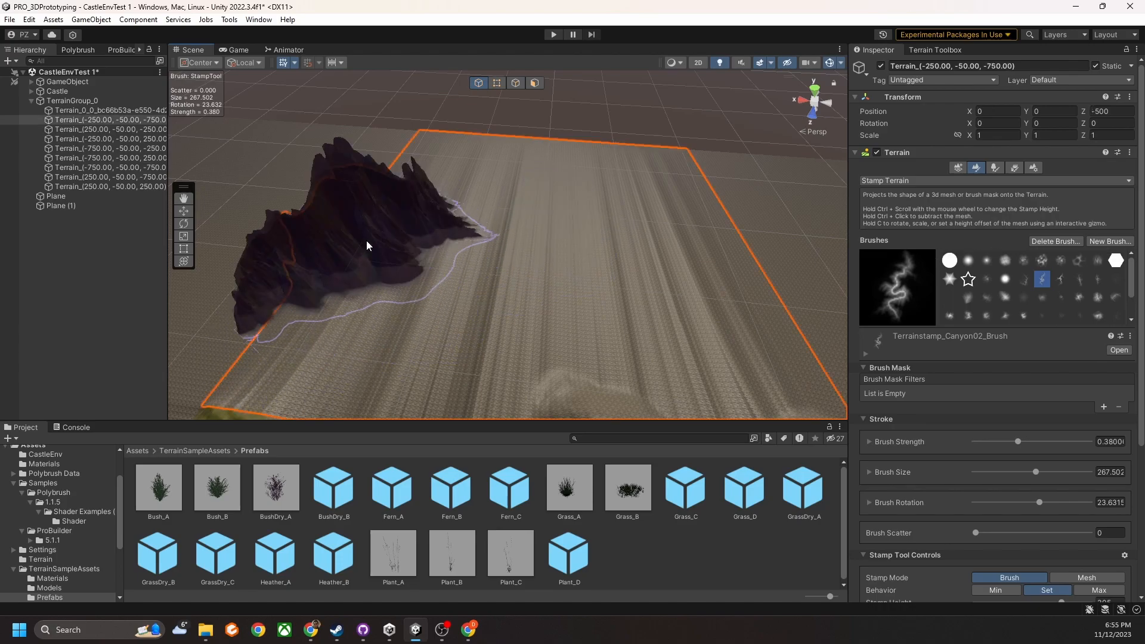
{"action": "left_click_drag", "start_coordinate": [584, 291], "coordinate": [1076, 306], "text": "alt"}
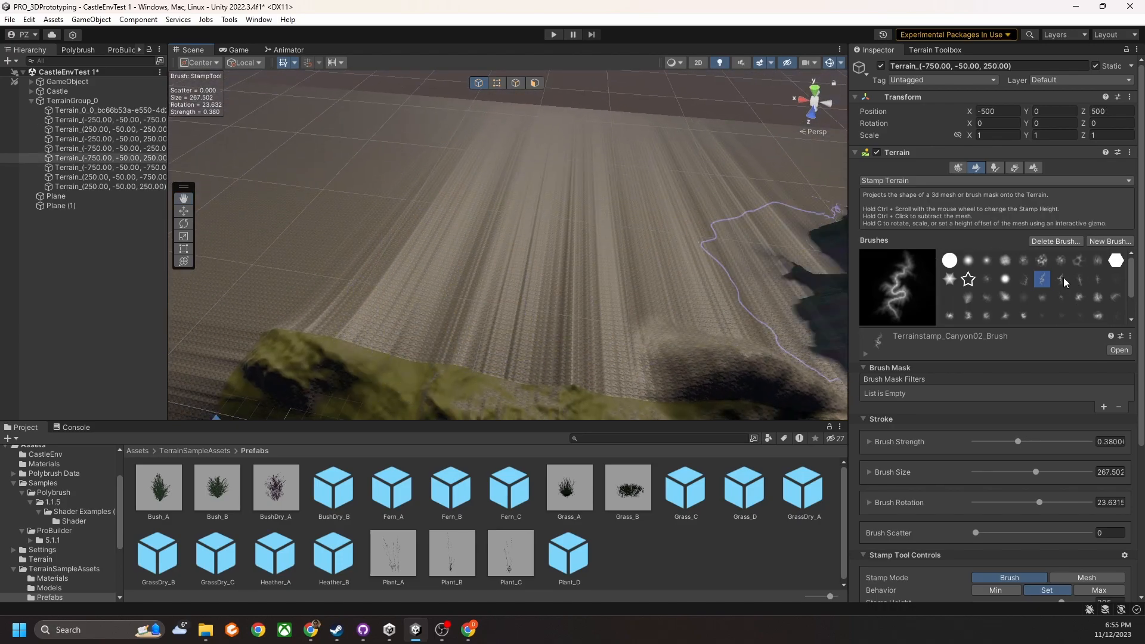
Stamp a mountain on the tile beside the snowy mountains with the Terrainstamp_Erode02_Brush brush
{"action": "left_click", "coordinate": [987, 296]}
{"action": "mouse_move", "coordinate": [485, 251]}
{"action": "left_mouse_down", "text": "alt"}
{"action": "mouse_move", "coordinate": [521, 242]}
{"action": "mouse_move", "coordinate": [557, 281]}
{"action": "mouse_move", "coordinate": [490, 242]}
{"action": "left_mouse_up", "text": "alt"}
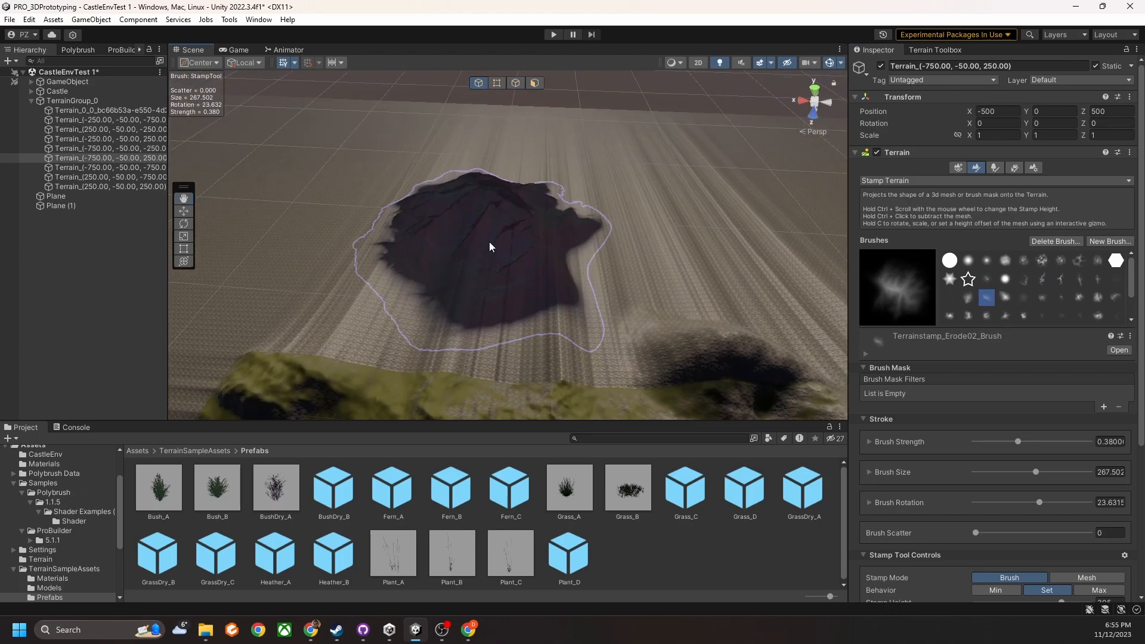
{"action": "left_click", "coordinate": [478, 238]}
Rotate the stamp brush to about -177.3 and stamp more eroded mountains between the first one and the snowy mountains
{"action": "middle_click_drag", "start_coordinate": [516, 223], "coordinate": [746, 263]}
{"action": "left_click_drag", "start_coordinate": [484, 251], "coordinate": [729, 187], "text": "alt"}
{"action": "middle_click_drag", "start_coordinate": [489, 248], "coordinate": [680, 176]}
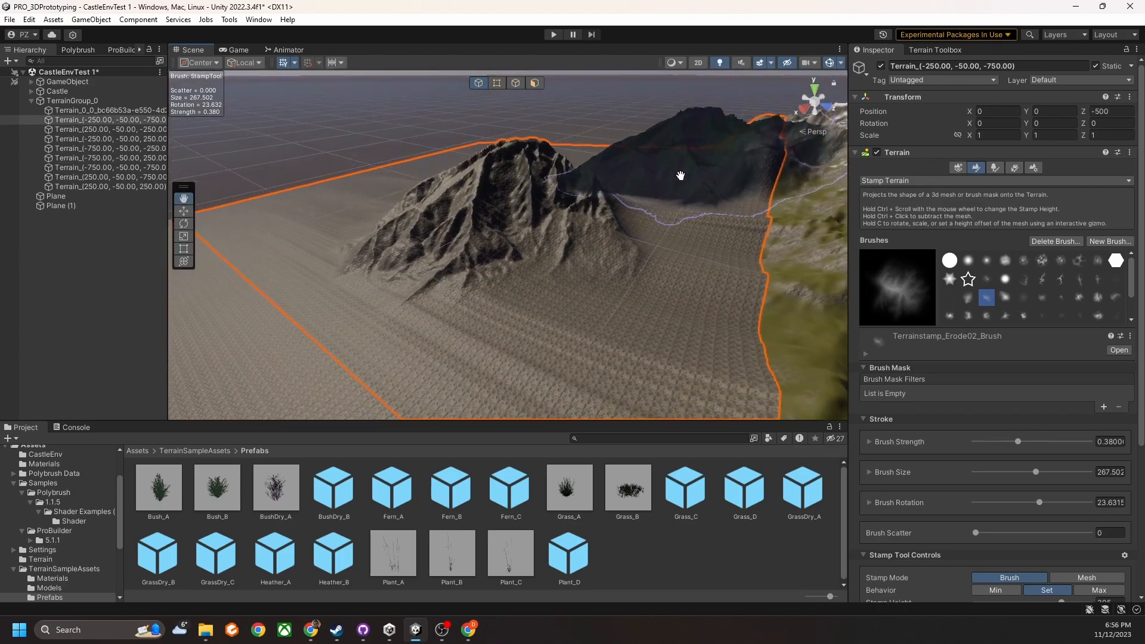
{"action": "scroll", "coordinate": [680, 175], "scroll_direction": "up", "scroll_amount": 3}
{"action": "mouse_move", "coordinate": [680, 174]}
{"action": "left_mouse_down", "text": "alt"}
{"action": "mouse_move", "coordinate": [760, 207]}
{"action": "mouse_move", "coordinate": [672, 185]}
{"action": "left_mouse_up", "text": "alt"}
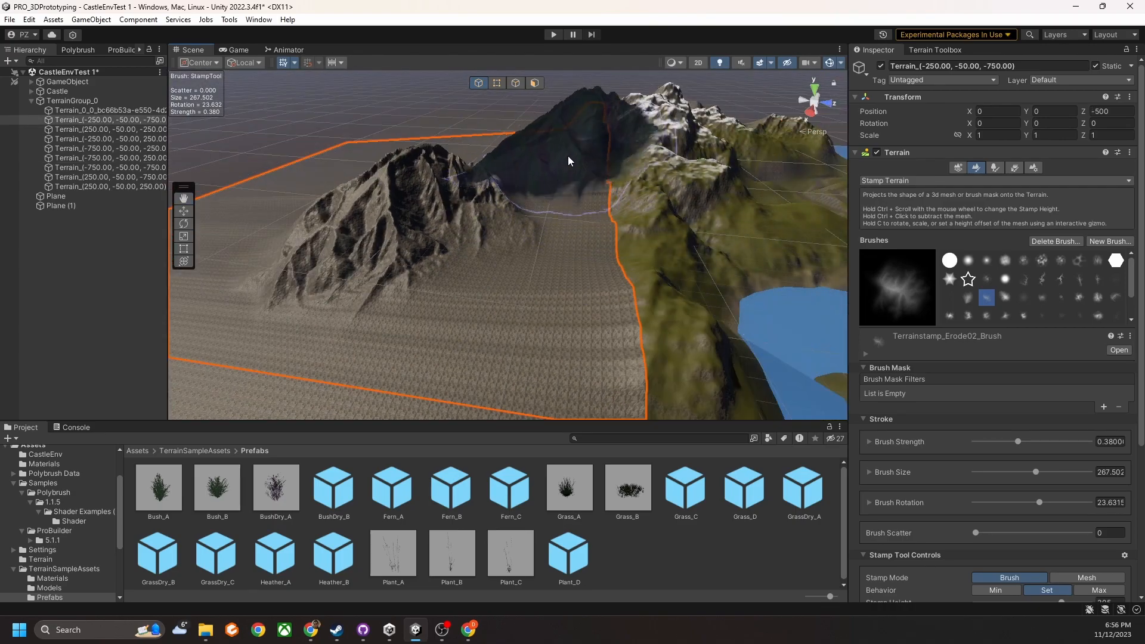
{"action": "middle_click_drag", "start_coordinate": [563, 157], "coordinate": [566, 190]}
{"action": "key", "text": "d"}
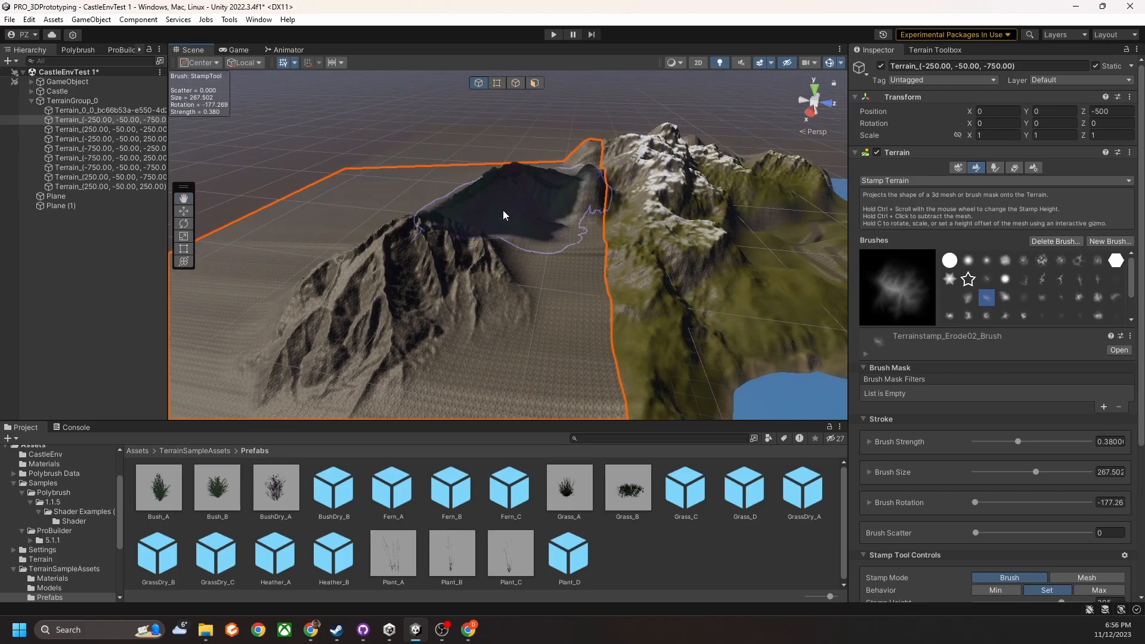
{"action": "left_click", "coordinate": [504, 216]}
{"action": "left_click", "coordinate": [532, 284]}
Stamp additional eroded mountains across the rest of the same tile to build up a continuous range
{"action": "left_click_drag", "start_coordinate": [680, 215], "coordinate": [537, 257], "text": "alt"}
{"action": "left_click", "coordinate": [408, 309]}
{"action": "left_click_drag", "start_coordinate": [407, 308], "coordinate": [570, 219], "text": "alt"}
{"action": "left_click", "coordinate": [599, 207]}
Rotate the stamp brush to about -17.6 and fill the tile's outer edge with further eroded mountains
{"action": "key", "text": "d"}
{"action": "mouse_move", "coordinate": [676, 209]}
{"action": "left_mouse_down", "text": "alt"}
{"action": "mouse_move", "coordinate": [695, 221]}
{"action": "mouse_move", "coordinate": [596, 234]}
{"action": "mouse_move", "coordinate": [448, 200]}
{"action": "left_mouse_up", "text": "alt"}
{"action": "key", "text": "d"}
{"action": "left_click", "coordinate": [528, 218]}
{"action": "middle_click_drag", "start_coordinate": [447, 203], "coordinate": [467, 241]}
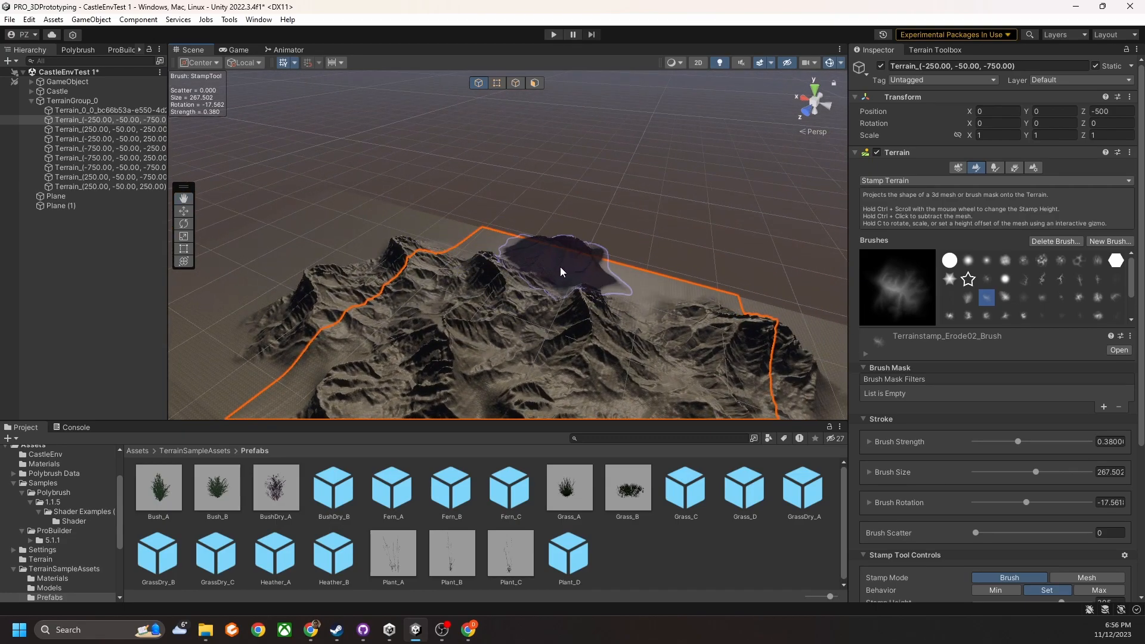
{"action": "left_click", "coordinate": [477, 238]}
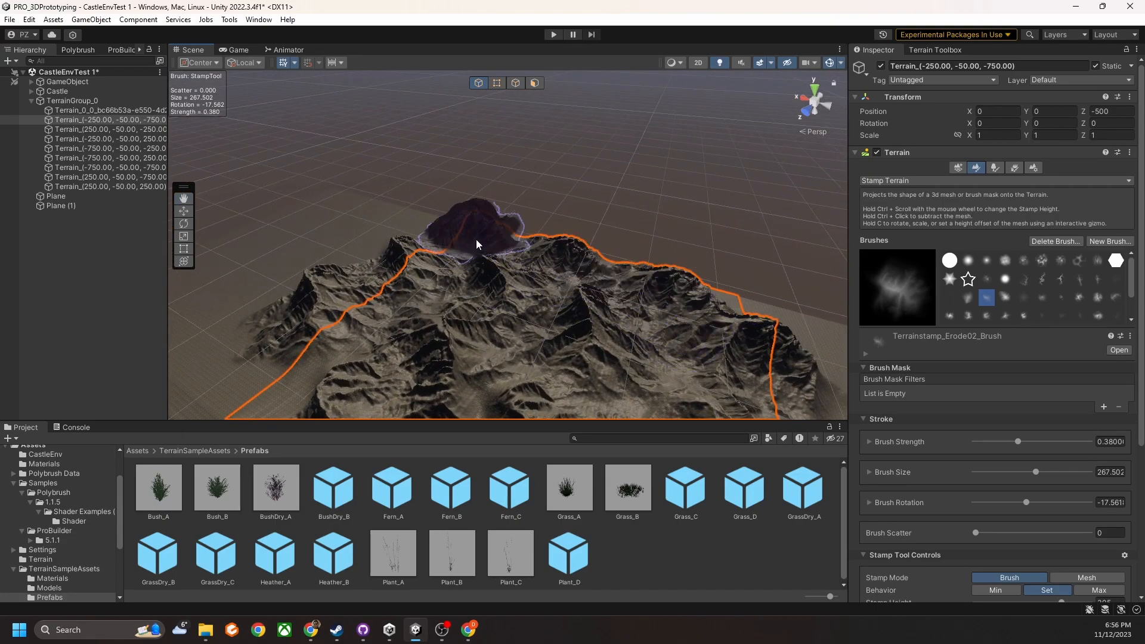
Stamp further eroded mountains at the range's end, extending it onto the neighbouring tile Terrain_(-750.00, -50.00, -250.00)
{"action": "left_click_drag", "start_coordinate": [658, 356], "coordinate": [582, 274], "text": "alt"}
{"action": "left_click", "coordinate": [589, 240]}
{"action": "left_click_drag", "start_coordinate": [617, 310], "coordinate": [541, 280], "text": "alt"}
{"action": "left_click", "coordinate": [586, 341]}
{"action": "left_click_drag", "start_coordinate": [625, 217], "coordinate": [620, 337], "text": "alt"}
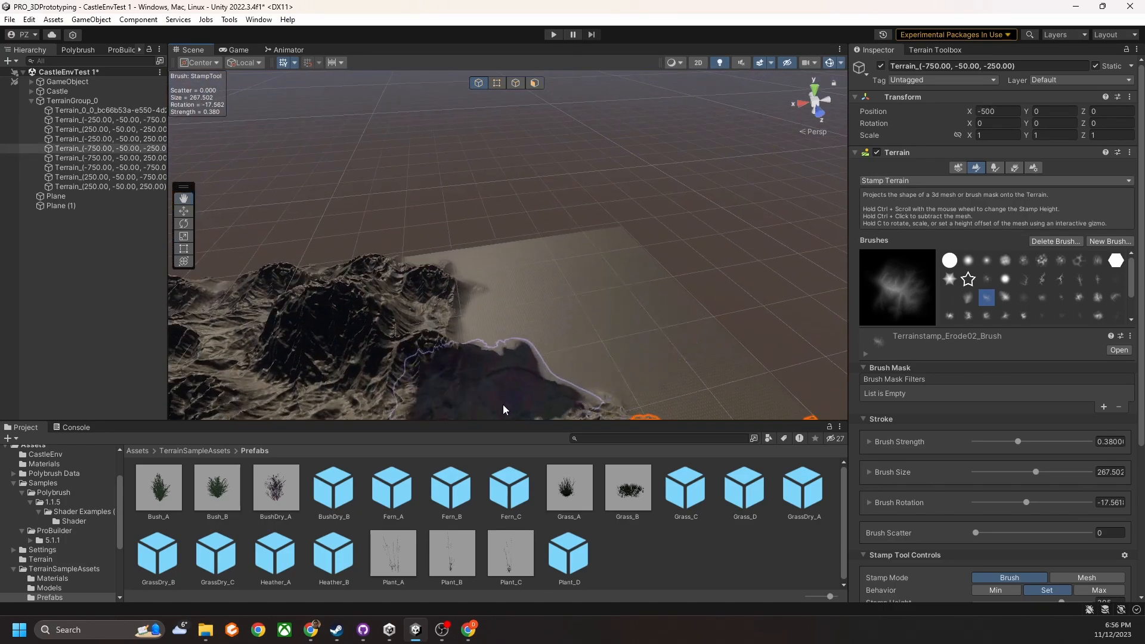
Stamp eroded mountains across the flat corner tile Terrain_(-750.00, -50.00, -750.00), starting from its edge with the existing range
{"action": "left_click", "coordinate": [503, 403]}
{"action": "left_click_drag", "start_coordinate": [604, 292], "coordinate": [604, 352], "text": "alt"}
{"action": "left_click", "coordinate": [697, 325]}
{"action": "left_click", "coordinate": [621, 214]}
{"action": "left_click", "coordinate": [716, 298]}
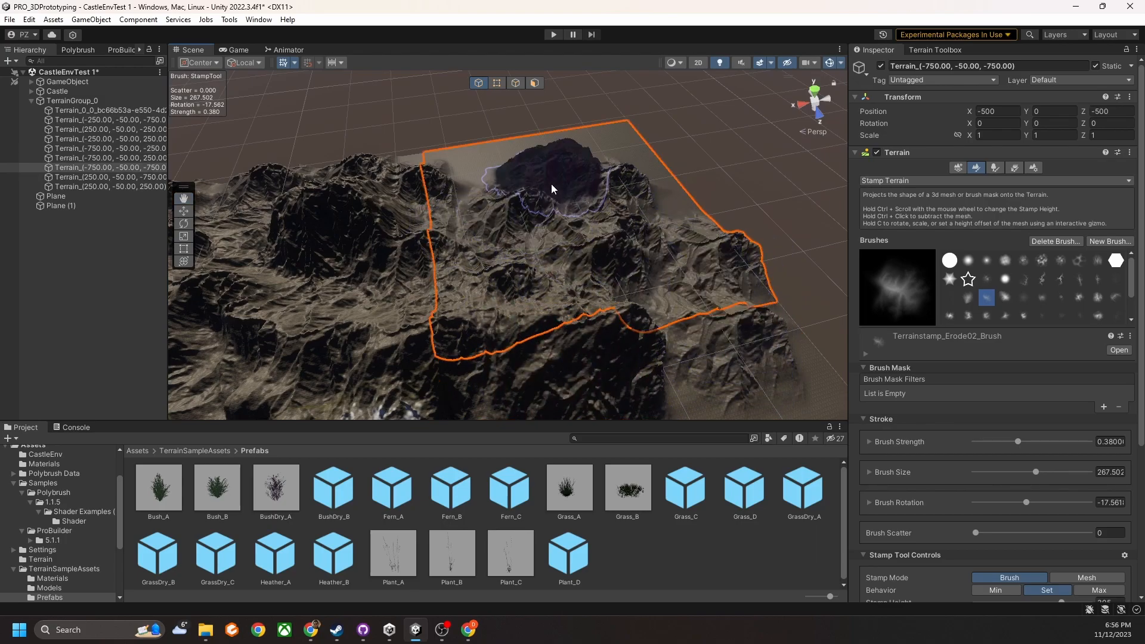
Stamp more eroded mountains over the corner tile's back and along its seams to blend it with the adjacent tiles
{"action": "left_click", "coordinate": [456, 187]}
{"action": "left_click", "coordinate": [411, 277]}
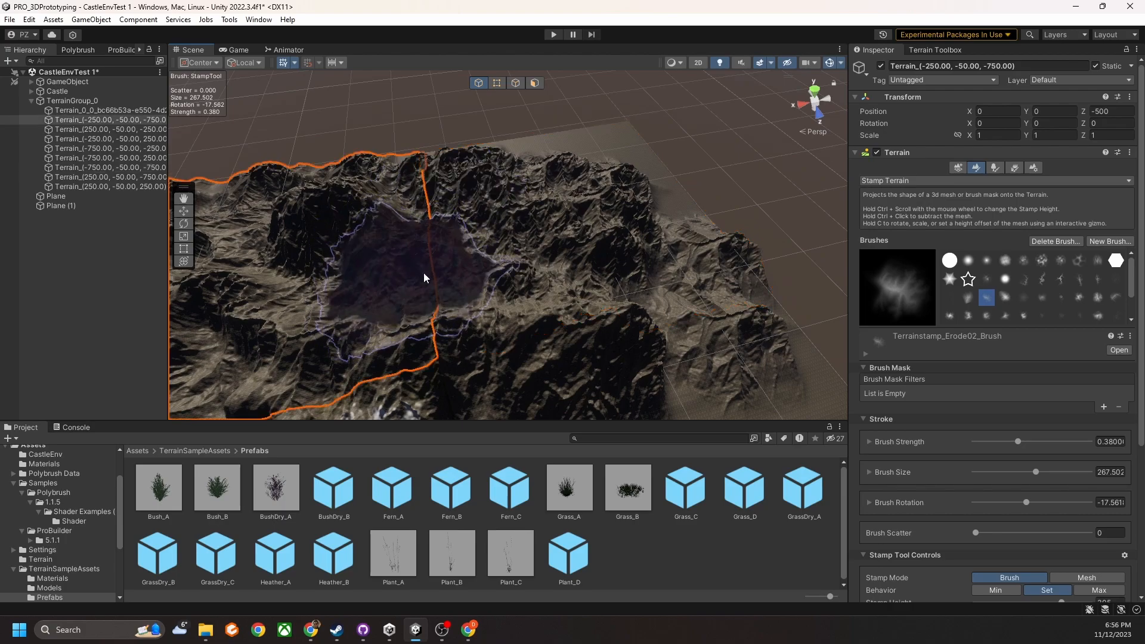
{"action": "left_click", "coordinate": [576, 255]}
{"action": "left_click", "coordinate": [464, 185]}
{"action": "left_click", "coordinate": [683, 224]}
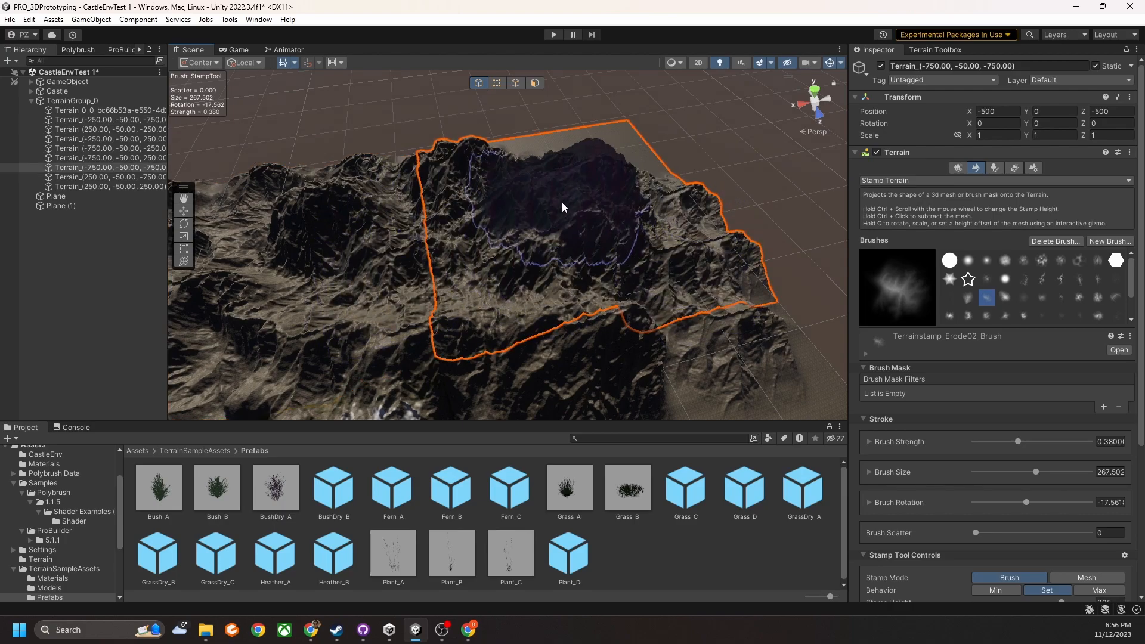
{"action": "left_click_drag", "start_coordinate": [671, 332], "coordinate": [751, 236], "text": "alt"}
{"action": "left_click", "coordinate": [767, 320]}
{"action": "left_click_drag", "start_coordinate": [507, 251], "coordinate": [613, 275], "text": "alt"}
Switch the terrain tool to Paint Texture and add Grass_B_TerrainLayer and Snow_TerrainLayer to the selected tile's layer palette
{"action": "left_click", "coordinate": [983, 186]}
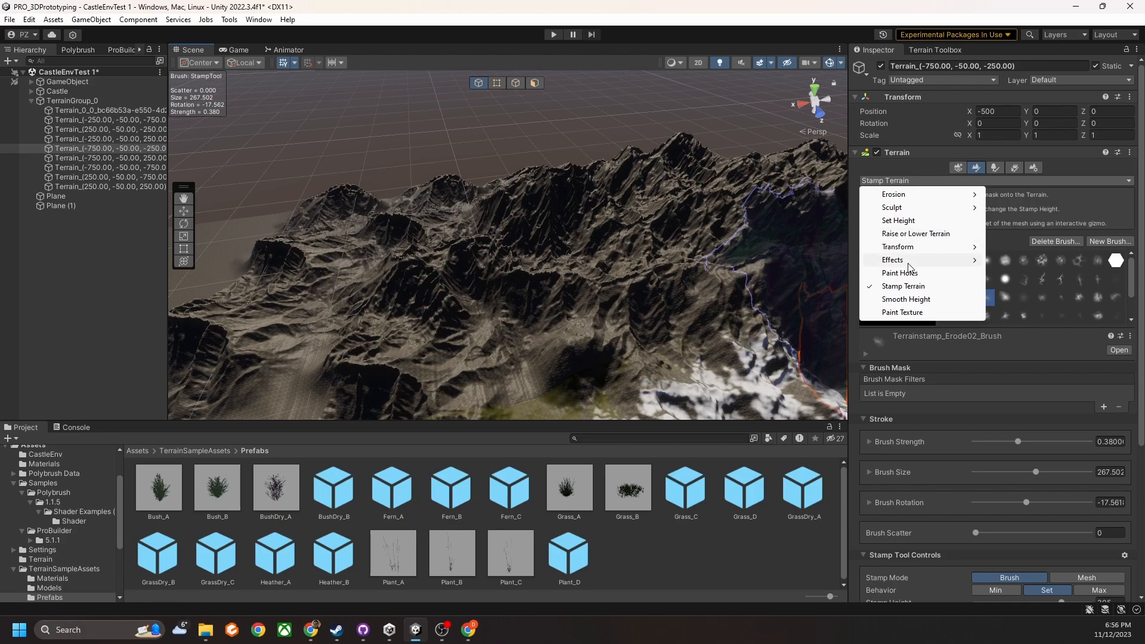
{"action": "left_click", "coordinate": [902, 312]}
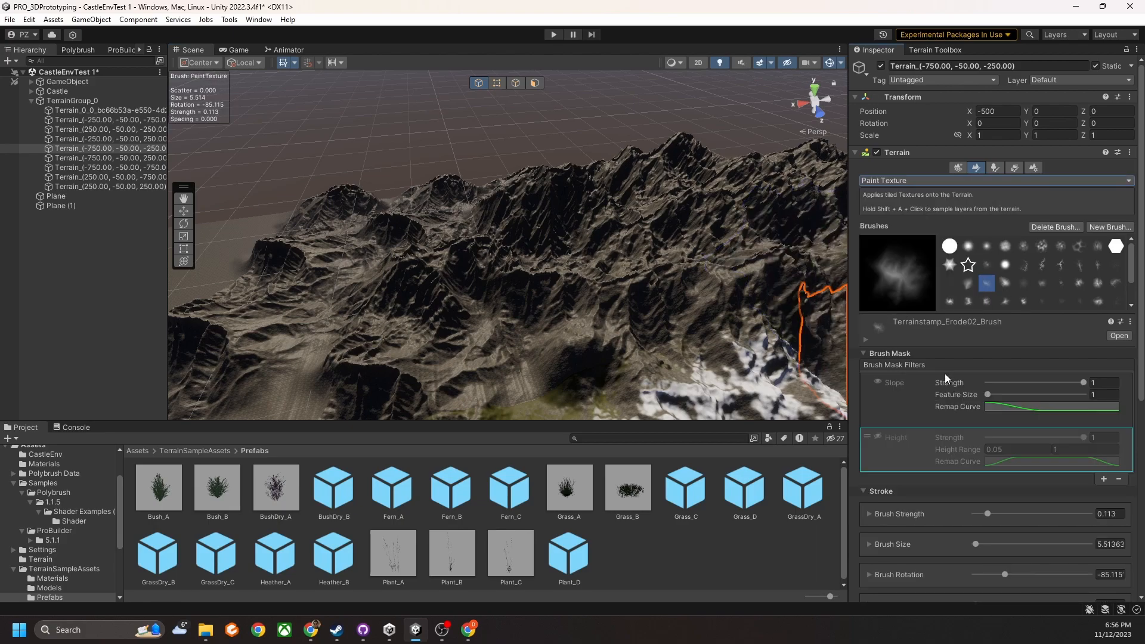
{"action": "scroll", "coordinate": [941, 388], "scroll_direction": "down", "scroll_amount": 5}
{"action": "middle_click_drag", "start_coordinate": [603, 298], "coordinate": [677, 230]}
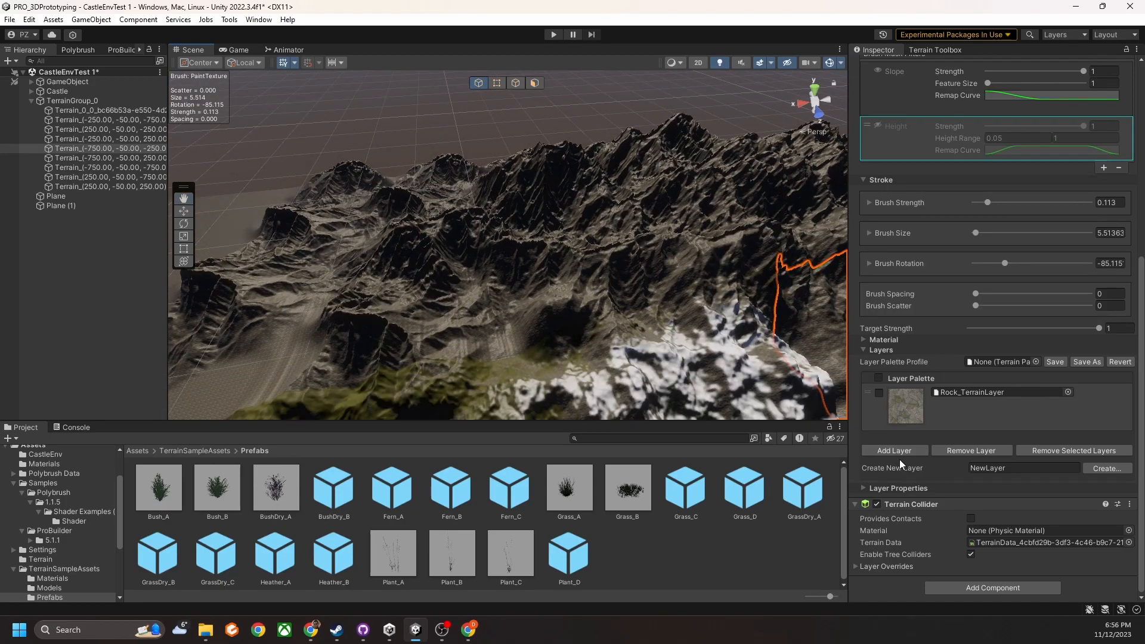
{"action": "left_click", "coordinate": [904, 453]}
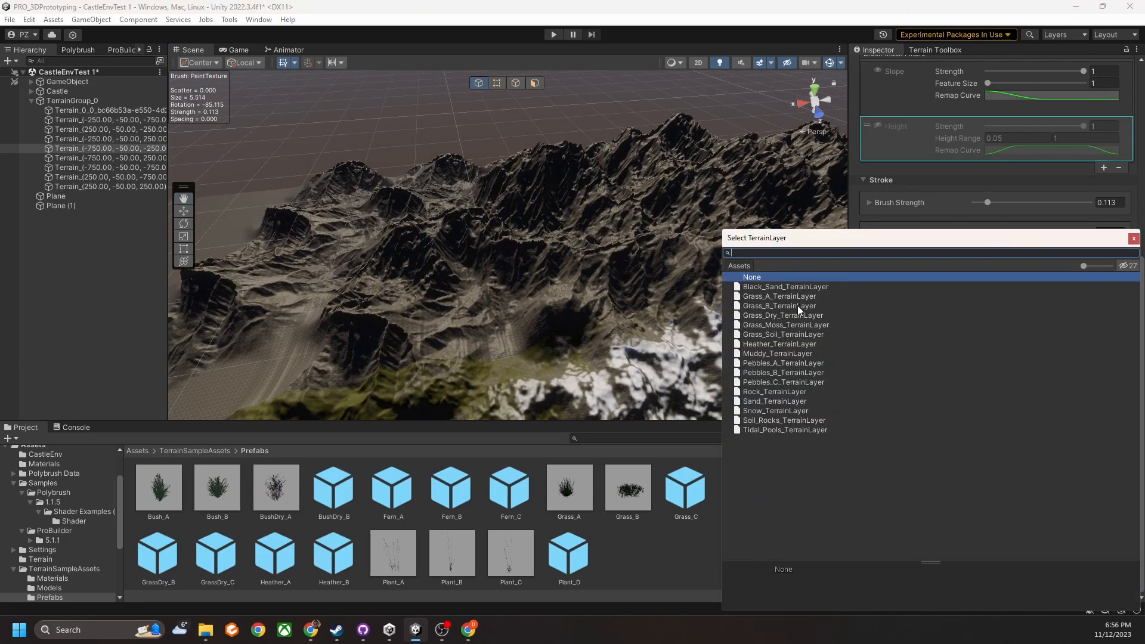
{"action": "left_click", "coordinate": [775, 306]}
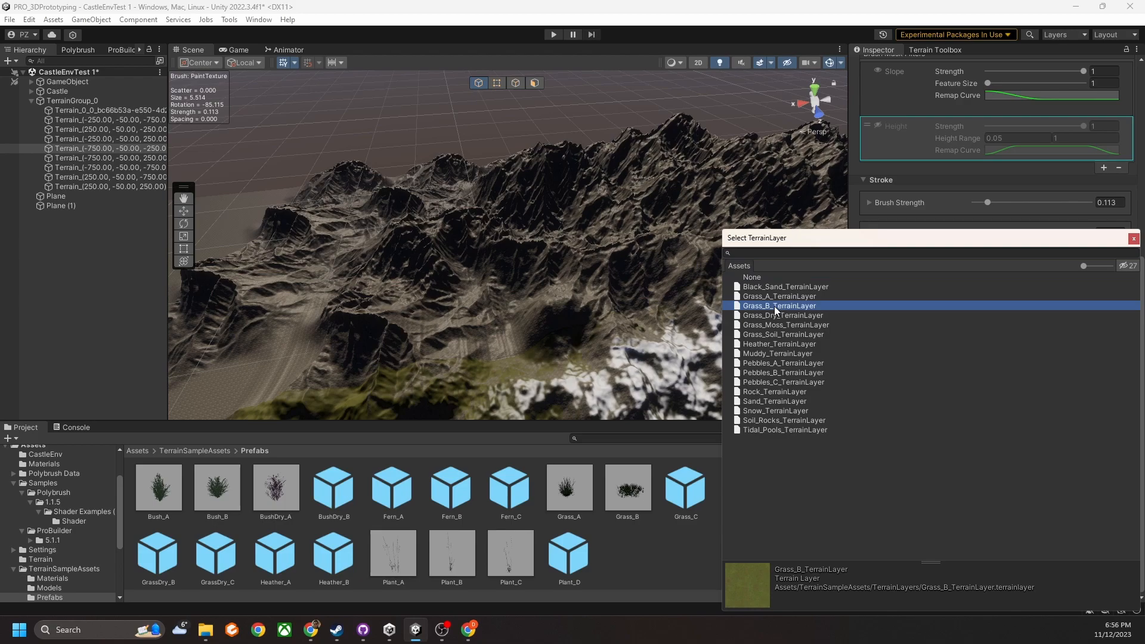
{"action": "double_click", "coordinate": [785, 298]}
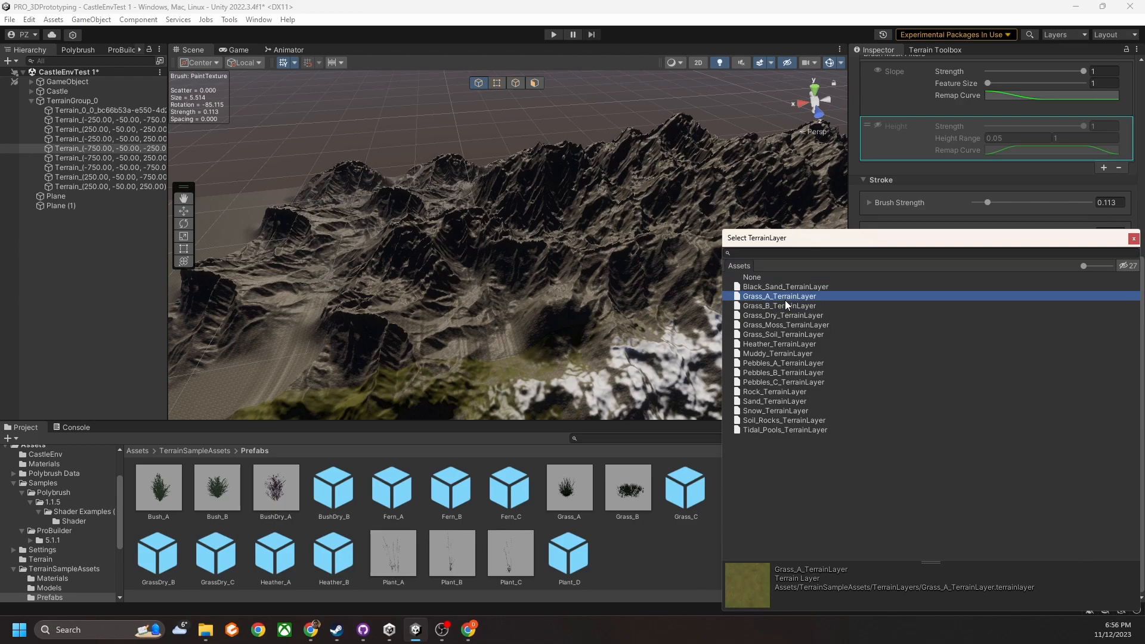
{"action": "left_click", "coordinate": [1068, 435]}
{"action": "double_click", "coordinate": [800, 307]}
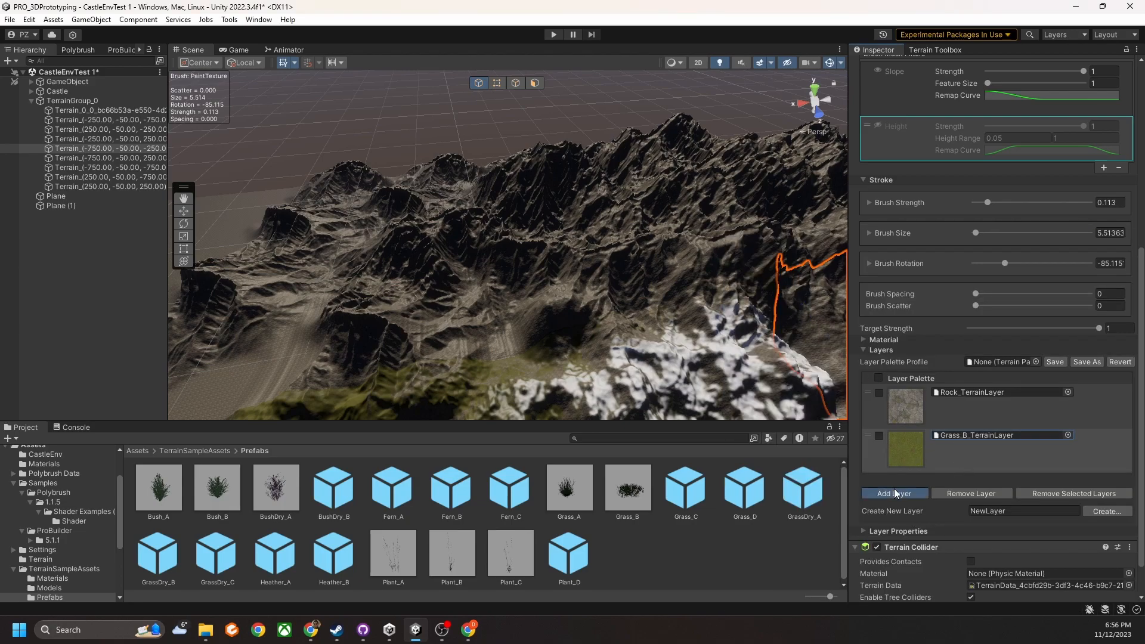
{"action": "left_click", "coordinate": [894, 493]}
{"action": "double_click", "coordinate": [766, 410]}
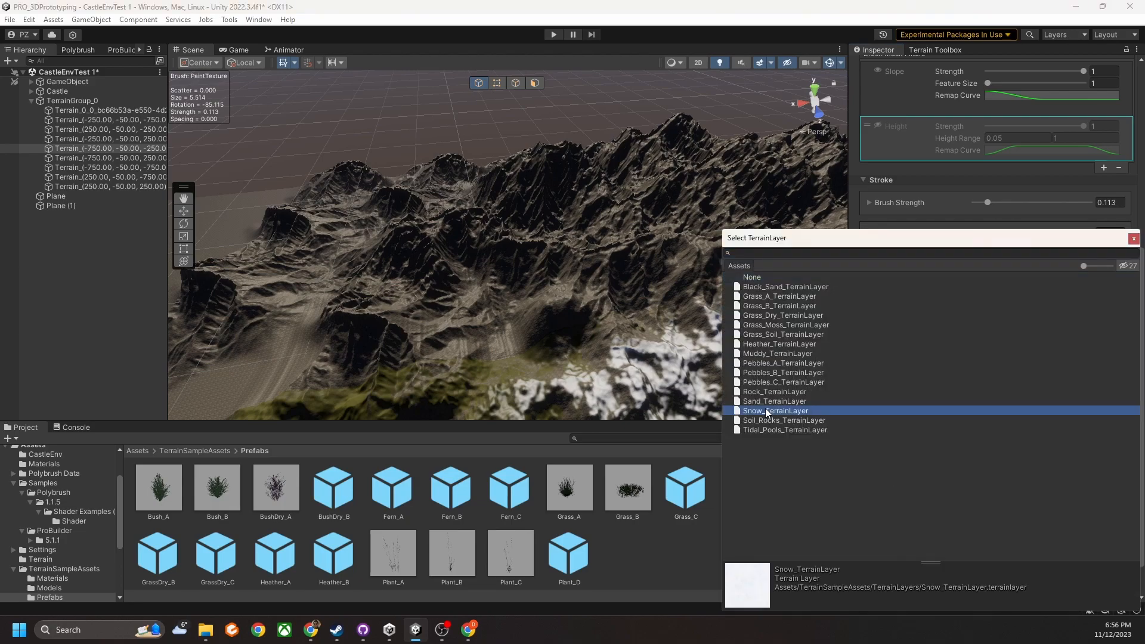
Select the Grass_B layer with the soft round brush at size about 177.4, leaving the Height mask filter disabled
{"action": "scroll", "coordinate": [953, 406], "scroll_direction": "up", "scroll_amount": 5}
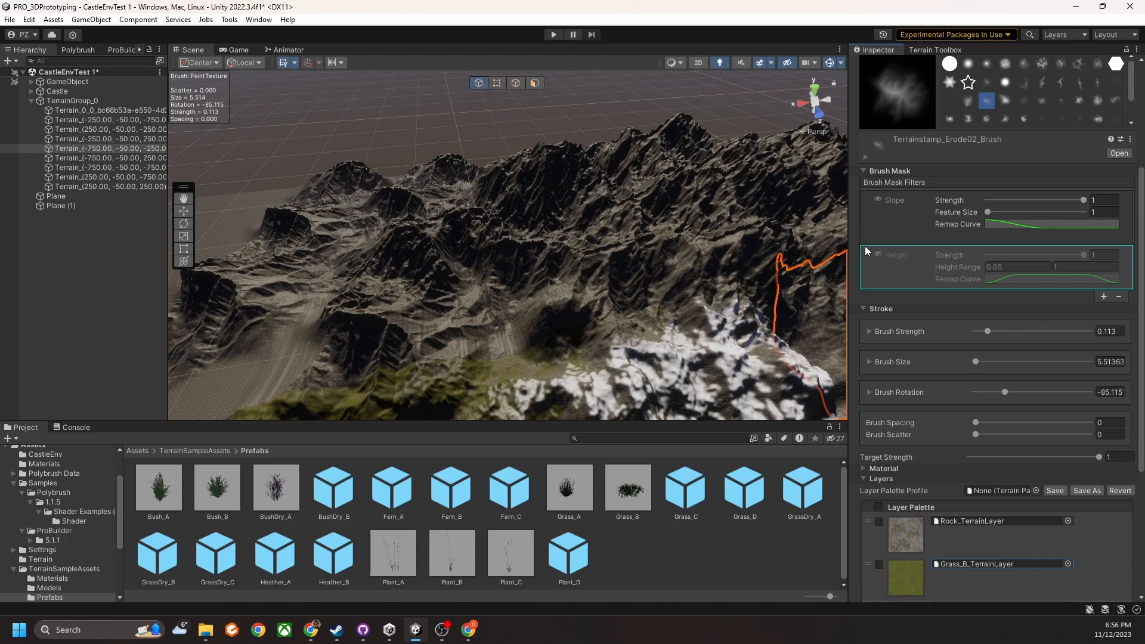
{"action": "left_click", "coordinate": [879, 254]}
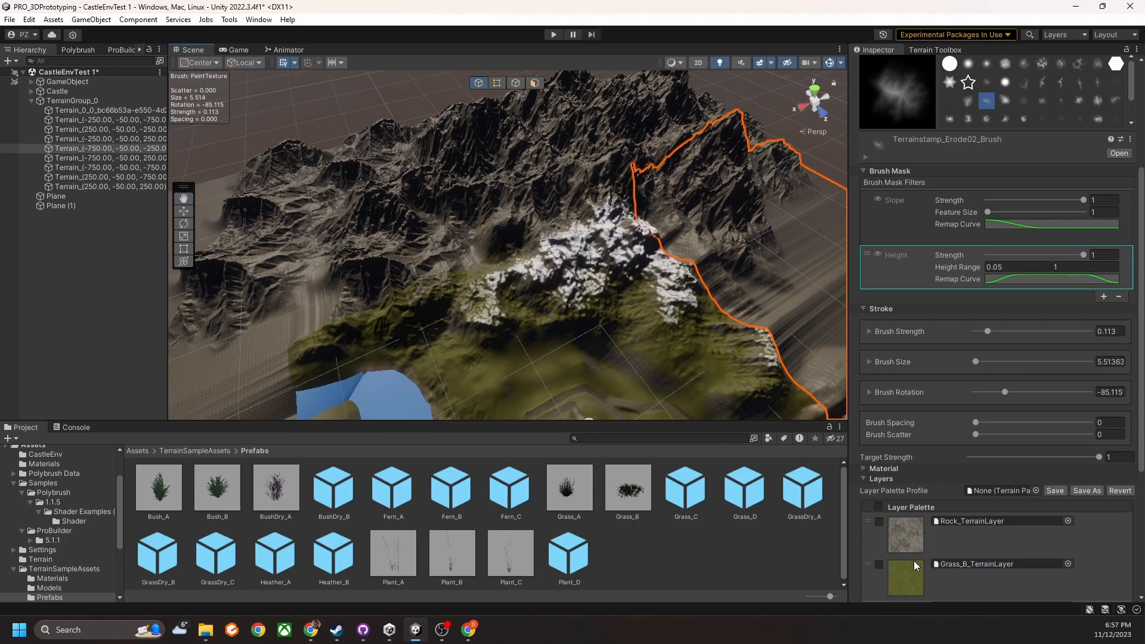
{"action": "scroll", "coordinate": [919, 561], "scroll_direction": "down", "scroll_amount": 2}
{"action": "left_click", "coordinate": [922, 525]}
{"action": "scroll", "coordinate": [925, 510], "scroll_direction": "down", "scroll_amount": 3}
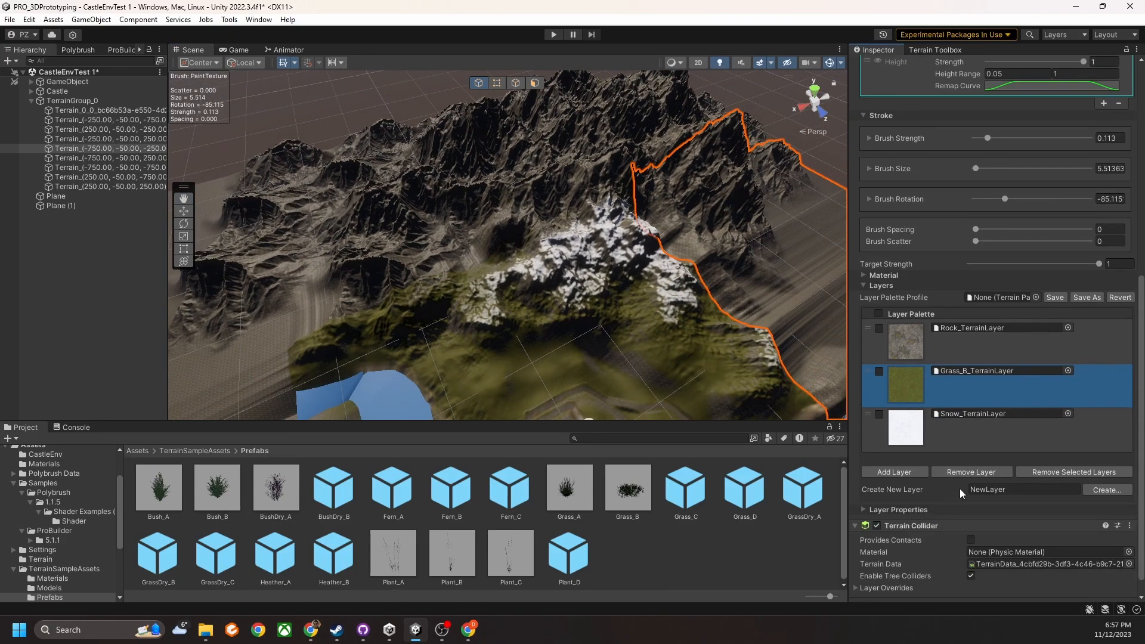
{"action": "scroll", "coordinate": [946, 340], "scroll_direction": "up", "scroll_amount": 4}
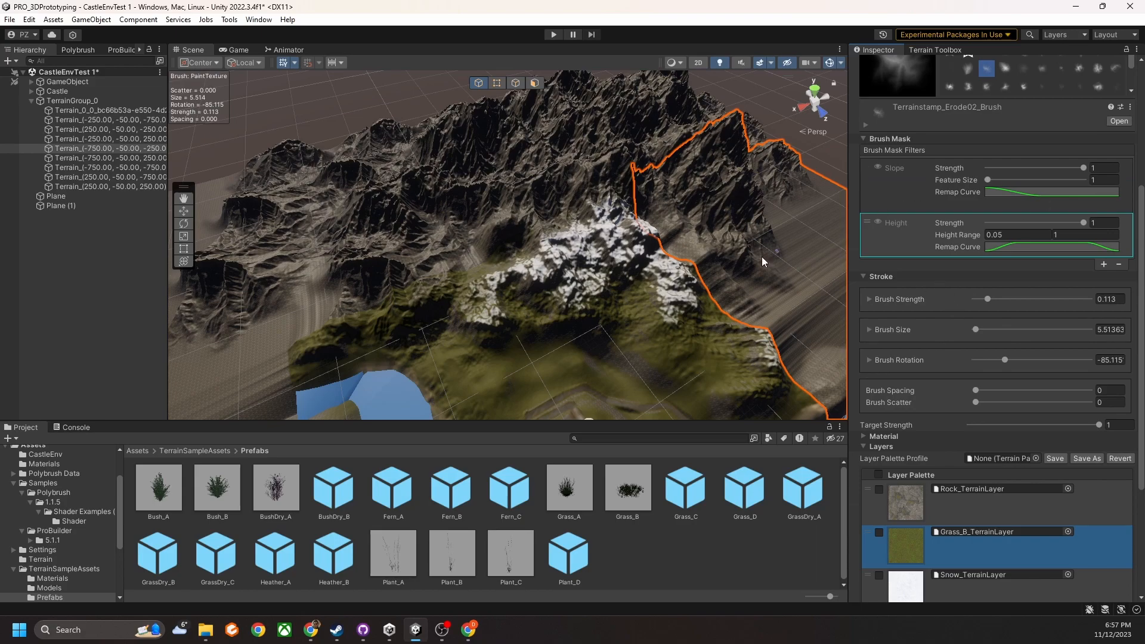
{"action": "key", "text": "s"}
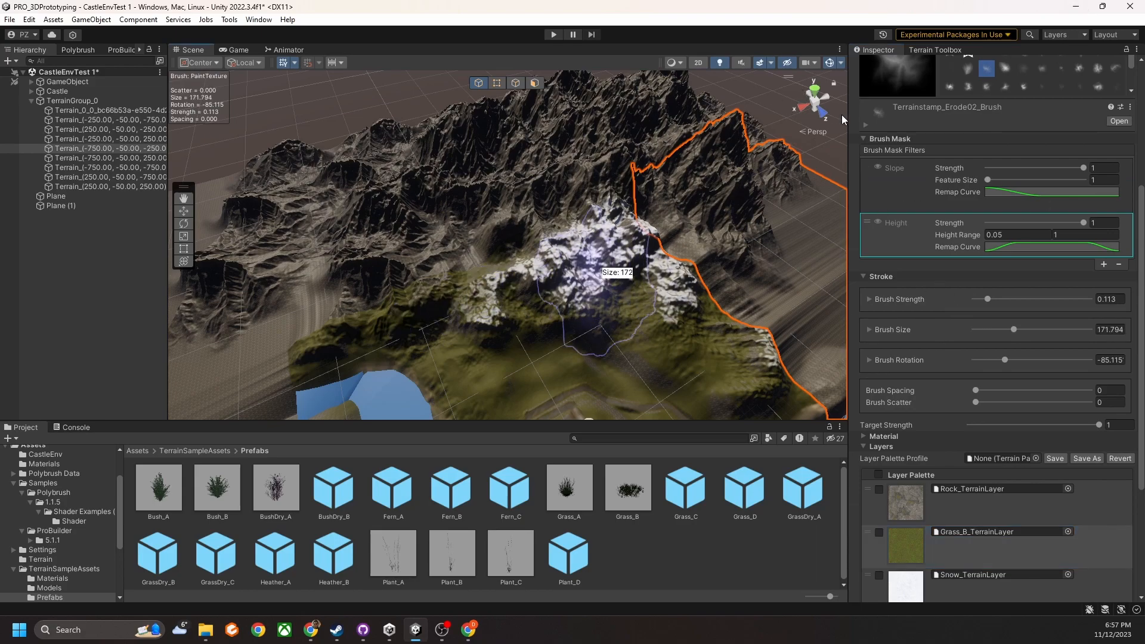
{"action": "scroll", "coordinate": [975, 107], "scroll_direction": "up", "scroll_amount": 1}
{"action": "left_click", "coordinate": [969, 64]}
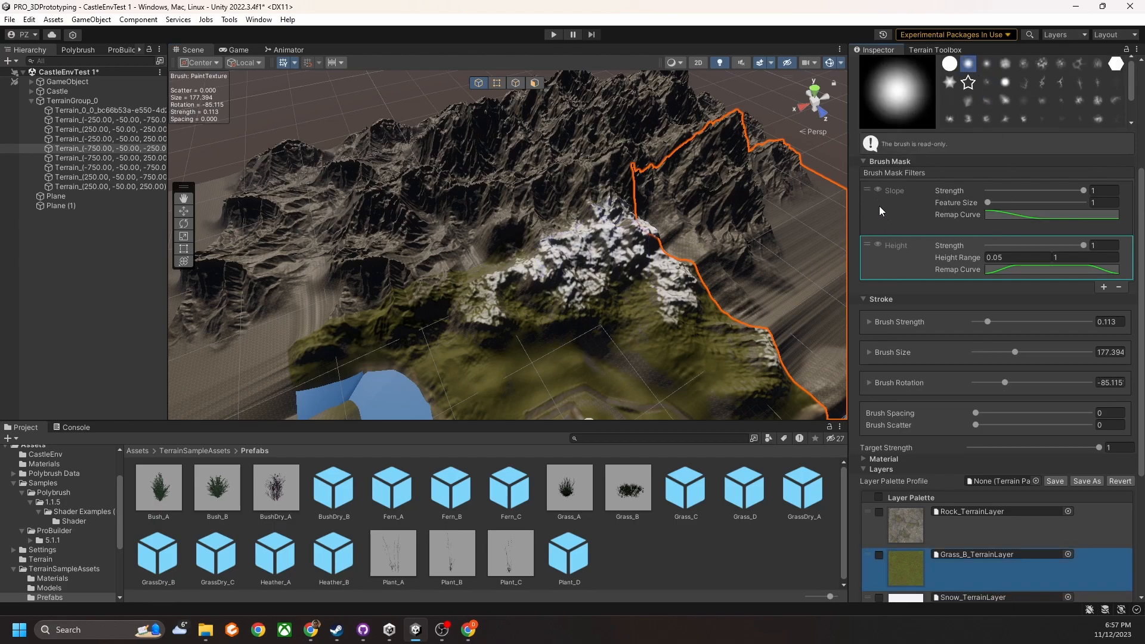
{"action": "left_click", "coordinate": [880, 243]}
Enlarge the brush to about 385.6 and paint Grass_B over the gentle slopes of the mountain tile behind the snowy peak
{"action": "middle_click_drag", "start_coordinate": [531, 170], "coordinate": [591, 202]}
{"action": "scroll", "coordinate": [573, 221], "scroll_direction": "up", "scroll_amount": 3}
{"action": "key", "text": "s"}
{"action": "mouse_move", "coordinate": [340, 305]}
{"action": "left_mouse_down"}
{"action": "mouse_move", "coordinate": [565, 252]}
{"action": "mouse_move", "coordinate": [408, 143]}
{"action": "mouse_move", "coordinate": [385, 230]}
{"action": "left_mouse_up"}
{"action": "key", "text": "s"}
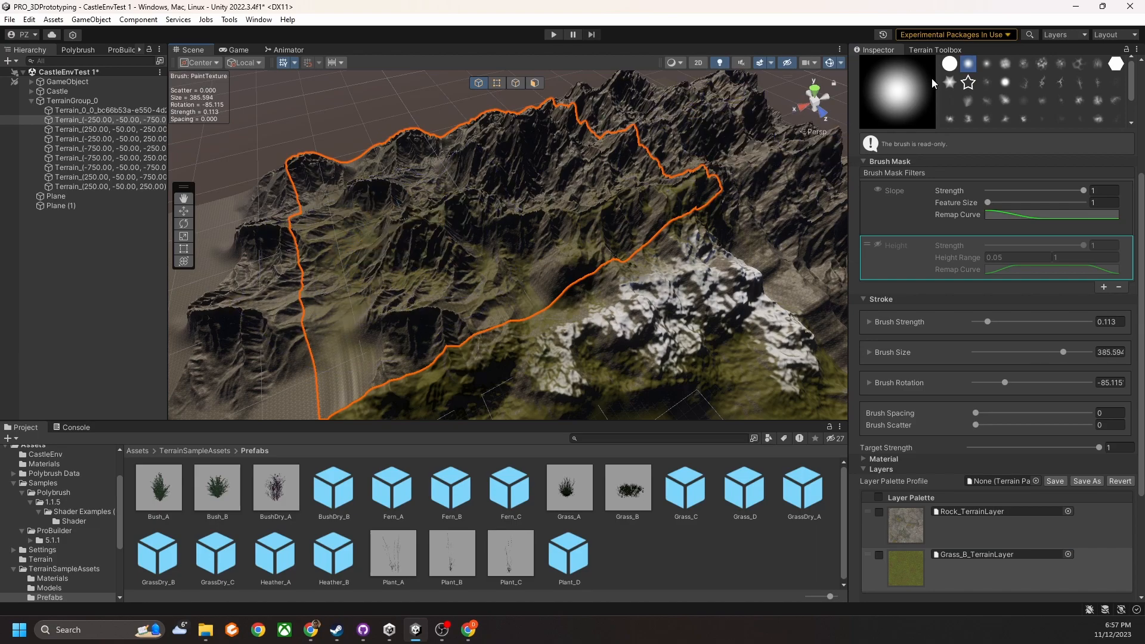
Switch to the hard round brush and paint Grass_B across the surrounding mountain tiles and the flat tiles around the castle
{"action": "scroll", "coordinate": [954, 119], "scroll_direction": "up", "scroll_amount": 2}
{"action": "left_click", "coordinate": [952, 127]}
{"action": "scroll", "coordinate": [430, 206], "scroll_direction": "down", "scroll_amount": 4}
{"action": "mouse_move", "coordinate": [693, 153]}
{"action": "left_mouse_down", "text": "alt"}
{"action": "mouse_move", "coordinate": [429, 206]}
{"action": "mouse_move", "coordinate": [443, 214]}
{"action": "mouse_move", "coordinate": [356, 138]}
{"action": "mouse_move", "coordinate": [316, 238]}
{"action": "left_mouse_up", "text": "alt"}
{"action": "right_click_drag", "start_coordinate": [471, 174], "coordinate": [756, 102]}
{"action": "mouse_move", "coordinate": [286, 340]}
{"action": "left_mouse_down"}
{"action": "mouse_move", "coordinate": [450, 227]}
{"action": "mouse_move", "coordinate": [325, 225]}
{"action": "mouse_move", "coordinate": [312, 426]}
{"action": "mouse_move", "coordinate": [186, 313]}
{"action": "left_mouse_up"}
{"action": "right_click_drag", "start_coordinate": [560, 109], "coordinate": [230, 186]}
{"action": "mouse_move", "coordinate": [304, 206]}
{"action": "left_mouse_down"}
{"action": "mouse_move", "coordinate": [259, 381]}
{"action": "mouse_move", "coordinate": [401, 312]}
{"action": "mouse_move", "coordinate": [344, 347]}
{"action": "mouse_move", "coordinate": [352, 382]}
{"action": "left_mouse_up"}
{"action": "scroll", "coordinate": [565, 310], "scroll_direction": "up", "scroll_amount": 5}
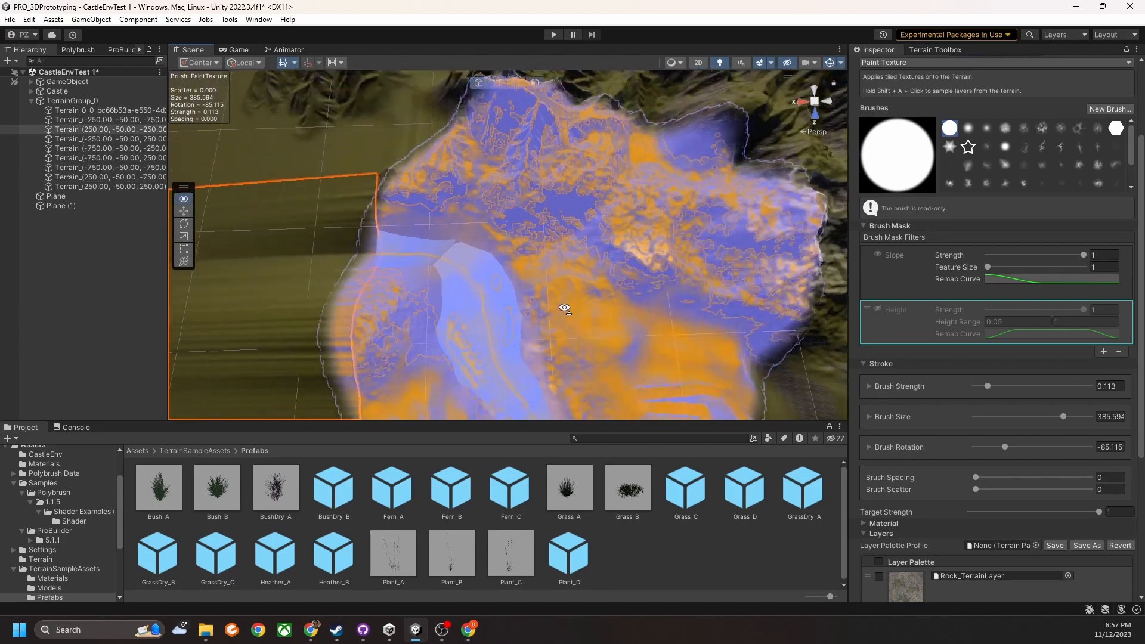
Add Snow_TerrainLayer to the layer palette of the tile Terrain_(250.00, -50.00, -250.00)
{"action": "right_click_drag", "start_coordinate": [565, 310], "coordinate": [670, 179]}
{"action": "scroll", "coordinate": [670, 179], "scroll_direction": "up", "scroll_amount": 3}
{"action": "mouse_move", "coordinate": [670, 179]}
{"action": "middle_mouse_down"}
{"action": "mouse_move", "coordinate": [663, 172]}
{"action": "mouse_move", "coordinate": [680, 167]}
{"action": "middle_mouse_up"}
{"action": "scroll", "coordinate": [680, 167], "scroll_direction": "up", "scroll_amount": 4}
{"action": "right_click_drag", "start_coordinate": [681, 167], "coordinate": [674, 180]}
{"action": "scroll", "coordinate": [1043, 380], "scroll_direction": "down", "scroll_amount": 6}
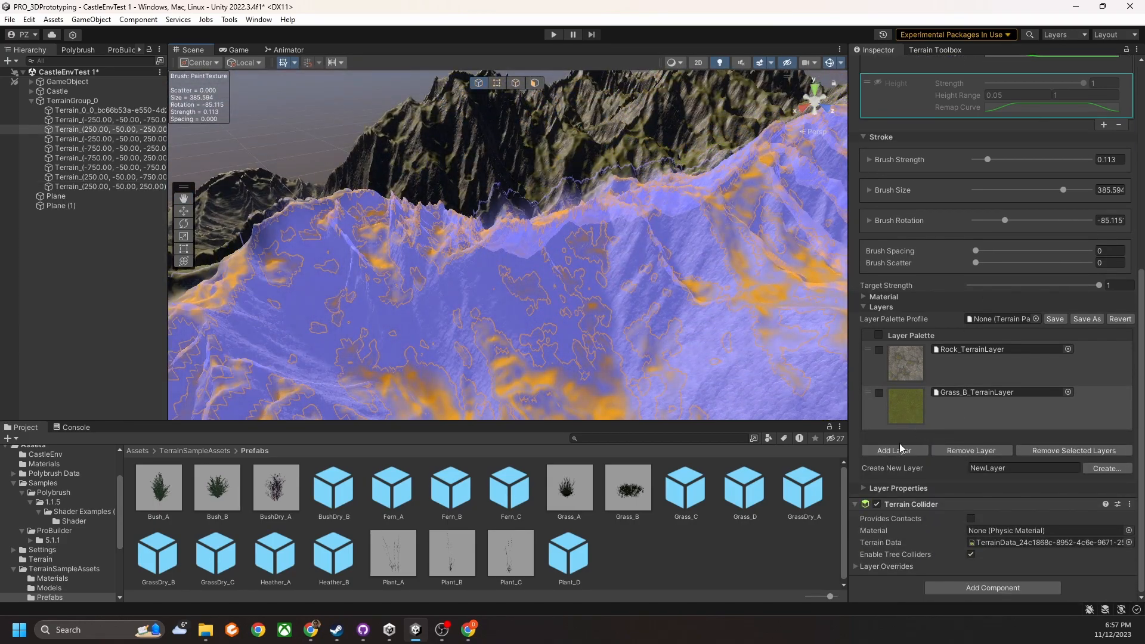
{"action": "left_click", "coordinate": [900, 451]}
{"action": "double_click", "coordinate": [765, 409]}
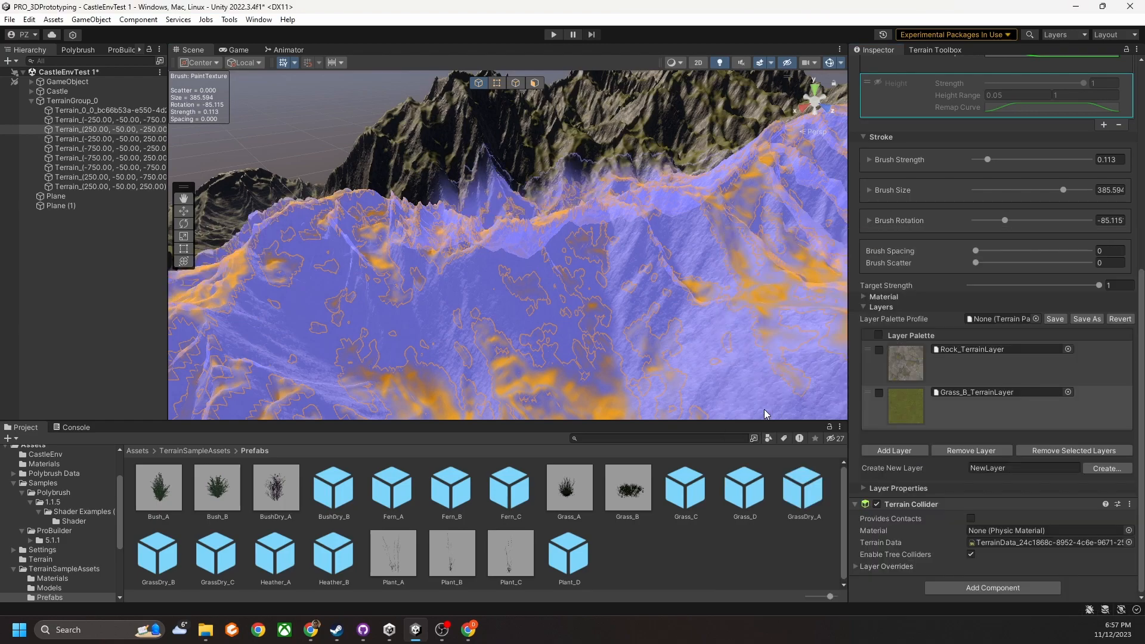
{"action": "scroll", "coordinate": [925, 439], "scroll_direction": "down", "scroll_amount": 1}
{"action": "scroll", "coordinate": [980, 281], "scroll_direction": "up", "scroll_amount": 8}
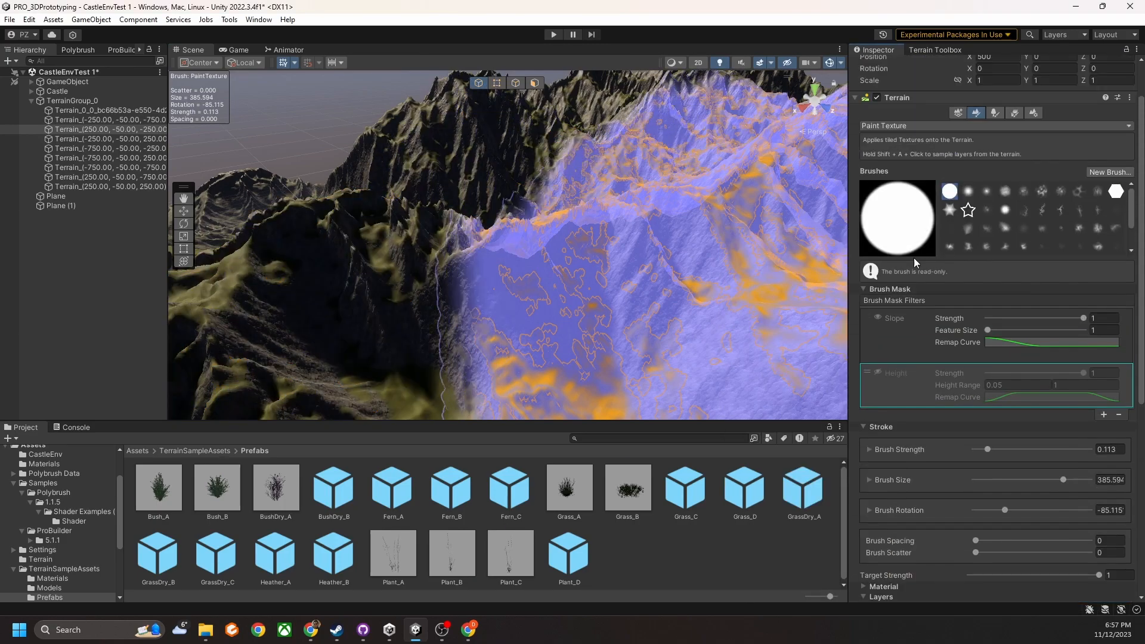
Enable the Height mask filter and paint the Snow layer over the high peaks of the new mountain range
{"action": "scroll", "coordinate": [626, 248], "scroll_direction": "down", "scroll_amount": 5}
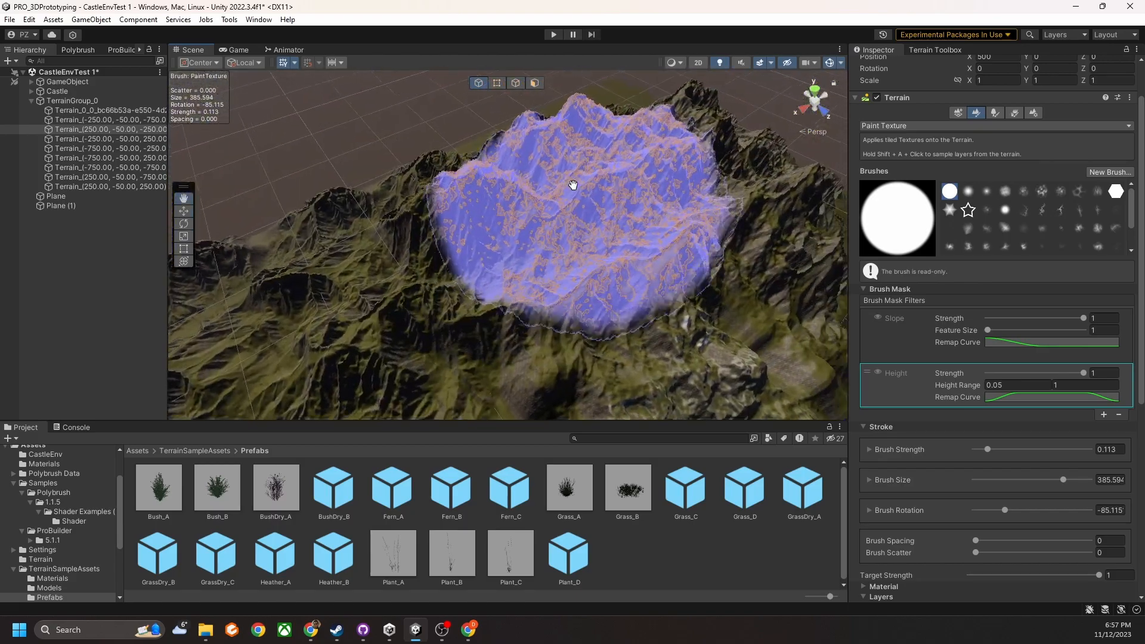
{"action": "mouse_move", "coordinate": [692, 210]}
{"action": "left_mouse_down"}
{"action": "mouse_move", "coordinate": [325, 289]}
{"action": "mouse_move", "coordinate": [579, 187]}
{"action": "mouse_move", "coordinate": [299, 303]}
{"action": "left_mouse_up"}
{"action": "left_click_drag", "start_coordinate": [358, 281], "coordinate": [547, 226], "text": "alt"}
{"action": "left_click_drag", "start_coordinate": [418, 251], "coordinate": [494, 312]}
{"action": "left_click_drag", "start_coordinate": [716, 268], "coordinate": [453, 268], "text": "alt"}
{"action": "mouse_move", "coordinate": [537, 257]}
{"action": "left_mouse_down"}
{"action": "mouse_move", "coordinate": [593, 233]}
{"action": "mouse_move", "coordinate": [375, 309]}
{"action": "mouse_move", "coordinate": [298, 322]}
{"action": "left_mouse_up"}
Paint snow over the remaining peaks from other sides, including the corner tile Terrain_(-750.00, -50.00, -750.00)
{"action": "mouse_move", "coordinate": [334, 304]}
{"action": "left_mouse_down", "text": "alt"}
{"action": "mouse_move", "coordinate": [537, 271]}
{"action": "mouse_move", "coordinate": [573, 217]}
{"action": "mouse_move", "coordinate": [355, 328]}
{"action": "mouse_move", "coordinate": [318, 262]}
{"action": "left_mouse_up", "text": "alt"}
{"action": "mouse_move", "coordinate": [316, 263]}
{"action": "right_mouse_down"}
{"action": "mouse_move", "coordinate": [555, 258]}
{"action": "mouse_move", "coordinate": [417, 267]}
{"action": "mouse_move", "coordinate": [491, 256]}
{"action": "mouse_move", "coordinate": [558, 279]}
{"action": "mouse_move", "coordinate": [478, 298]}
{"action": "mouse_move", "coordinate": [455, 319]}
{"action": "mouse_move", "coordinate": [418, 319]}
{"action": "mouse_move", "coordinate": [498, 317]}
{"action": "mouse_move", "coordinate": [590, 254]}
{"action": "right_mouse_up"}
{"action": "left_click", "coordinate": [627, 308]}
{"action": "mouse_move", "coordinate": [628, 309]}
{"action": "right_mouse_down"}
{"action": "mouse_move", "coordinate": [514, 294]}
{"action": "mouse_move", "coordinate": [587, 276]}
{"action": "mouse_move", "coordinate": [593, 248]}
{"action": "mouse_move", "coordinate": [471, 246]}
{"action": "mouse_move", "coordinate": [678, 159]}
{"action": "mouse_move", "coordinate": [609, 187]}
{"action": "mouse_move", "coordinate": [577, 267]}
{"action": "right_mouse_up"}
{"action": "right_click_drag", "start_coordinate": [553, 271], "coordinate": [632, 235]}
{"action": "left_click_drag", "start_coordinate": [409, 279], "coordinate": [665, 177]}
{"action": "left_click", "coordinate": [665, 178]}
{"action": "right_click_drag", "start_coordinate": [665, 177], "coordinate": [638, 171]}
{"action": "scroll", "coordinate": [638, 171], "scroll_direction": "up", "scroll_amount": 3}
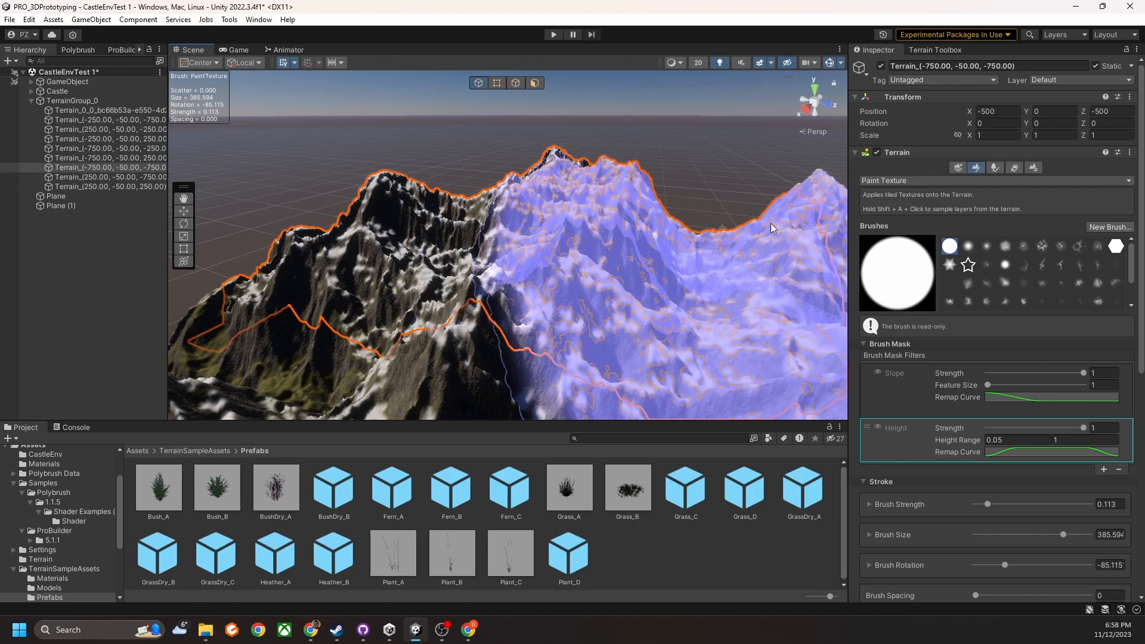
Examine the textured mountain range from afar and from above the castle to judge how it blends with the original terrain
{"action": "right_click_drag", "start_coordinate": [650, 257], "coordinate": [647, 213]}
{"action": "scroll", "coordinate": [647, 212], "scroll_direction": "down", "scroll_amount": 3}
{"action": "mouse_move", "coordinate": [647, 213]}
{"action": "middle_mouse_down"}
{"action": "mouse_move", "coordinate": [614, 224]}
{"action": "mouse_move", "coordinate": [657, 253]}
{"action": "middle_mouse_up"}
{"action": "scroll", "coordinate": [615, 224], "scroll_direction": "down", "scroll_amount": 3}
{"action": "scroll", "coordinate": [657, 253], "scroll_direction": "down", "scroll_amount": 4}
{"action": "scroll", "coordinate": [650, 243], "scroll_direction": "down", "scroll_amount": 3}
{"action": "scroll", "coordinate": [647, 241], "scroll_direction": "up", "scroll_amount": 3}
{"action": "mouse_move", "coordinate": [605, 221]}
{"action": "right_mouse_down"}
{"action": "mouse_move", "coordinate": [661, 256]}
{"action": "mouse_move", "coordinate": [618, 253]}
{"action": "mouse_move", "coordinate": [621, 277]}
{"action": "mouse_move", "coordinate": [680, 276]}
{"action": "mouse_move", "coordinate": [553, 258]}
{"action": "mouse_move", "coordinate": [596, 250]}
{"action": "right_mouse_up"}
{"action": "key", "text": "w"}
{"action": "scroll", "coordinate": [596, 249], "scroll_direction": "down", "scroll_amount": 6}
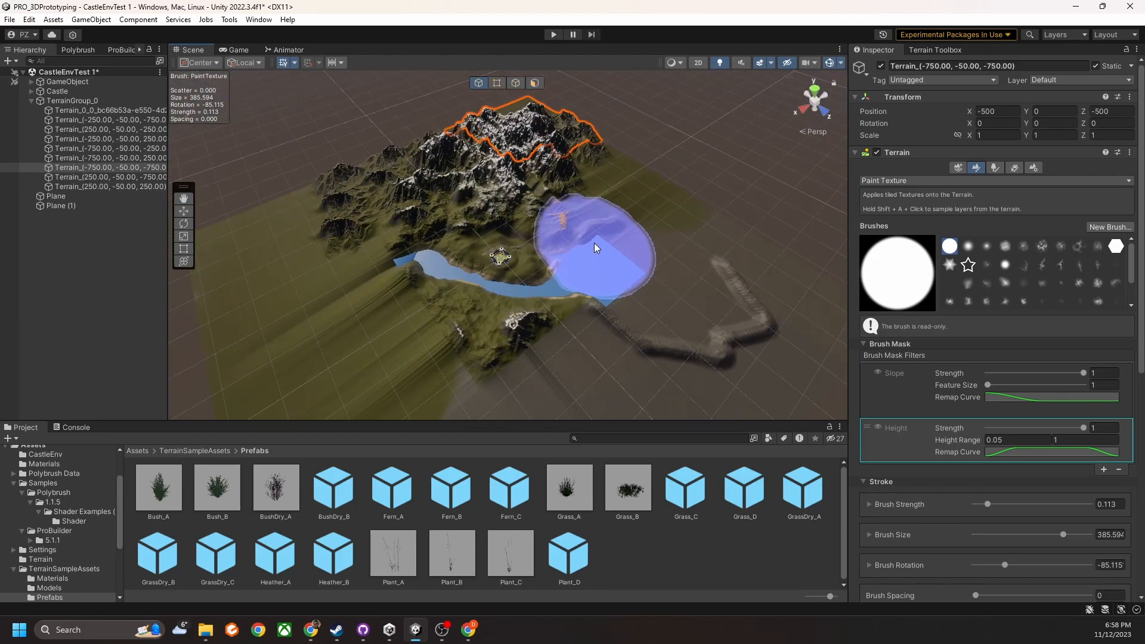
{"action": "scroll", "coordinate": [592, 243], "scroll_direction": "up", "scroll_amount": 3}
{"action": "right_click_drag", "start_coordinate": [668, 206], "coordinate": [713, 171]}
{"action": "middle_click_drag", "start_coordinate": [713, 172], "coordinate": [728, 155]}
{"action": "scroll", "coordinate": [725, 159], "scroll_direction": "up", "scroll_amount": 2}
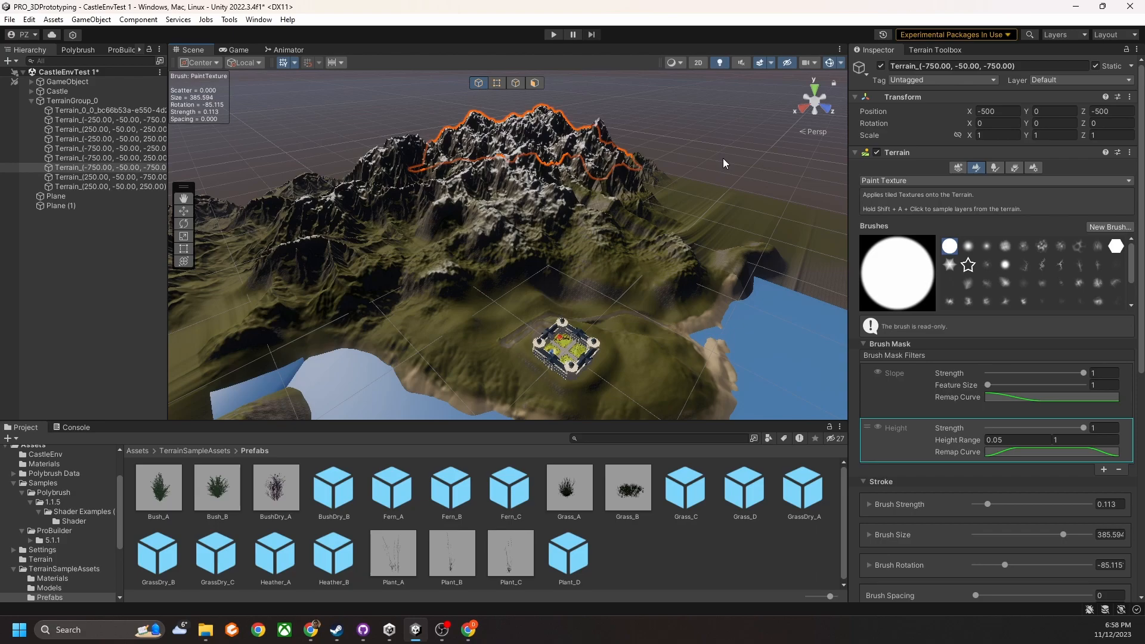
{"action": "mouse_move", "coordinate": [706, 206]}
{"action": "right_mouse_down"}
{"action": "mouse_move", "coordinate": [684, 213]}
{"action": "mouse_move", "coordinate": [721, 175]}
{"action": "right_mouse_up"}
{"action": "key", "text": "w"}
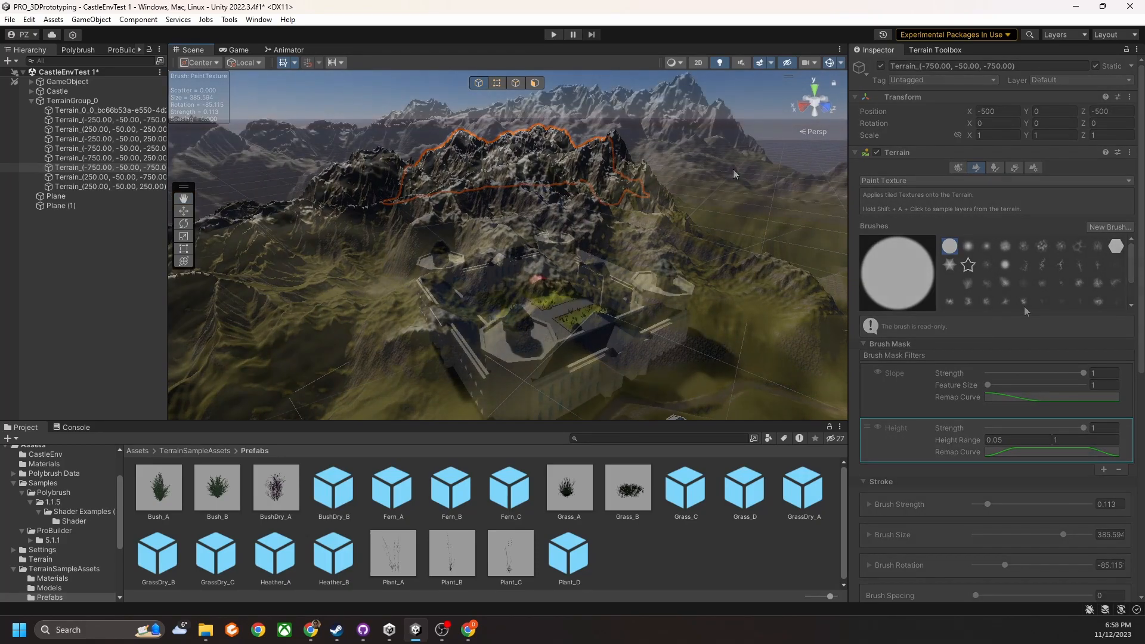